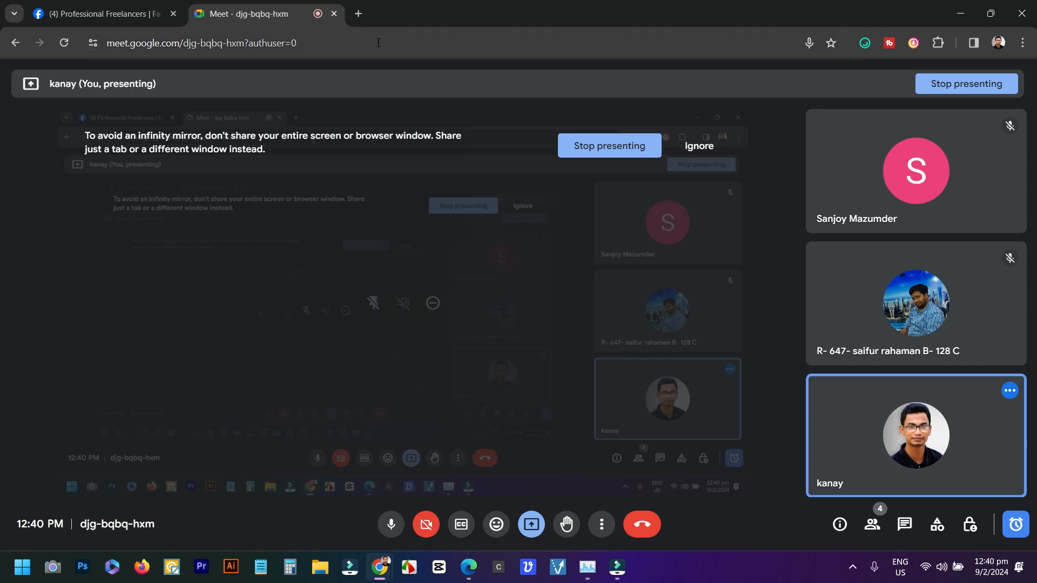
Open the Adobe Stock contributor dashboard in a new browser tab and look over the trend chart and portfolio
click(357, 13)
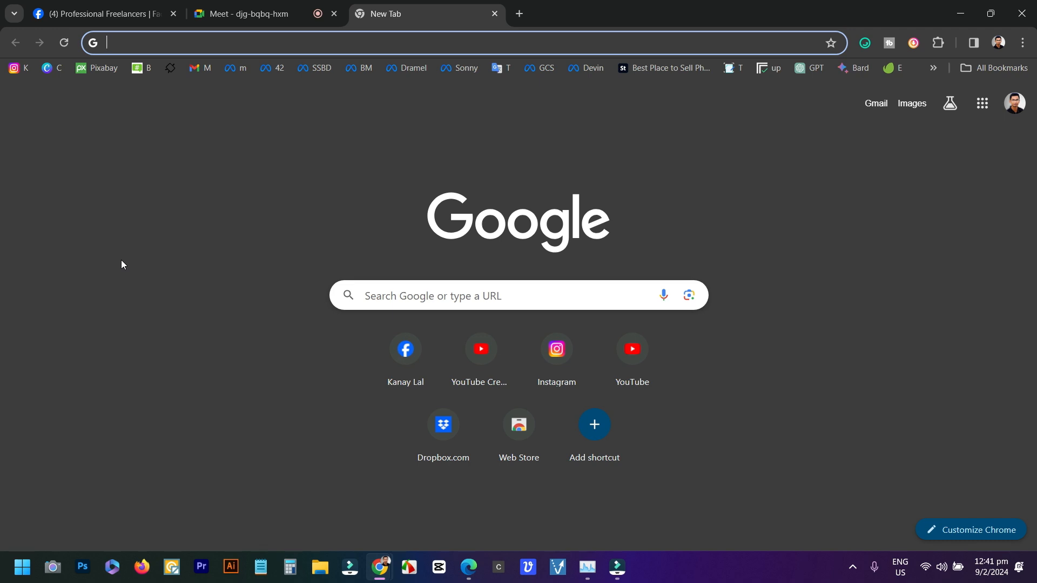
click(647, 72)
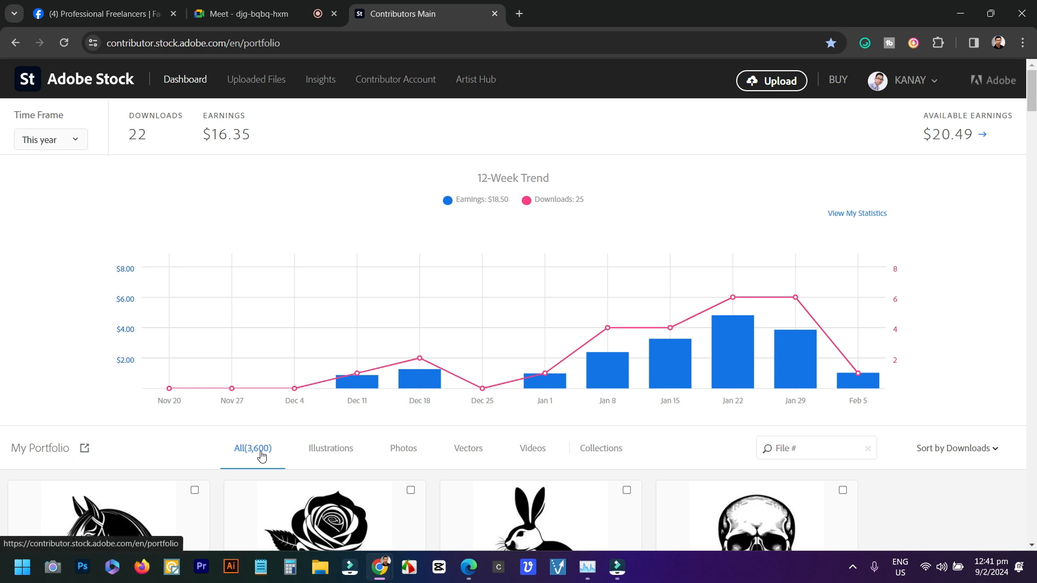
scroll(261, 457, down, 6)
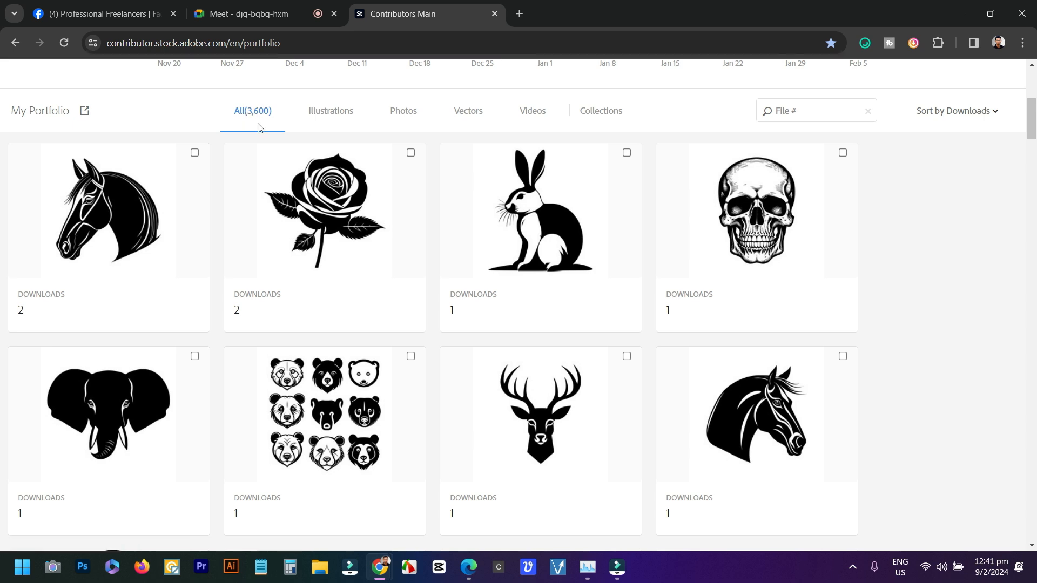
scroll(262, 137, up, 3)
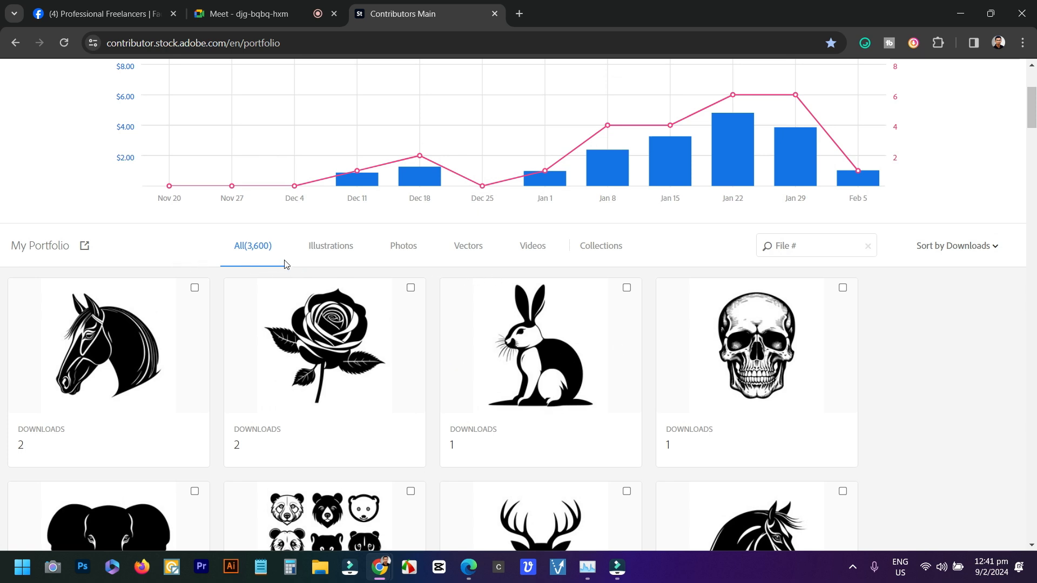
scroll(277, 252, up, 4)
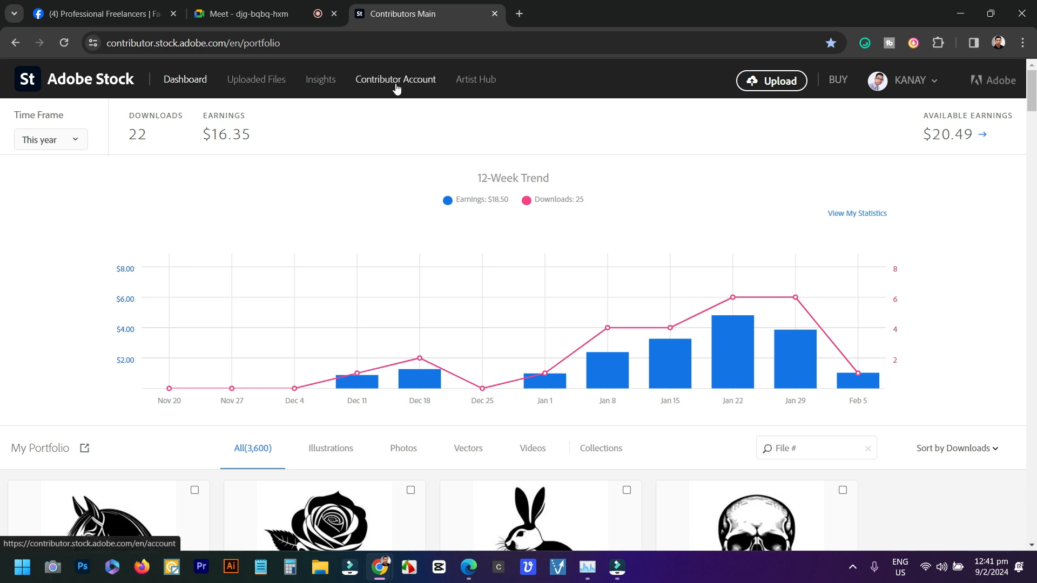
Open the recent top sellers for Vectors in the contributor Insights and browse the best-selling contributors' artwork
click(324, 84)
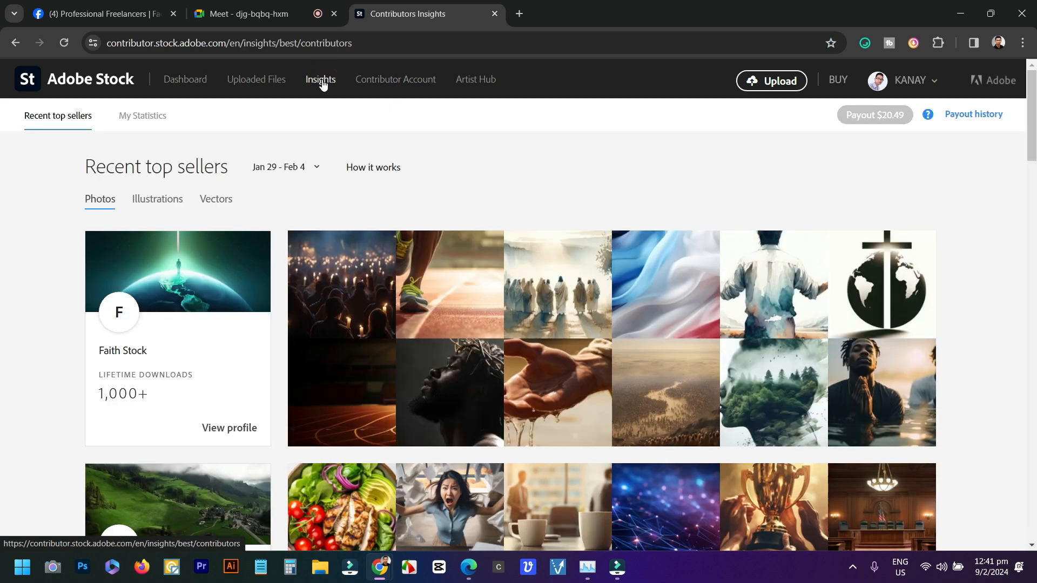
click(222, 204)
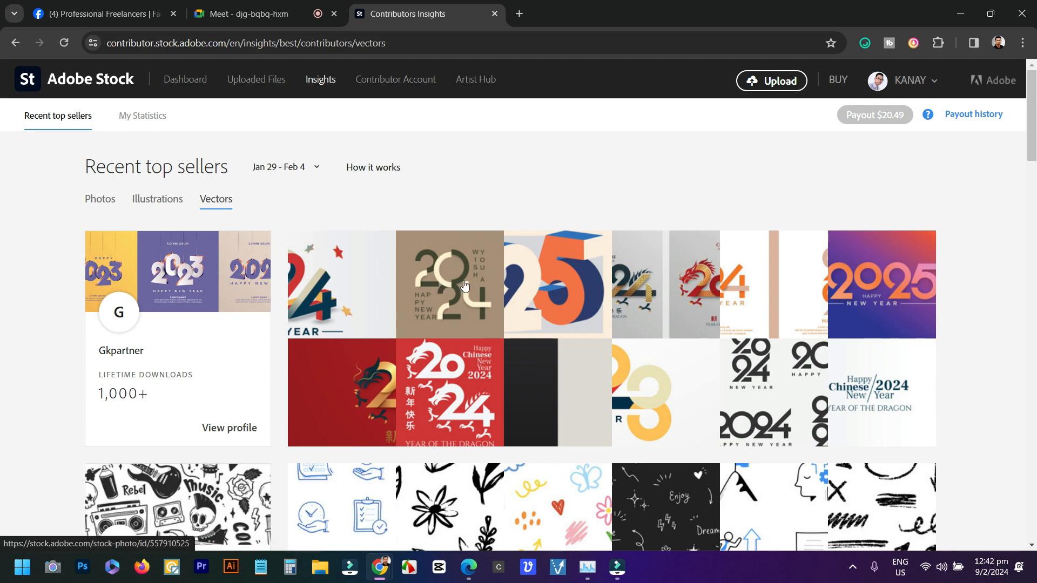
scroll(485, 285, down, 3)
scroll(487, 280, down, 10)
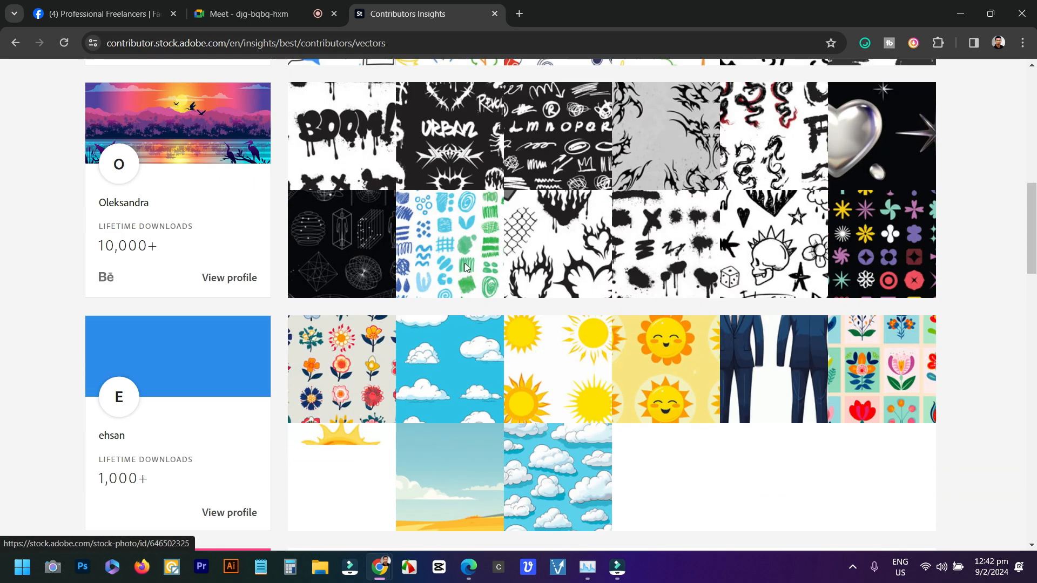
scroll(492, 264, down, 15)
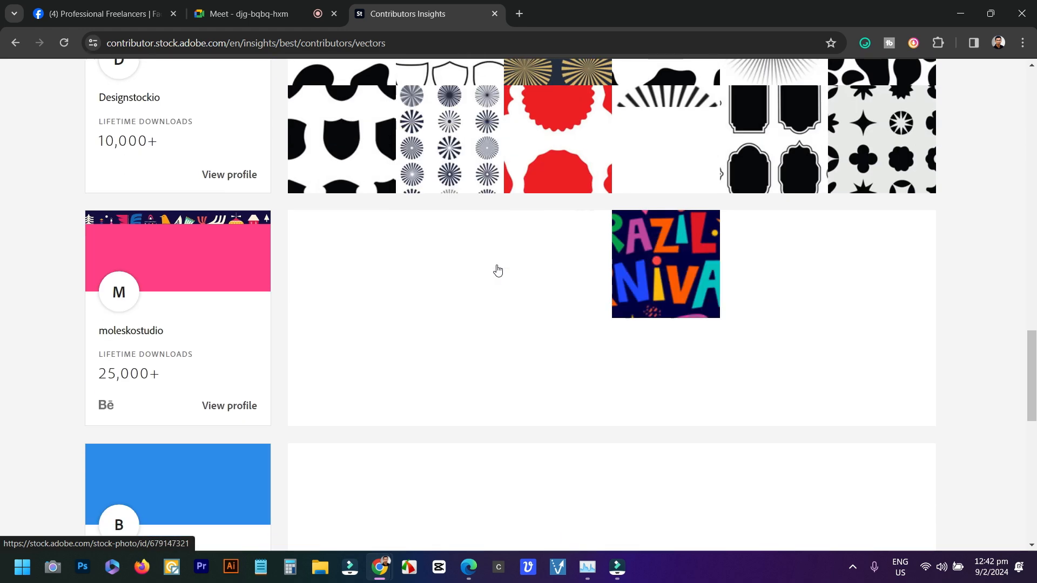
scroll(497, 269, down, 4)
scroll(535, 267, down, 4)
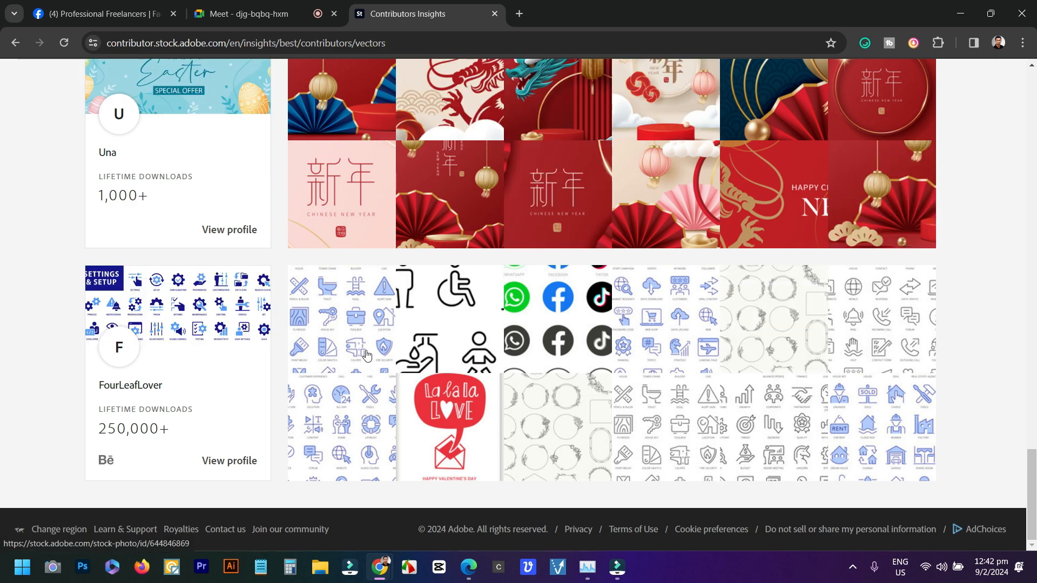
scroll(552, 267, up, 15)
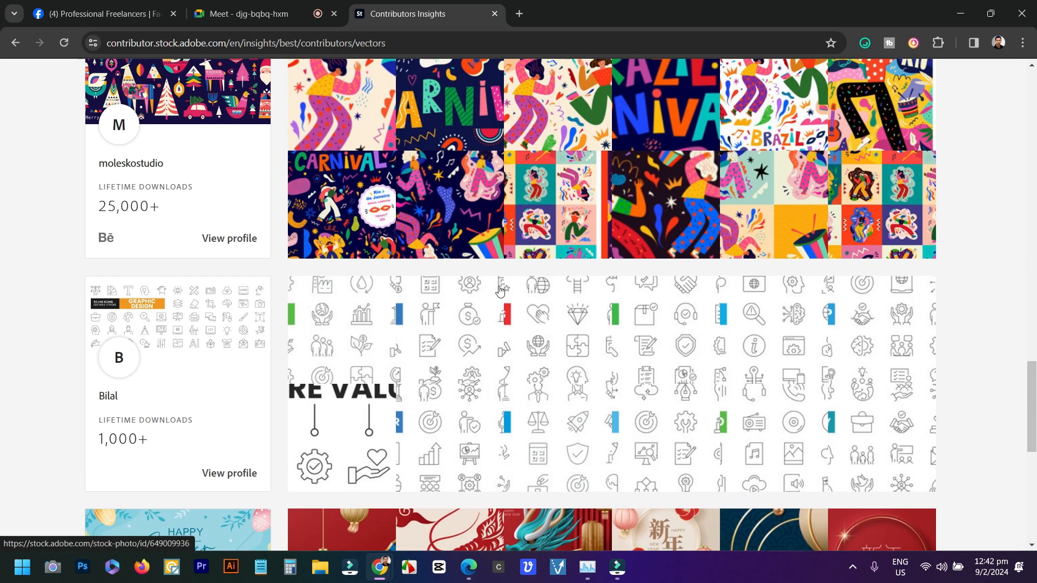
scroll(499, 286, up, 10)
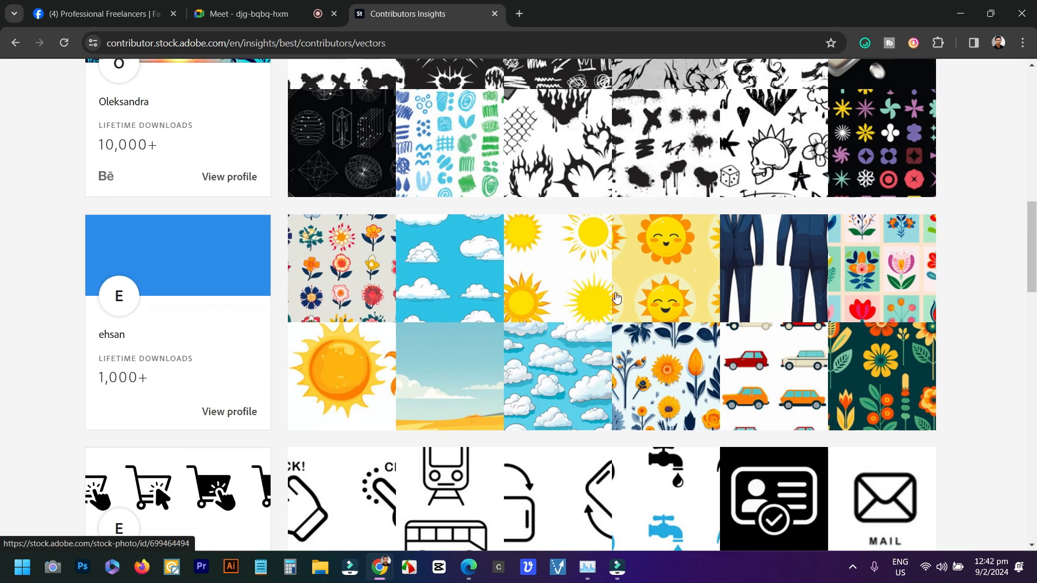
scroll(534, 287, up, 1)
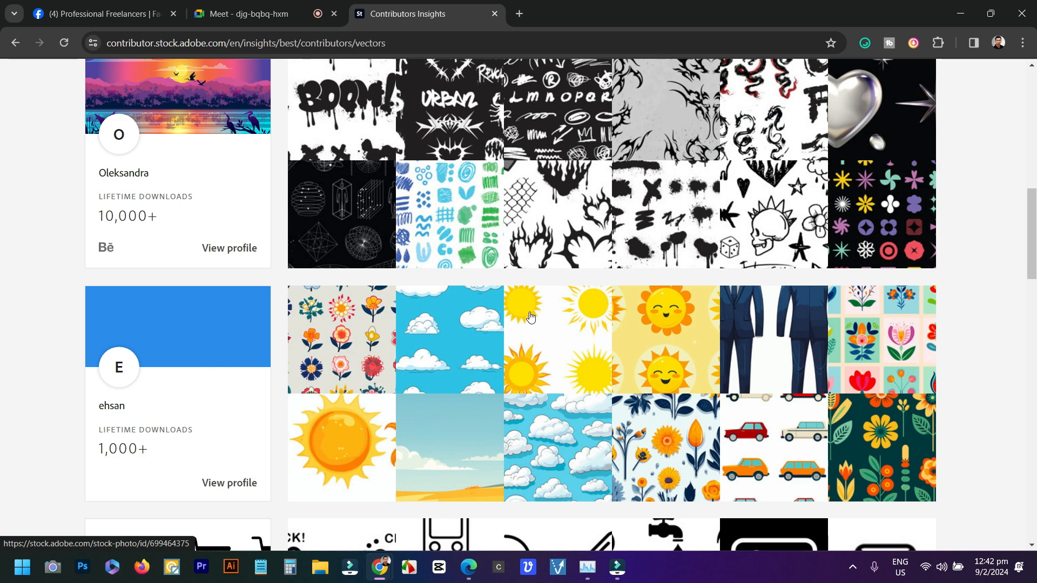
scroll(526, 308, up, 5)
scroll(542, 279, up, 4)
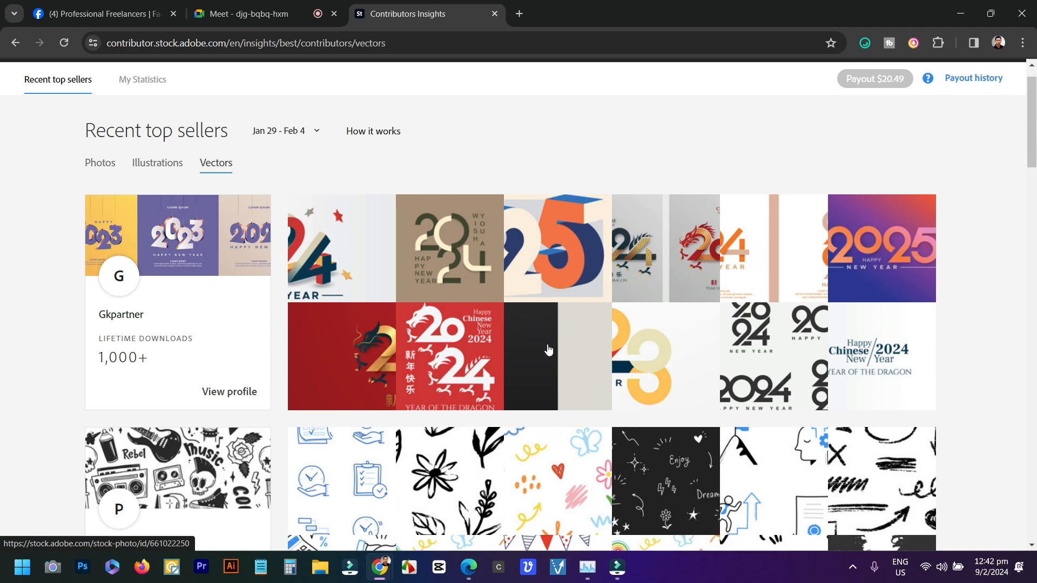
scroll(544, 348, down, 15)
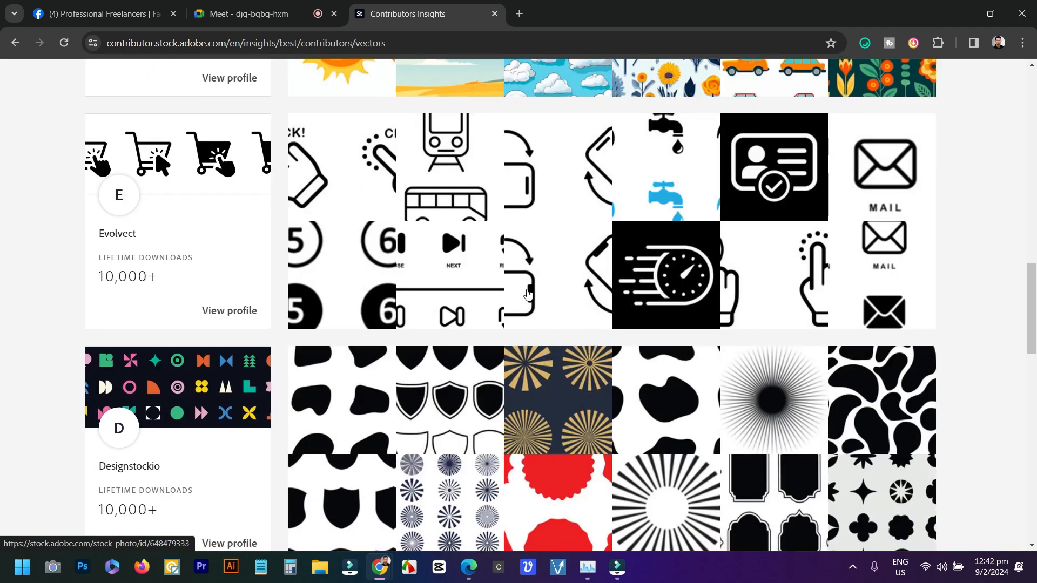
Open the yellow sun set from the top-selling vectors in a new tab and view its stock page
scroll(545, 357, up, 3)
right_click(558, 144)
click(593, 155)
click(557, 6)
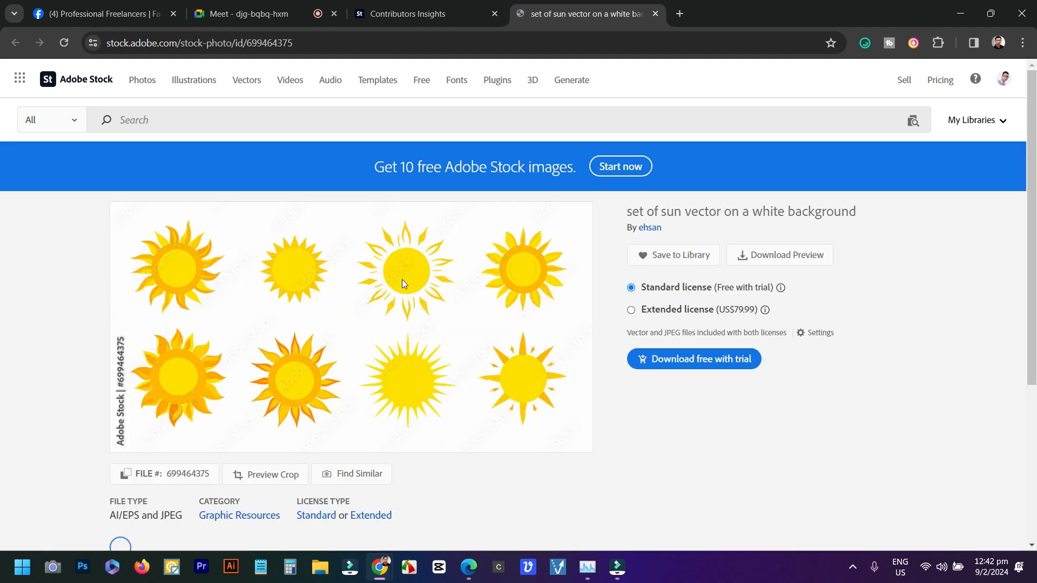
Return to the top sellers list and examine the icon and shape vectors of the contributors below the sun artwork
click(426, 12)
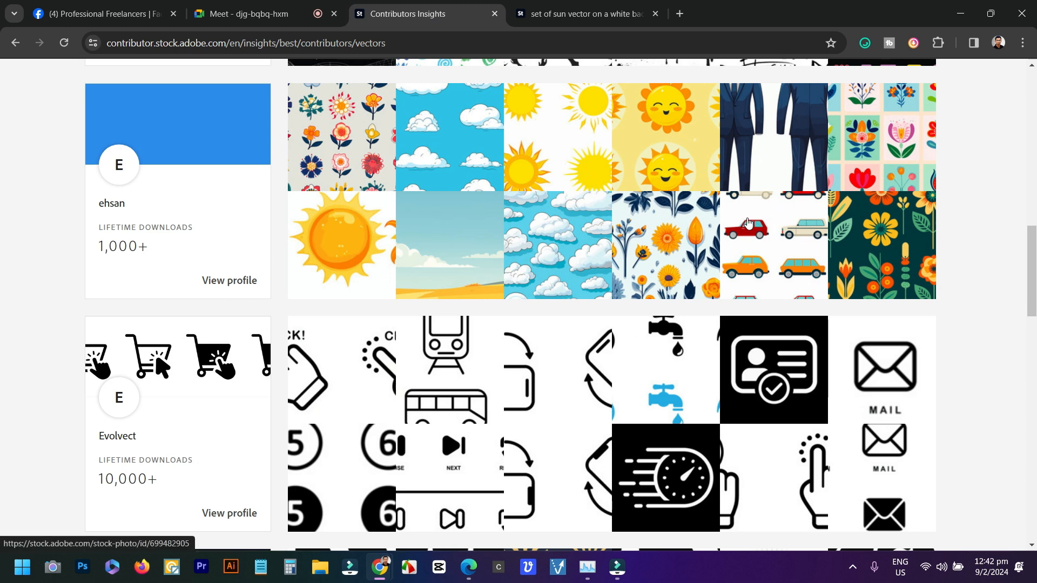
scroll(122, 361, down, 2)
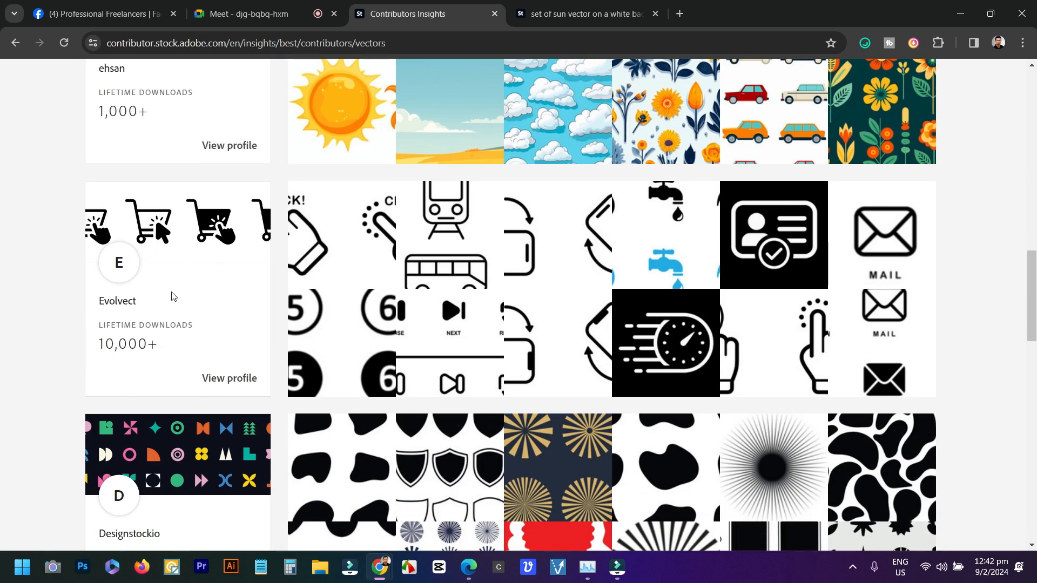
scroll(157, 346, down, 2)
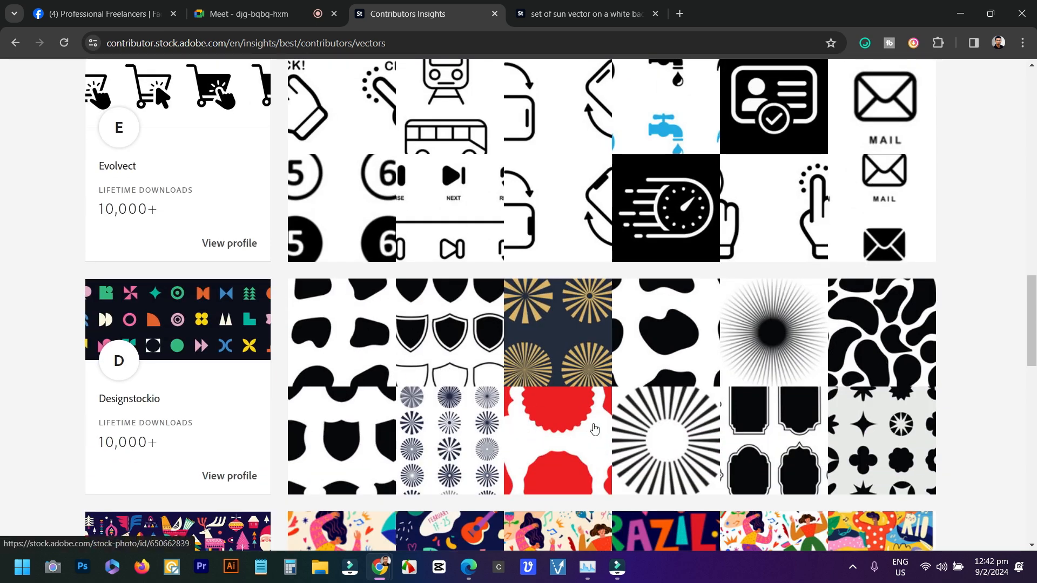
scroll(540, 200, up, 5)
Copy the words "sun vector" from the title on the sun set's stock page
click(553, 5)
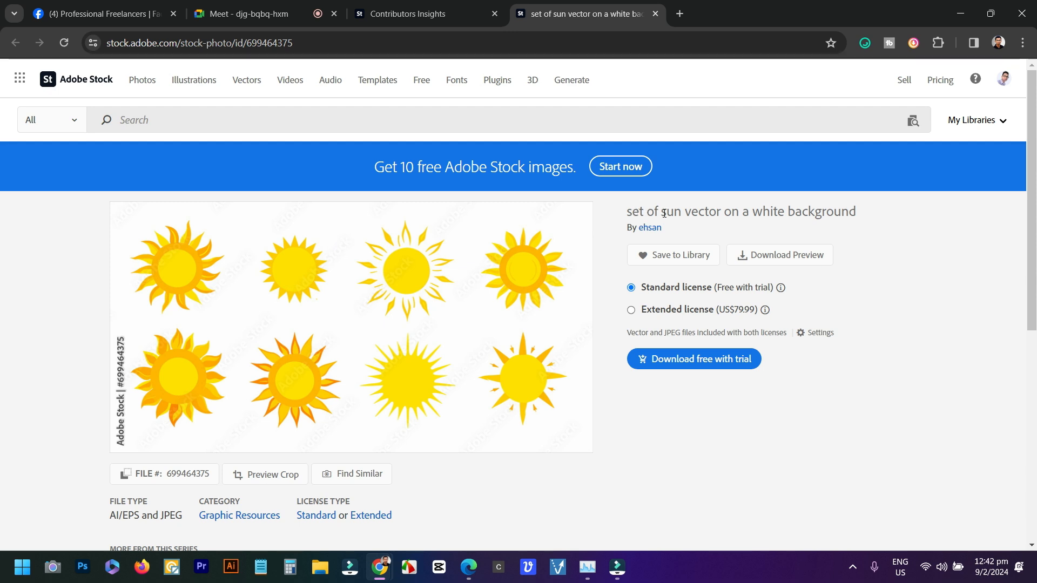
drag(663, 213, 724, 213)
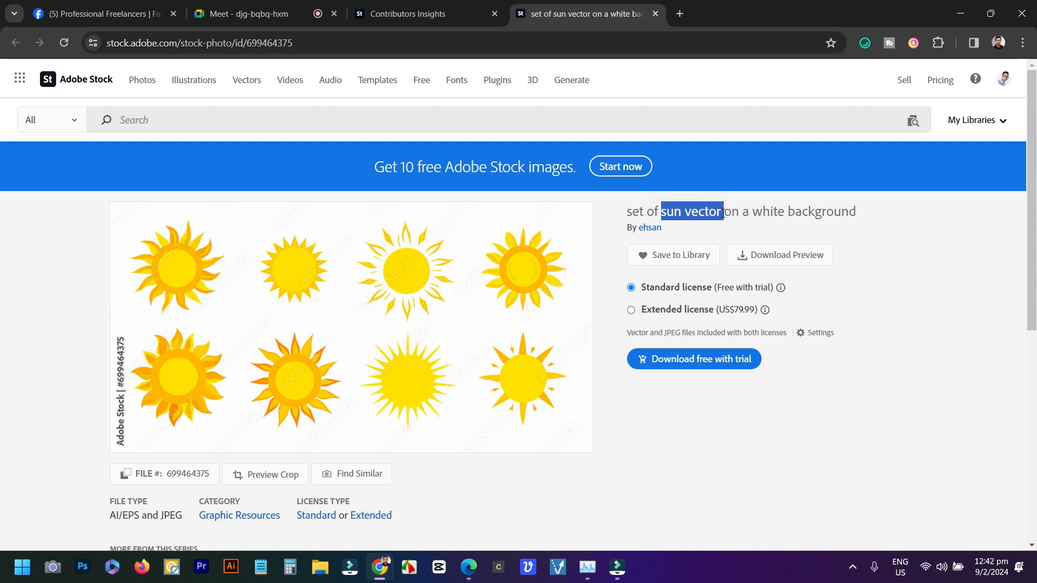
right_click(708, 211)
click(728, 226)
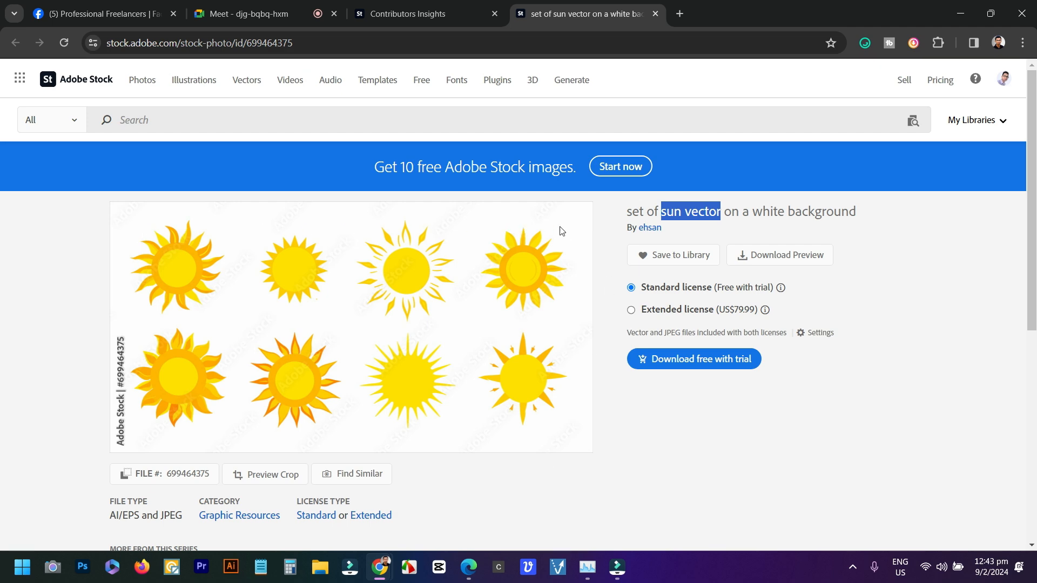
Switch to Microsoft Edge and open the Bing Copilot chat from a new tab
click(468, 567)
click(346, 9)
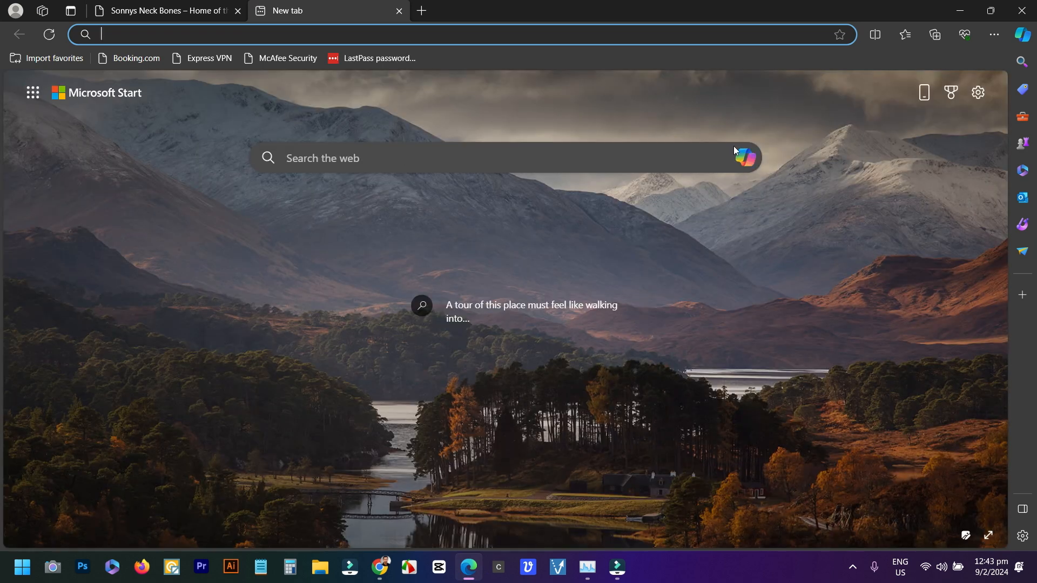
click(748, 157)
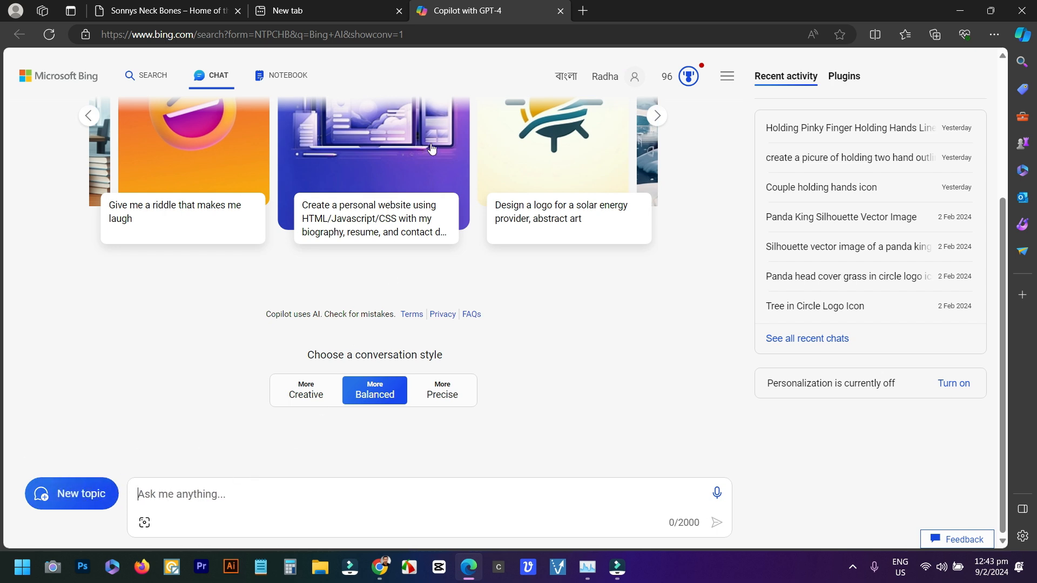
Switch back to Chrome and open Google Translate in a new tab with English as the source language
mouse_move(379, 567)
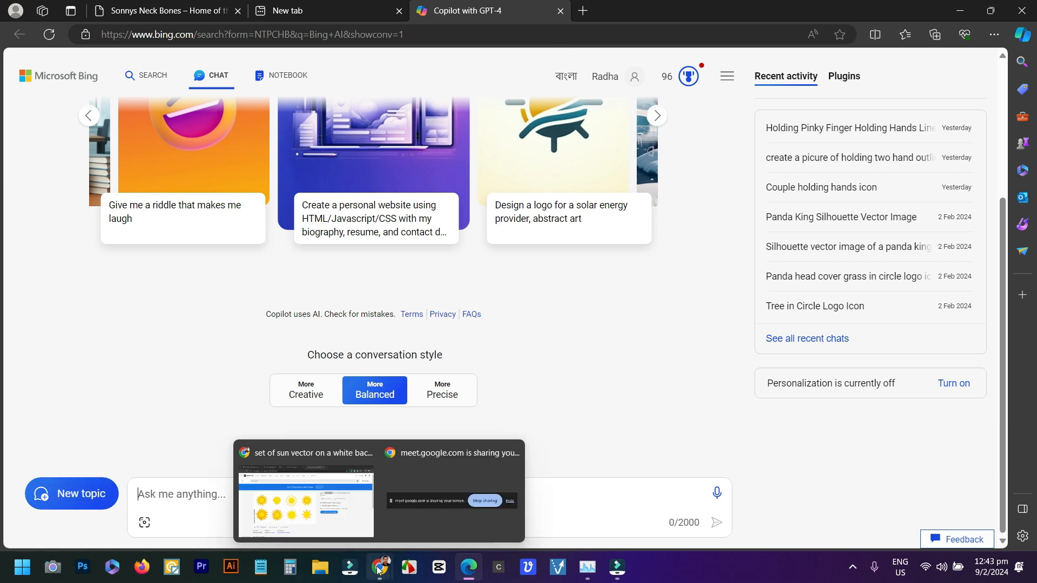
click(293, 506)
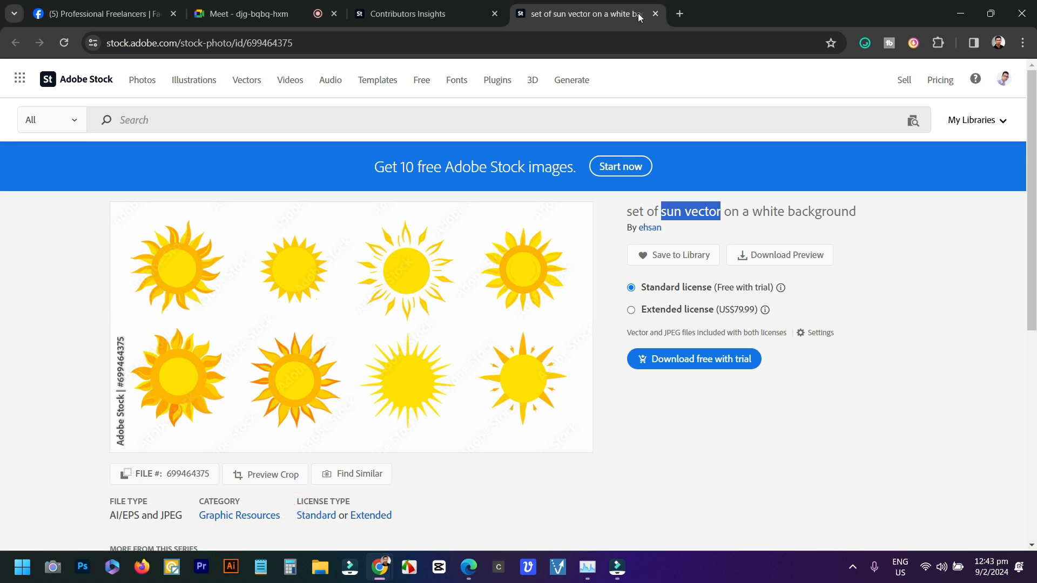
click(682, 16)
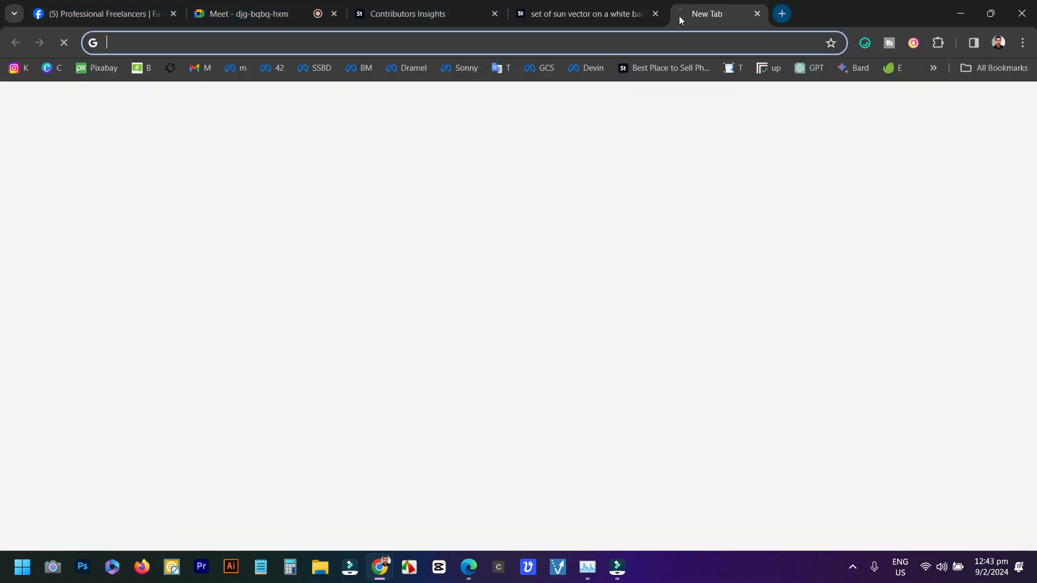
click(506, 73)
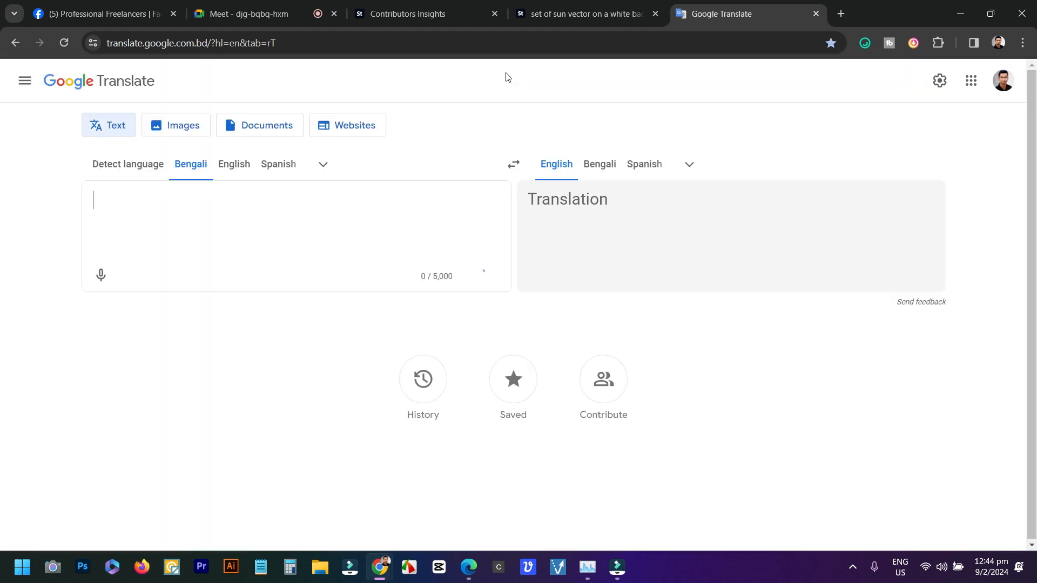
click(235, 165)
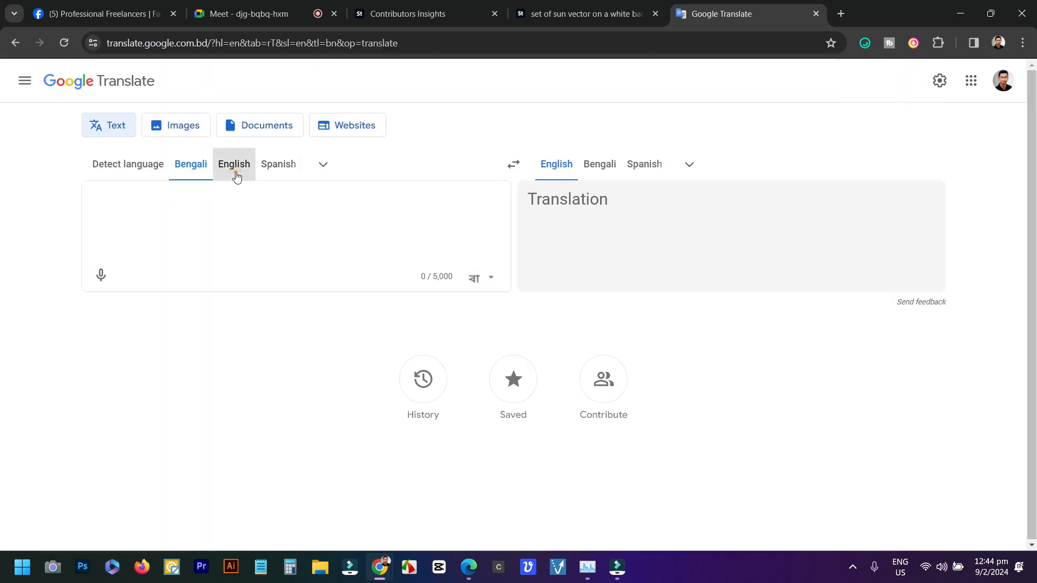
Dictate "create a picture of" by voice into the source text and append the copied "sun vector" followed by a comma
click(101, 276)
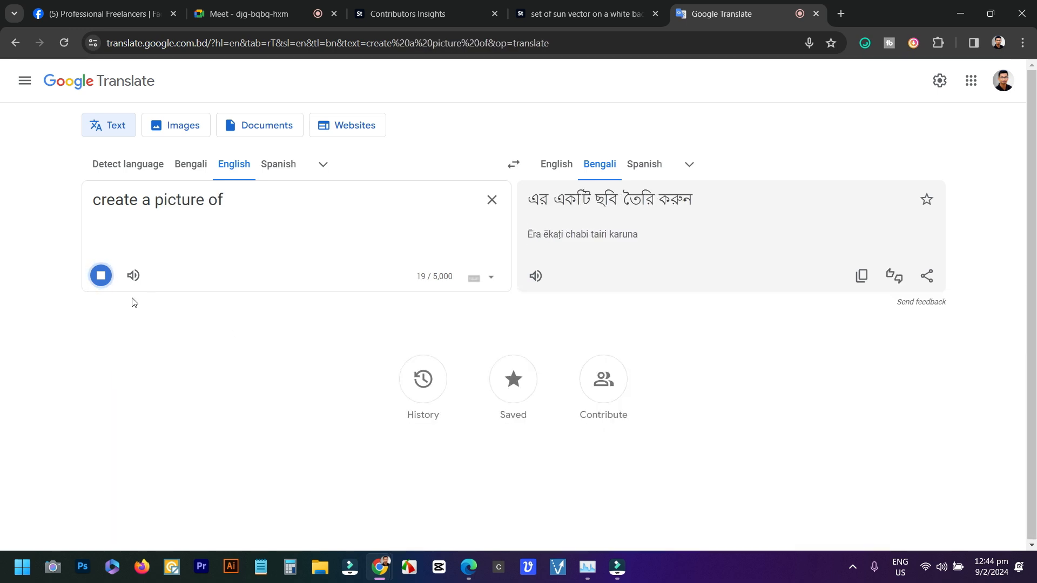
click(101, 275)
click(250, 196)
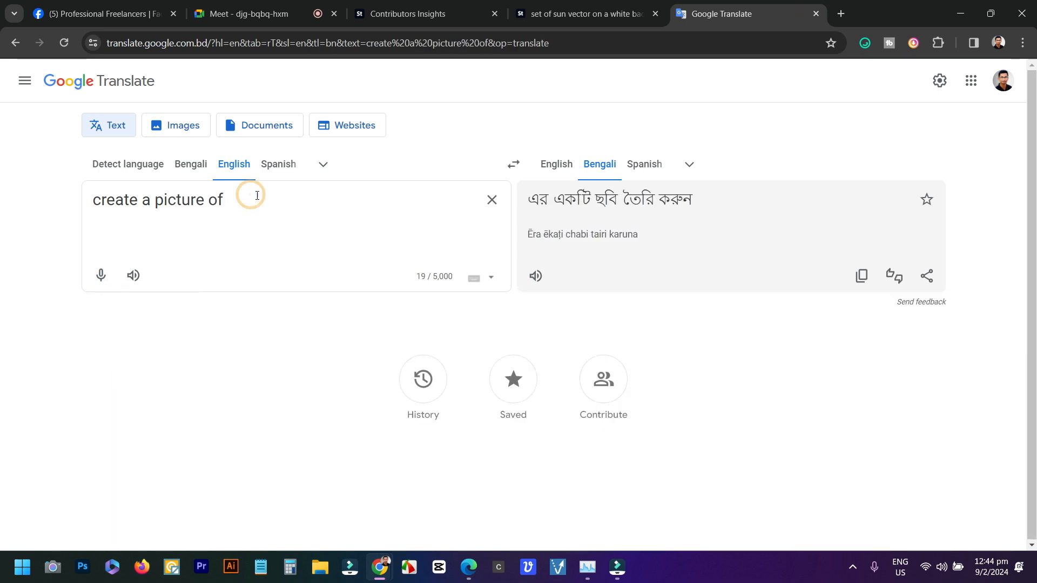
text(sun vector)
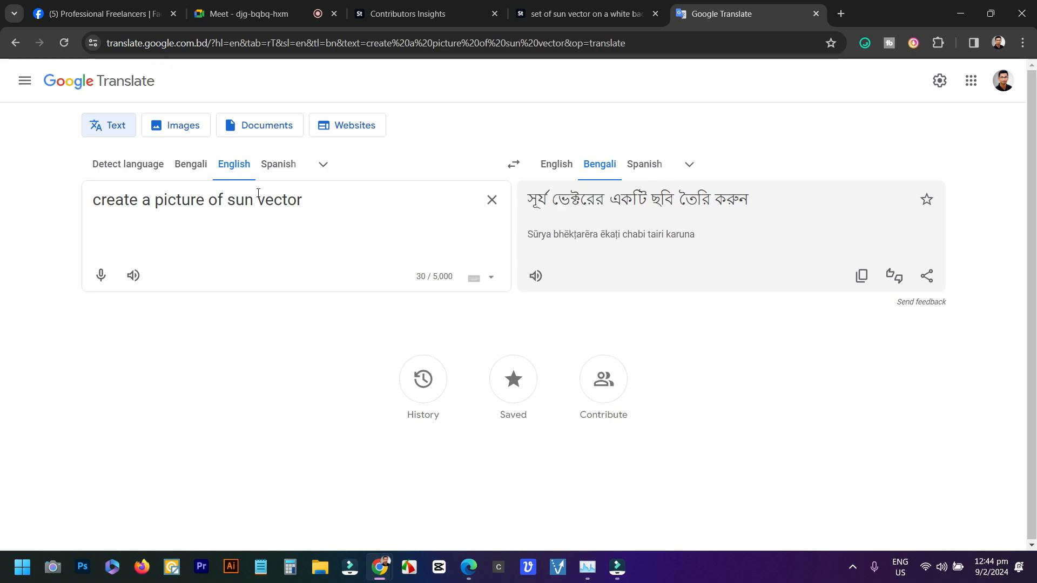
text(,)
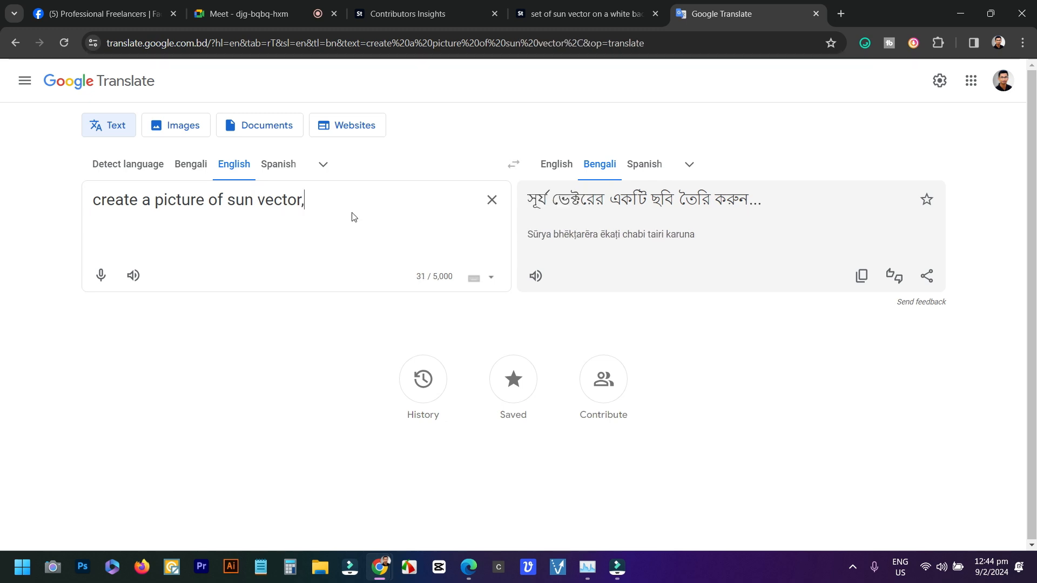
Copy the whole prompt "create a picture of sun vector," and clear the source text
triple_click(337, 203)
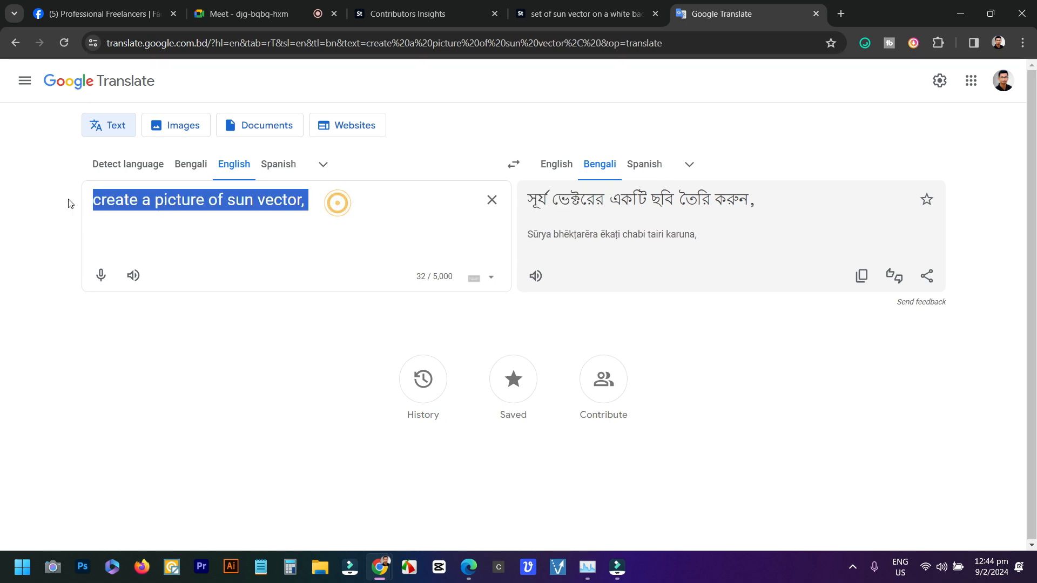
right_click(135, 190)
click(155, 235)
key(BackSpace)
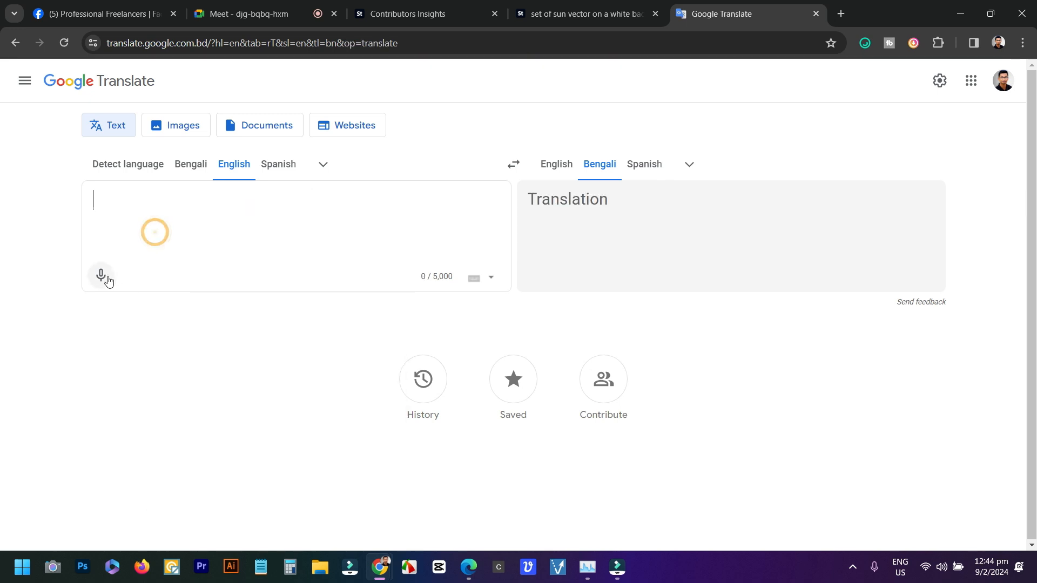
Dictate the silhouette style and white background description in Bengali, and swap languages so "Silhouette vector style white background" becomes the source text
click(101, 276)
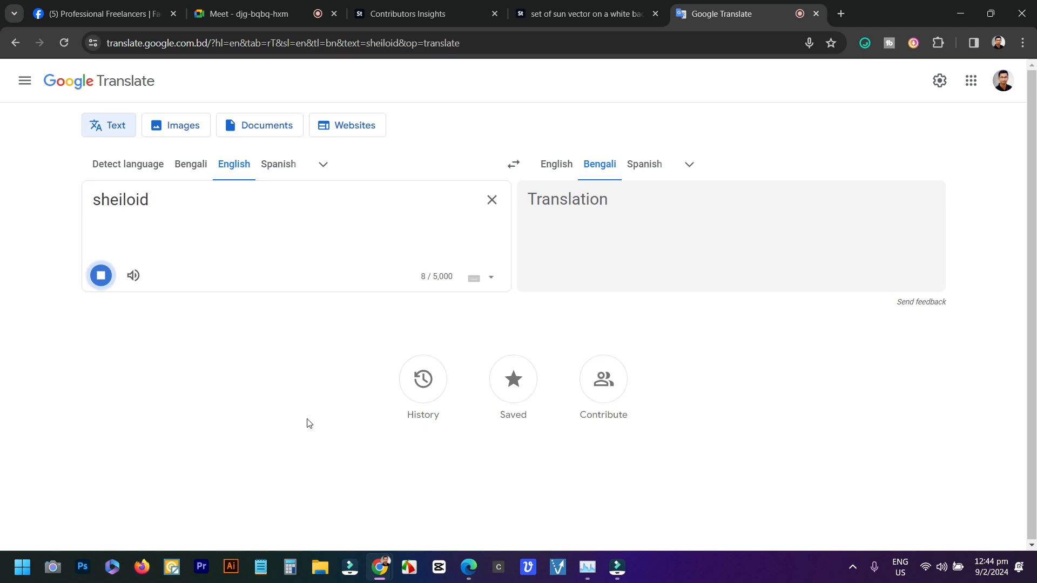
click(100, 276)
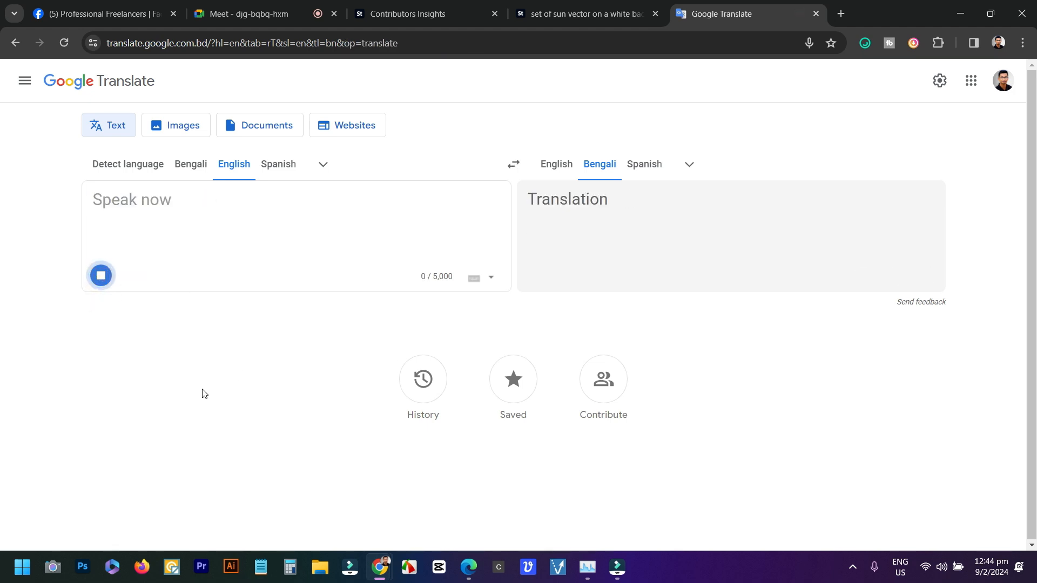
click(179, 164)
click(100, 277)
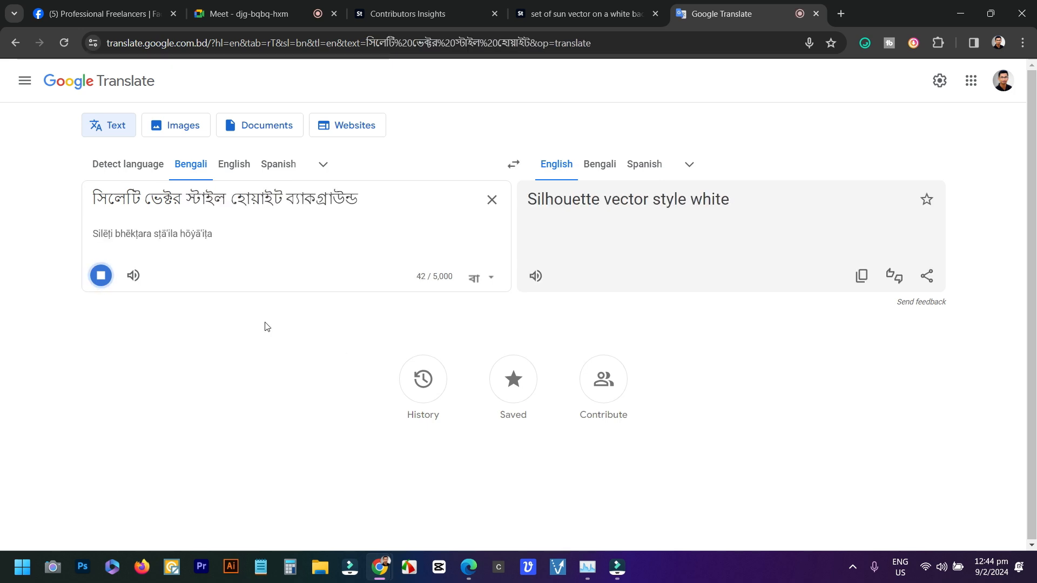
click(101, 278)
click(513, 164)
Add a comma after "style" and paste the copied "create a picture of sun vector," at the start of the source text
click(253, 200)
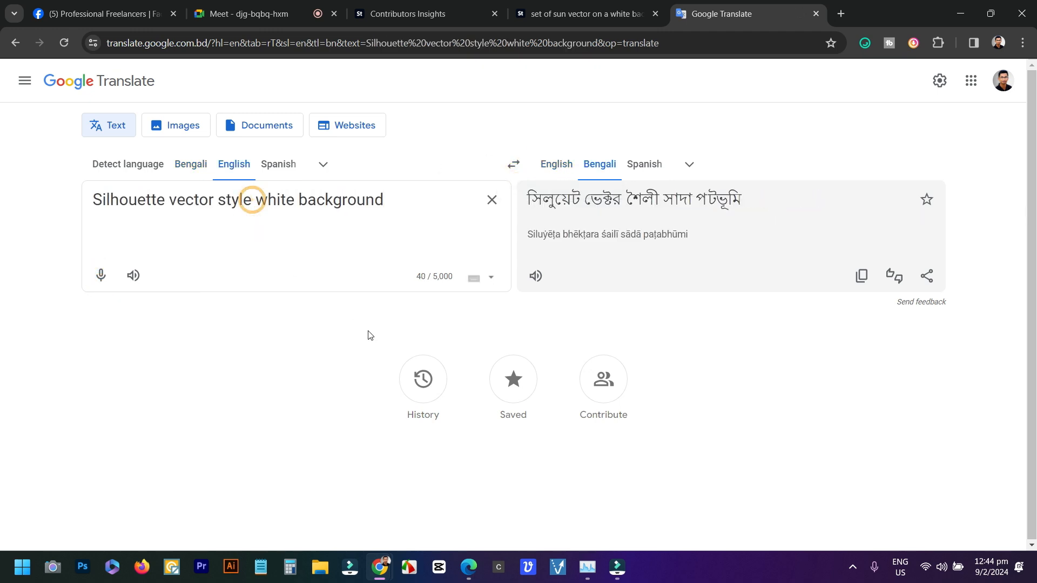
text(,)
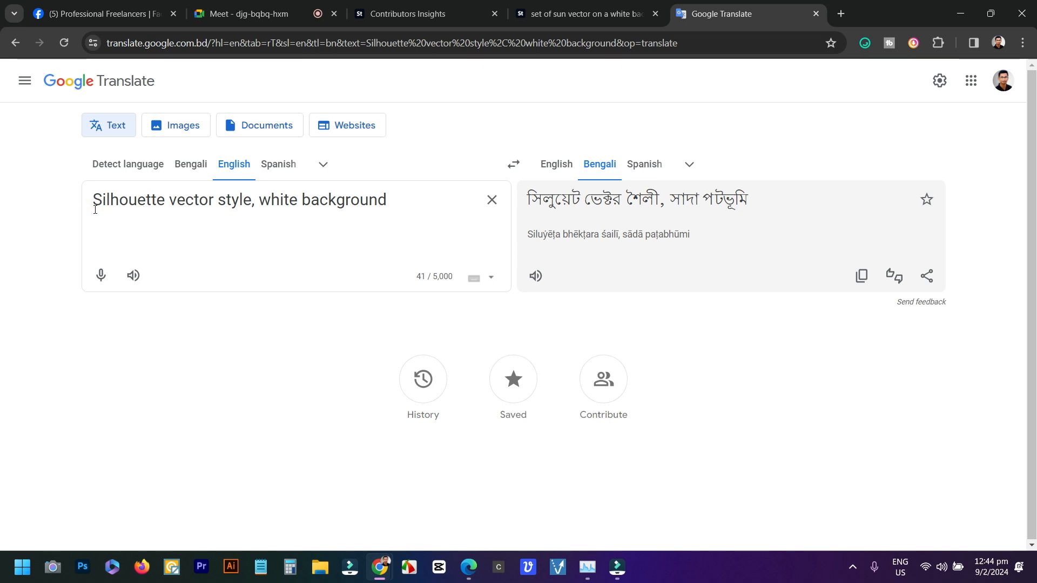
key(ctrl+v)
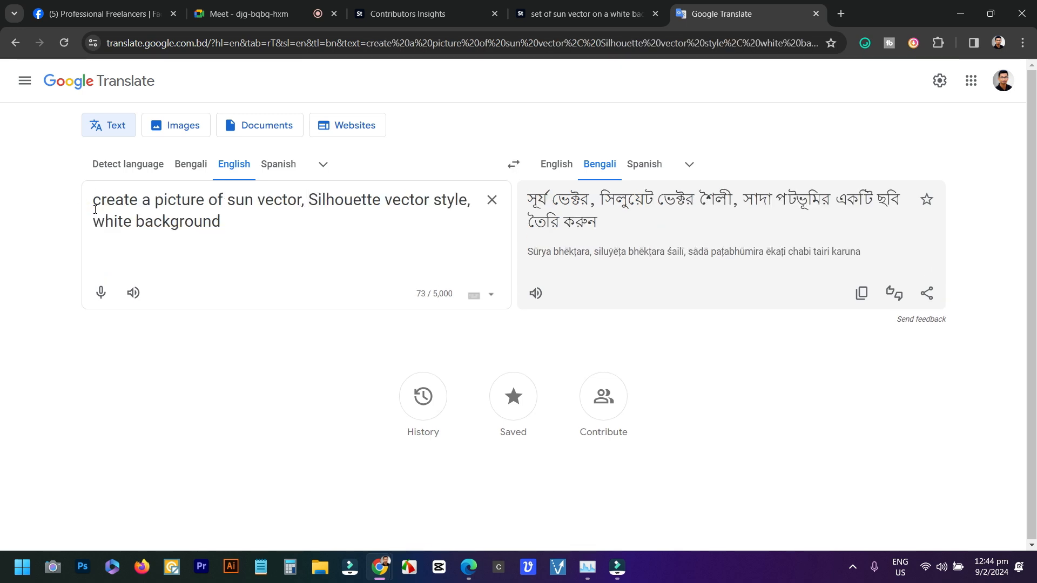
Copy the complete prompt "create a picture of sun vector, Silhouette vector style, white background"
key(ctrl+a)
right_click(173, 202)
click(209, 274)
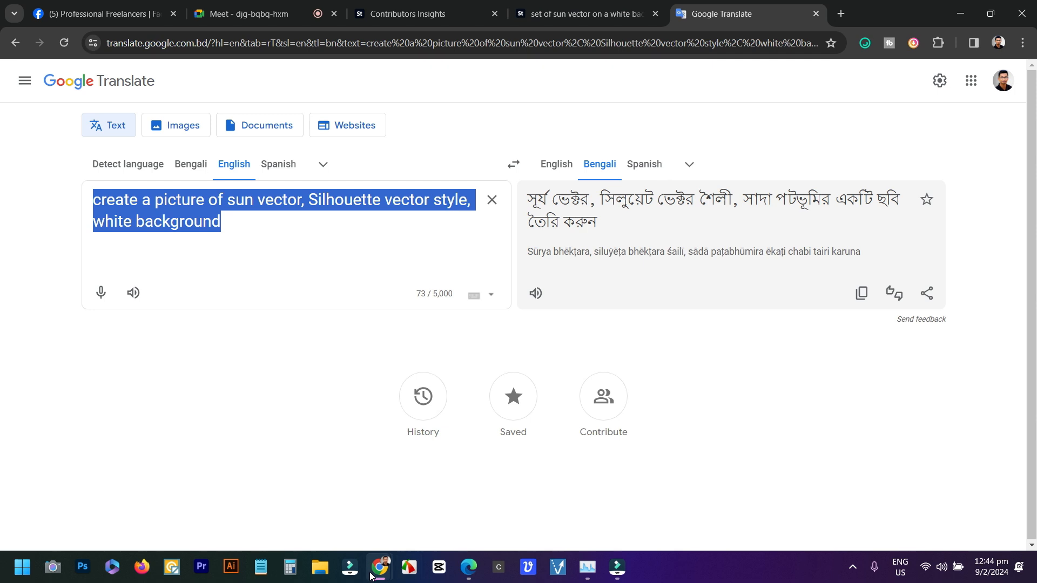
Switch to Microsoft Edge and submit the copied sun vector prompt in the Copilot chat
click(468, 567)
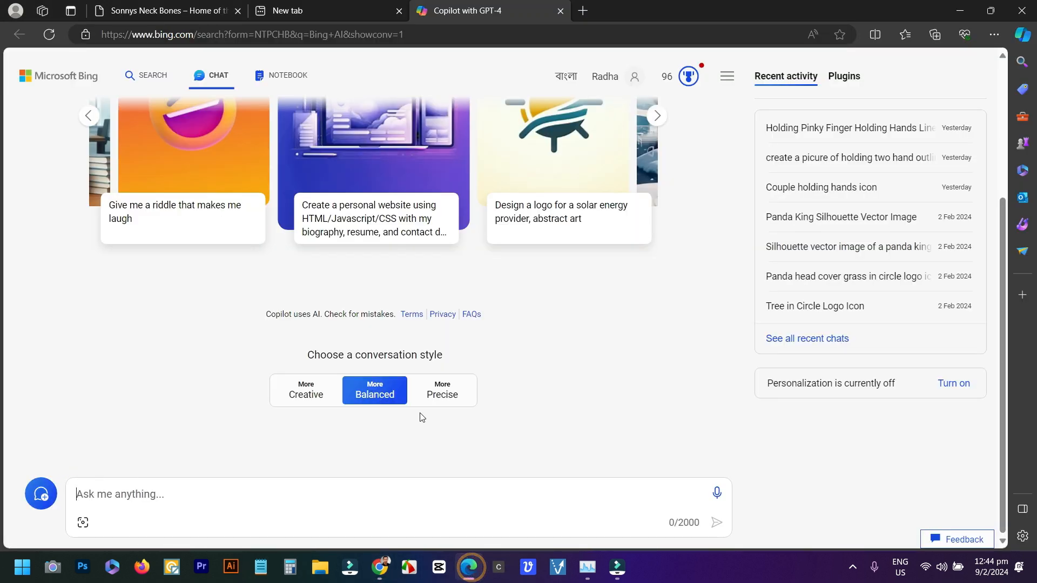
right_click(184, 503)
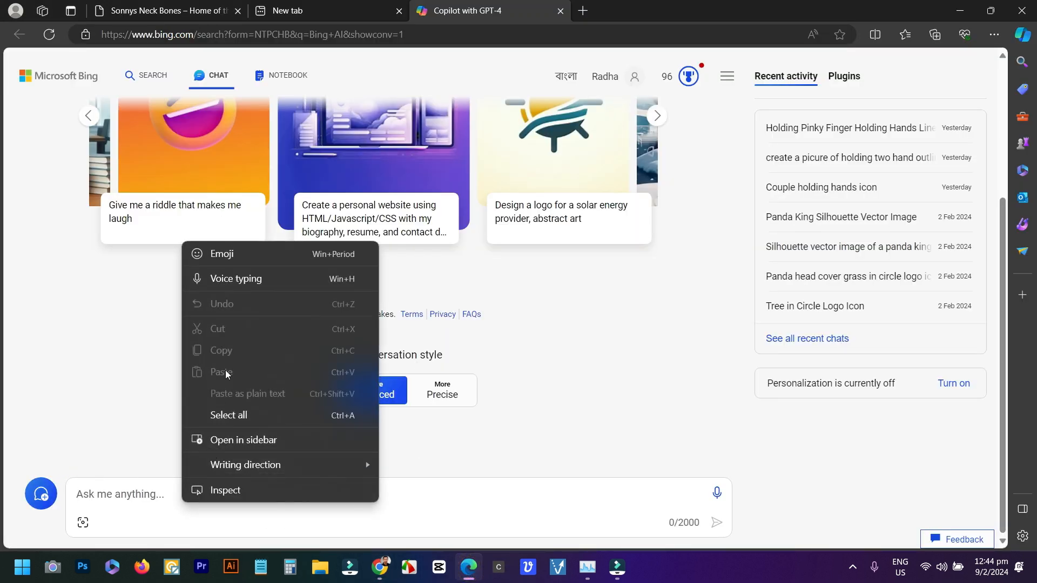
click(102, 493)
right_click(102, 493)
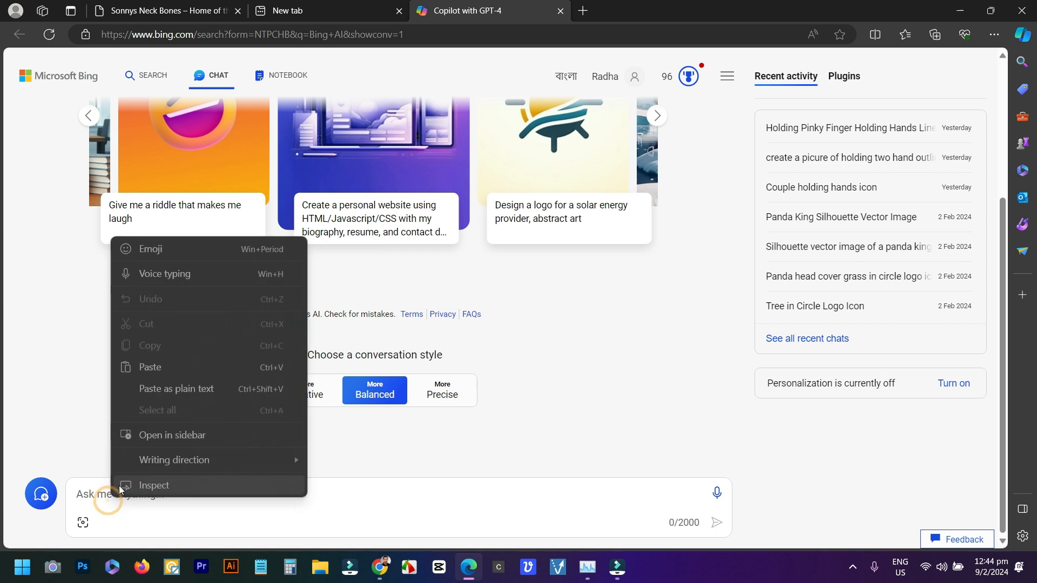
click(159, 362)
click(716, 523)
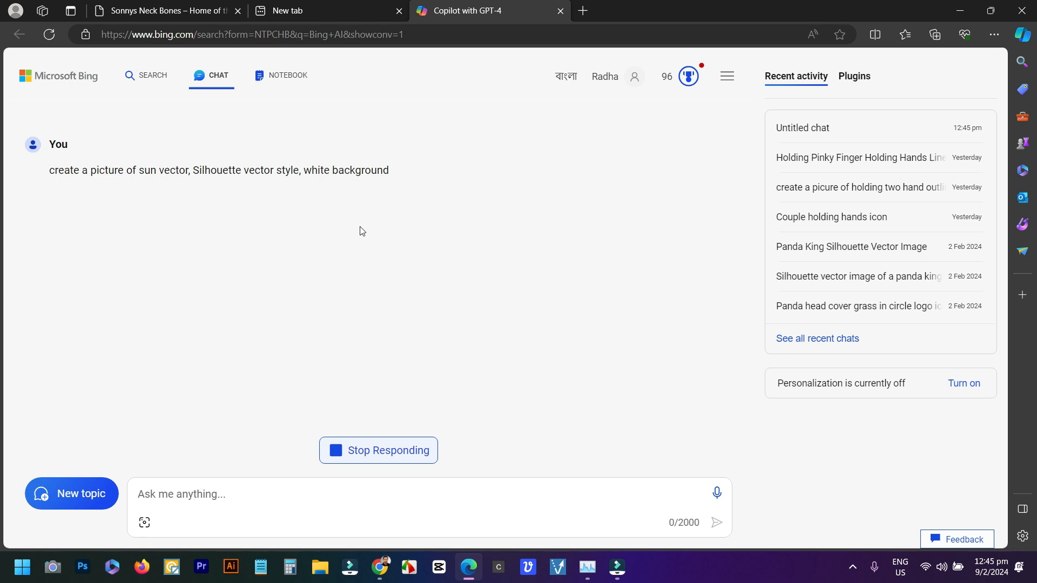
Close the two other open tabs and submit the same copied prompt again for another set of images
click(399, 10)
click(237, 11)
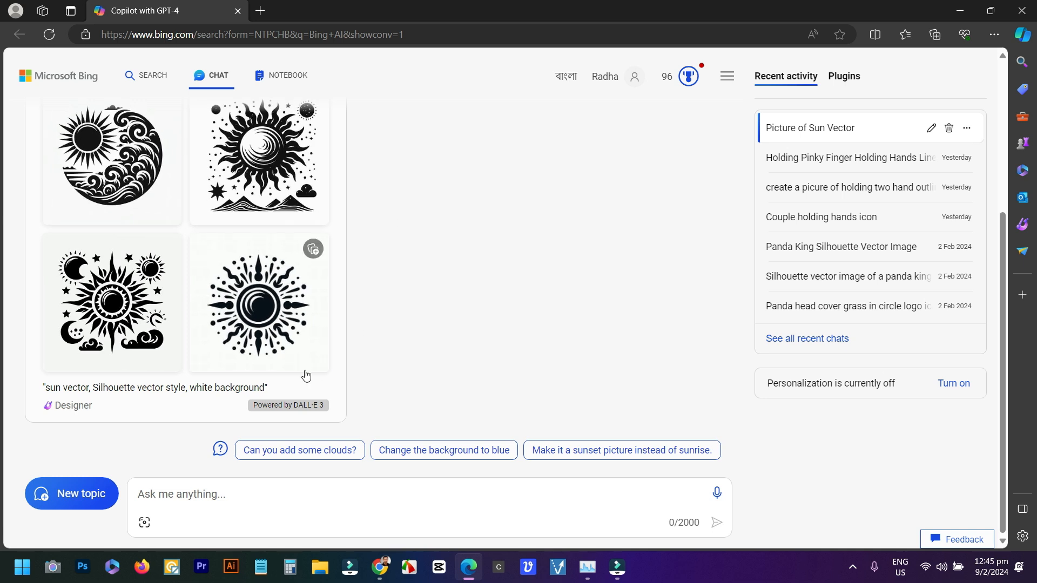
click(186, 502)
right_click(186, 505)
click(230, 370)
click(717, 522)
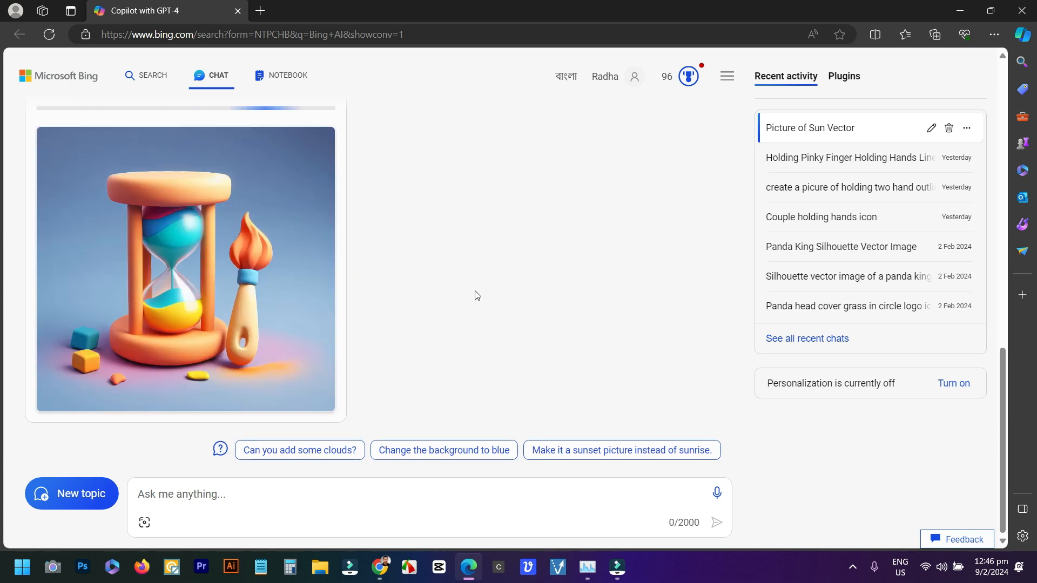
Paste the prompt with "vector" after "sun" replaced by "icon" and submit "create a picture of sun icon, Silhouette vector style, white background"
scroll(476, 300, up, 4)
scroll(477, 304, up, 6)
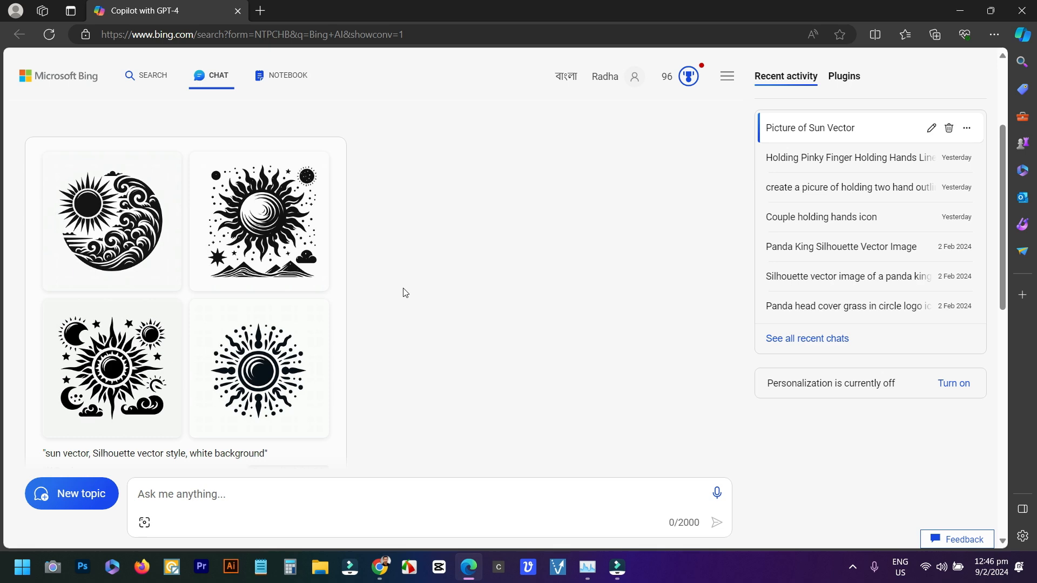
scroll(371, 304, down, 10)
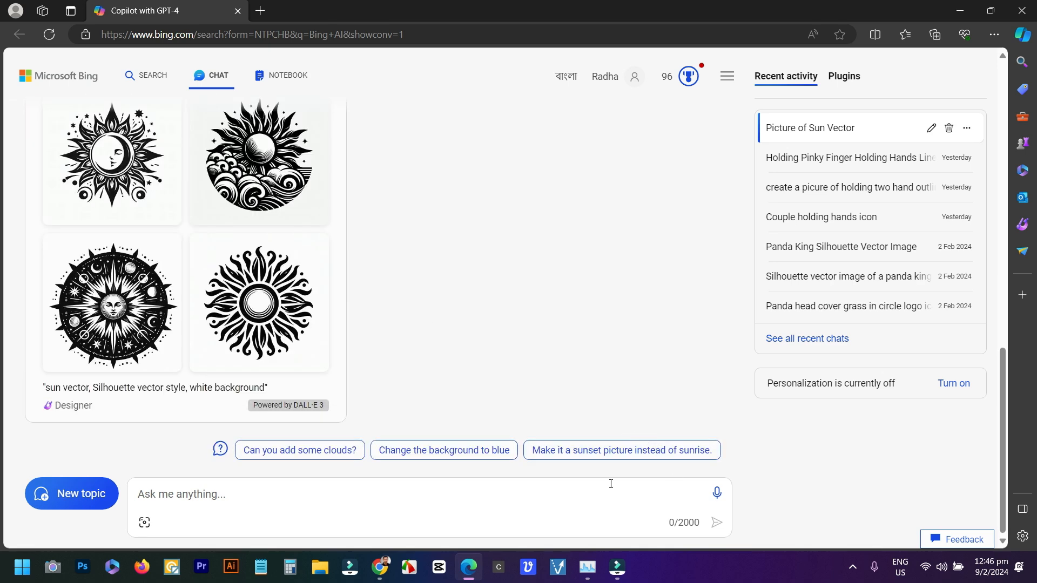
click(226, 494)
right_click(225, 494)
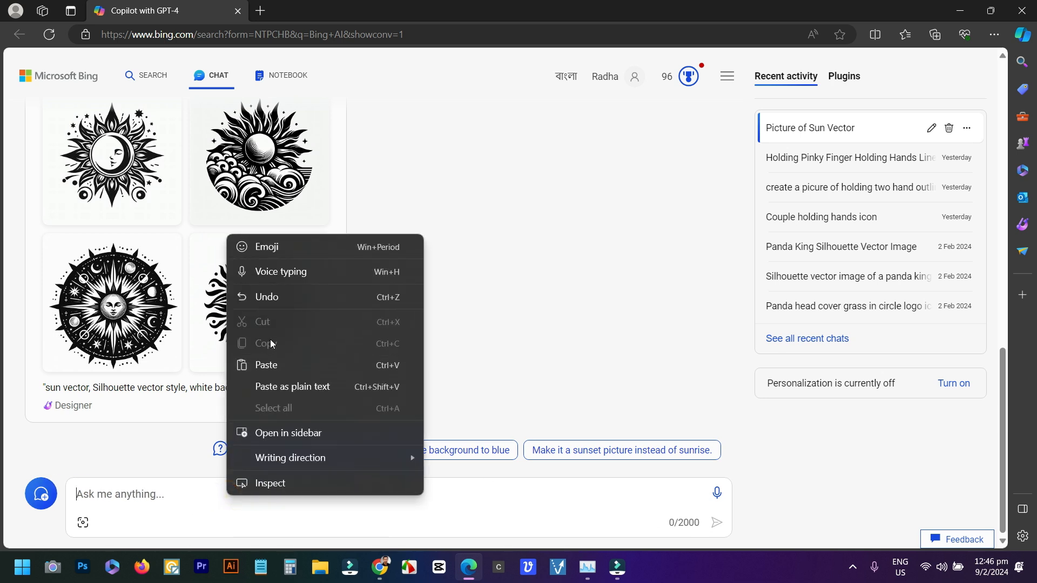
click(273, 365)
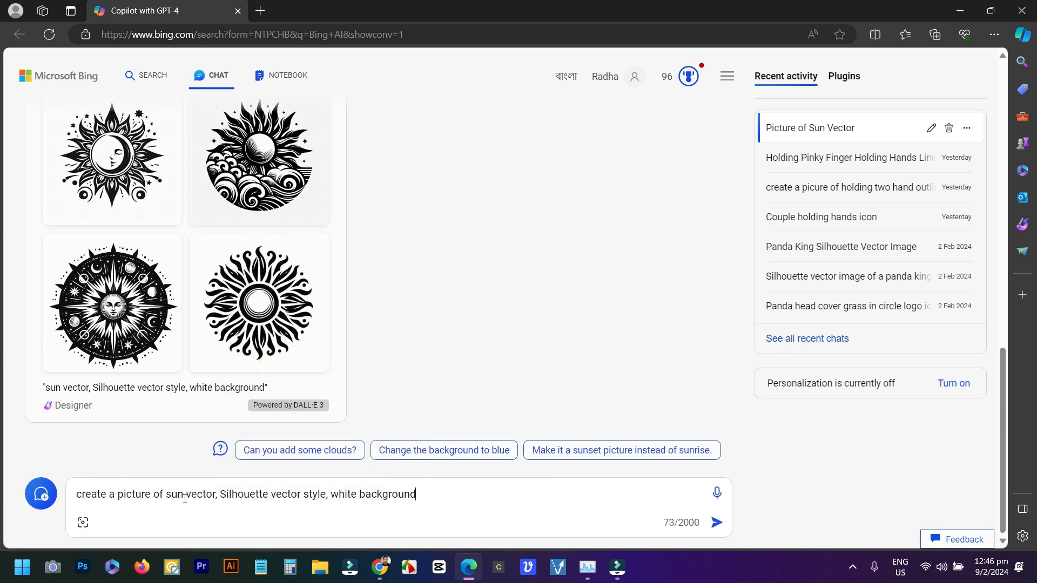
drag(199, 499, 215, 502)
key(BackSpace)
text(icon)
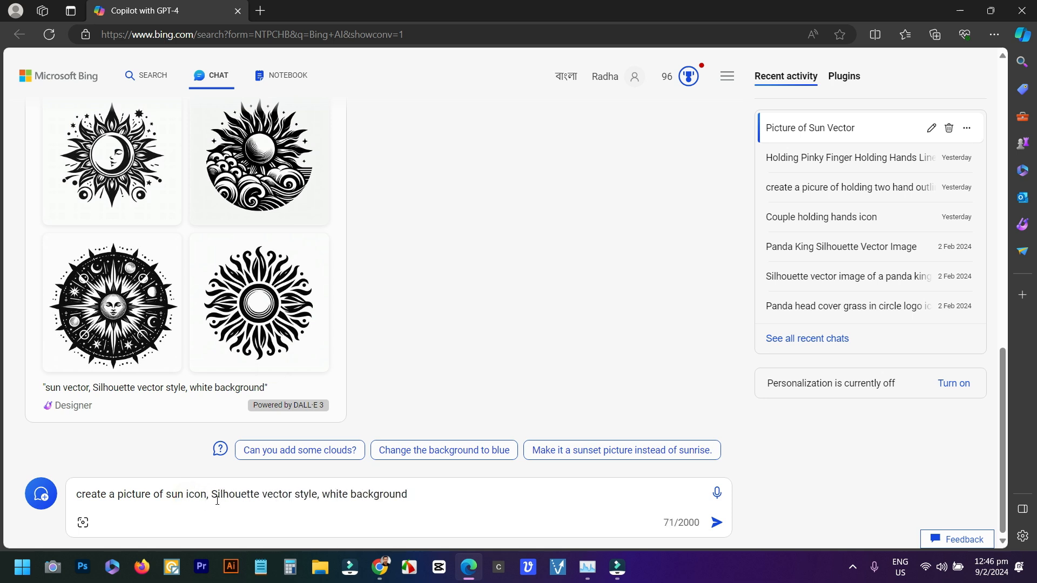
click(716, 522)
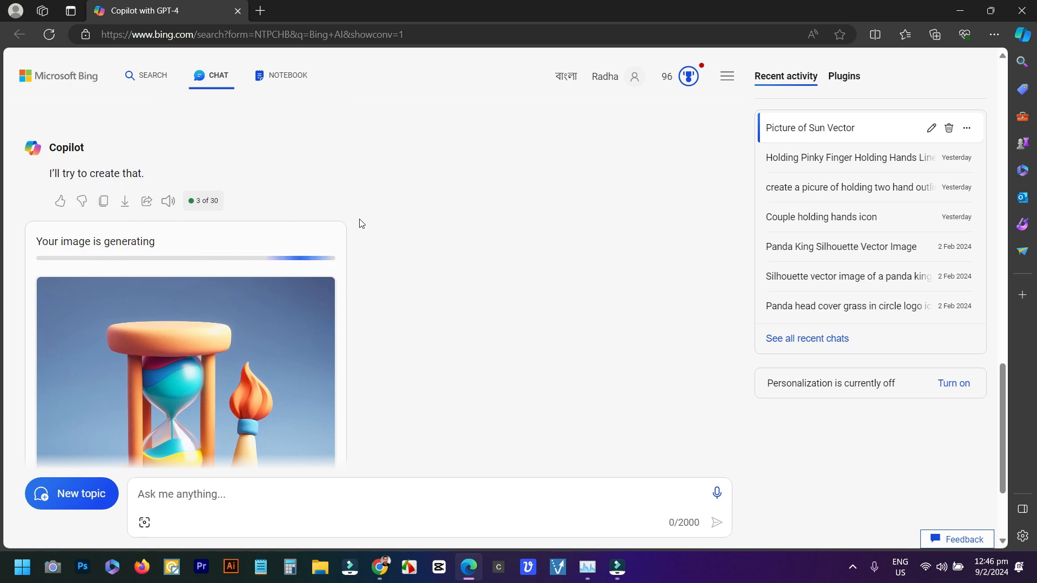
Submit the original prompt "create a picture of sun vector, Silhouette vector style, white background" for a further set of images
scroll(394, 232, up, 3)
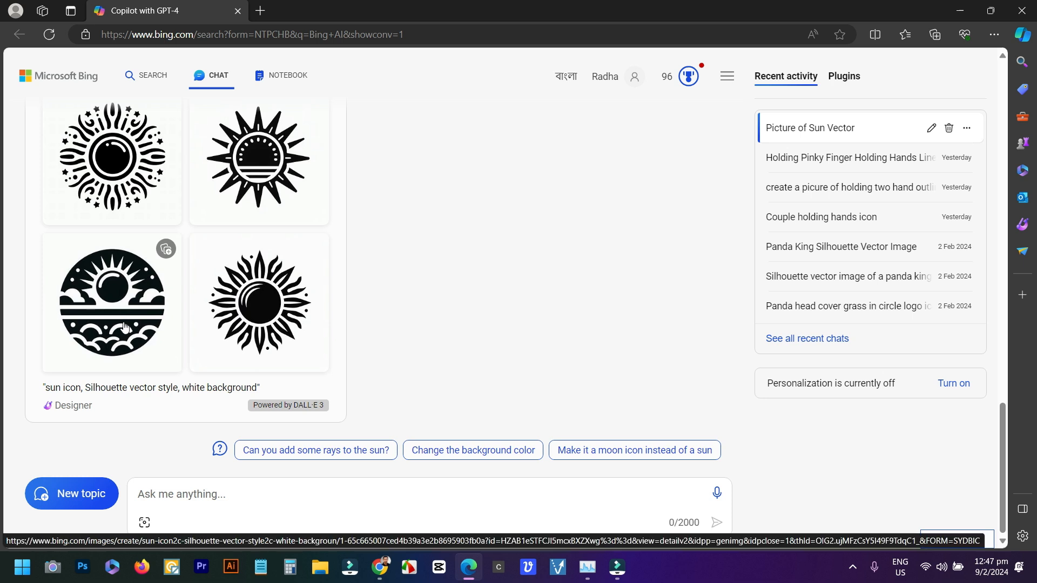
click(180, 492)
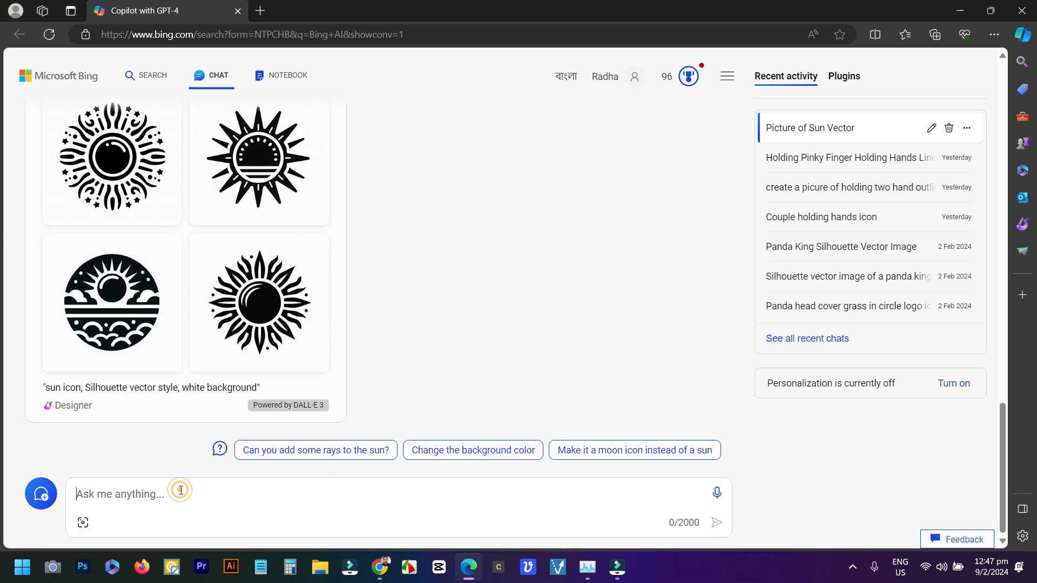
right_click(181, 492)
click(235, 360)
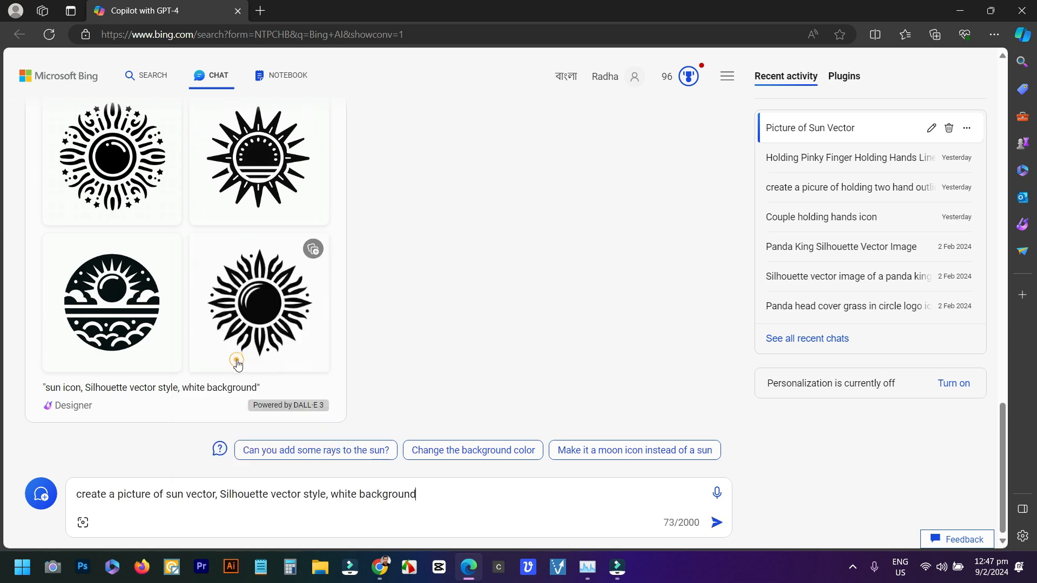
click(713, 523)
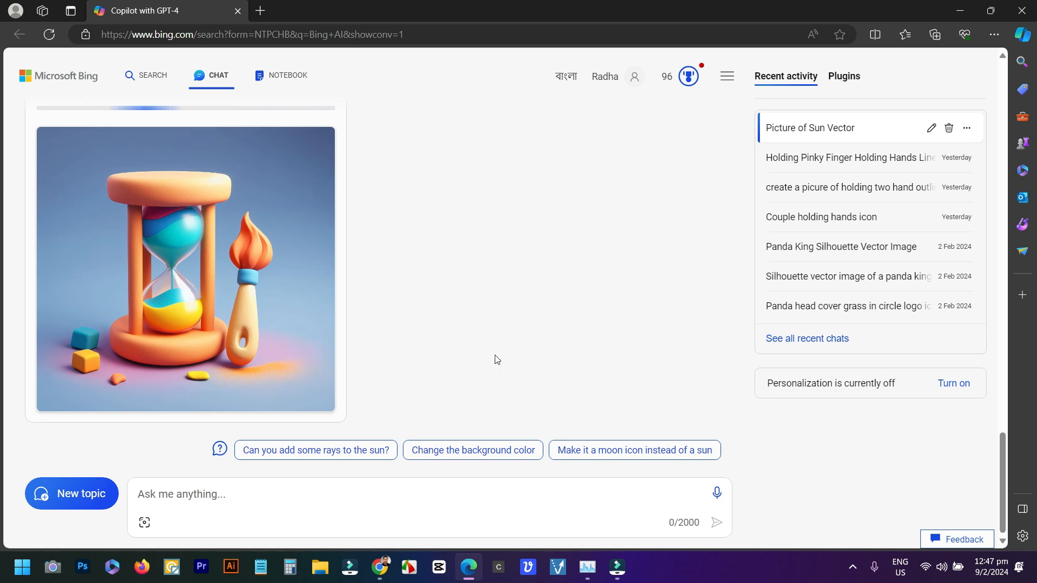
Paste the unchanged sun vector prompt once more and send it to generate yet another image set
scroll(434, 329, up, 4)
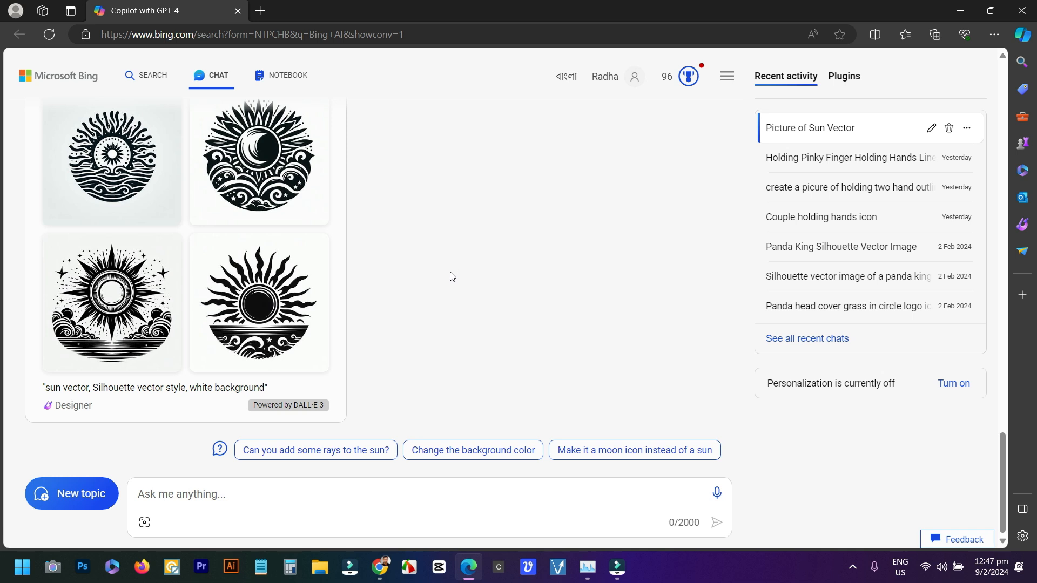
right_click(204, 497)
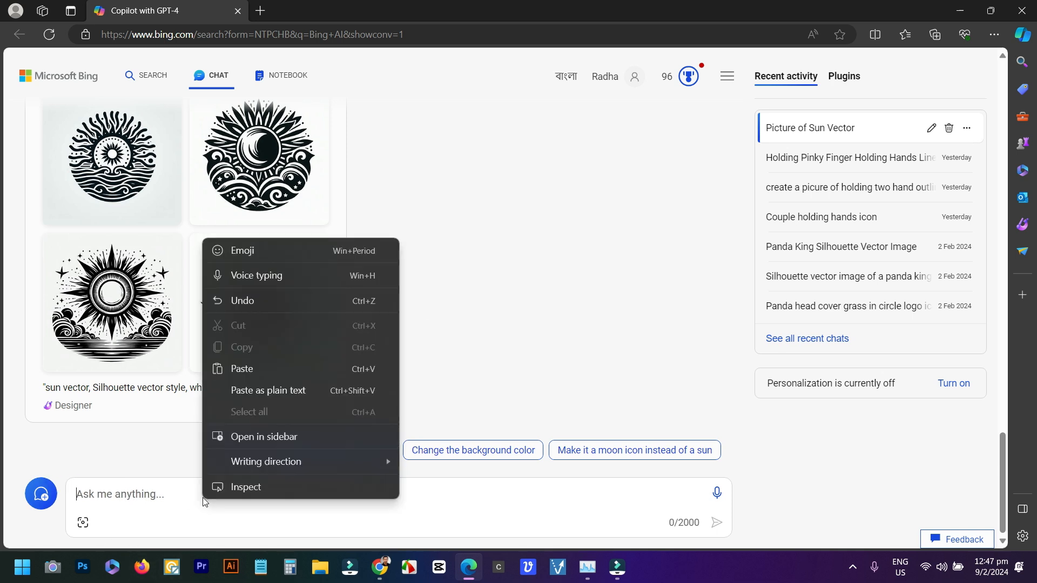
click(144, 497)
right_click(145, 498)
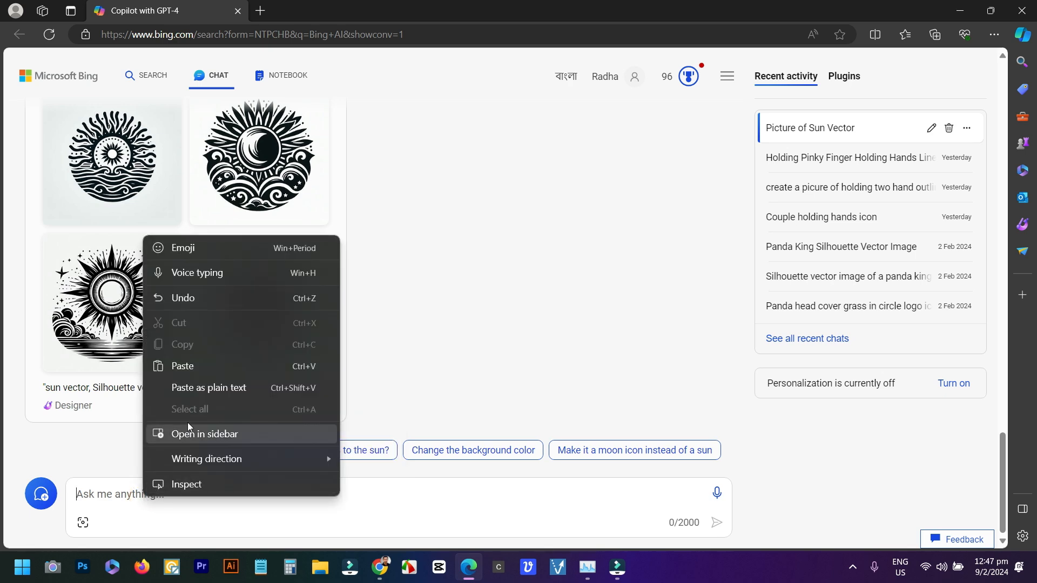
click(197, 369)
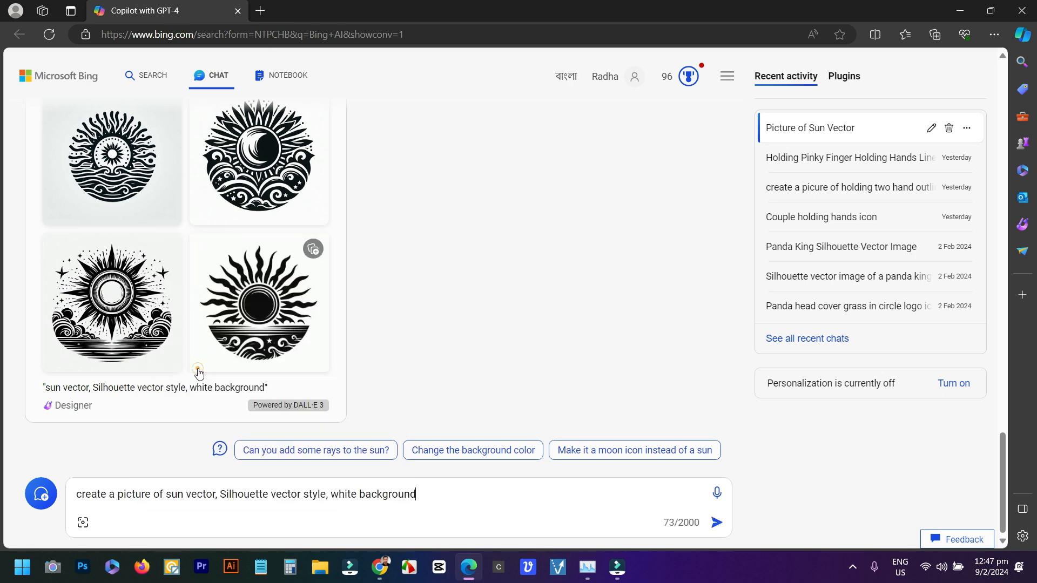
click(717, 522)
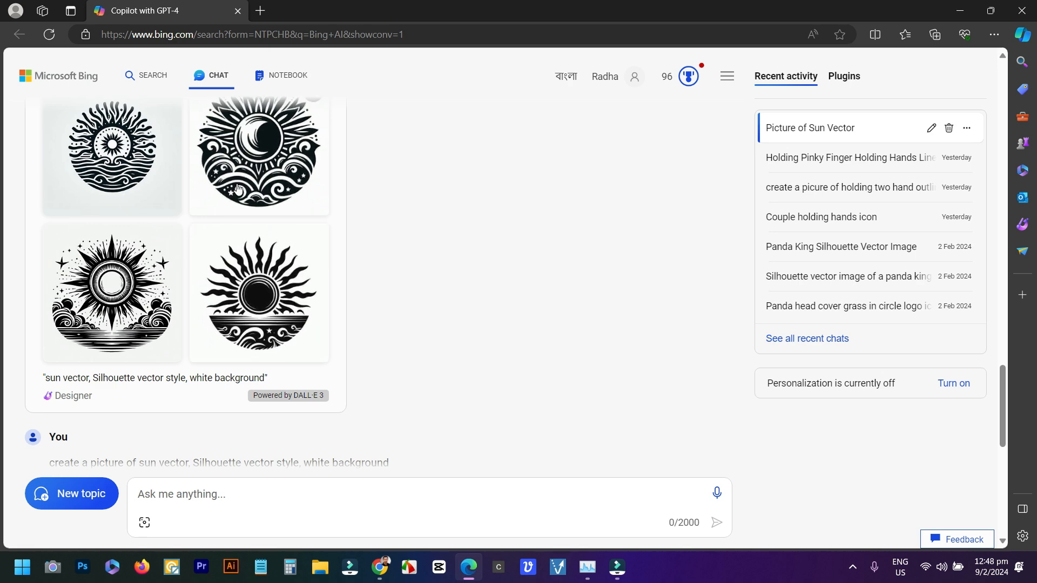
Compare the generated sun sets, then open the solid black sun with wavy rays from the newest set and download it
scroll(247, 332, up, 5)
scroll(220, 215, up, 4)
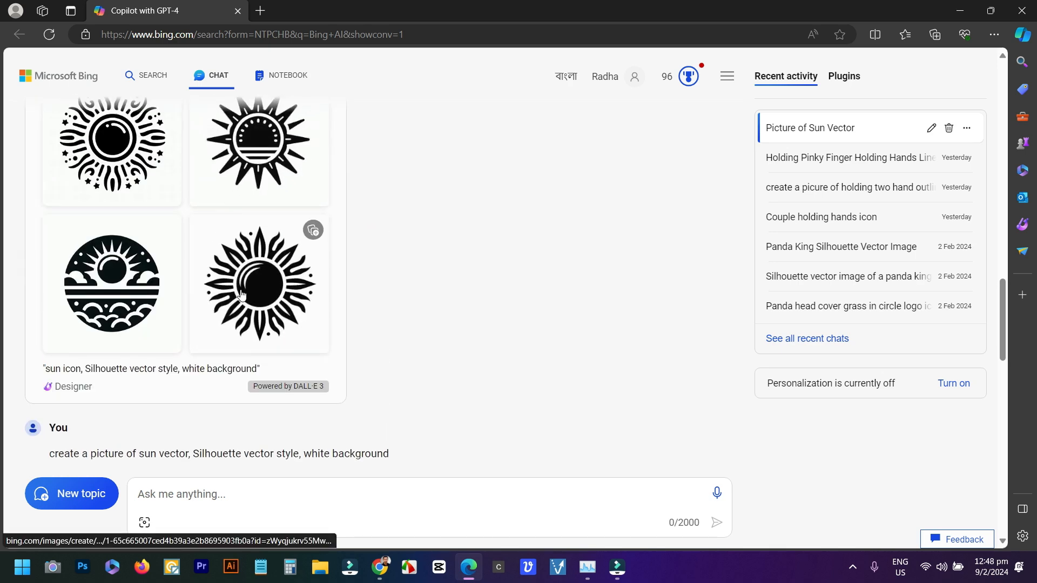
scroll(257, 319, down, 2)
scroll(258, 275, up, 3)
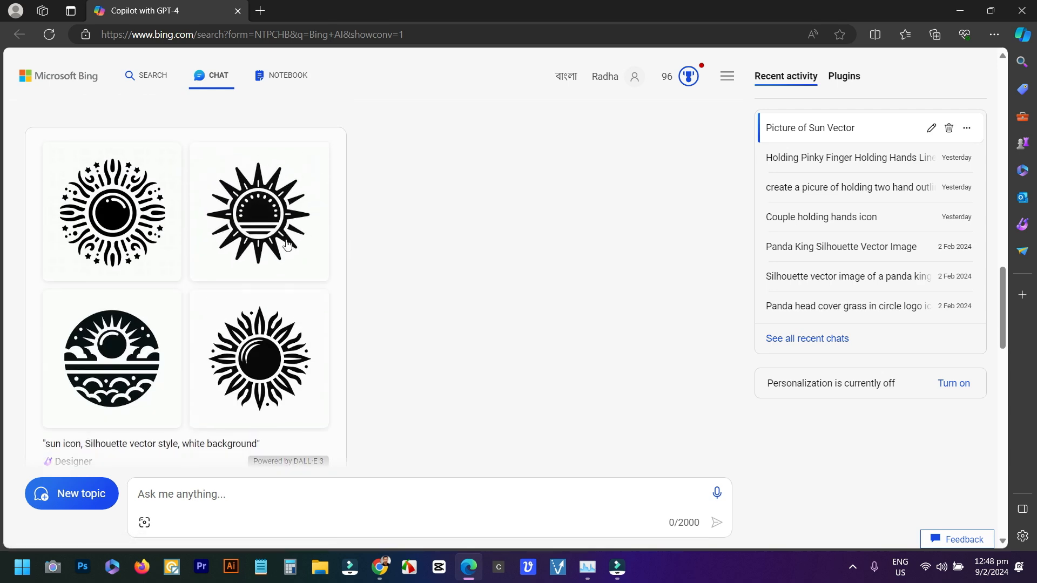
scroll(238, 259, down, 8)
scroll(254, 397, down, 3)
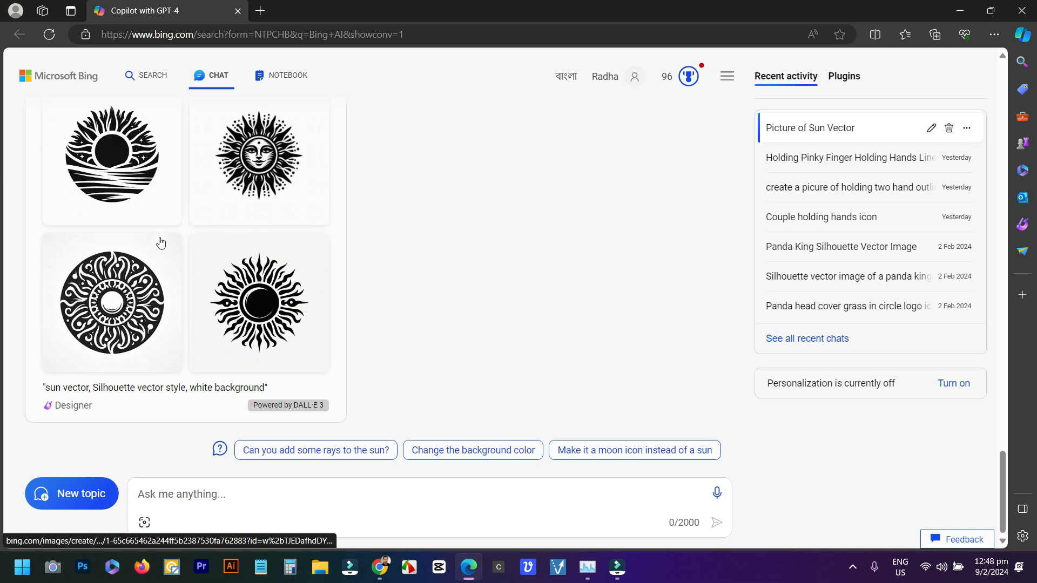
scroll(329, 248, up, 1)
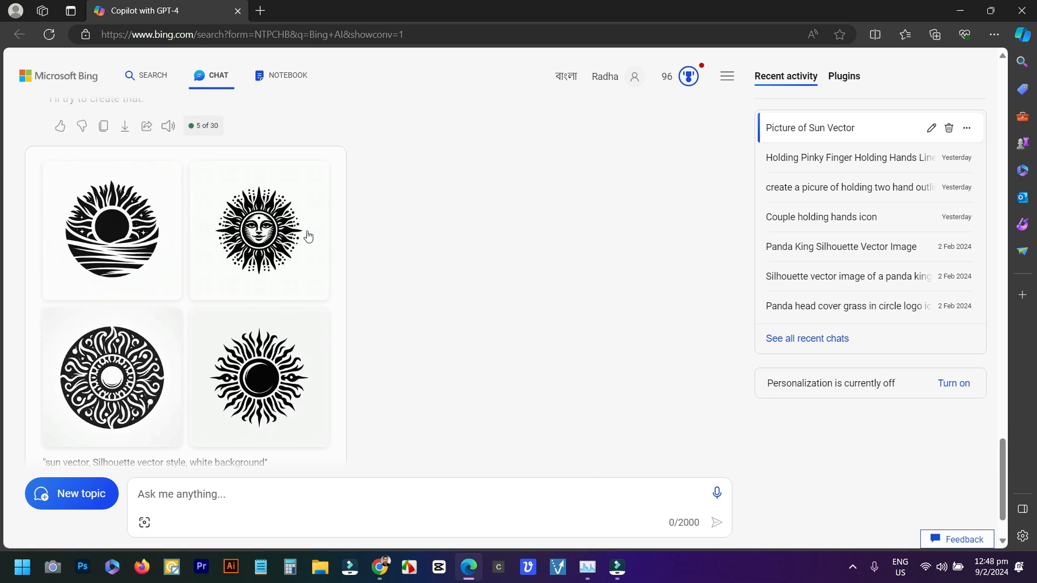
click(270, 366)
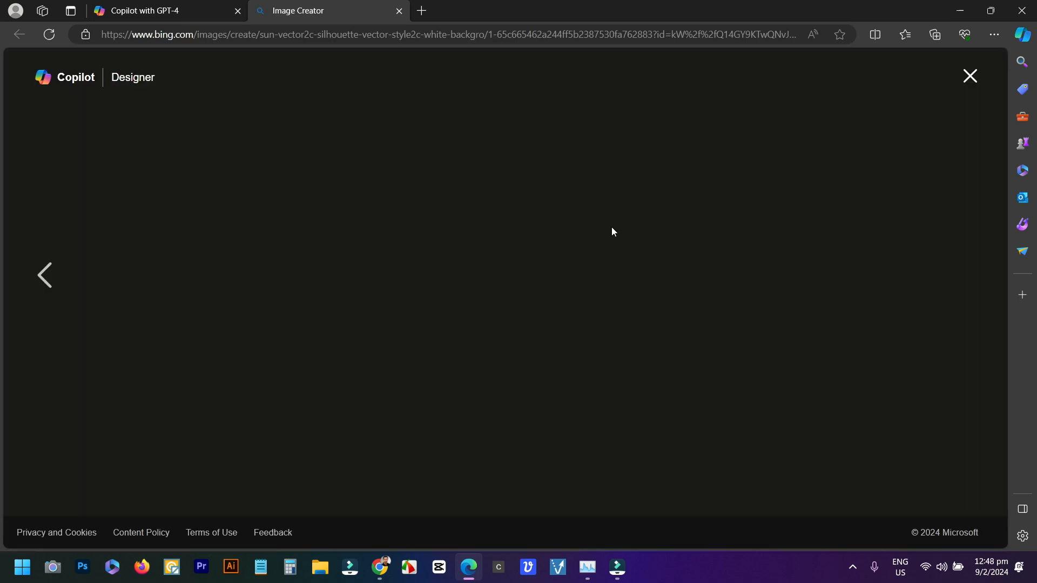
click(789, 282)
Browse the remaining images of the newest sun vector set, download the sun with a face, and close the image viewer
click(66, 286)
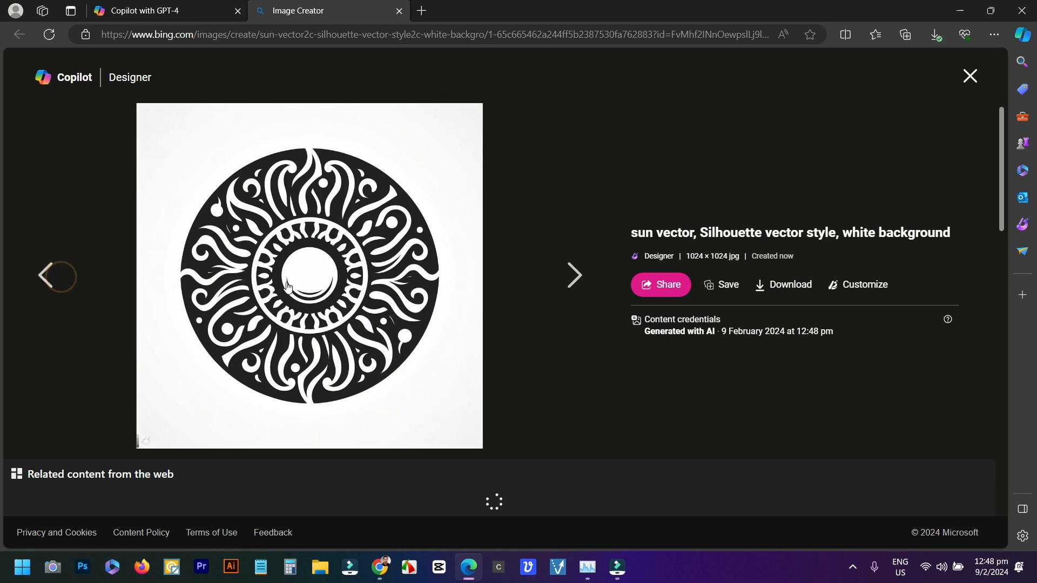
click(52, 277)
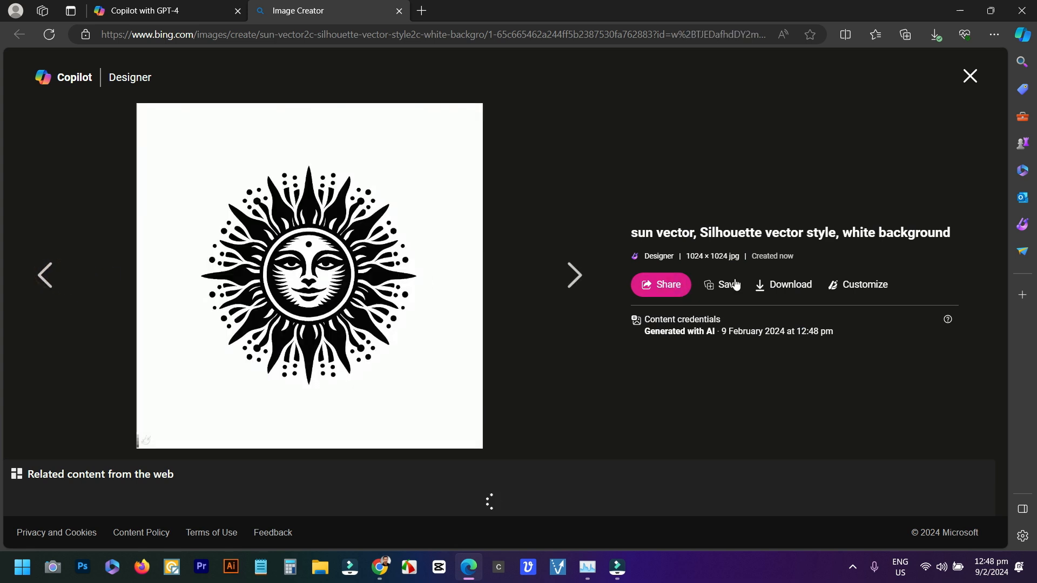
click(788, 276)
click(54, 275)
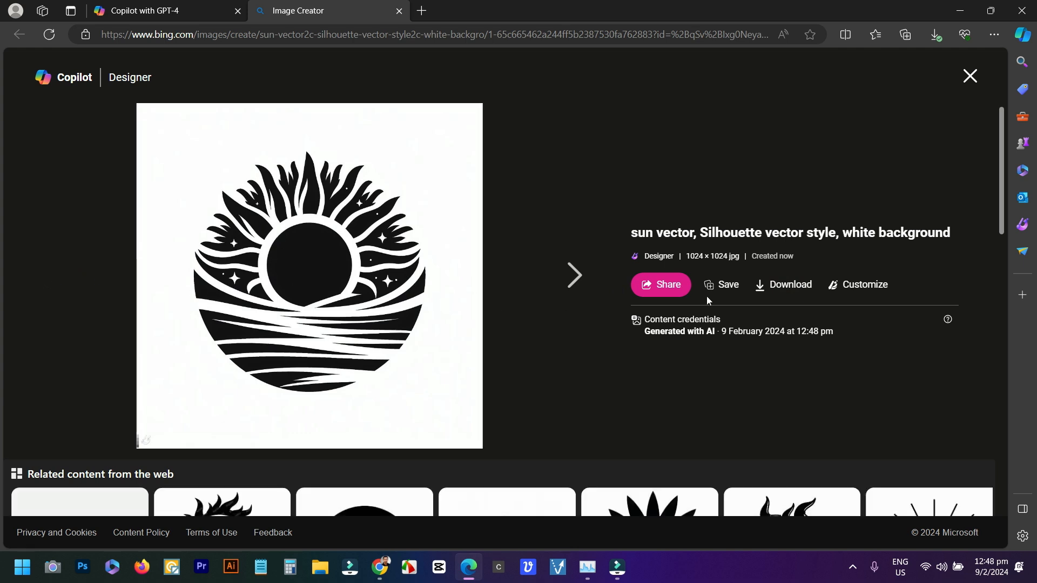
click(976, 80)
Download the wavy-rayed sun above the waves from the other sun vector set, view its three sibling images, and close the viewer
scroll(354, 278, down, 3)
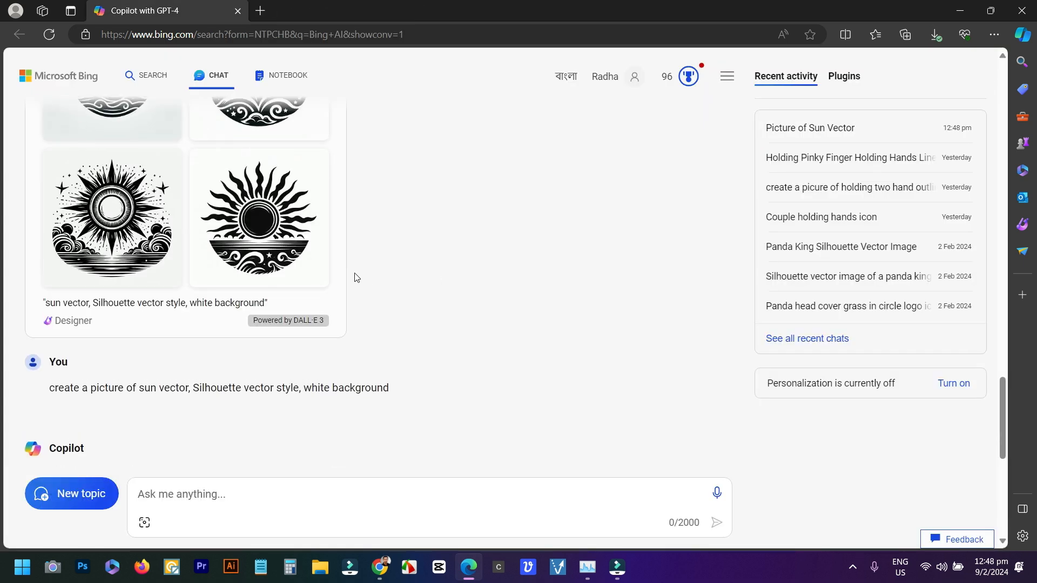
click(274, 240)
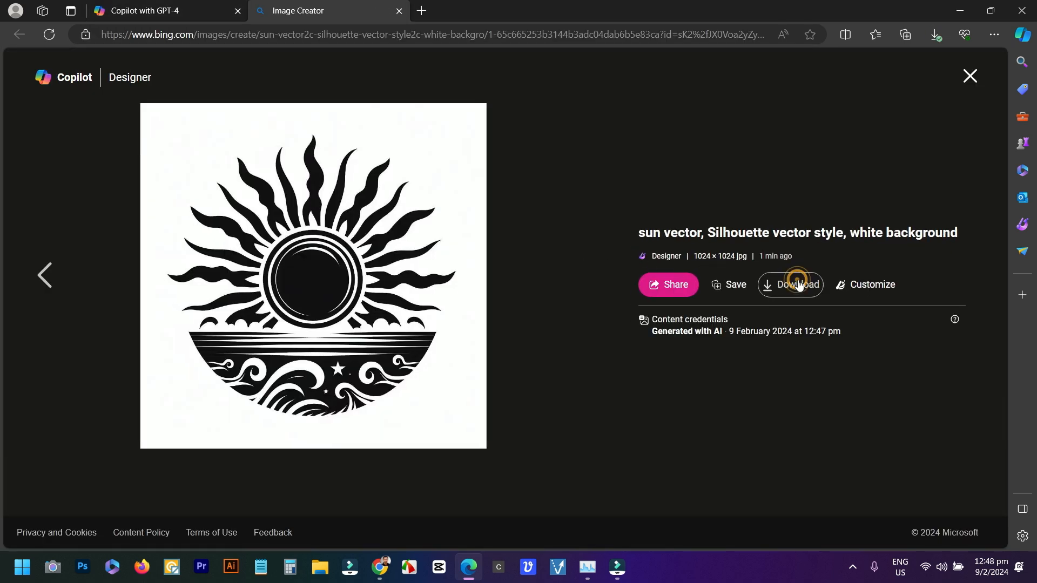
click(51, 277)
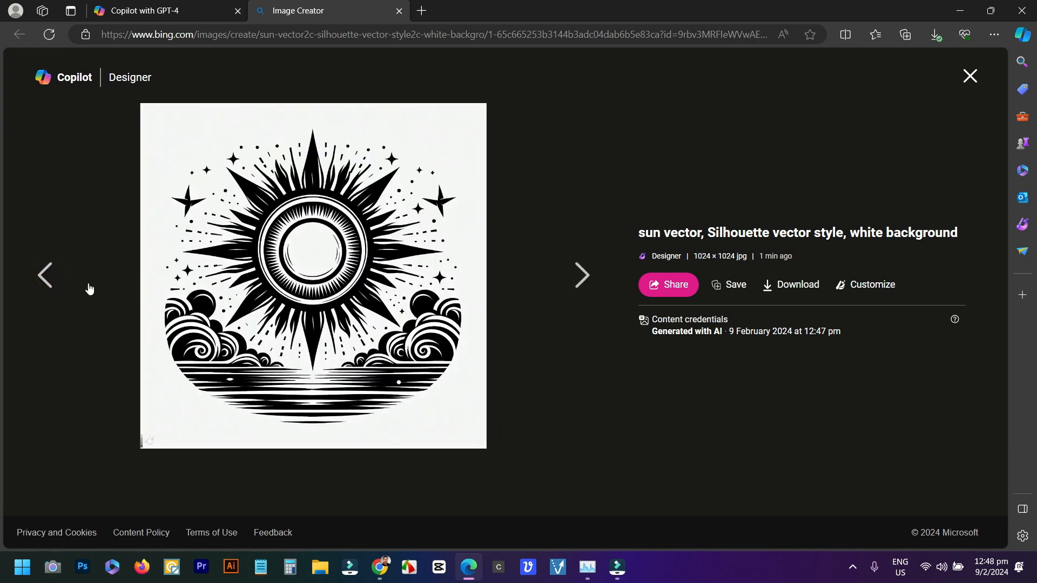
click(52, 277)
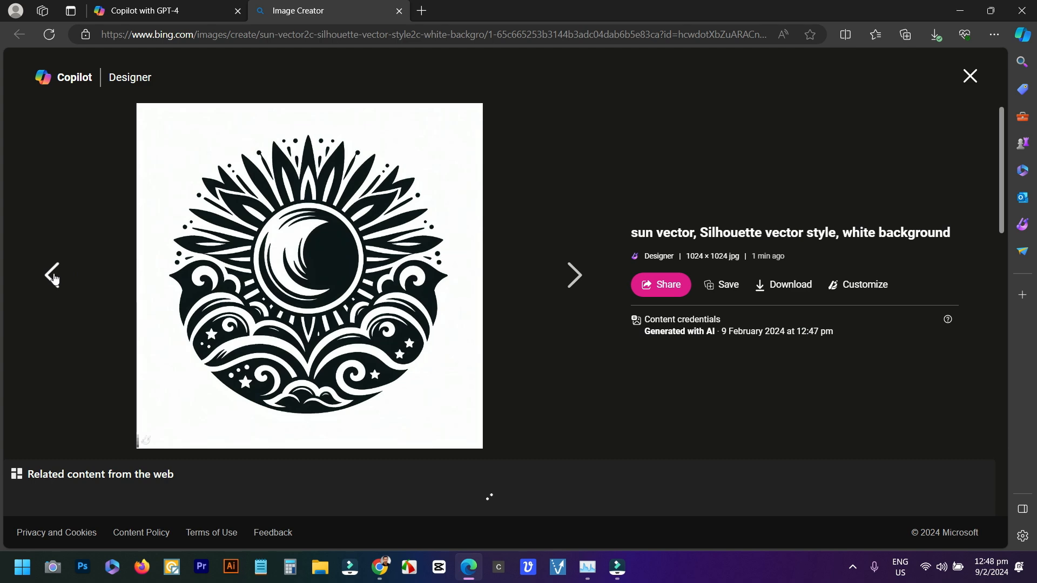
click(53, 276)
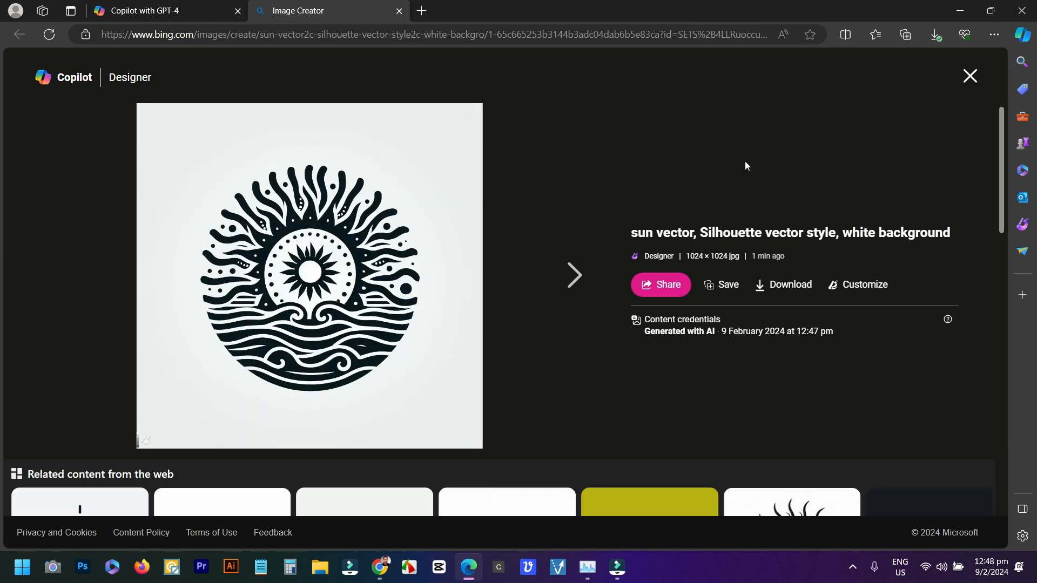
click(970, 75)
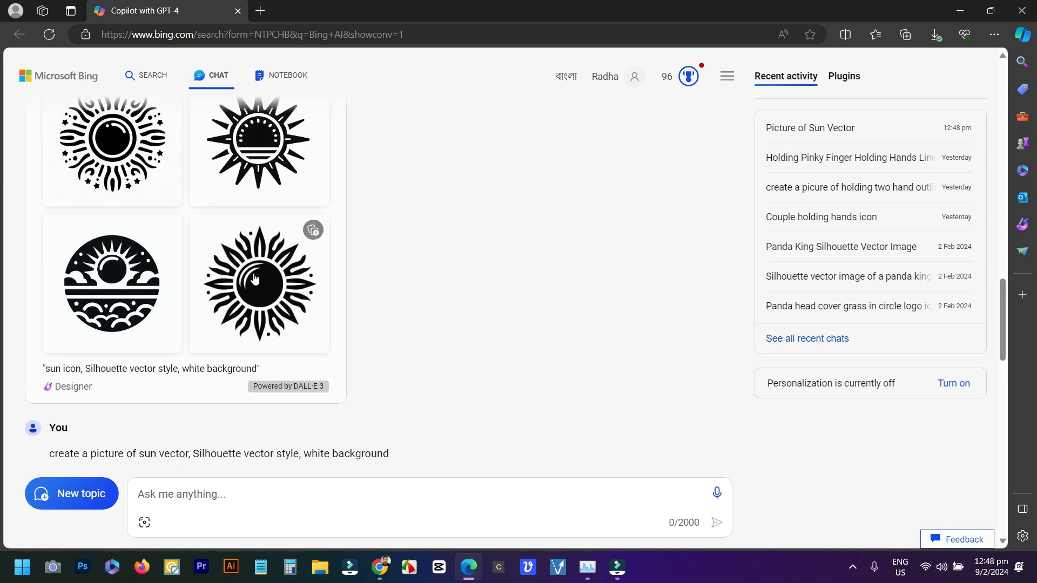
Download all four images of the sun icon set one after another, starting with the solid glossy sun, and close the viewer
click(252, 273)
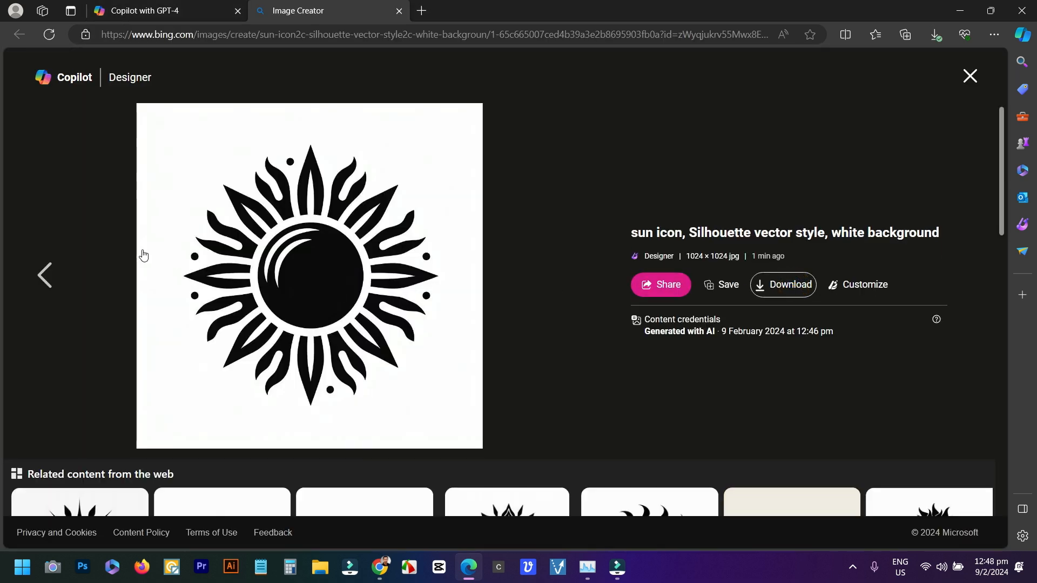
click(51, 279)
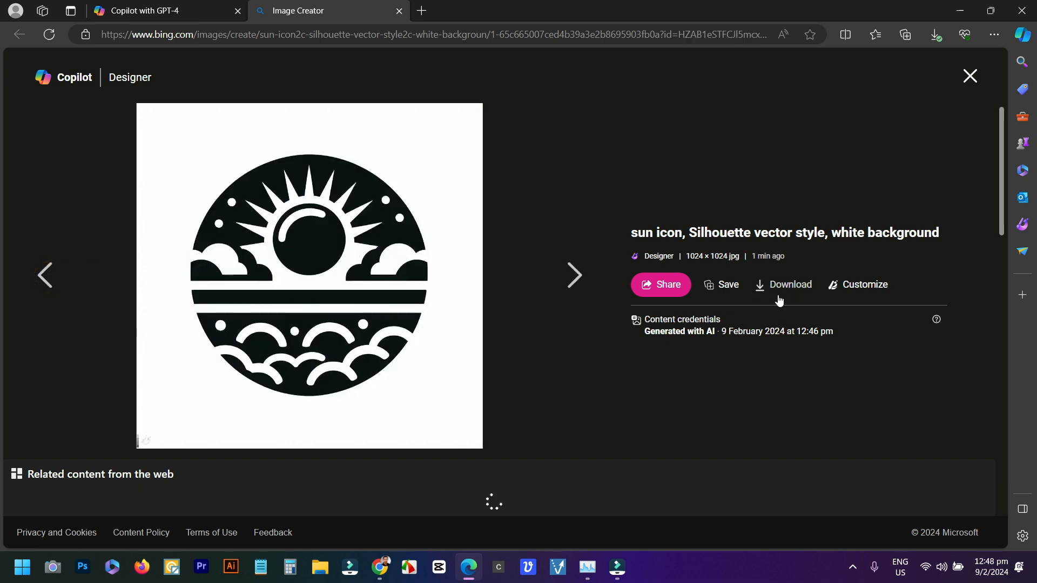
click(810, 284)
click(47, 275)
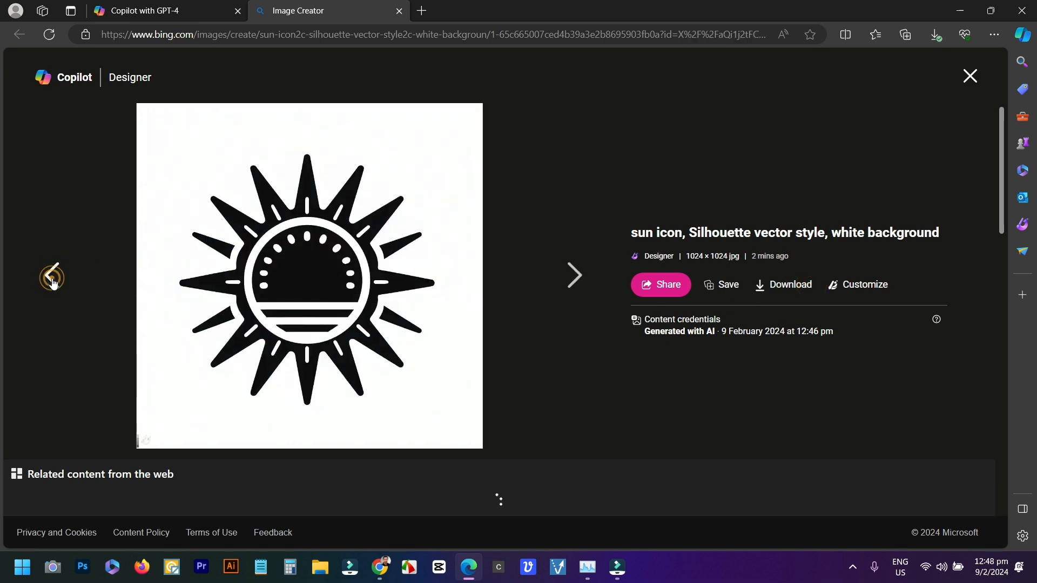
click(793, 286)
click(51, 275)
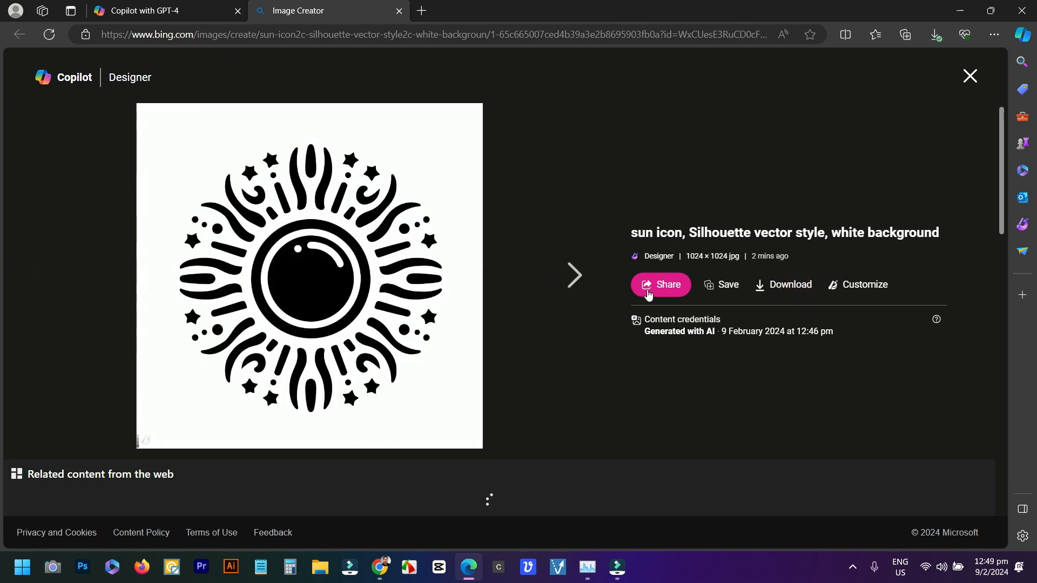
click(778, 284)
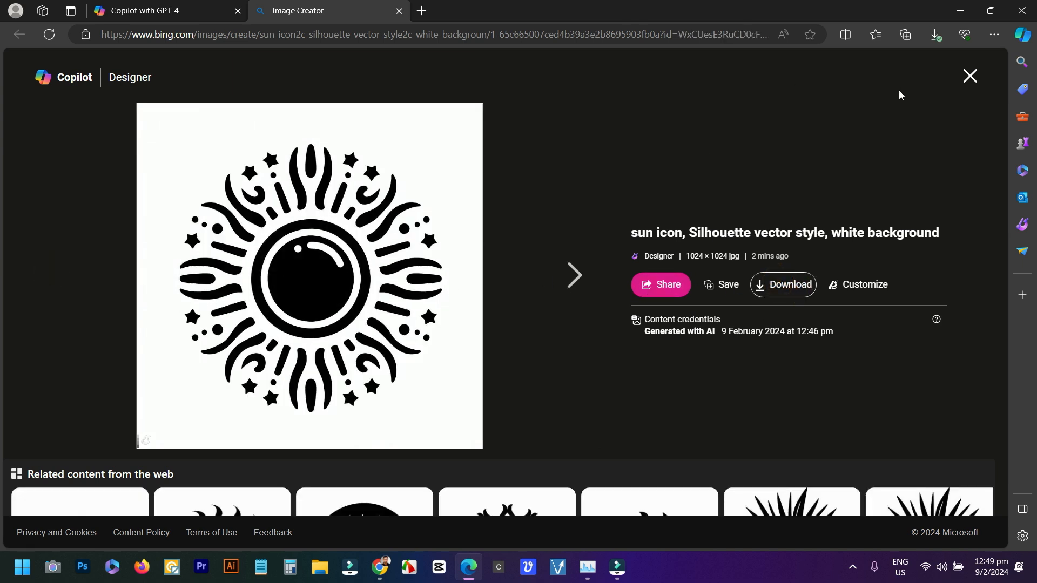
click(970, 76)
From the sun vector set above the icon prompt, download the white-centred sun, view the neighbouring celestial face sun, and close the viewer
scroll(447, 251, up, 6)
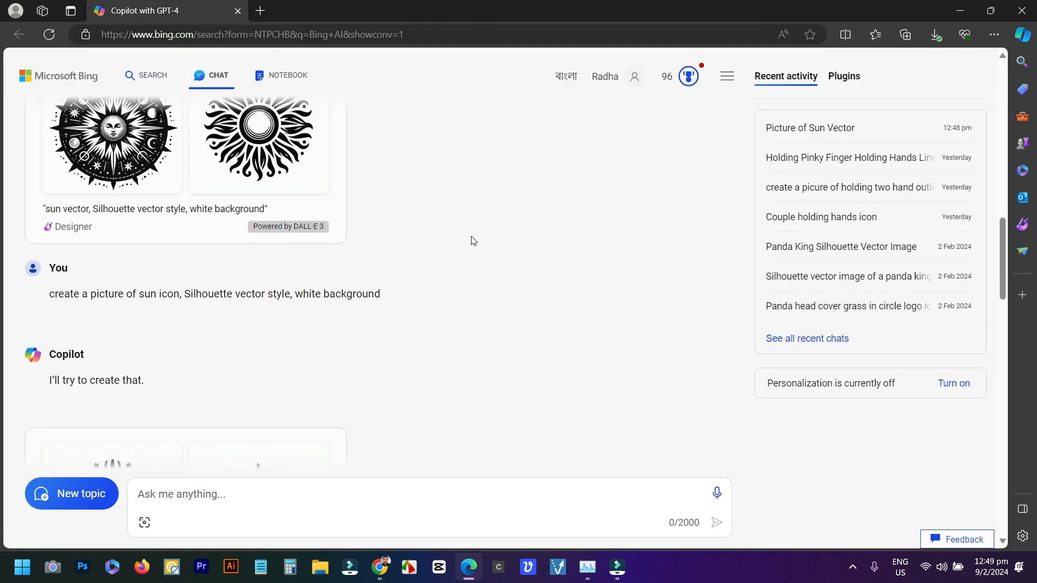
click(289, 359)
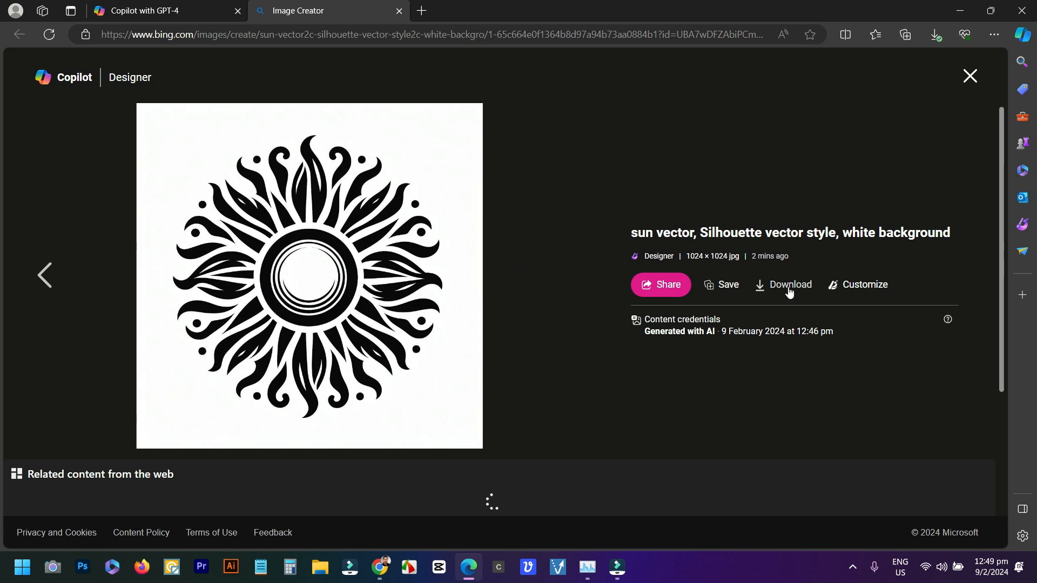
click(53, 276)
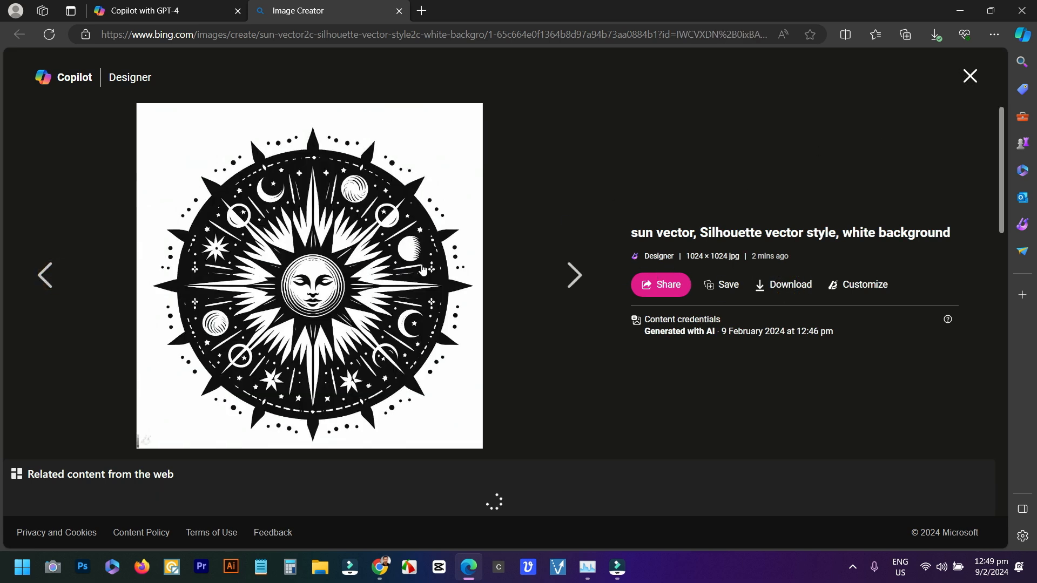
click(970, 76)
Return to the first generated sun vector set and download the sun with dotted rays
scroll(448, 302, up, 8)
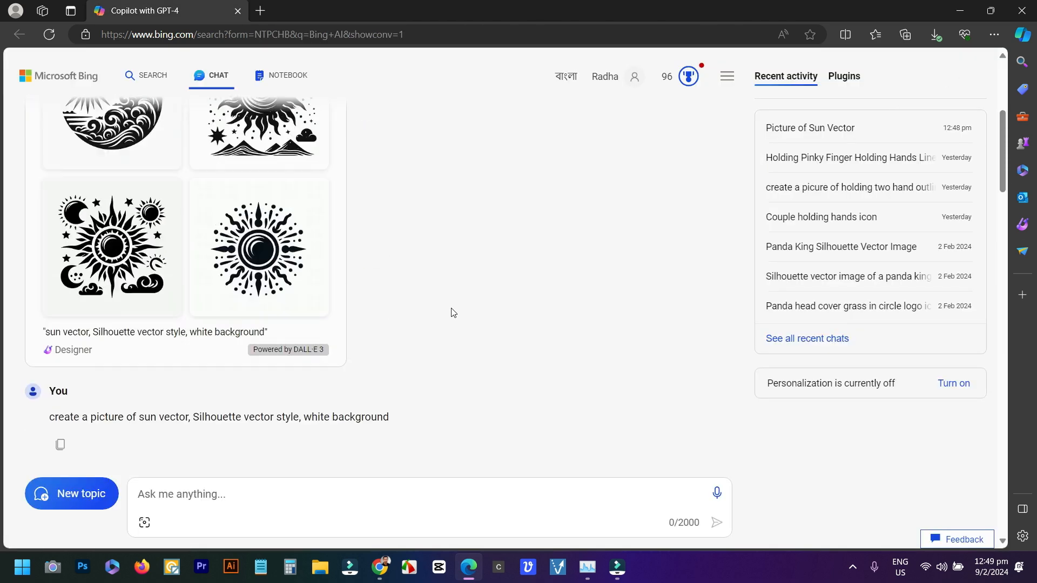
scroll(216, 340, down, 7)
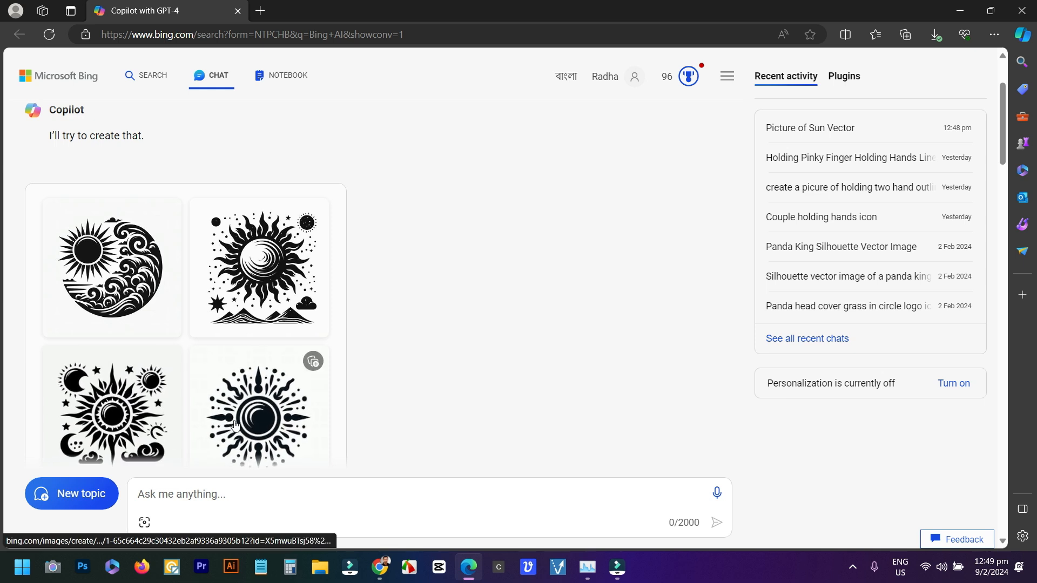
scroll(229, 425, down, 2)
click(230, 378)
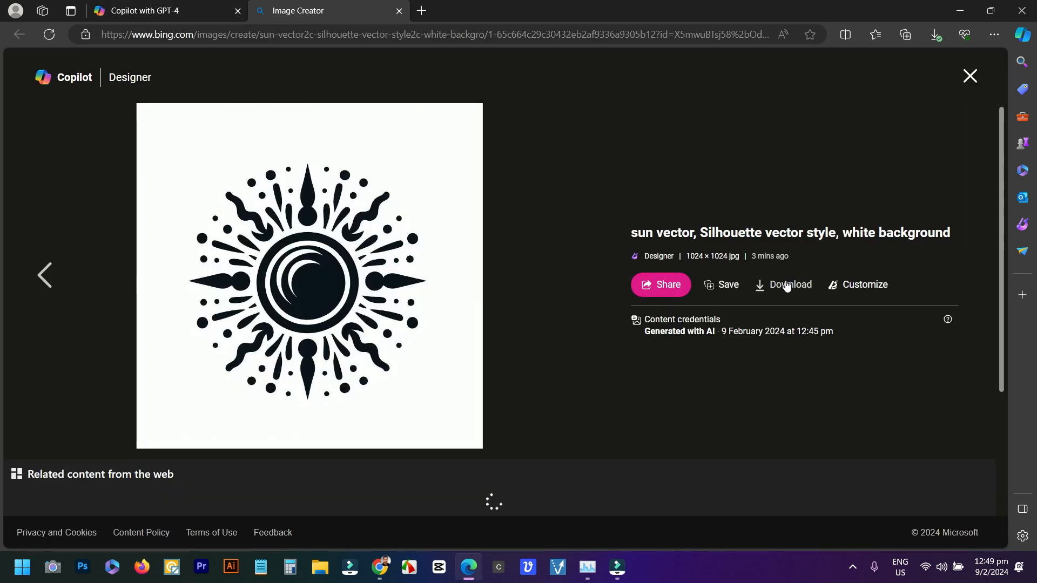
click(787, 286)
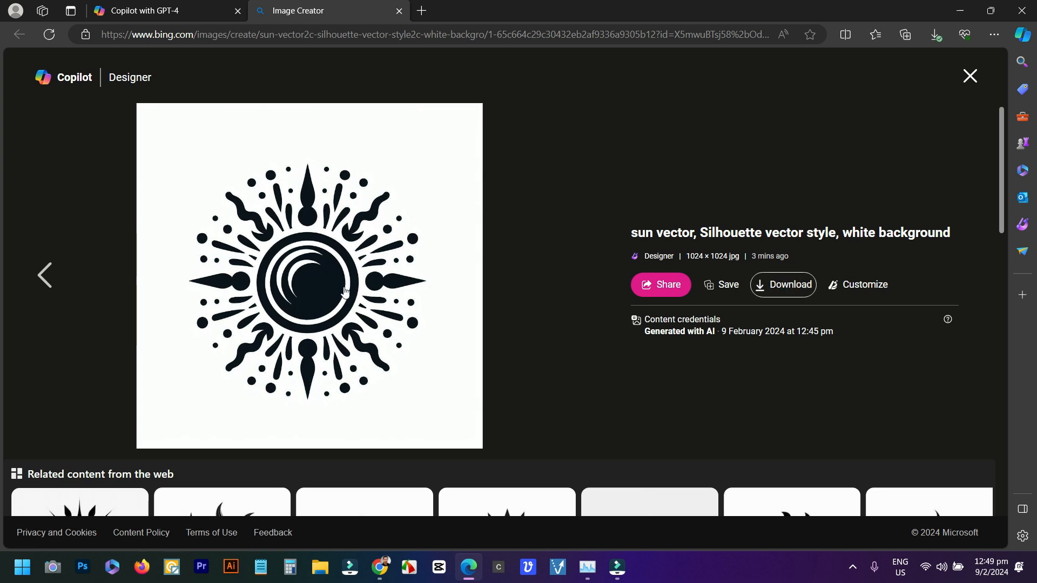
Download the remaining three images of the first set: sun with moons, sun over mountains, and sun with waves; close the viewer
click(50, 276)
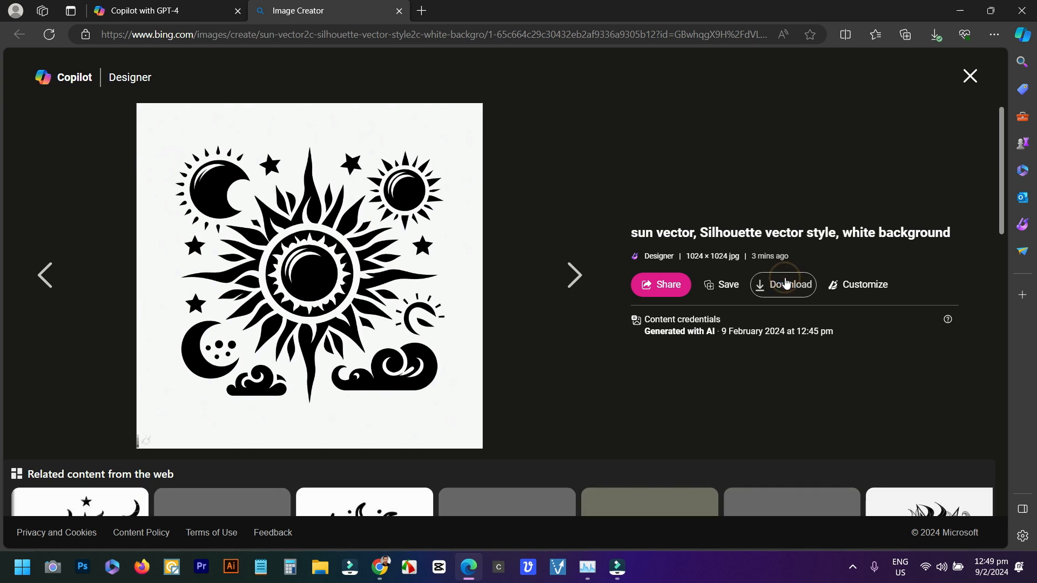
click(52, 277)
click(782, 285)
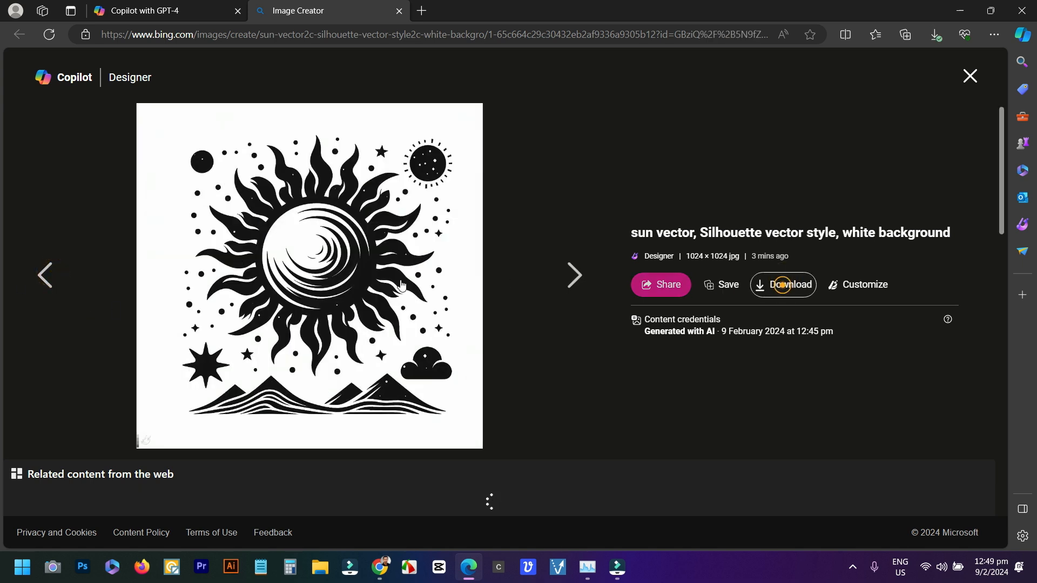
click(49, 277)
click(803, 286)
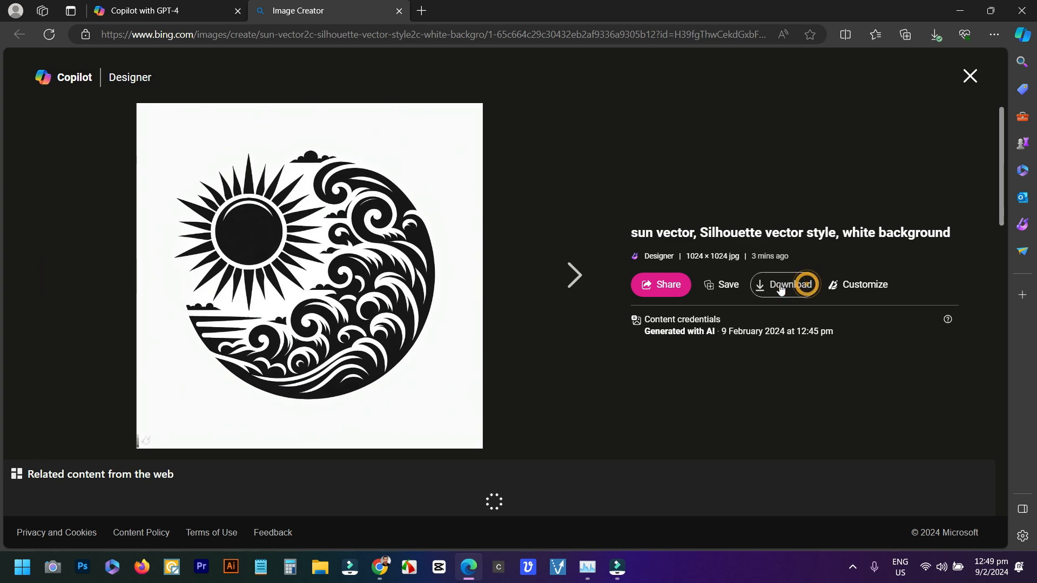
click(969, 77)
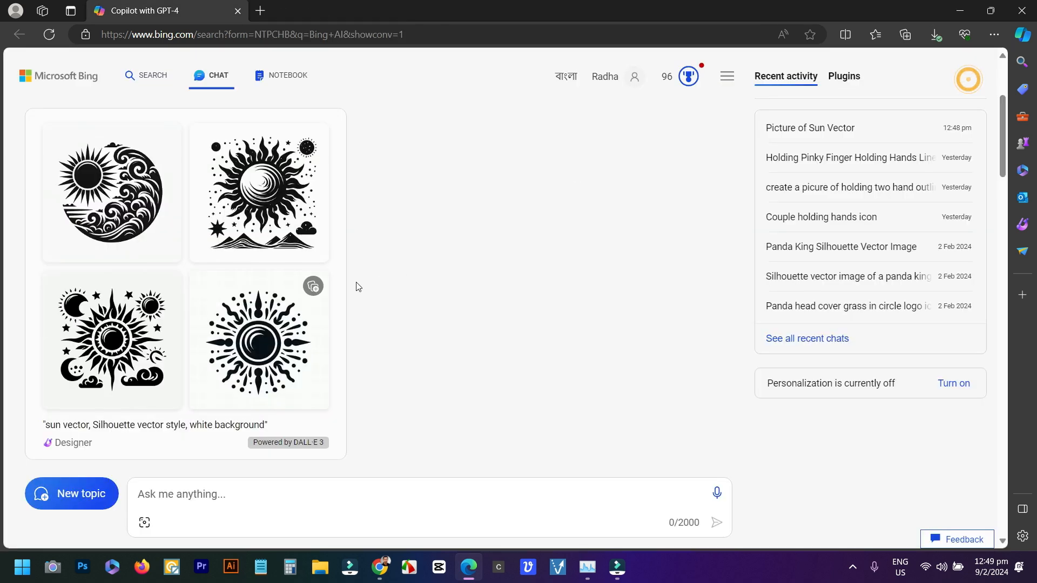
Close the Copilot browser window and switch to the Google Meet page in Chrome
scroll(356, 287, up, 3)
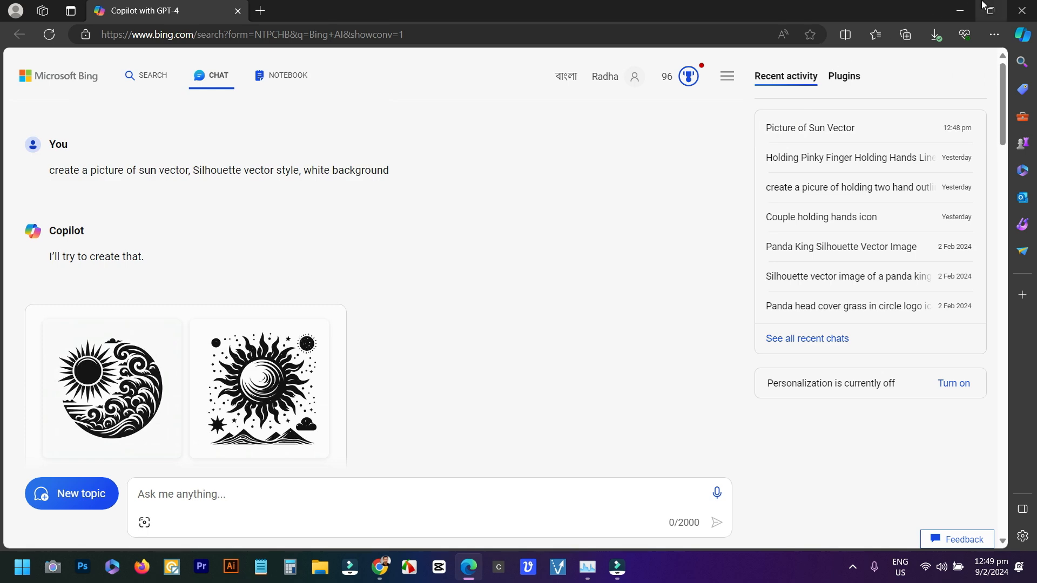
click(1021, 10)
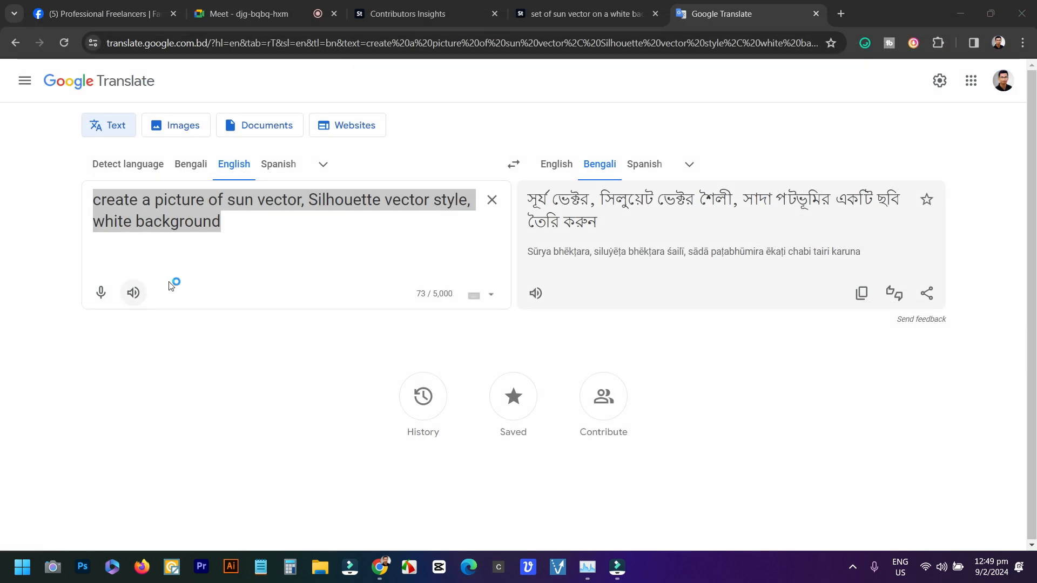
click(248, 13)
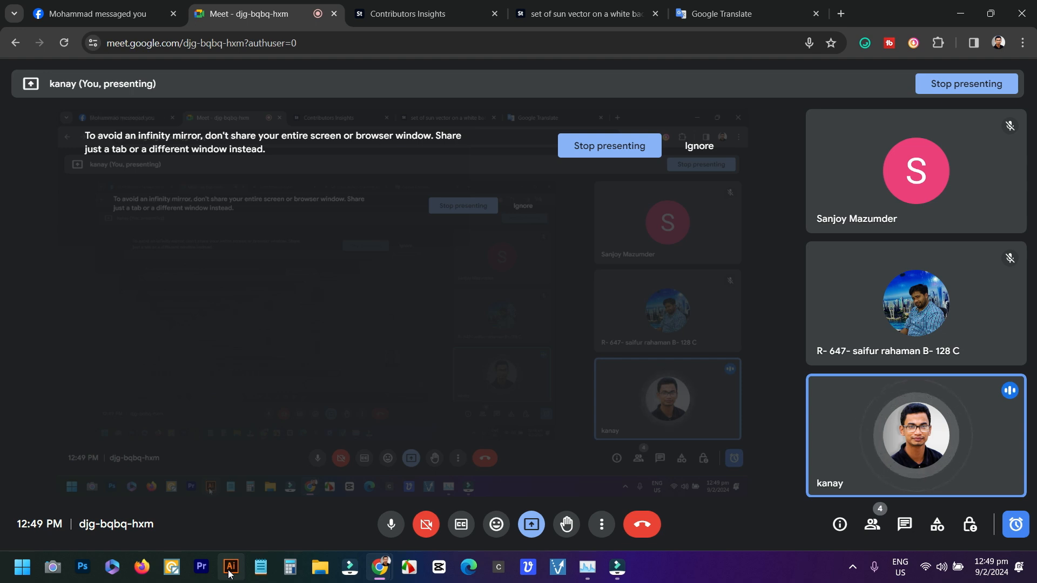
Try to launch Adobe Illustrator CC 2014 (32 Bit) and dismiss its registry association error
click(27, 576)
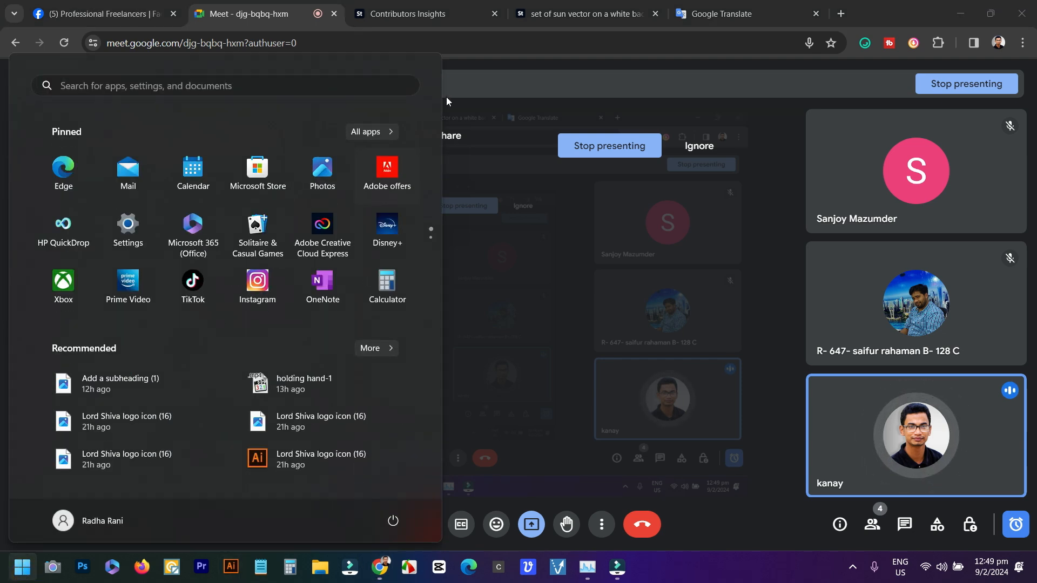
click(372, 132)
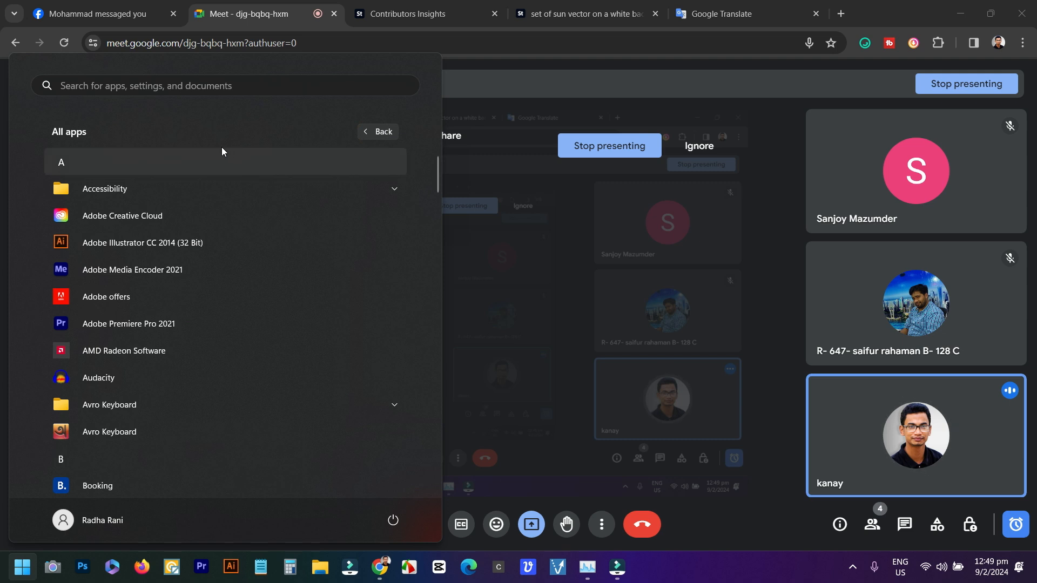
click(160, 243)
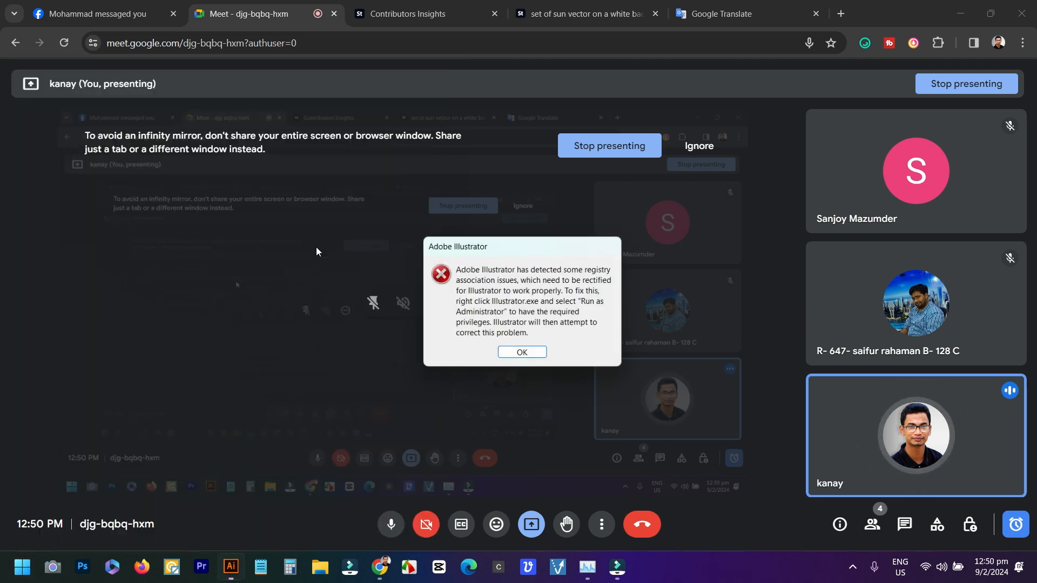
click(521, 352)
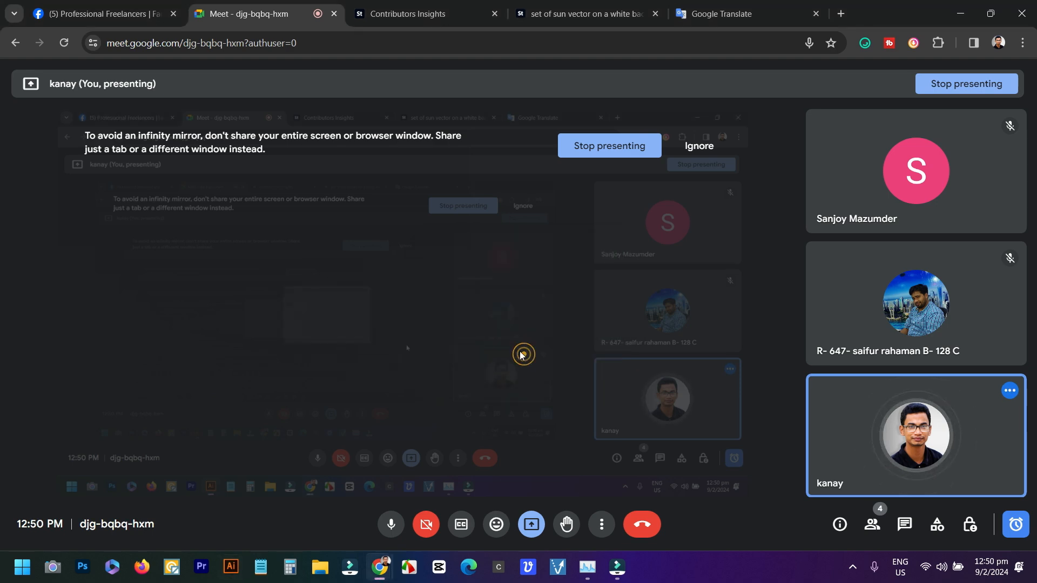
Start Adobe Illustrator CC 2014 (32 Bit) again from the list of installed apps
click(20, 570)
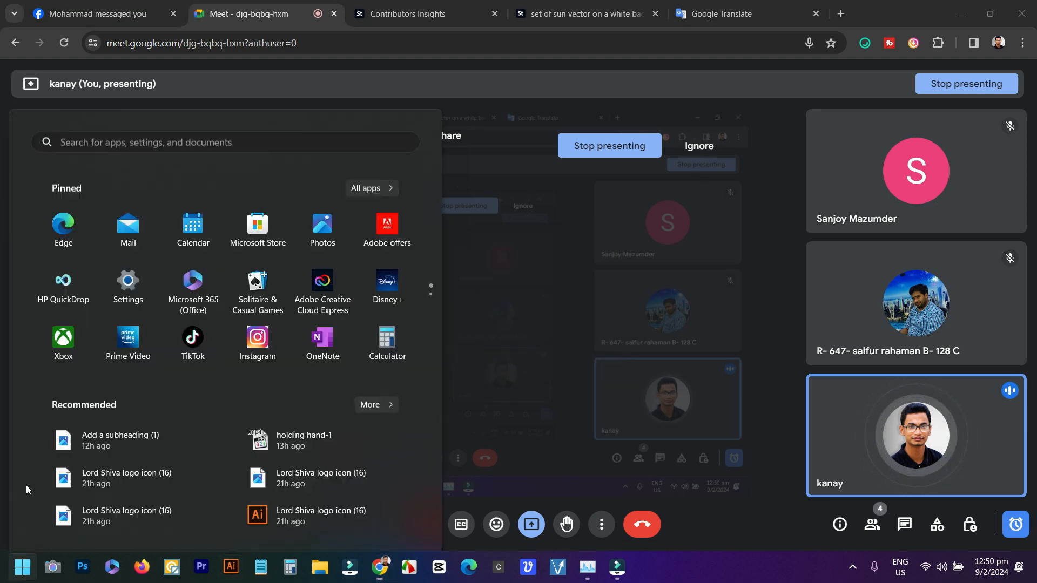
click(356, 133)
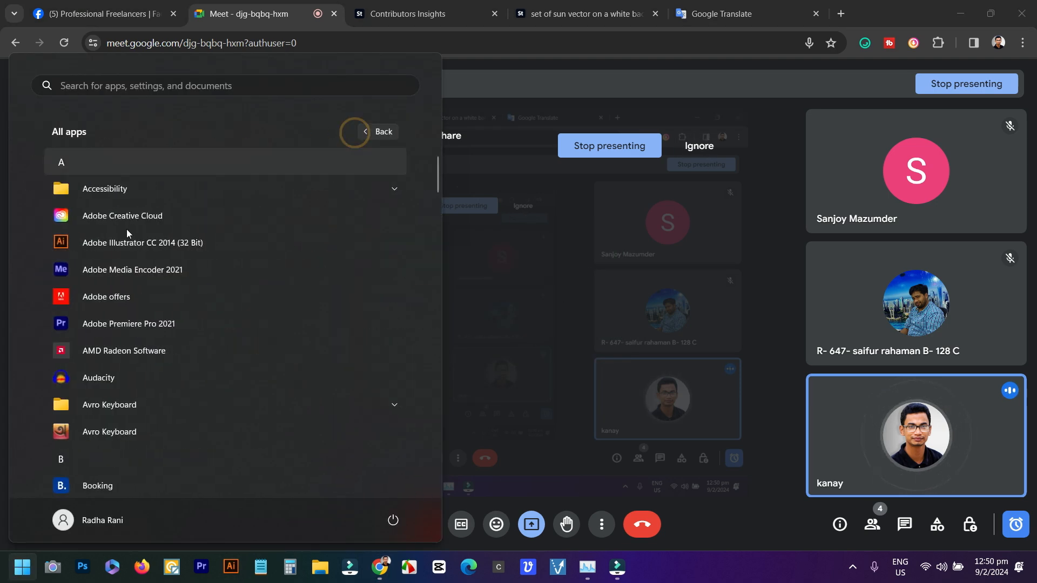
click(151, 244)
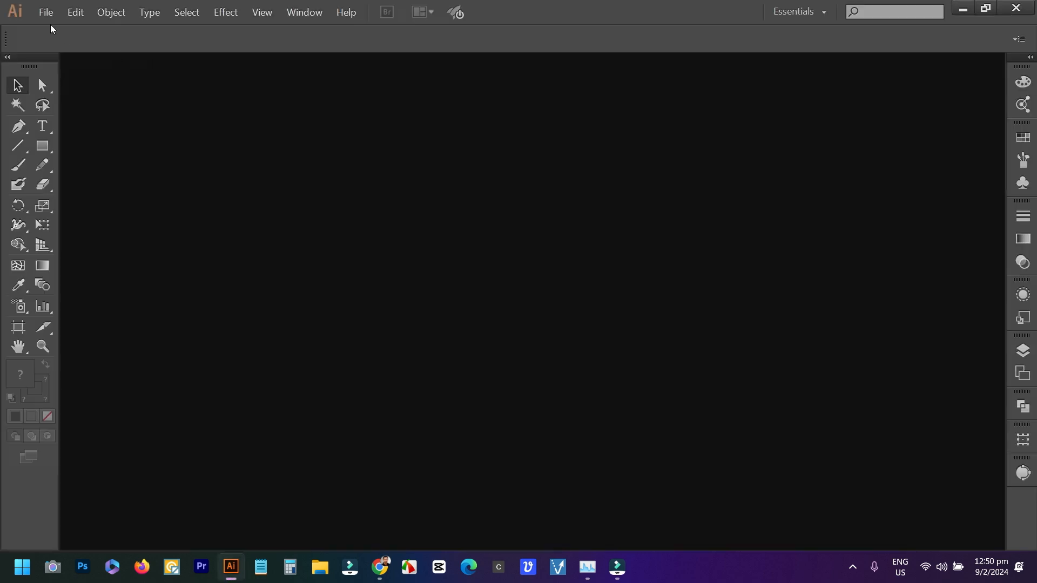
click(46, 18)
click(75, 57)
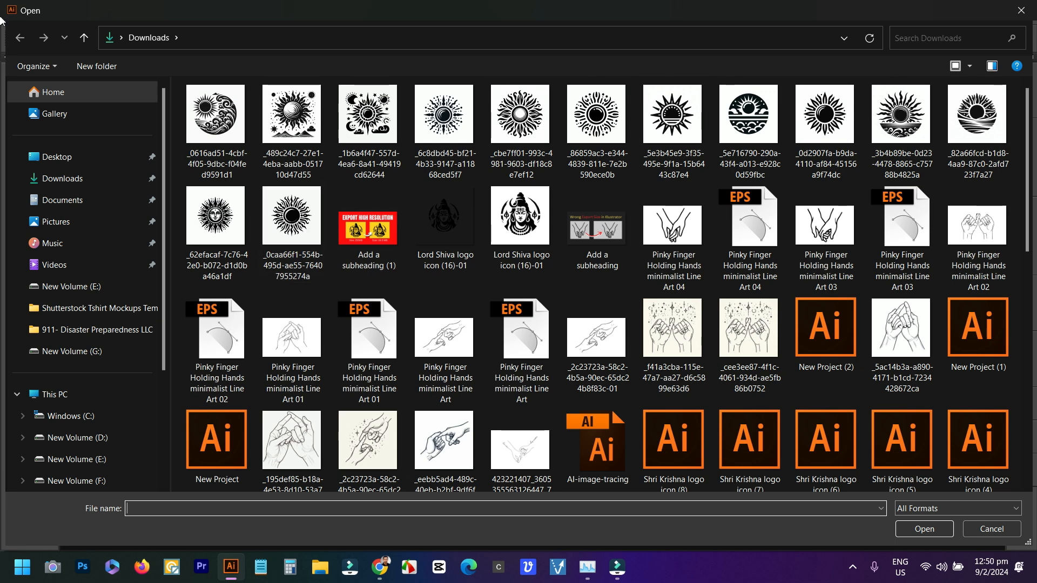
click(1021, 10)
Start a new document from the Print profile and set its units to pixels
click(48, 18)
click(77, 27)
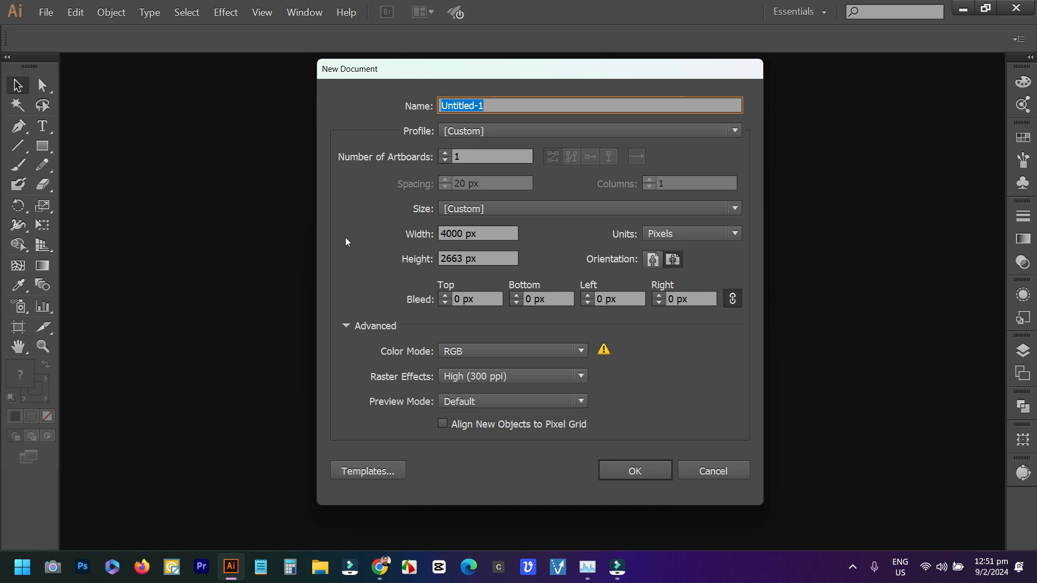
click(477, 130)
click(467, 169)
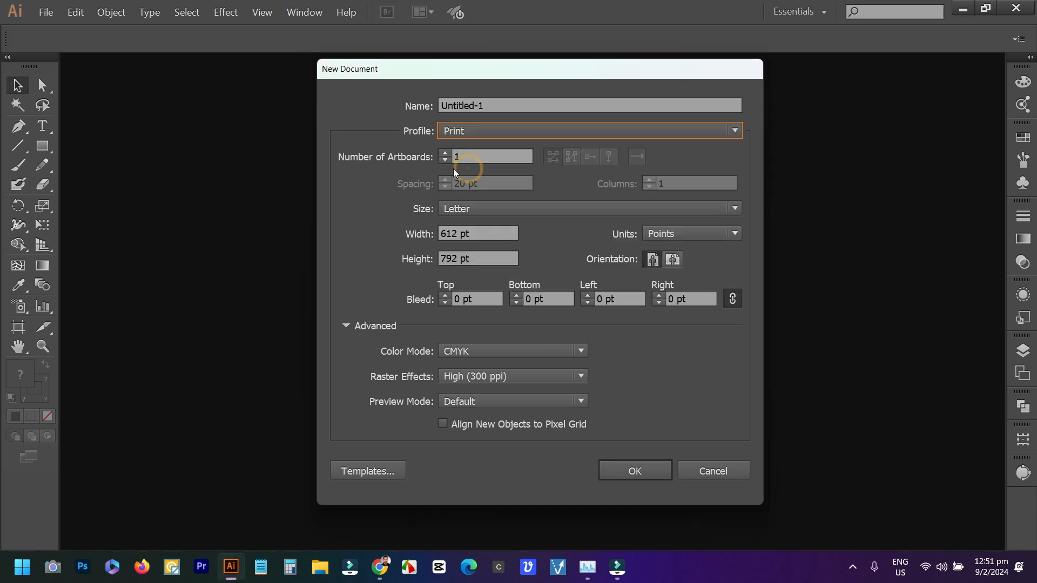
click(476, 158)
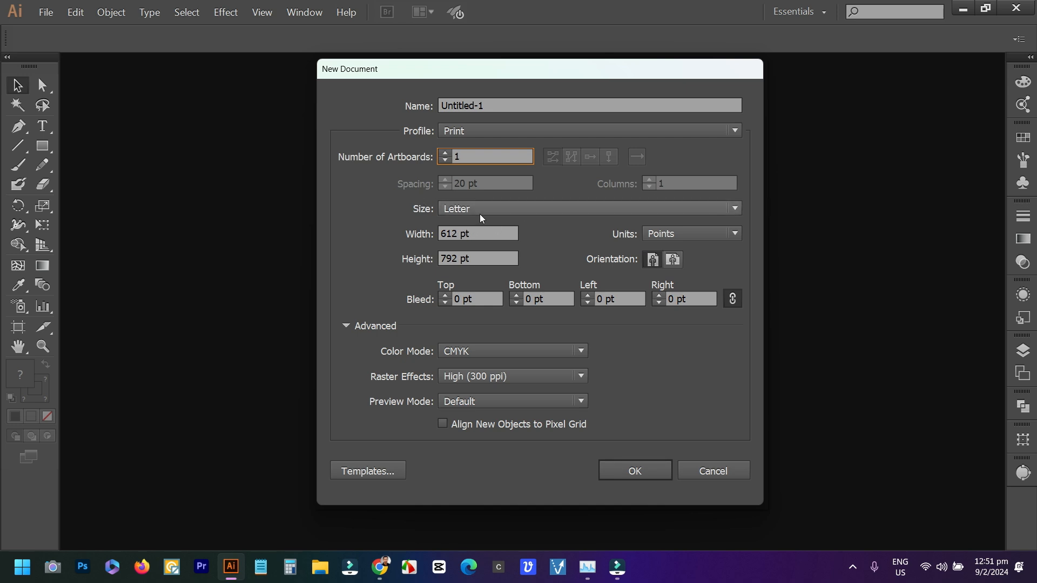
click(479, 232)
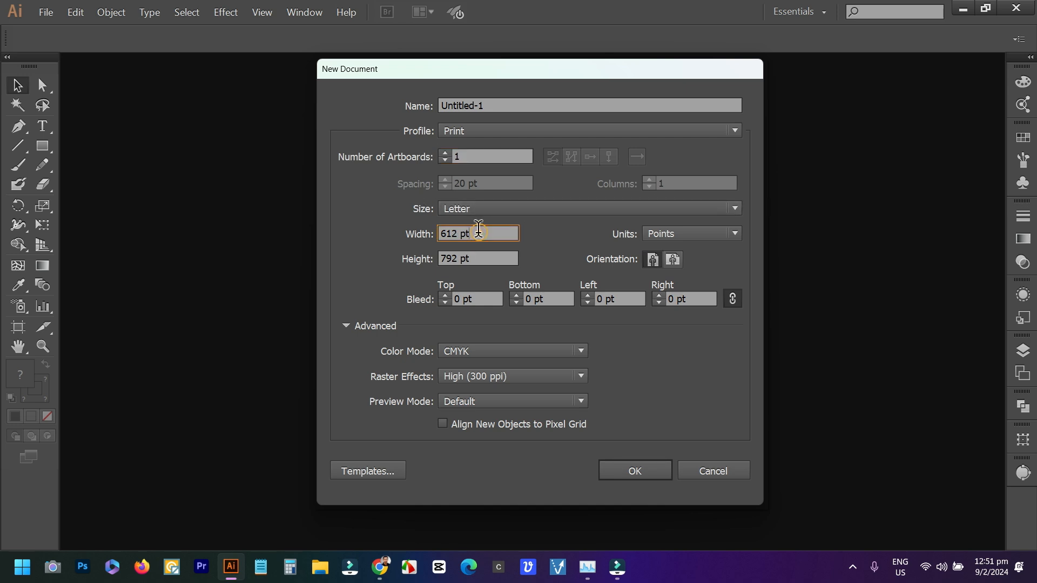
click(667, 234)
click(681, 340)
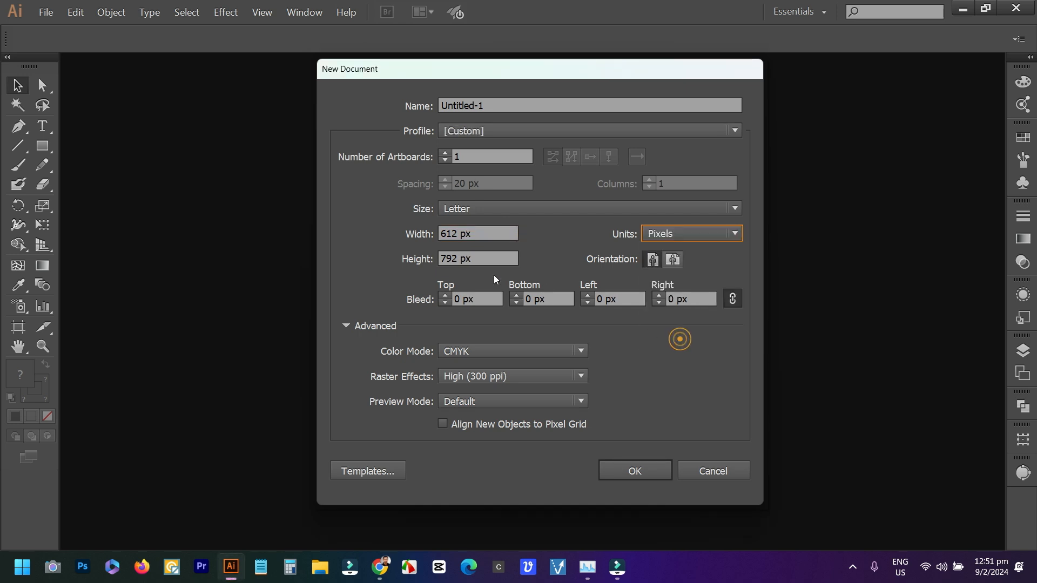
Set the new document's size to 4000 px wide and 2663 px high
double_click(455, 235)
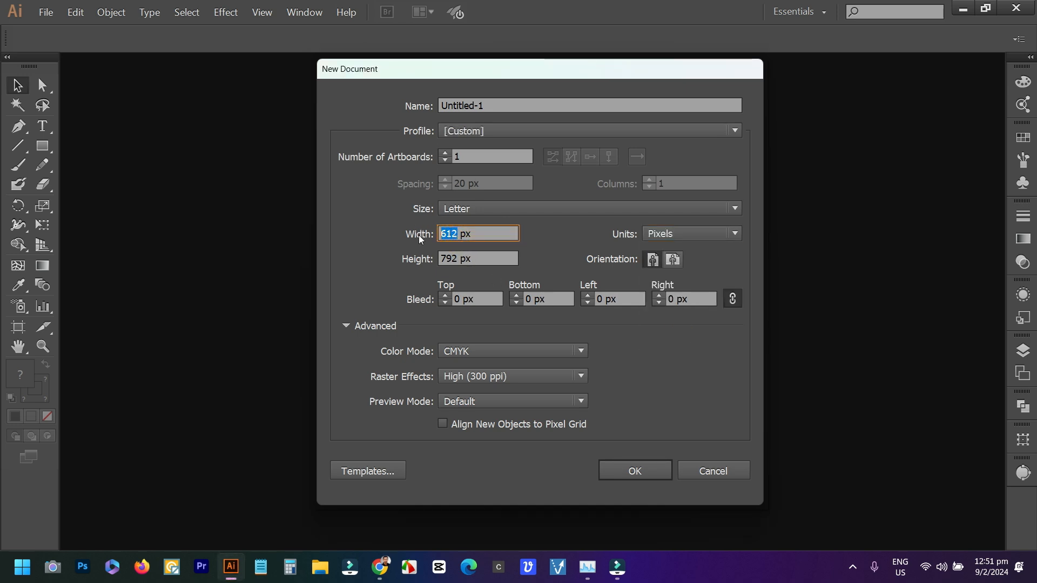
text(4000)
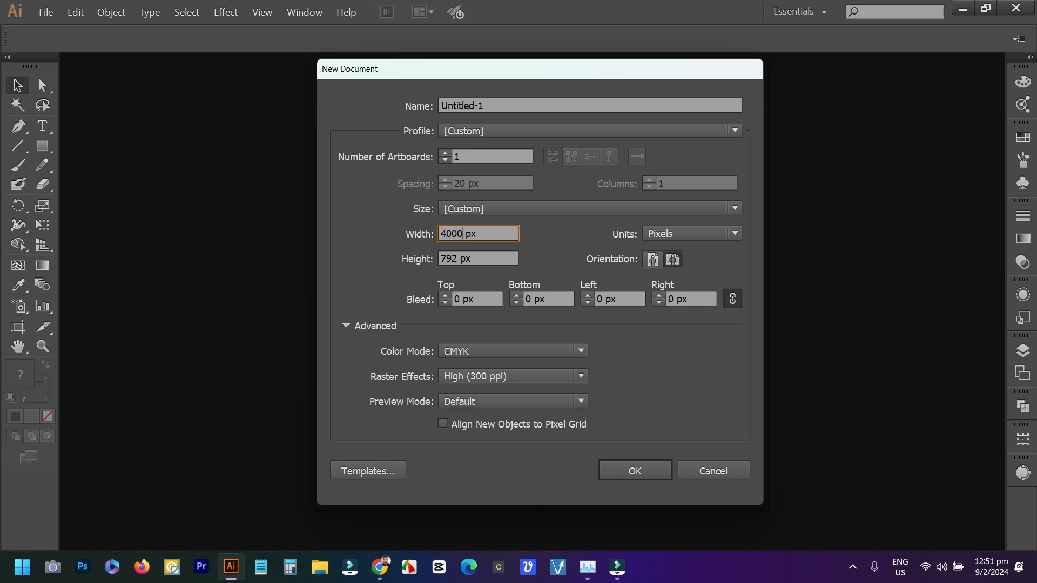
double_click(452, 260)
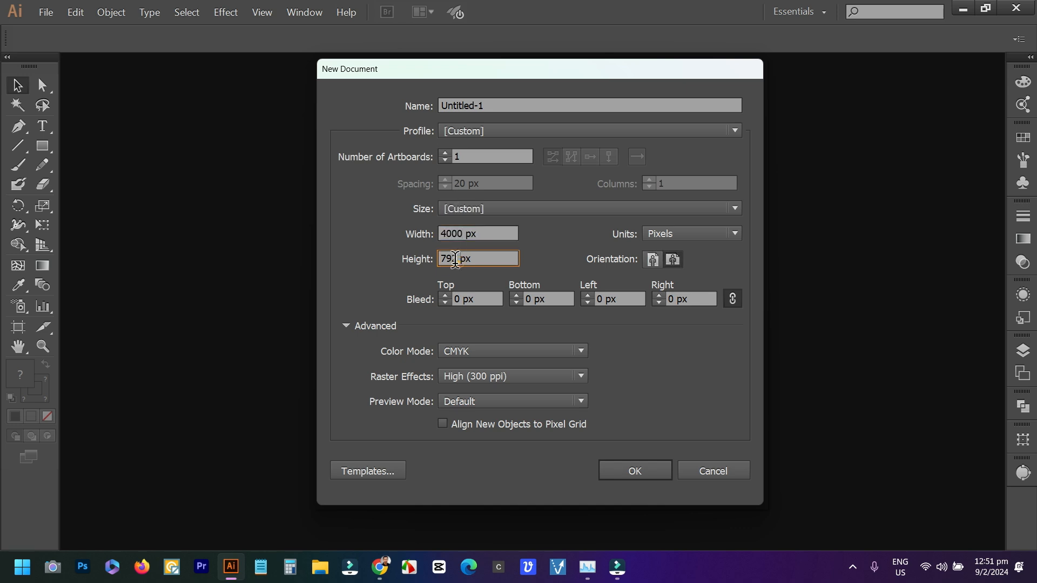
text(2663)
Set the color mode to RGB and raster effects to High (300 ppi), and create the document
click(472, 349)
click(461, 387)
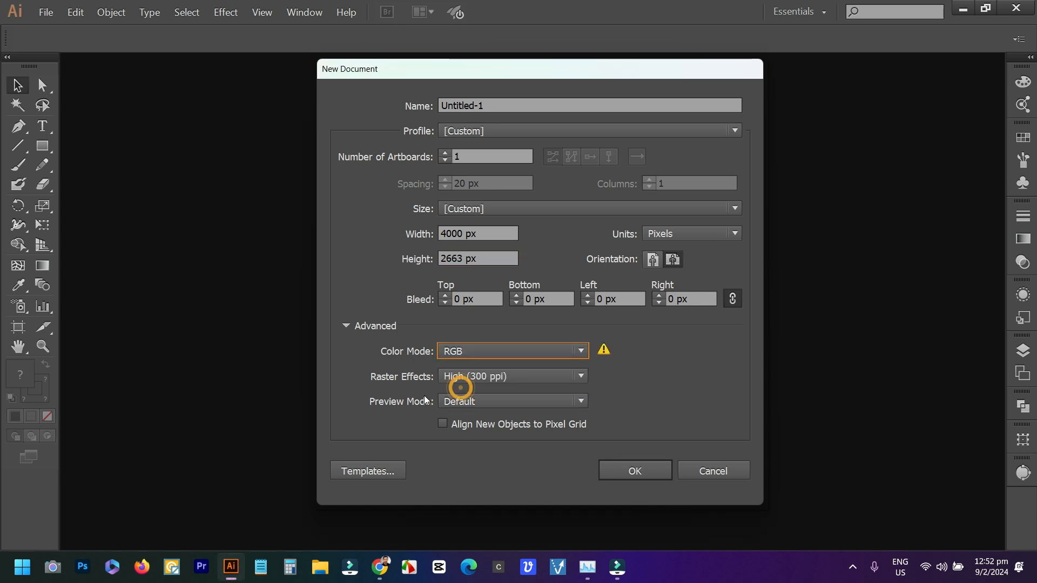
click(478, 378)
click(494, 394)
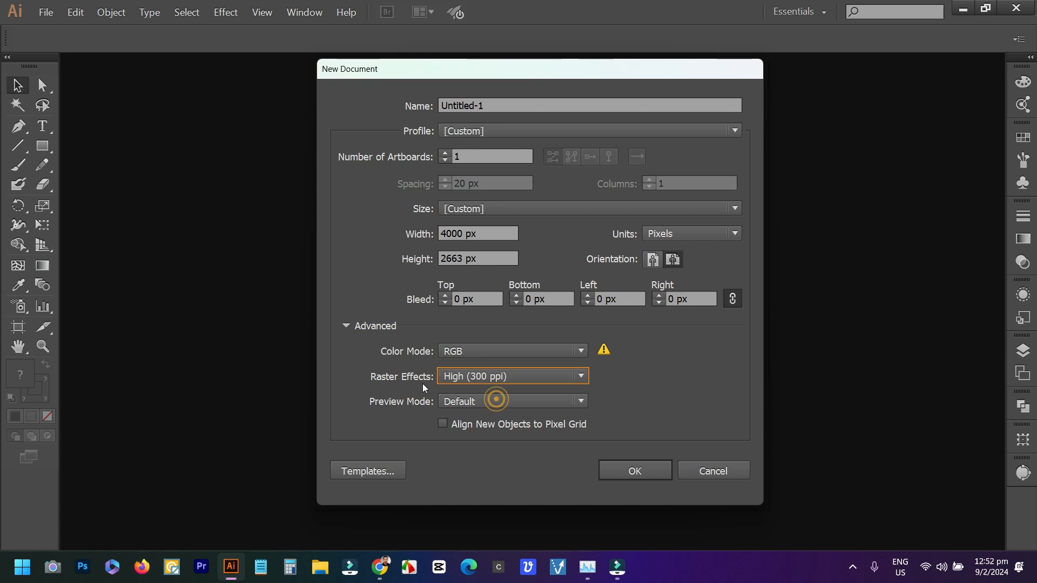
click(634, 471)
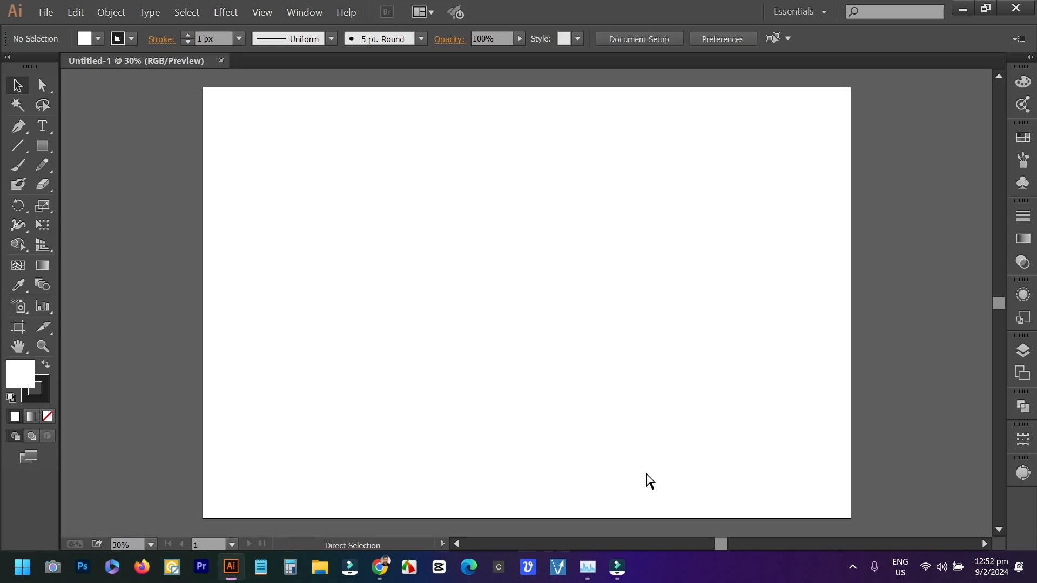
Load the first row of eleven sun images from the Downloads folder for placing as linked files
key(ctrl+minus)
key(ctrl+minus)
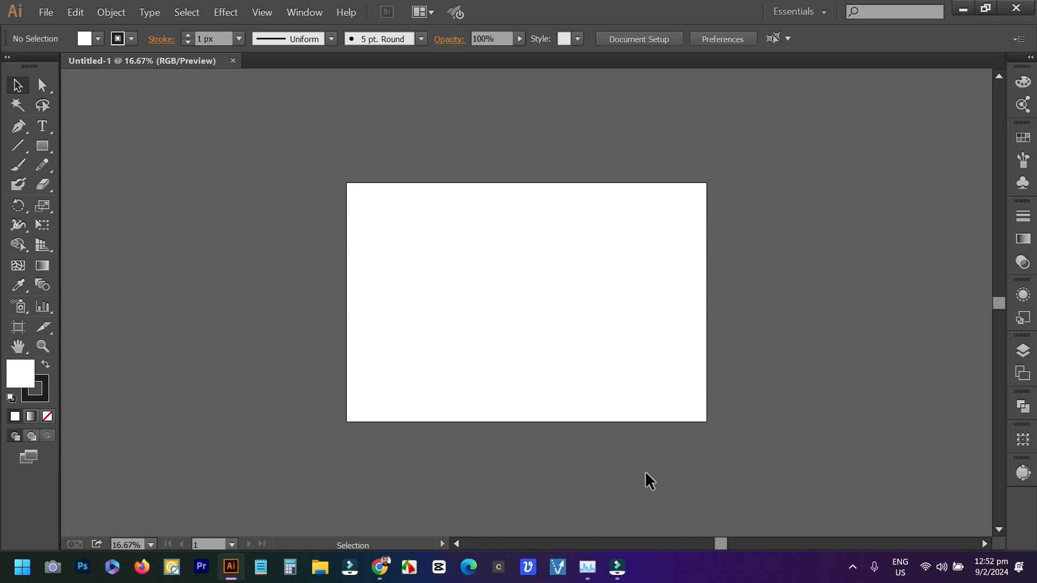
click(433, 261)
click(46, 12)
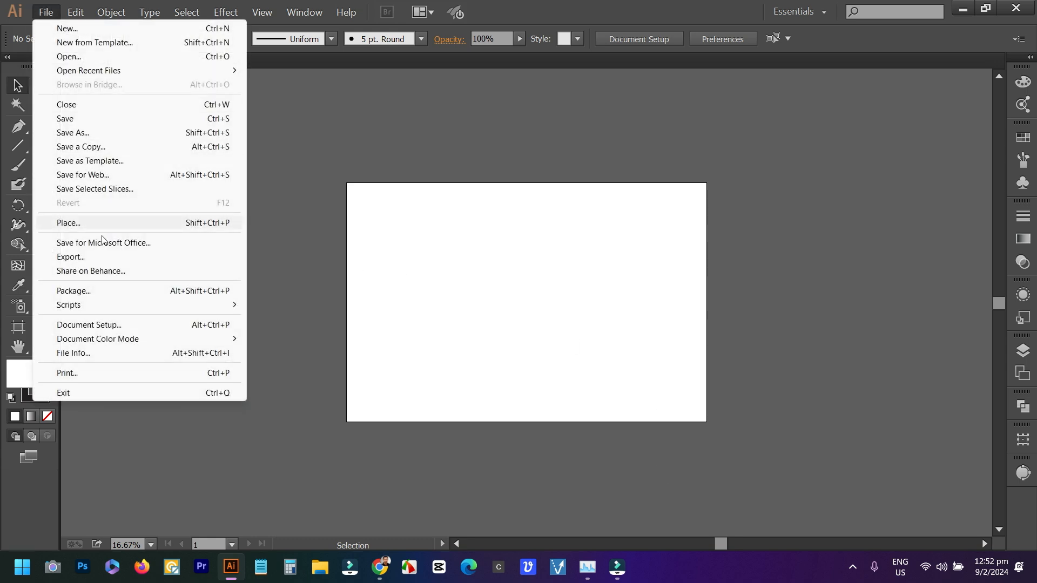
click(71, 223)
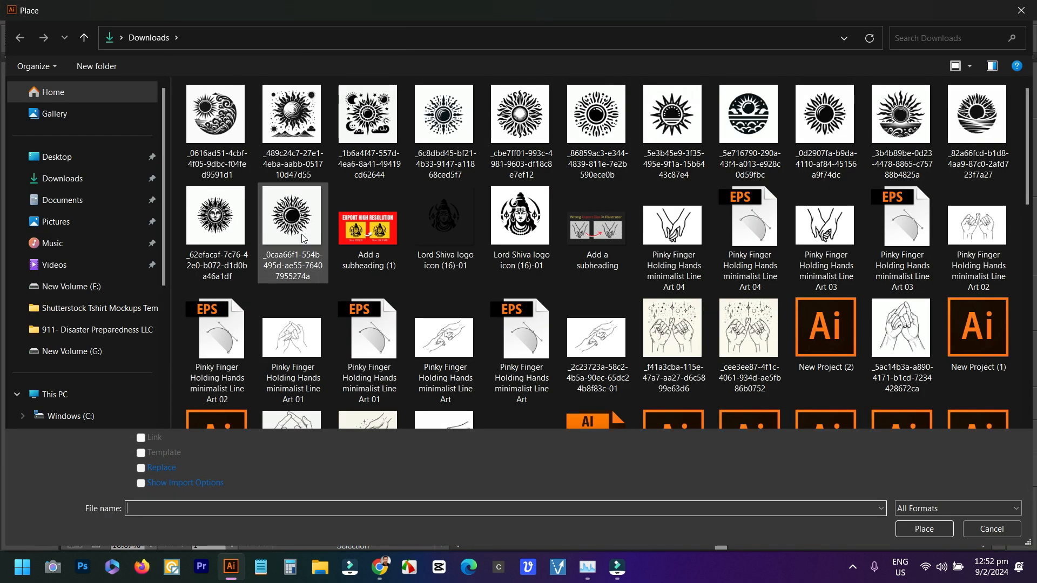
drag(179, 90, 962, 145)
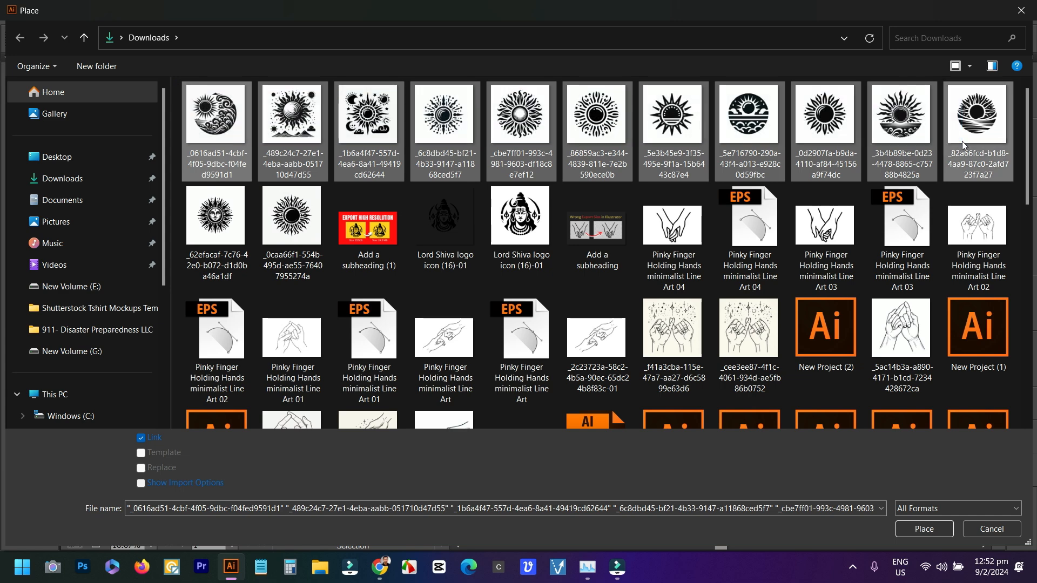
click(924, 529)
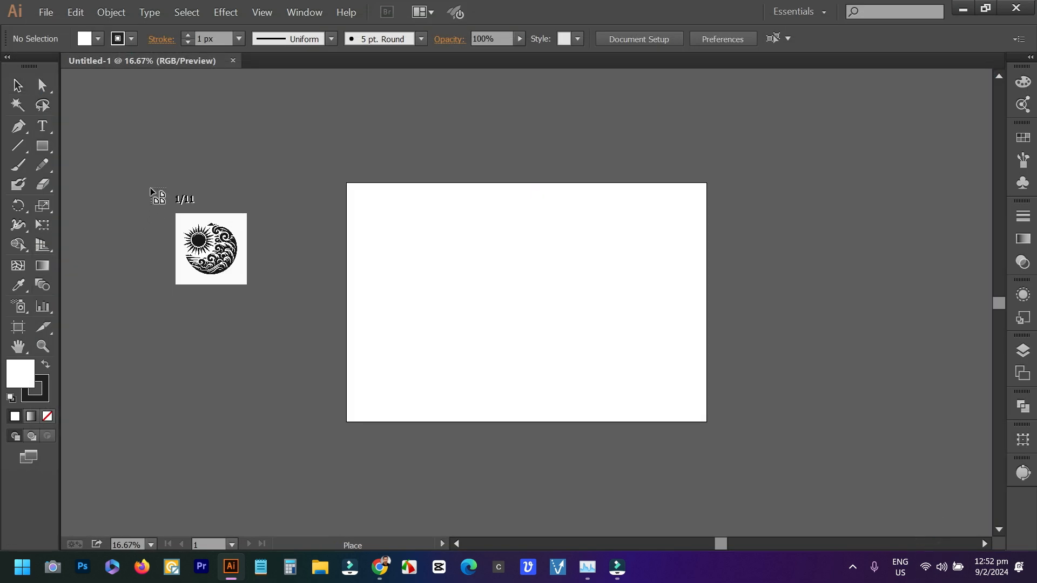
Place the first five sun images in two columns along the left side of the artboard
drag(116, 137, 236, 256)
drag(260, 129, 375, 359)
drag(111, 269, 265, 410)
drag(260, 267, 394, 428)
drag(99, 417, 420, 482)
Place the next three sun images in a row beneath the artboard, continuing the bottom row
scroll(350, 366, down, 4)
drag(264, 336, 455, 466)
drag(429, 350, 578, 465)
drag(581, 350, 761, 454)
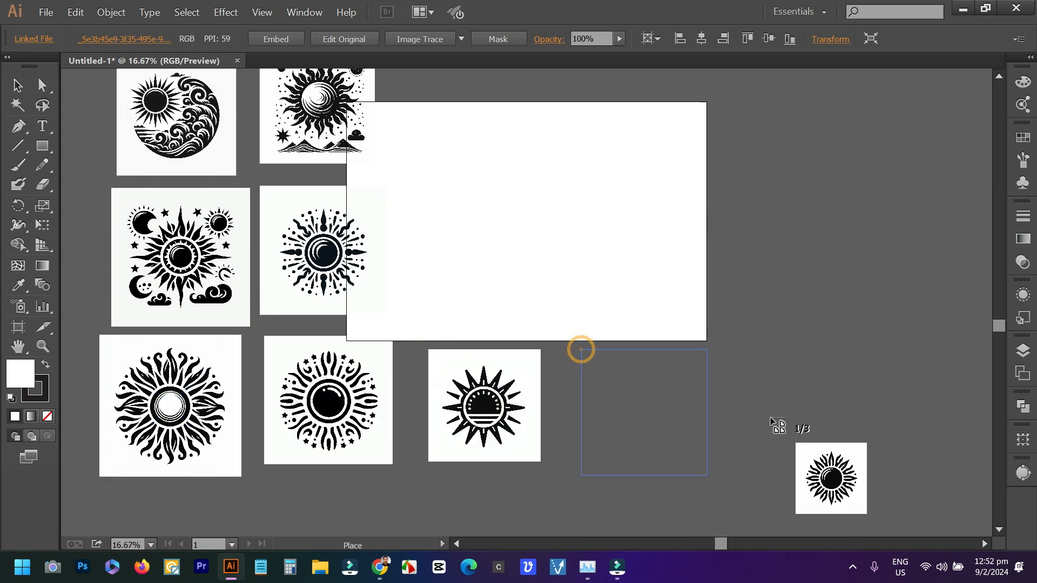
Place the last three sun images, one right of the artboard and two over its upper edge, and deselect
drag(740, 158, 844, 356)
scroll(815, 343, up, 4)
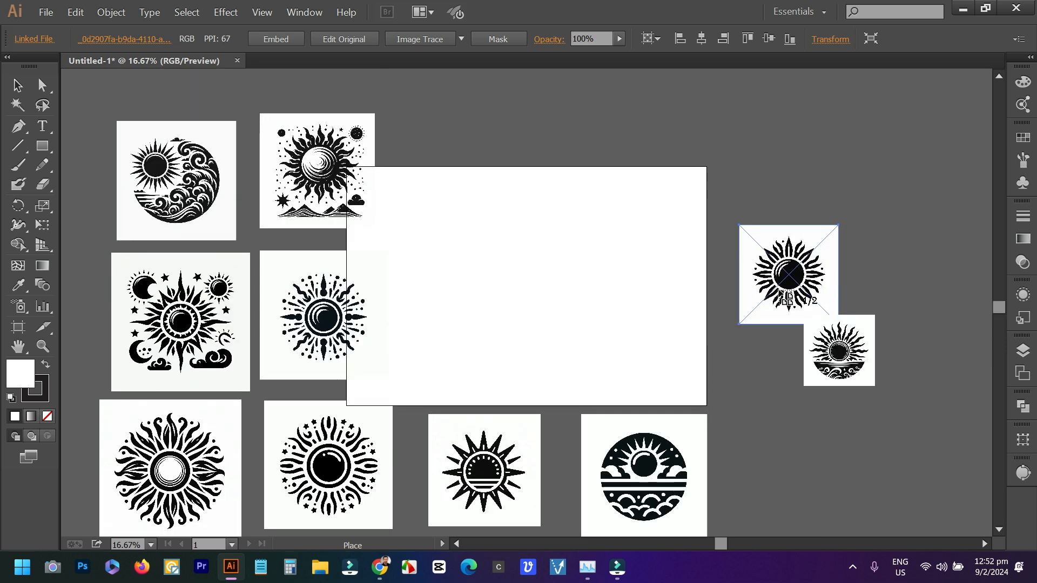
scroll(510, 108, up, 2)
drag(440, 107, 565, 233)
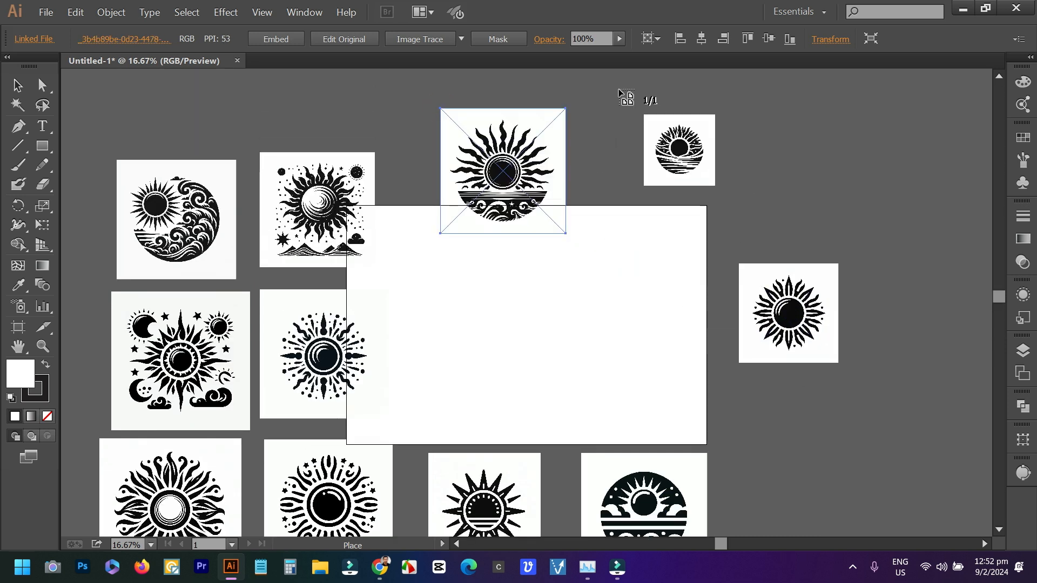
drag(602, 107, 727, 232)
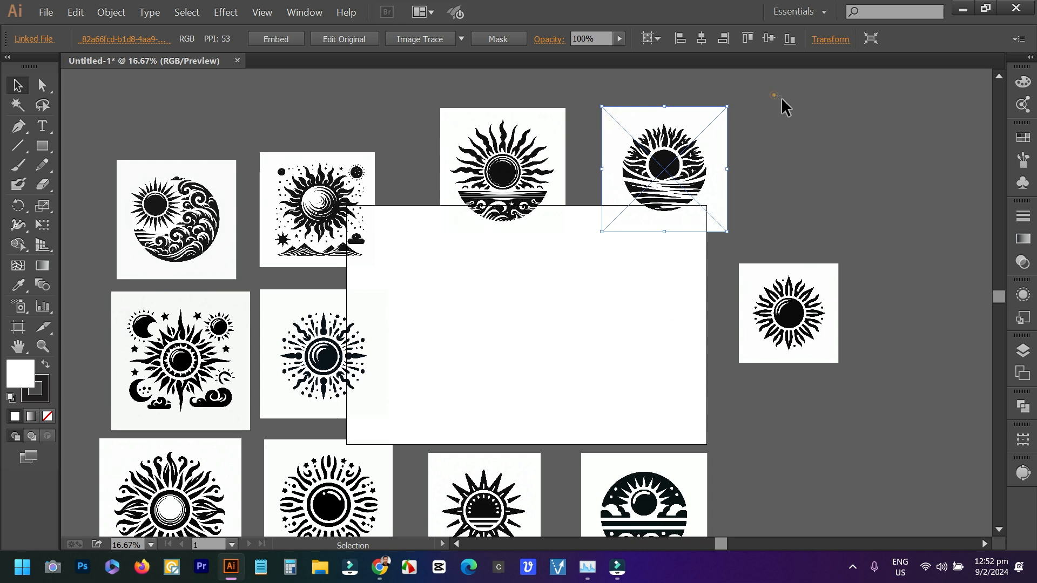
click(781, 102)
Move the round sun-over-clouds image from below the artboard to its center
scroll(793, 169, down, 3)
scroll(735, 232, down, 2)
scroll(724, 278, up, 2)
scroll(723, 278, up, 1)
click(624, 472)
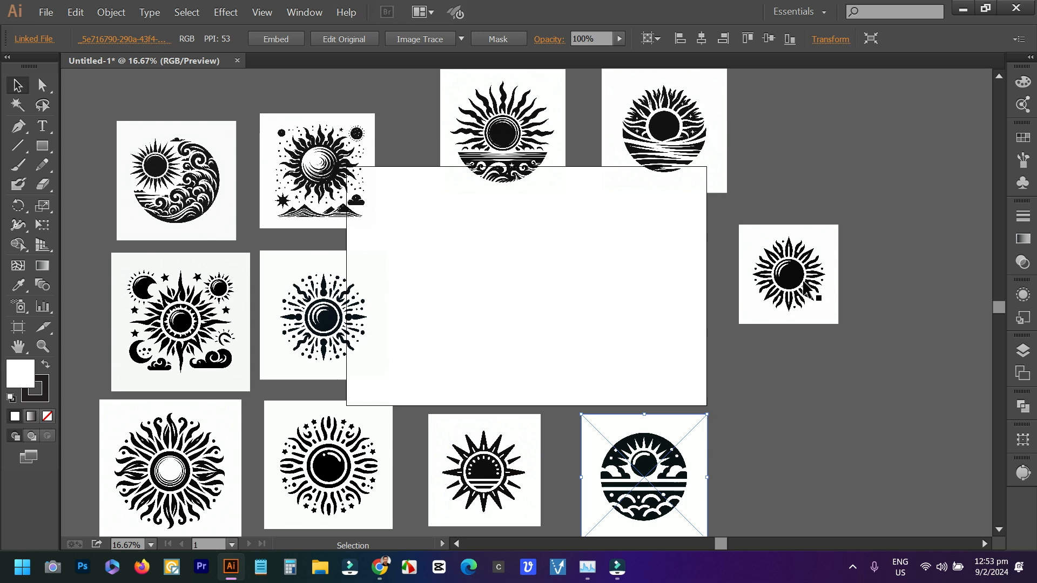
scroll(253, 327, down, 3)
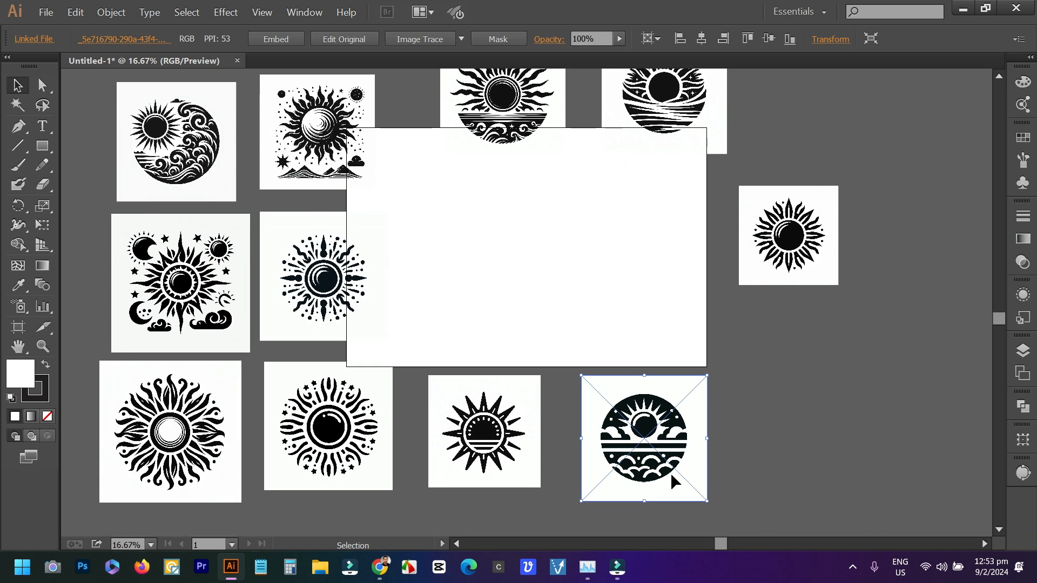
drag(670, 434, 572, 259)
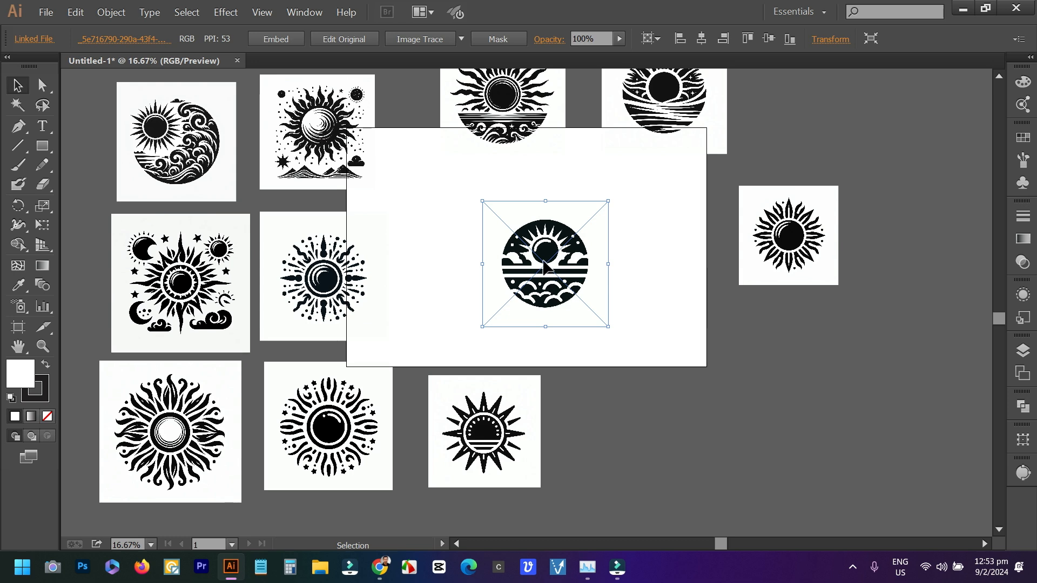
Trace the round sun-over-clouds image with the Silhouettes preset
scroll(555, 250, up, 1)
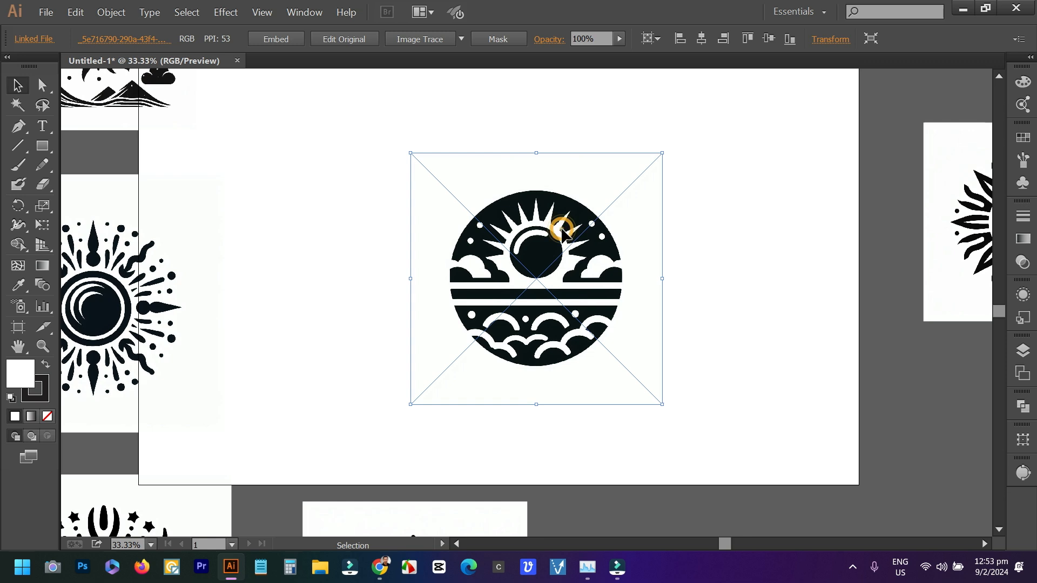
click(461, 39)
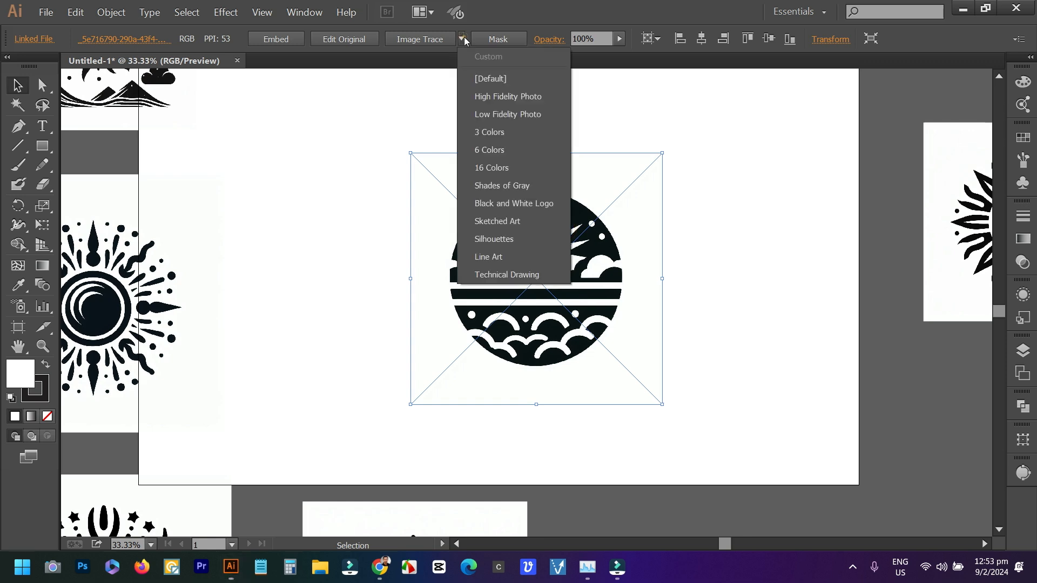
click(518, 238)
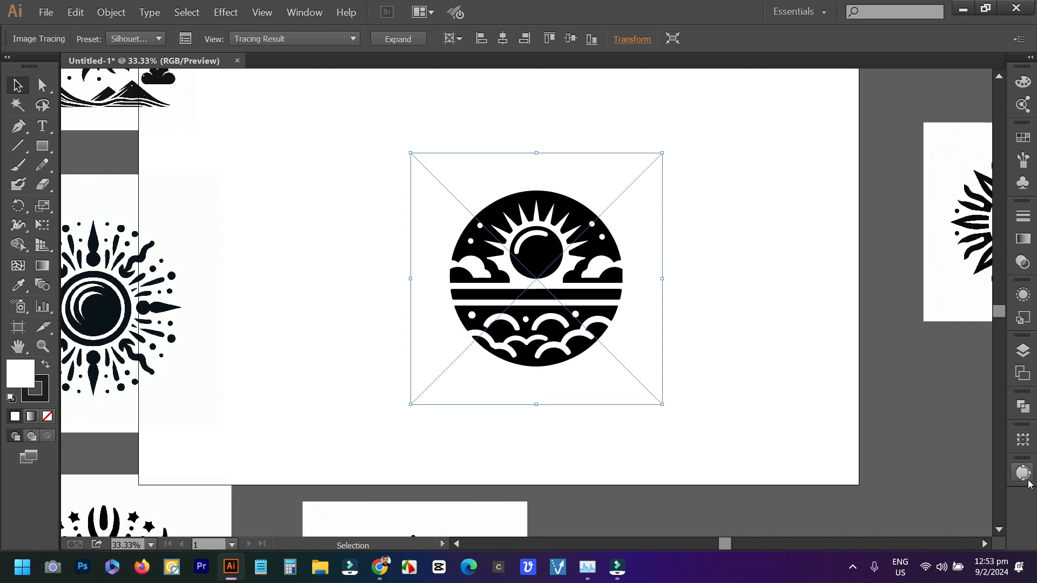
Open the Image Trace settings and lower the tracing threshold to 42
click(306, 13)
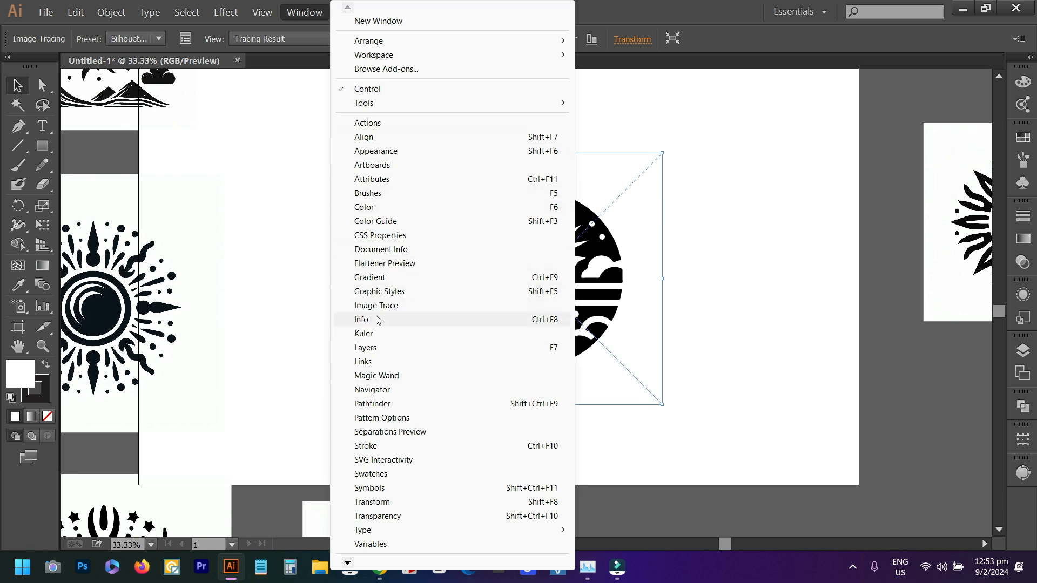
click(1019, 474)
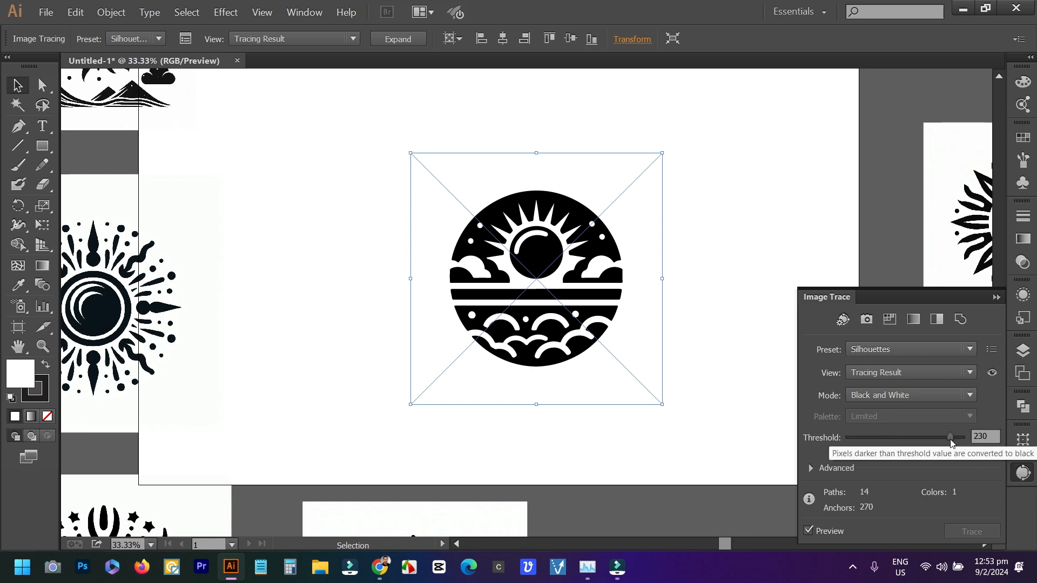
drag(950, 439, 874, 441)
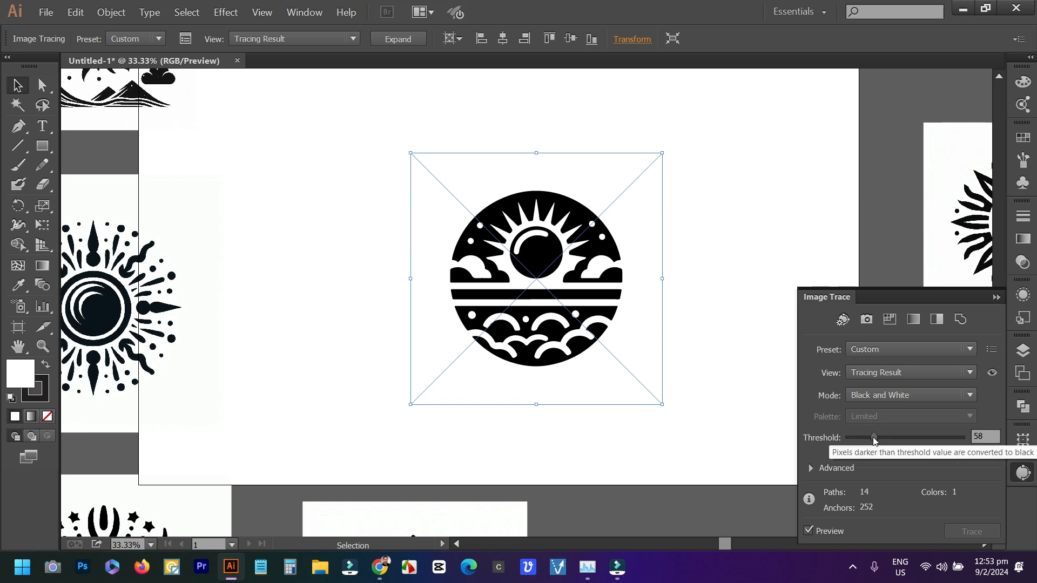
drag(873, 438, 866, 438)
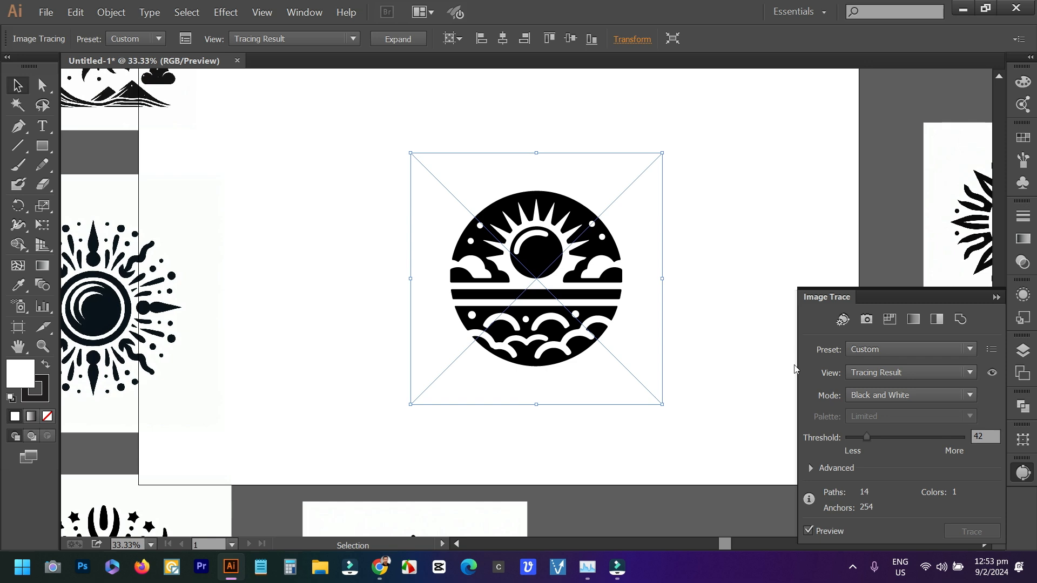
Expand the traced sun-over-clouds image into editable vector paths and deselect it
click(399, 39)
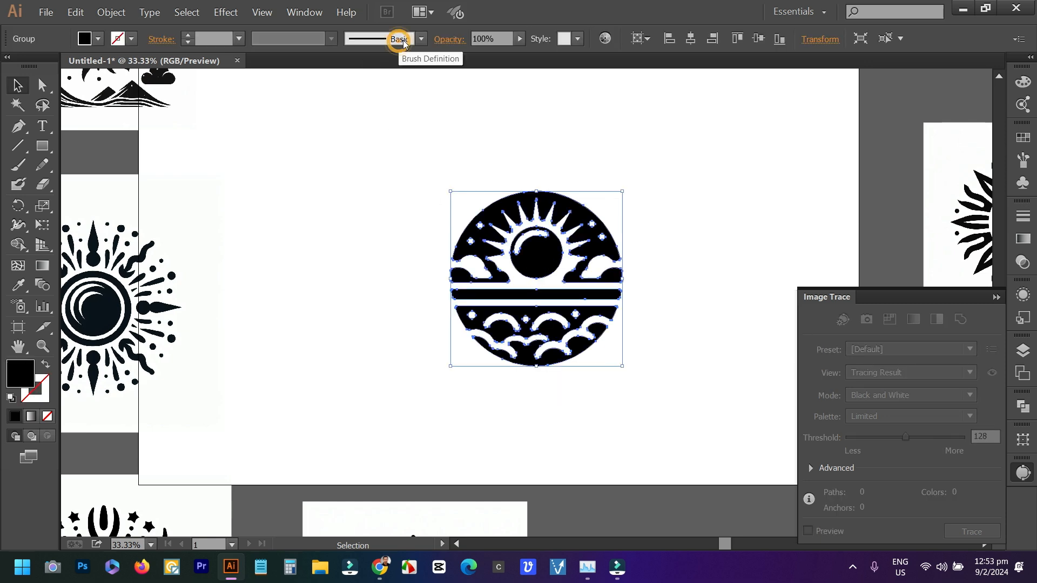
click(712, 219)
scroll(675, 243, down, 3)
scroll(655, 251, down, 2)
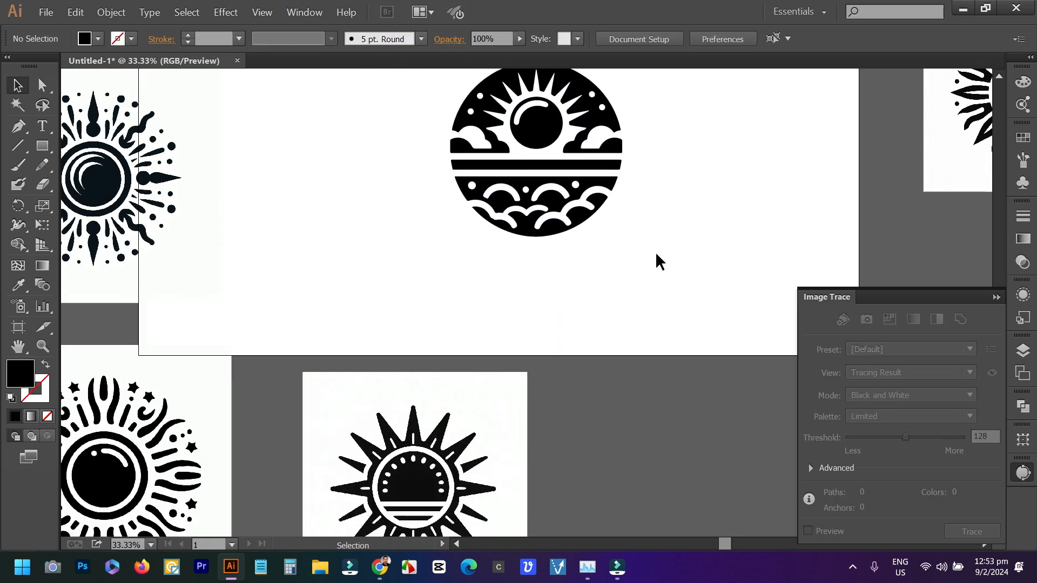
alt+scroll(655, 252, down, 2)
scroll(498, 251, up, 3)
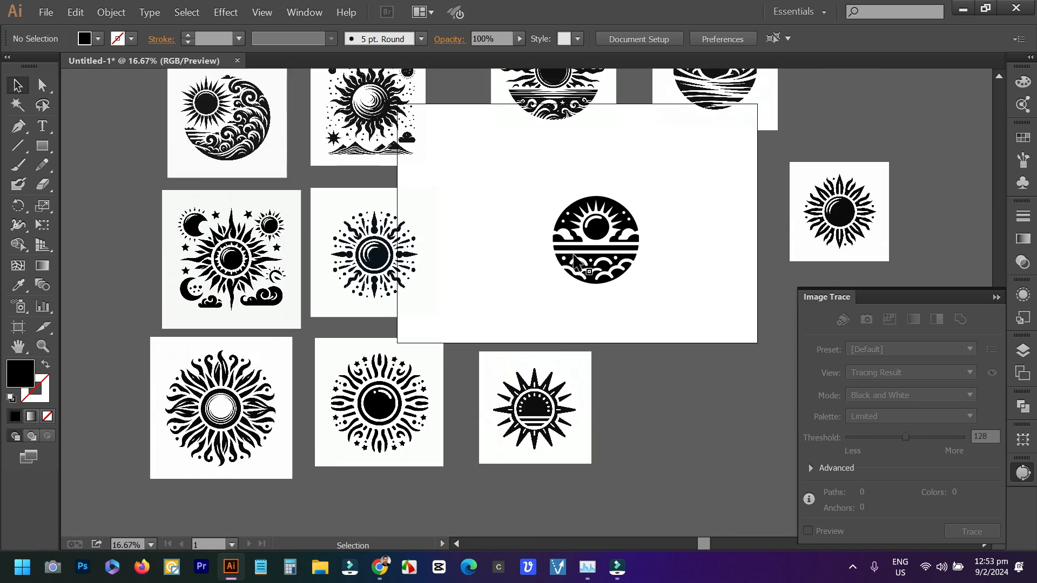
scroll(843, 245, down, 2)
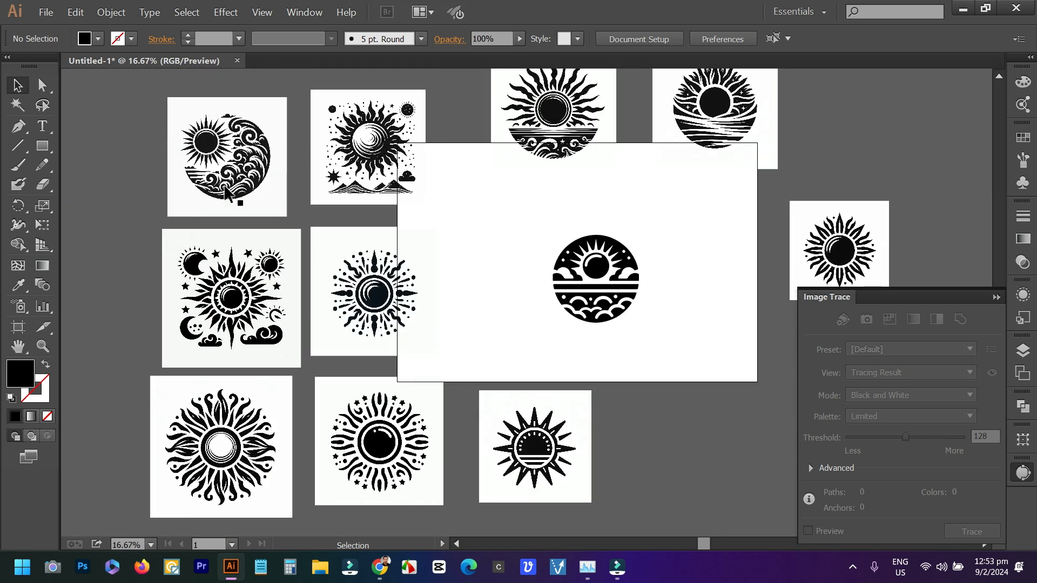
Move the sun-and-waves crescent image onto the artboard beside the round sun-over-clouds artwork and trace it with the Silhouettes preset
mouse_move(214, 154)
mouse_down()
mouse_move(463, 210)
mouse_move(681, 296)
mouse_up()
scroll(715, 319, up, 5)
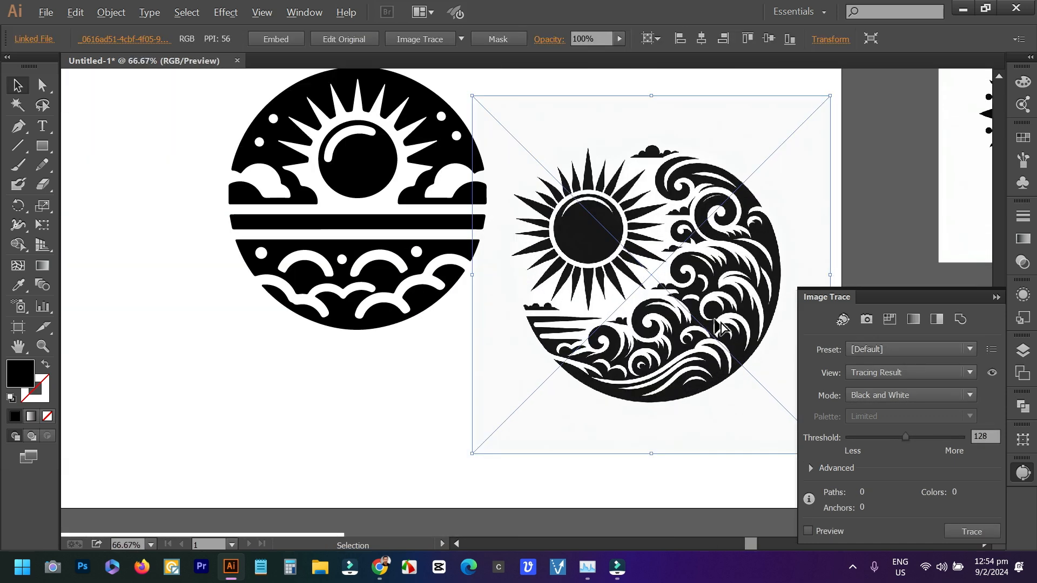
drag(750, 276, 624, 350)
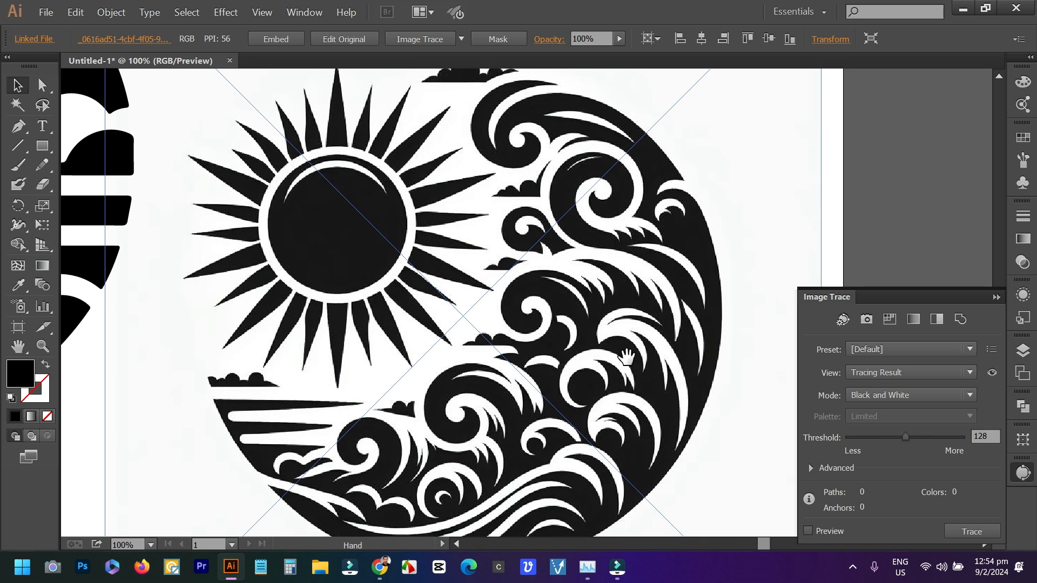
scroll(629, 361, down, 2)
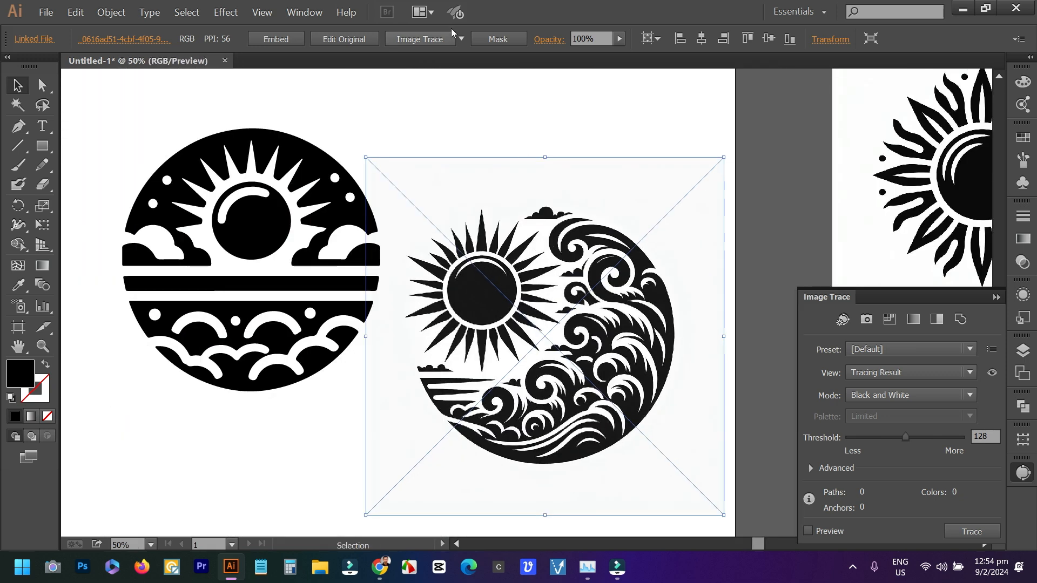
click(459, 40)
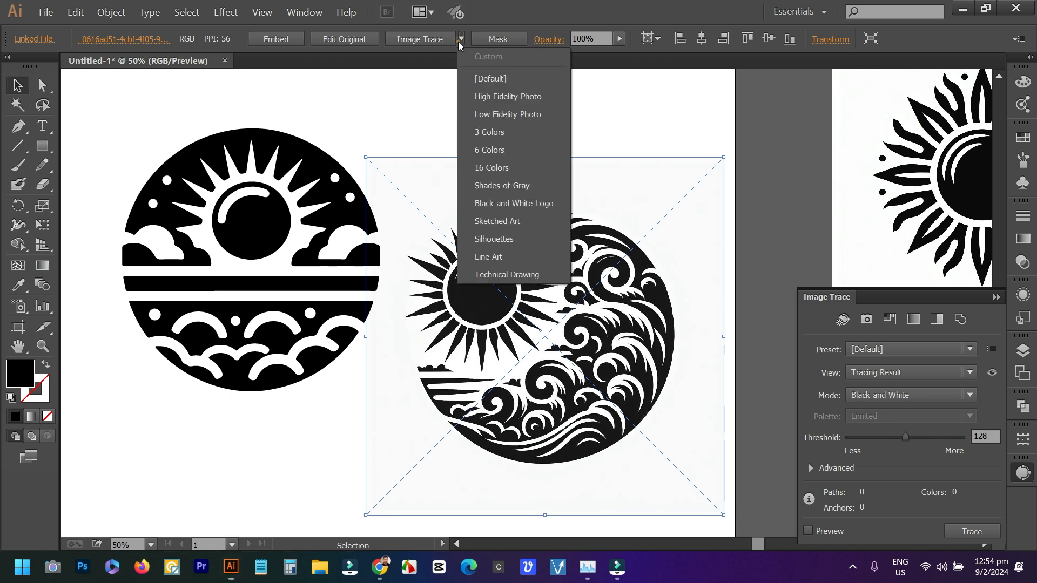
click(509, 239)
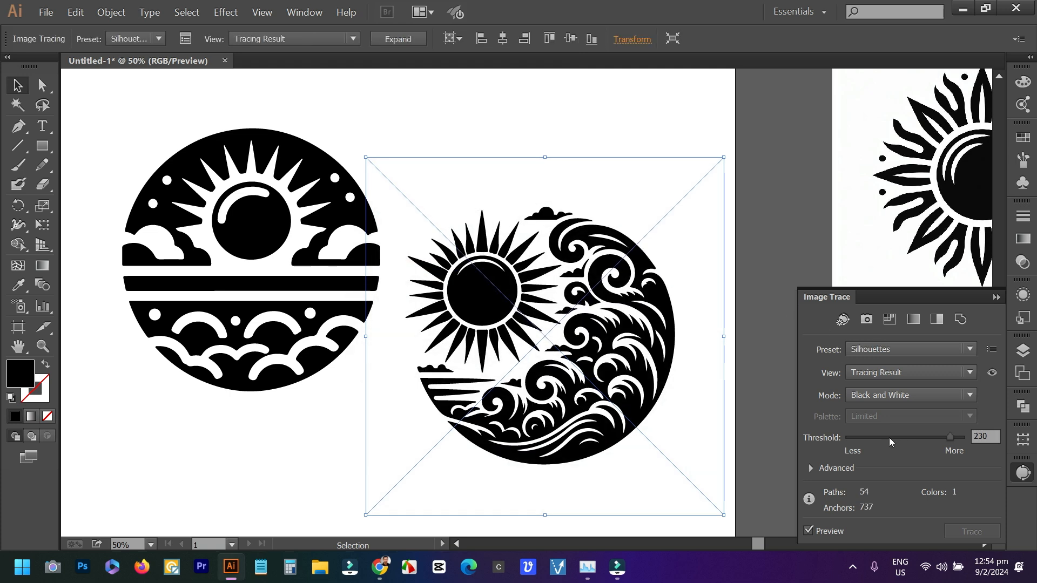
Lower the crescent wave tracing's threshold to 52, expand it into vector paths and deselect it
drag(950, 437, 881, 437)
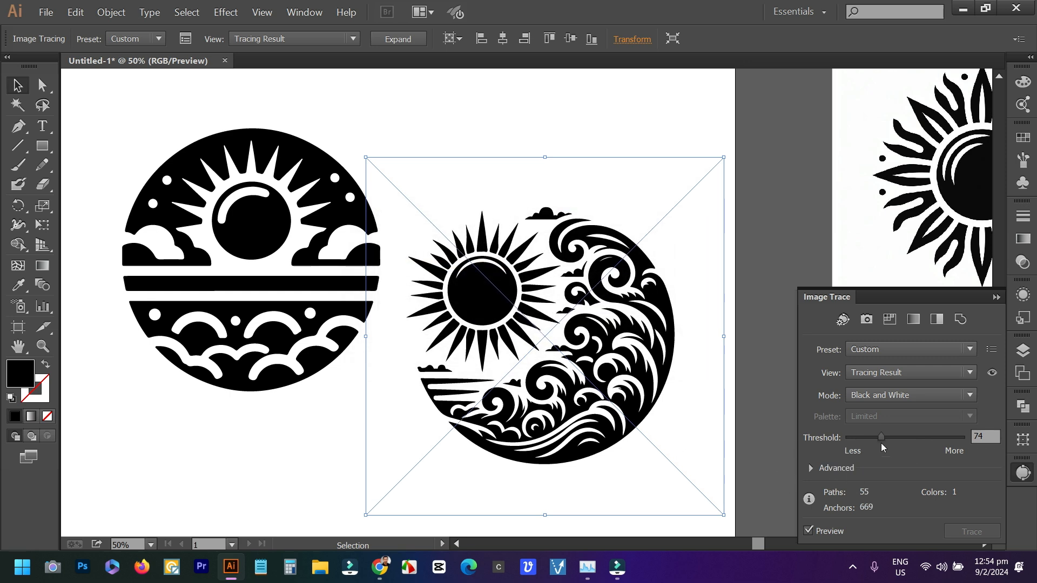
drag(877, 436, 874, 440)
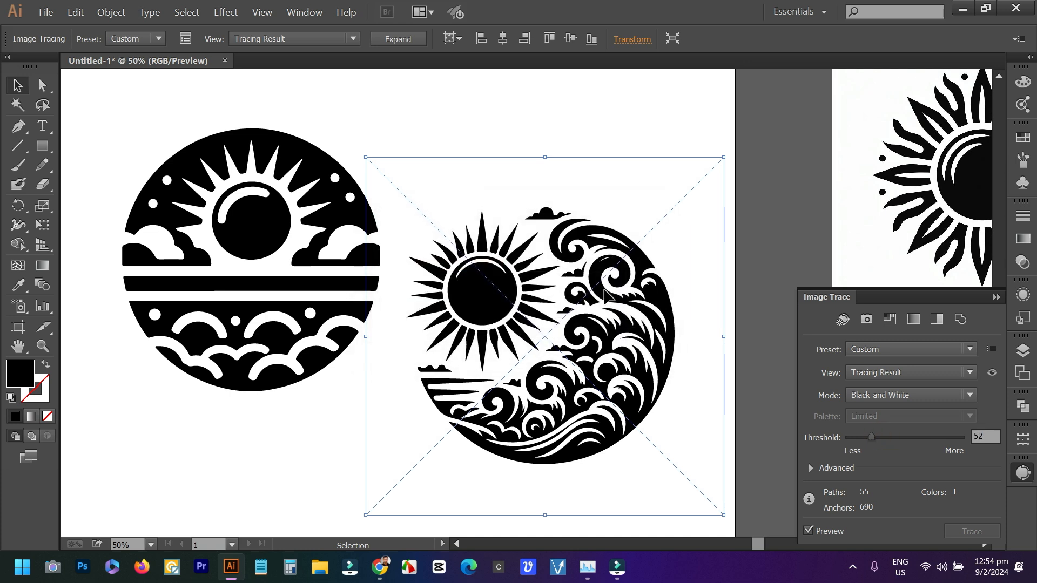
click(406, 39)
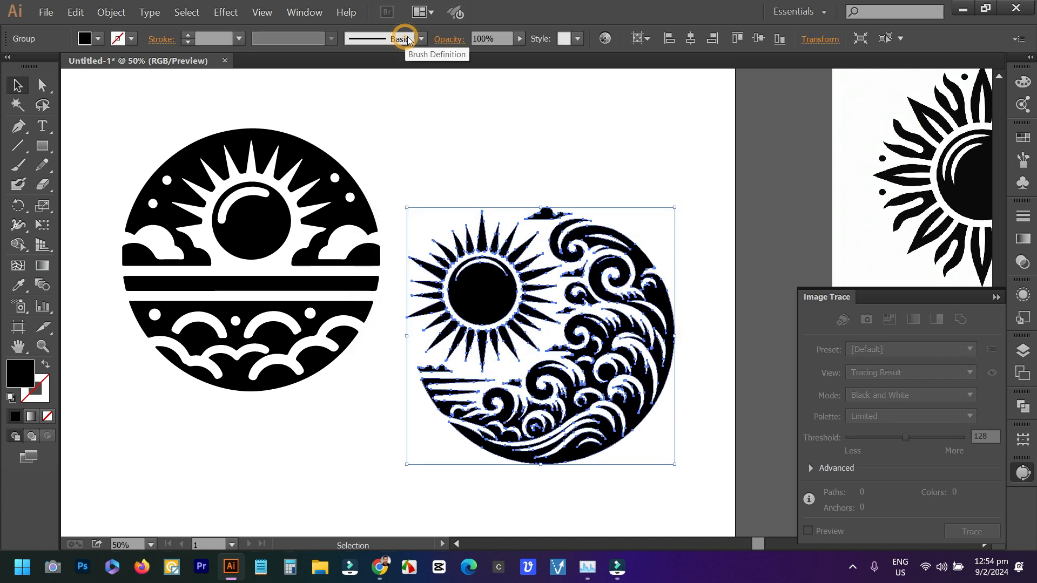
click(662, 147)
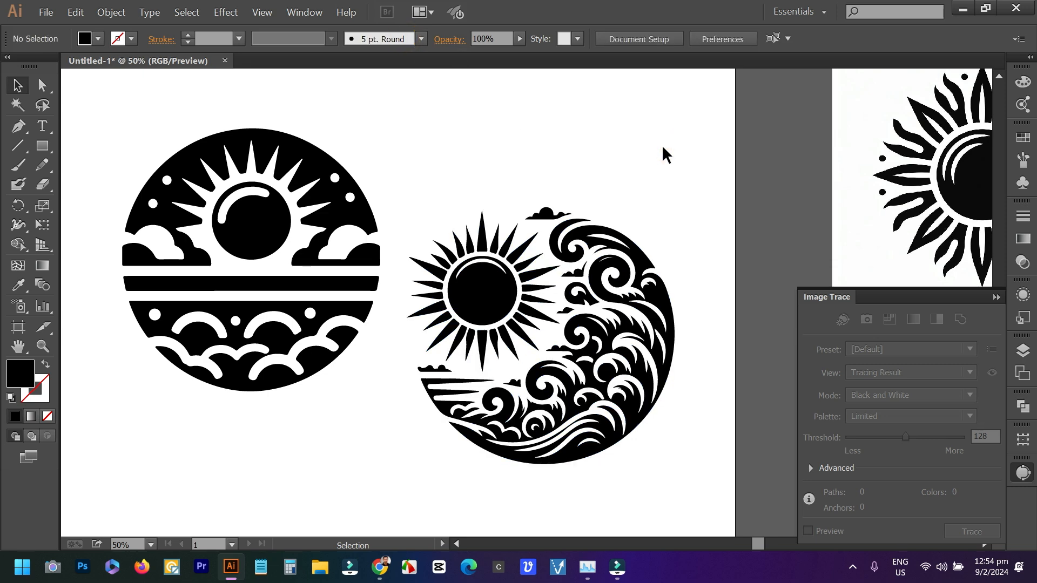
Move the wavy-rayed sun-over-sea image from above the artboard into its empty left area and trace it with the Silhouettes preset
scroll(662, 146, down, 3)
scroll(684, 229, up, 2)
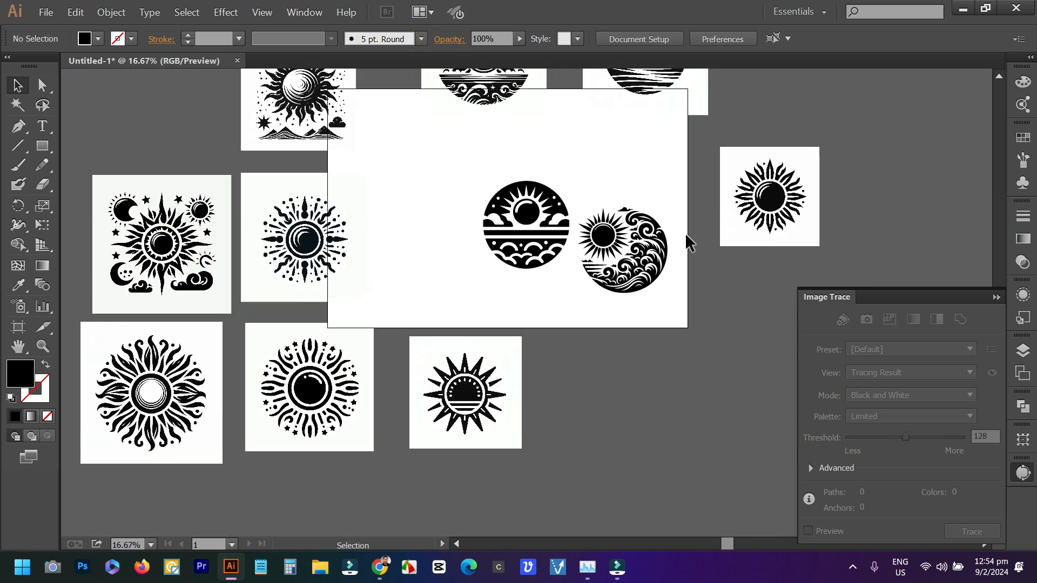
key(space)
drag(507, 366, 535, 432)
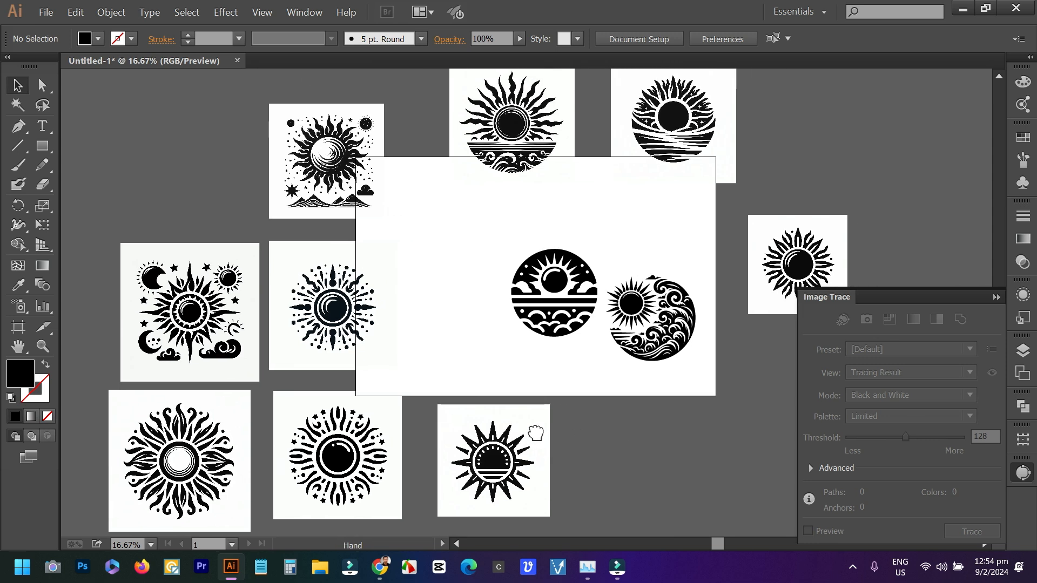
drag(505, 125, 441, 264)
scroll(441, 268, up, 4)
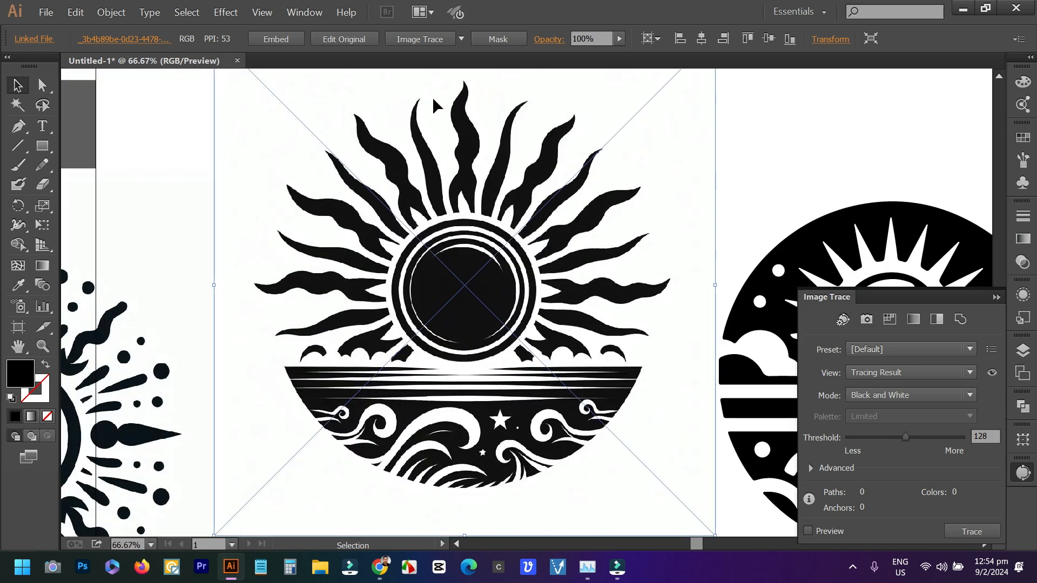
click(461, 39)
click(489, 246)
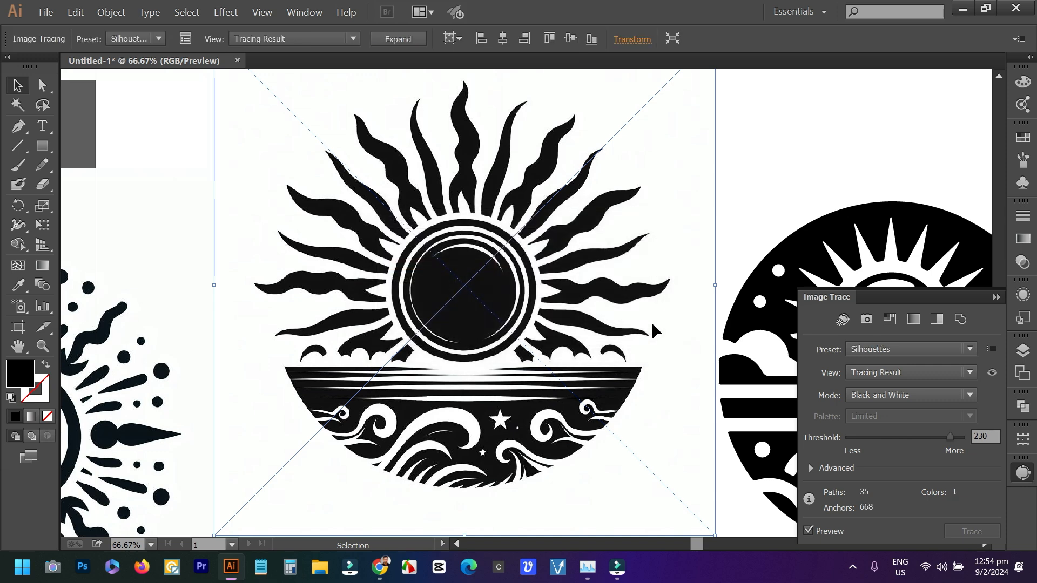
Set the sun-over-sea tracing's threshold to 32 and expand it into vector paths
click(860, 438)
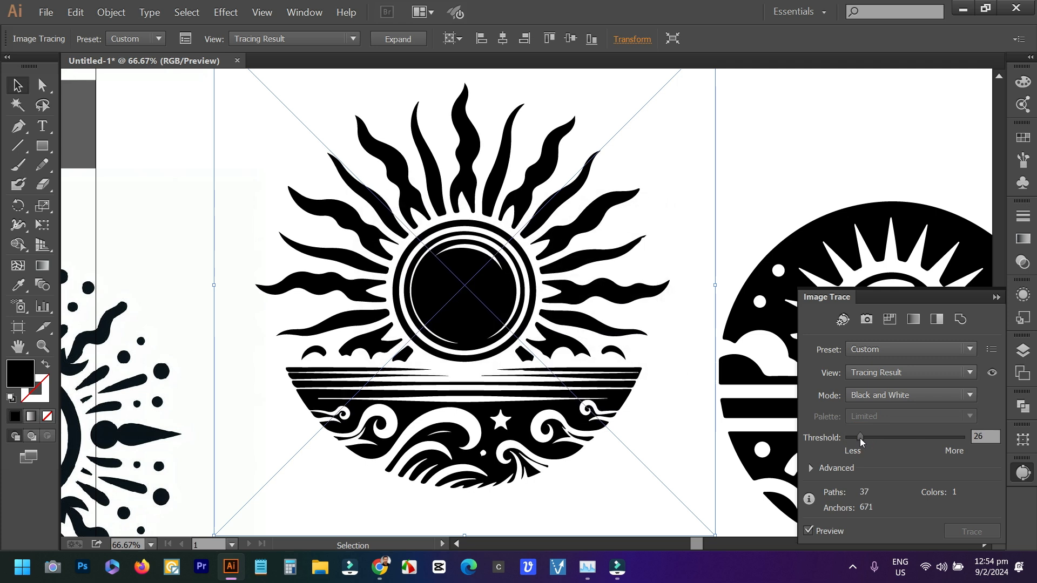
click(863, 437)
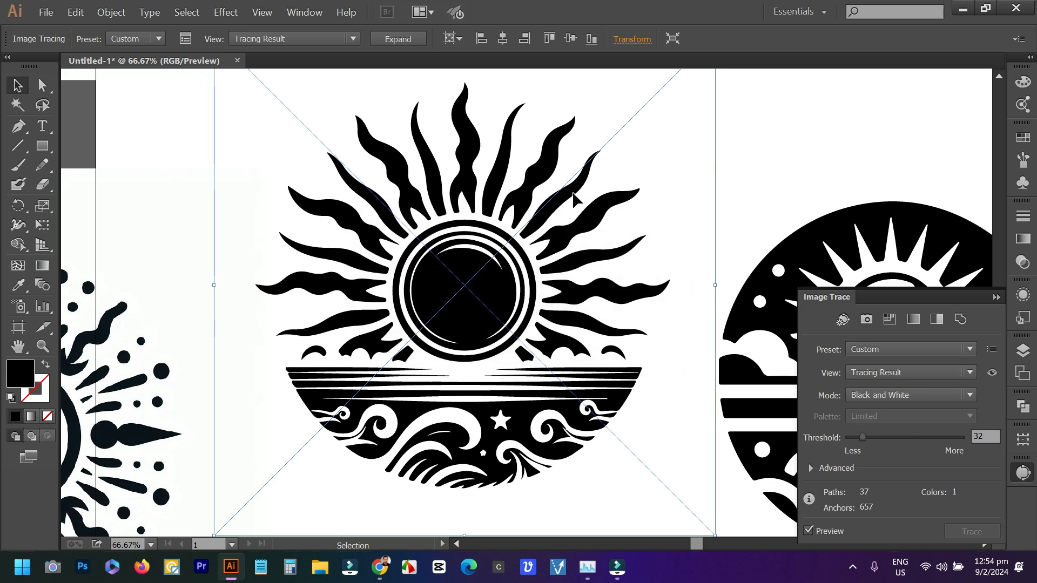
click(387, 38)
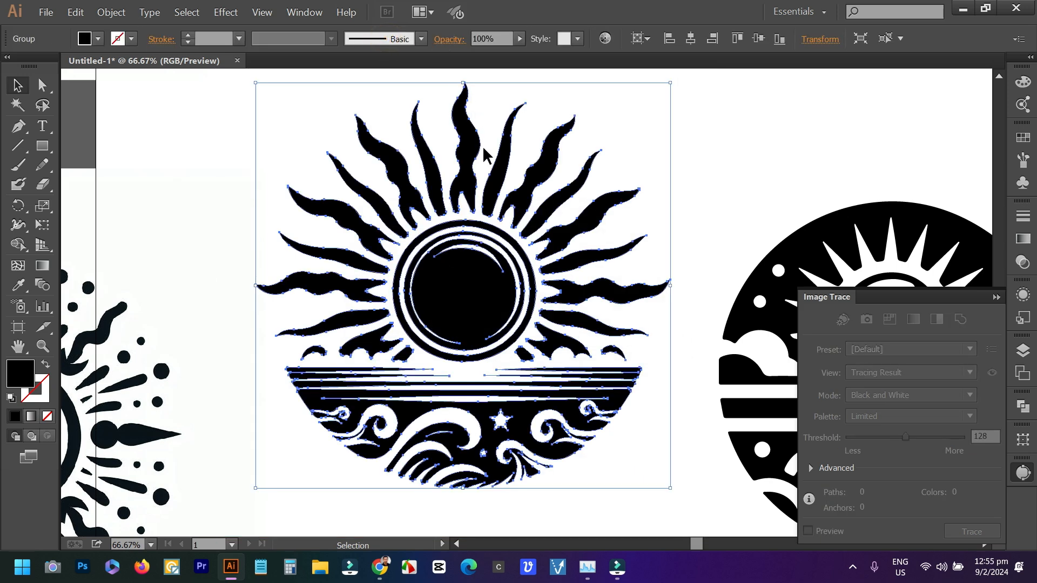
Move the sun-over-mountains image onto the artboard above the crescent wave artwork and trace it with the Silhouettes preset
scroll(484, 147, down, 3)
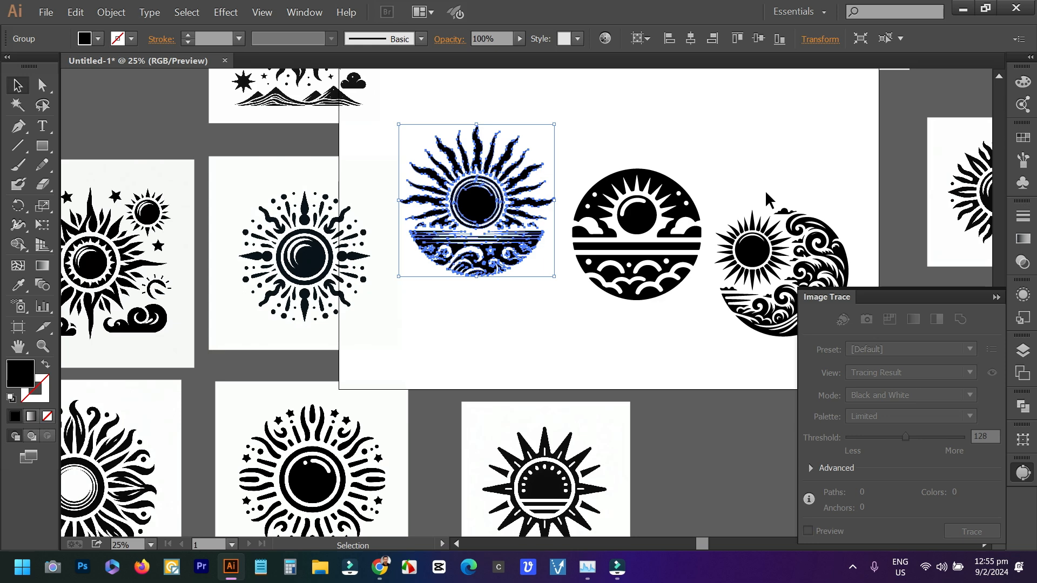
mouse_move(719, 176)
mouse_down()
mouse_move(641, 259)
mouse_move(685, 307)
mouse_move(886, 252)
mouse_move(918, 206)
mouse_up()
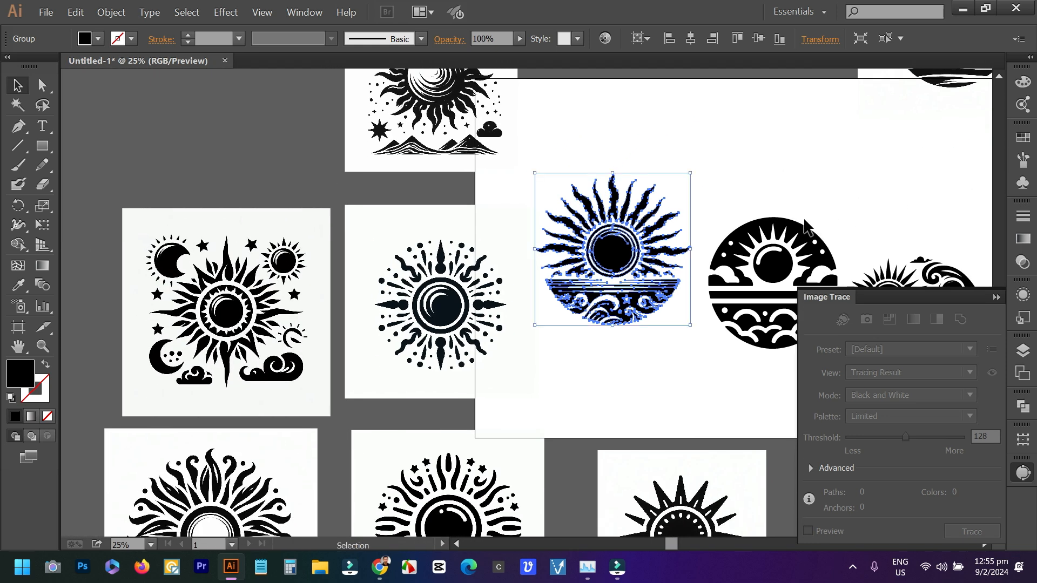
scroll(496, 151, down, 2)
drag(450, 118, 672, 176)
scroll(701, 182, up, 4)
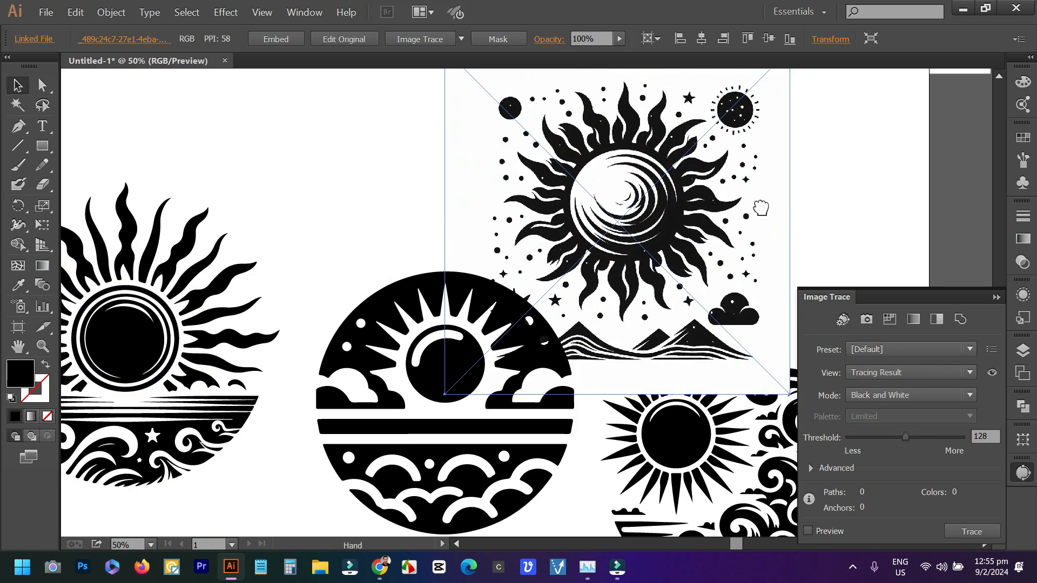
drag(762, 205, 551, 241)
drag(432, 234, 518, 212)
scroll(517, 209, up, 3)
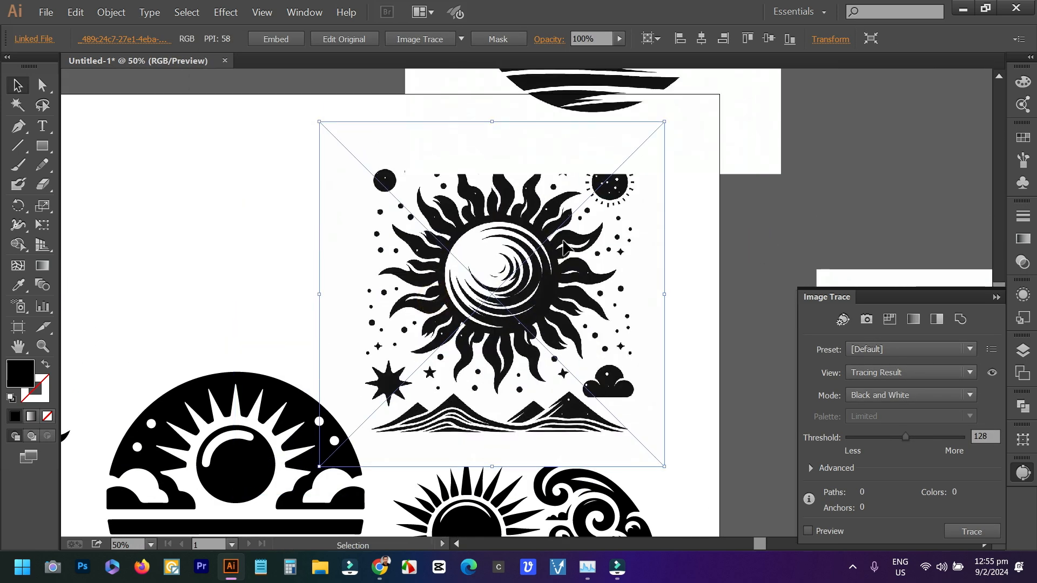
click(462, 41)
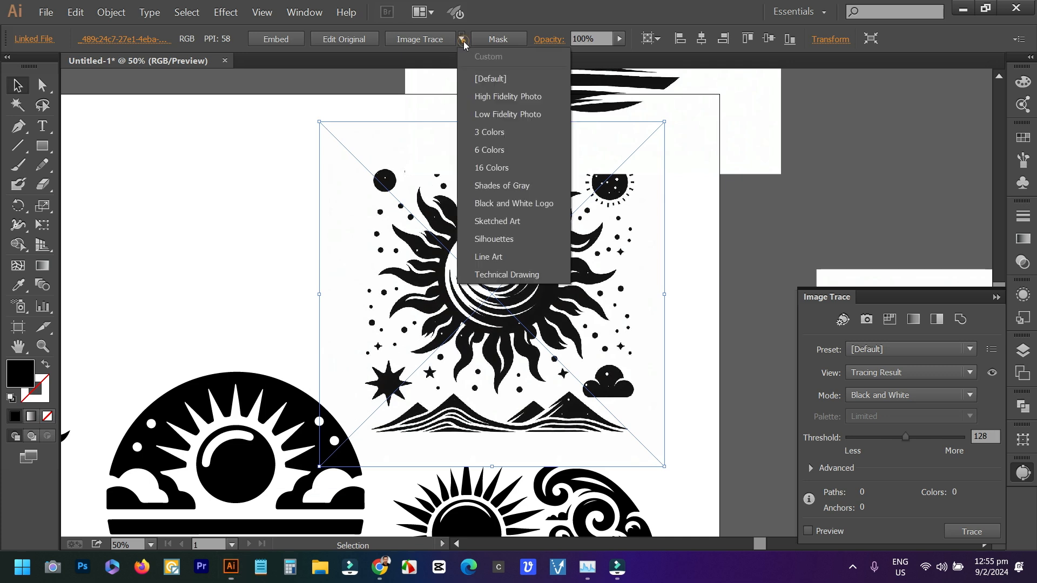
click(512, 236)
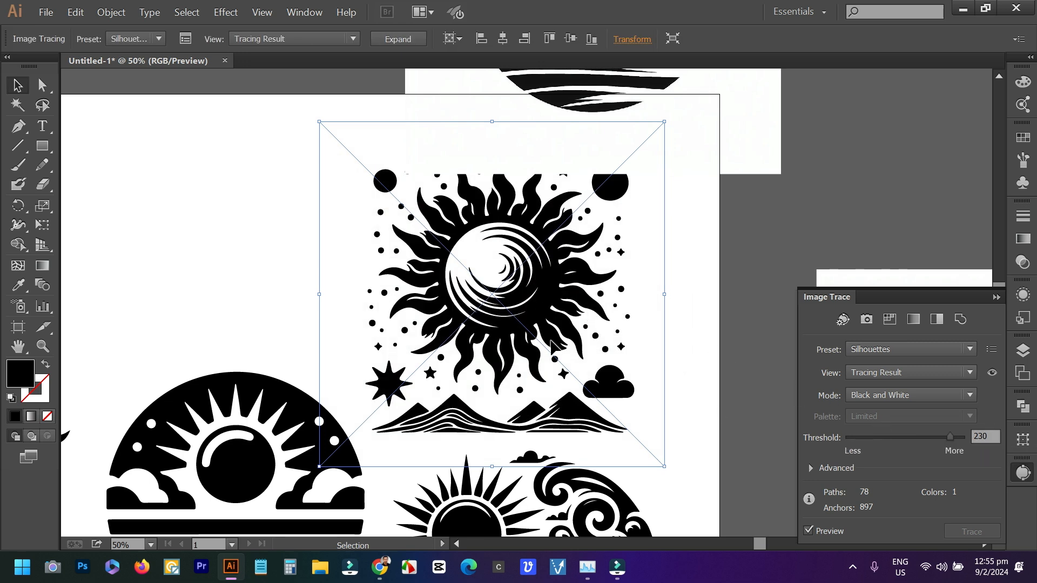
Lower the sun-over-mountains tracing's threshold to 28, shift it down clear of the overlapping image and expand it into vector paths
click(861, 436)
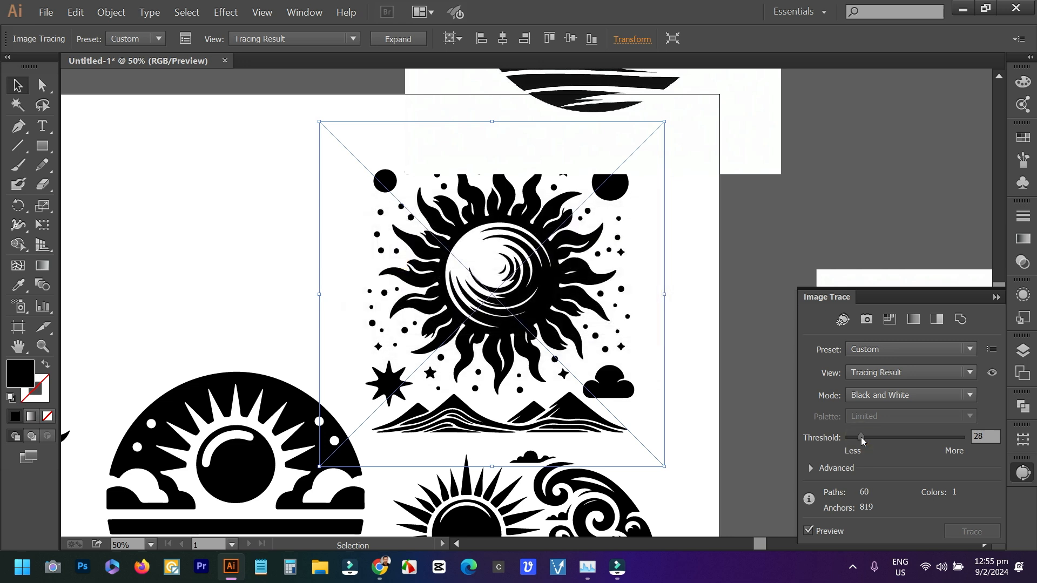
scroll(541, 264, up, 2)
scroll(545, 276, down, 4)
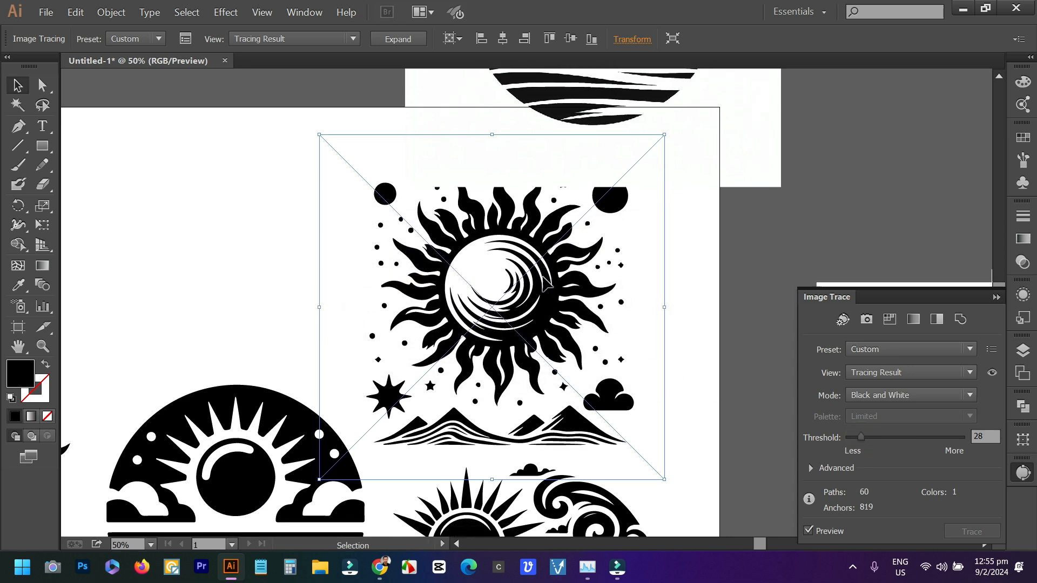
drag(506, 219, 525, 276)
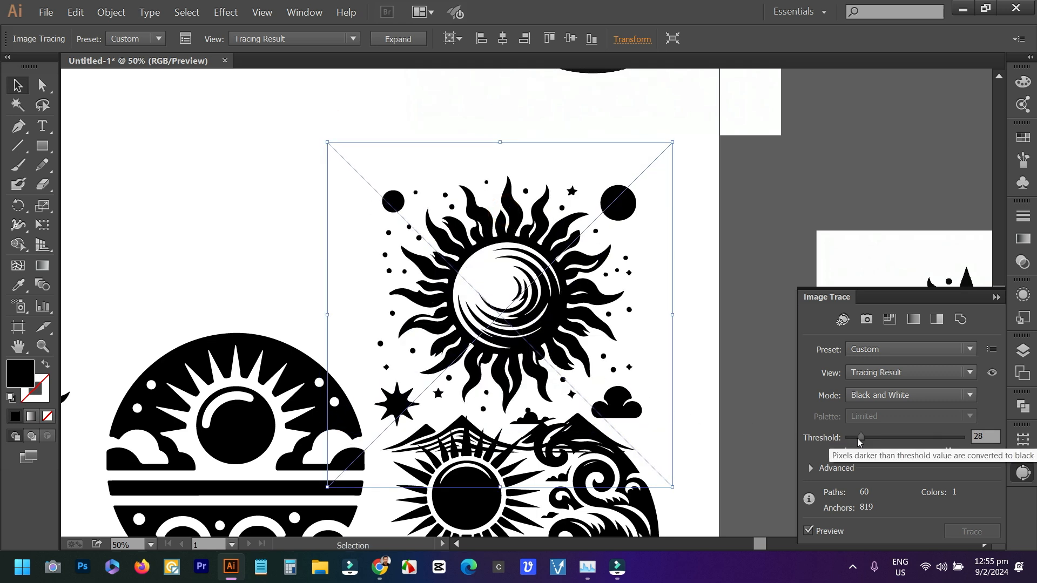
scroll(526, 283, down, 2)
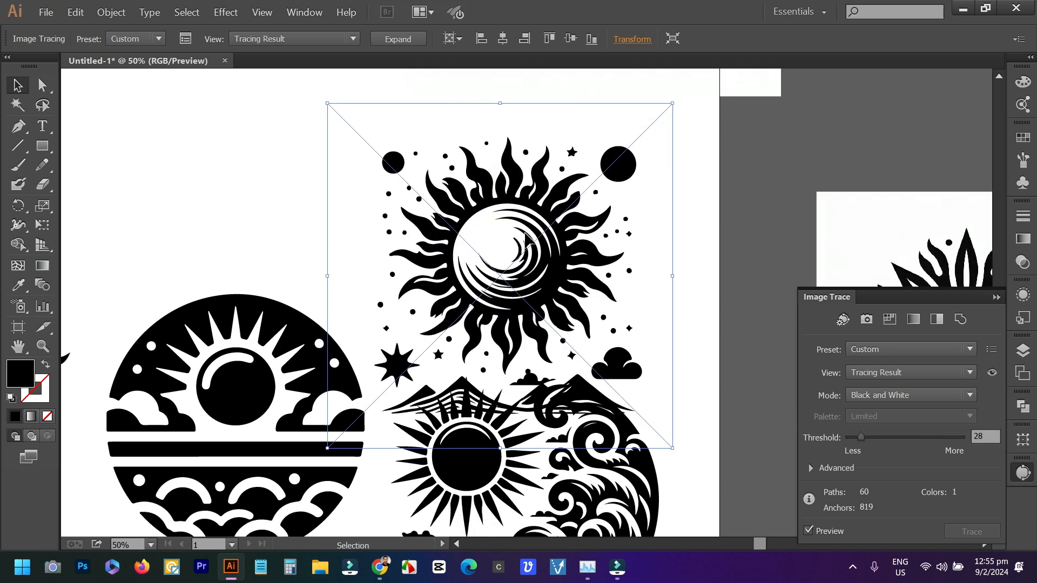
click(407, 43)
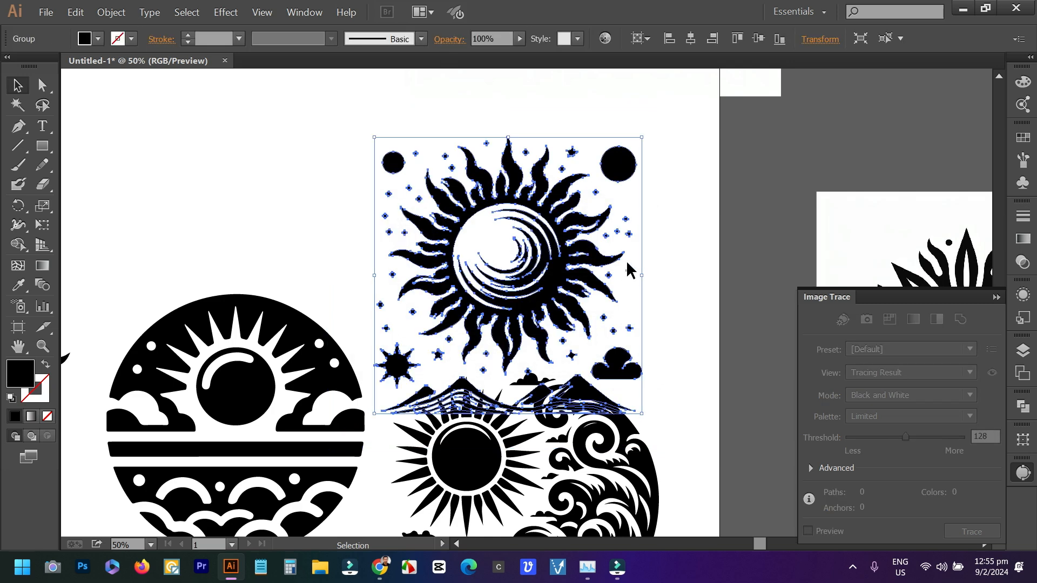
Delete all the remaining untraced sun images around the artboard
scroll(626, 260, down, 4)
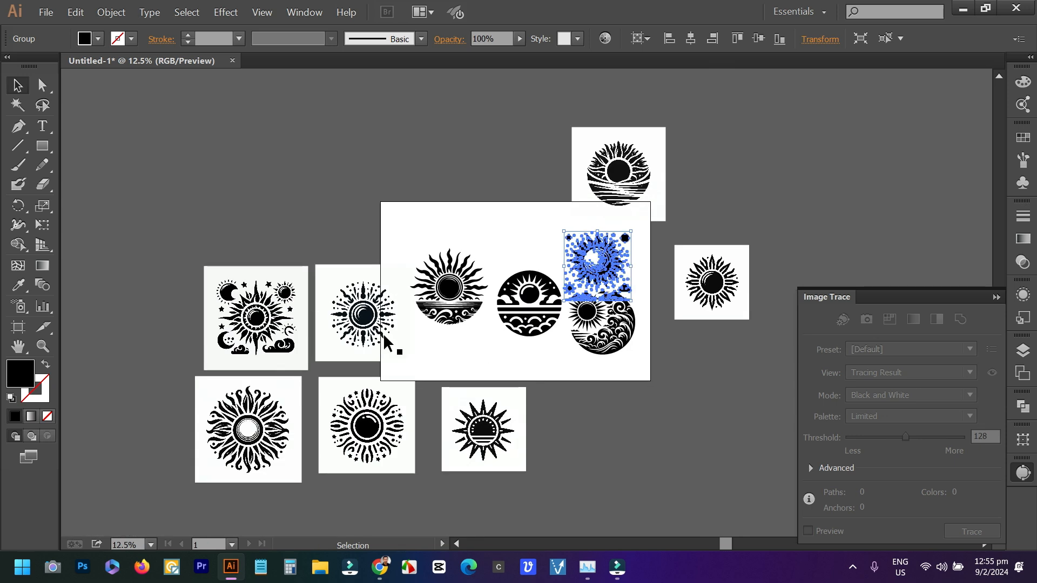
drag(154, 189, 328, 486)
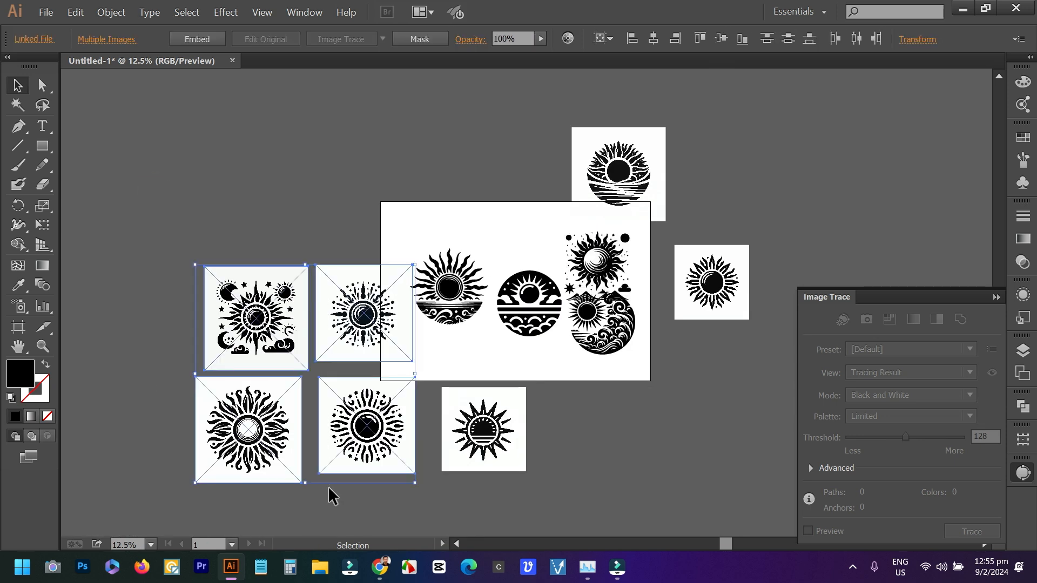
key(Delete)
drag(593, 476, 393, 438)
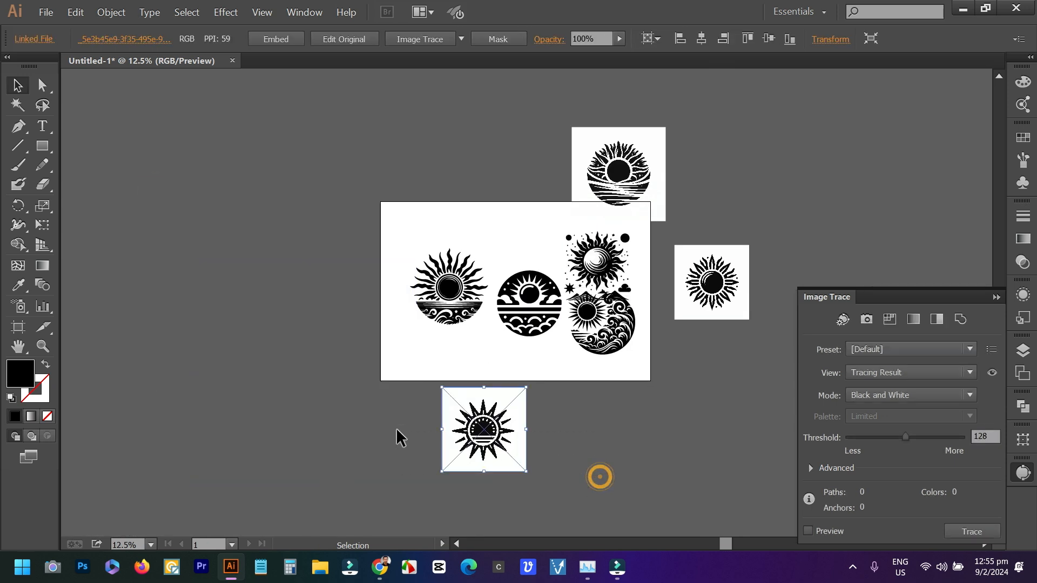
key(Delete)
drag(736, 279, 734, 273)
key(Delete)
drag(704, 181, 521, 135)
key(Delete)
scroll(545, 264, up, 2)
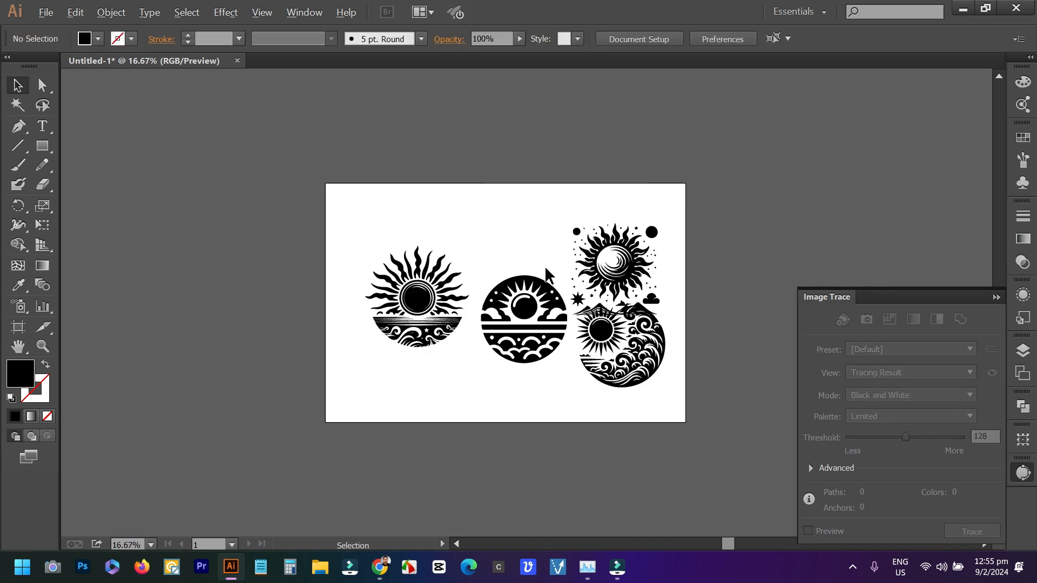
Stack the sun-over-sea artwork above the round sun-over-clouds artwork along the artboard's left side and deselect them
scroll(546, 267, down, 5)
scroll(518, 265, down, 2)
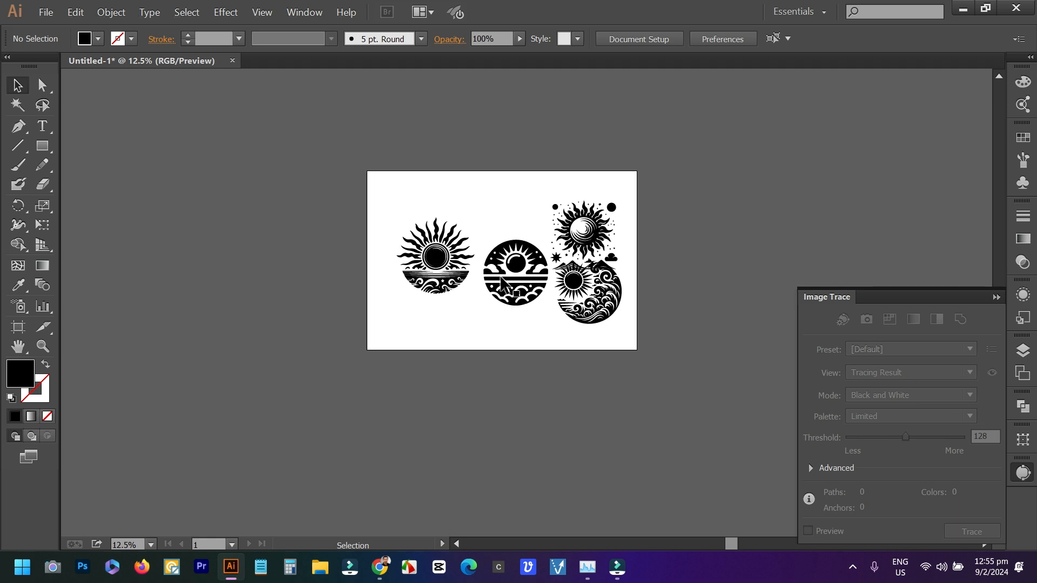
click(435, 257)
drag(435, 257, 424, 220)
drag(516, 273, 428, 302)
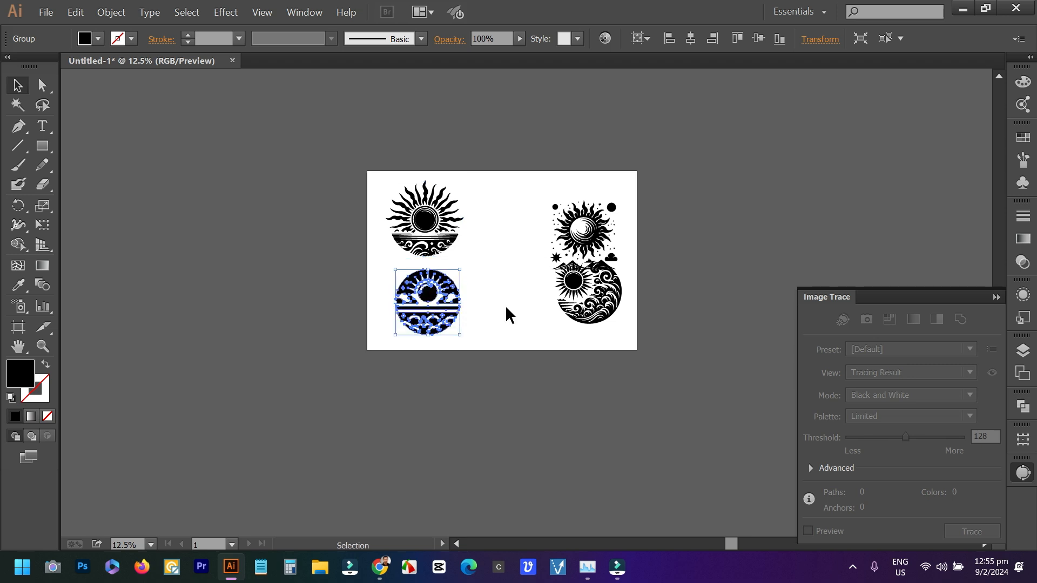
click(505, 315)
Move the crescent wave and sun-over-mountains artworks into a second column beside the first, with the mountains on top
drag(587, 321, 522, 339)
drag(582, 230, 522, 219)
click(601, 259)
Move the sun-over-mountains and crescent wave artworks closer to the first column, lining them up as a tighter second column
scroll(491, 303, up, 1)
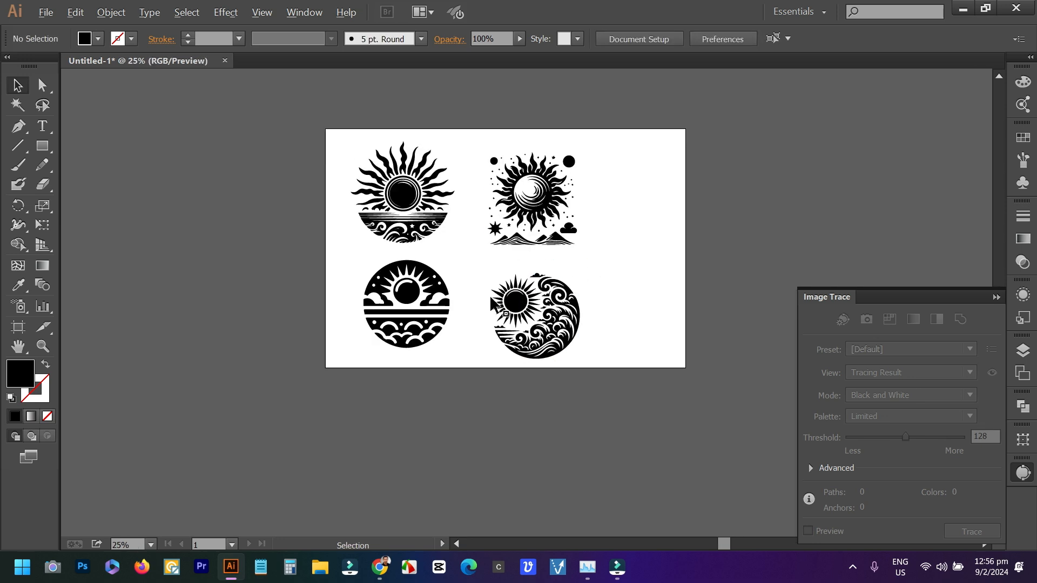
scroll(491, 302, up, 1)
scroll(540, 259, up, 1)
click(548, 245)
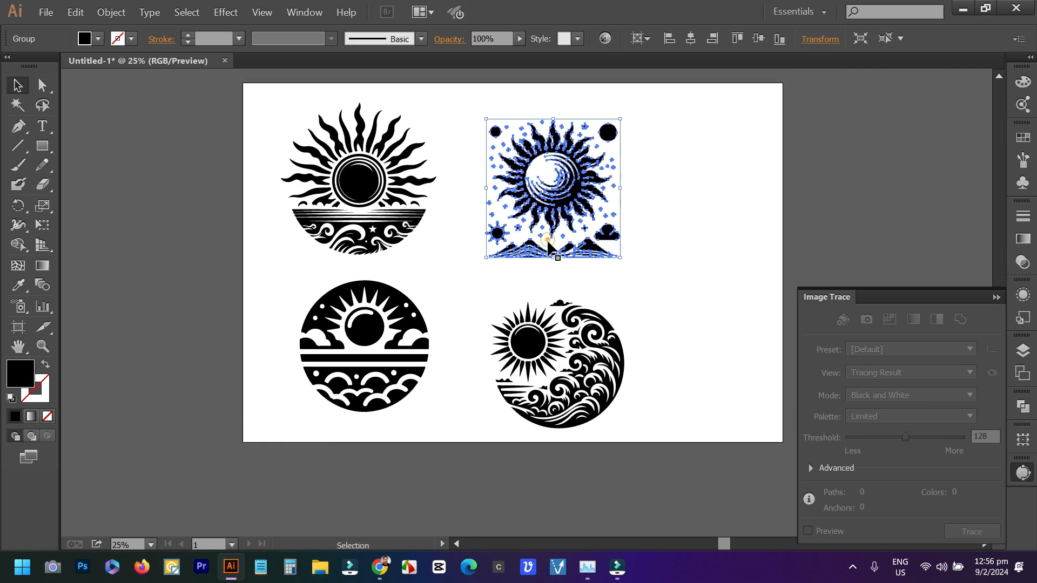
drag(547, 233, 526, 226)
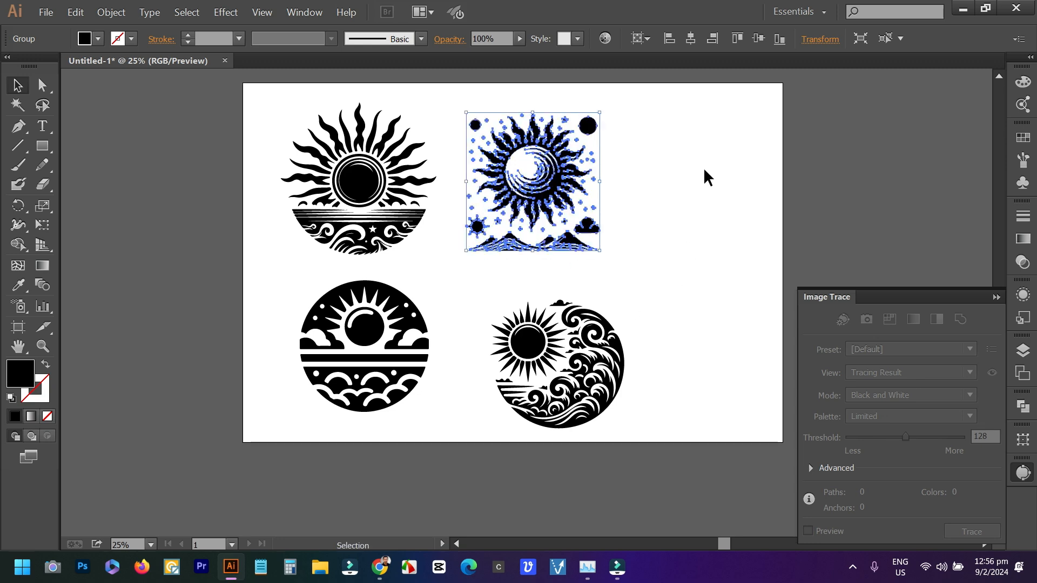
drag(586, 386, 556, 367)
Shift all four artworks together slightly toward the artboard's left edge and deselect them
click(668, 368)
drag(670, 396, 292, 172)
drag(364, 186, 342, 185)
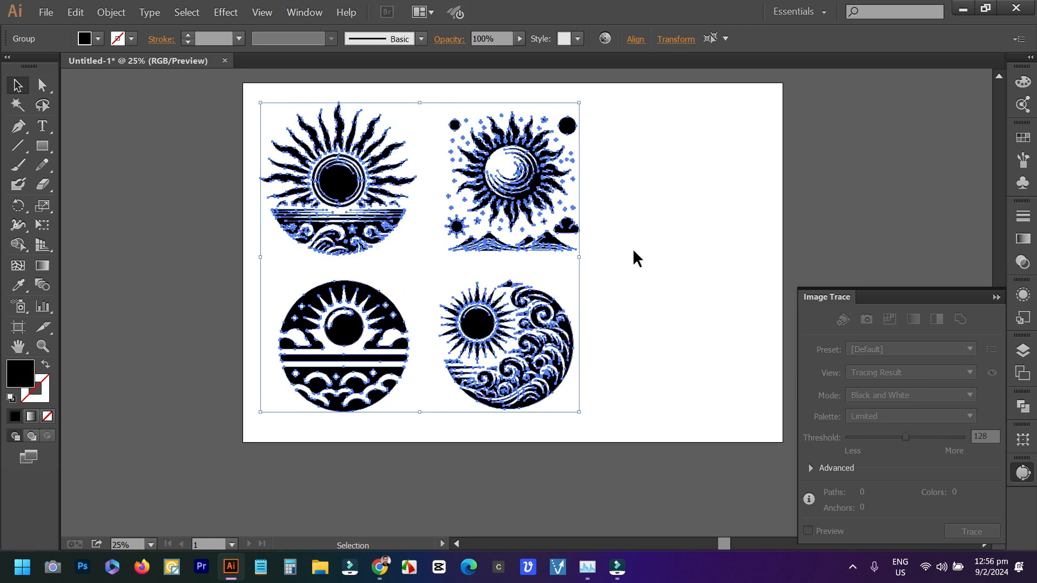
click(634, 249)
drag(659, 263, 598, 271)
scroll(599, 270, down, 1)
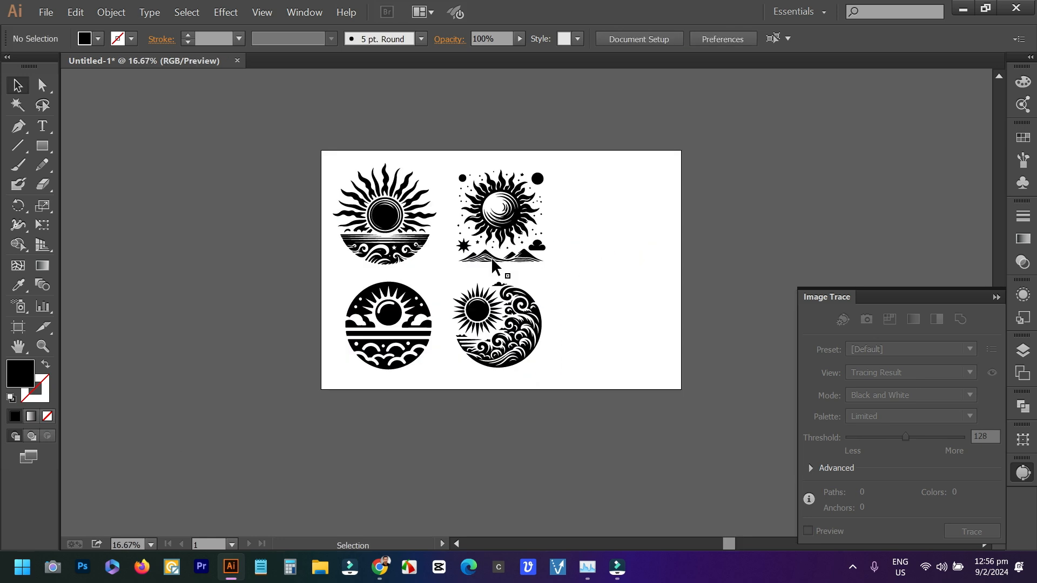
Place the linked sun-with-moons, dotted-rays sun and sun-face images from Downloads, one across the artboard's right edge and two below it
click(45, 12)
click(86, 227)
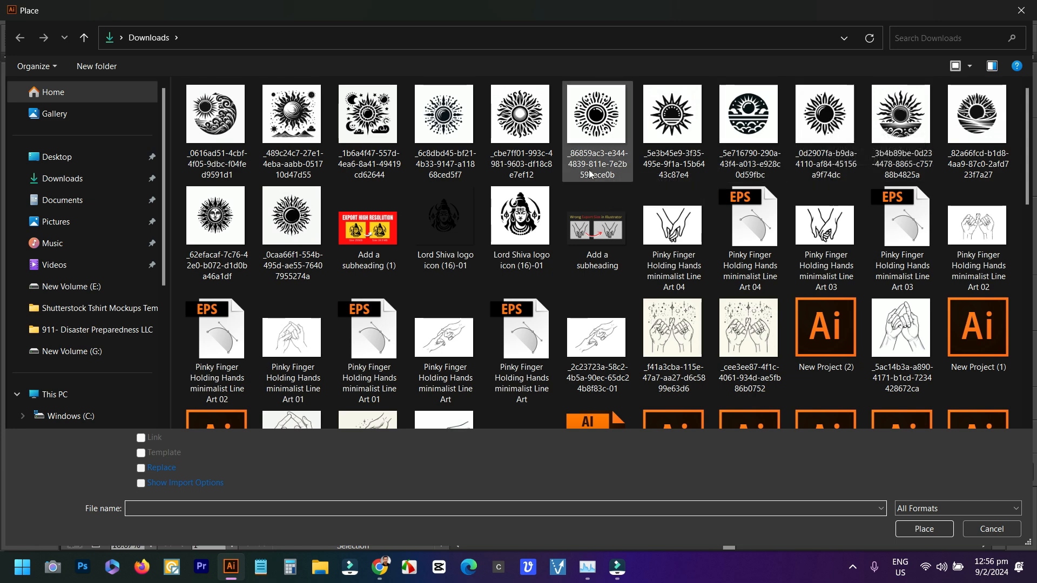
click(373, 130)
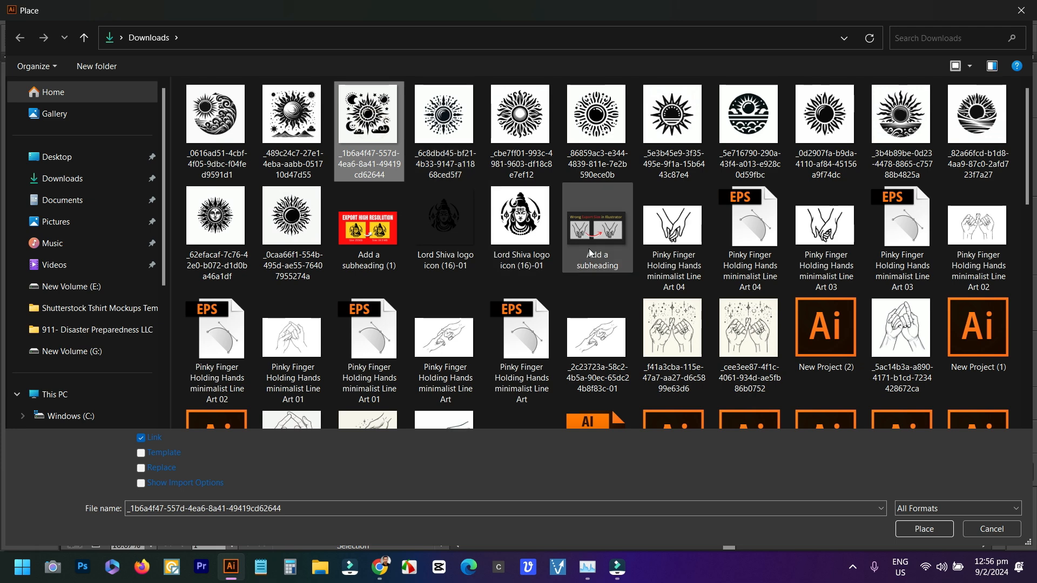
ctrl+click(442, 131)
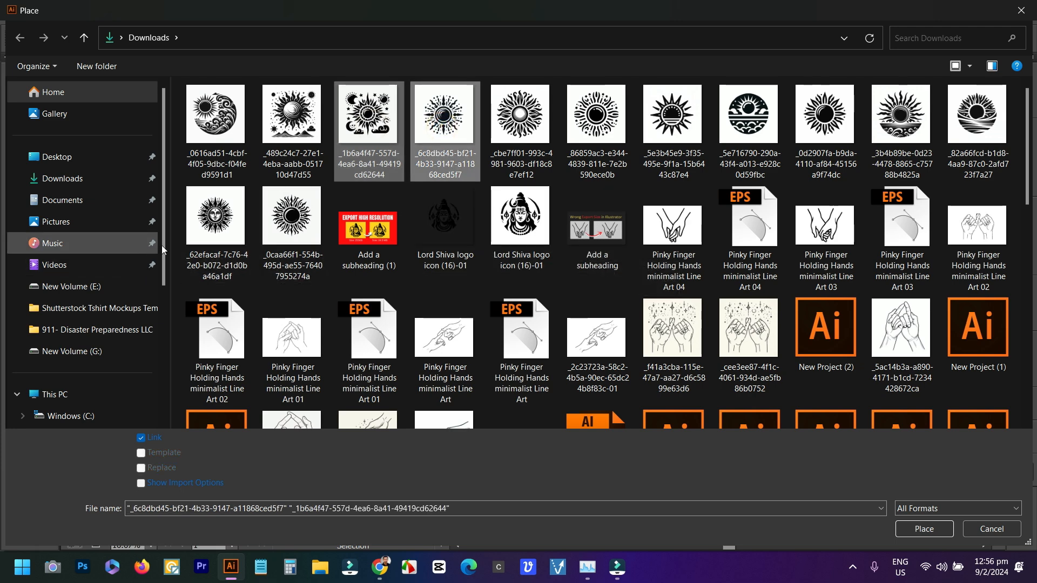
ctrl+click(219, 216)
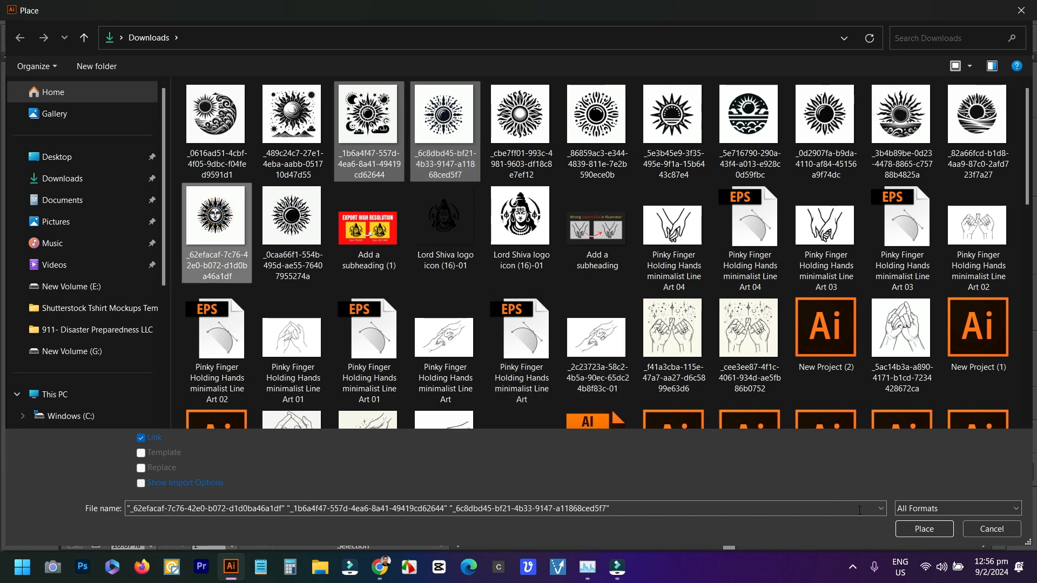
click(908, 529)
drag(611, 147, 789, 326)
drag(602, 378, 714, 510)
scroll(559, 426, down, 2)
drag(388, 390, 584, 491)
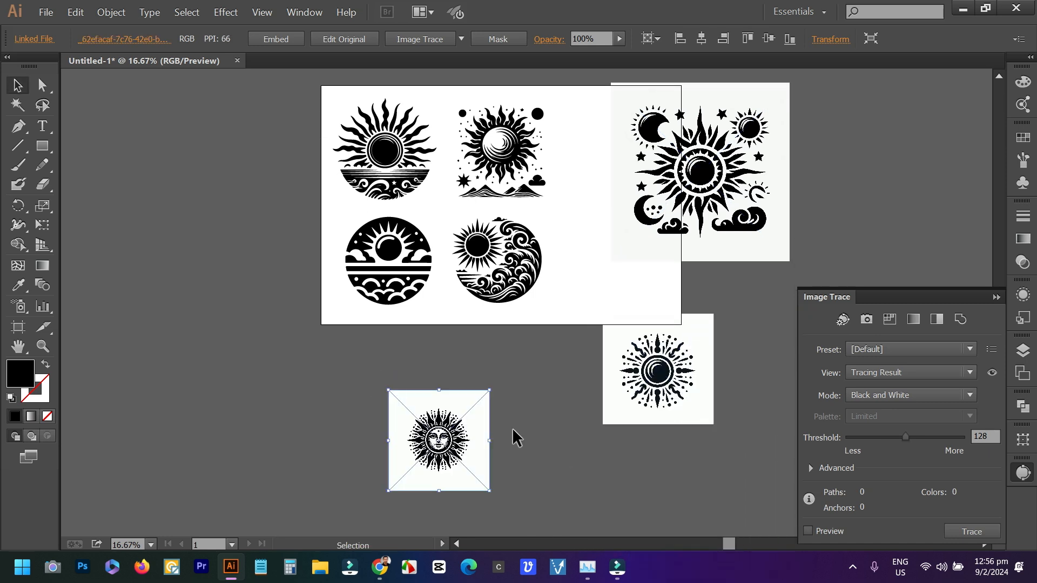
Trace the sun-face image with the Silhouettes preset, lower its threshold to 25 and expand it into vector paths
scroll(451, 455, up, 4)
scroll(425, 435, down, 1)
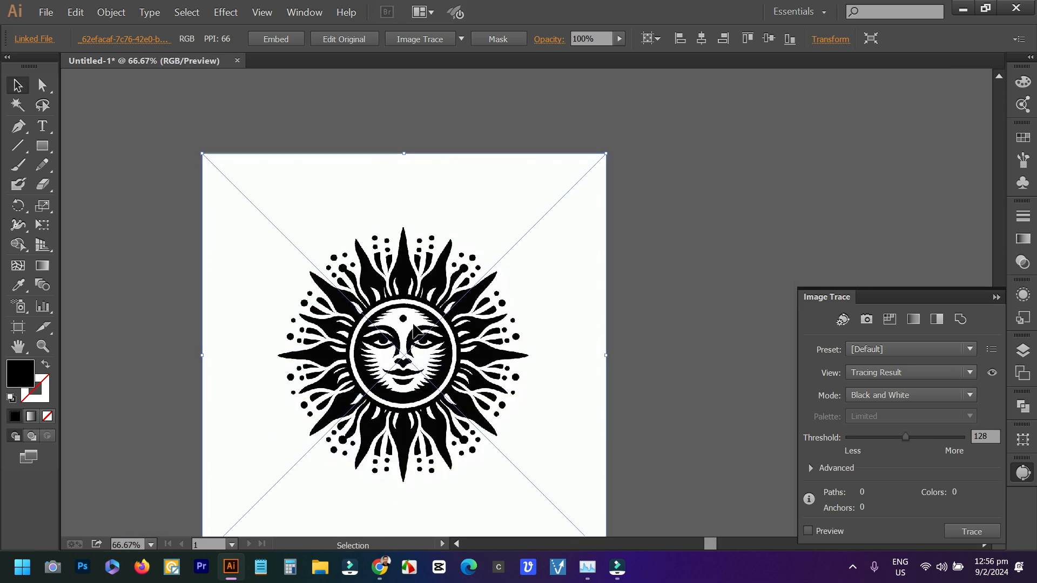
click(461, 39)
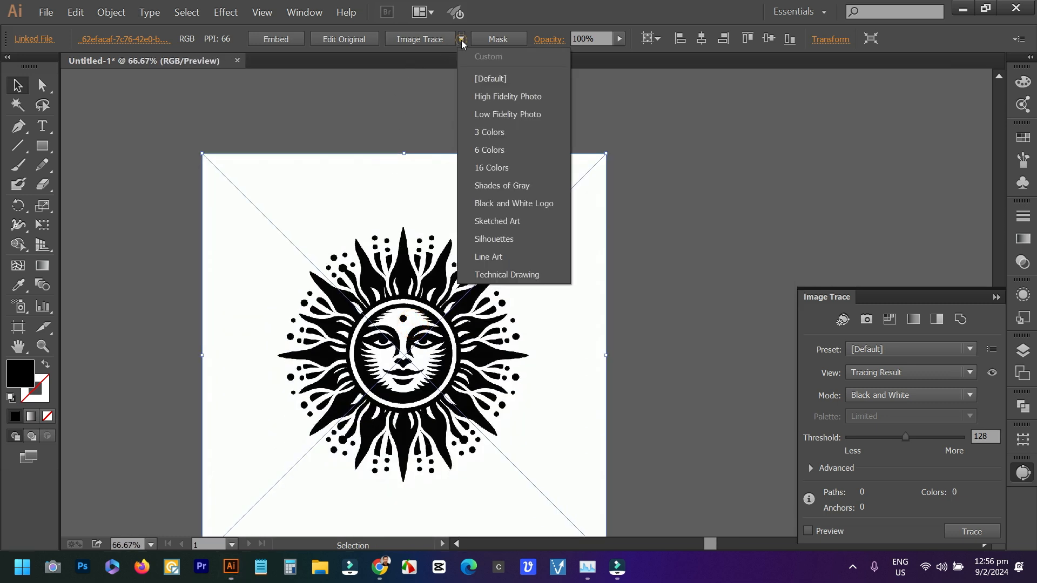
click(516, 239)
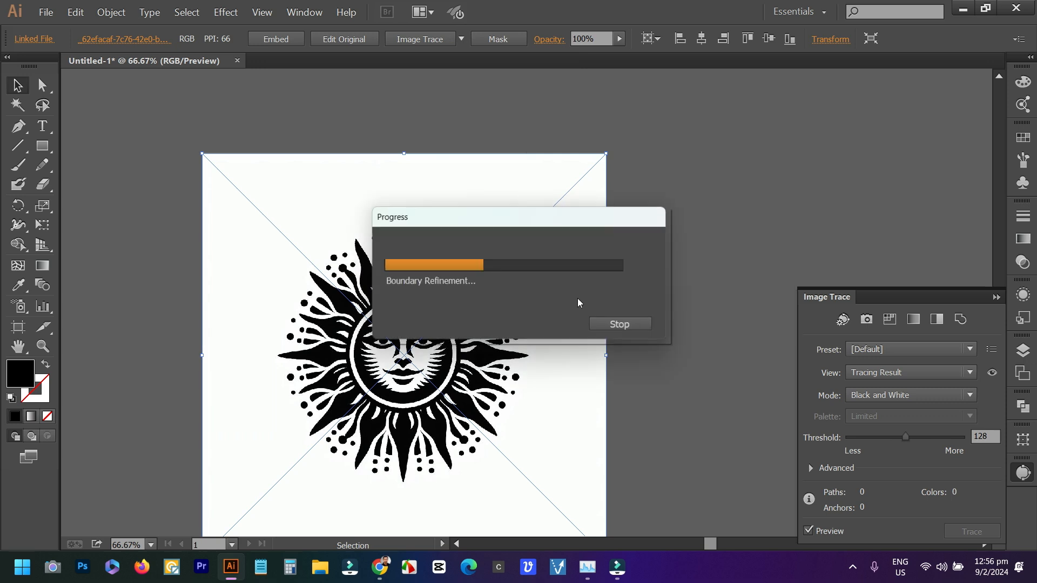
click(866, 437)
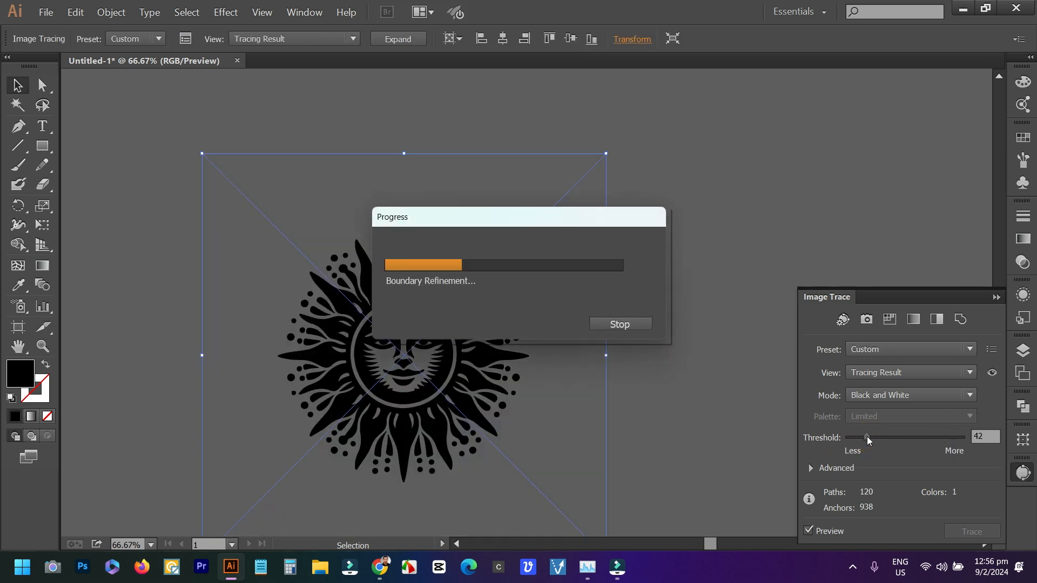
drag(866, 436, 859, 439)
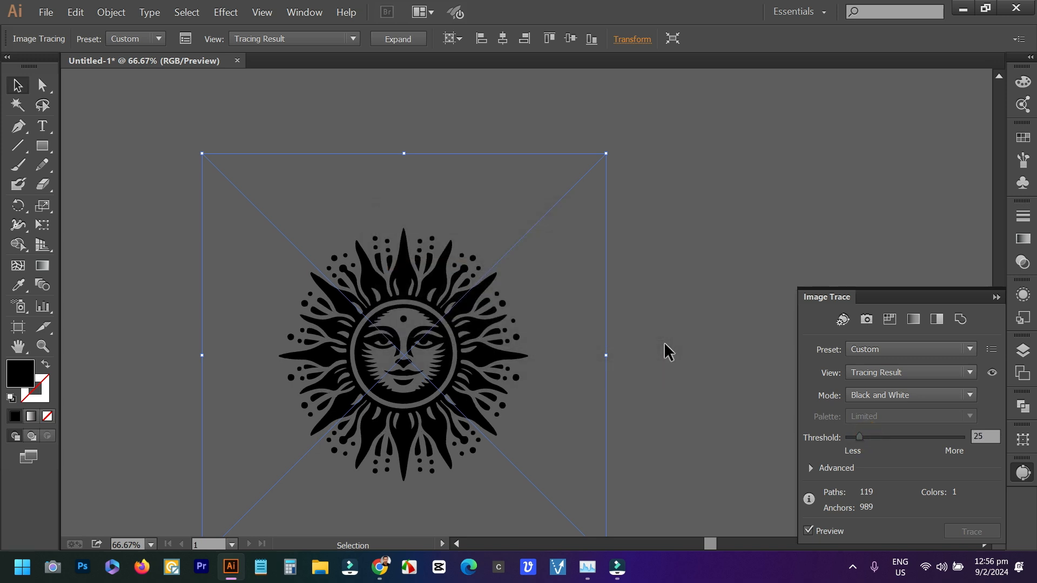
click(393, 42)
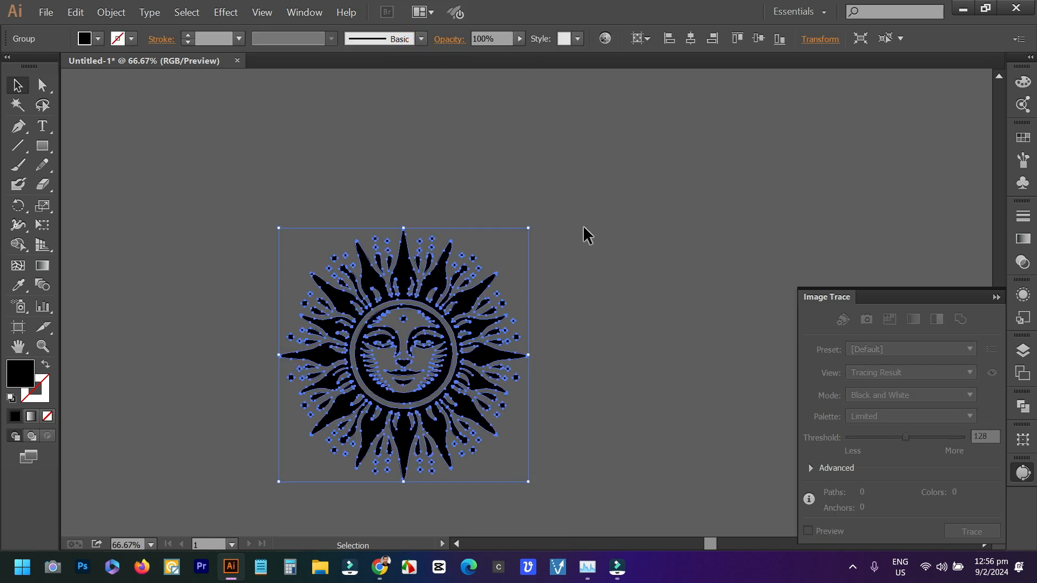
Delete the untraced dotted-rays sun image below the artboard's right corner
scroll(584, 225, down, 5)
scroll(658, 228, up, 3)
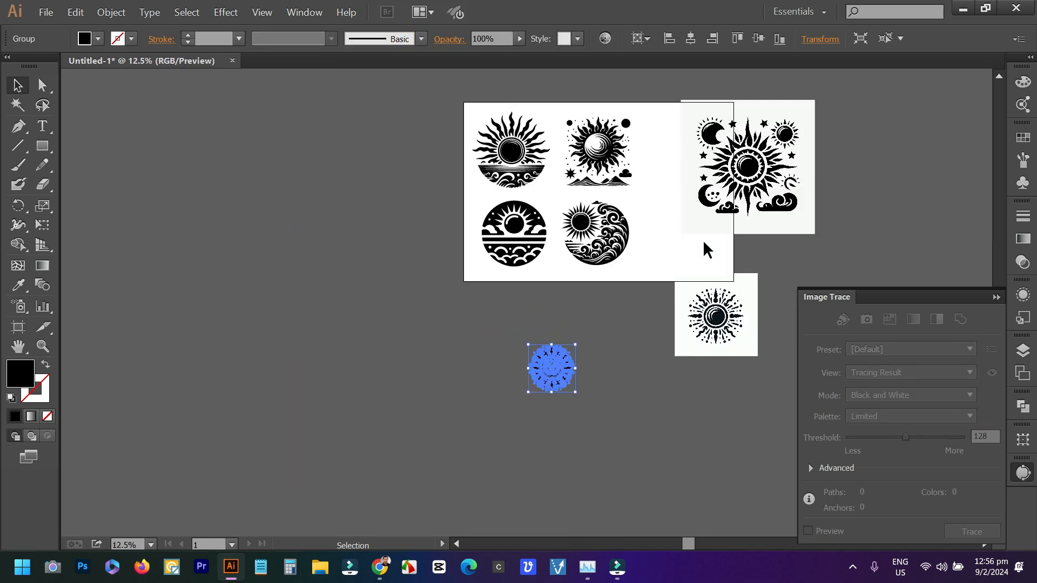
click(780, 170)
click(729, 326)
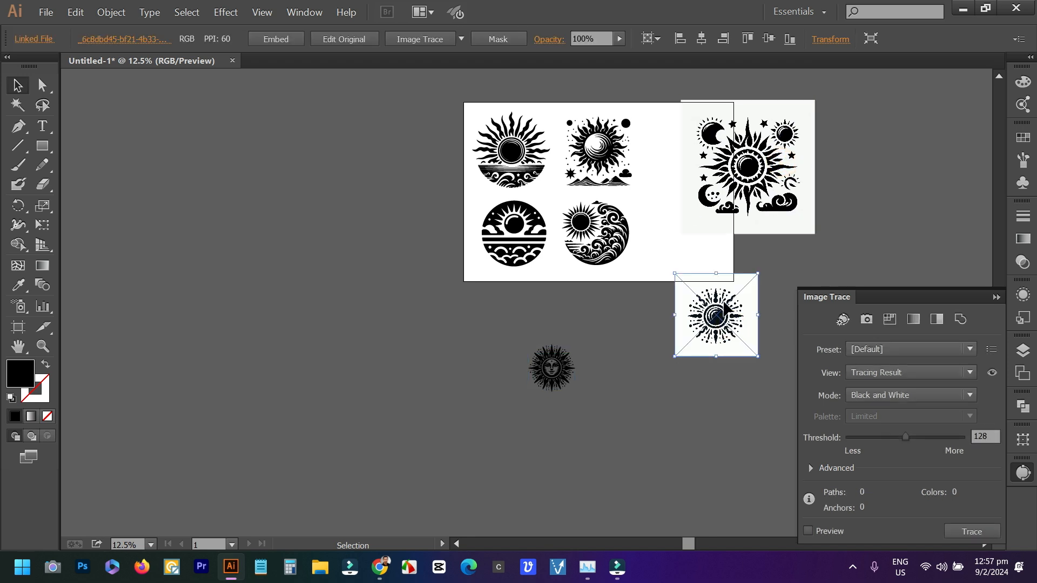
key(Delete)
Move the sun-with-moons-and-clouds image off the artboard into the empty area below it
drag(743, 194, 690, 375)
scroll(719, 415, up, 1)
scroll(717, 411, up, 3)
drag(752, 261, 652, 459)
drag(648, 396, 640, 321)
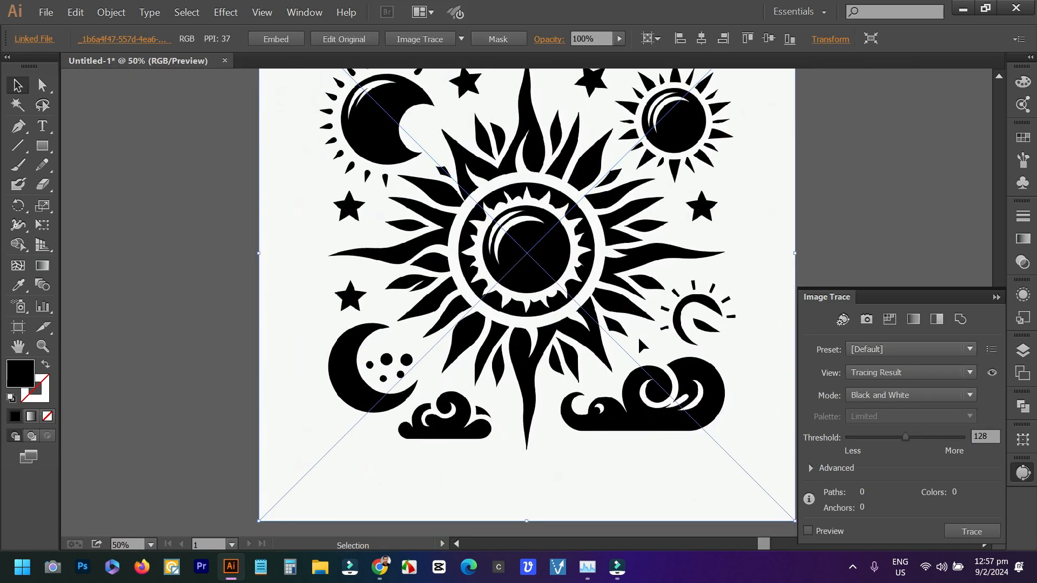
scroll(637, 339, up, 2)
Trace the sun-with-moons image with the Silhouettes preset, lower its threshold to 21, expand it into vector paths and deselect it
click(461, 38)
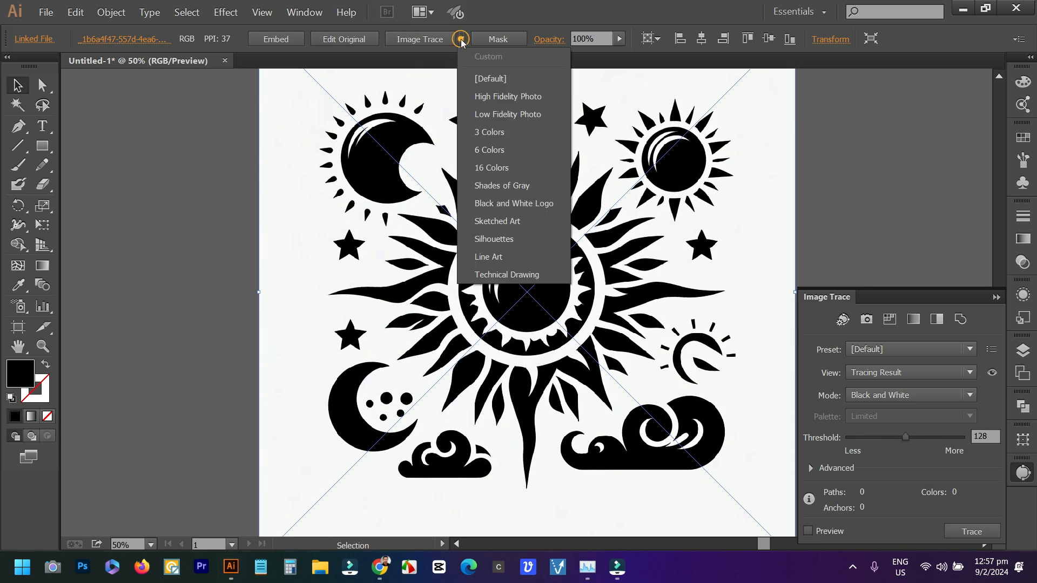
click(502, 239)
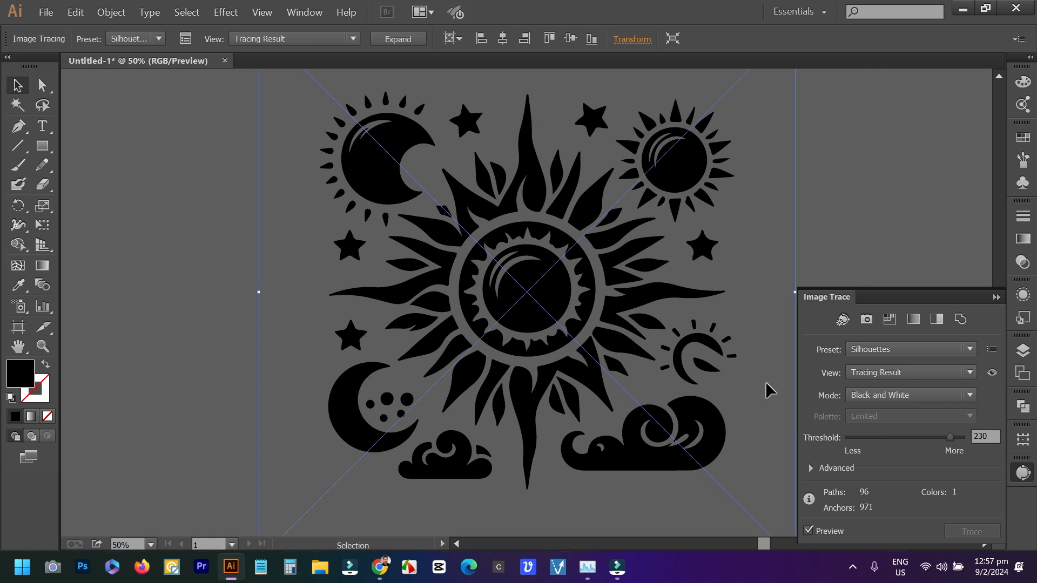
click(857, 438)
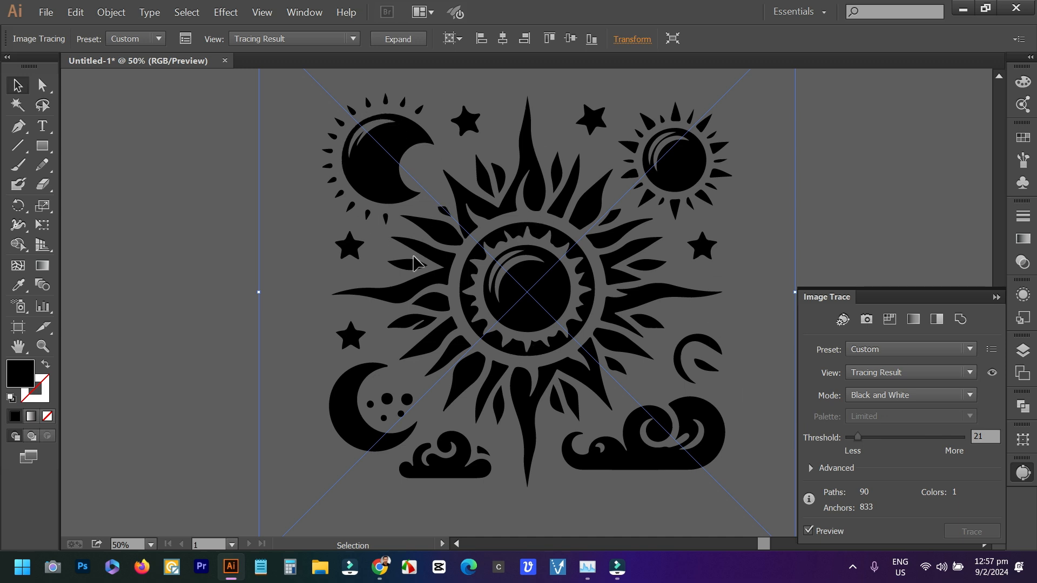
click(403, 46)
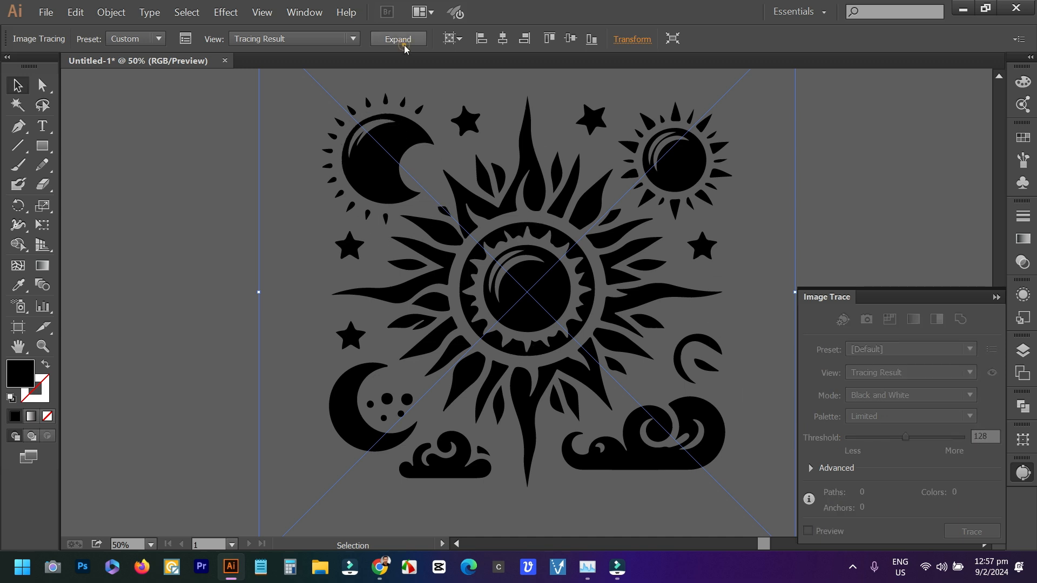
click(837, 187)
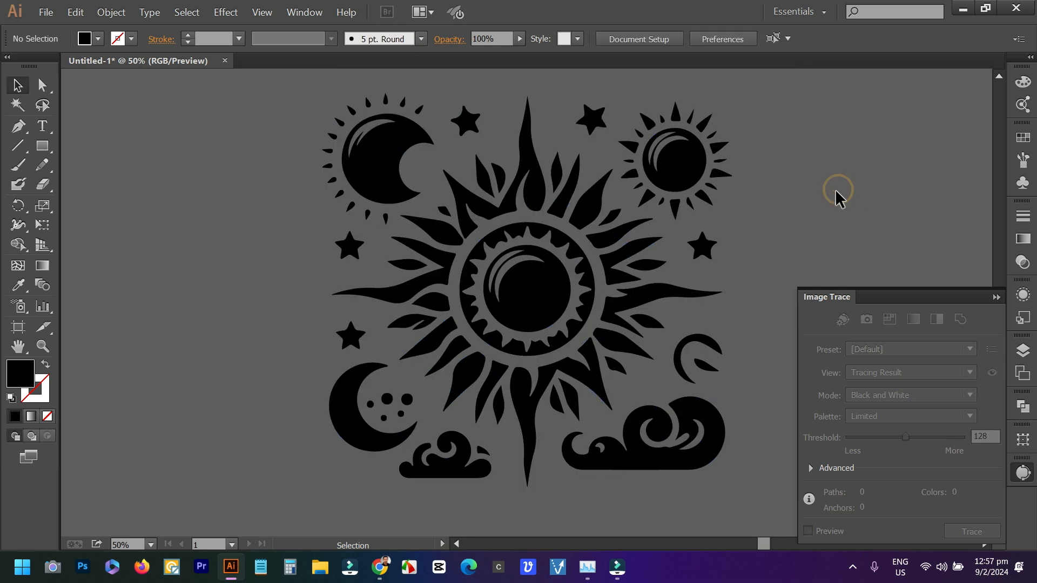
click(709, 247)
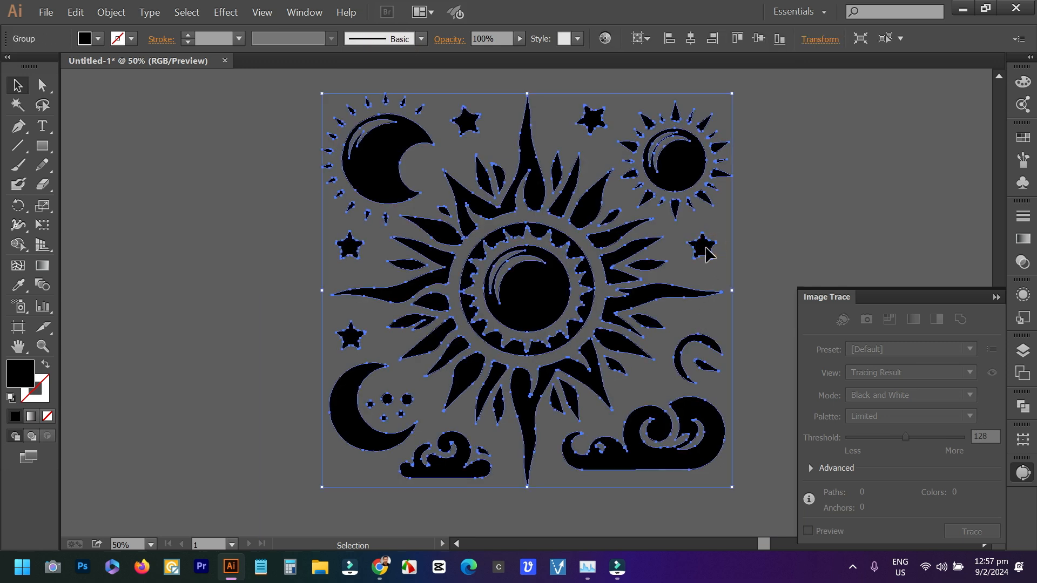
click(771, 234)
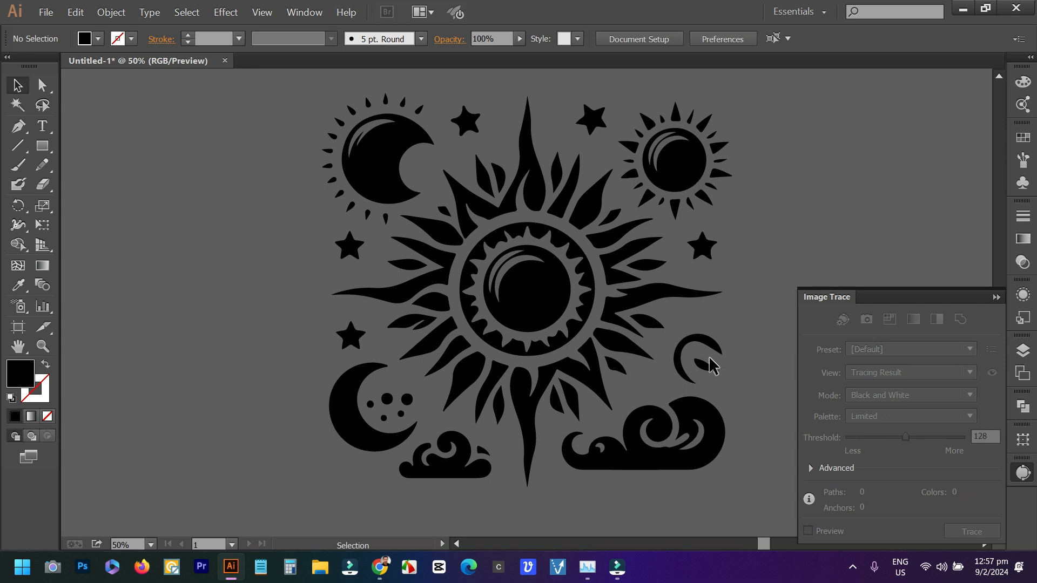
Erase the stars and the small broken crescent around the large sun from the expanded artwork
scroll(708, 361, down, 1)
scroll(723, 359, up, 1)
click(546, 289)
click(42, 185)
mouse_move(704, 238)
mouse_down()
mouse_move(692, 244)
mouse_move(702, 244)
mouse_up()
mouse_move(713, 354)
mouse_down()
mouse_move(702, 339)
mouse_move(679, 346)
mouse_move(674, 368)
mouse_move(697, 378)
mouse_move(715, 359)
mouse_move(689, 365)
mouse_up()
mouse_move(603, 121)
mouse_down()
mouse_move(594, 108)
mouse_move(580, 115)
mouse_up()
mouse_move(486, 121)
mouse_down()
mouse_move(469, 108)
mouse_move(472, 132)
mouse_move(459, 127)
mouse_move(478, 115)
mouse_move(478, 126)
mouse_move(460, 122)
mouse_up()
drag(355, 250, 345, 245)
mouse_move(327, 346)
mouse_down()
mouse_move(350, 329)
mouse_move(347, 343)
mouse_up()
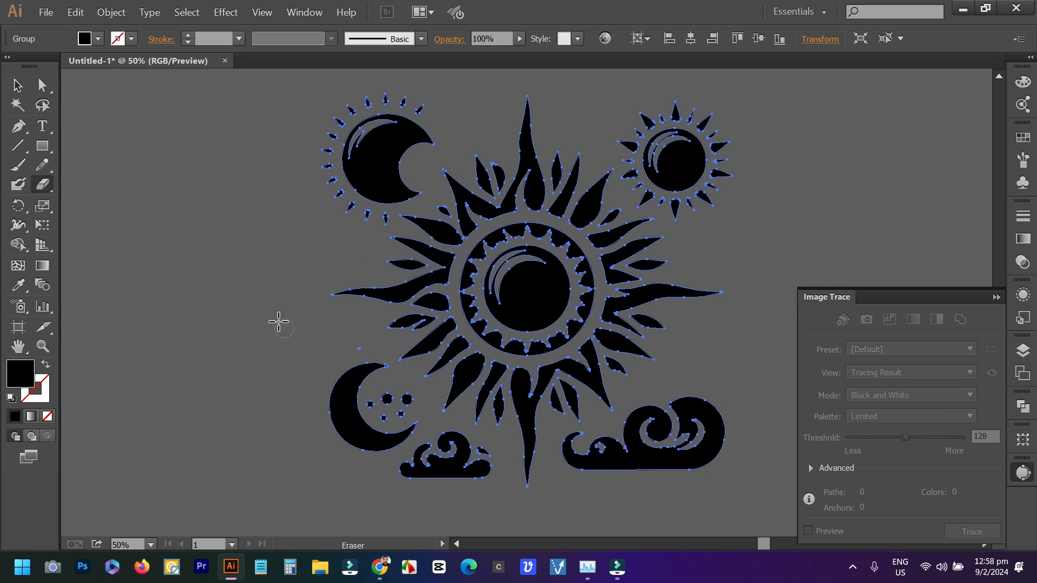
Erase the leftover speck above the dotted crescent moon and deselect the artwork
click(17, 85)
click(259, 178)
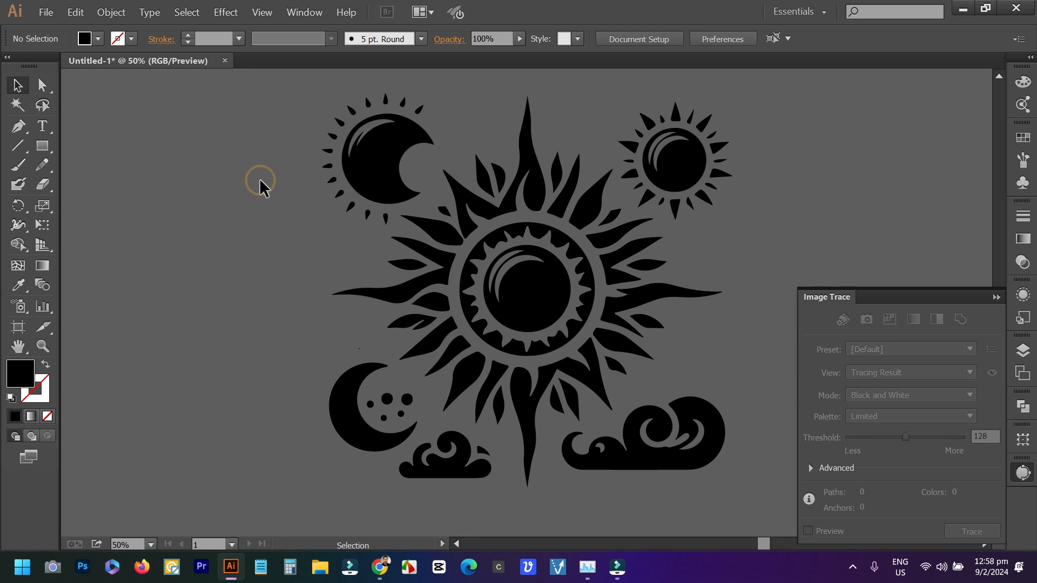
click(370, 363)
key(shift+e)
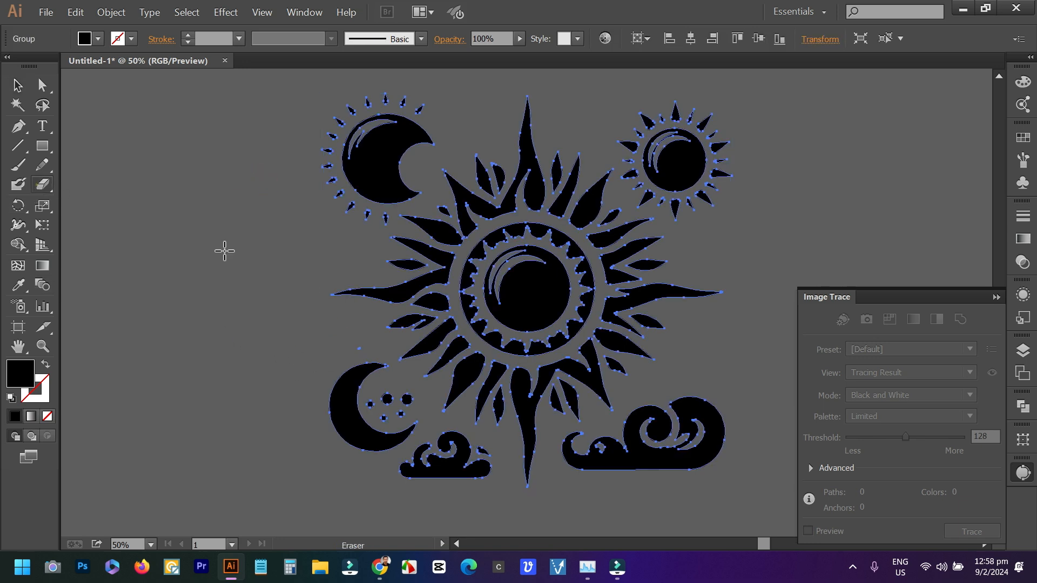
click(13, 84)
click(238, 190)
Draw three black five-pointed stars of different sizes and point lengths in the empty area left of the sun-with-moons artwork
click(44, 153)
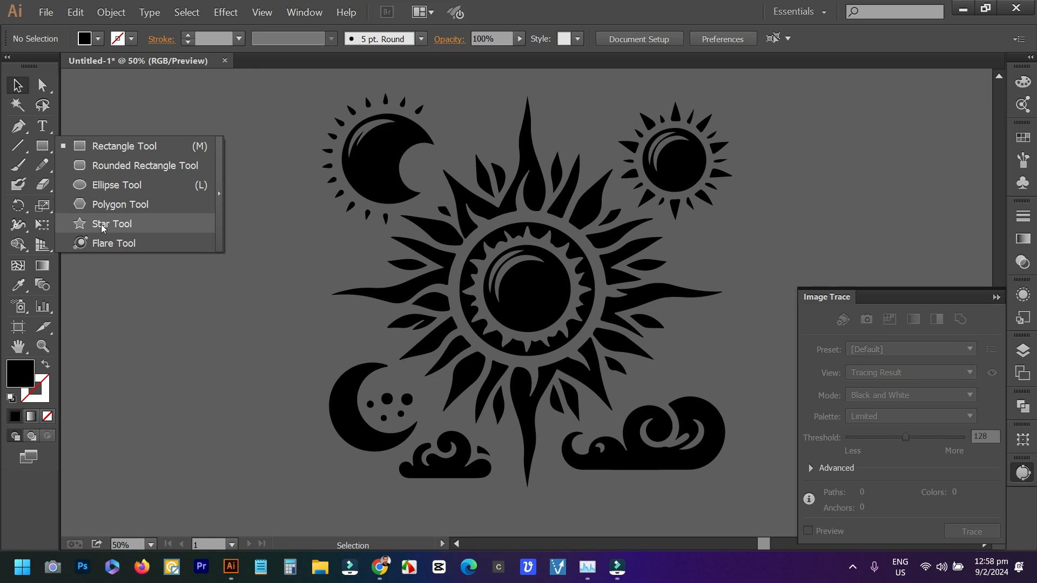
click(102, 225)
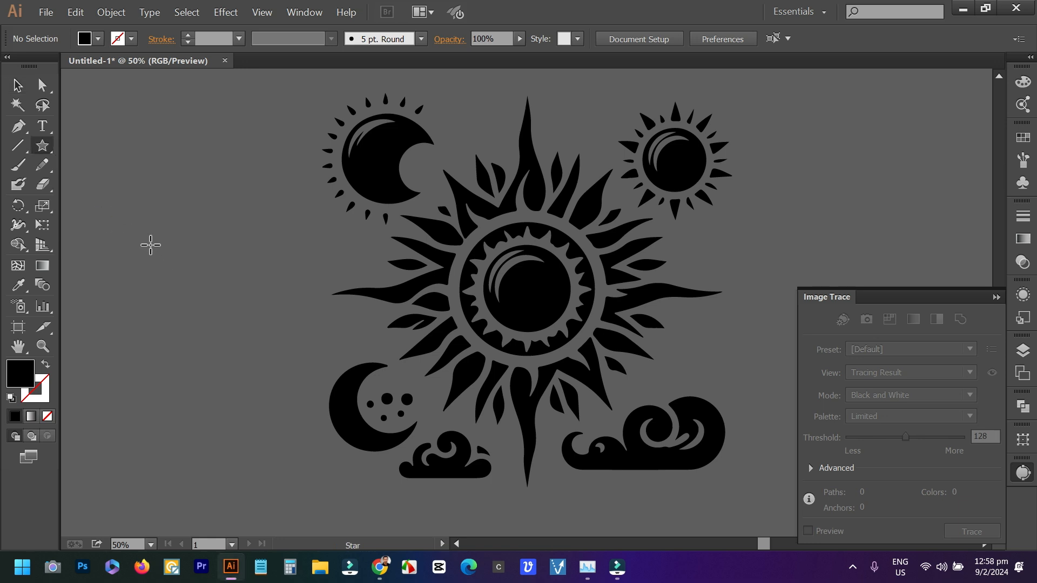
drag(142, 181, 188, 226)
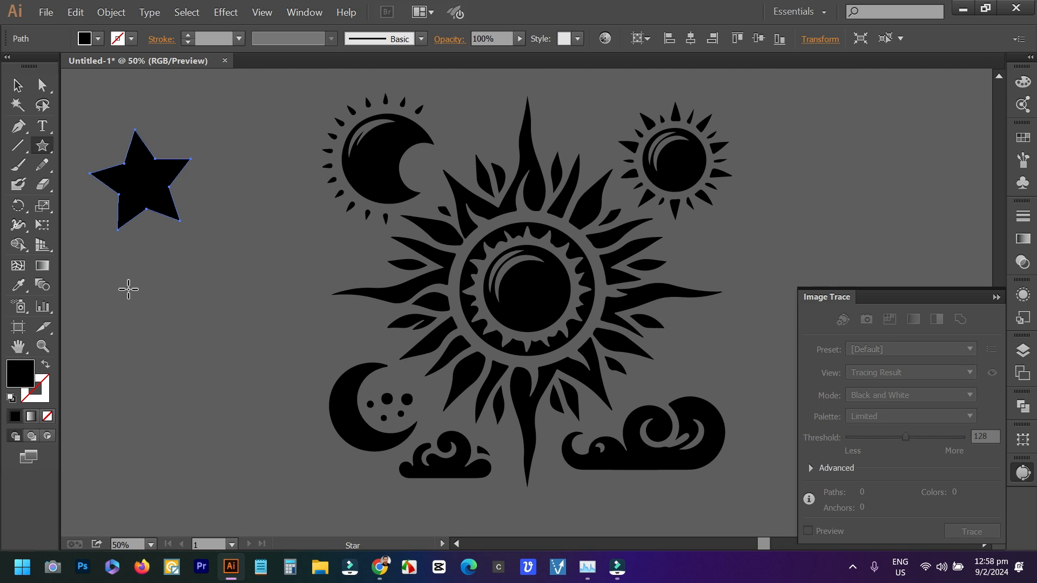
drag(145, 307, 213, 430)
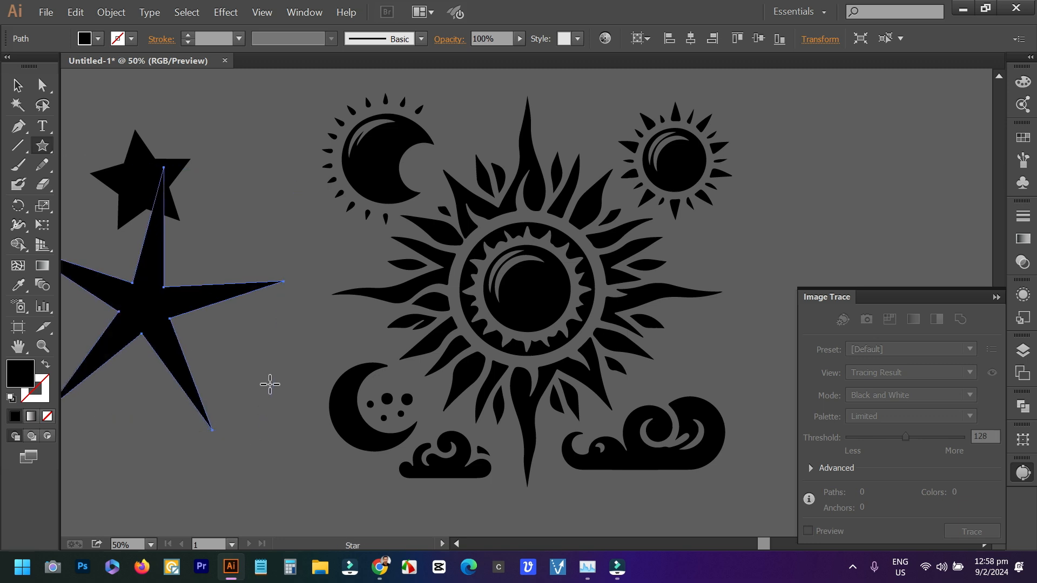
scroll(269, 385, up, 4)
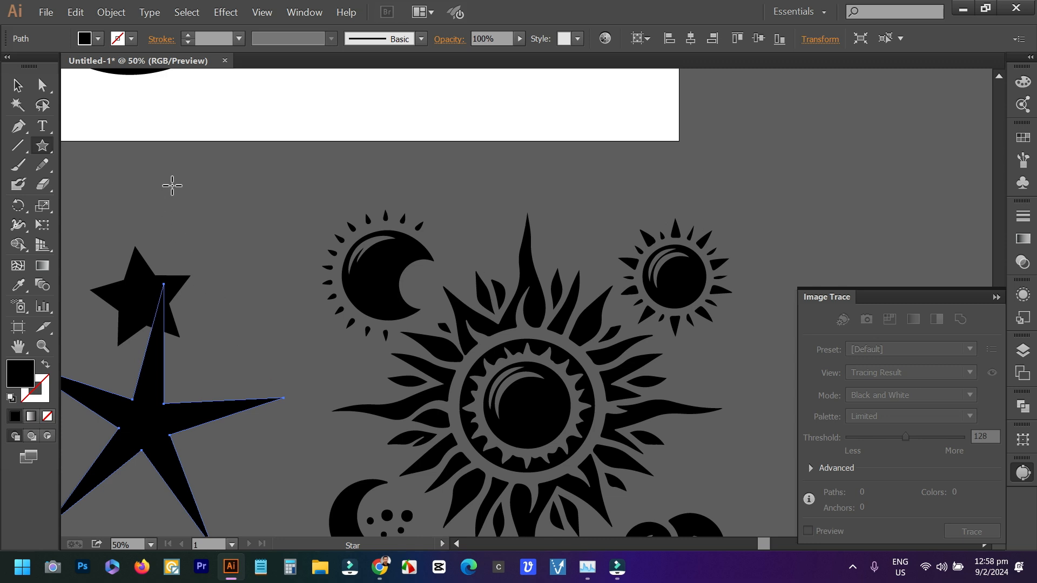
drag(175, 178, 206, 202)
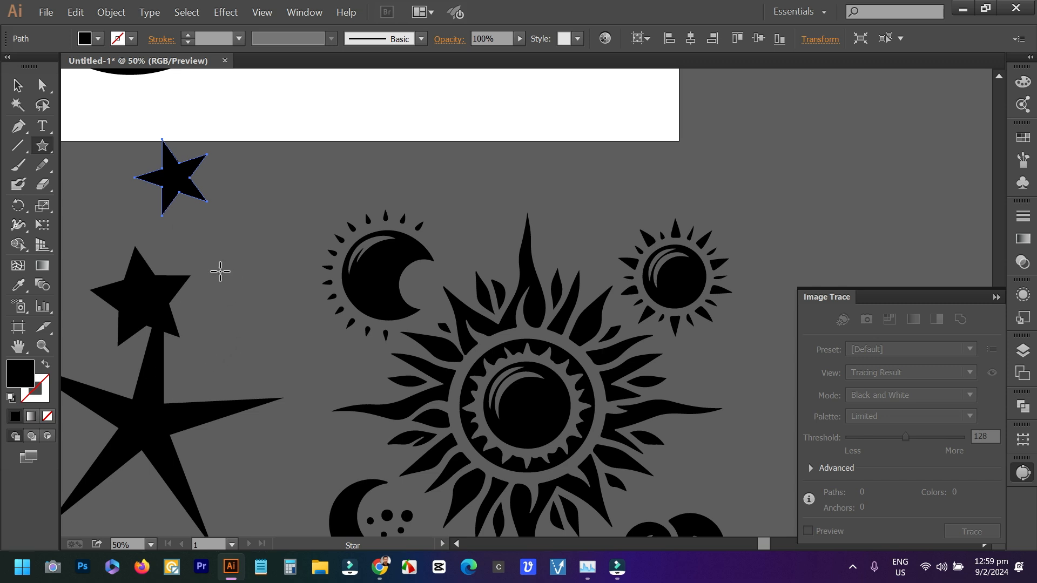
Delete the two larger stars beside the sun-with-moons artwork
click(18, 85)
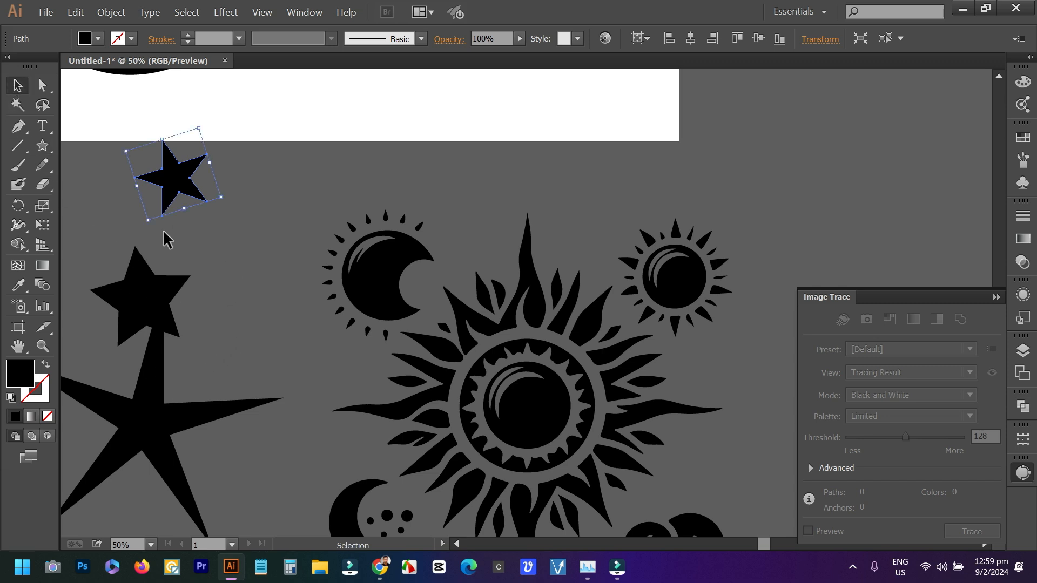
drag(88, 249, 170, 423)
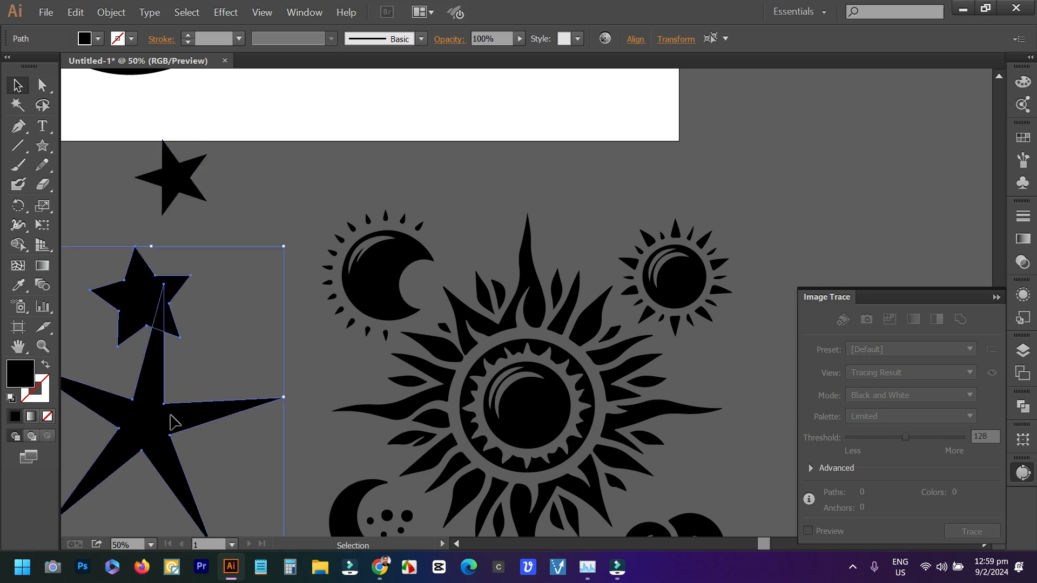
key(Delete)
Move the remaining star beside the large sun's upper-left rays and scale it down to match the artwork
drag(181, 201, 317, 366)
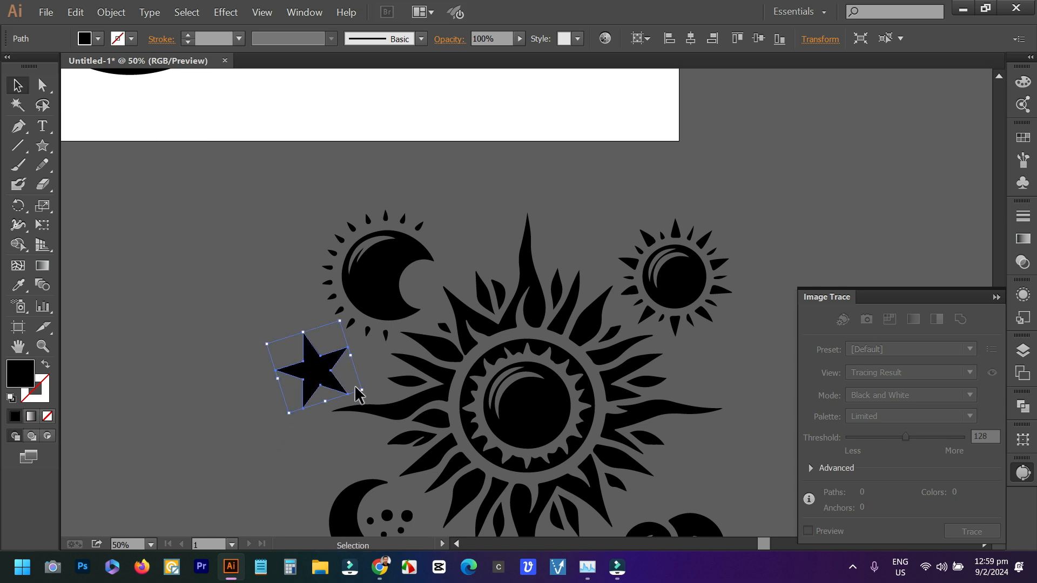
drag(364, 391, 335, 377)
click(354, 375)
scroll(324, 346, down, 3)
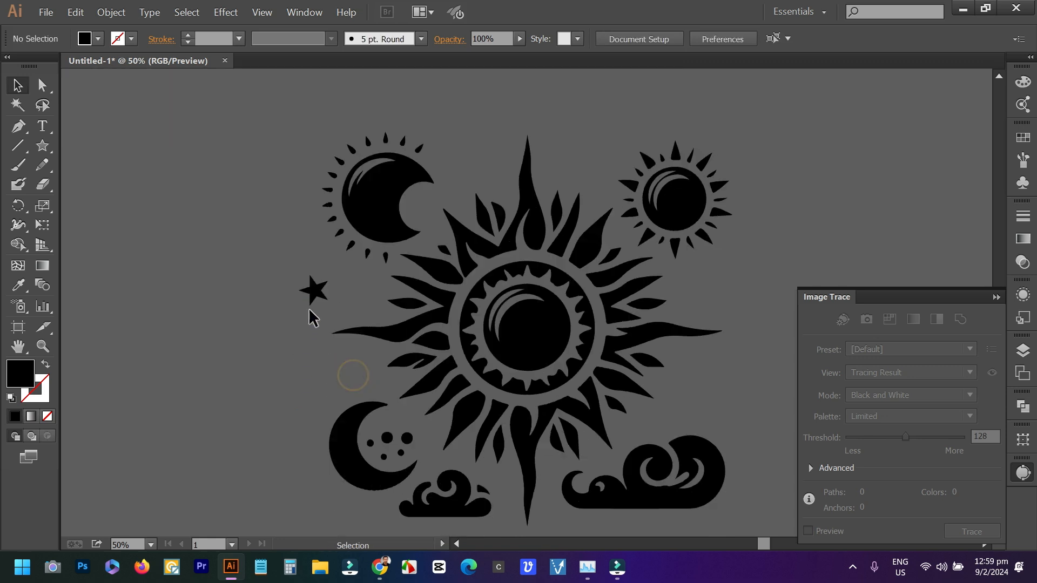
Distribute copies of the small star in the gaps around the large sun, making six stars in total
drag(317, 295, 716, 398)
click(565, 128)
click(751, 264)
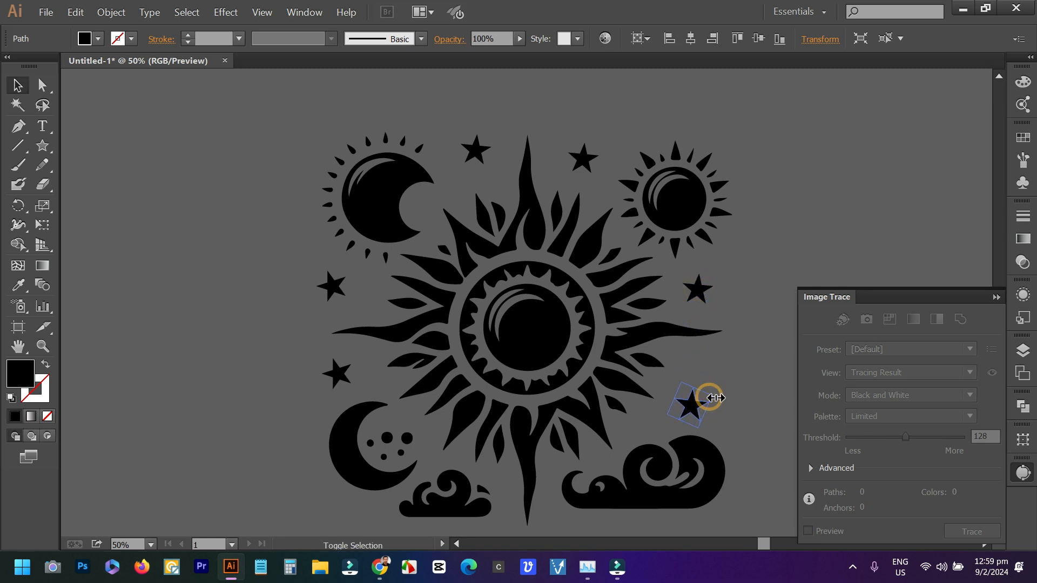
click(728, 367)
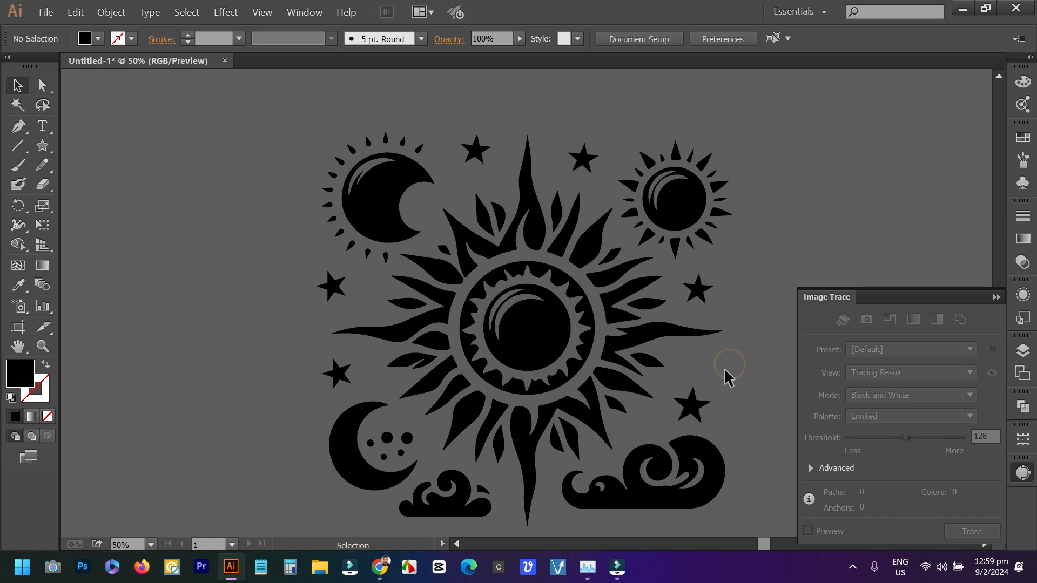
Group the sun-with-moons artwork with its six stars and move it down and to the left as one object
drag(666, 212, 386, 220)
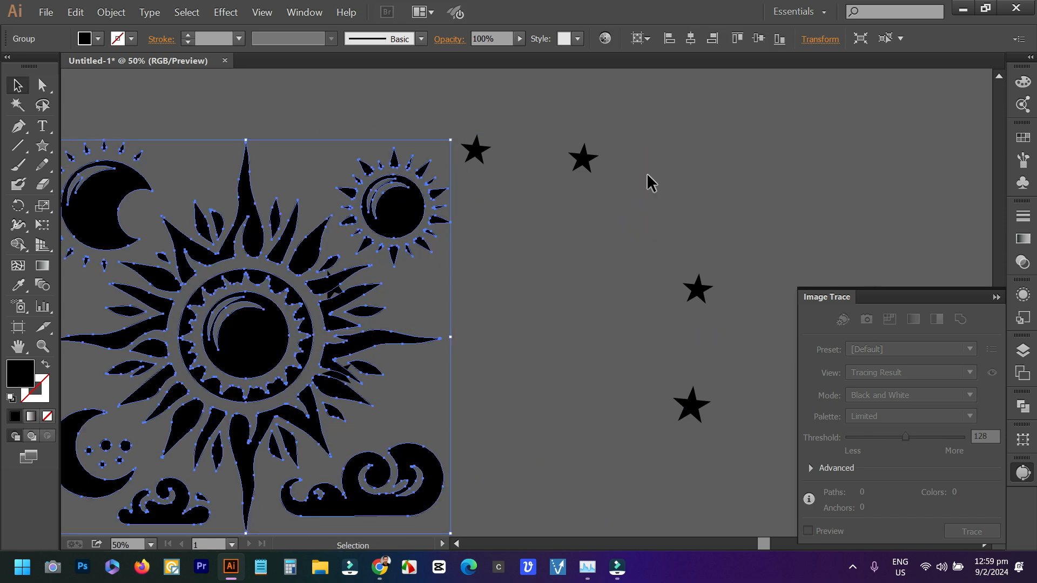
key(ctrl+z)
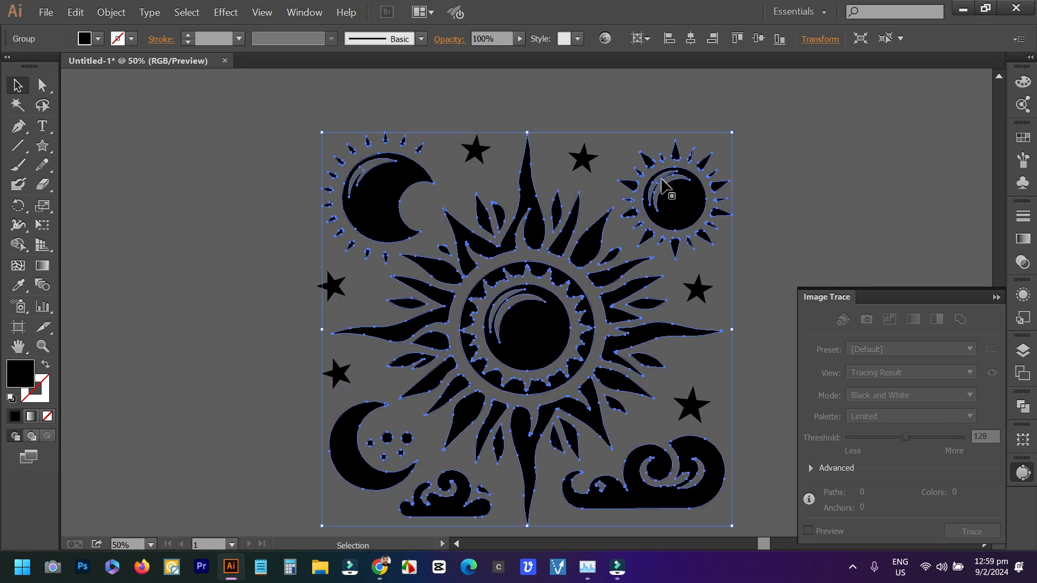
click(765, 202)
drag(271, 98, 711, 508)
right_click(560, 336)
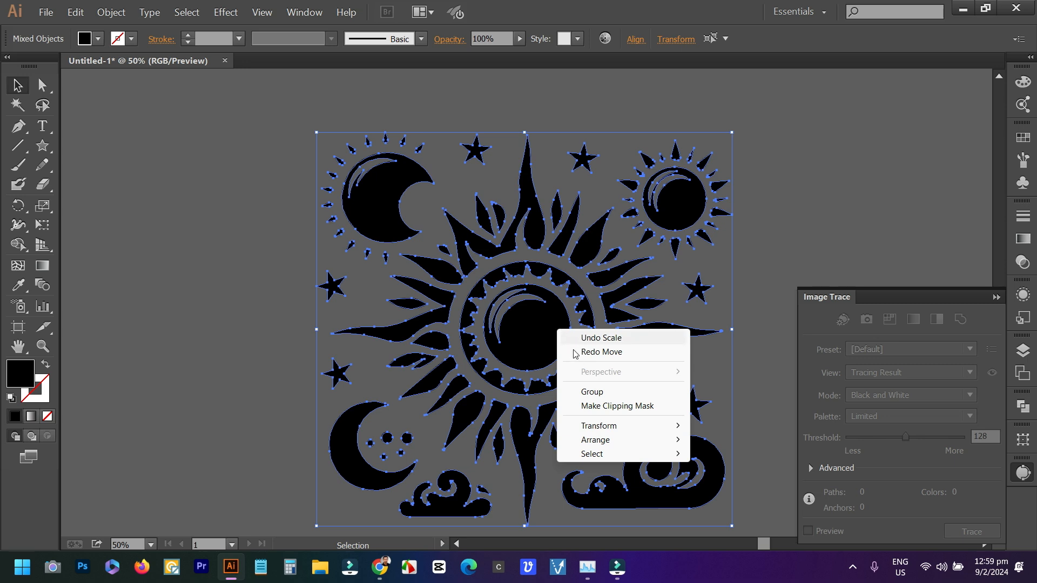
click(592, 392)
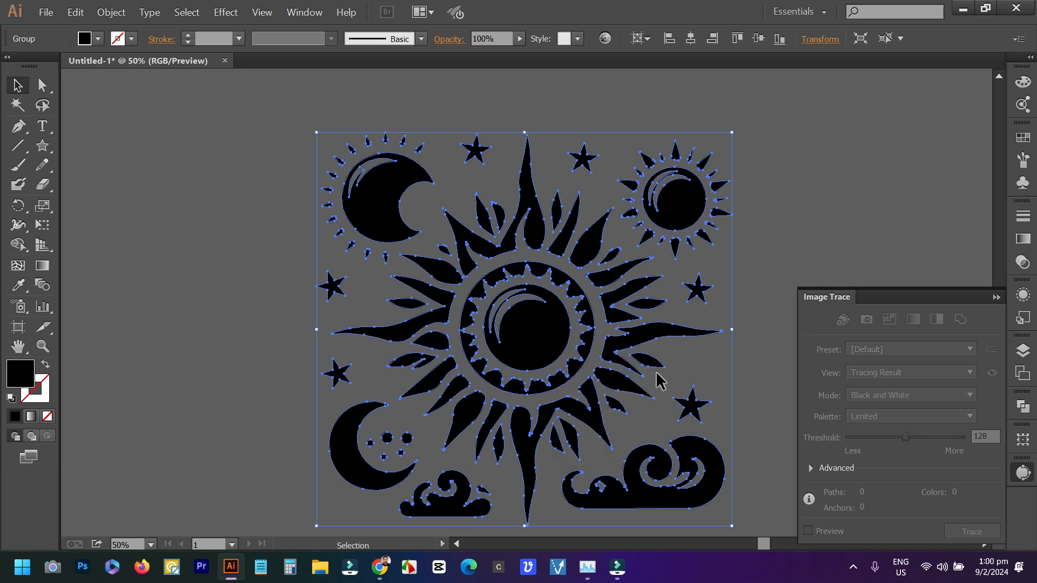
click(788, 236)
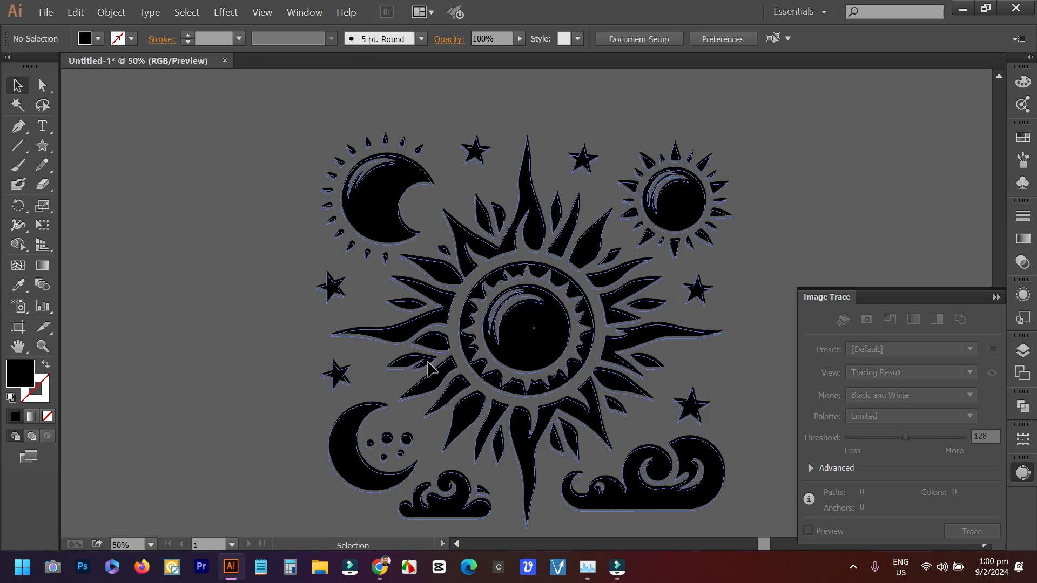
drag(534, 328, 354, 369)
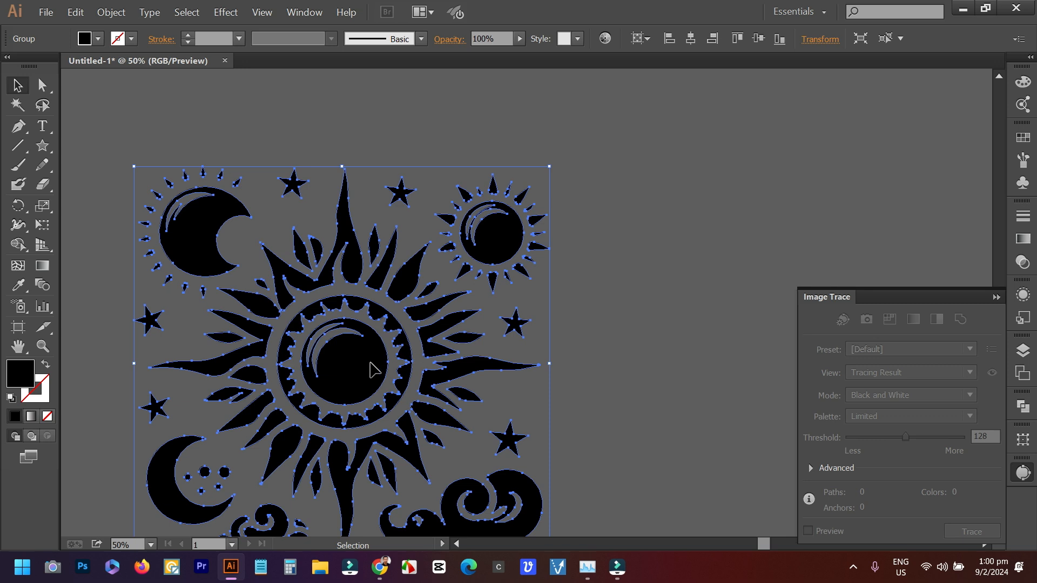
scroll(350, 385, down, 3)
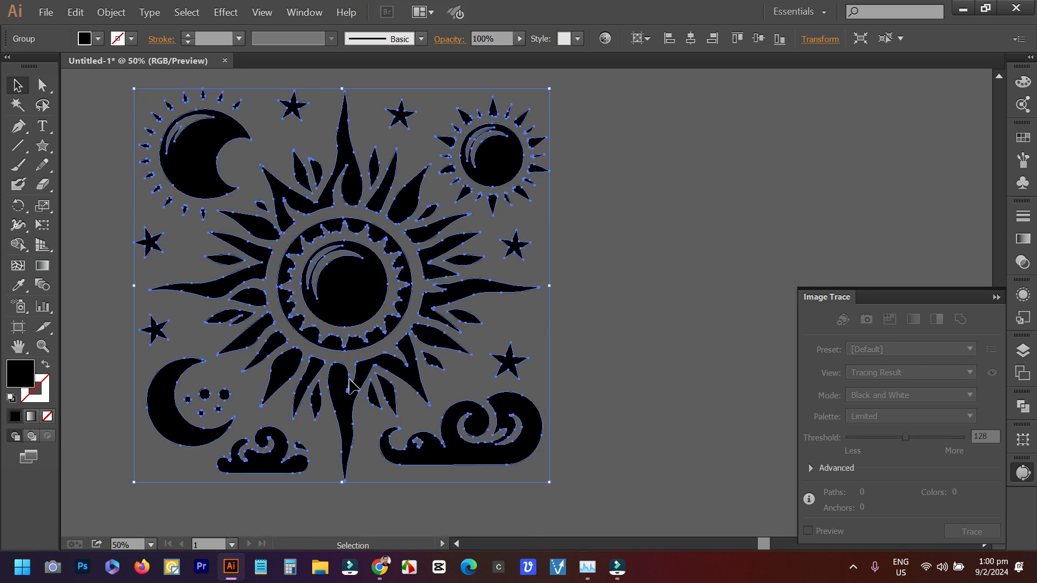
Try ungrouping the artwork from its stars, and ungroup the traced sun drawing into individual pieces as well
right_click(348, 299)
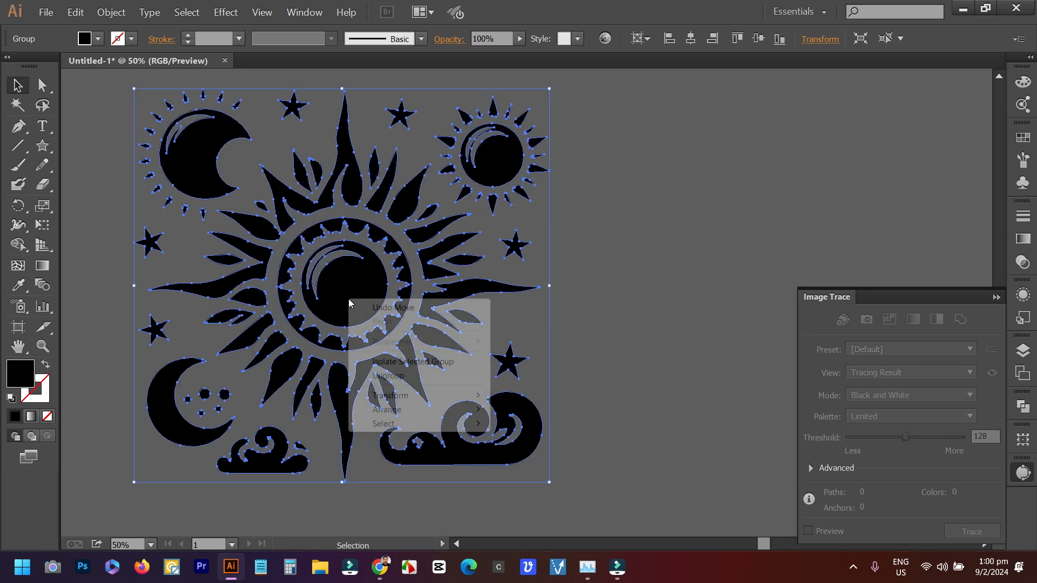
click(397, 377)
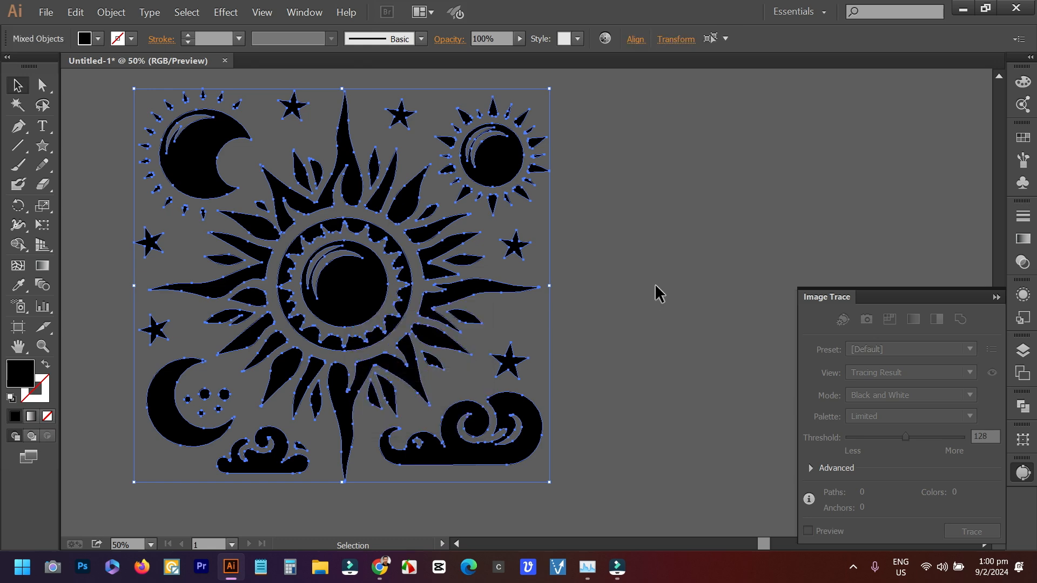
click(653, 285)
drag(367, 286, 377, 352)
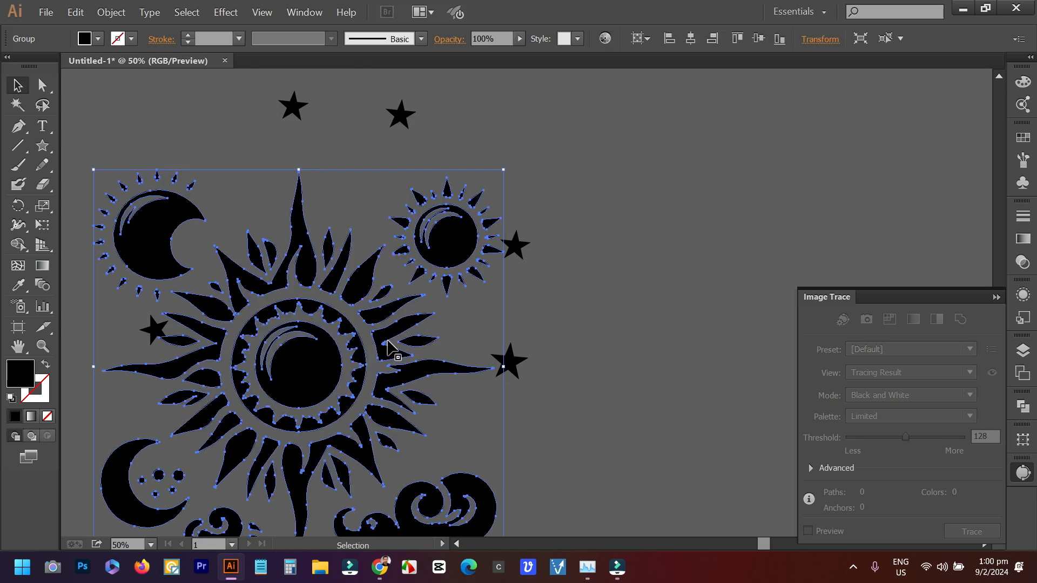
right_click(333, 342)
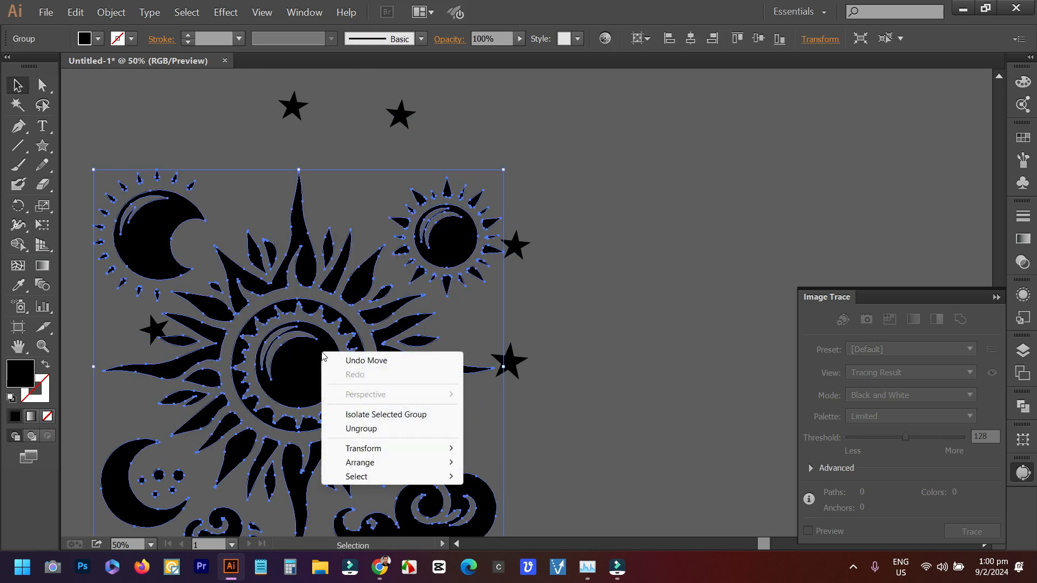
click(359, 429)
click(559, 363)
Try pulling the large sun's centre, one of its rays and the small sun's disc out of the ungrouped drawing
drag(308, 364, 269, 426)
click(371, 312)
drag(469, 324, 491, 322)
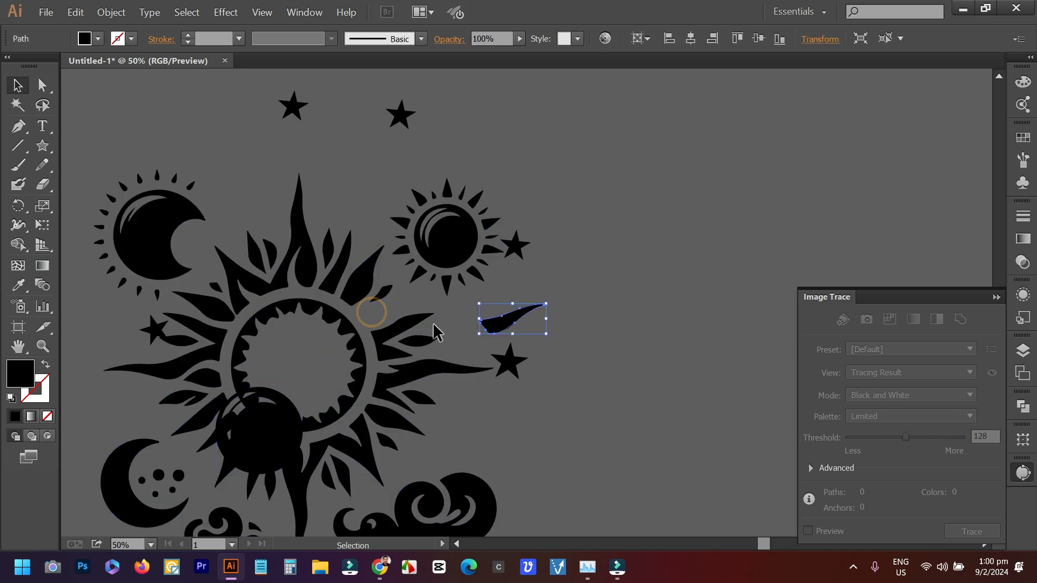
drag(442, 247, 300, 315)
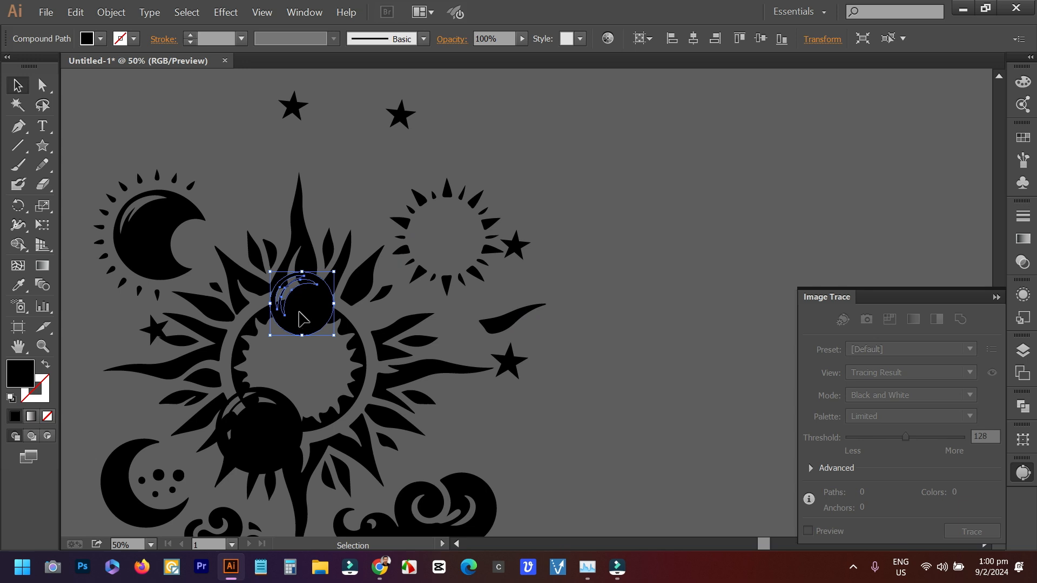
Undo the moved pieces and the ungrouping back to the single sun-with-stars group, and deselect it
key(ctrl+z)
key(ctrl+z)
key(ctrl+z)
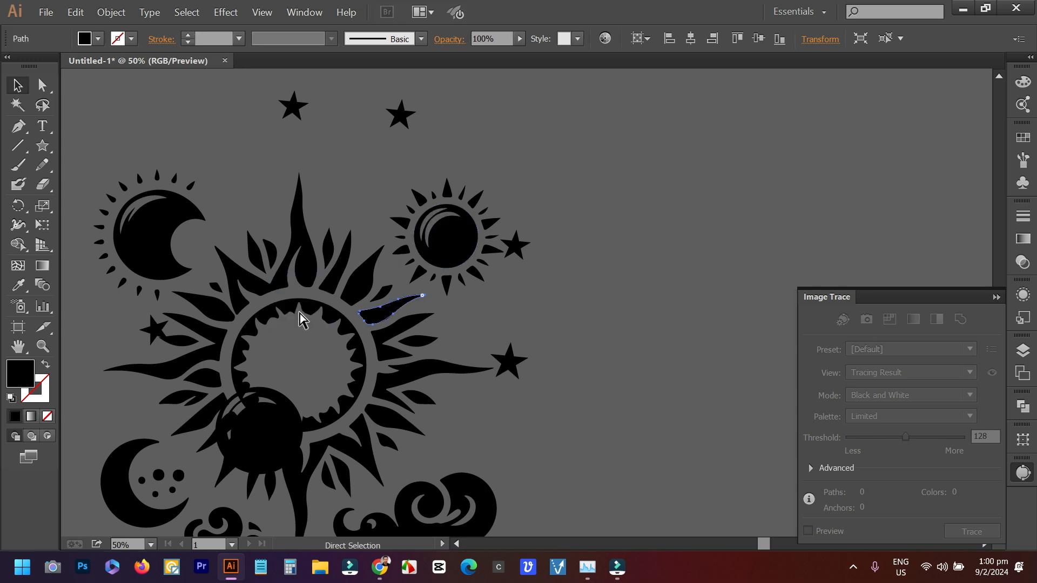
key(ctrl+z)
key(ctrl+z)
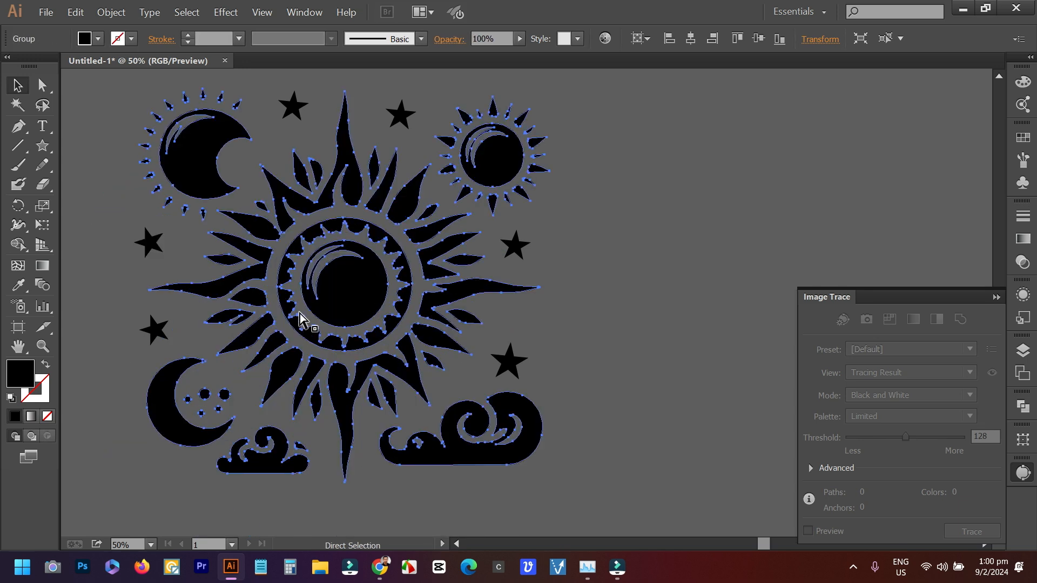
key(ctrl+z)
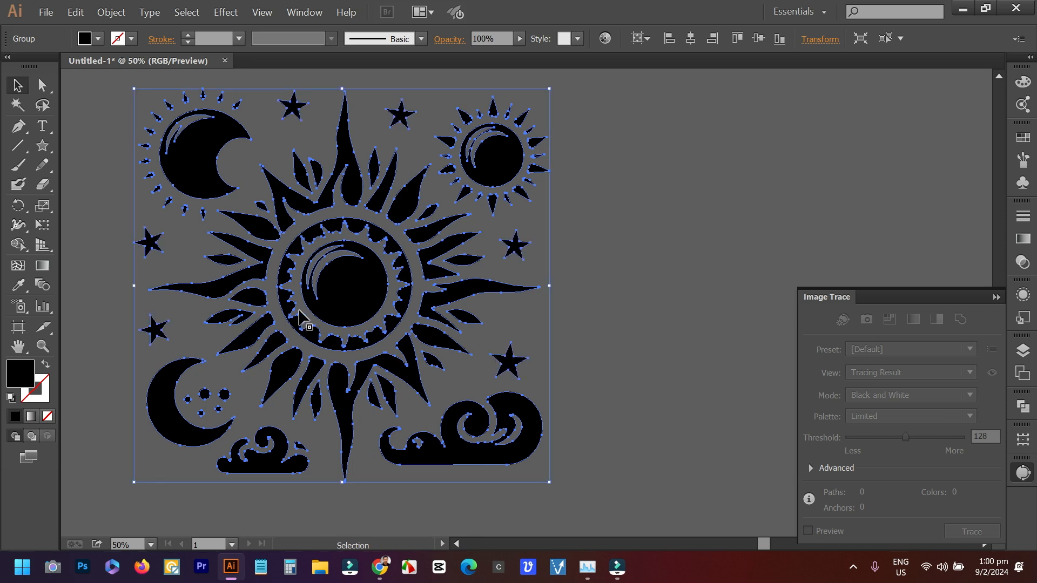
click(634, 289)
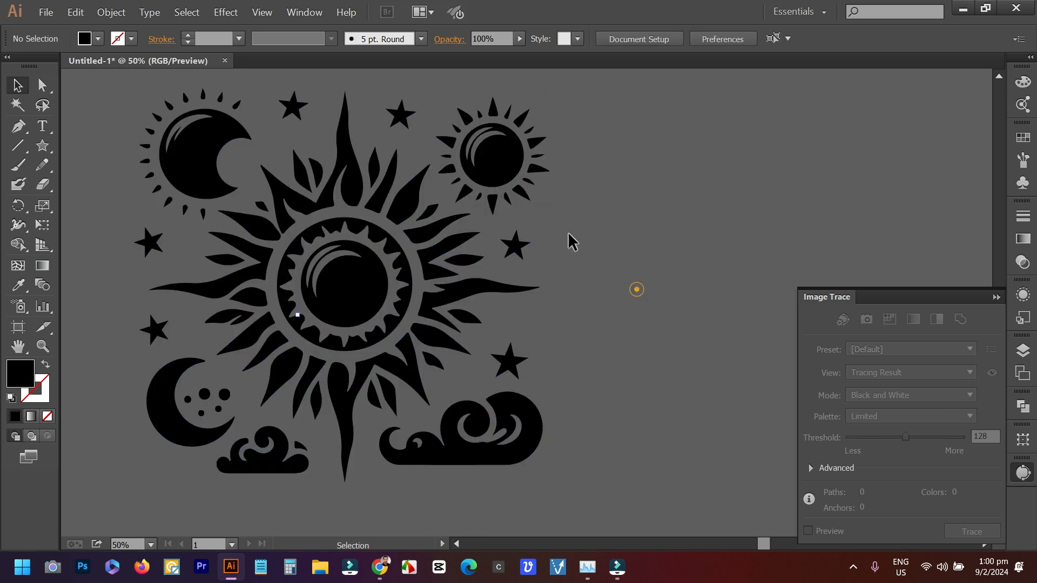
Move the sun-with-moons group to the free place in the artboard's upper row and scale it down to fit
click(507, 166)
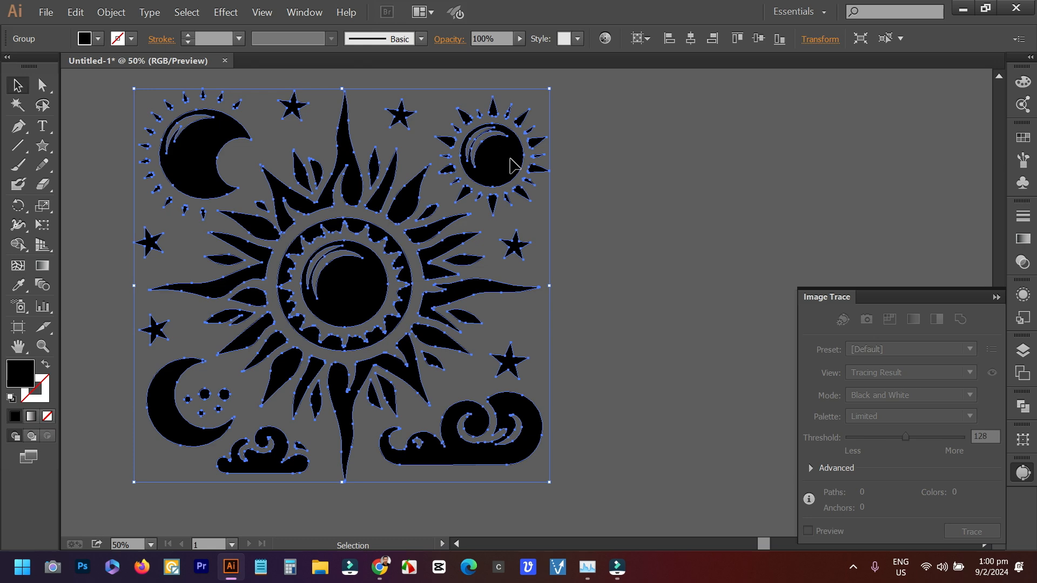
scroll(516, 166, down, 3)
drag(394, 236, 485, 426)
drag(593, 238, 589, 157)
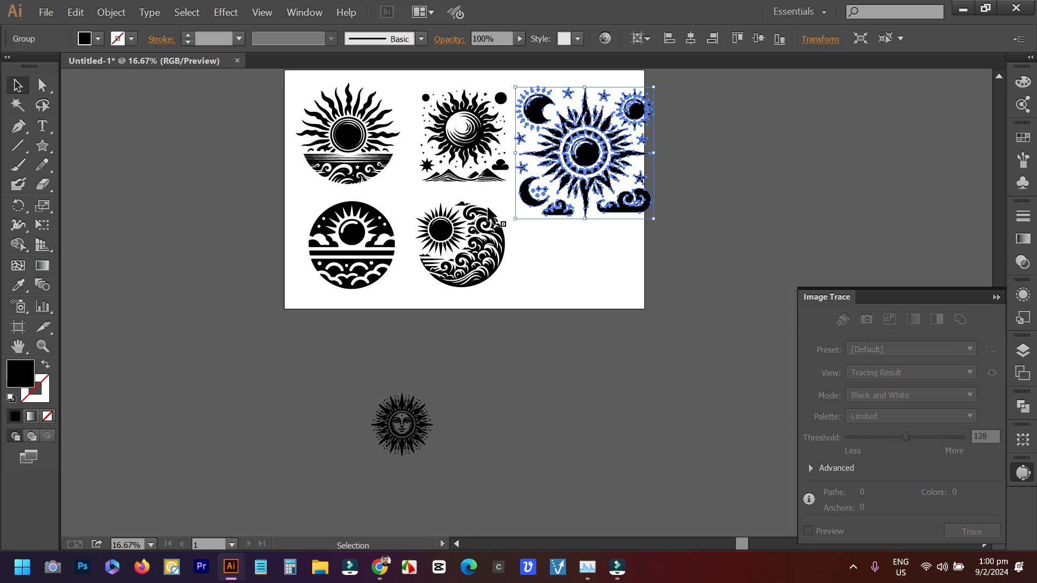
drag(656, 220, 624, 202)
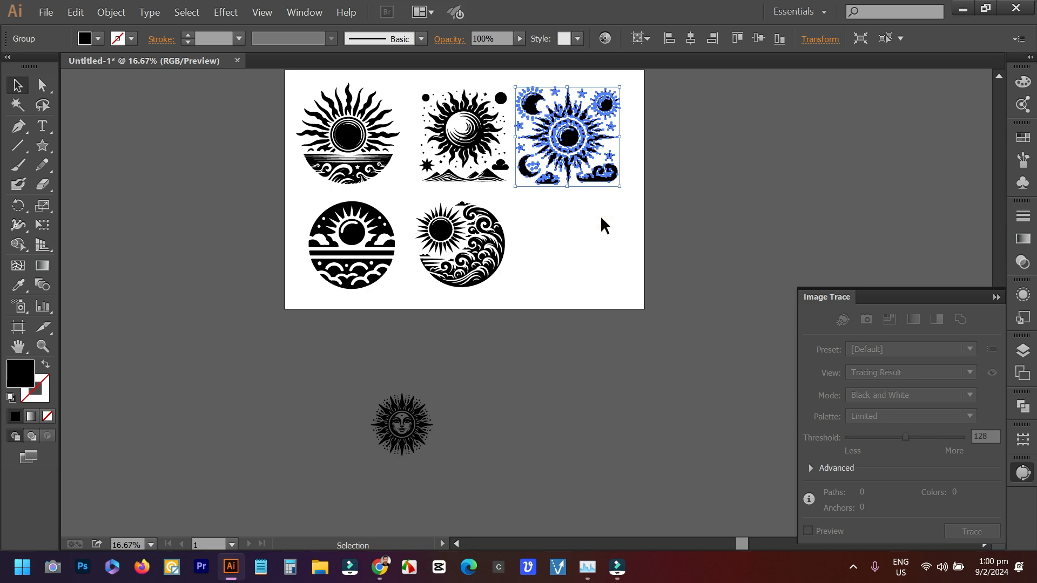
click(600, 218)
Shift the sun-with-moons group slightly right and down within the upper row and deselect it
scroll(572, 202, up, 2)
scroll(594, 269, up, 2)
scroll(595, 271, down, 2)
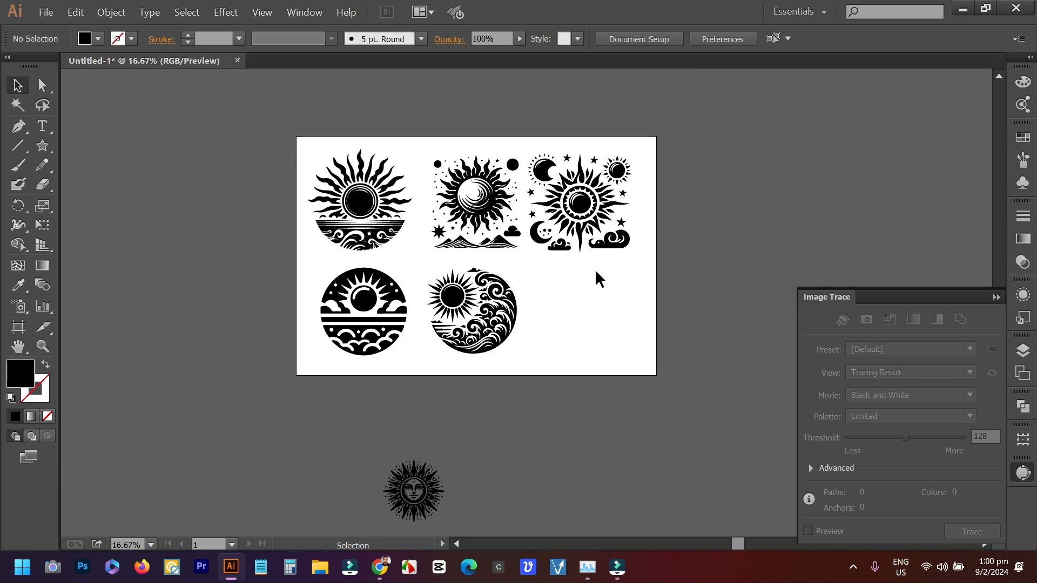
drag(582, 210, 592, 214)
click(743, 259)
Place the sun-face artwork in the artboard's empty lower-right space, enlarged to match its neighbours and centred in its row
drag(426, 492, 630, 389)
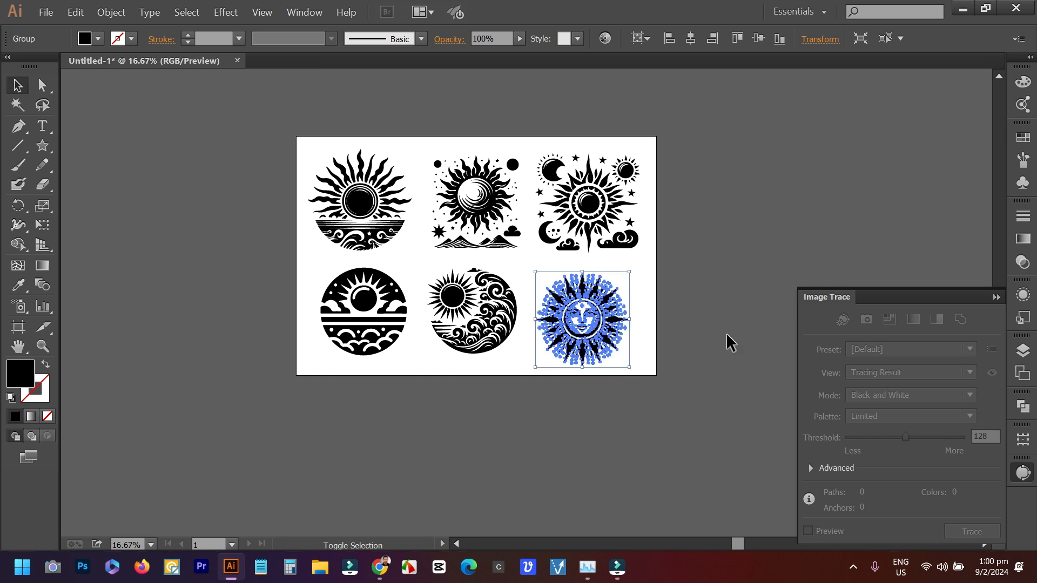
click(722, 331)
key(ctrl+equal)
drag(641, 295, 702, 345)
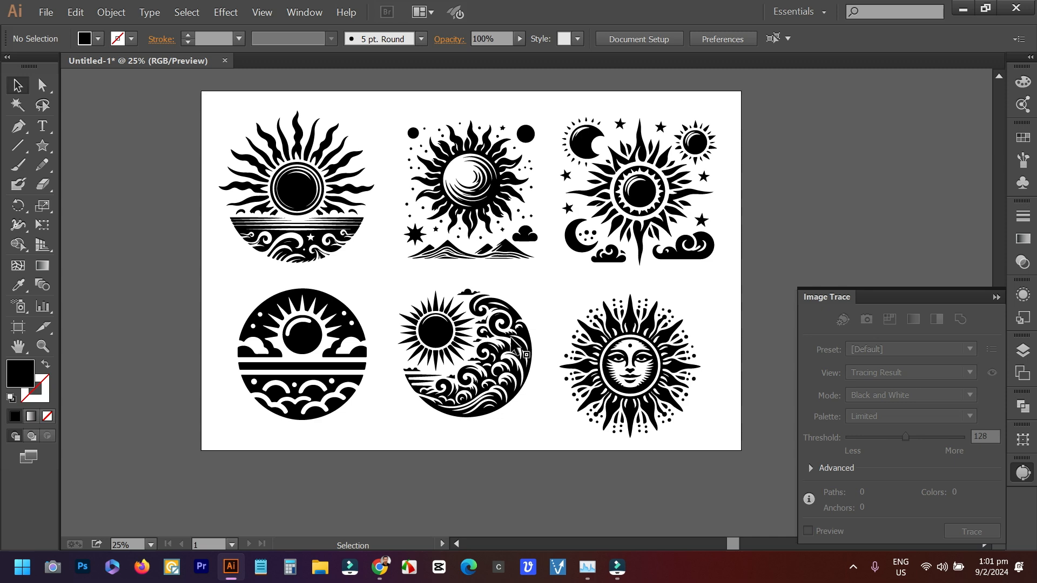
drag(647, 372, 642, 357)
click(717, 354)
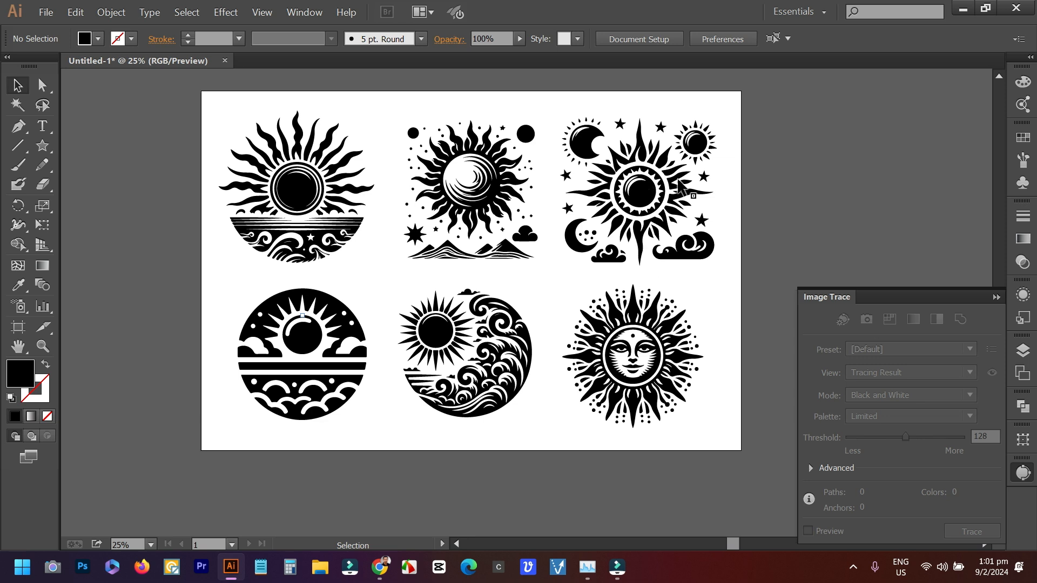
Scale the sun-with-moons group down slightly from its lower-right corner and deselect it
click(699, 250)
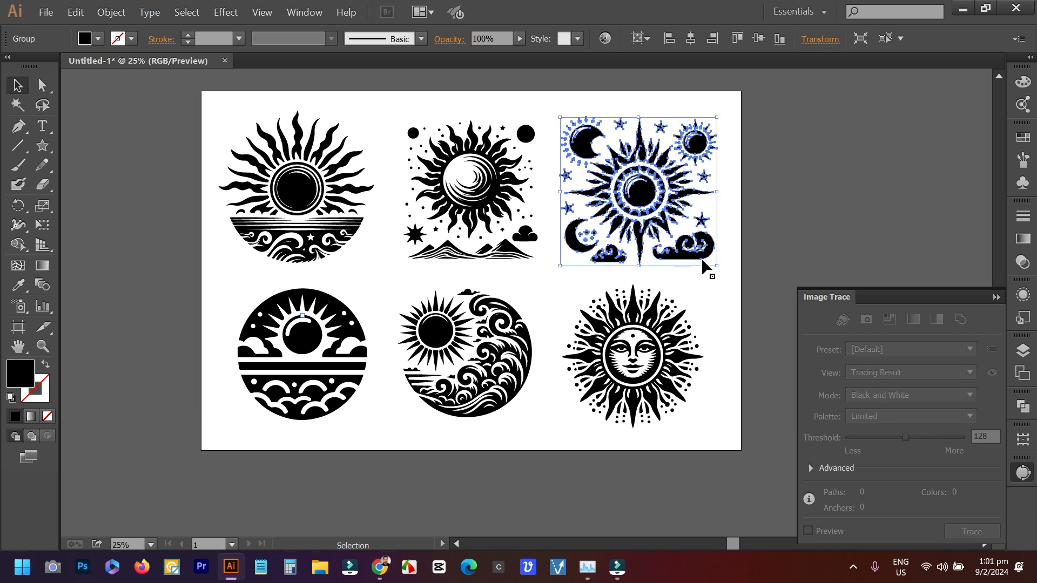
click(709, 260)
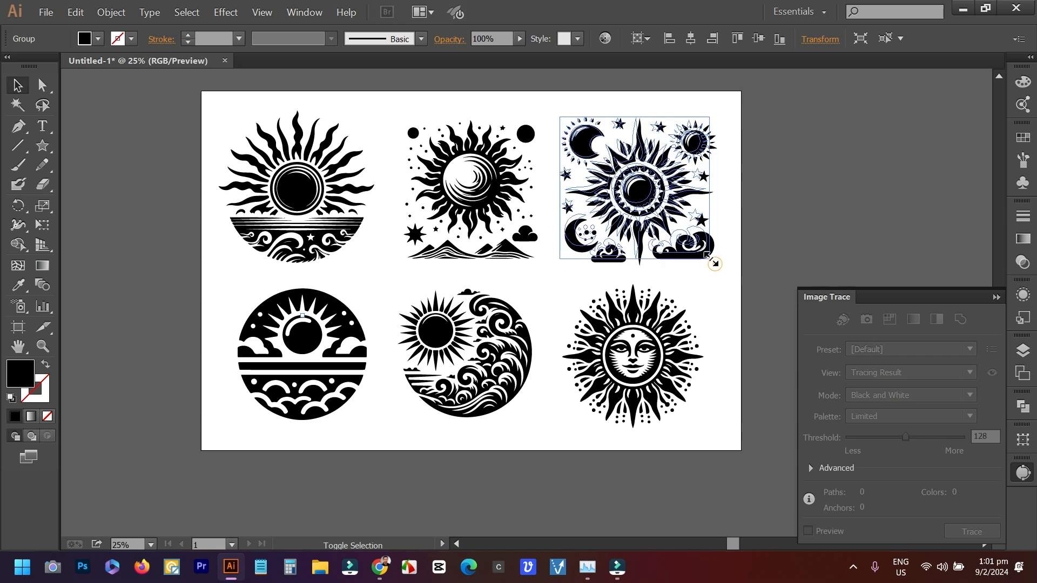
click(718, 271)
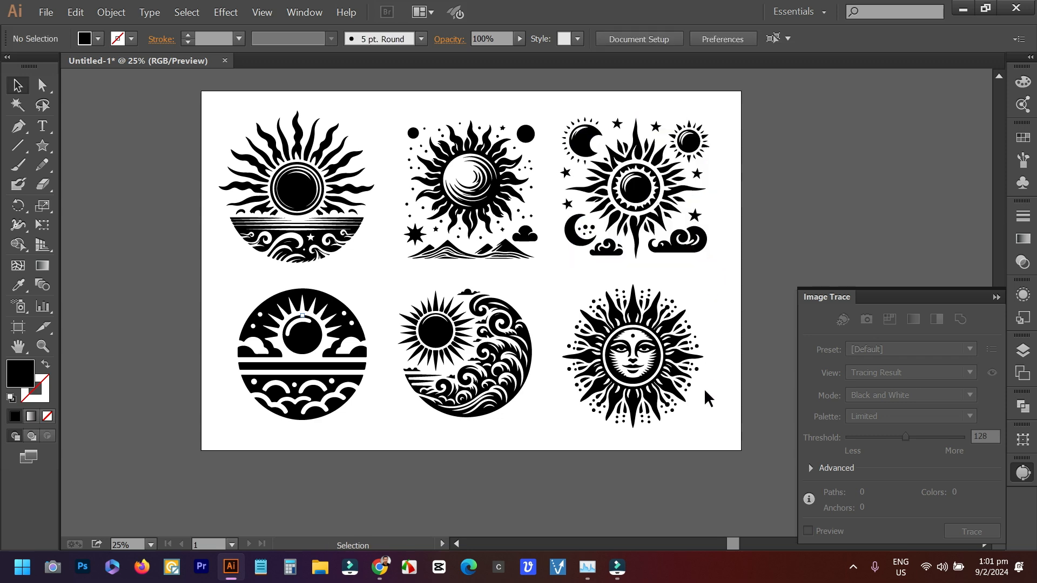
Align the three lower-row designs to a common vertical centre and move them back into the artboard's lower half
drag(702, 399, 246, 323)
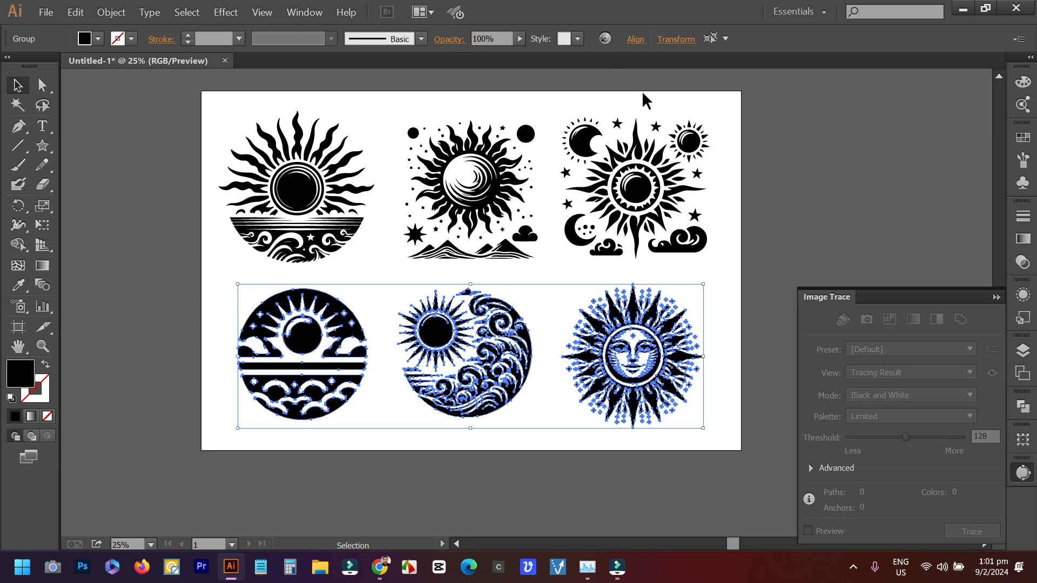
click(636, 40)
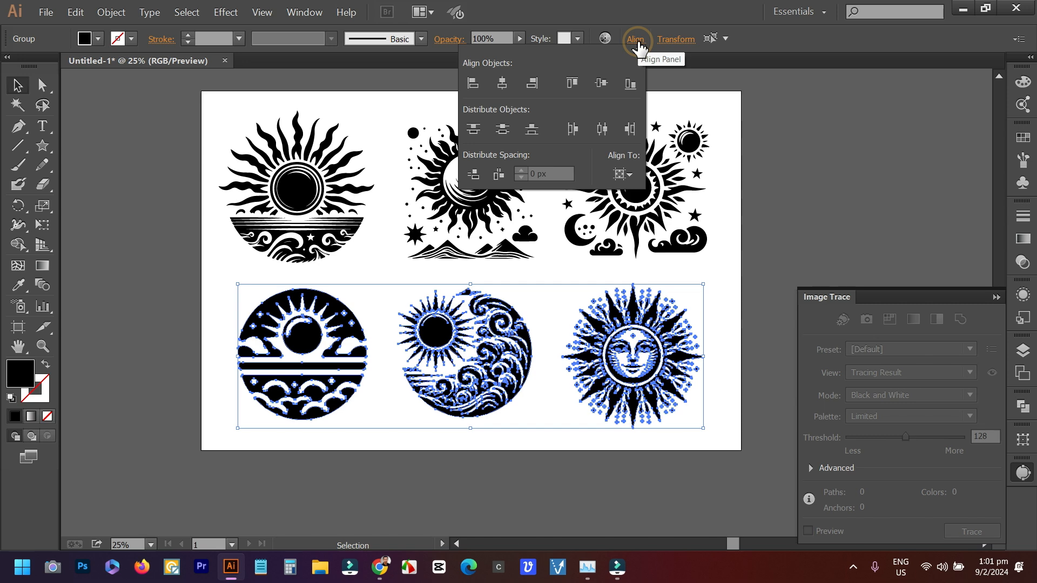
click(602, 83)
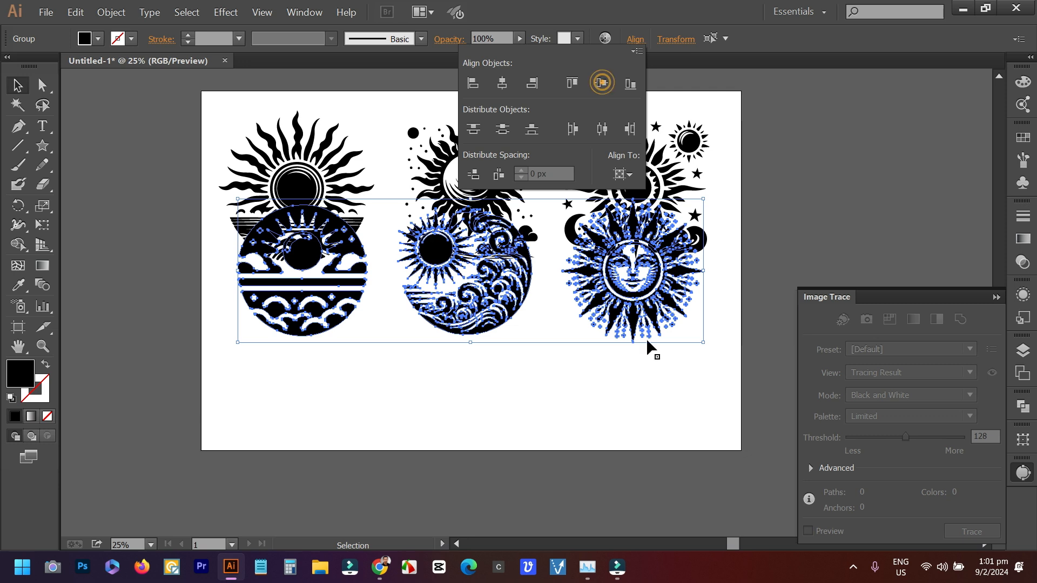
click(631, 309)
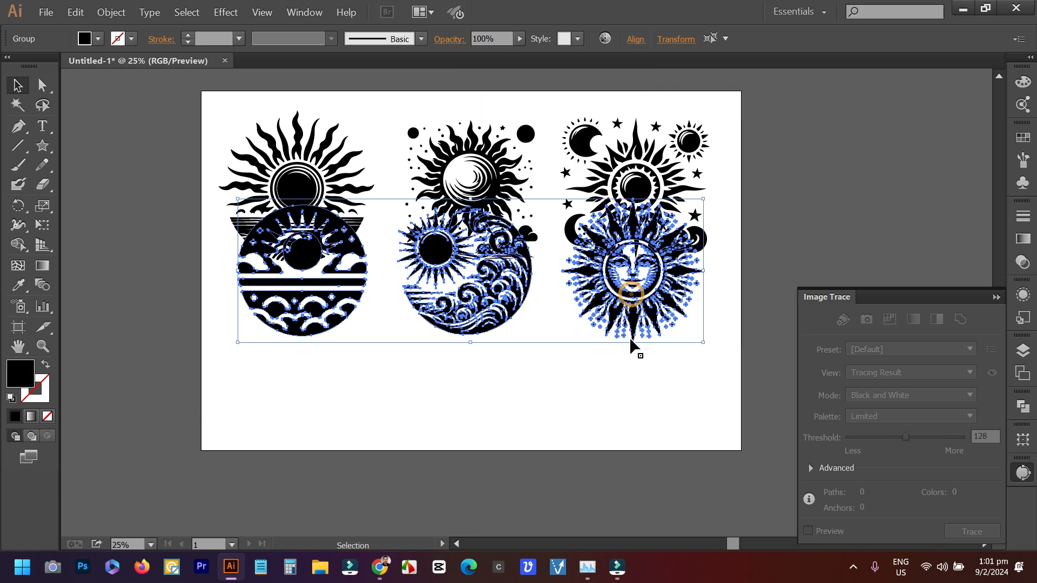
drag(632, 323, 633, 411)
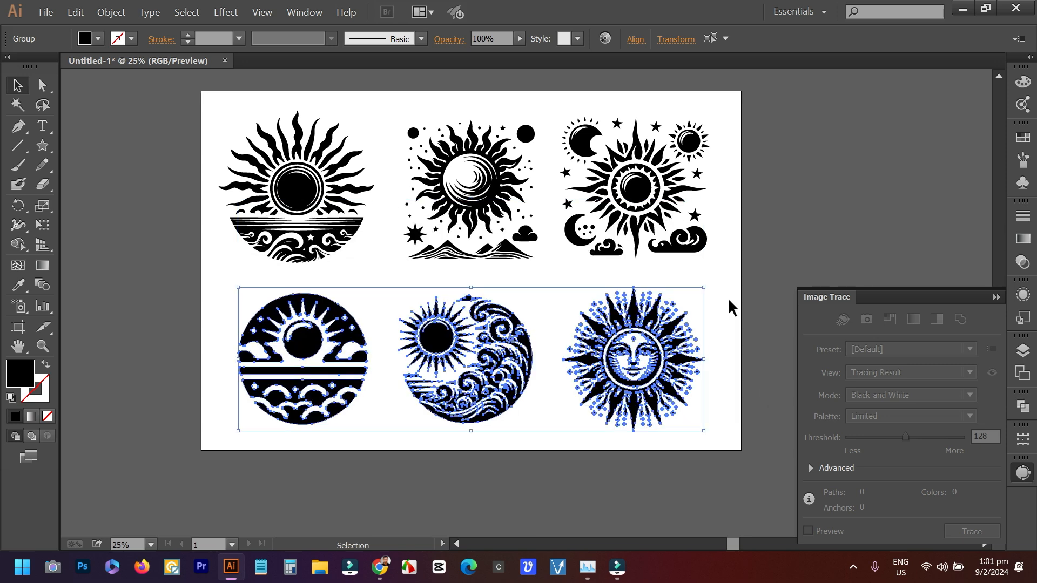
click(731, 294)
Align the three upper-row designs to a common vertical centre and move them back into the artboard's upper half
drag(729, 250, 251, 112)
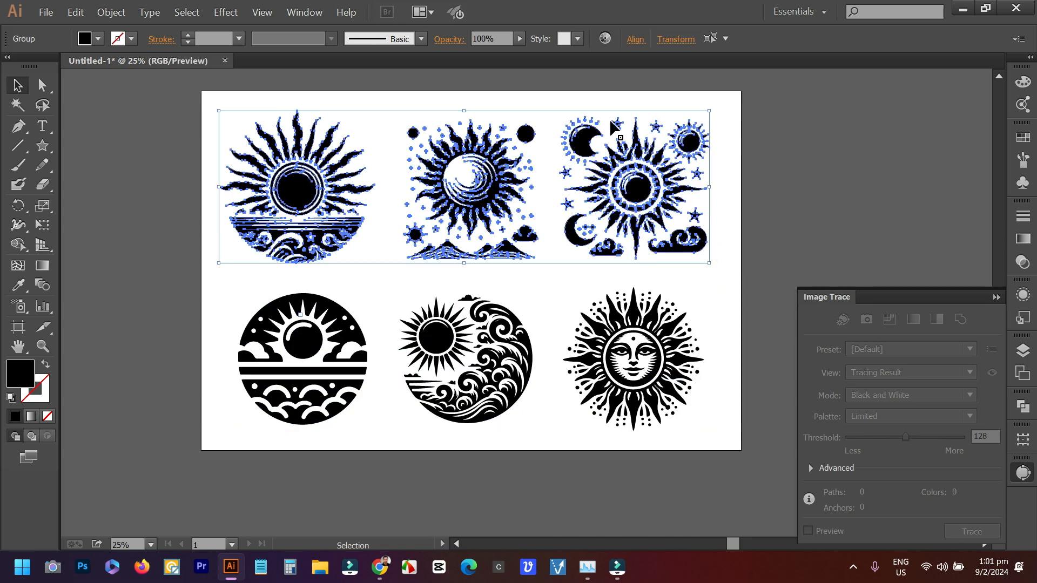
click(635, 39)
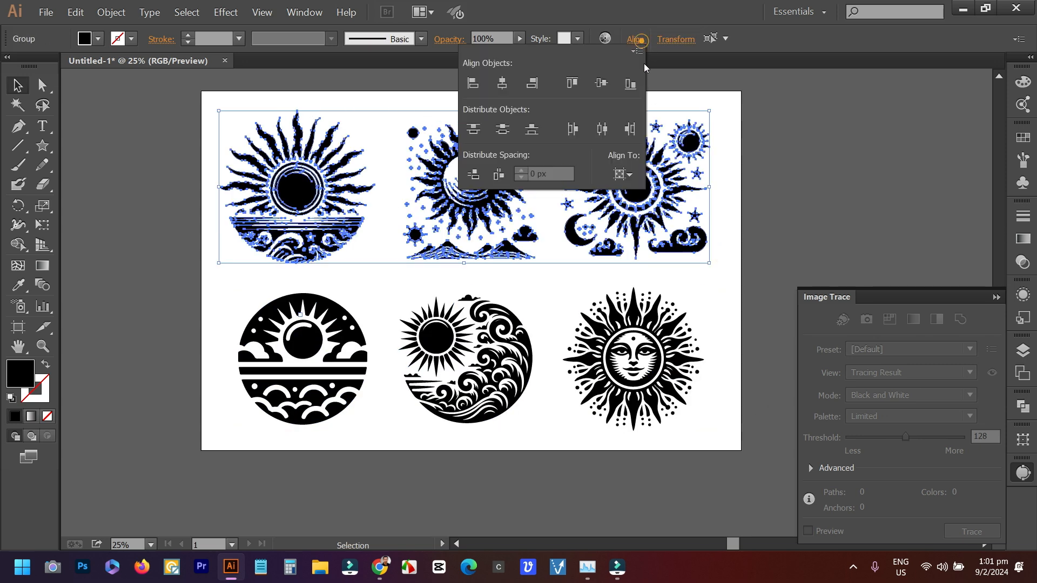
click(599, 84)
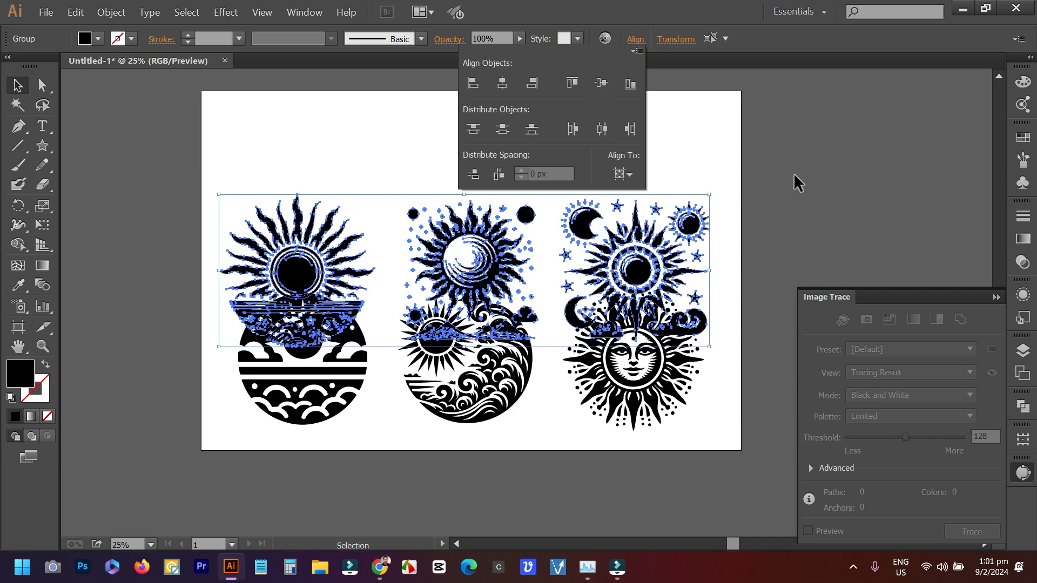
click(631, 47)
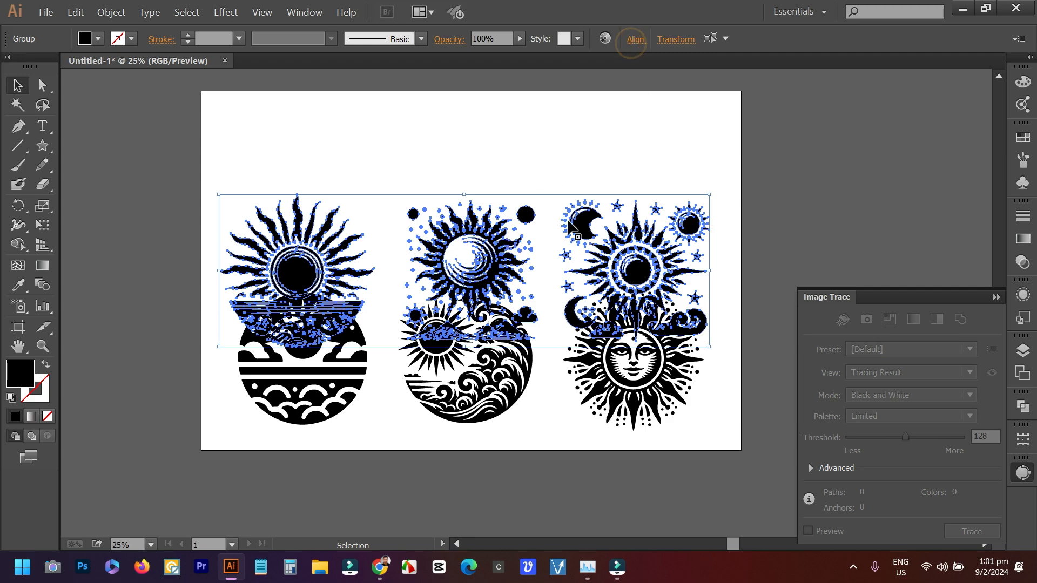
drag(528, 215, 530, 134)
click(802, 186)
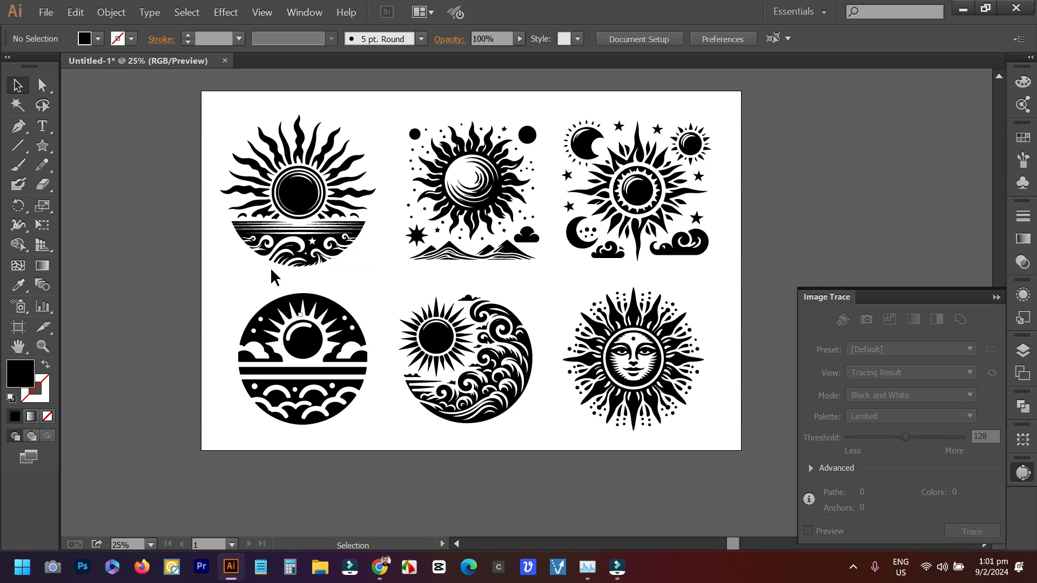
Shift all six designs together slightly to the right so they sit centred on the artboard, and deselect them
mouse_move(204, 100)
mouse_down()
mouse_move(376, 156)
mouse_move(701, 406)
mouse_up()
drag(679, 249, 686, 248)
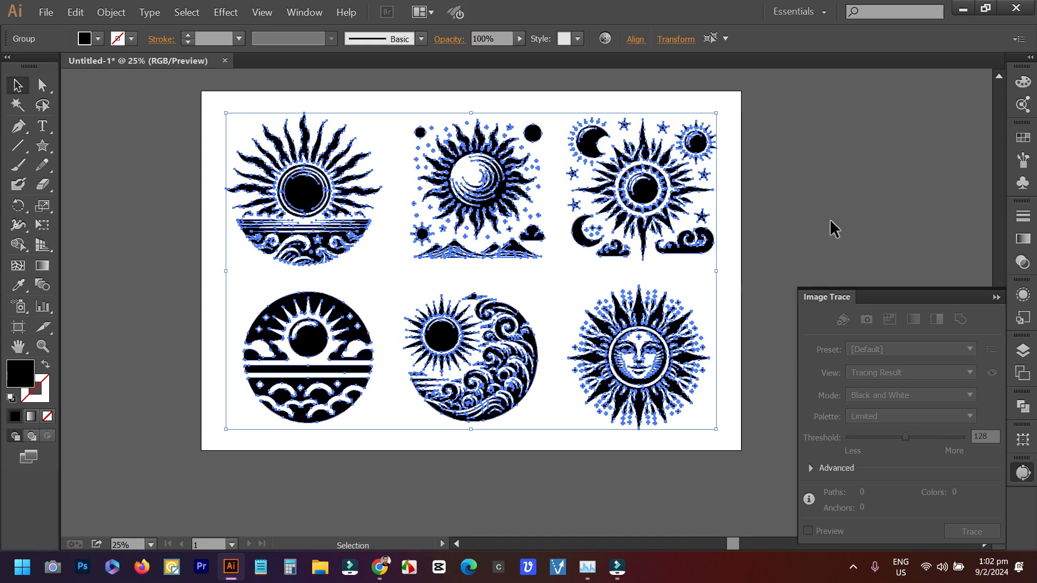
click(790, 200)
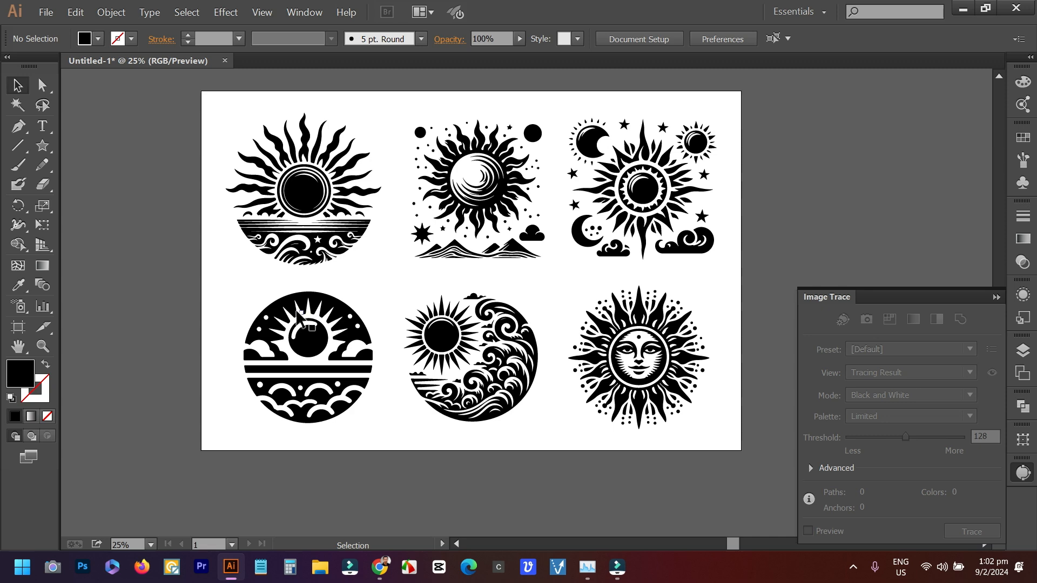
Collapse the Image Trace panel and leave all the artwork deselected
click(302, 322)
click(380, 289)
scroll(215, 289, down, 4)
scroll(213, 290, up, 5)
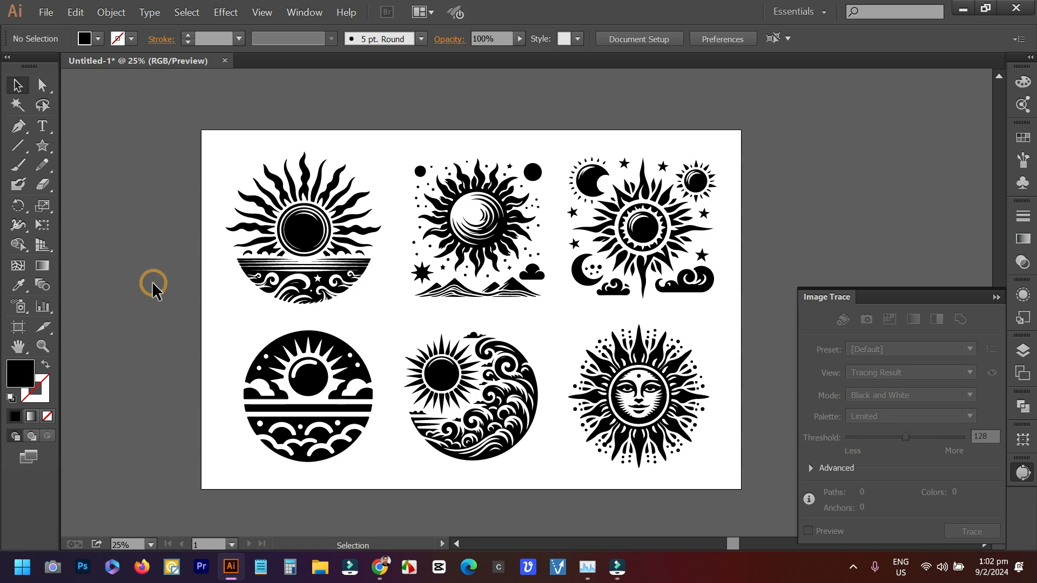
click(994, 299)
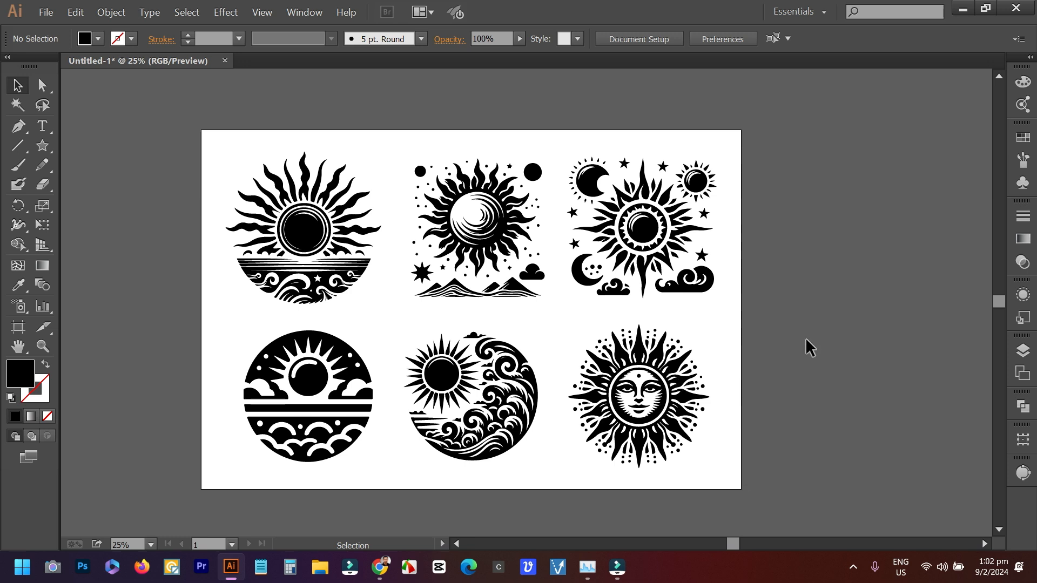
drag(161, 120, 752, 416)
click(775, 394)
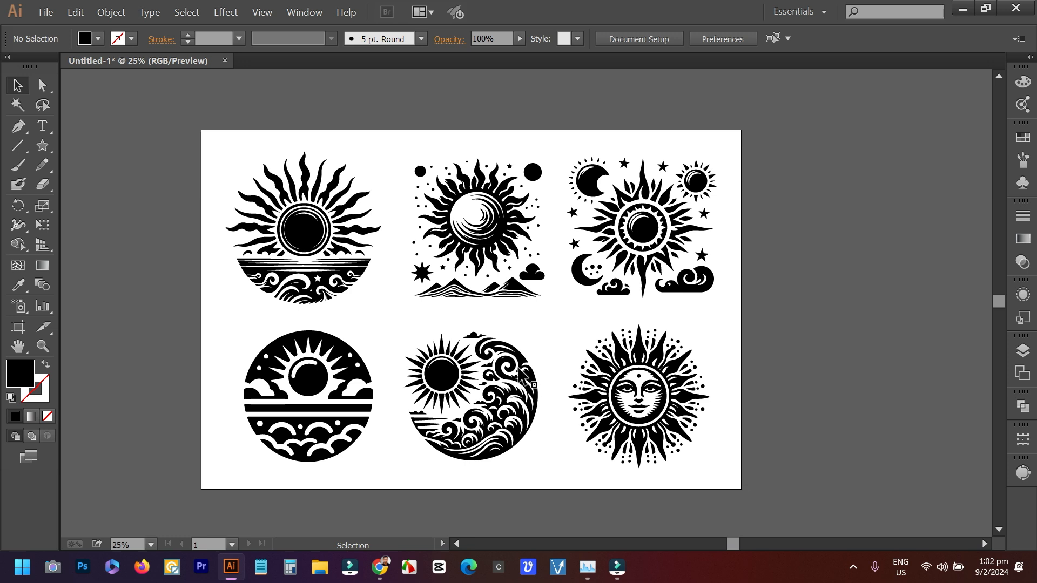
Switch to Chrome and search Google for "sun and sea" in a new tab
click(382, 568)
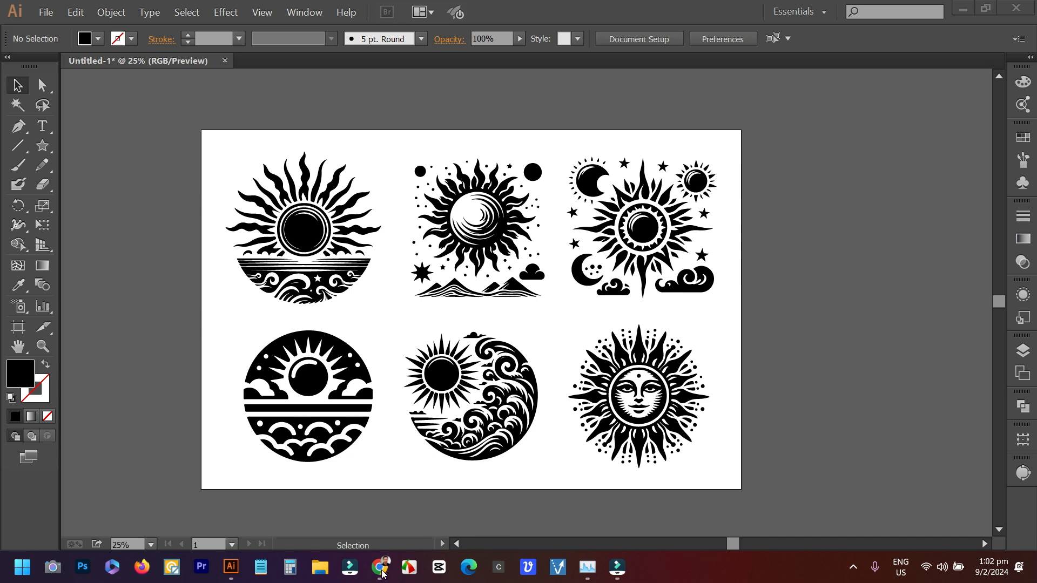
mouse_move(387, 571)
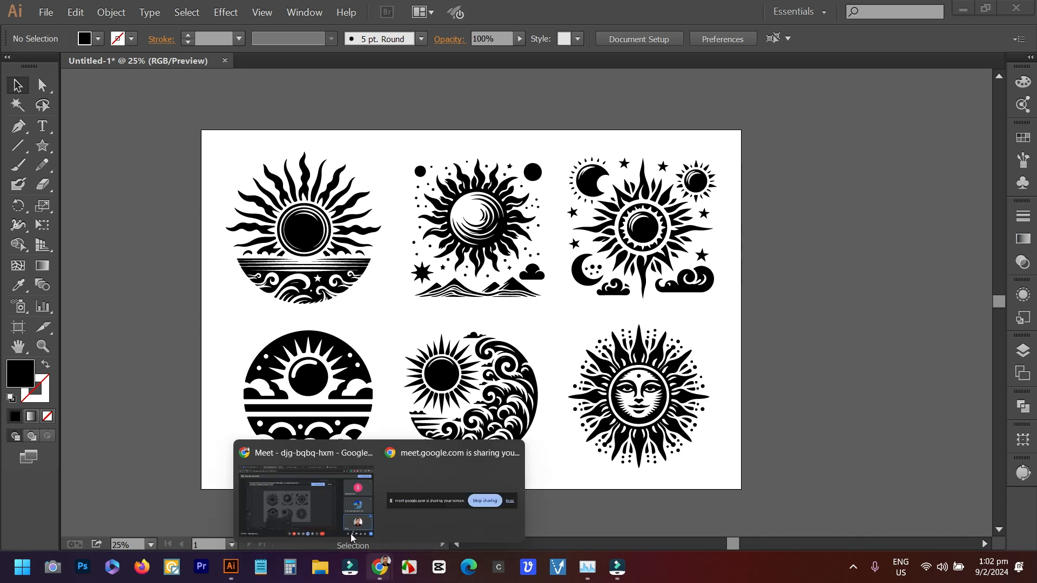
click(332, 517)
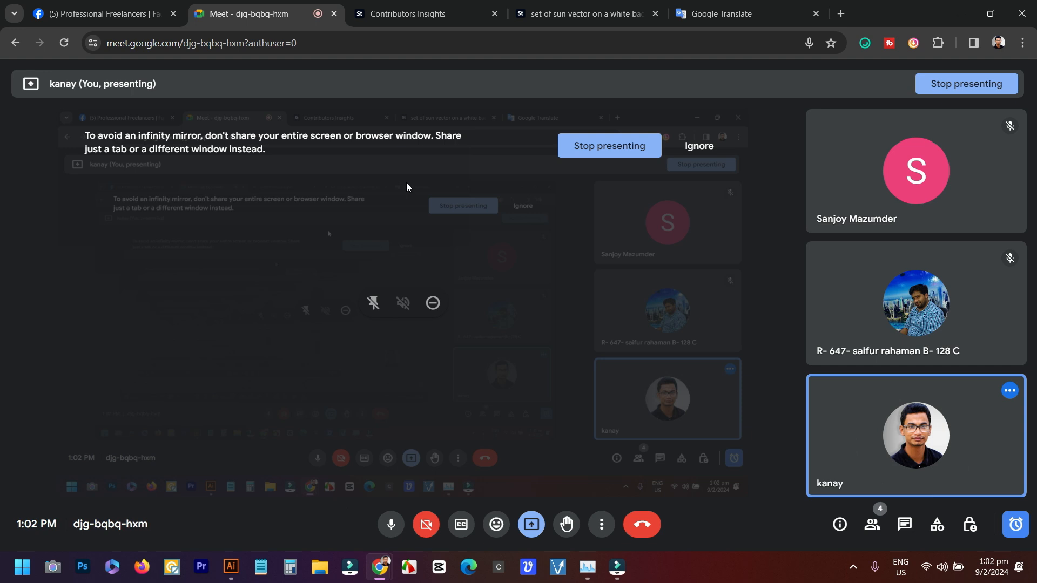
click(562, 3)
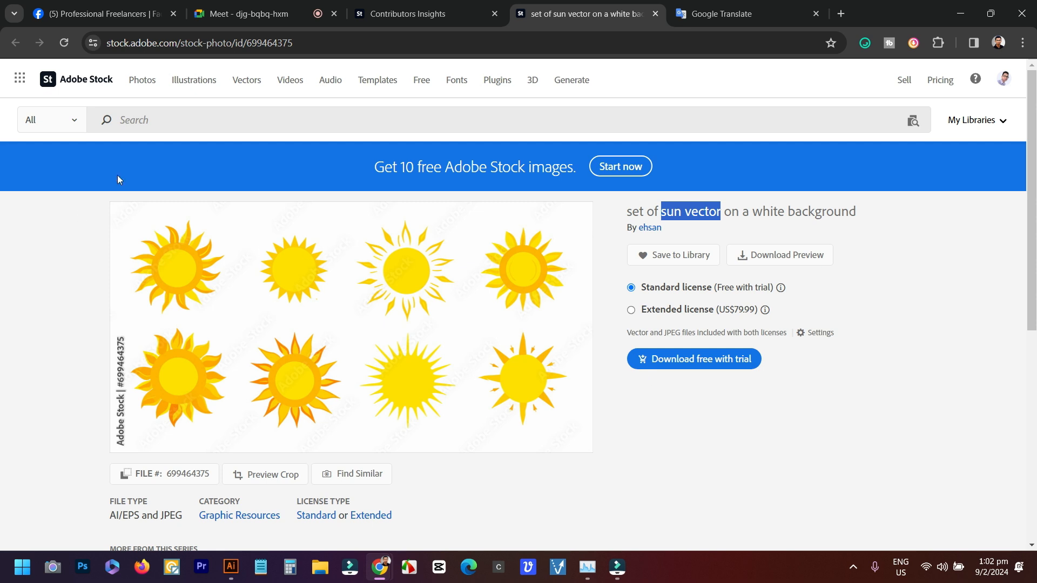
click(840, 13)
click(665, 42)
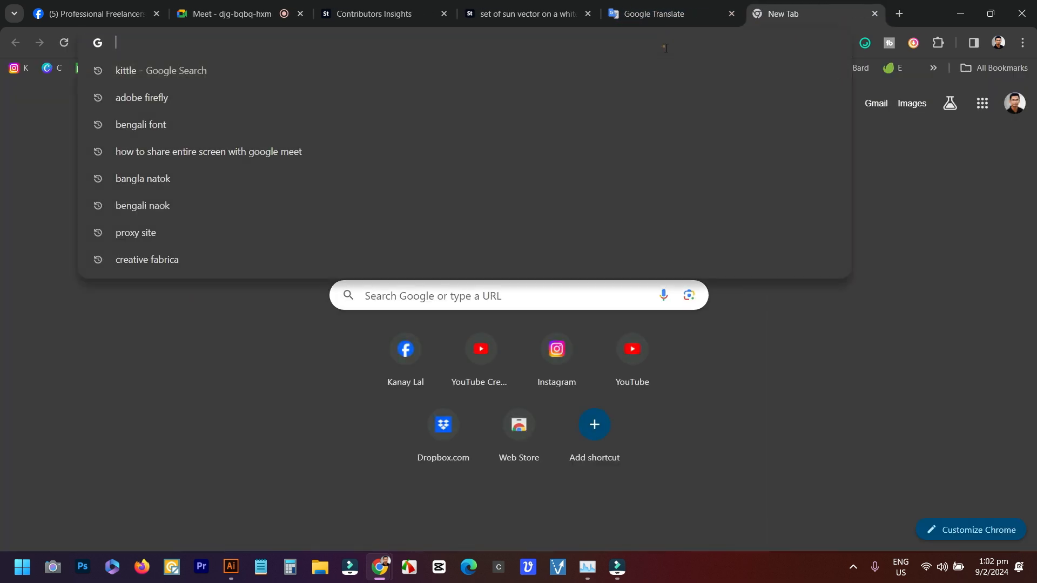
text(sun)
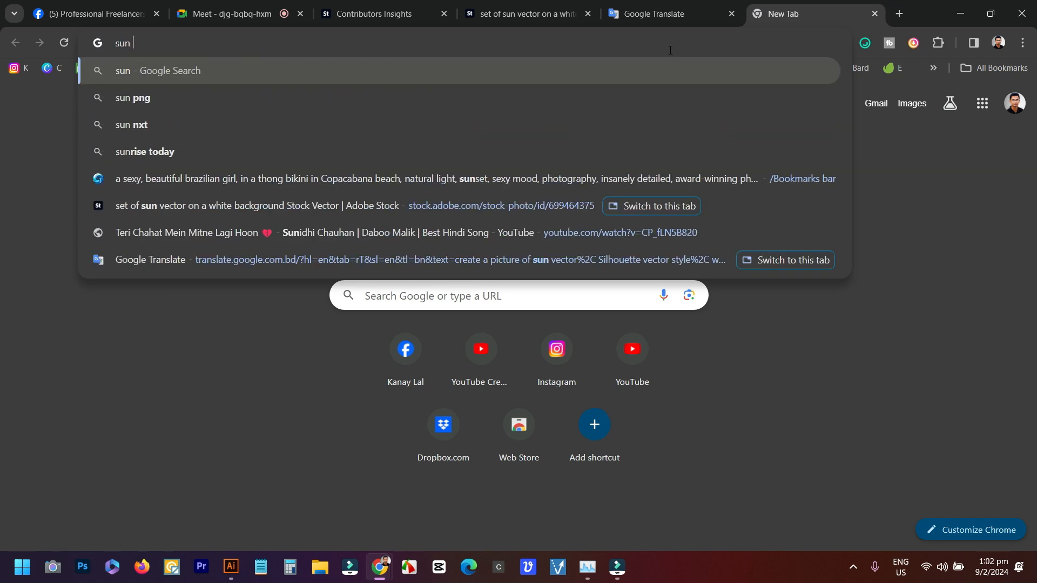
text( and sea)
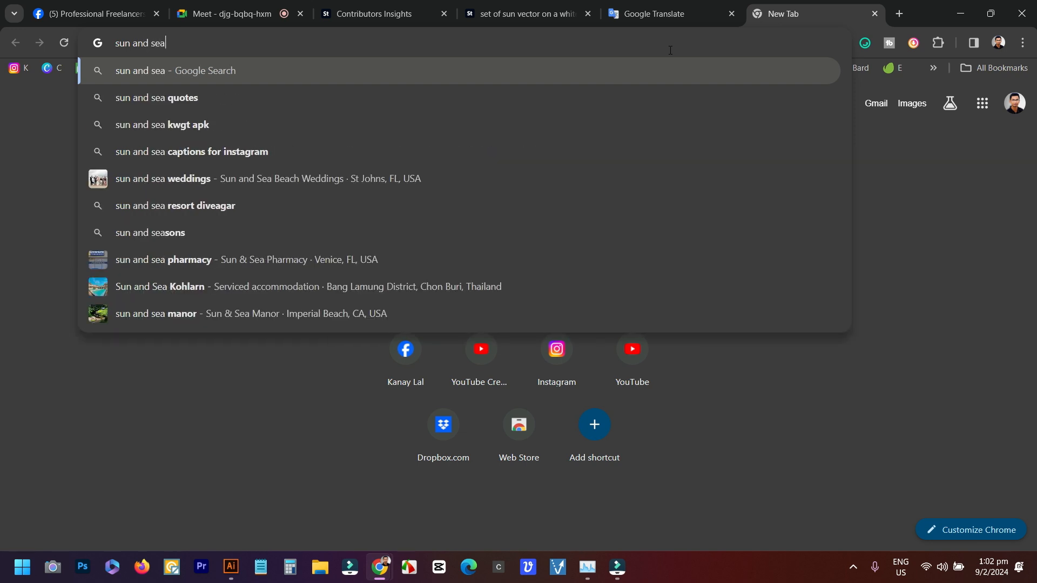
key(Return)
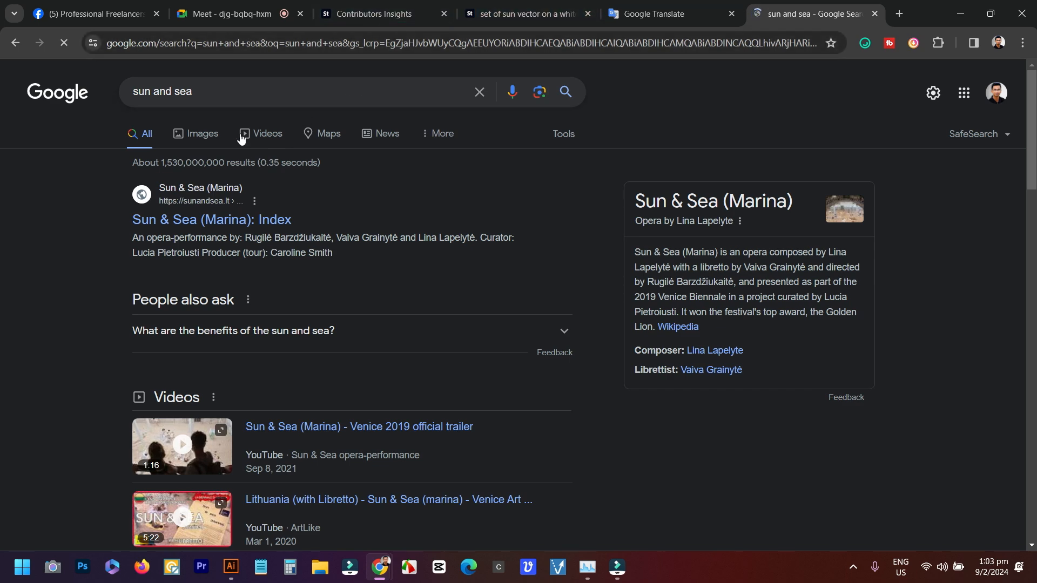
Show the image results and refine the search to "sun and sea vector"
click(201, 133)
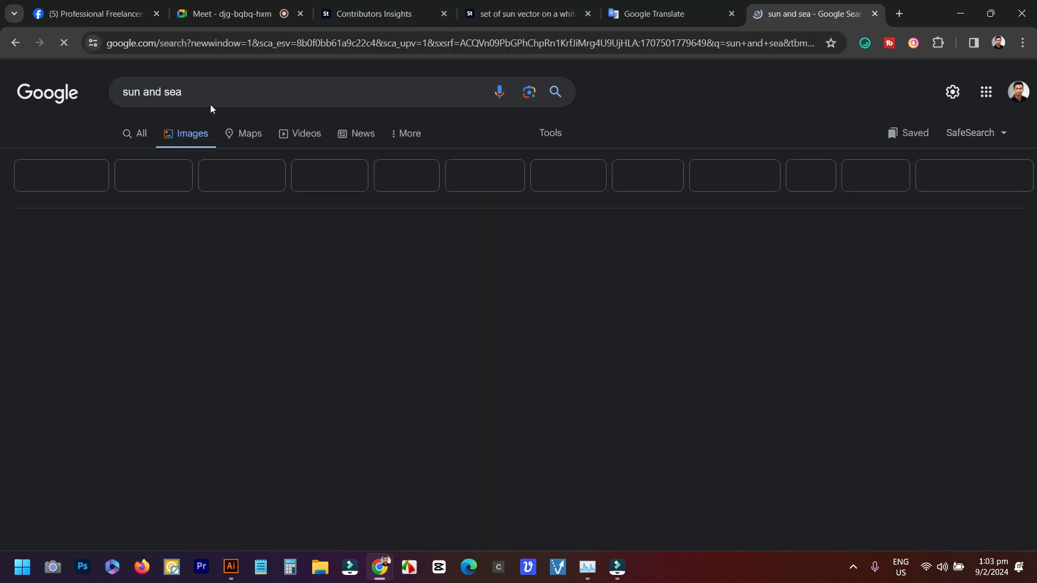
click(218, 96)
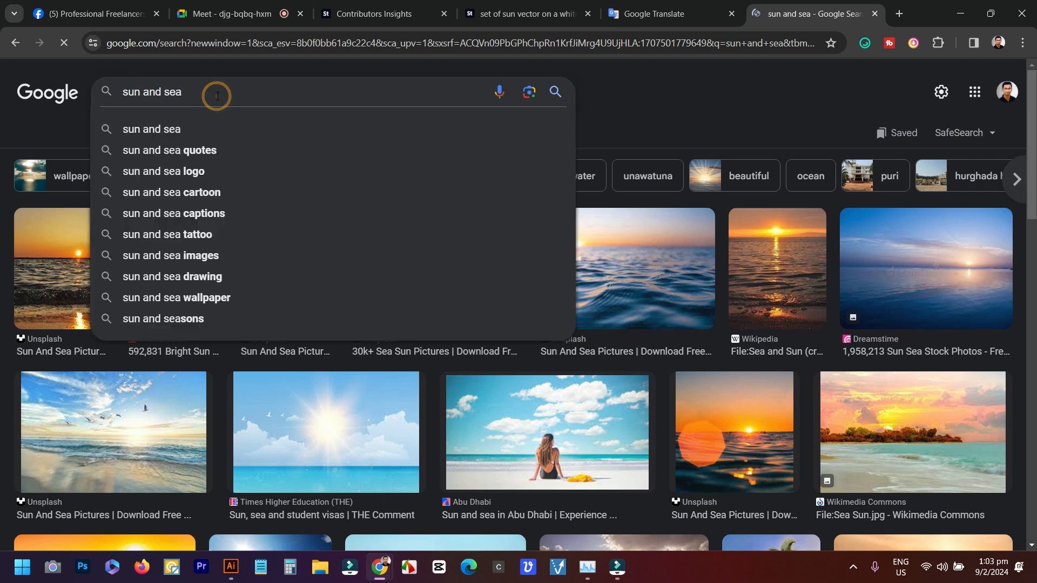
text(vec)
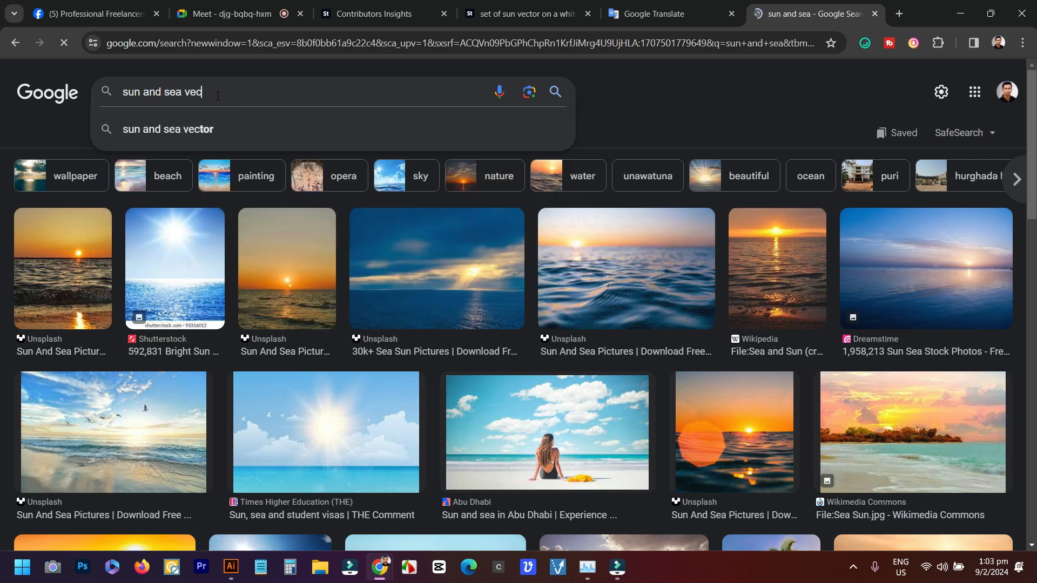
click(208, 129)
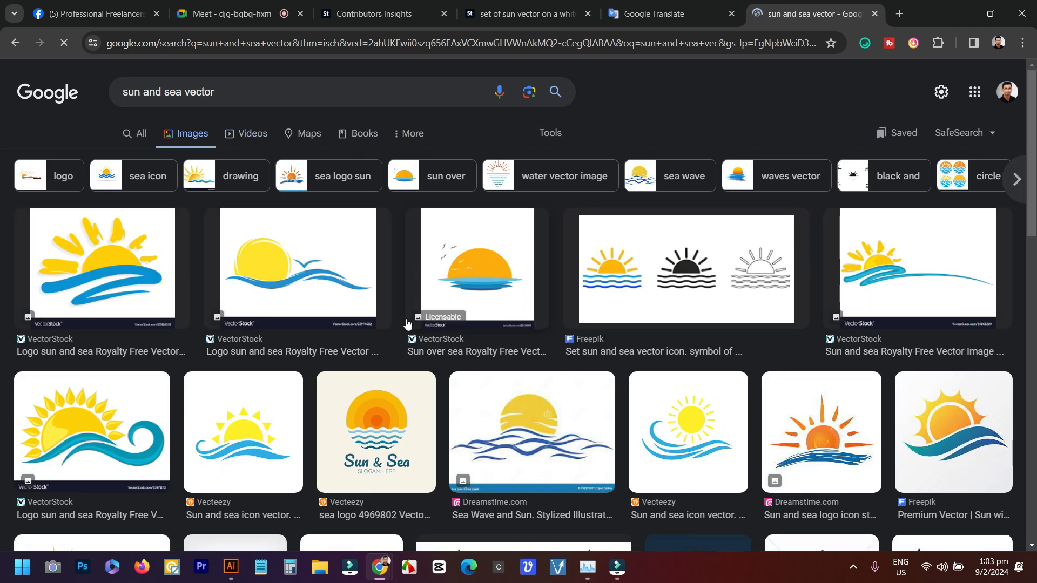
Preview the VectorStock logo with a yellow half sun above a curling blue wave and copy its image
click(162, 393)
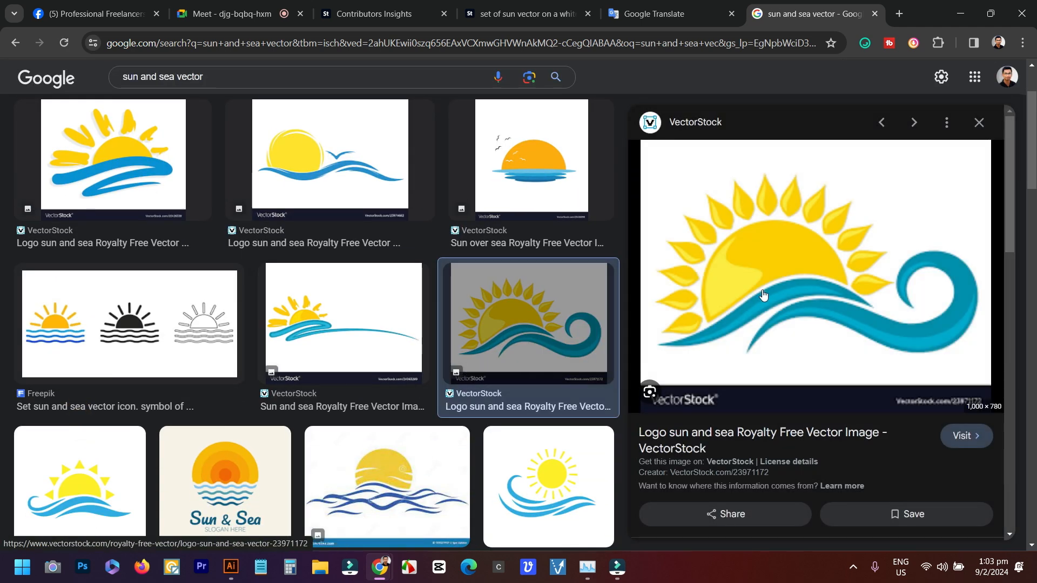
right_click(796, 244)
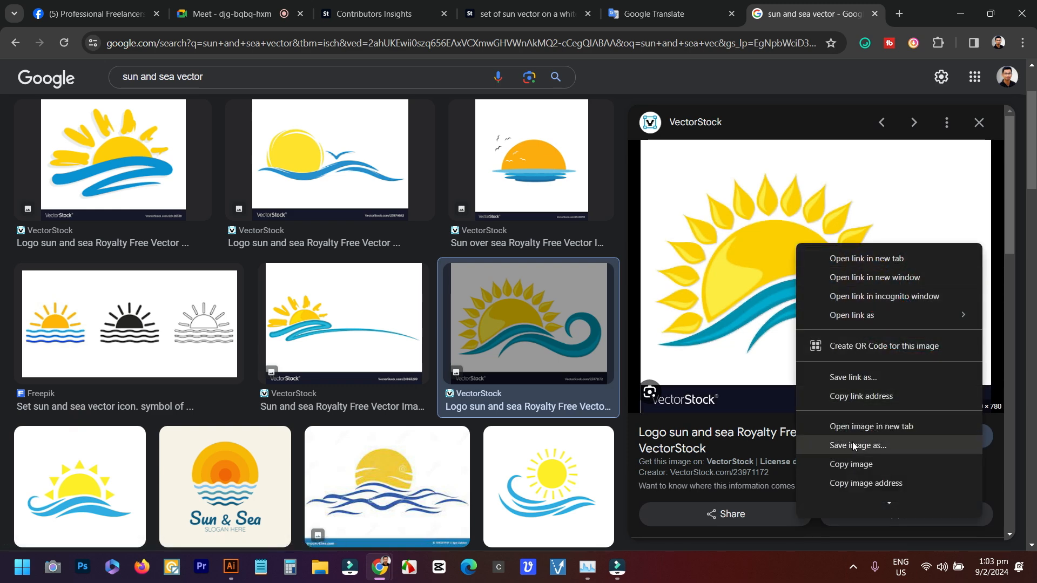
click(841, 466)
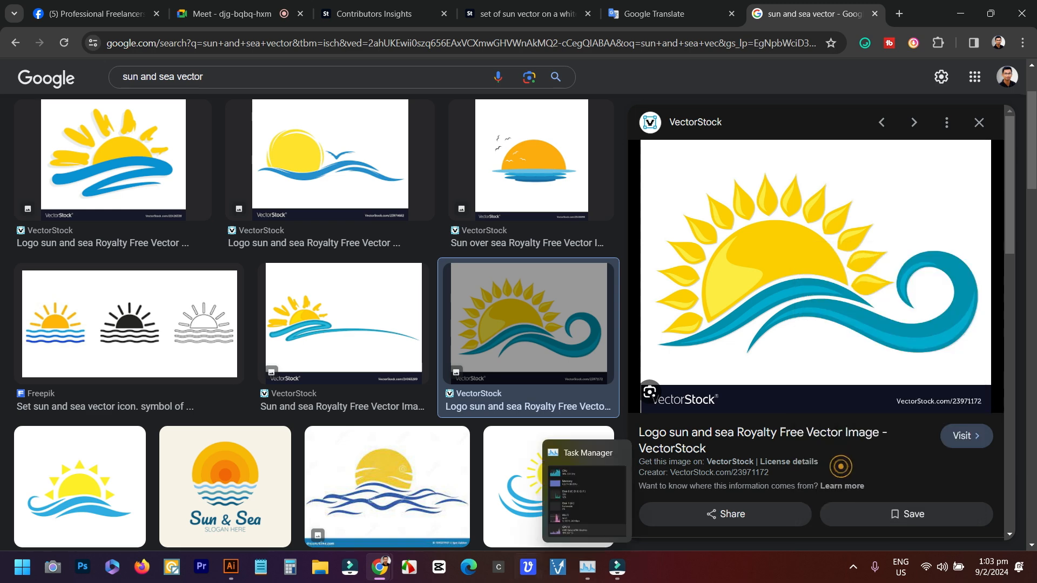
Switch back to Illustrator, paste the copied sun-and-wave image and place it beside the lower-left design at the artboard's left edge
click(243, 570)
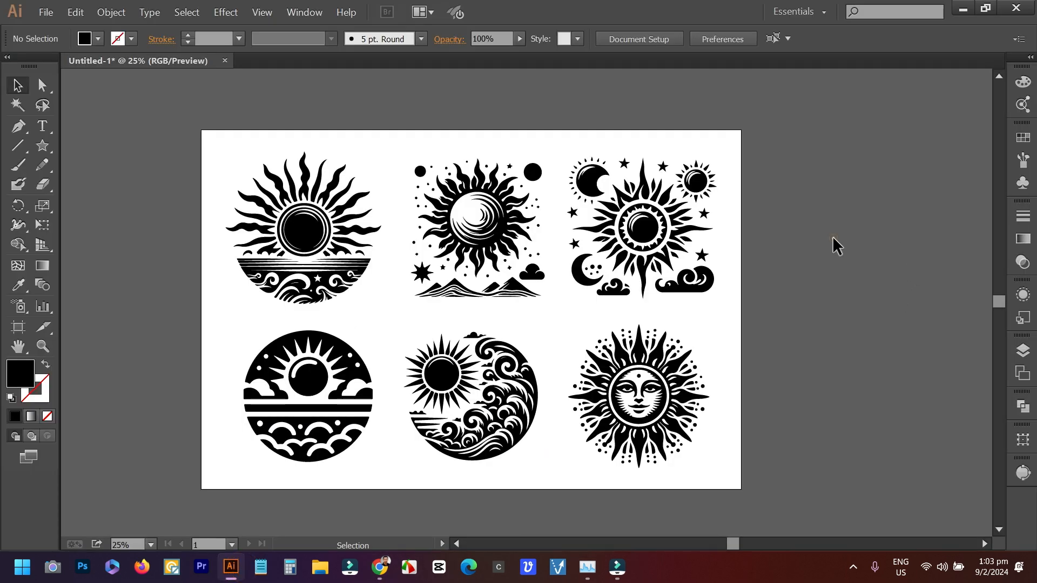
key(ctrl+v)
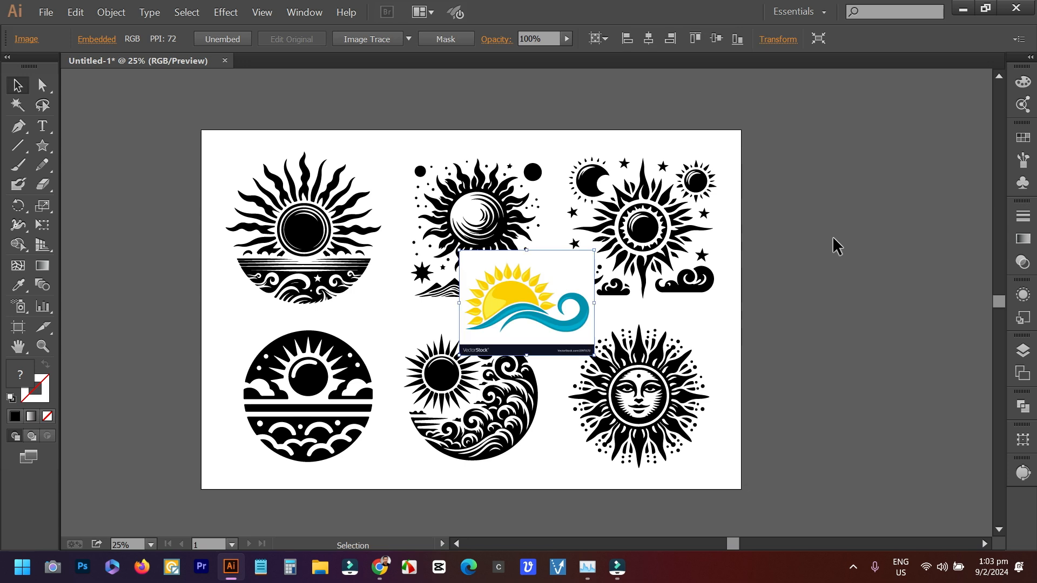
drag(530, 291, 861, 286)
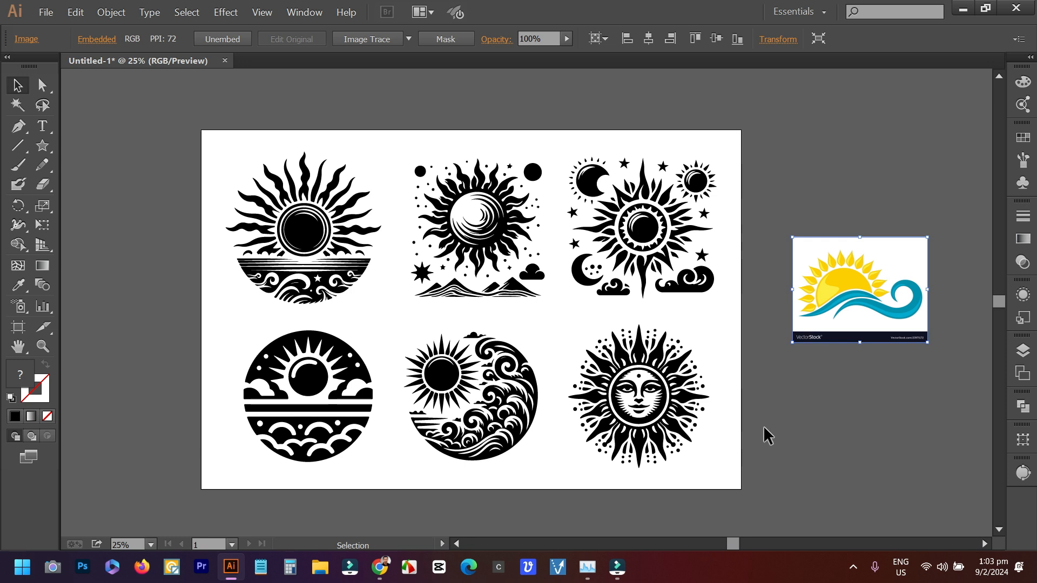
scroll(364, 450, down, 2)
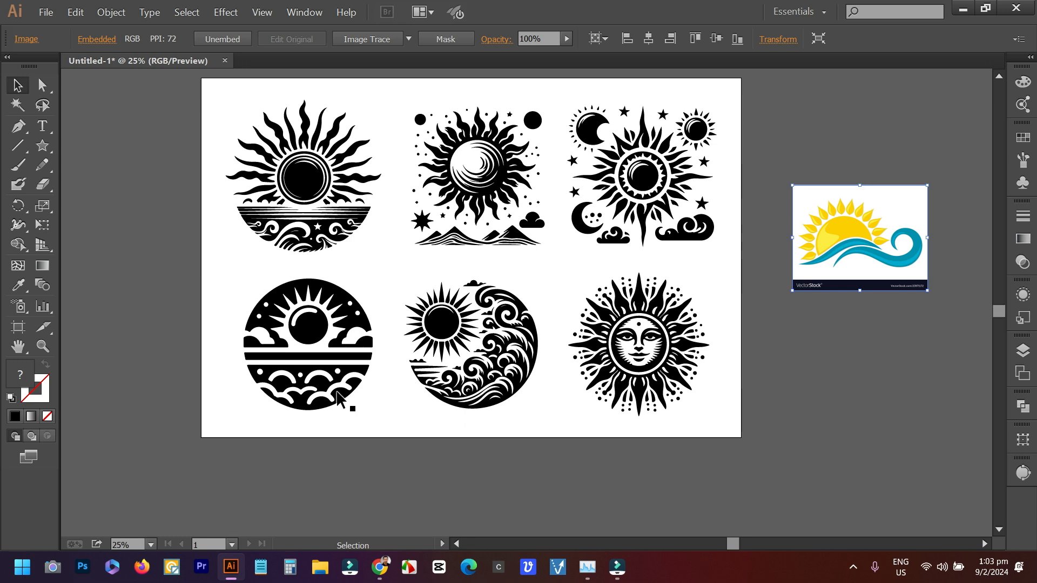
drag(871, 243, 172, 332)
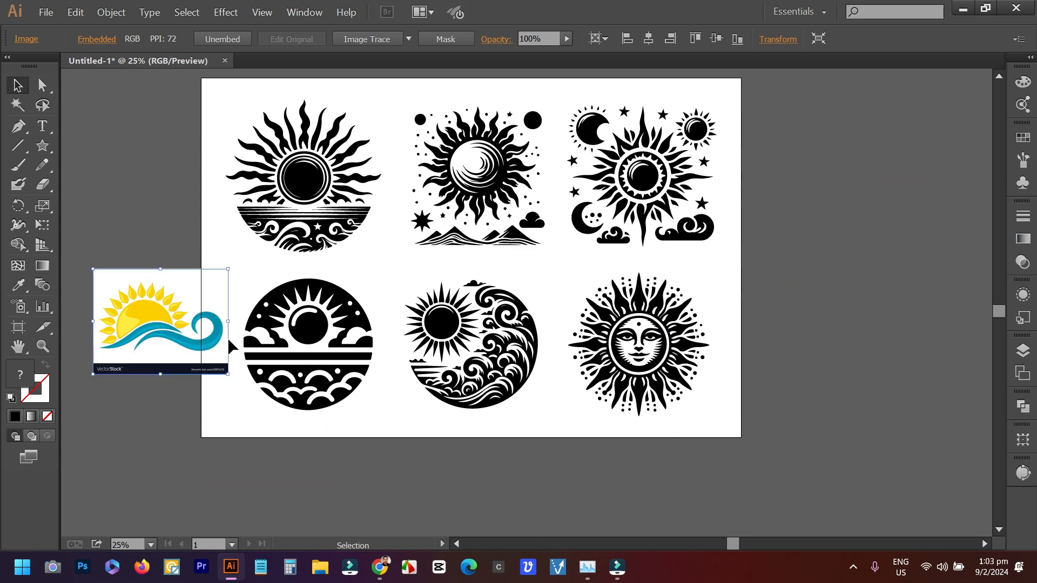
Ungroup the black circular sun-and-clouds design beside the reference image so its parts can be coloured separately
scroll(227, 335, up, 3)
drag(266, 342, 377, 293)
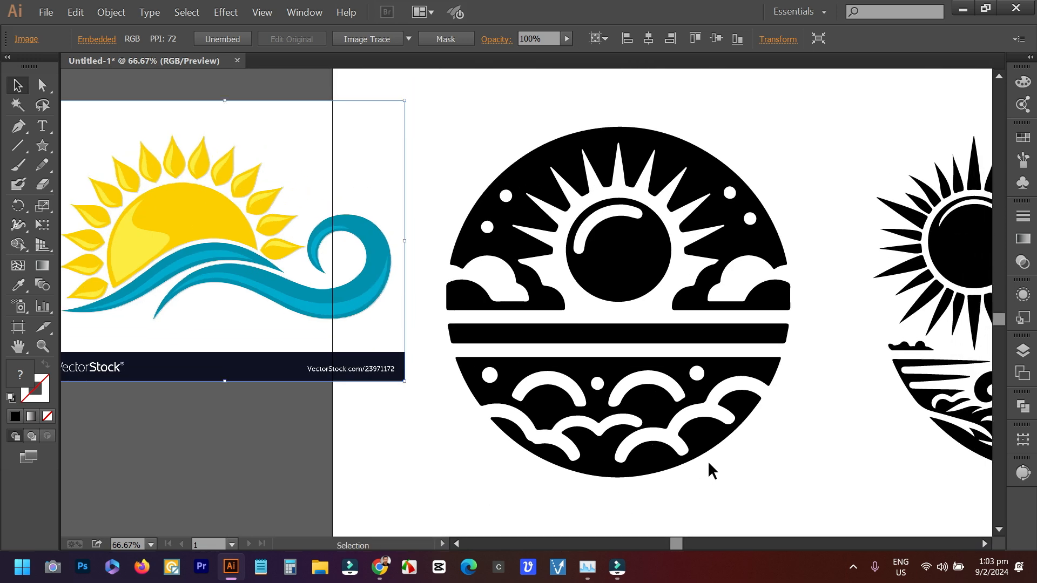
click(709, 388)
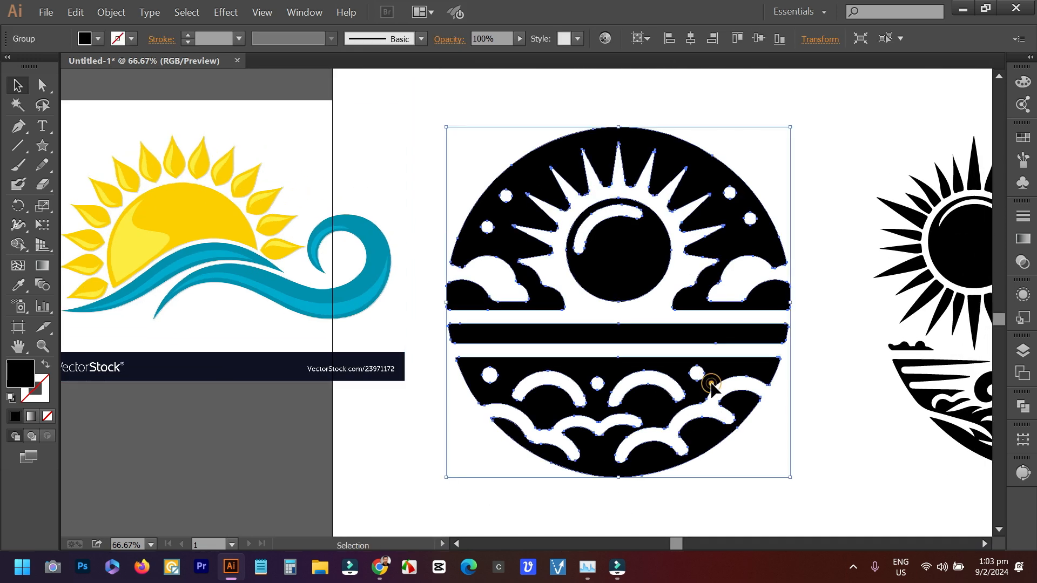
right_click(605, 263)
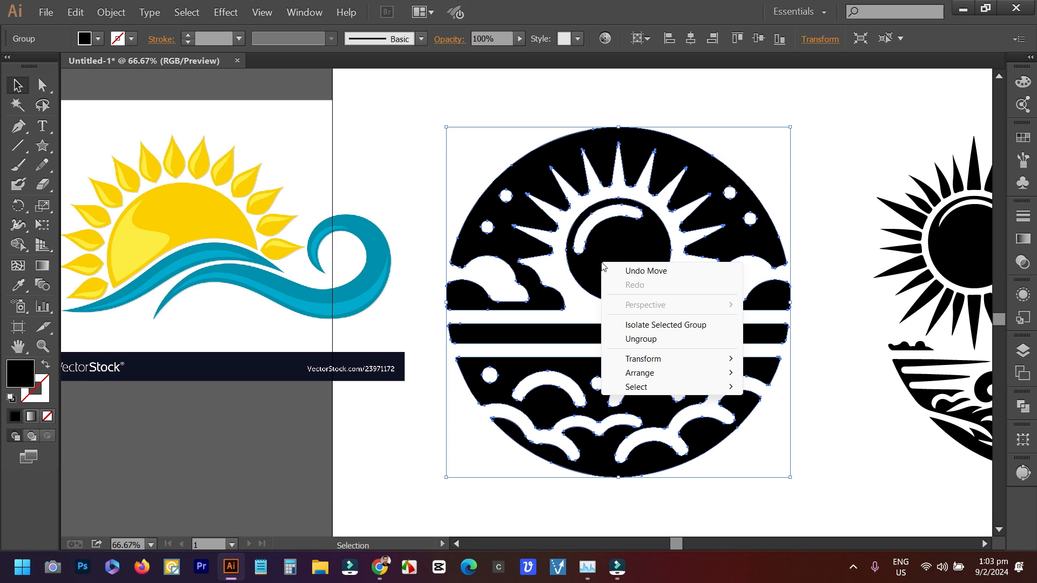
click(646, 339)
click(833, 404)
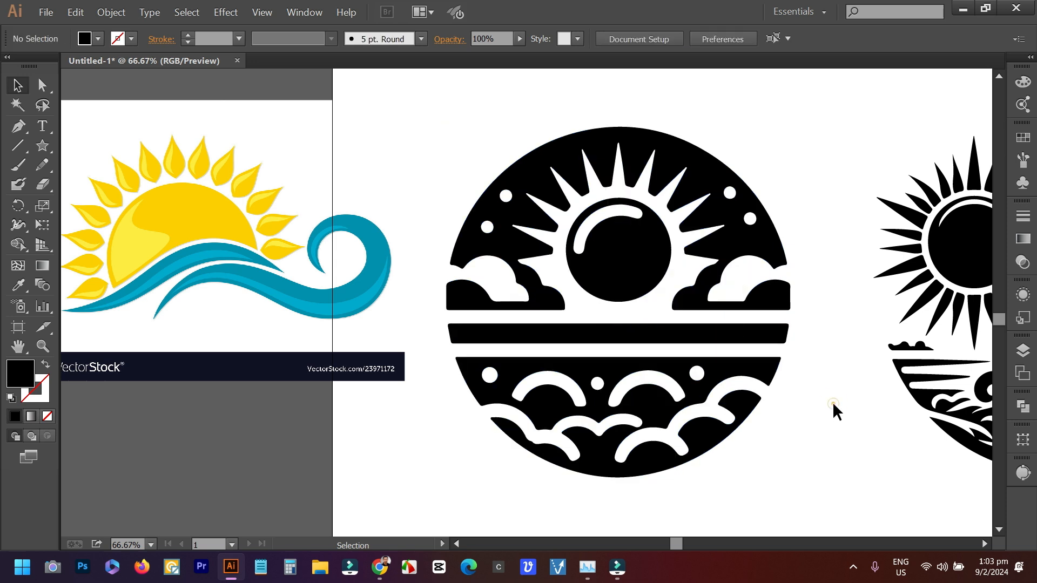
Fill the upper sky section of the ungrouped design with the golden yellow sampled from the reference sun
click(698, 171)
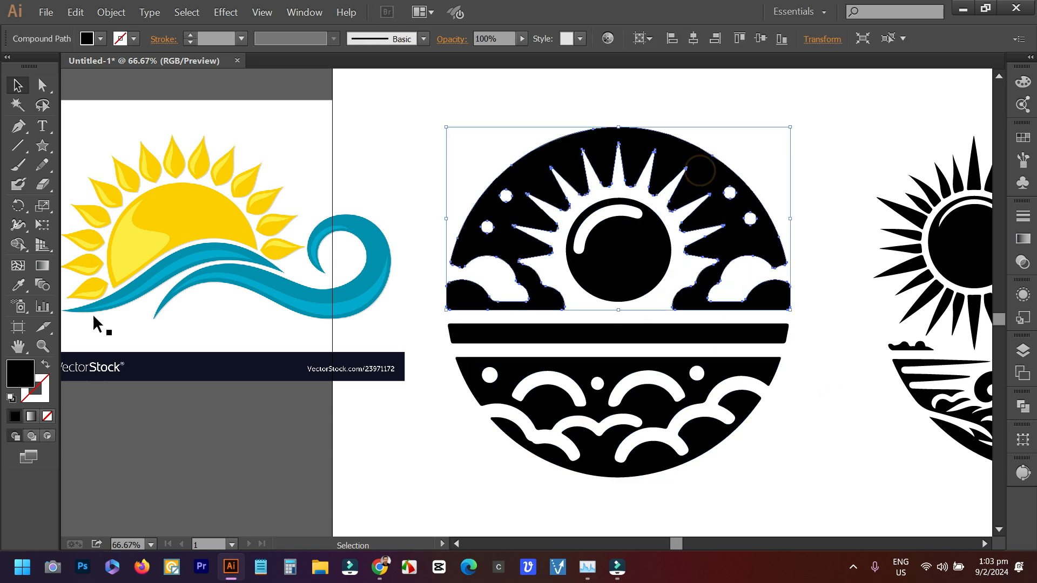
click(21, 285)
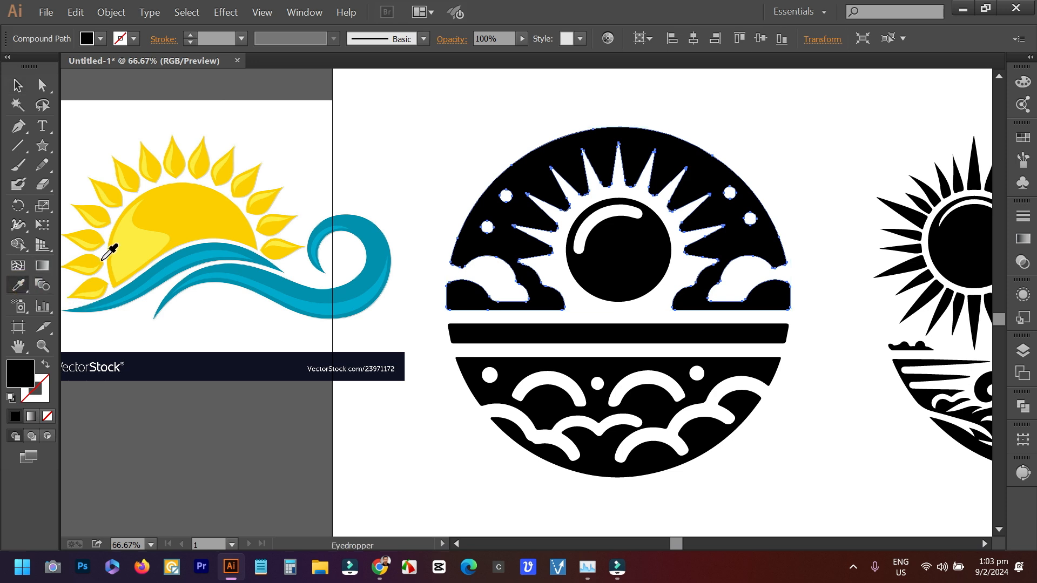
click(206, 219)
click(18, 85)
Fill the round sun disc with the lighter yellow sampled from the highlight of the reference sun
click(604, 270)
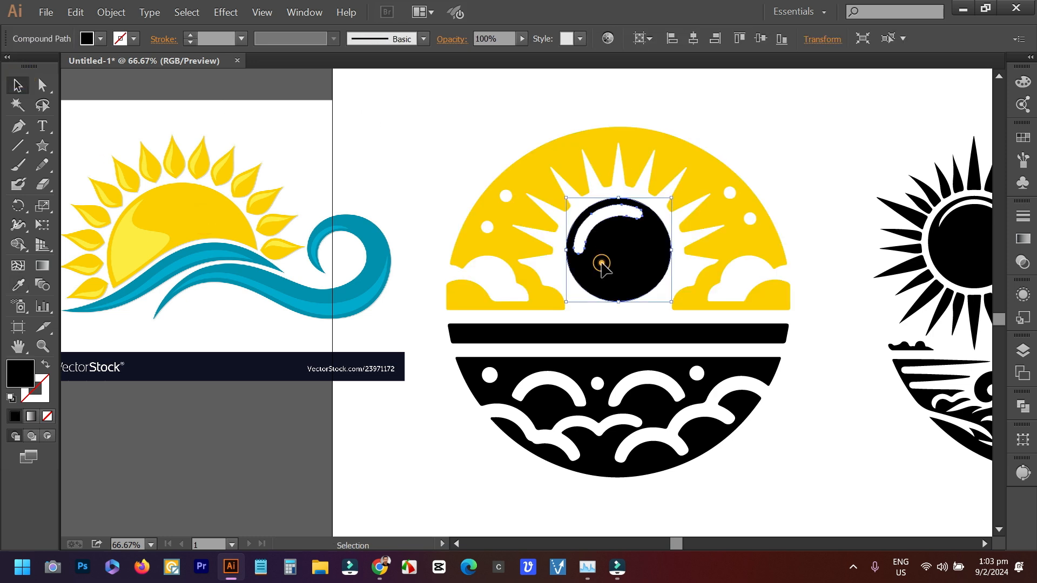
click(18, 285)
click(135, 252)
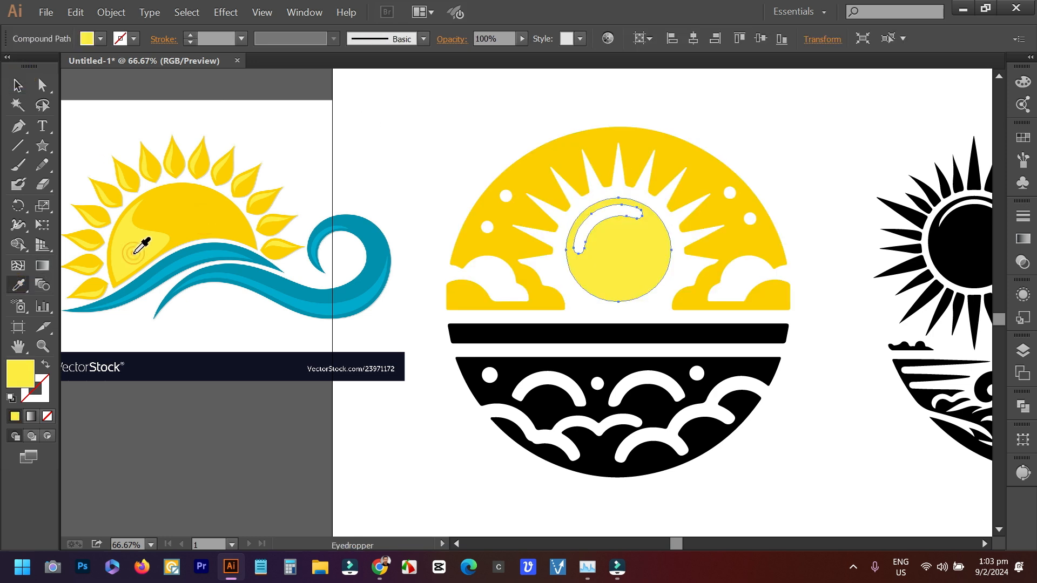
click(16, 85)
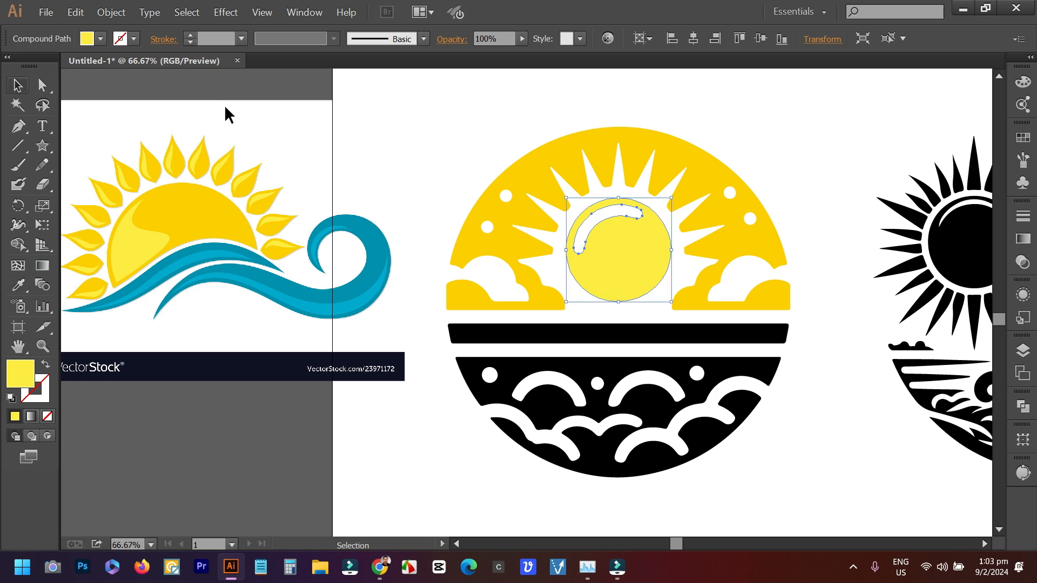
click(420, 109)
Fill the horizontal band below the sky with the bright blue sampled from the reference wave
click(581, 340)
click(18, 284)
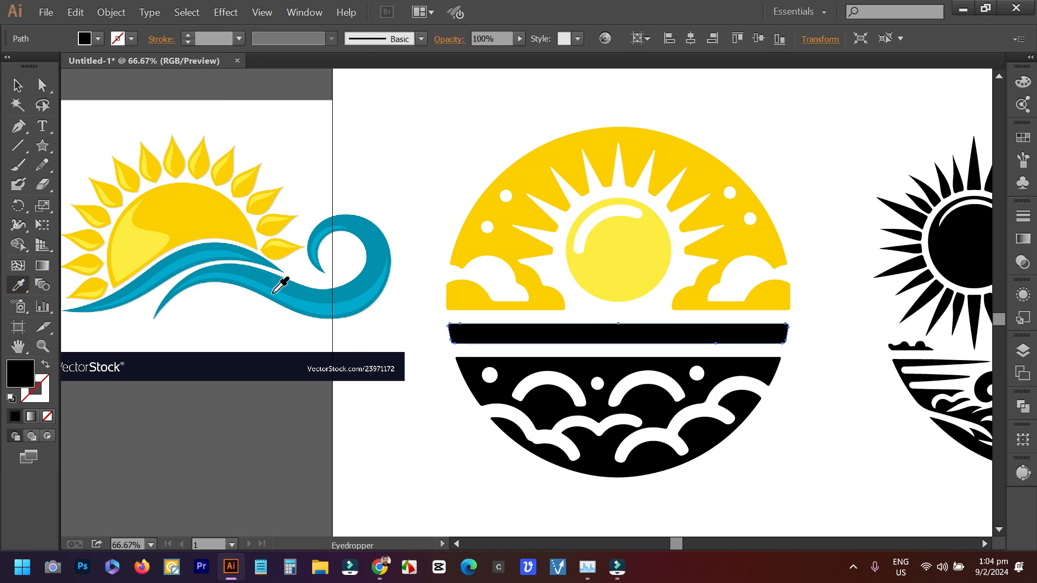
click(325, 300)
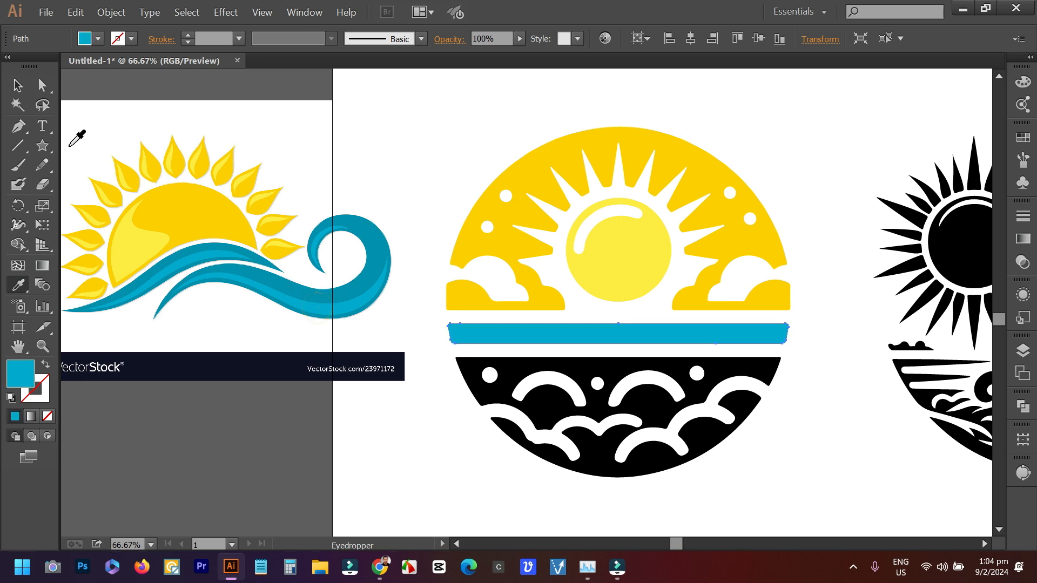
click(17, 85)
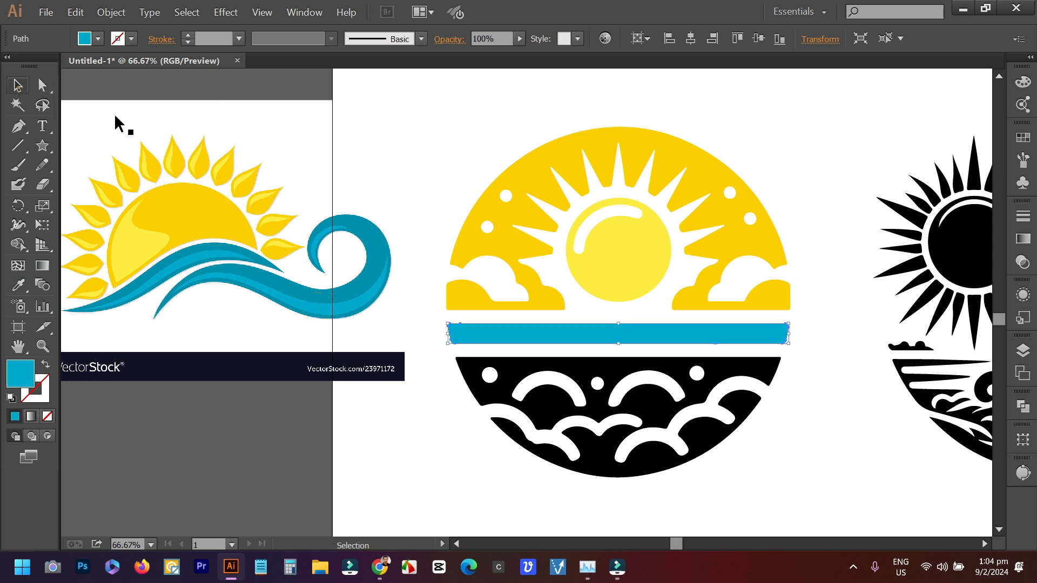
Fill the lower section with the curved clouds with the darker teal sampled from the reference wave
click(602, 369)
click(18, 284)
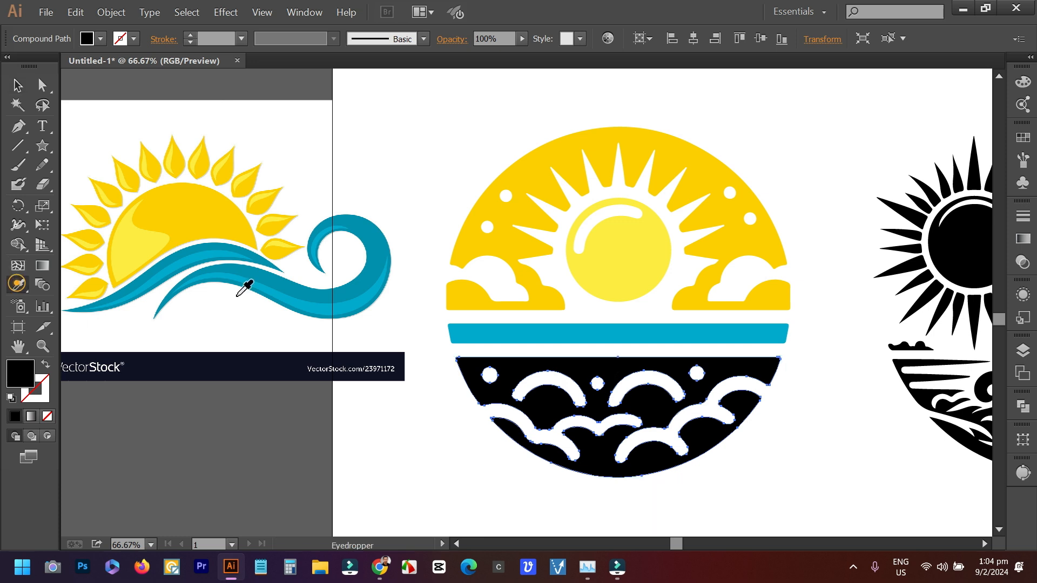
click(286, 287)
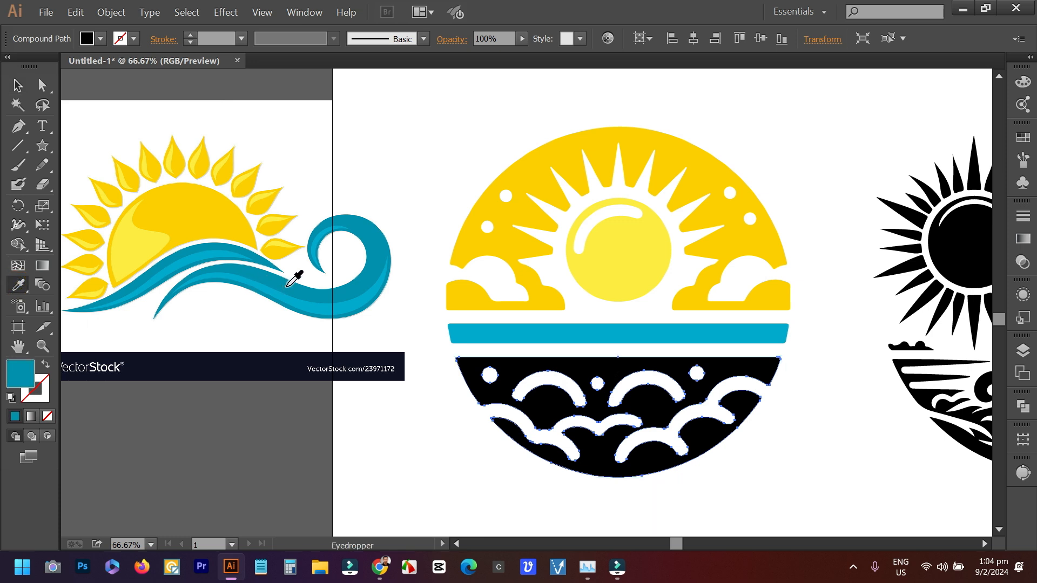
click(18, 85)
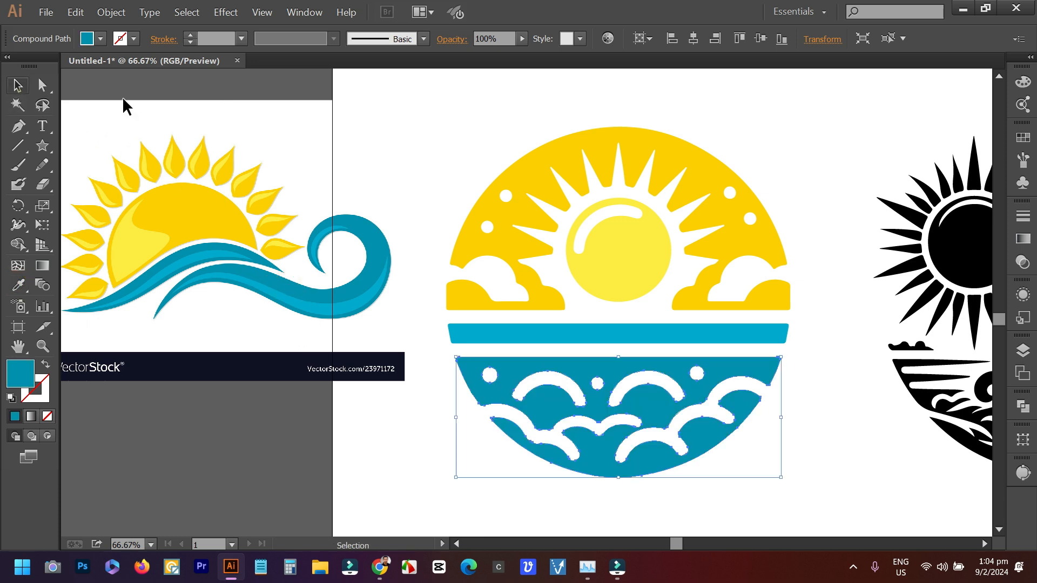
click(821, 196)
Group all parts of the recoloured yellow-and-blue circular design
scroll(818, 197, down, 2)
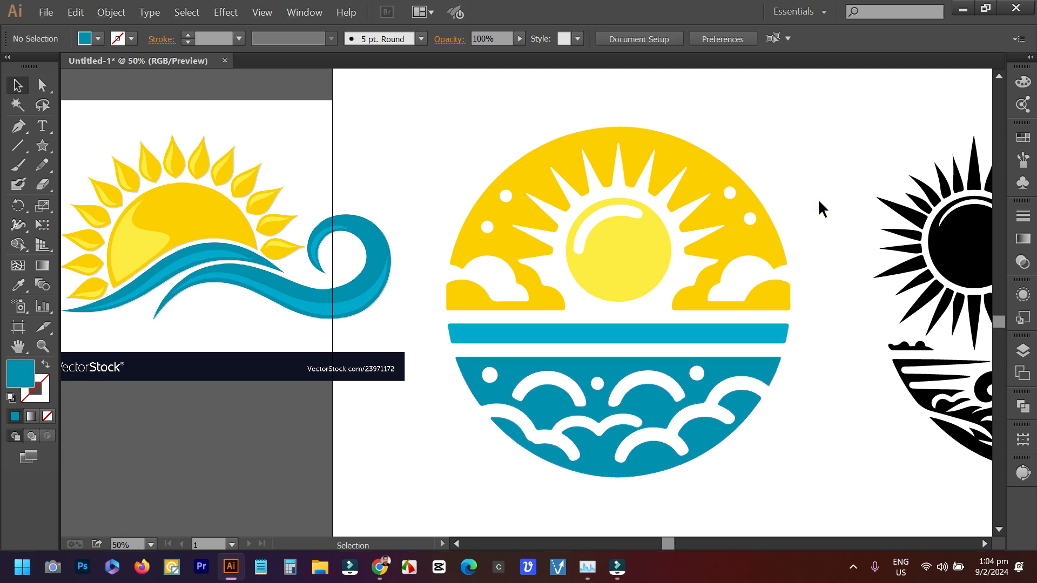
drag(903, 282, 629, 314)
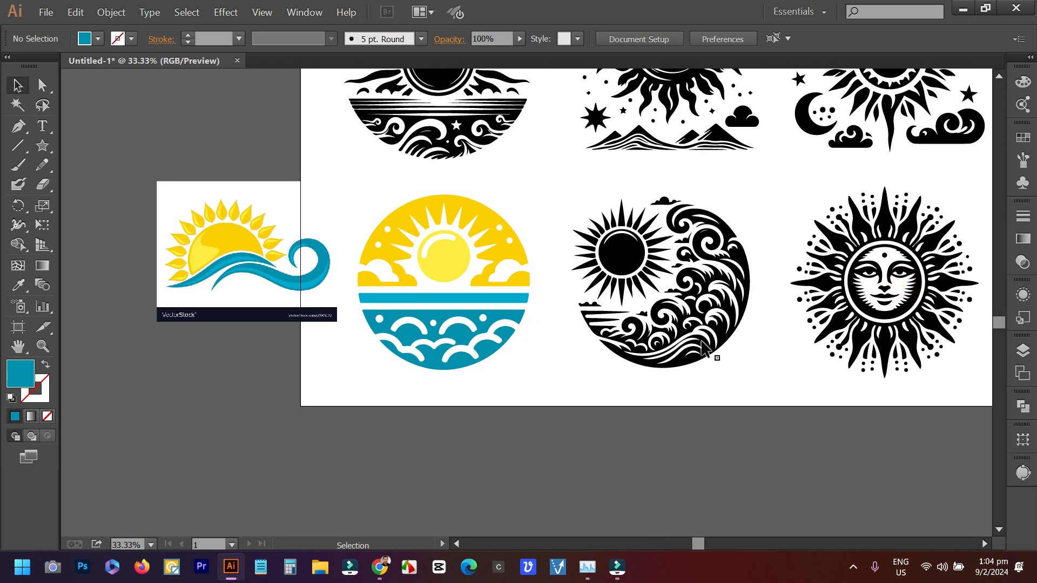
drag(465, 266, 372, 195)
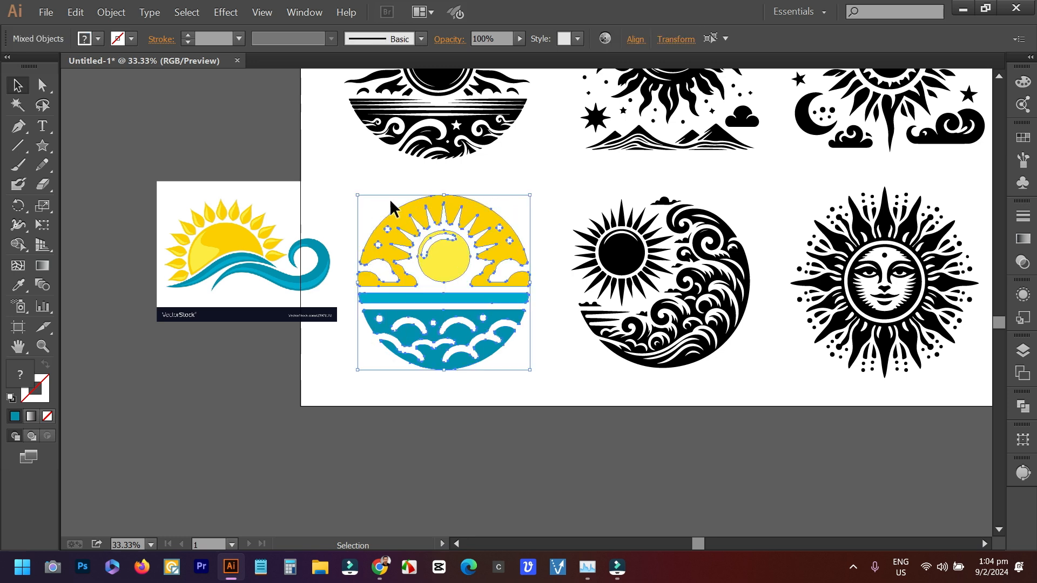
right_click(414, 217)
click(448, 275)
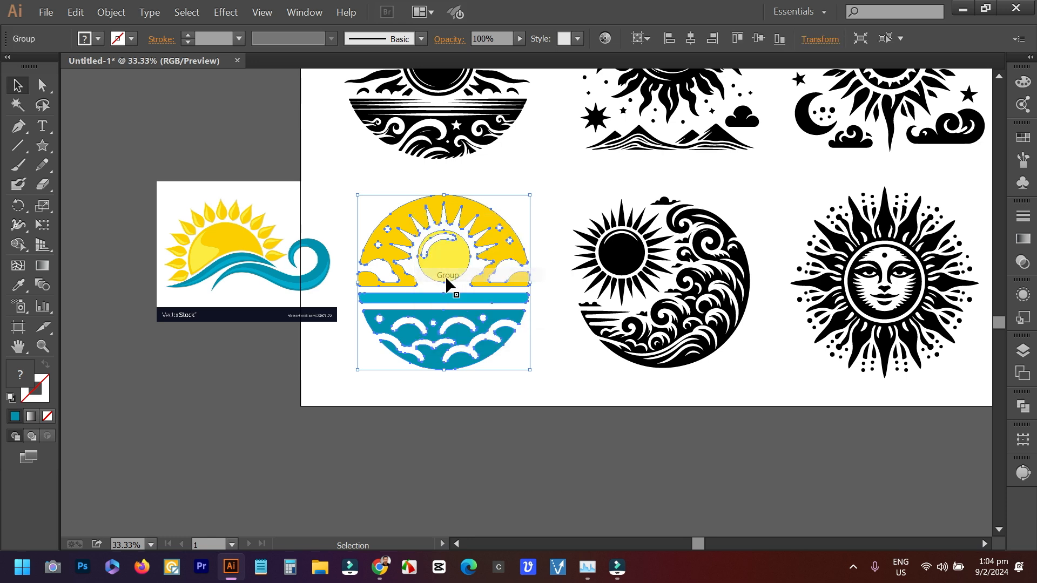
click(549, 400)
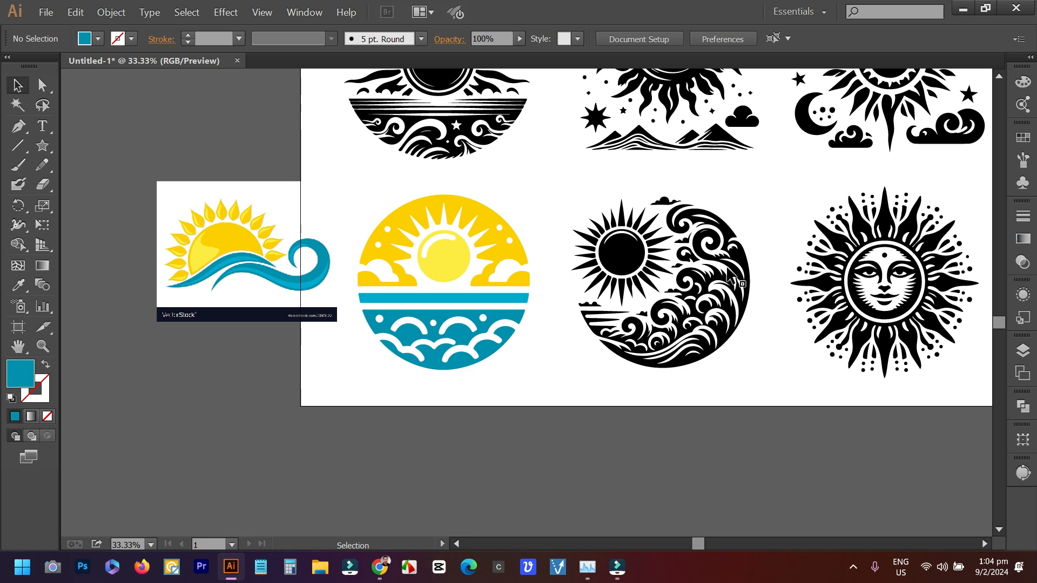
Ungroup the black sun-and-waves design in the middle of the lower row
click(738, 264)
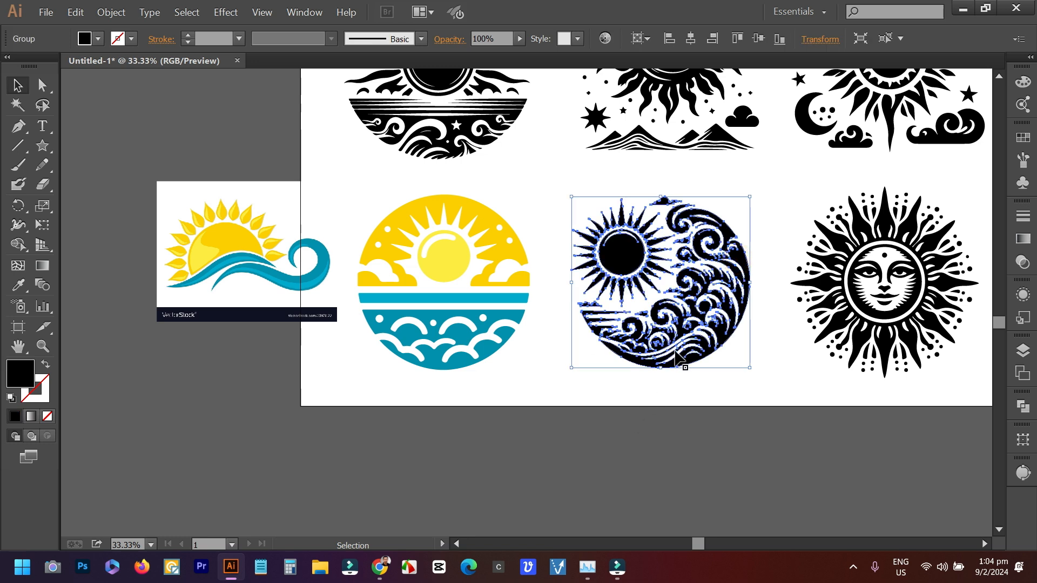
right_click(690, 360)
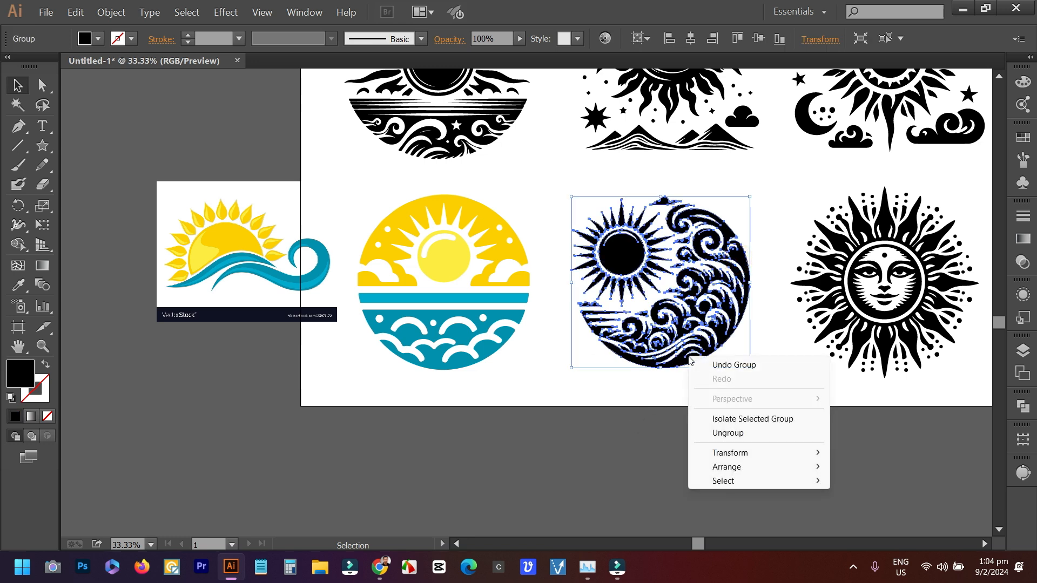
click(735, 434)
click(768, 420)
Fill the whole sun-and-waves design with the darker teal sampled from the recoloured design's lower section
scroll(728, 414, up, 1)
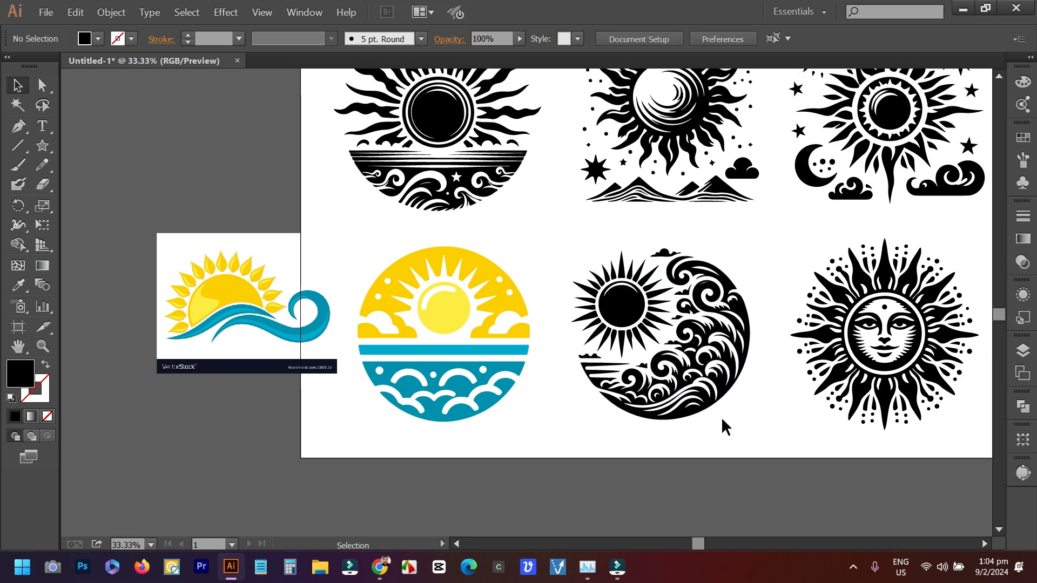
scroll(720, 417, up, 2)
drag(821, 452, 542, 174)
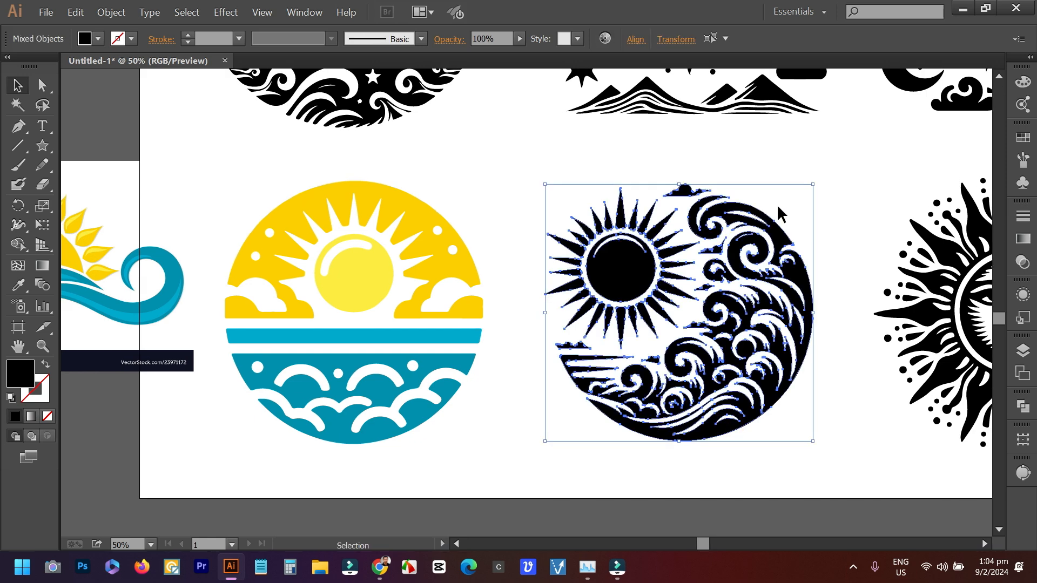
click(822, 181)
drag(685, 258, 821, 463)
click(18, 284)
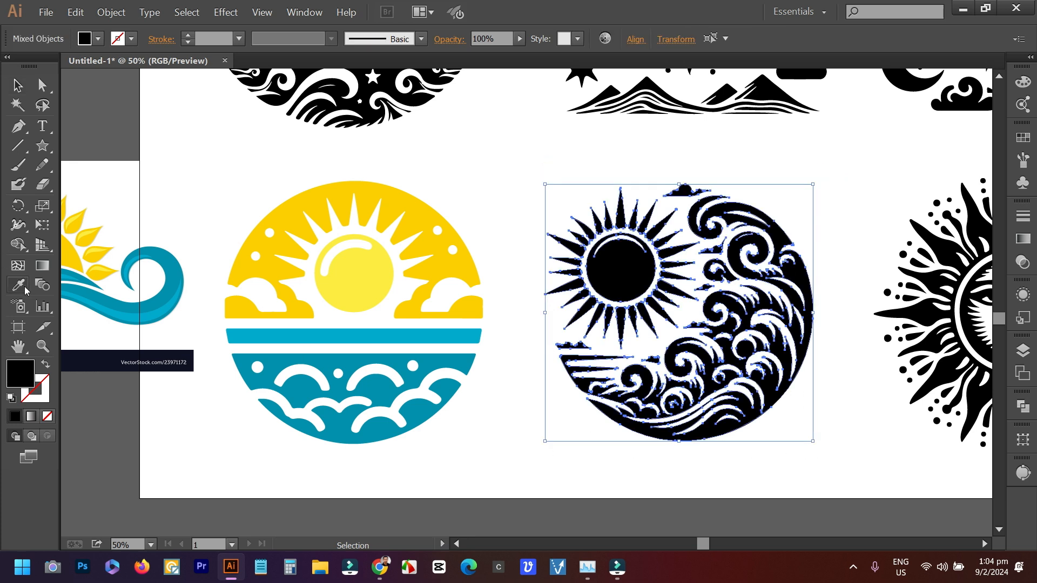
click(351, 360)
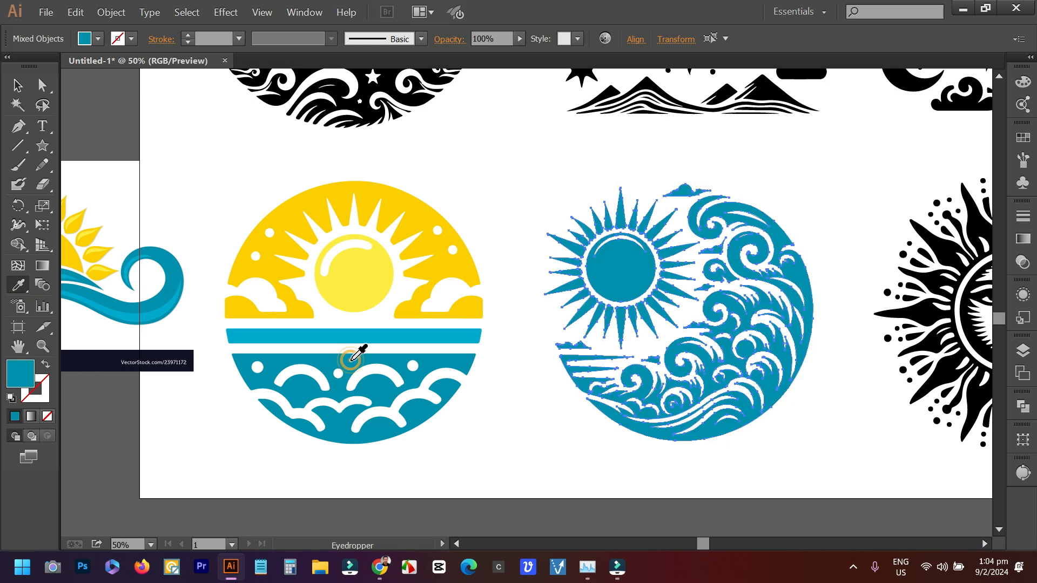
click(18, 85)
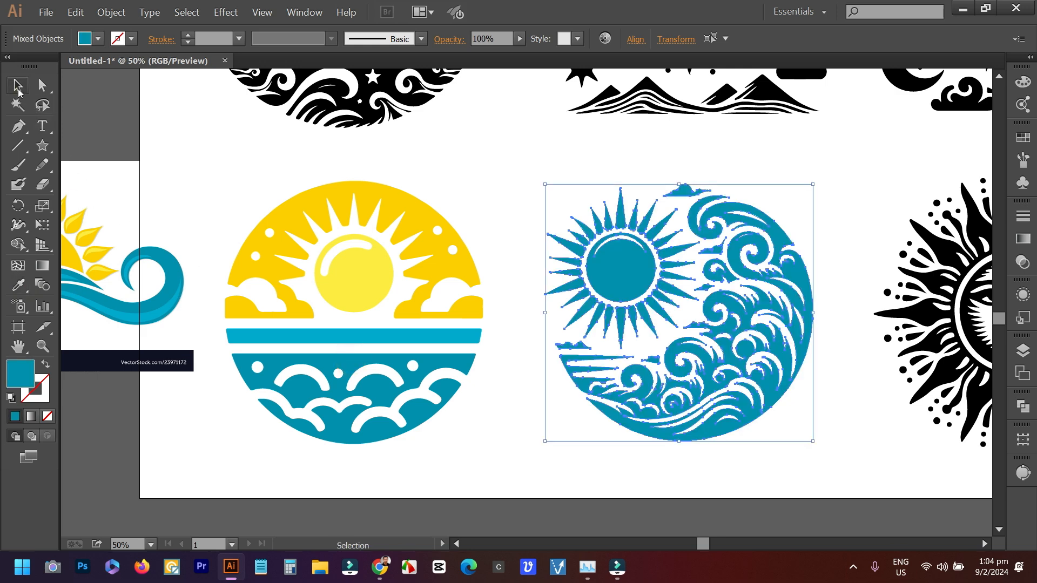
click(491, 183)
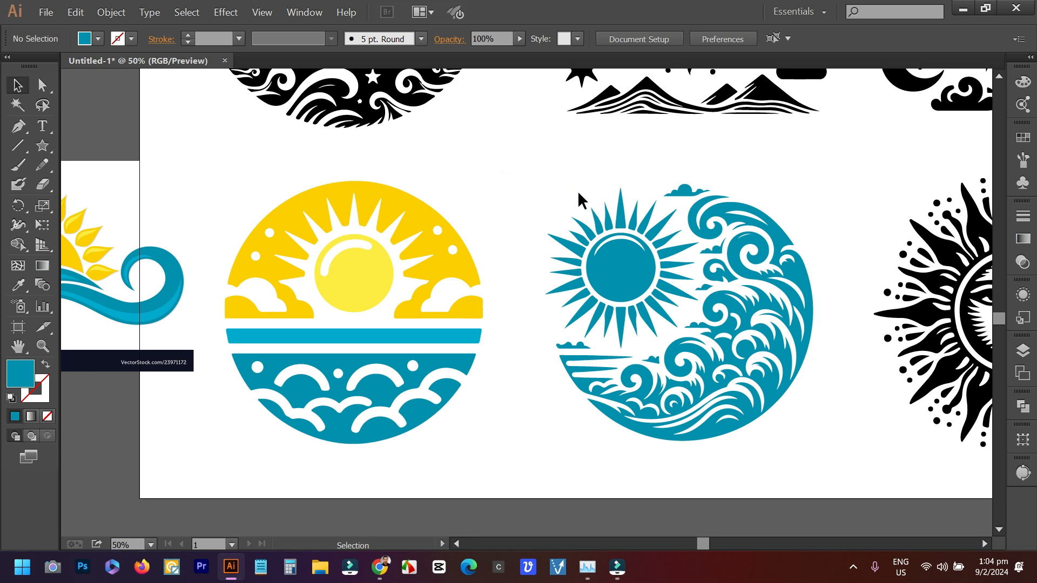
Select the sun and its rays in the sun-and-waves design and fill them with the neighbouring design's golden yellow
drag(589, 221, 658, 321)
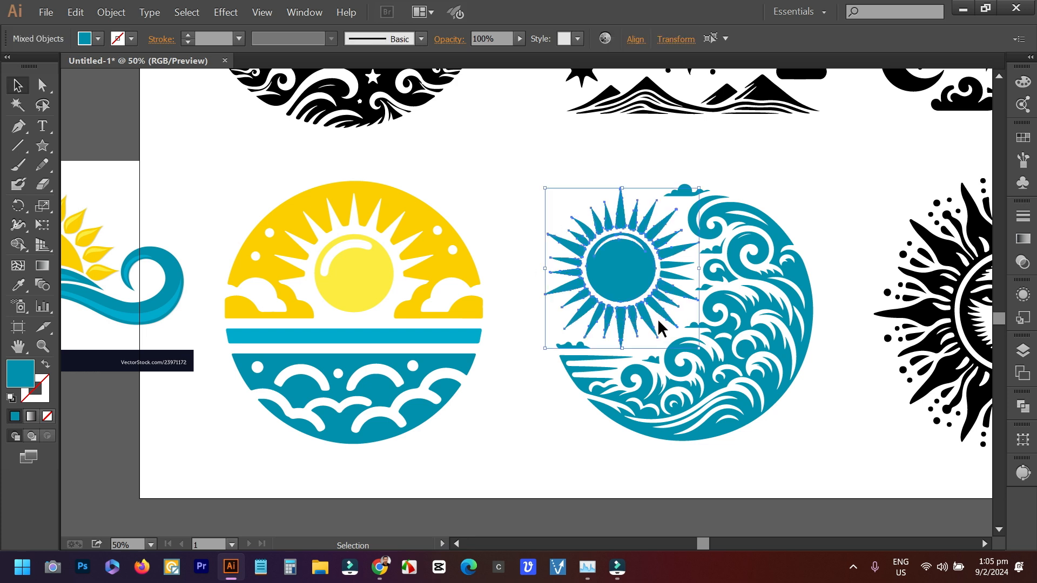
click(18, 285)
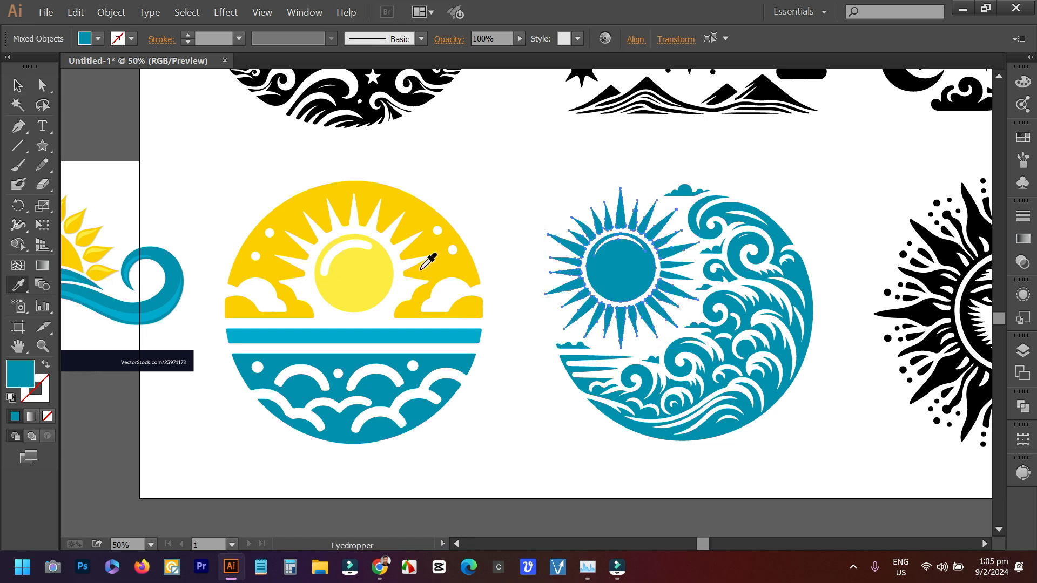
click(426, 214)
key(v)
click(463, 157)
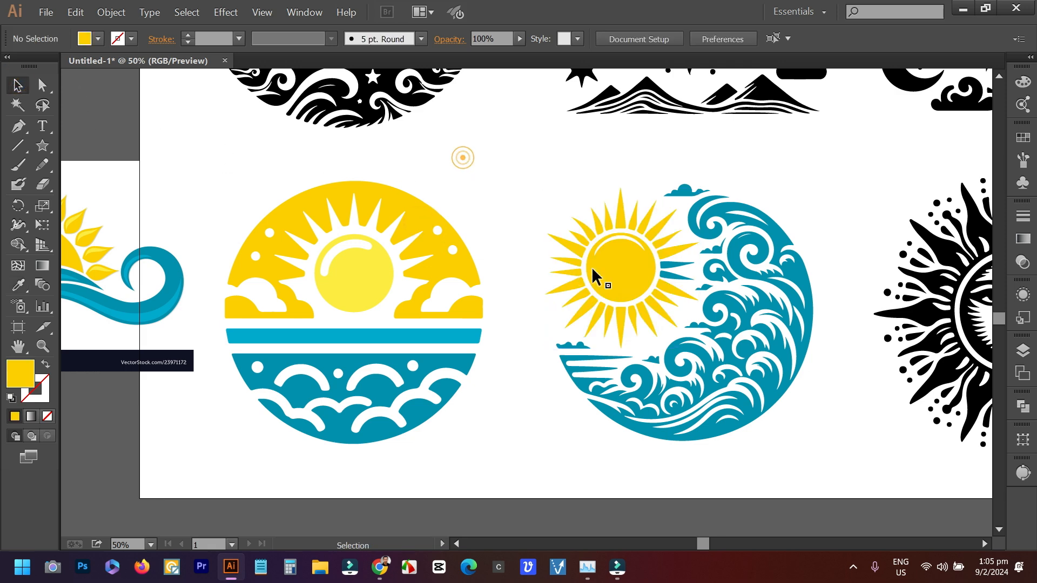
Fill the sun disc of the sun-and-waves design with the lighter yellow of the neighbouring design's sun
click(623, 270)
click(19, 285)
click(355, 276)
click(19, 85)
click(462, 160)
Select the two teal rays between the sun and the waves and recolour them with the Eyedropper
scroll(510, 167, down, 2)
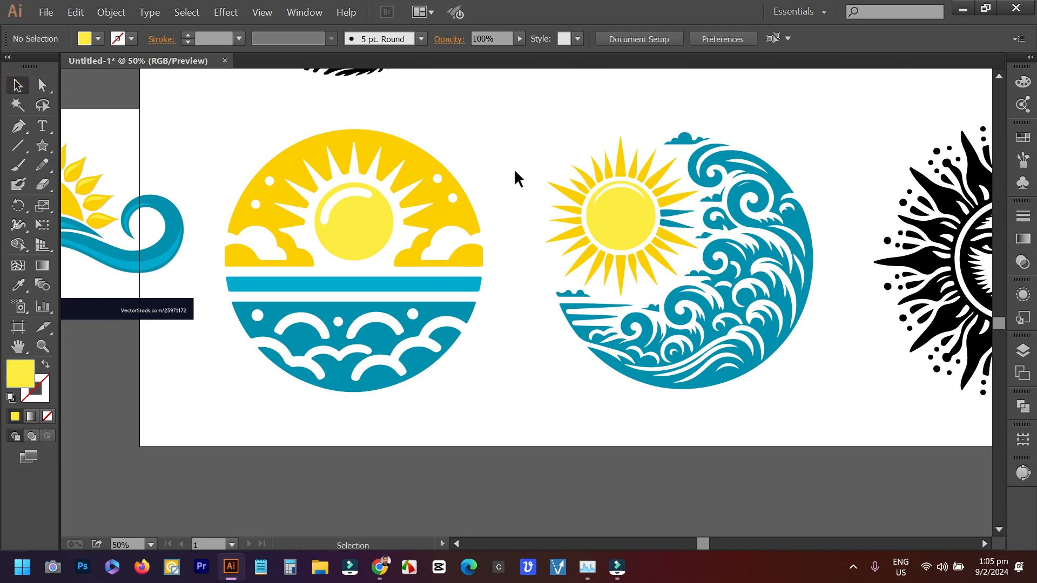
click(671, 215)
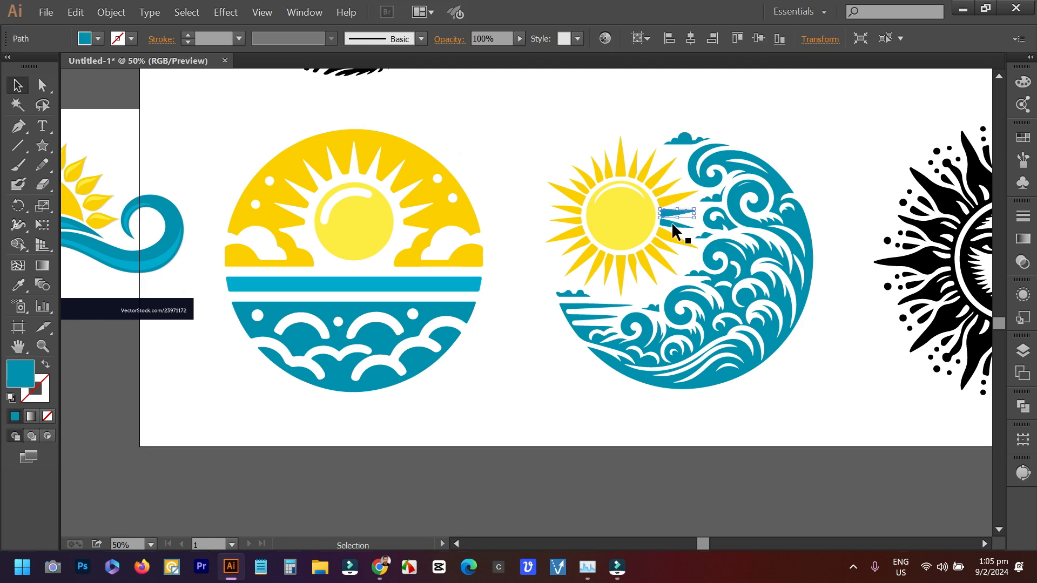
scroll(672, 222, up, 3)
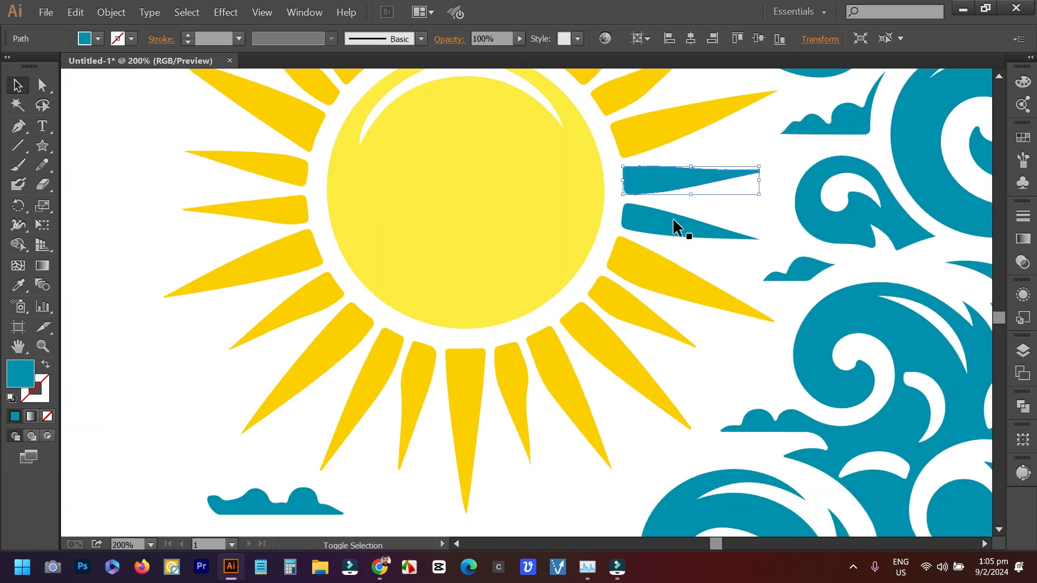
shift+click(665, 223)
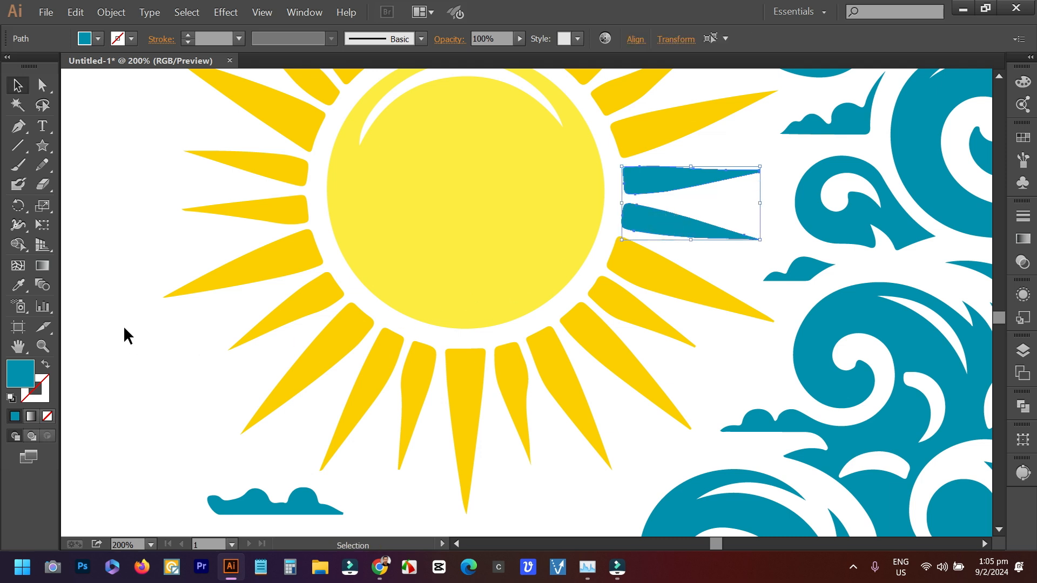
click(18, 284)
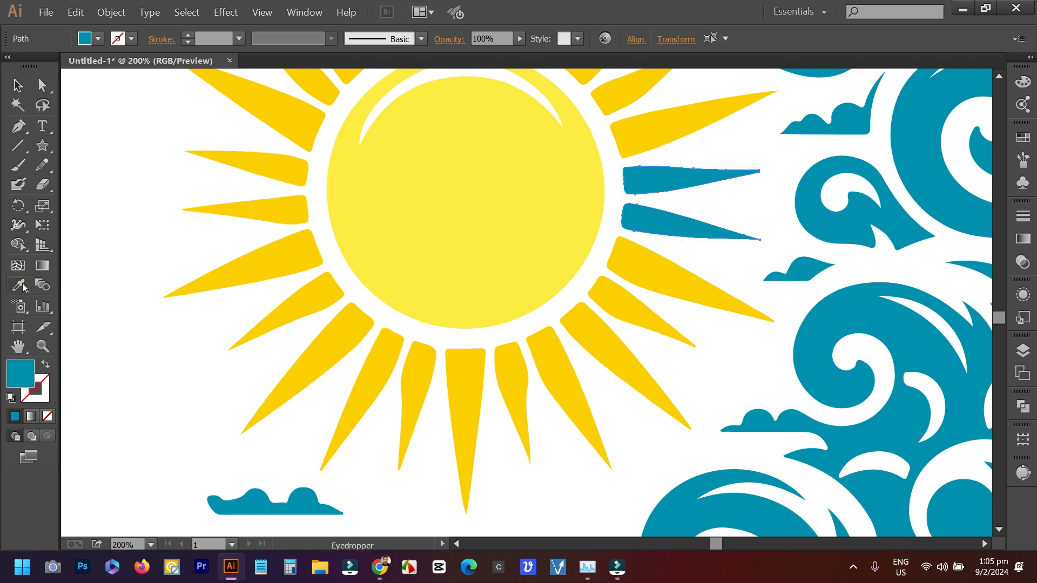
Recolour the two teal rays beside the sun with the dark yellow of the neighbouring rays
click(667, 117)
key(v)
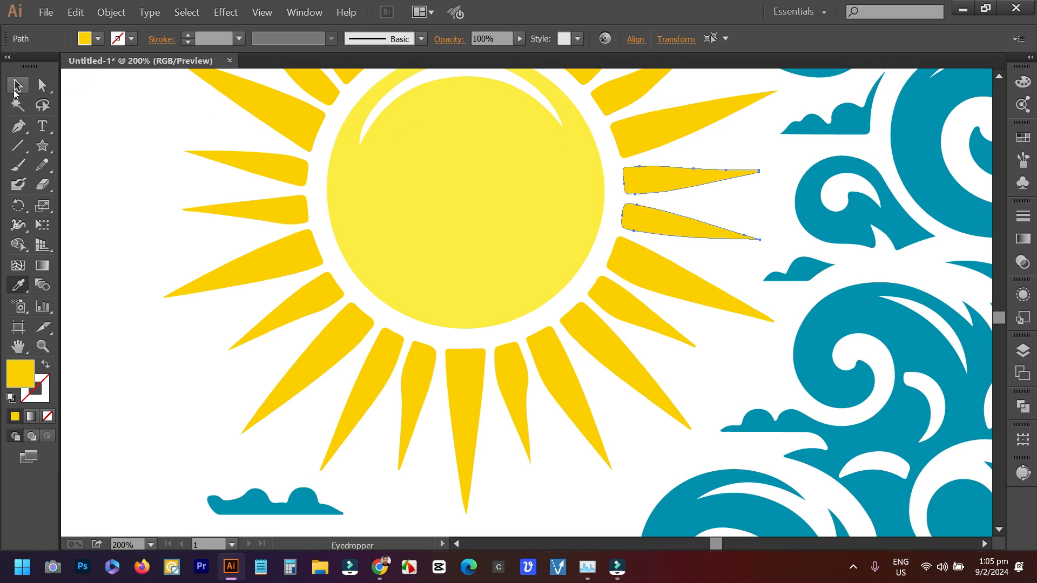
click(150, 120)
scroll(150, 120, down, 4)
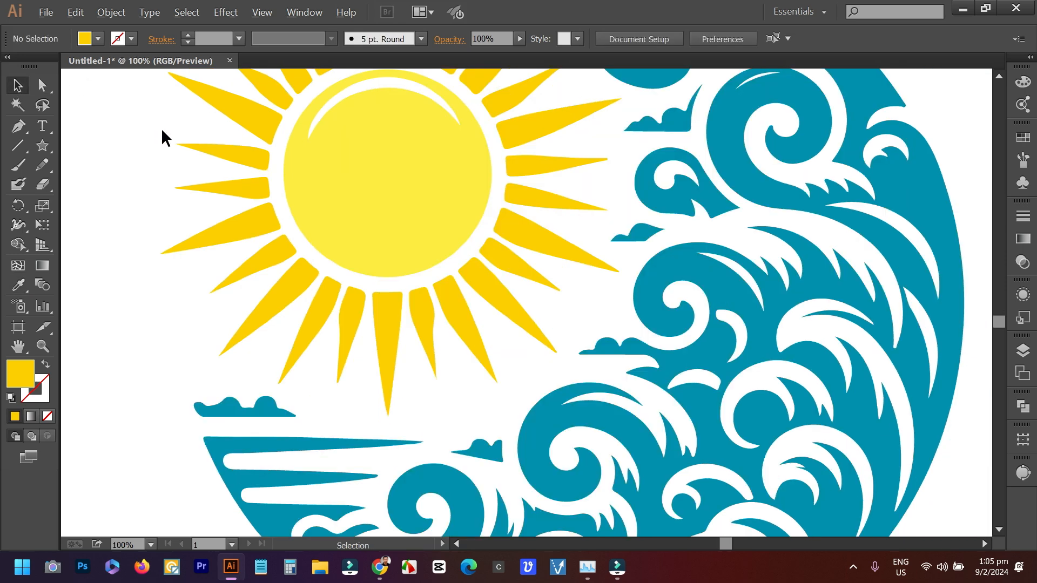
Group all parts of the sun and ocean wave artwork
drag(138, 123, 438, 400)
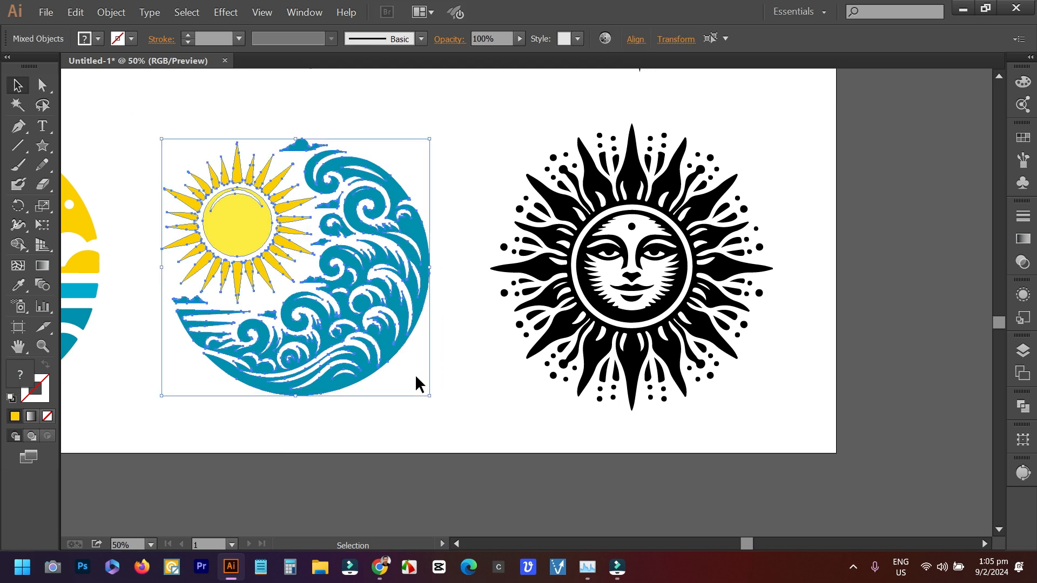
key(a)
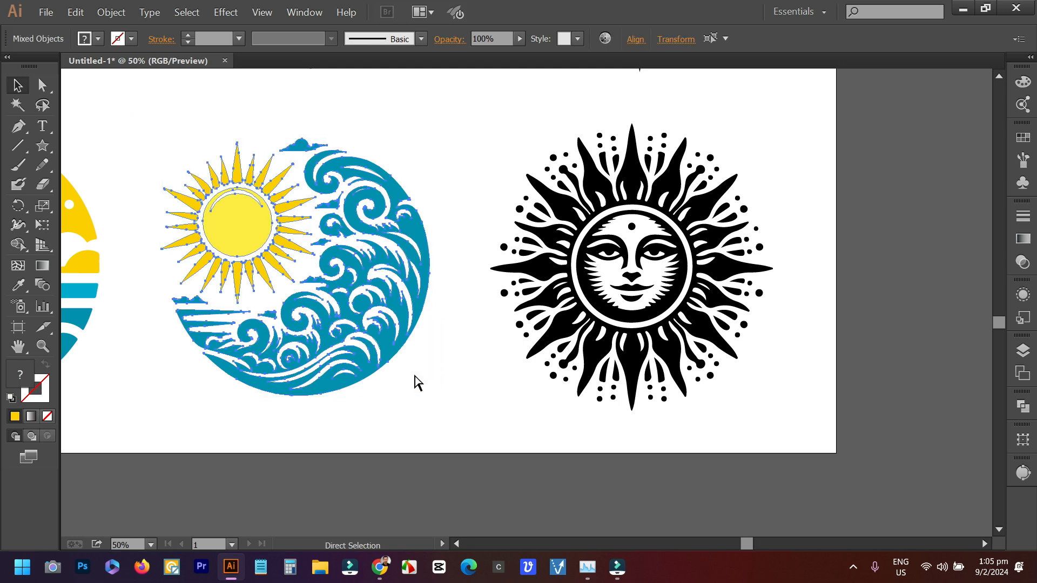
key(v)
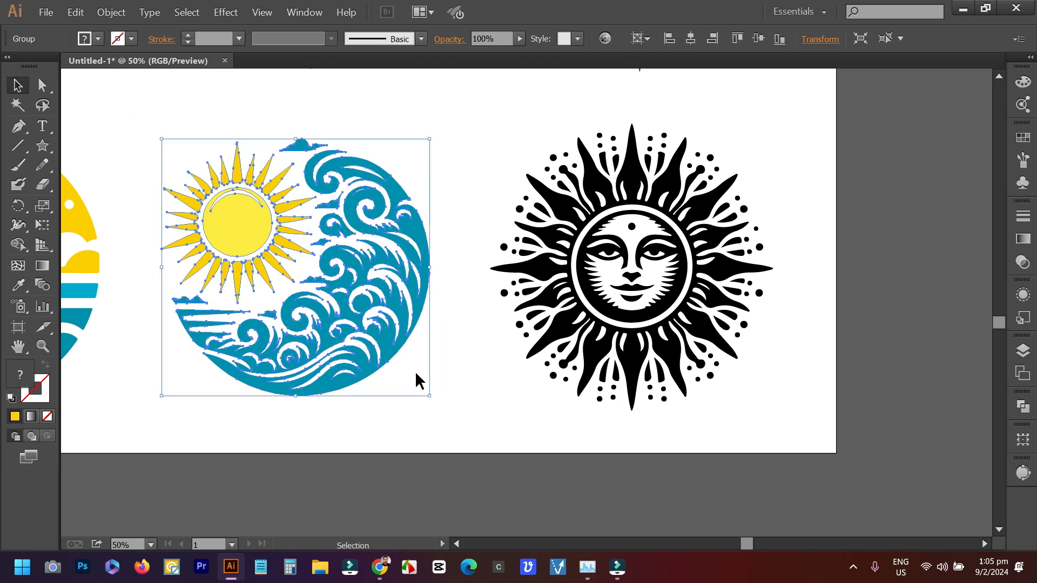
Recolour the whole black sun-face artwork with the dark yellow sampled from the sun's rays in the wave artwork
click(491, 128)
drag(471, 120, 795, 439)
click(18, 284)
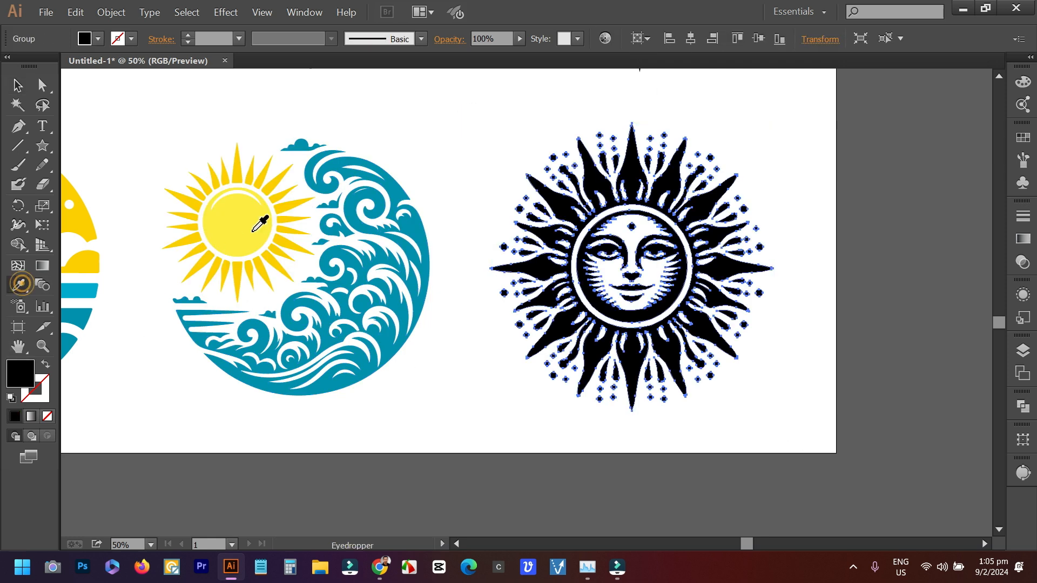
click(265, 270)
click(17, 84)
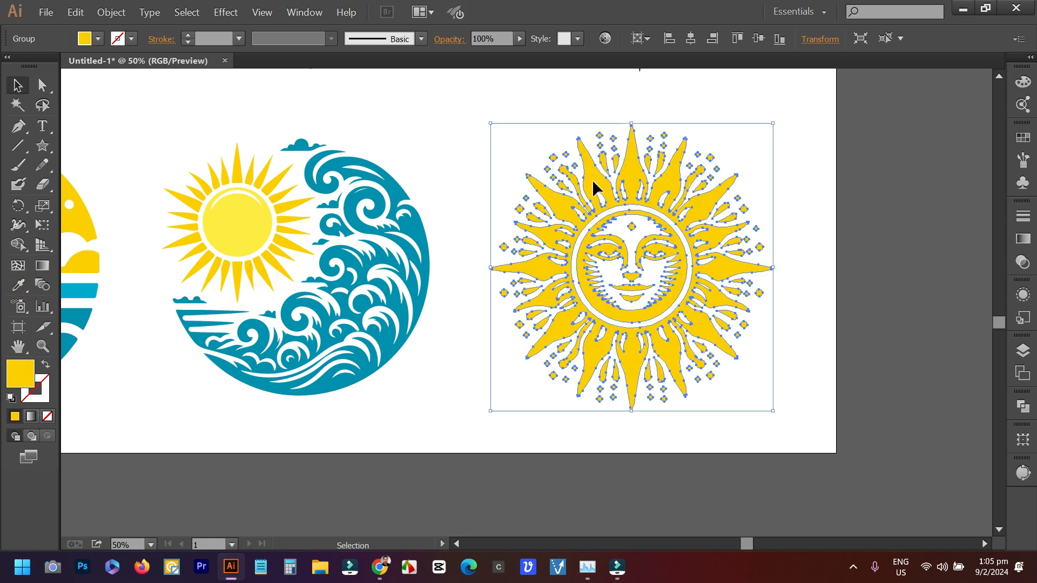
Ungroup the yellow sun-face artwork into separate shapes
click(805, 216)
right_click(683, 268)
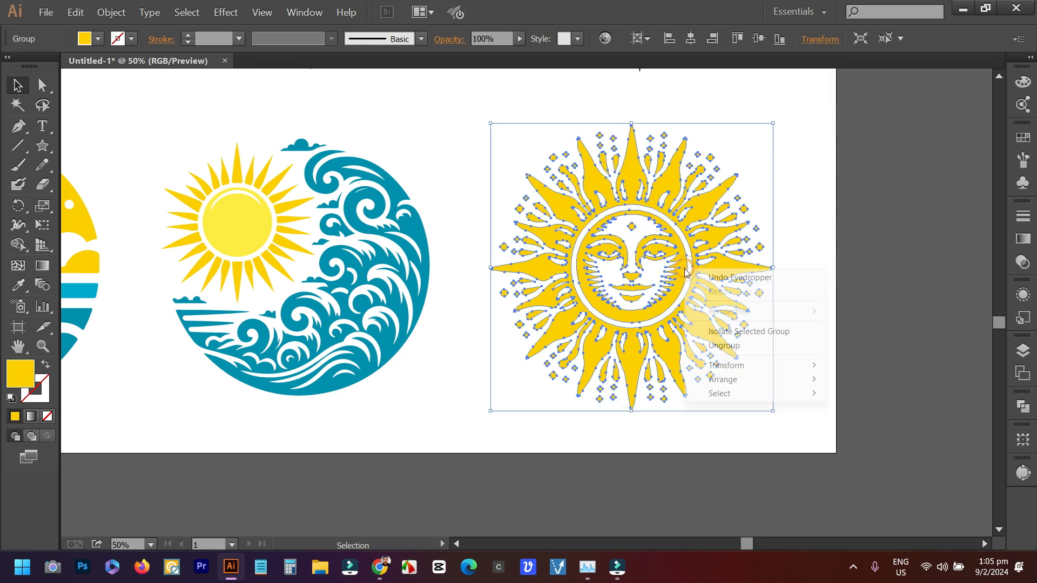
click(739, 346)
click(867, 338)
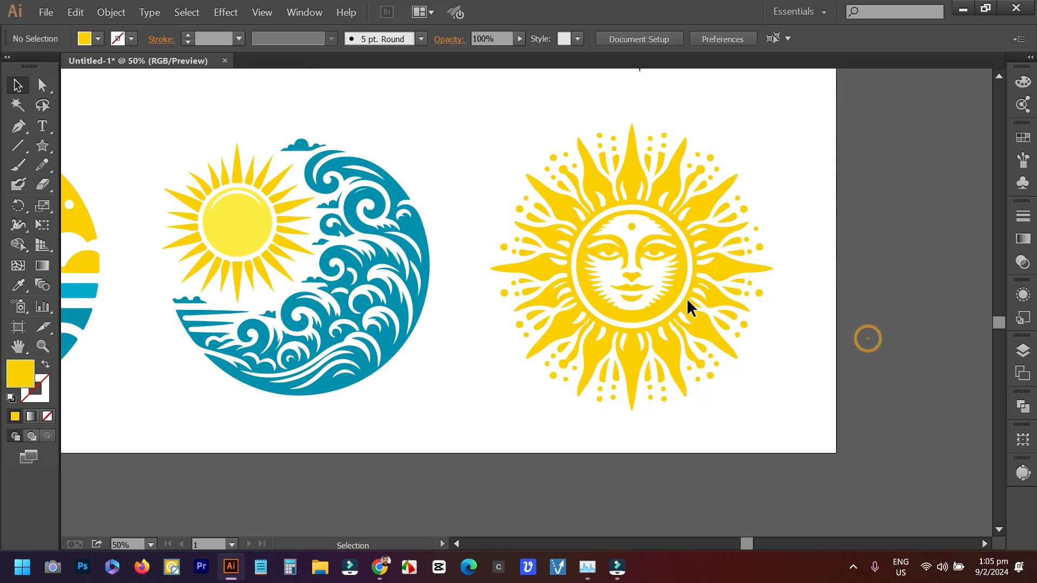
Try pale yellow and wave teal on the sun face's round disc, then settle on pale yellow
click(669, 296)
click(11, 290)
click(233, 235)
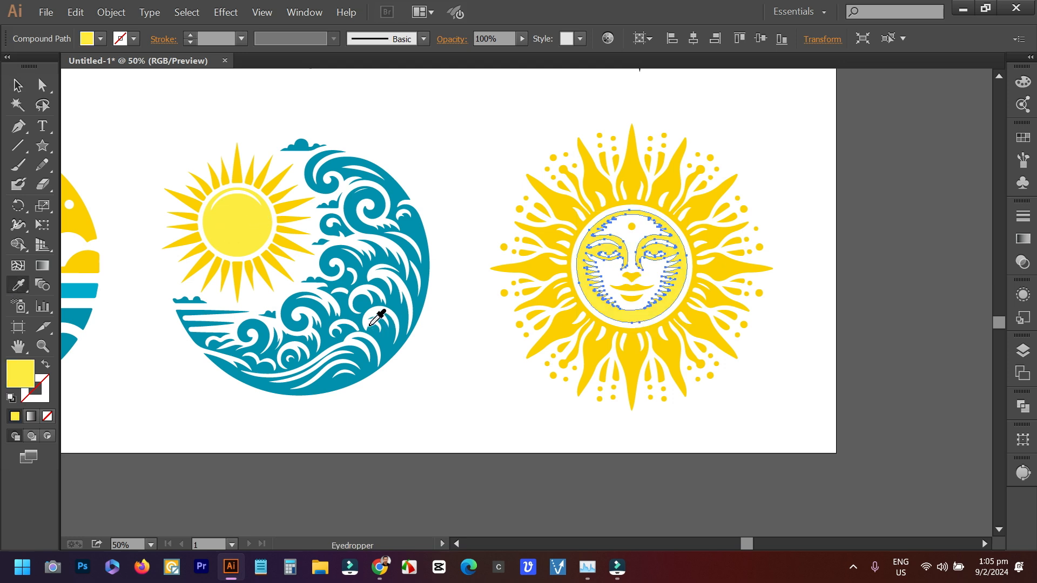
click(394, 330)
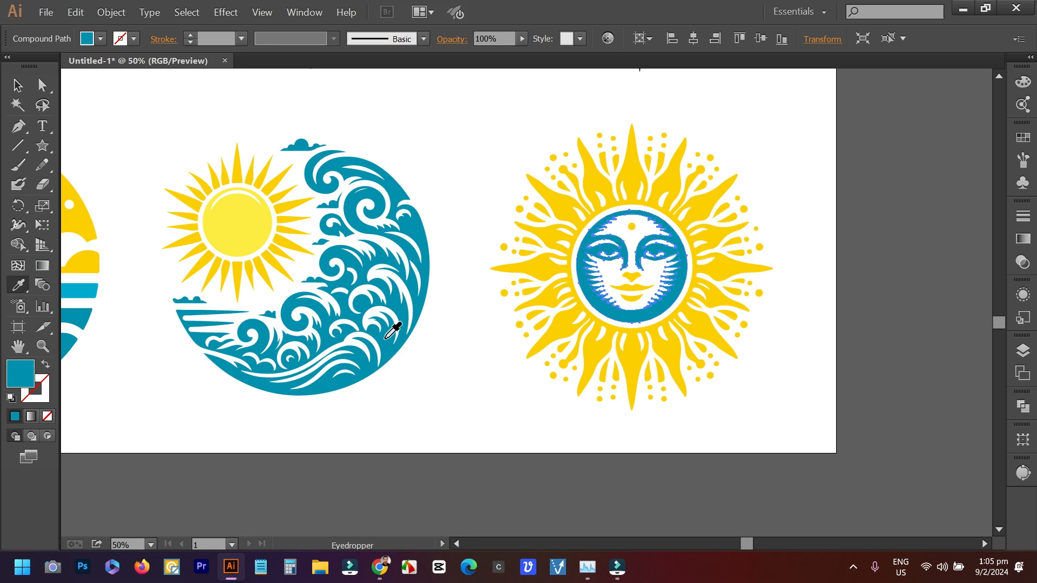
click(252, 218)
click(17, 86)
click(454, 136)
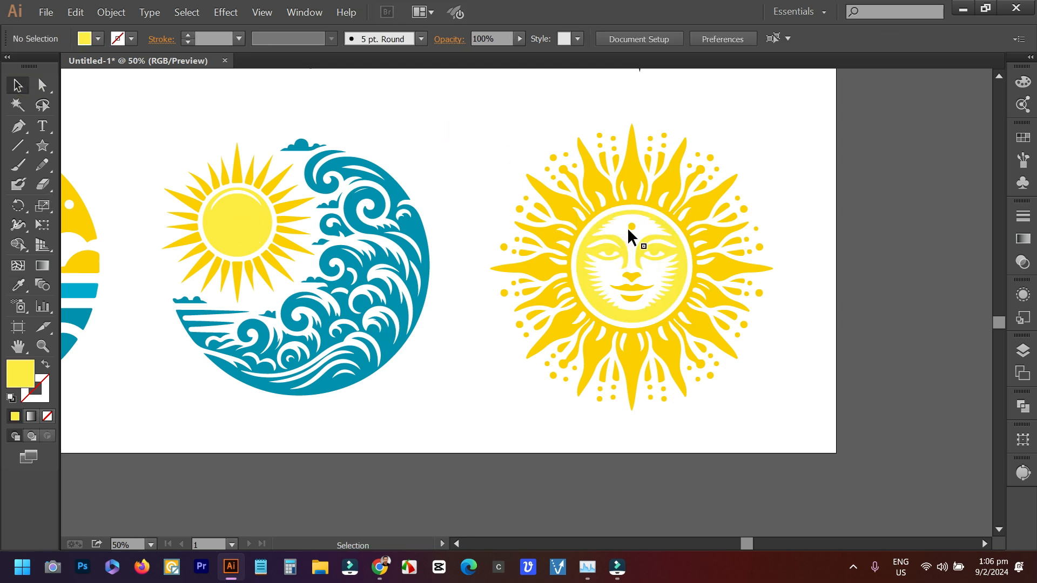
Group the forehead dot, nose and both lips with the sun's face disc
click(630, 226)
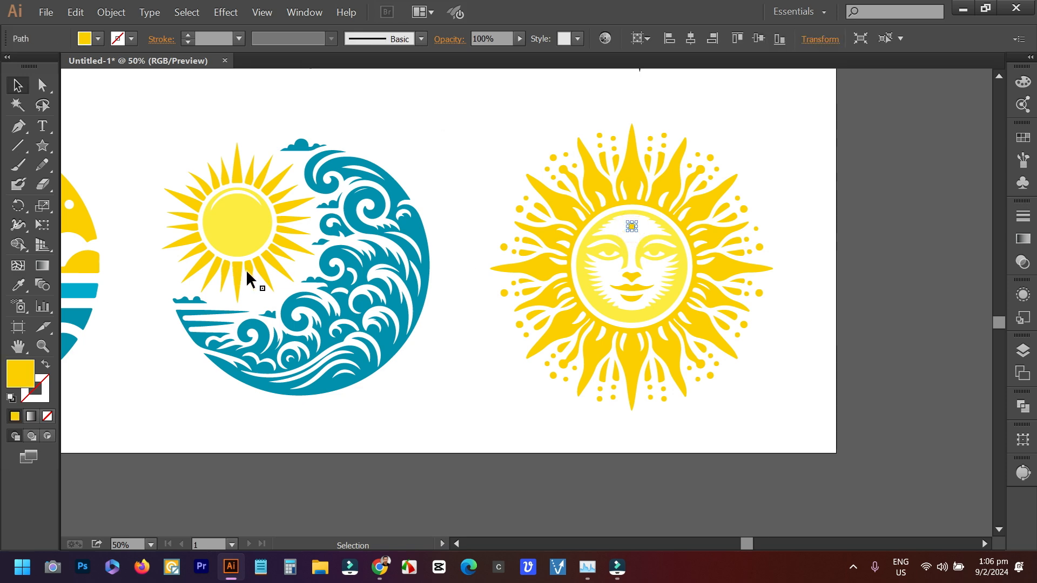
scroll(336, 278, up, 2)
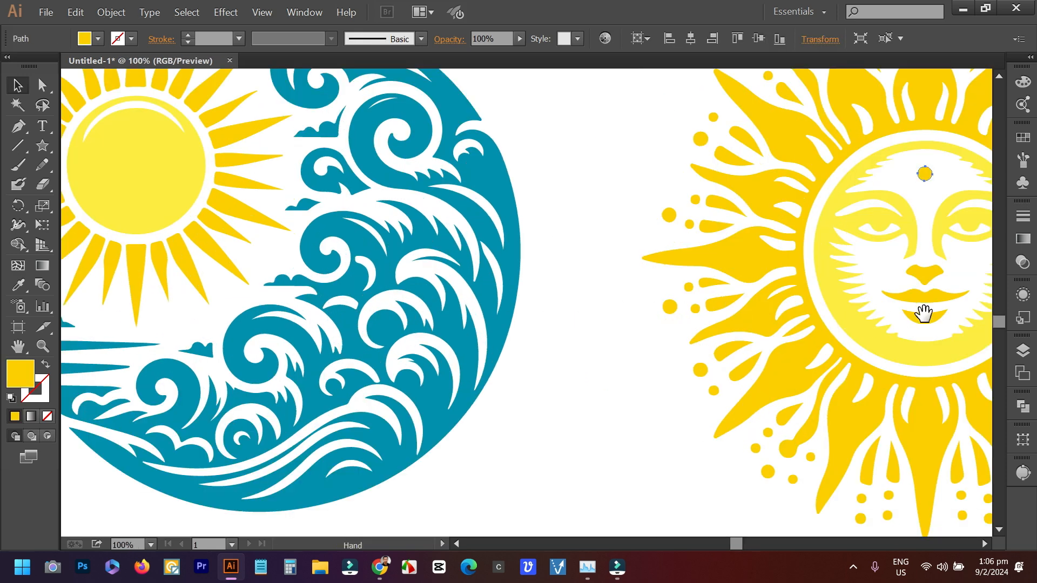
drag(898, 313, 815, 315)
shift+click(821, 282)
shift+click(824, 295)
shift+click(824, 316)
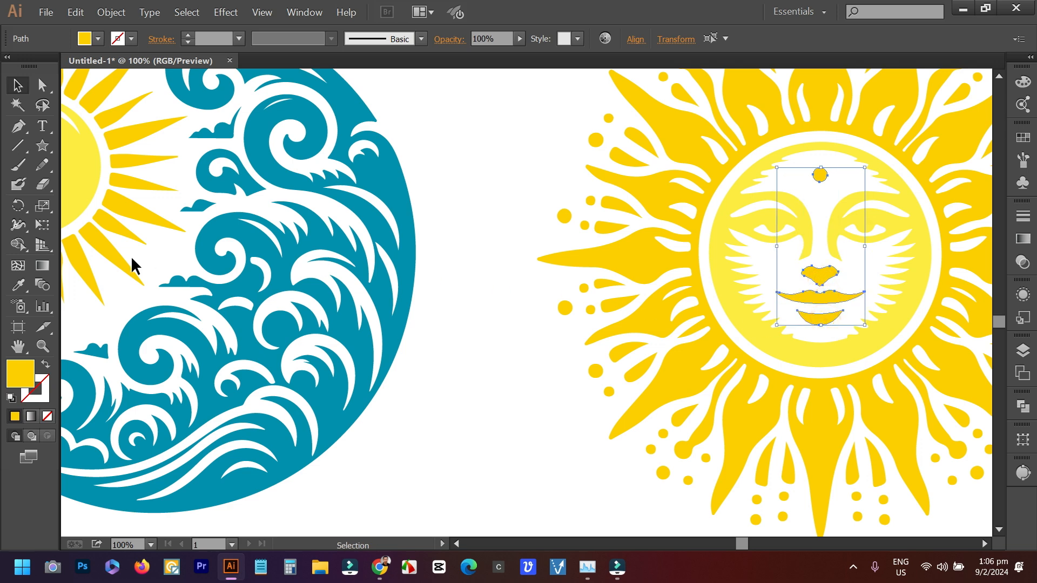
shift+click(723, 208)
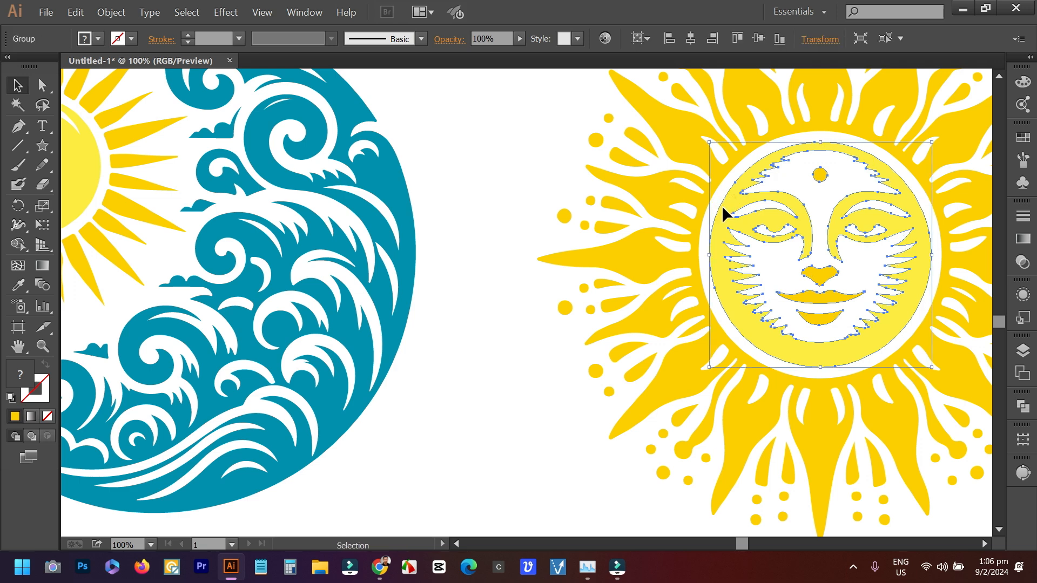
Recolour the grouped face with the dark yellow of the surrounding flames
click(18, 285)
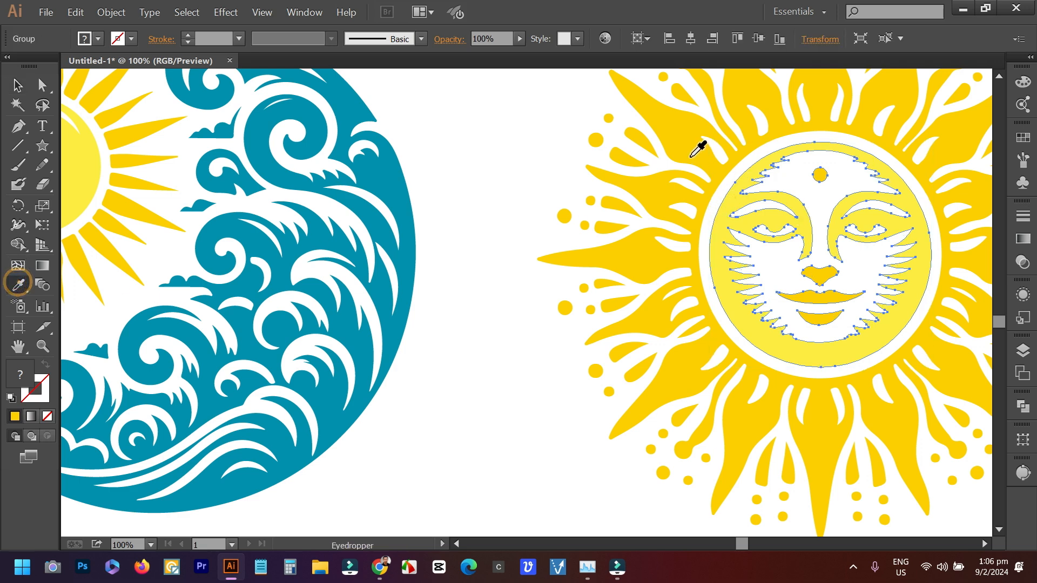
click(680, 142)
click(679, 142)
click(17, 85)
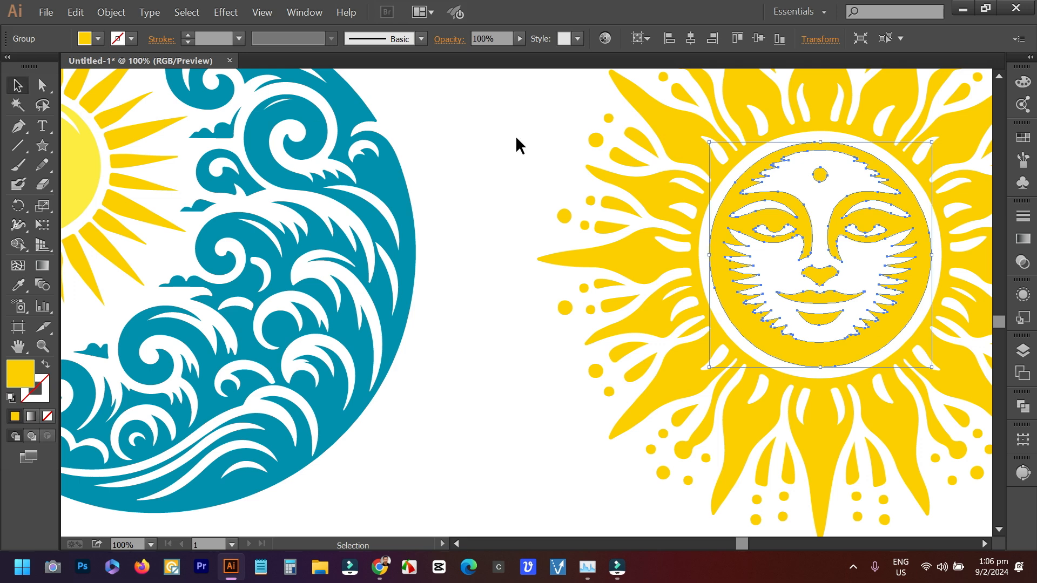
Try the pale yellow of the neighbouring sun's disc on the flames around the face
click(718, 153)
click(687, 137)
click(17, 284)
click(86, 182)
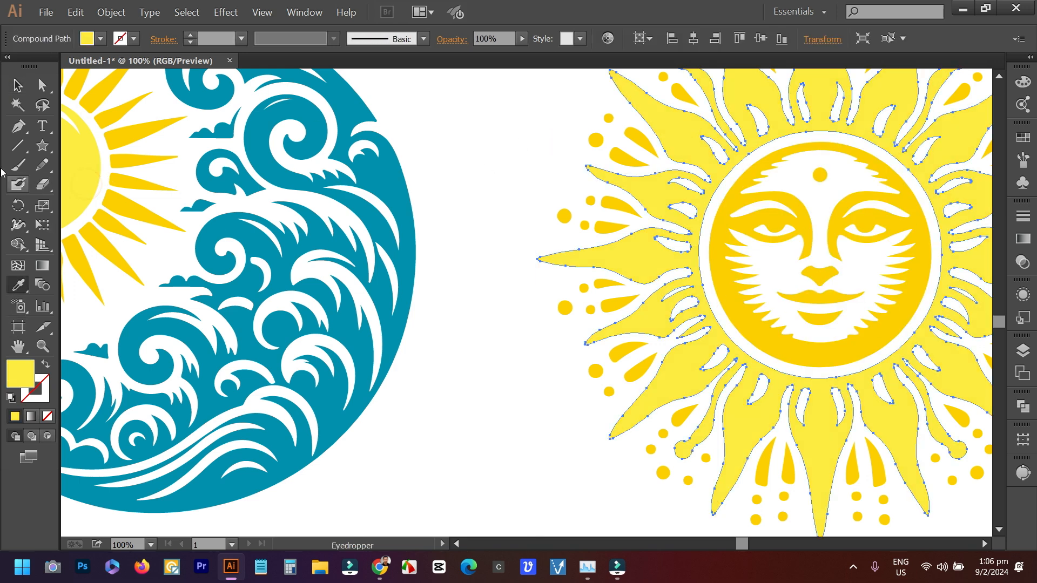
click(17, 85)
click(494, 141)
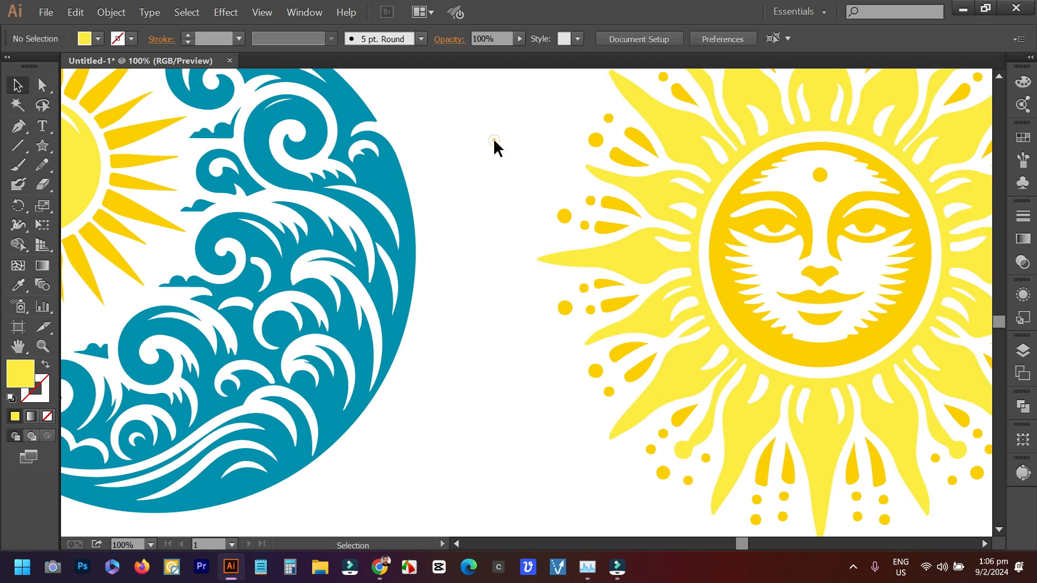
Apply the neighbouring sun's pale yellow to the flames, droplets and dots around the face, excluding the face itself
scroll(494, 141, down, 2)
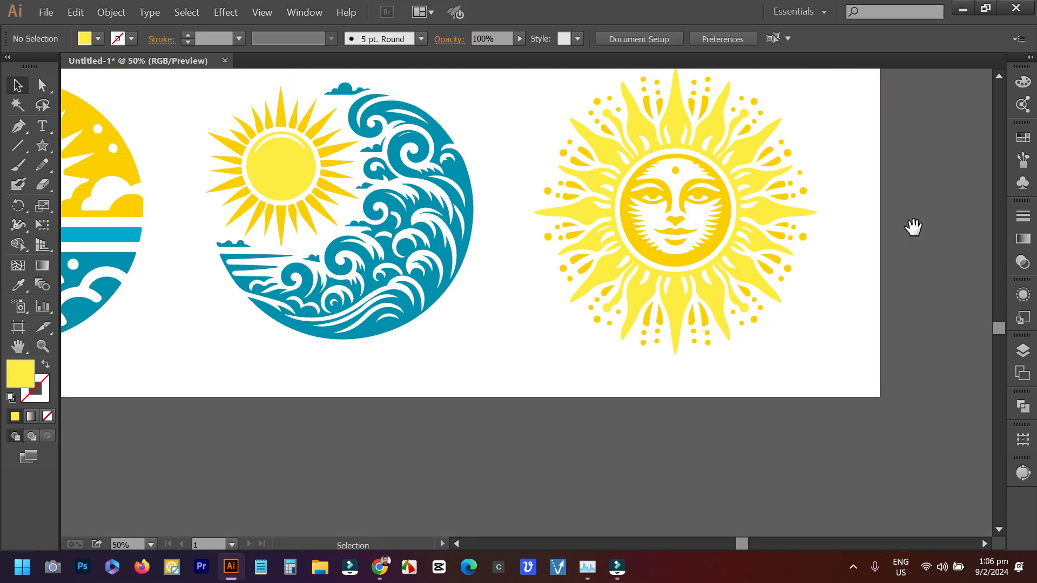
drag(812, 214, 870, 297)
scroll(819, 245, up, 1)
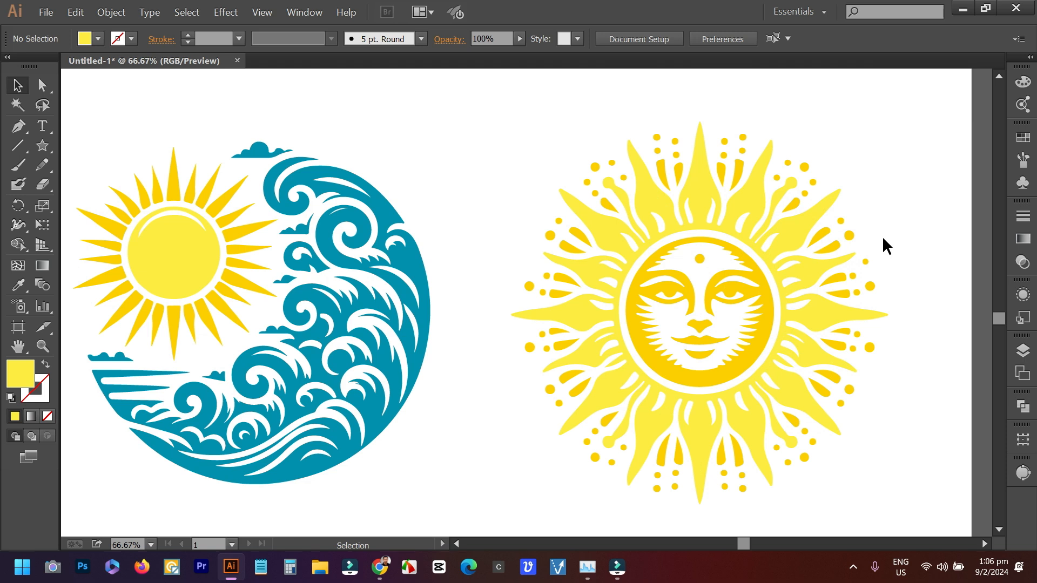
drag(479, 124, 881, 482)
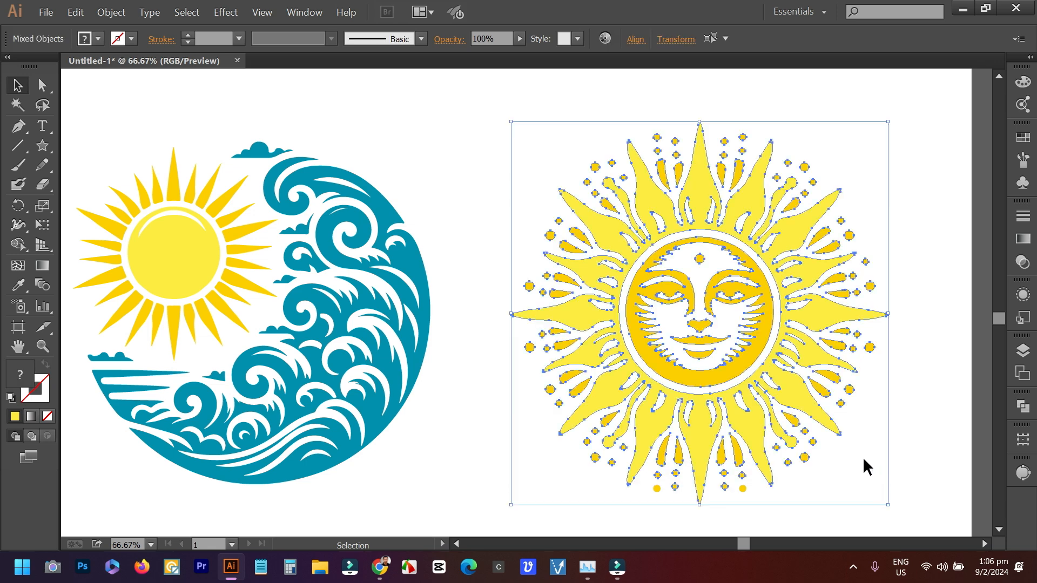
shift+click(744, 291)
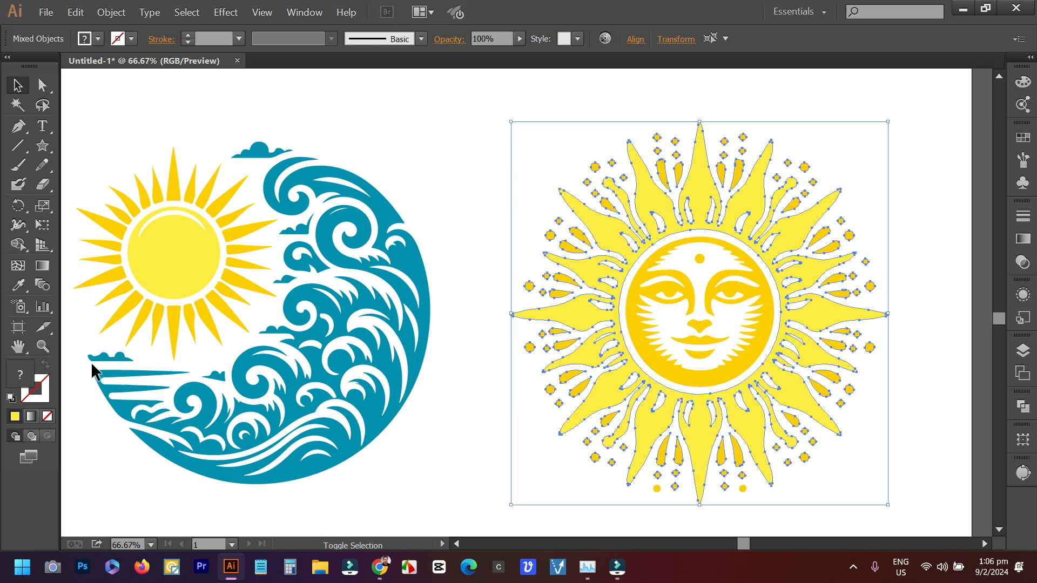
click(17, 285)
click(181, 264)
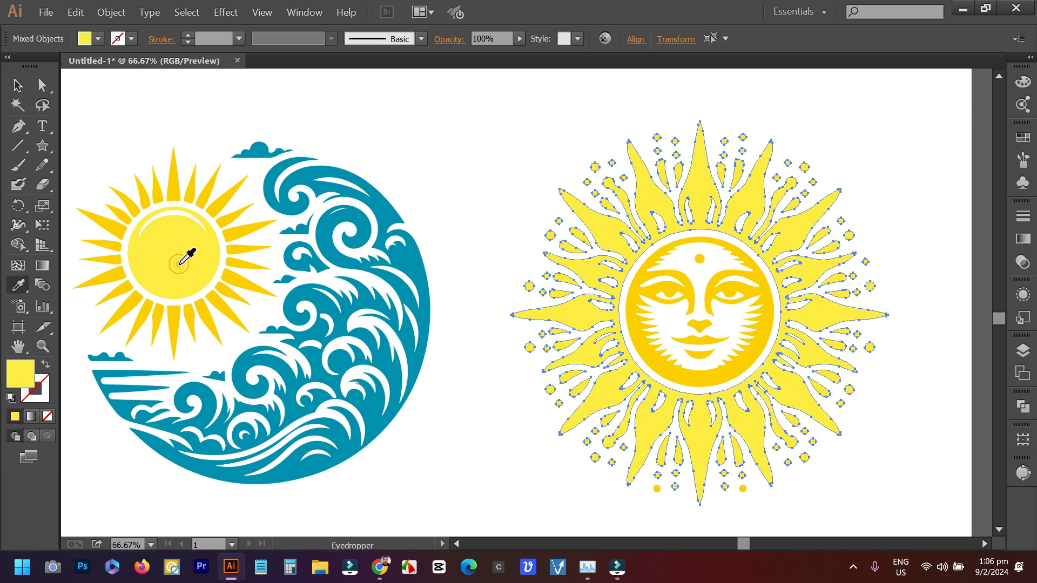
click(18, 85)
click(414, 132)
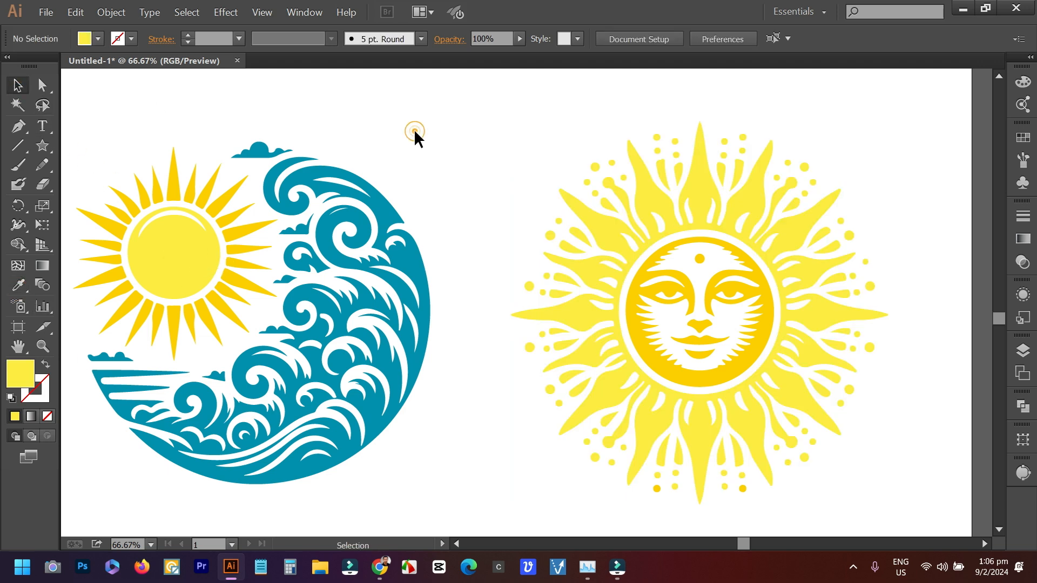
Recolour only the flames around the face with the dark yellow of the neighbouring sun's rays
click(702, 184)
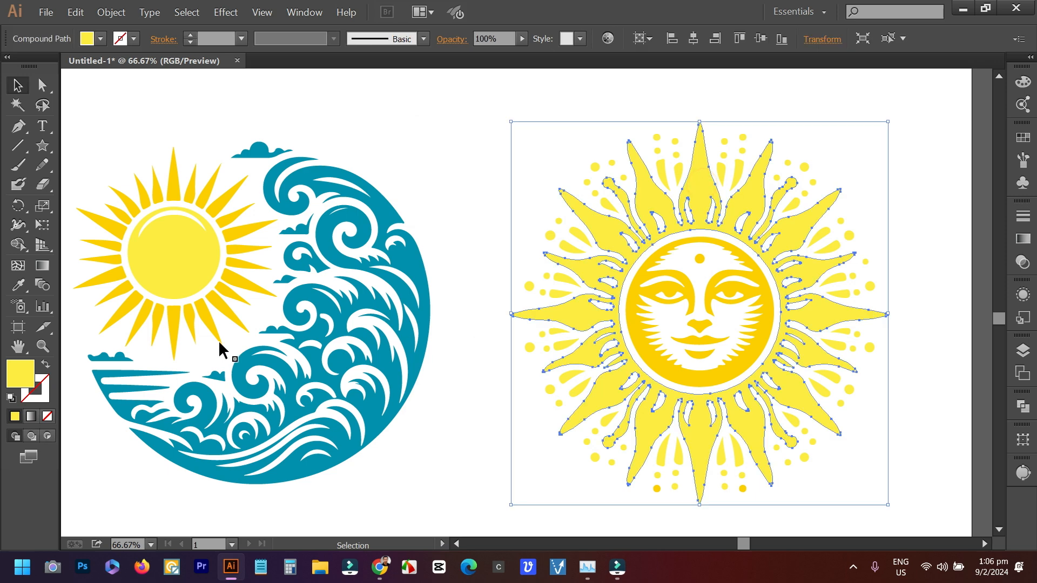
click(18, 285)
click(226, 308)
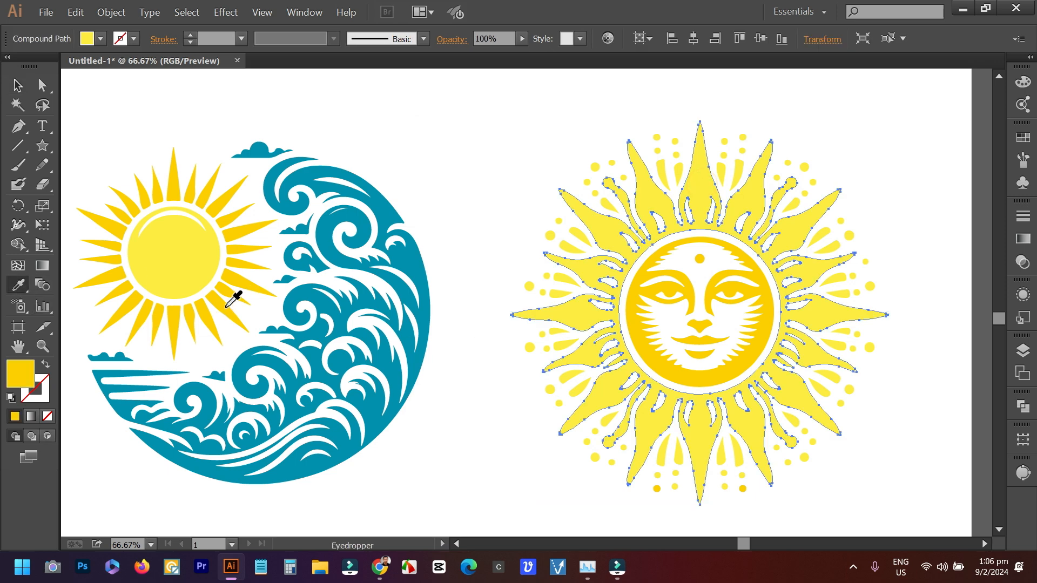
click(18, 85)
click(455, 150)
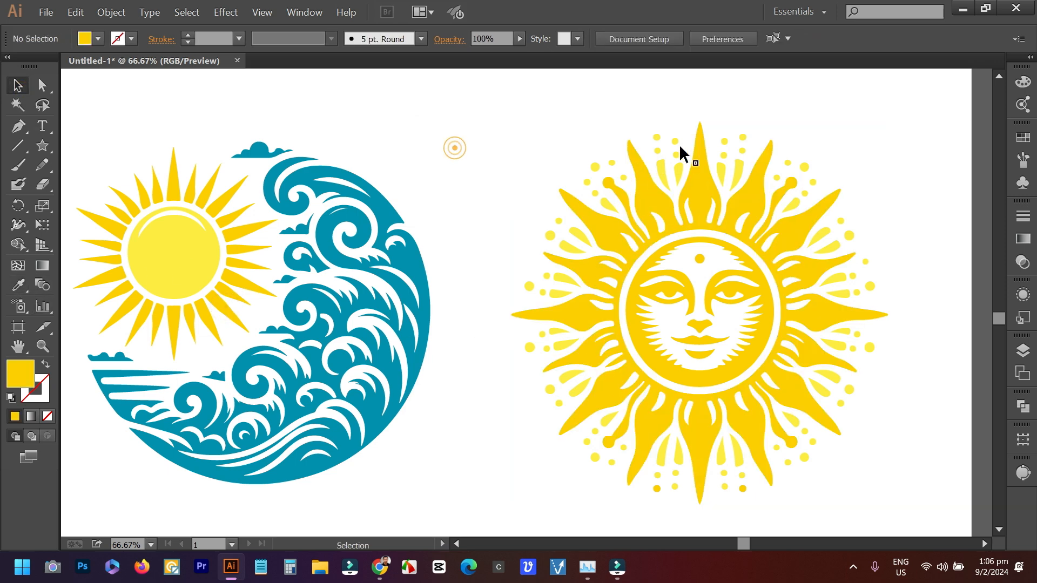
Group all parts of the recoloured sun-face artwork
scroll(642, 474, down, 2)
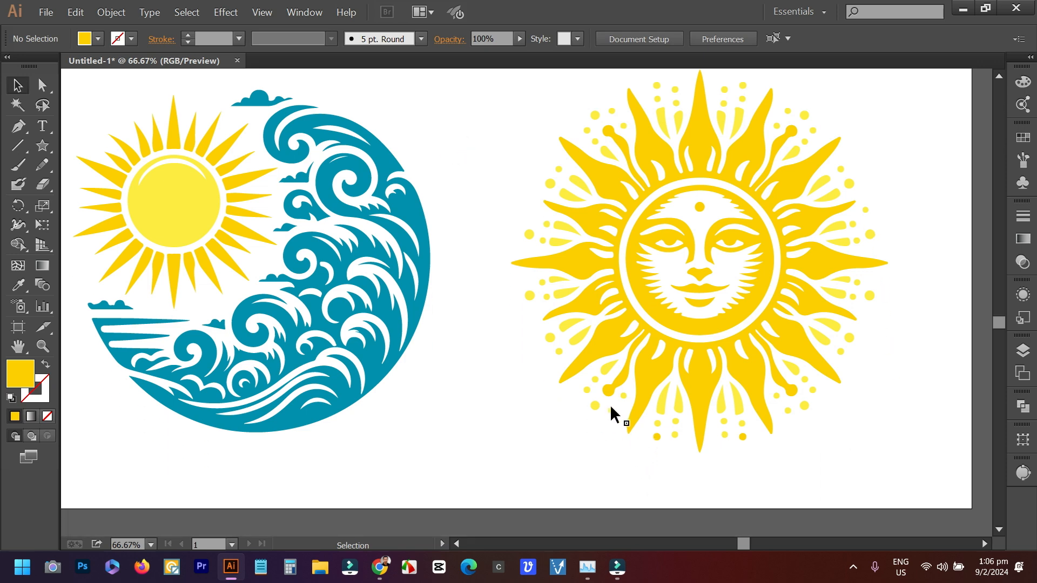
scroll(609, 406, down, 3)
drag(532, 357, 635, 432)
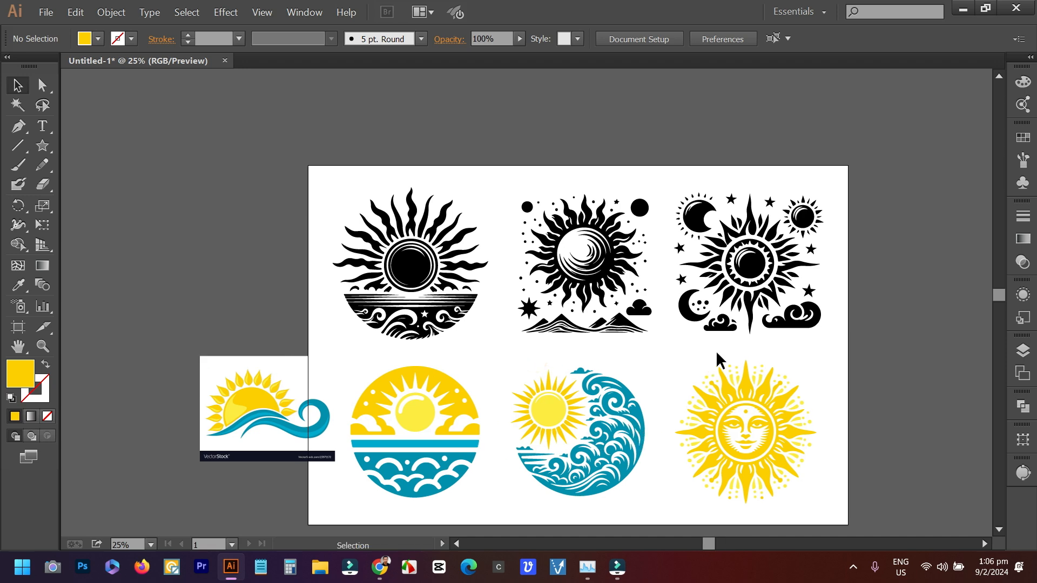
scroll(805, 267, up, 2)
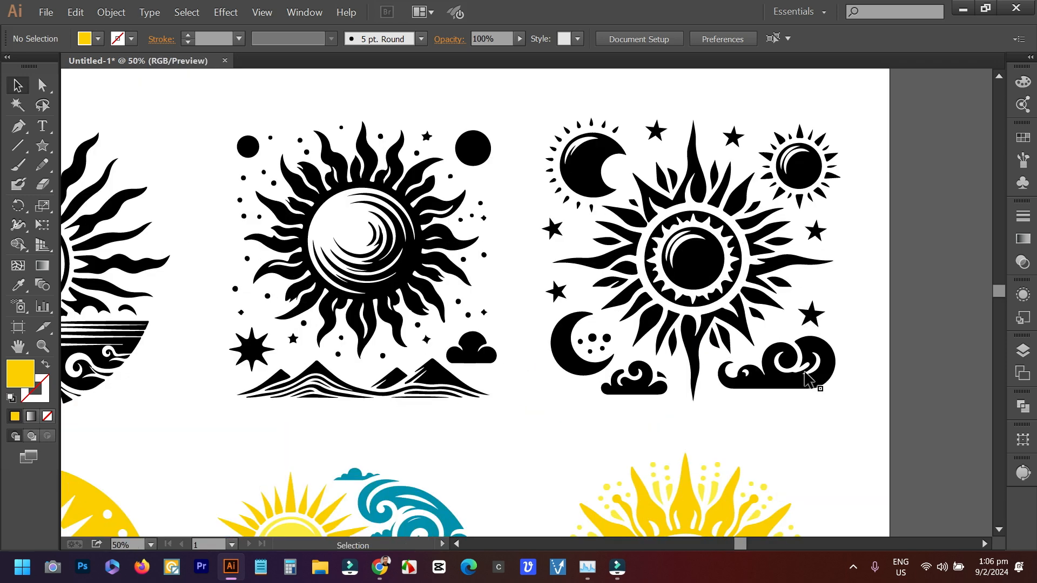
scroll(783, 389, down, 5)
drag(531, 268, 845, 533)
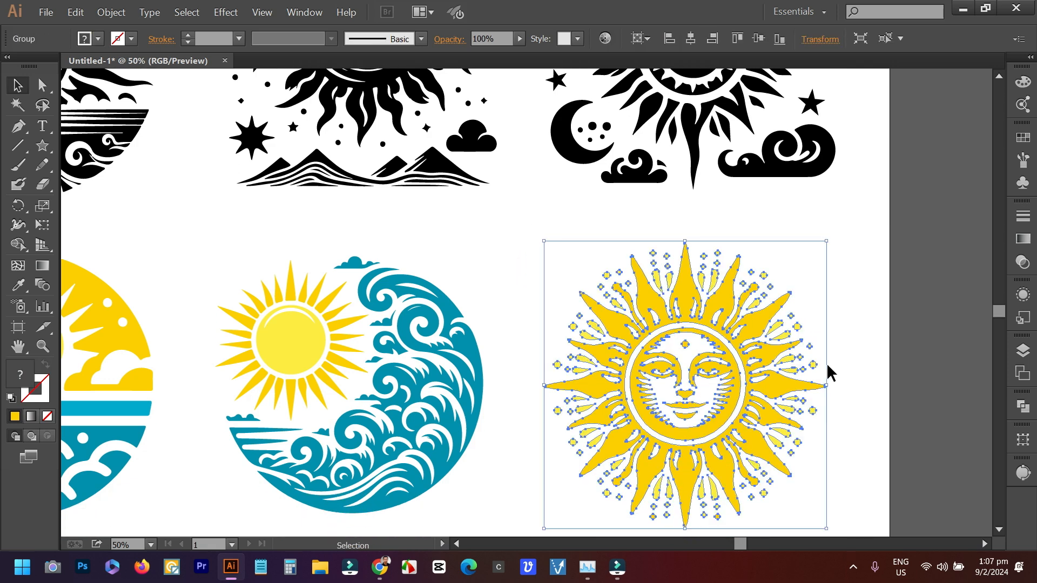
Ungroup the black sun artwork surrounded by moons, stars and two clouds
scroll(826, 362, up, 6)
click(852, 387)
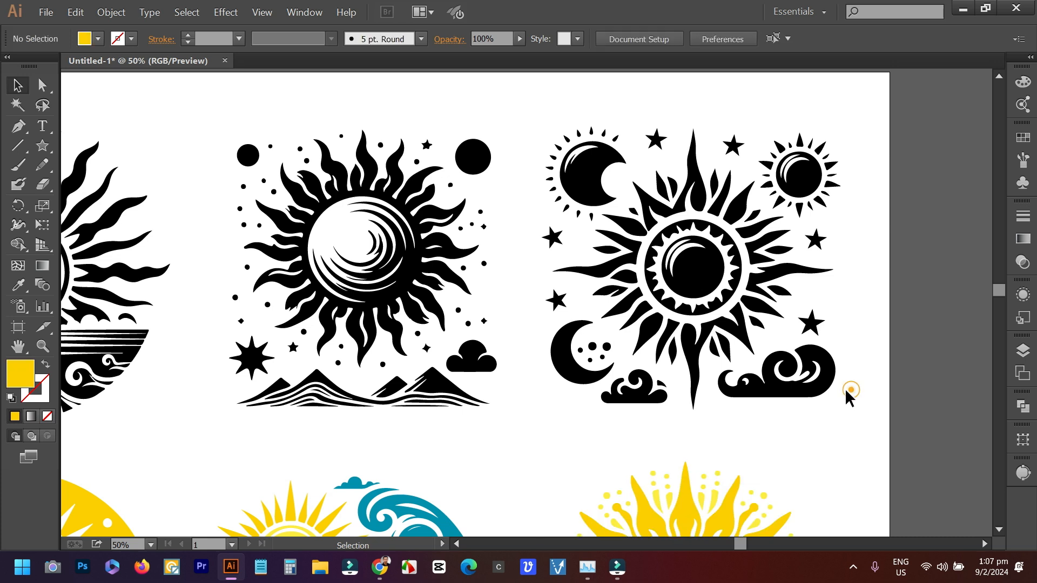
click(807, 373)
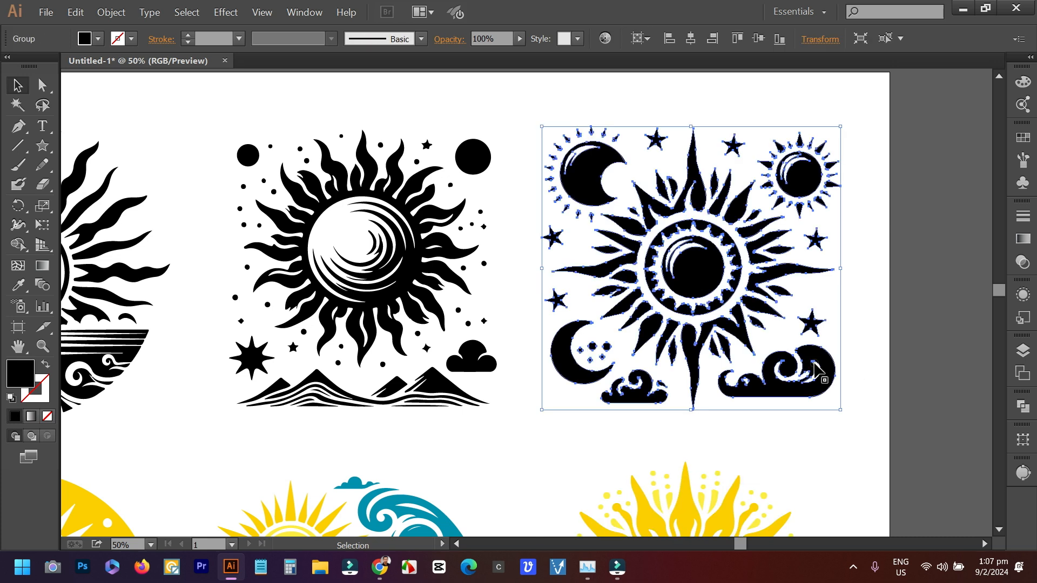
right_click(814, 357)
click(853, 432)
click(852, 416)
Recolour the entire ungrouped sun, moon, star and cloud artwork with the dark yellow of the sun-face's flames
drag(851, 417, 554, 121)
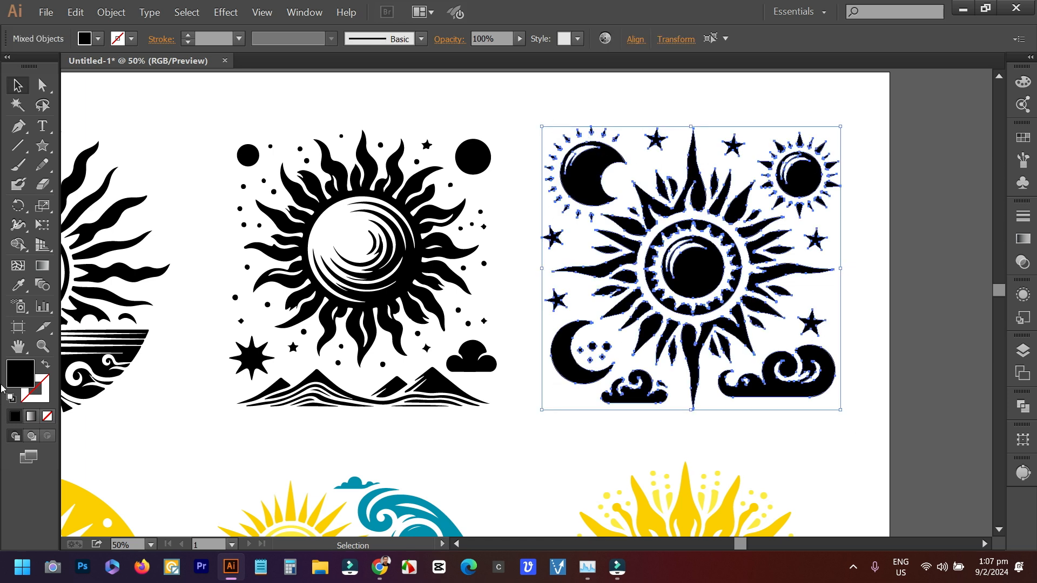
key(i)
scroll(614, 469, down, 3)
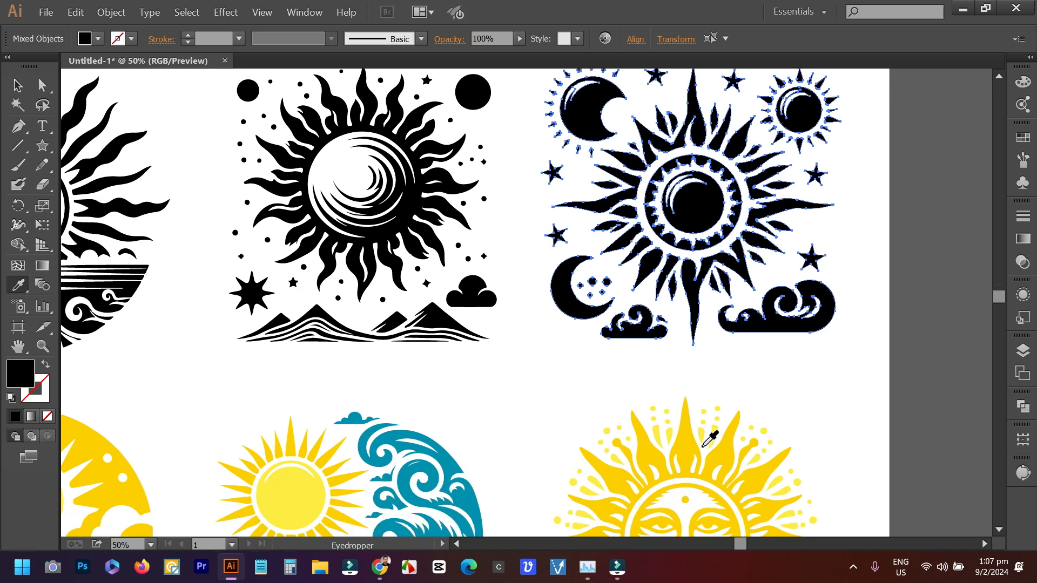
click(687, 441)
scroll(688, 435, up, 2)
key(v)
click(463, 99)
scroll(870, 323, down, 1)
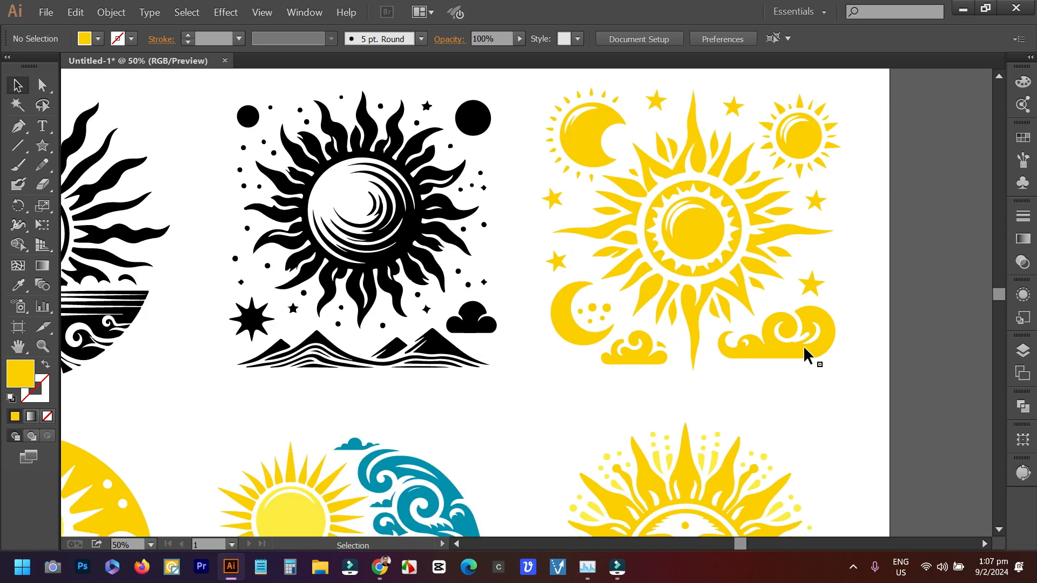
Ungroup the nested parts of the yellow sun artwork so its clouds are separately selectable
click(802, 352)
right_click(803, 352)
click(844, 426)
click(822, 368)
Recolour only the two clouds below the yellow sun with the teal of the neighbouring wave artwork
click(801, 350)
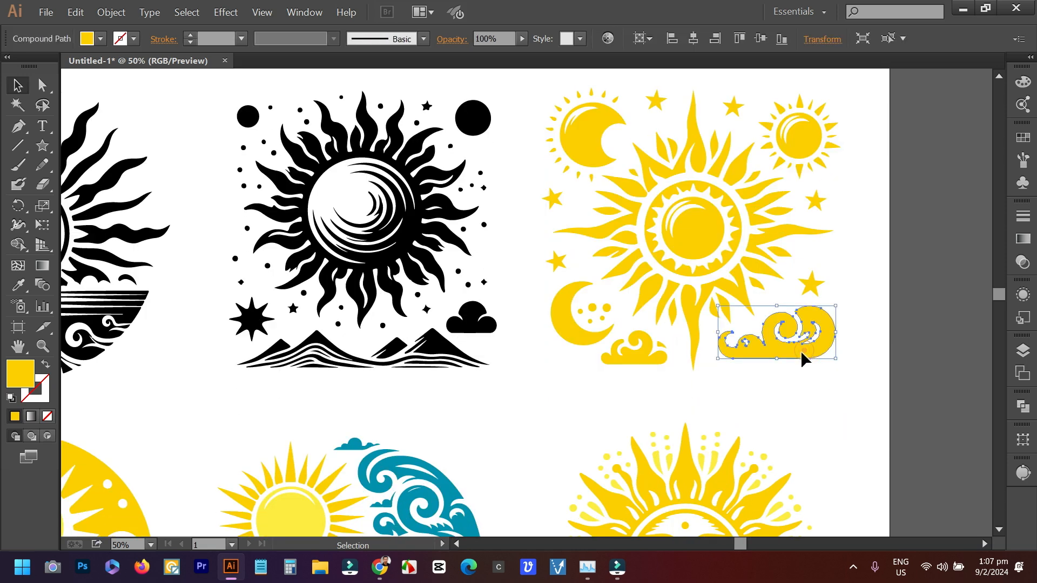
shift+click(644, 356)
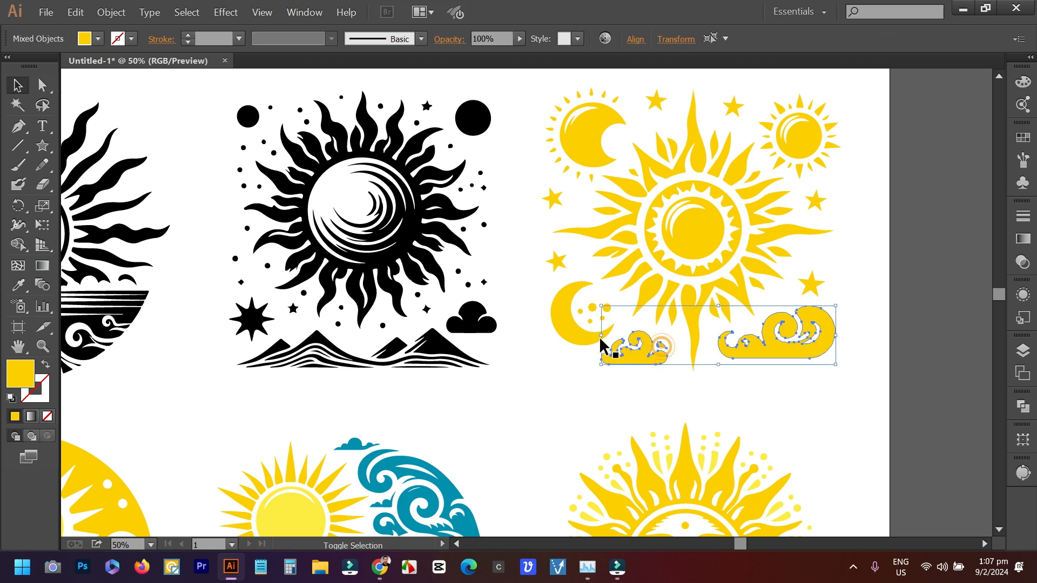
shift+click(571, 336)
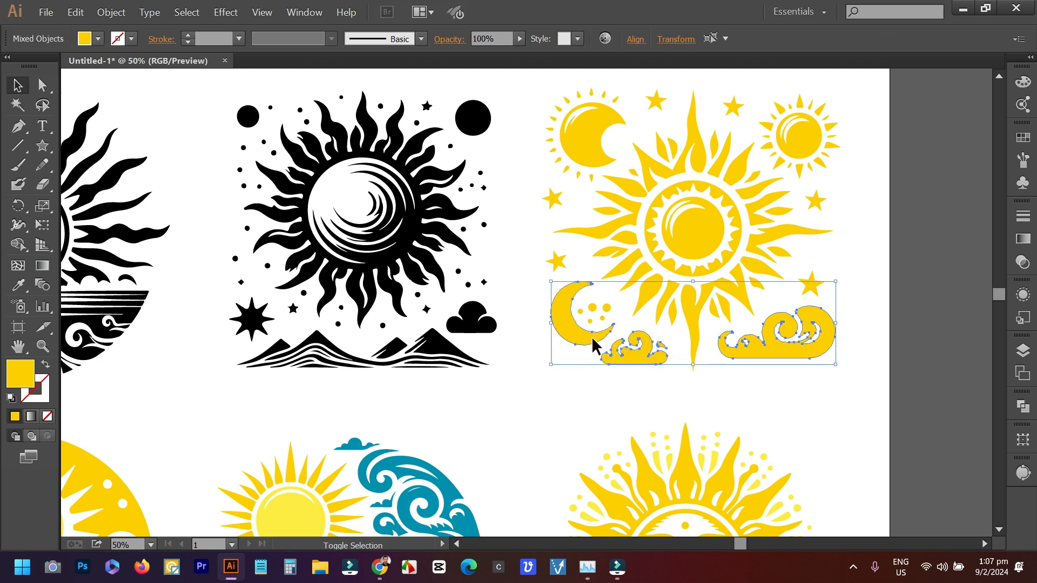
shift+click(573, 325)
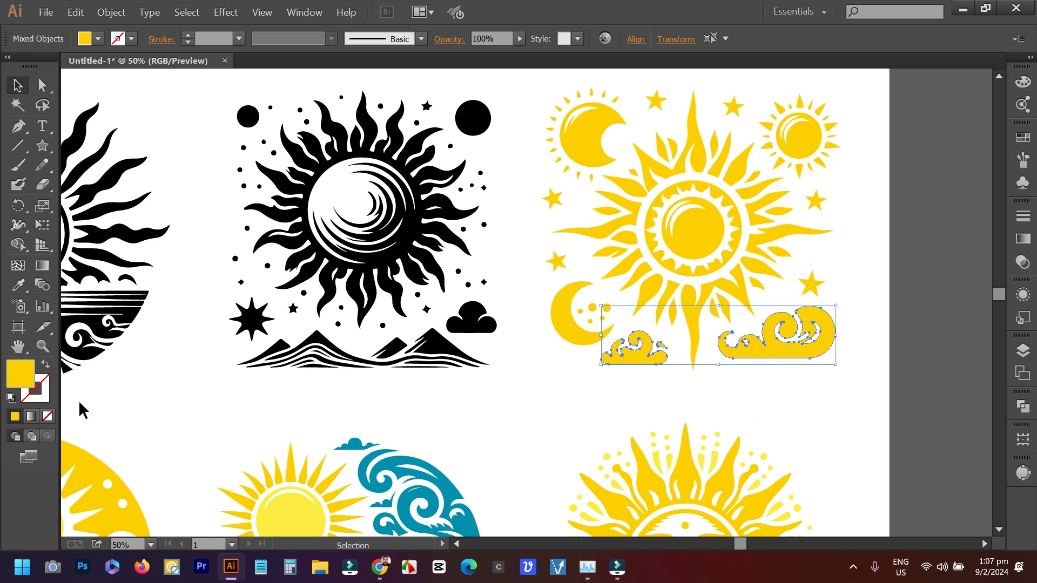
click(18, 284)
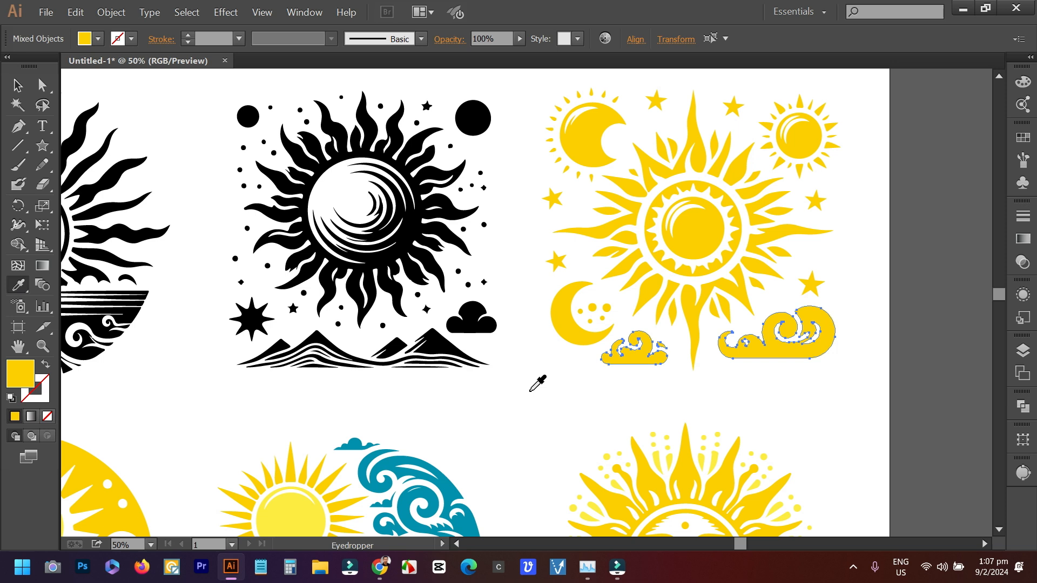
click(389, 462)
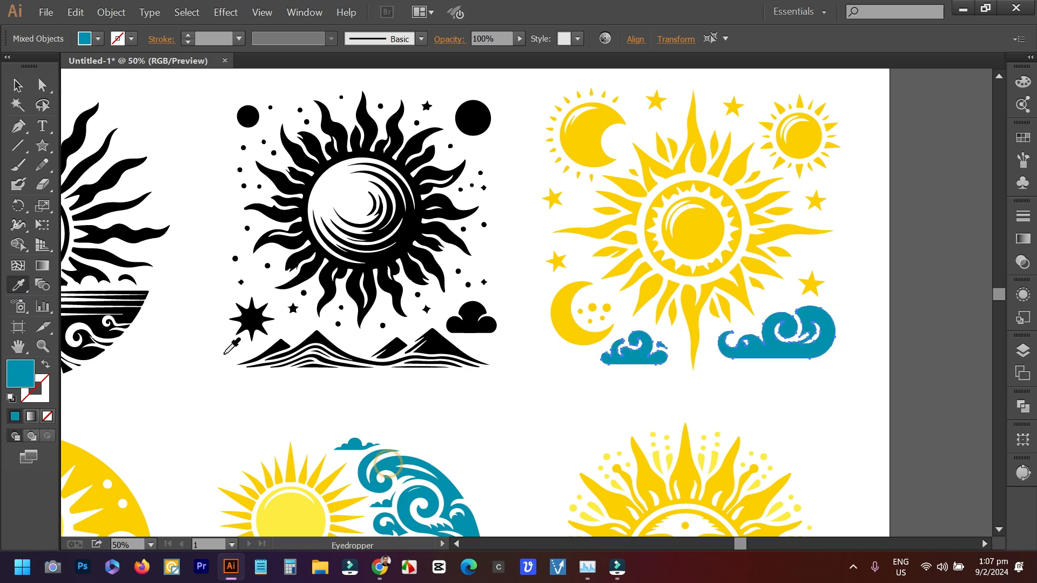
click(18, 86)
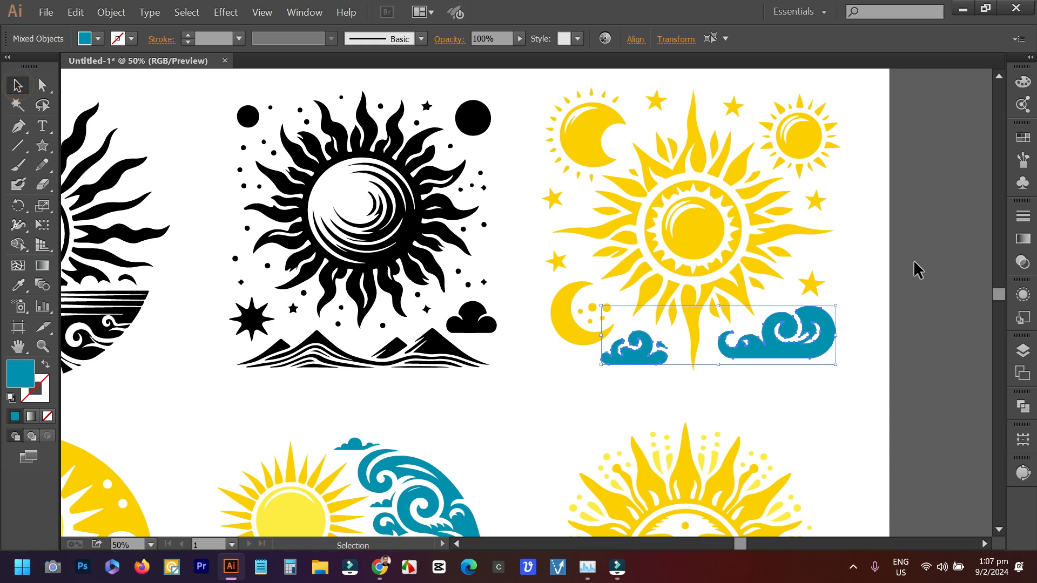
click(866, 254)
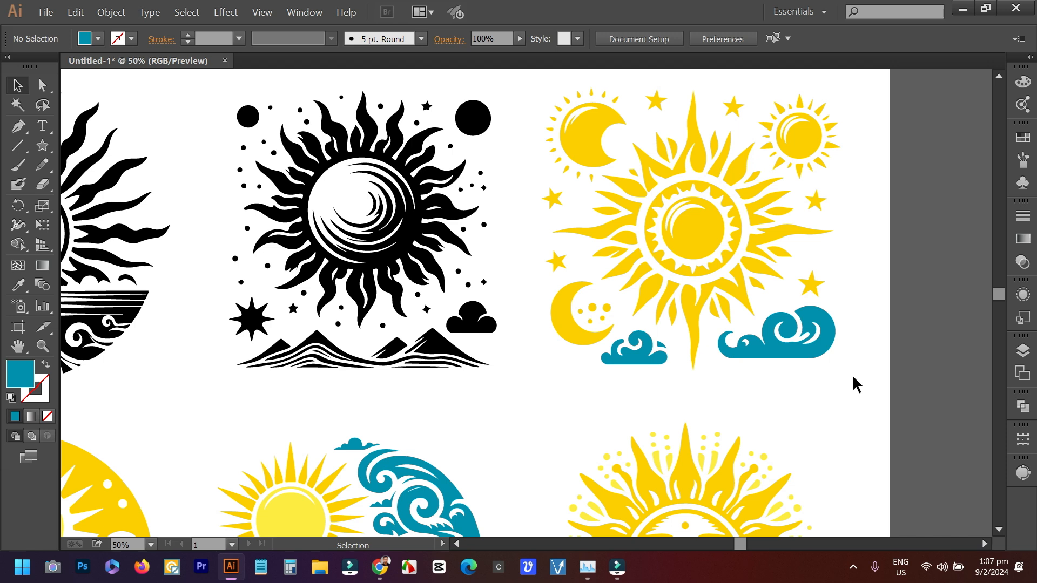
Delete the lower moon with its dots and the two stars along the yellow sun's left side
click(818, 345)
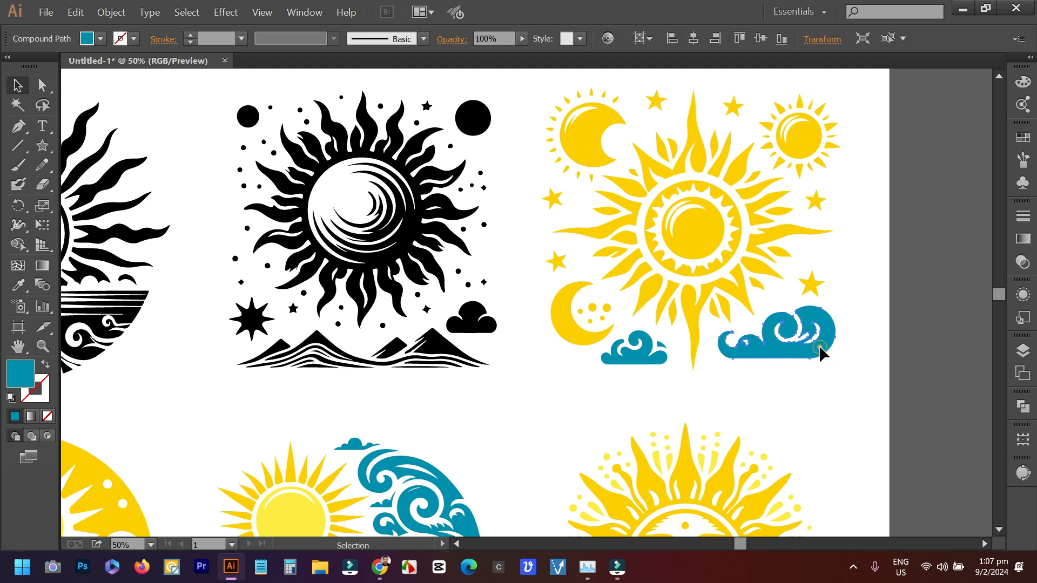
click(568, 323)
drag(535, 294, 612, 317)
key(Delete)
key(Delete)
drag(558, 261, 552, 196)
key(Delete)
Delete the upper crescent moon with its surrounding rays and the star beside it
click(571, 136)
key(Delete)
drag(532, 97, 592, 185)
key(Delete)
drag(541, 70, 659, 109)
key(Delete)
Delete the small sun at the upper right and the remaining stars around the yellow sun
drag(719, 82, 873, 158)
key(Delete)
key(Delete)
drag(782, 131, 827, 206)
key(Delete)
key(Delete)
click(809, 286)
key(Delete)
Ungroup the black swirling sun artwork with the mountains
scroll(800, 388, down, 2)
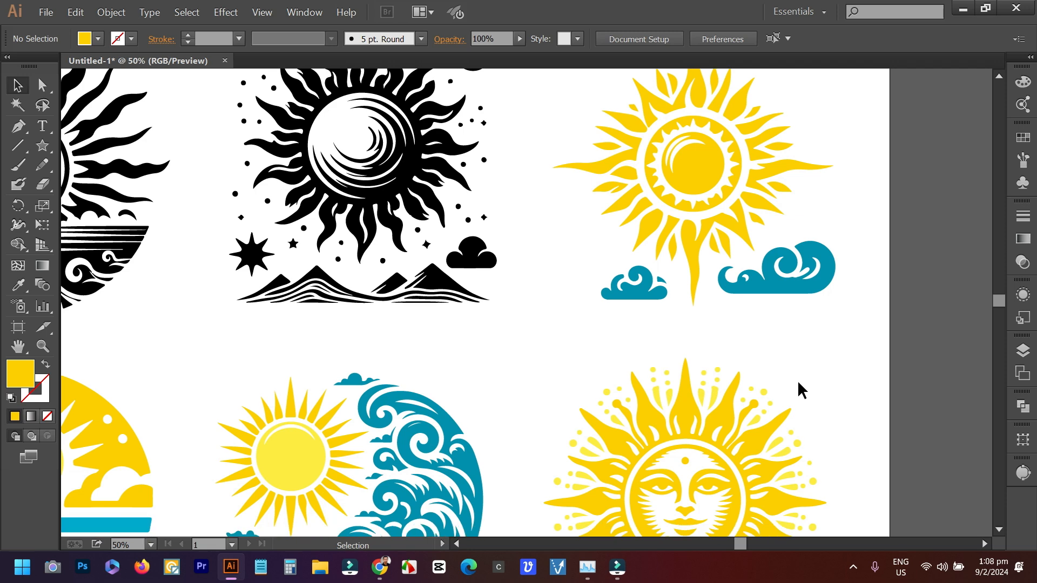
scroll(798, 382, down, 2)
drag(748, 351, 825, 361)
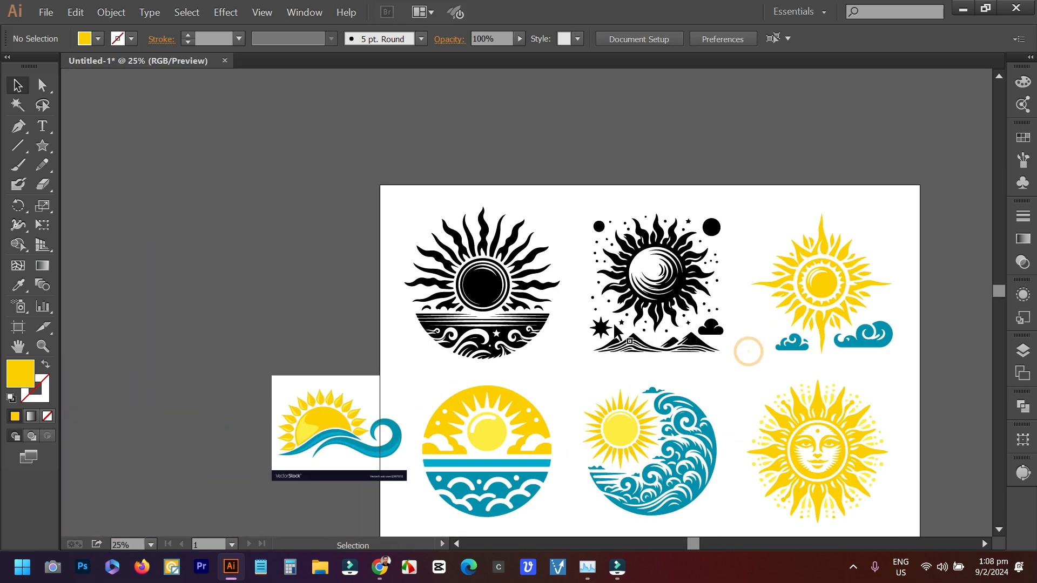
scroll(614, 322, up, 2)
scroll(755, 366, down, 2)
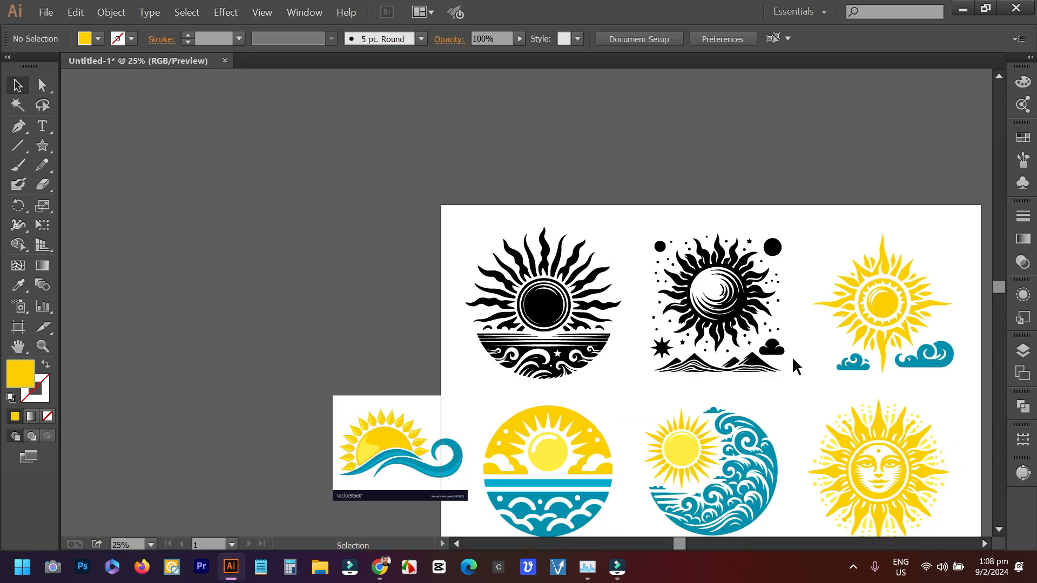
scroll(906, 329, up, 1)
scroll(880, 316, up, 1)
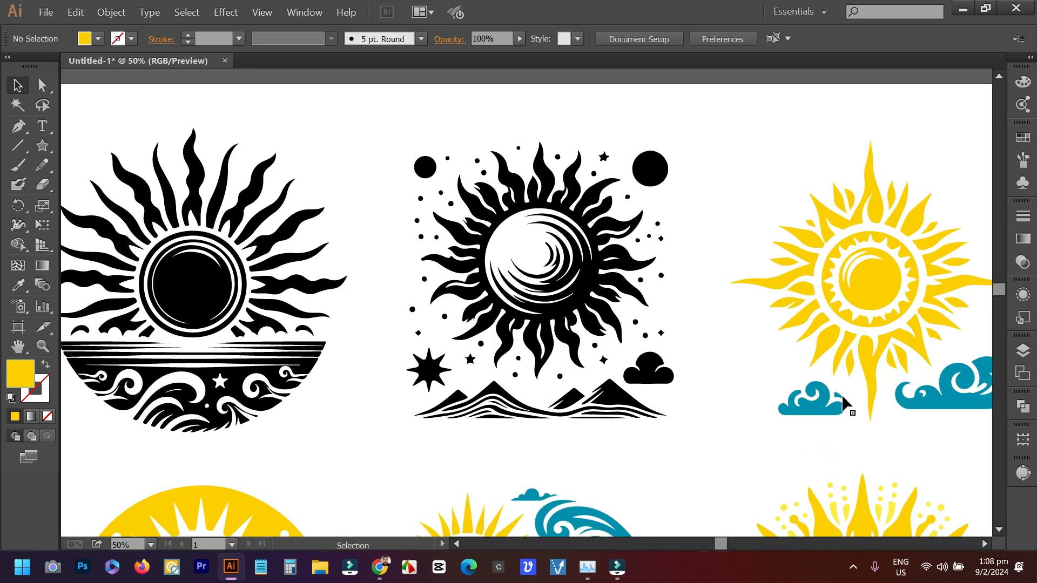
click(844, 403)
click(845, 399)
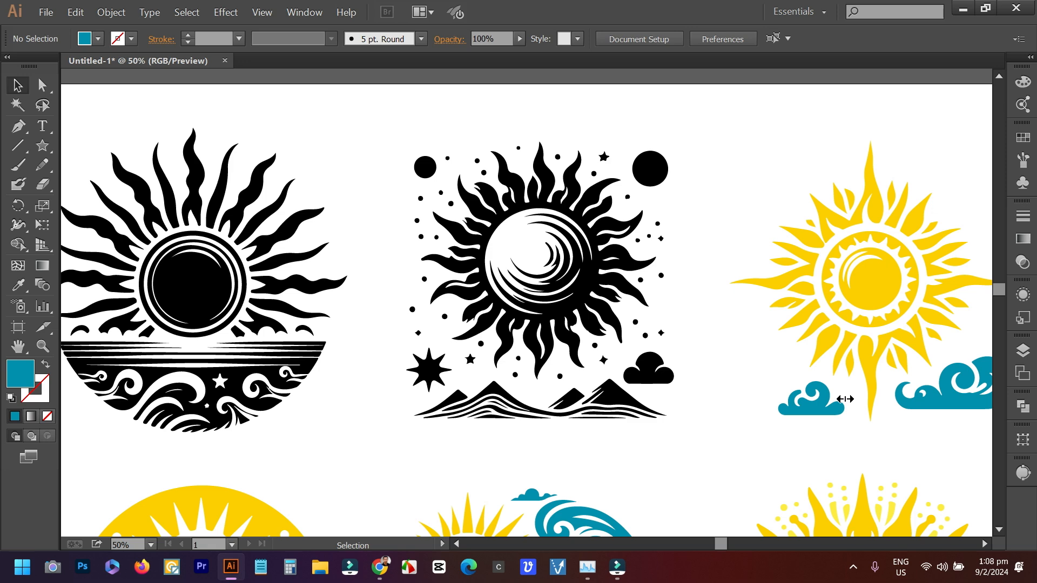
scroll(673, 268, up, 1)
drag(691, 275, 764, 302)
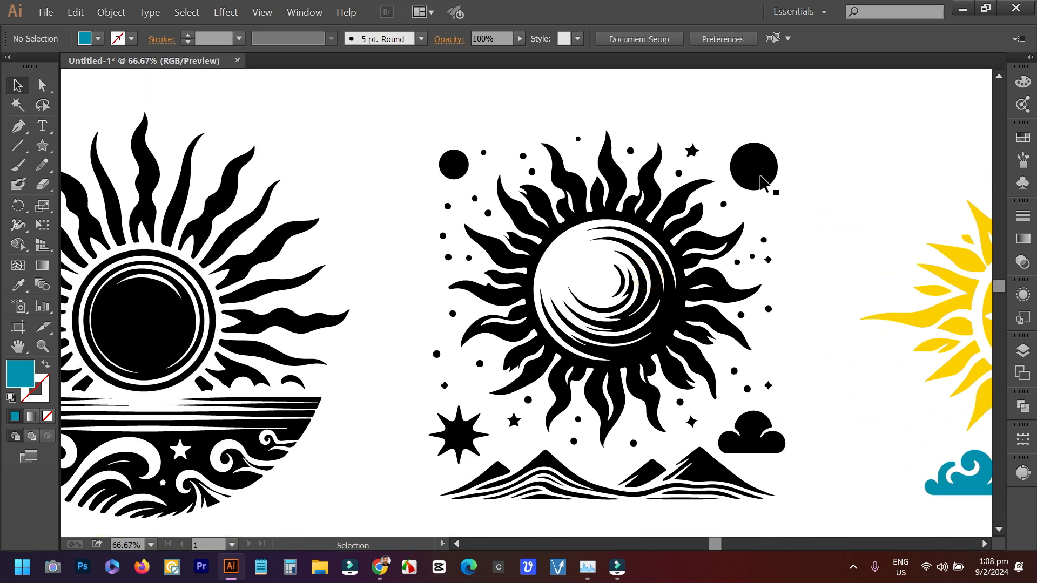
click(771, 164)
right_click(763, 166)
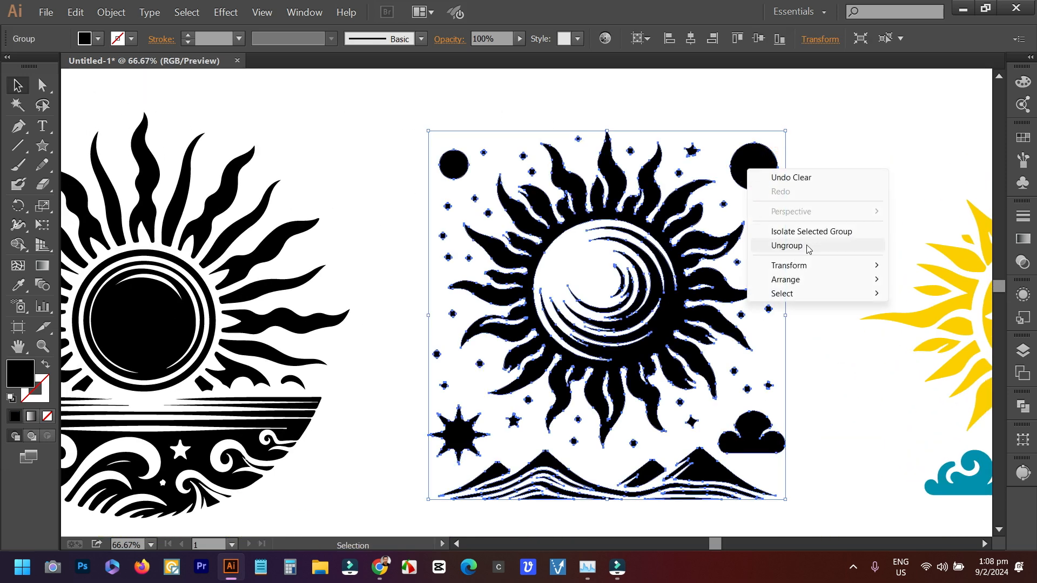
click(777, 246)
click(847, 261)
Delete the two solid circles, the cloud and the large eight-pointed star around the black swirling sun
click(762, 174)
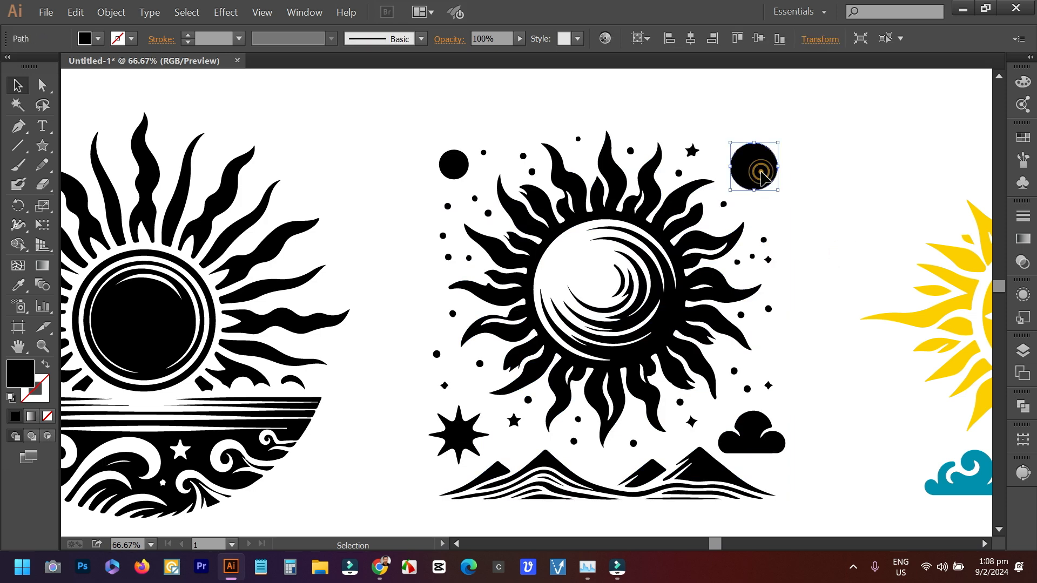
key(Delete)
click(453, 163)
key(Delete)
click(832, 207)
click(765, 439)
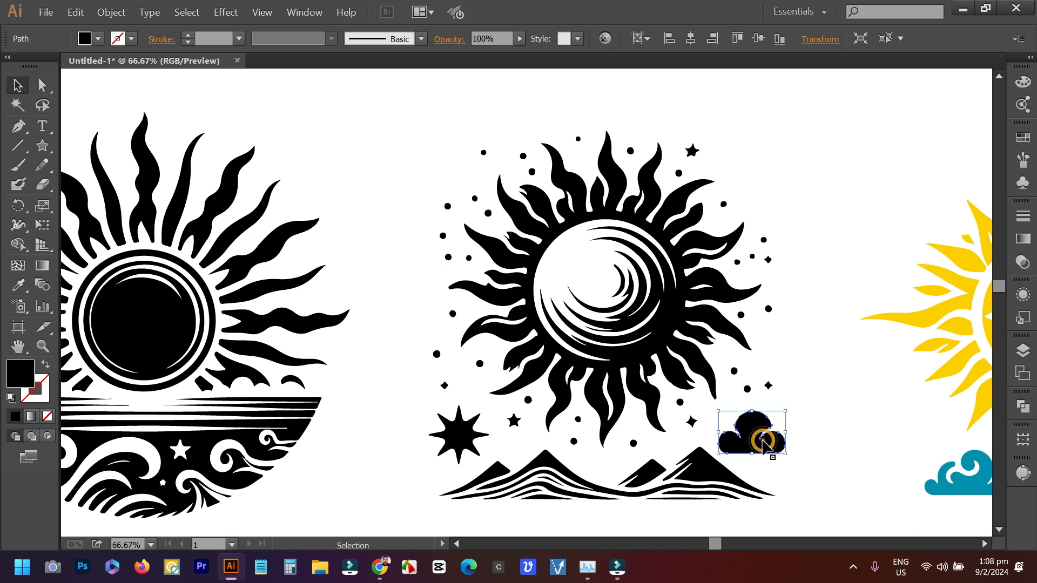
key(Delete)
click(473, 428)
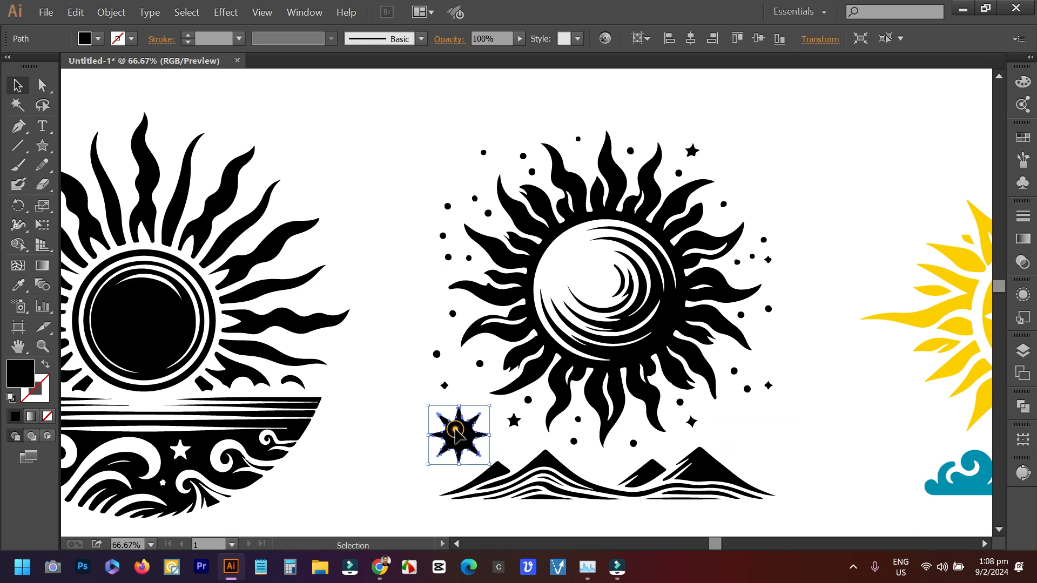
key(Delete)
Recolour the mountains below the black sun with the teal of the neighbouring cloud
scroll(696, 463, down, 1)
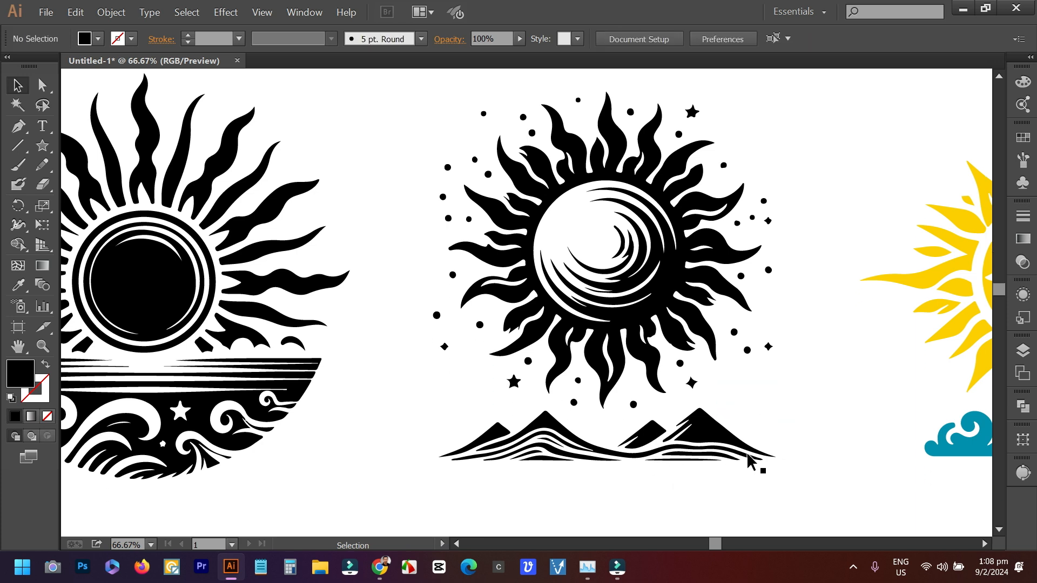
drag(802, 493, 408, 427)
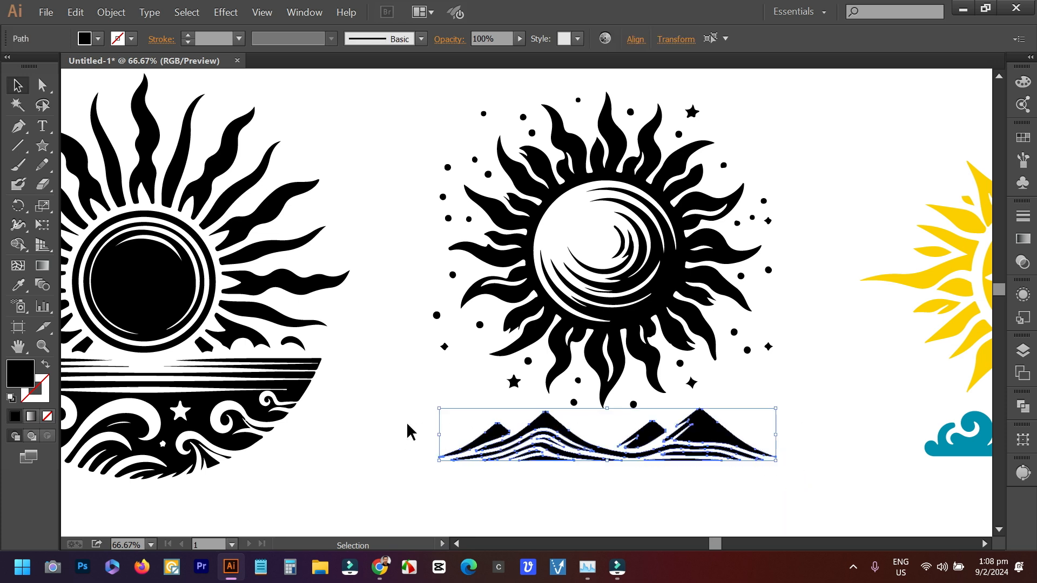
click(19, 284)
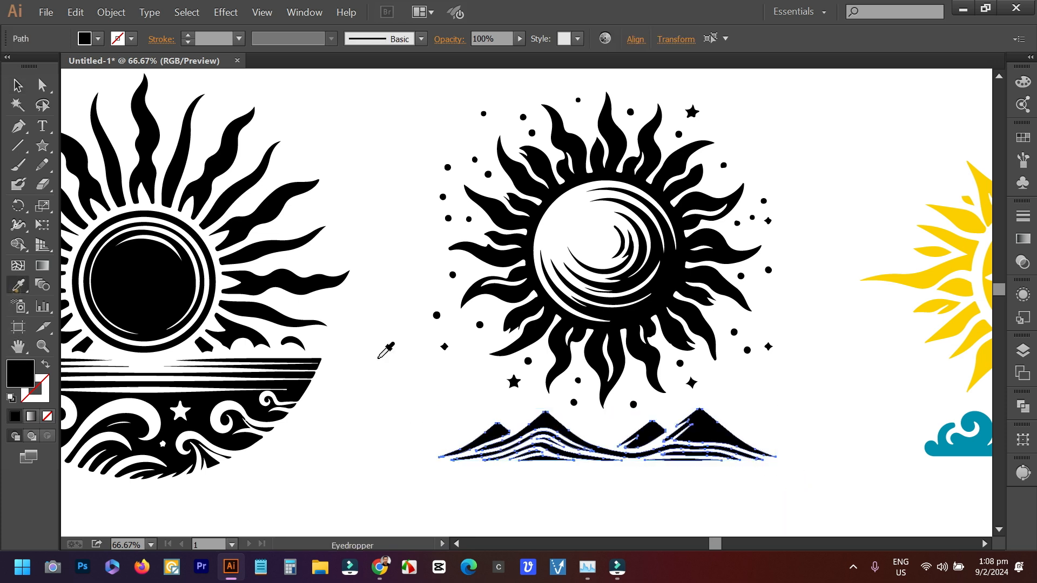
click(963, 449)
click(18, 84)
click(410, 123)
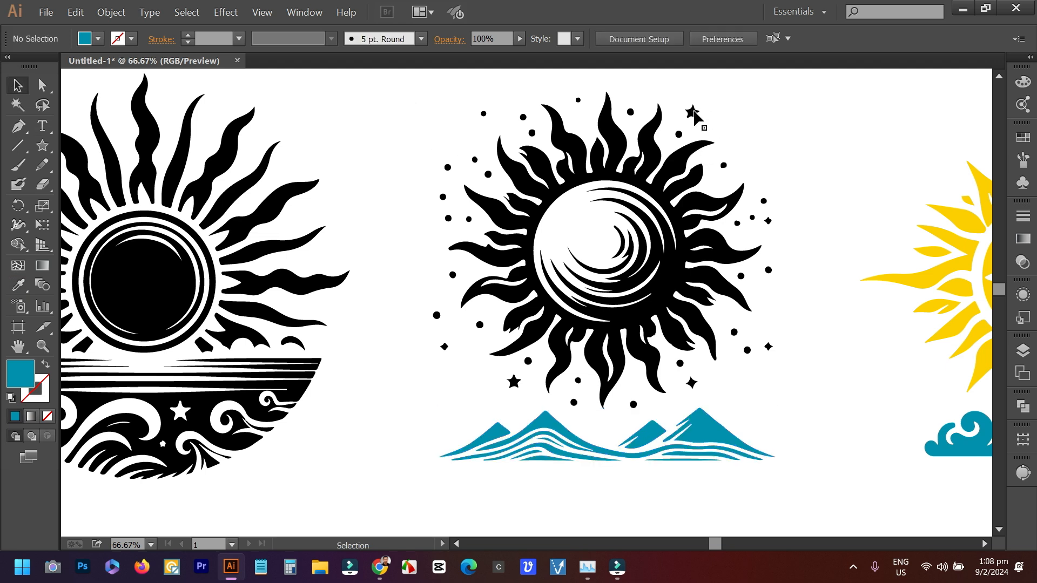
Delete the small five-pointed stars and the right-hand sparkles around the black sun, keeping the round dots
click(692, 111)
key(Delete)
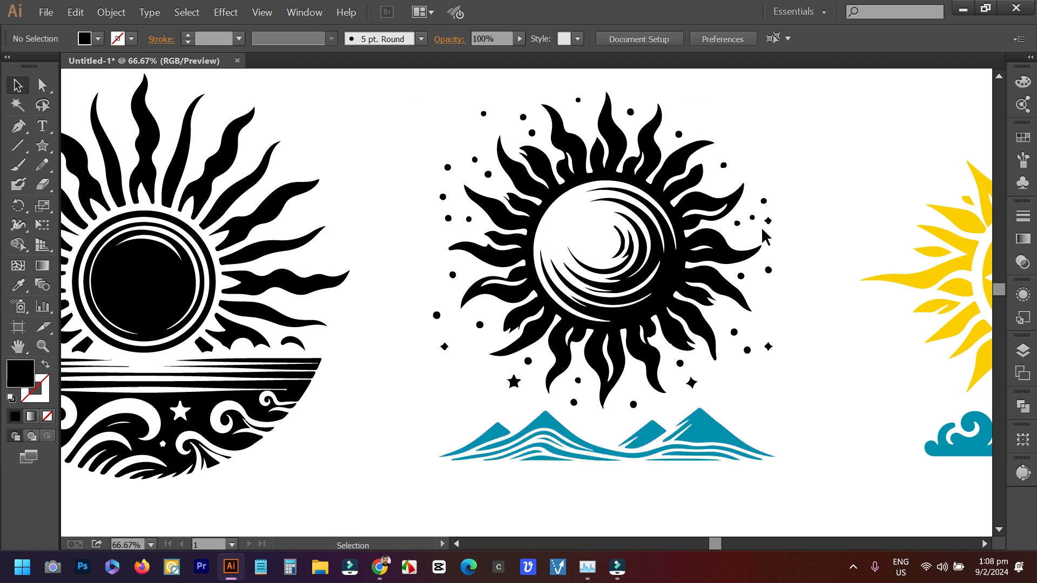
click(769, 222)
key(Delete)
click(514, 382)
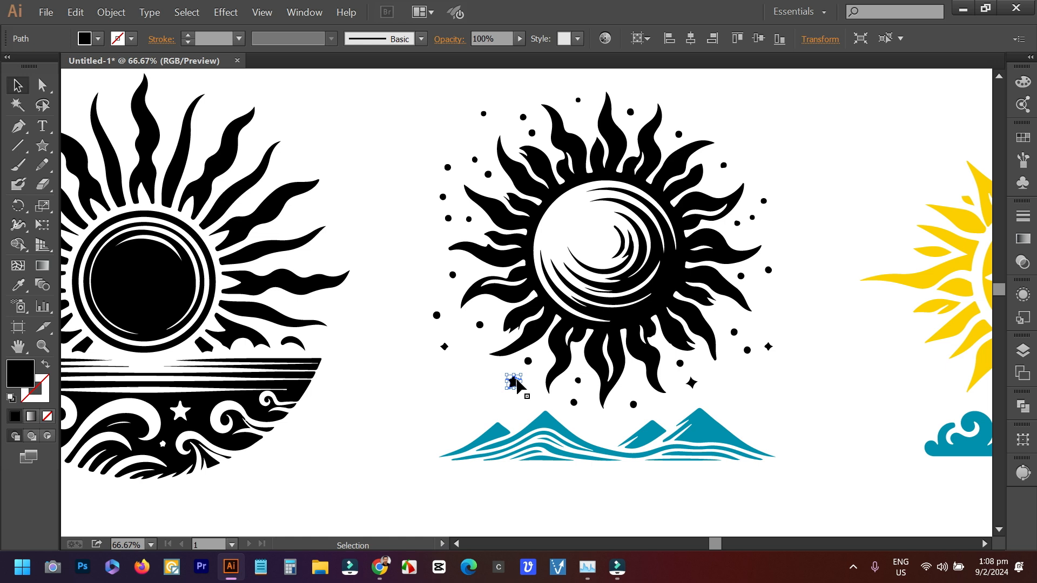
key(Delete)
click(691, 381)
key(Delete)
scroll(722, 397, up, 2)
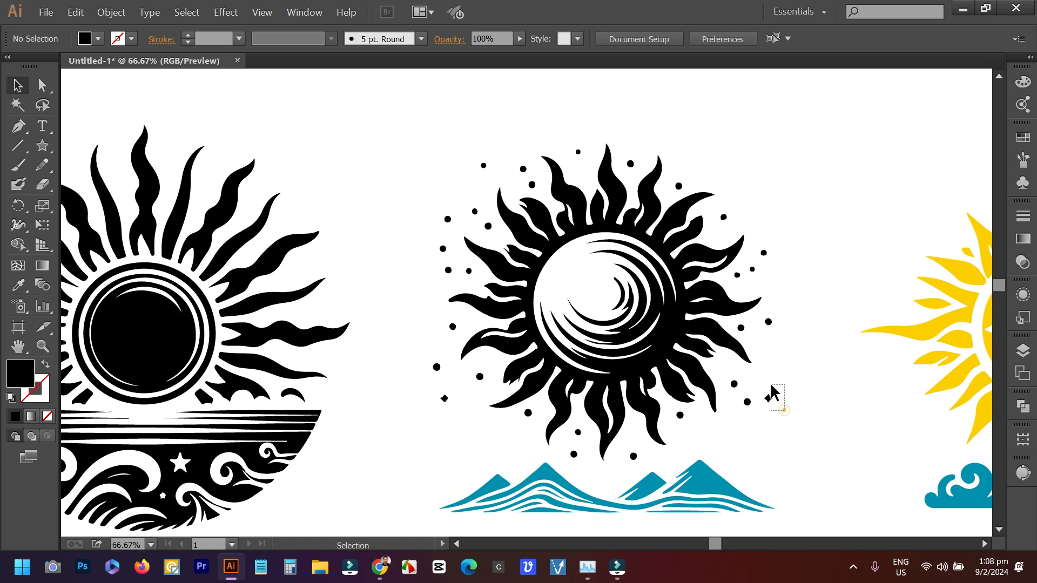
drag(765, 384, 764, 380)
key(Delete)
Recolour the sun above the mountains and its dots dark yellow, finally replacing that with the pale yellow of the reference image's sun
drag(407, 131, 834, 455)
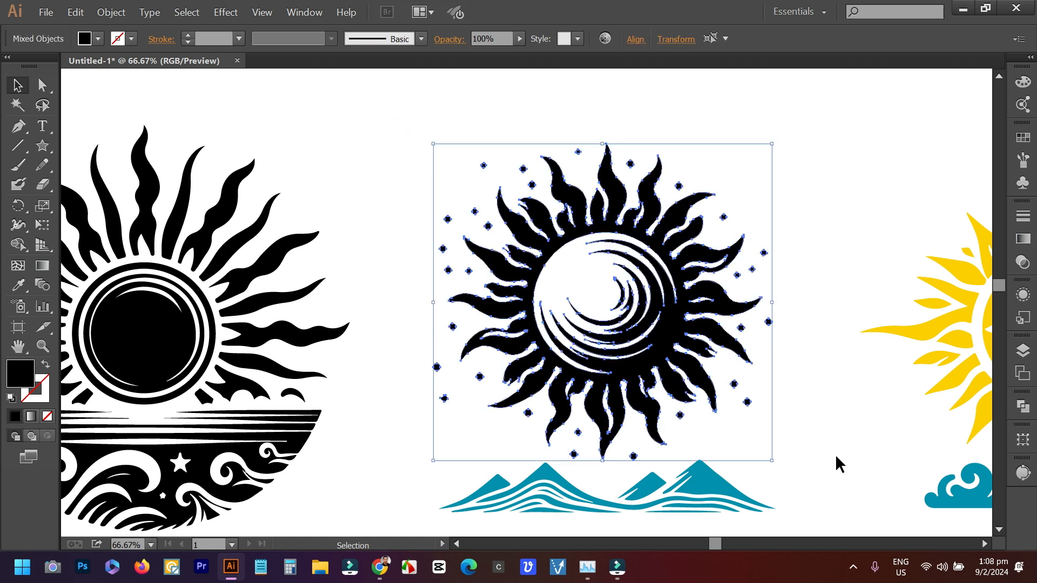
click(18, 285)
click(929, 325)
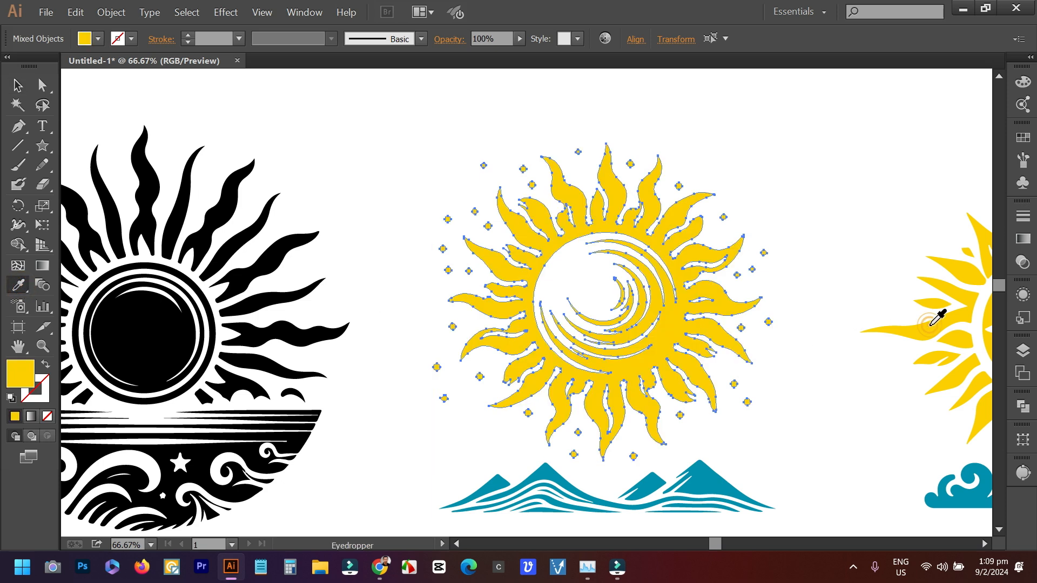
scroll(544, 314, down, 3)
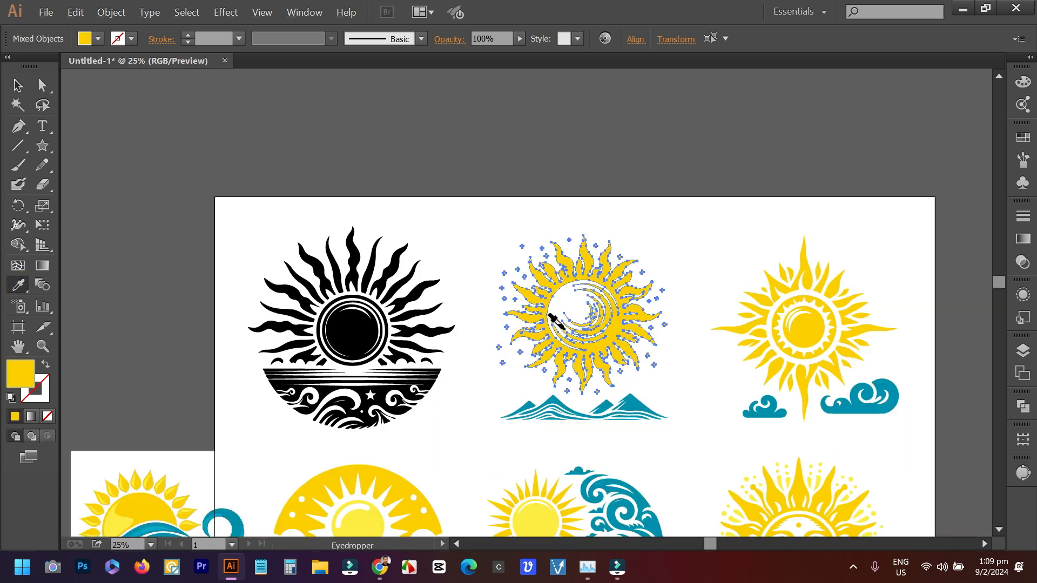
click(232, 475)
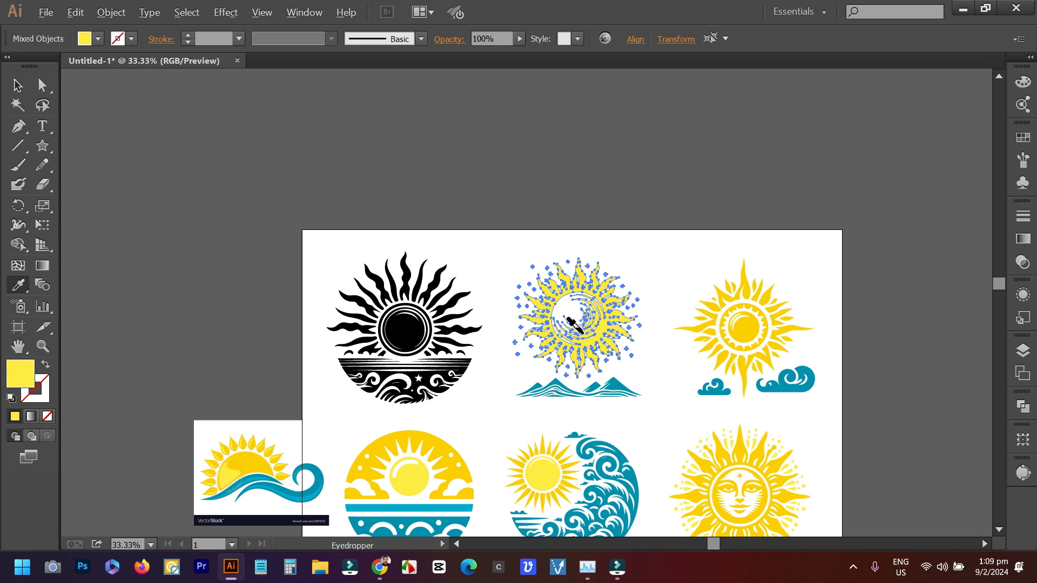
Recolour the main shape of the sun above the mountains with the darker yellow of the neighbouring sun over the clouds
scroll(577, 326, up, 3)
click(17, 85)
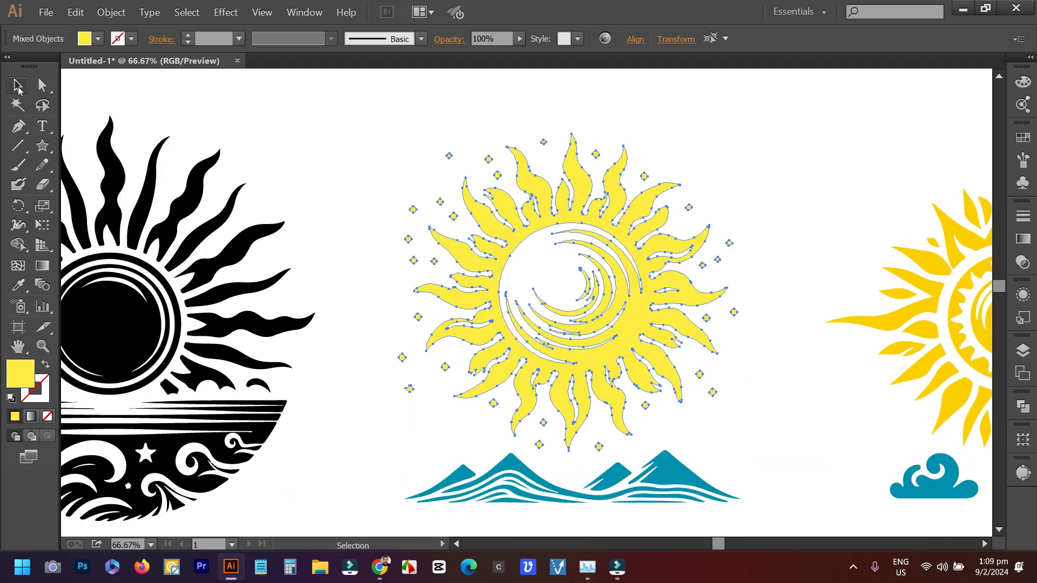
click(361, 121)
click(575, 205)
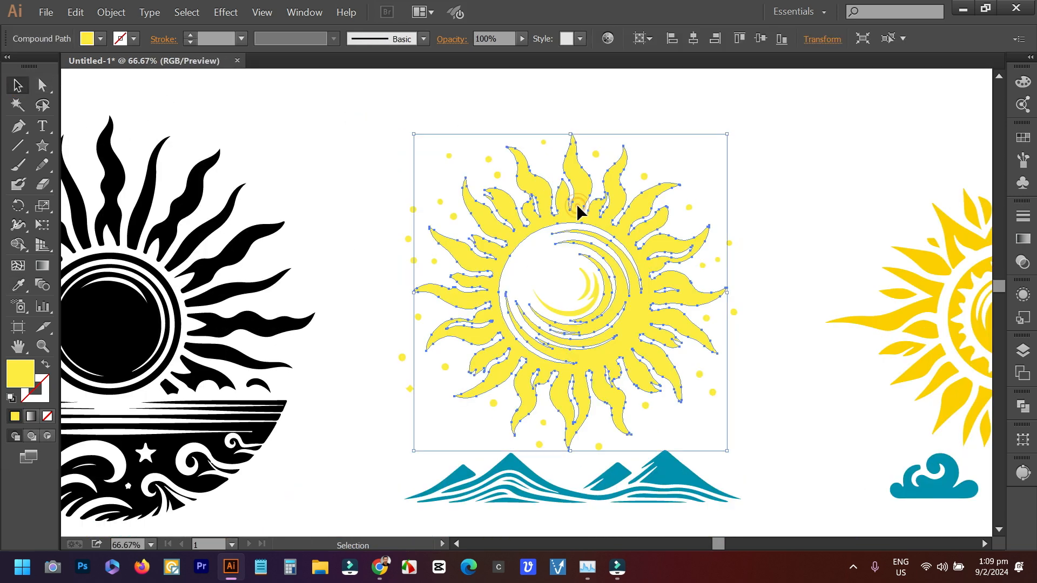
click(18, 284)
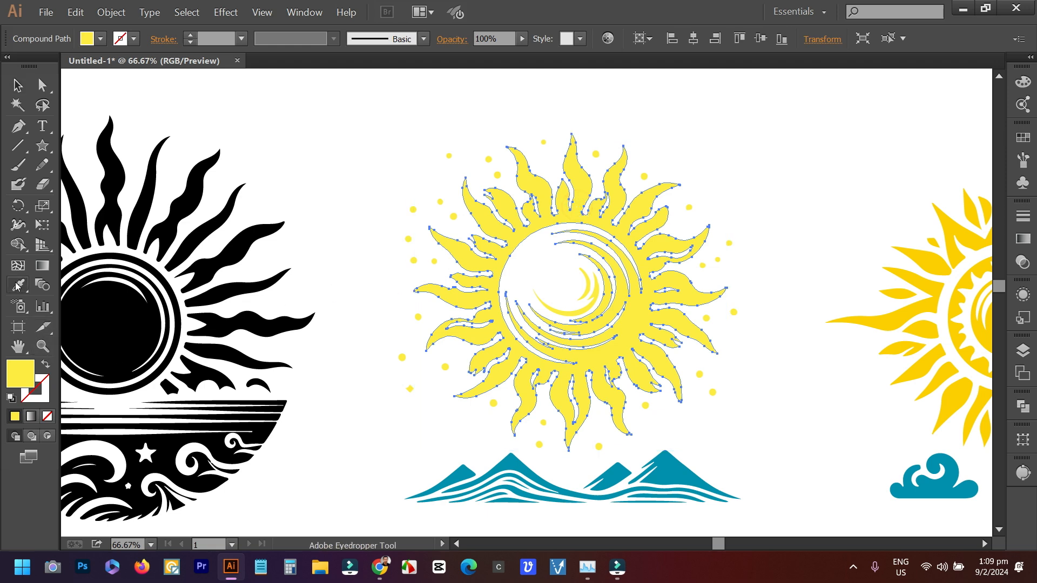
click(933, 262)
key(v)
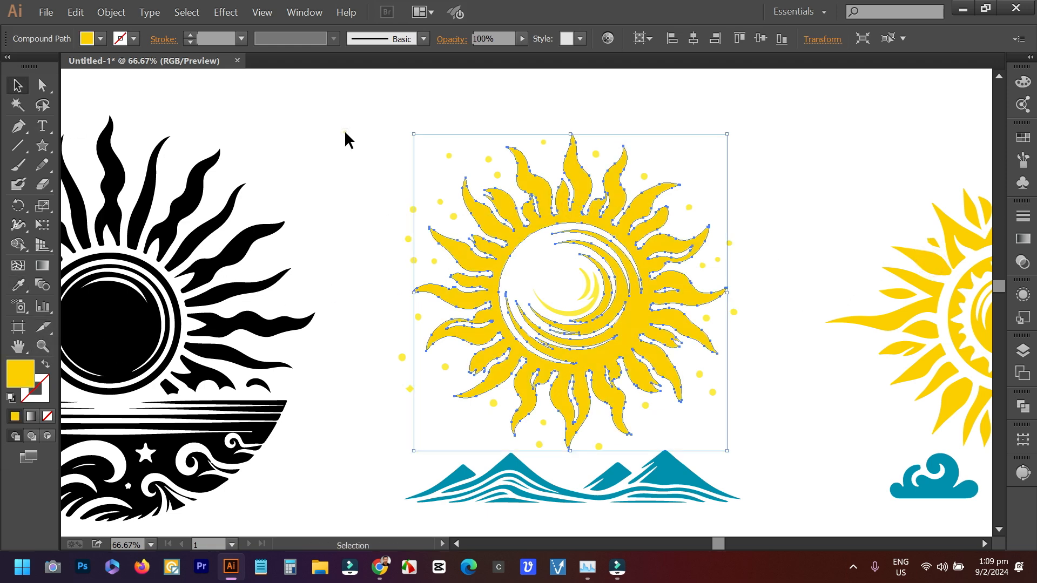
click(344, 131)
Ungroup the black sun and sea artwork so its parts can be coloured separately
key(ctrl+minus)
scroll(469, 179, down, 1)
drag(451, 270, 659, 237)
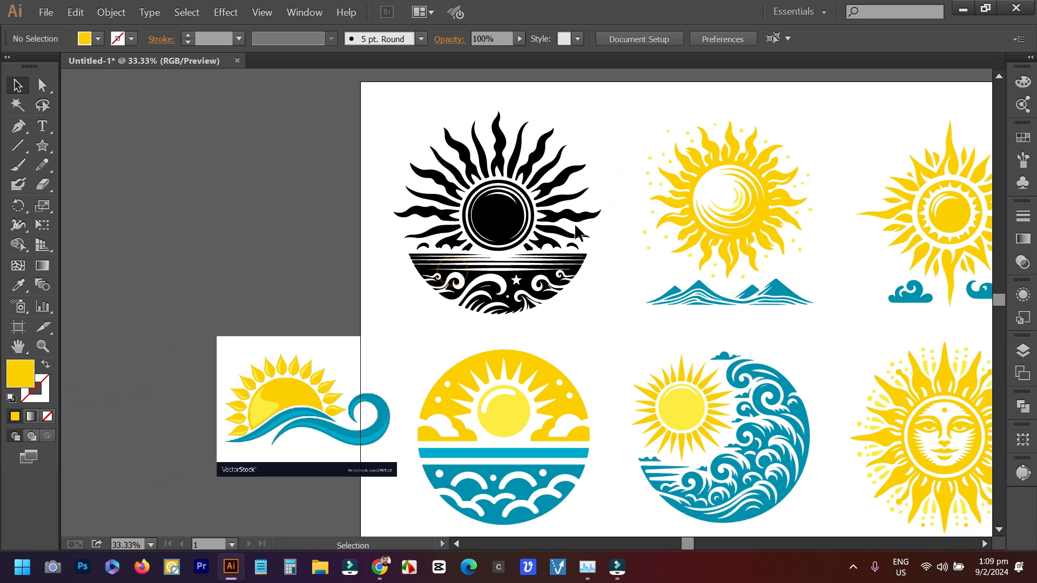
scroll(490, 197, up, 1)
scroll(564, 221, up, 2)
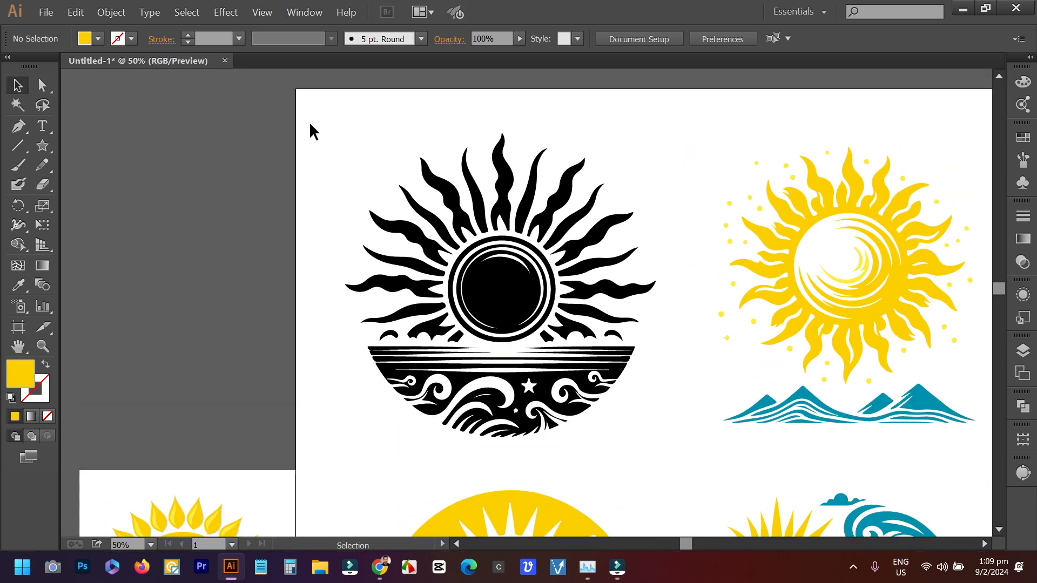
drag(328, 123, 678, 340)
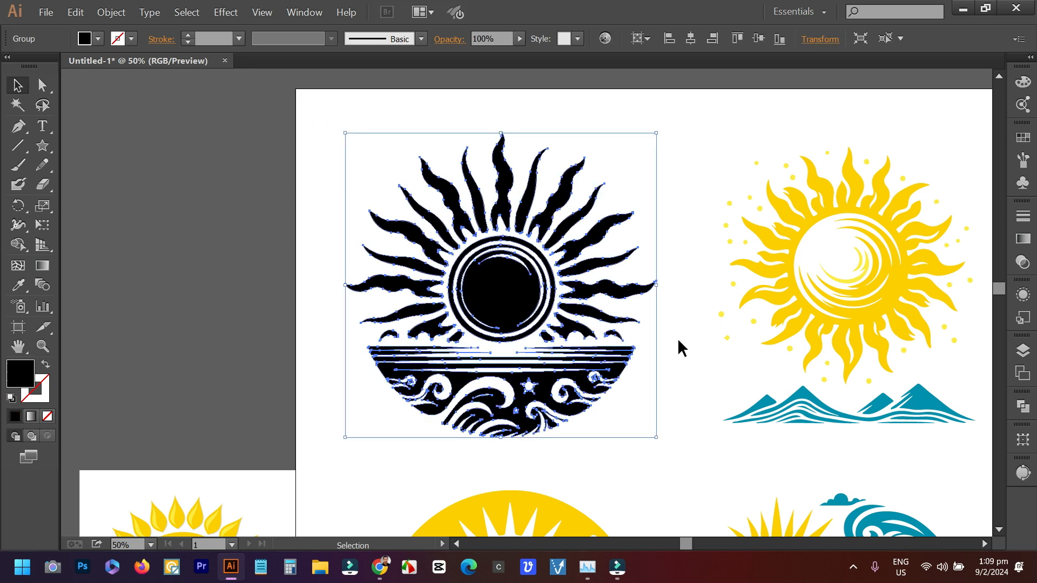
right_click(556, 383)
click(591, 460)
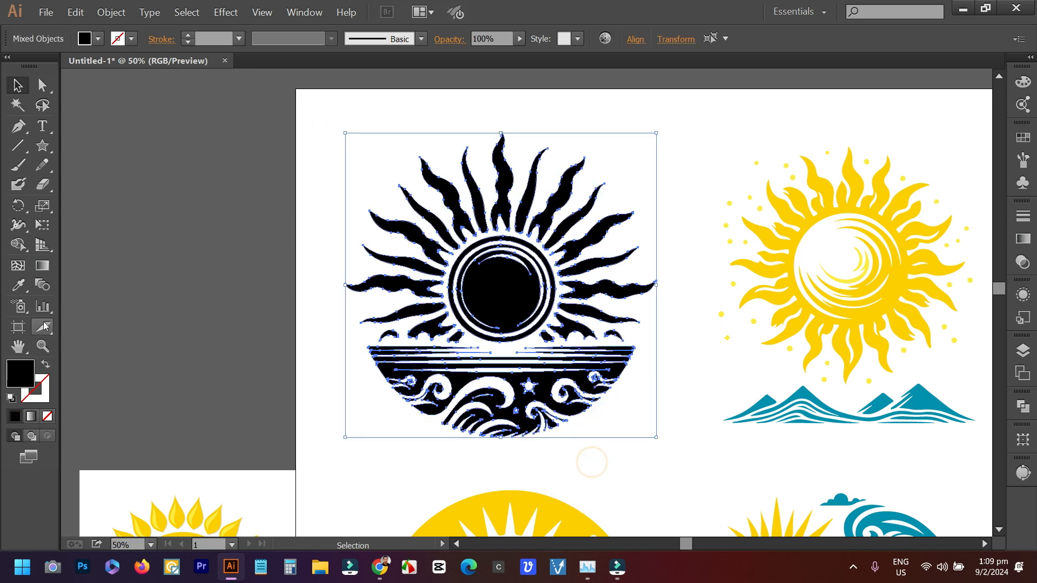
click(165, 261)
Recolour the black sun and rays above the sea with the pale yellow of the reference image's sun
drag(279, 117, 673, 338)
click(18, 285)
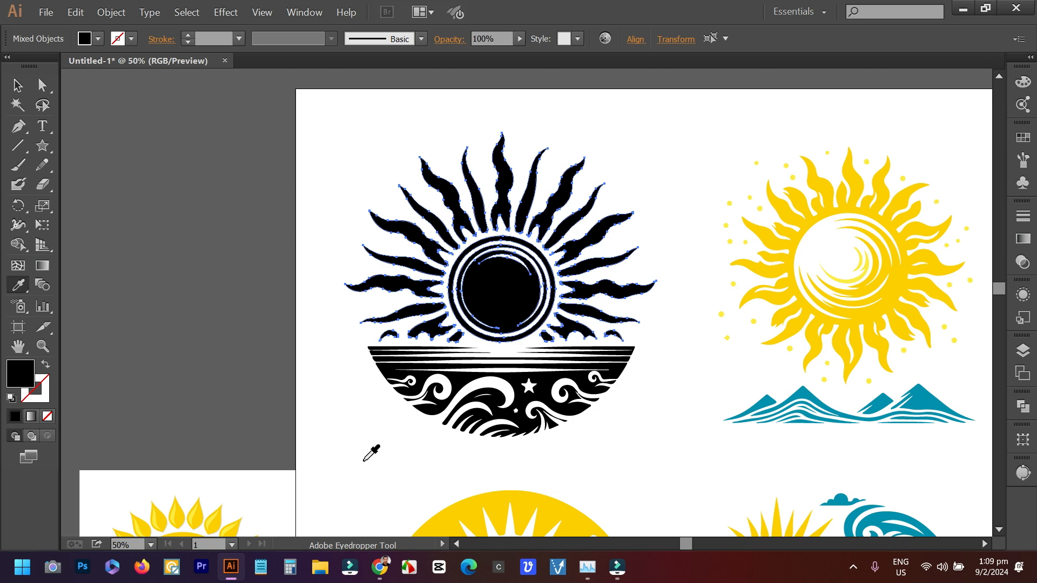
scroll(283, 456, down, 4)
click(141, 447)
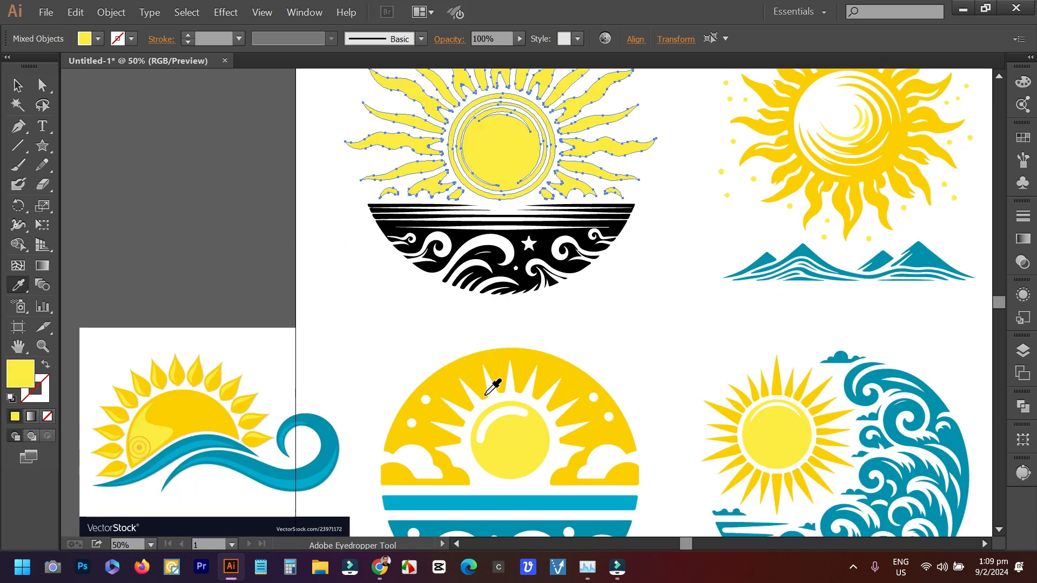
scroll(419, 396, up, 4)
click(17, 85)
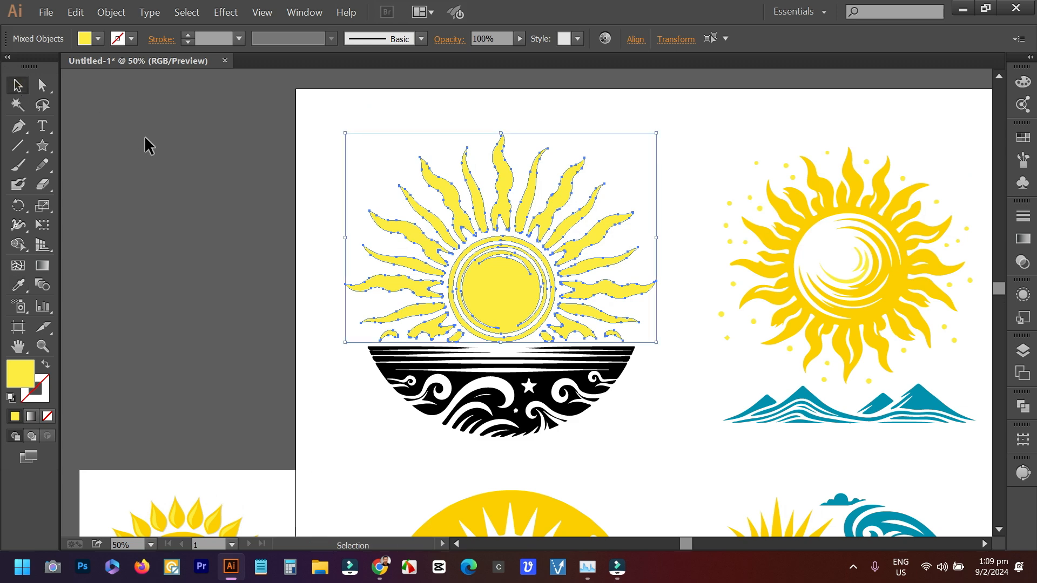
click(144, 141)
Recolour the central disc and outer ring of the sun above the sea with the darker yellow of the adjacent sun
click(516, 308)
scroll(516, 306, up, 4)
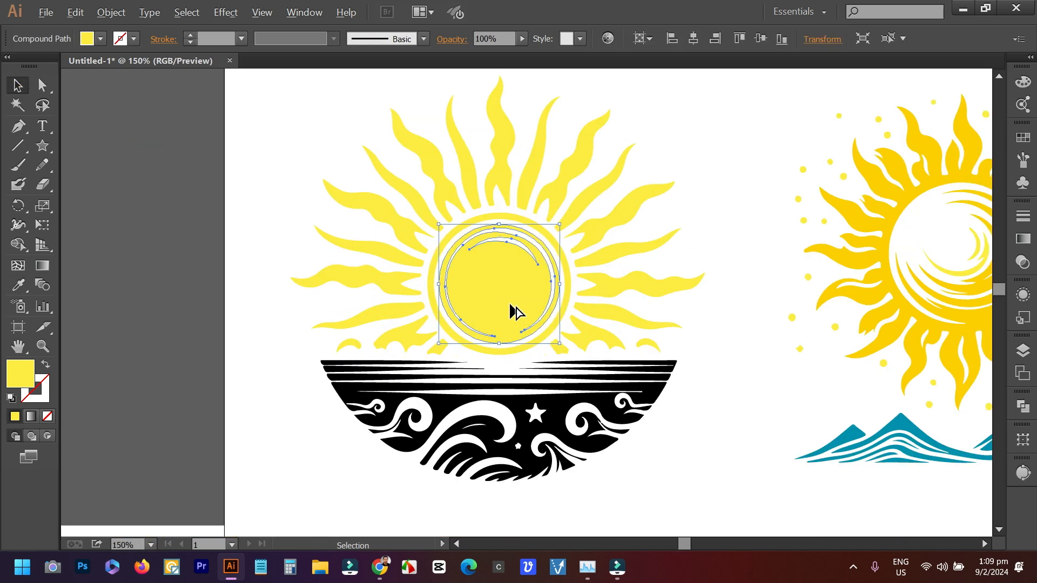
scroll(680, 268, up, 1)
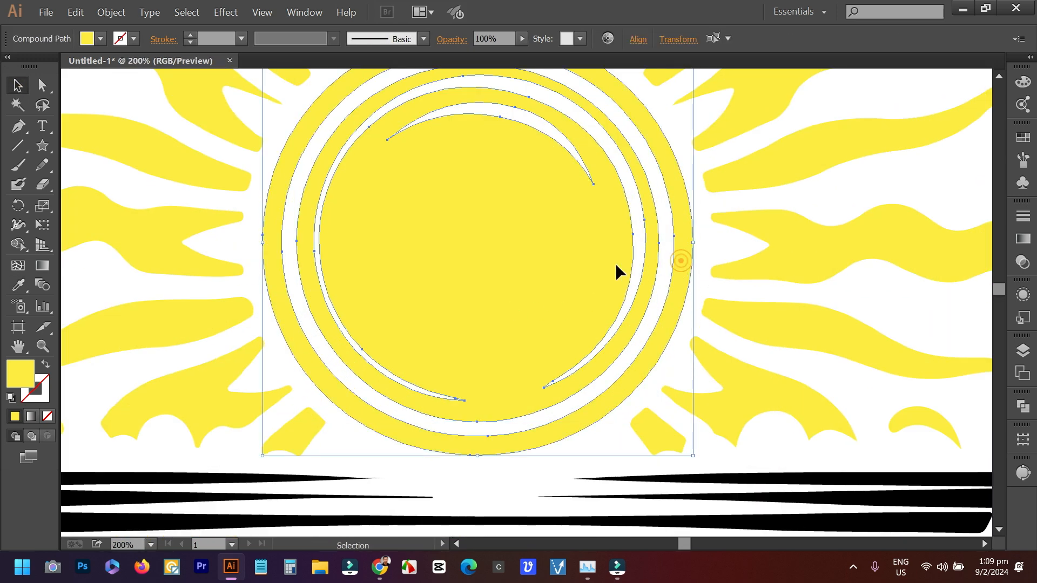
scroll(629, 274, down, 5)
click(18, 284)
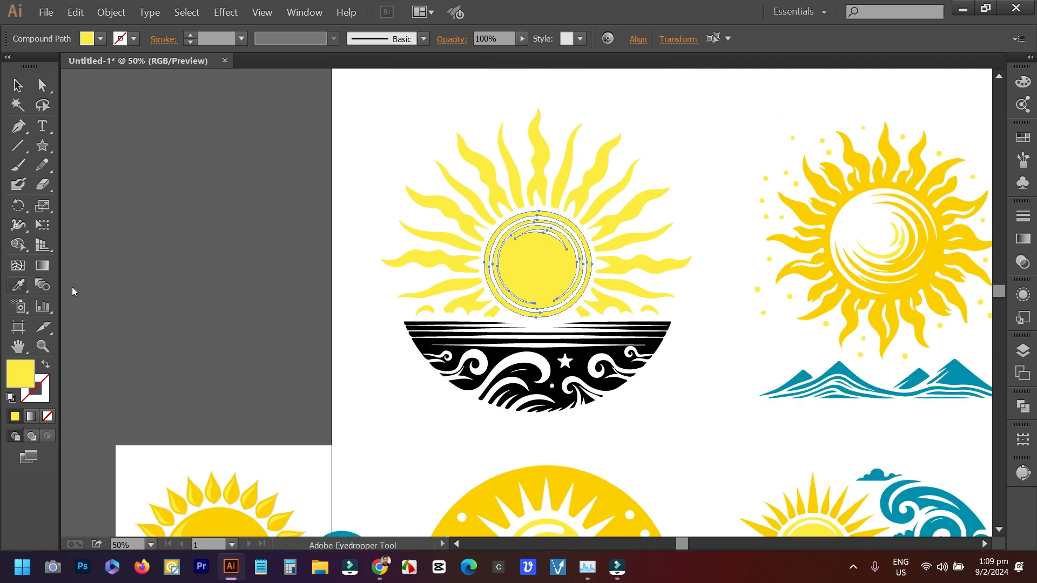
click(848, 194)
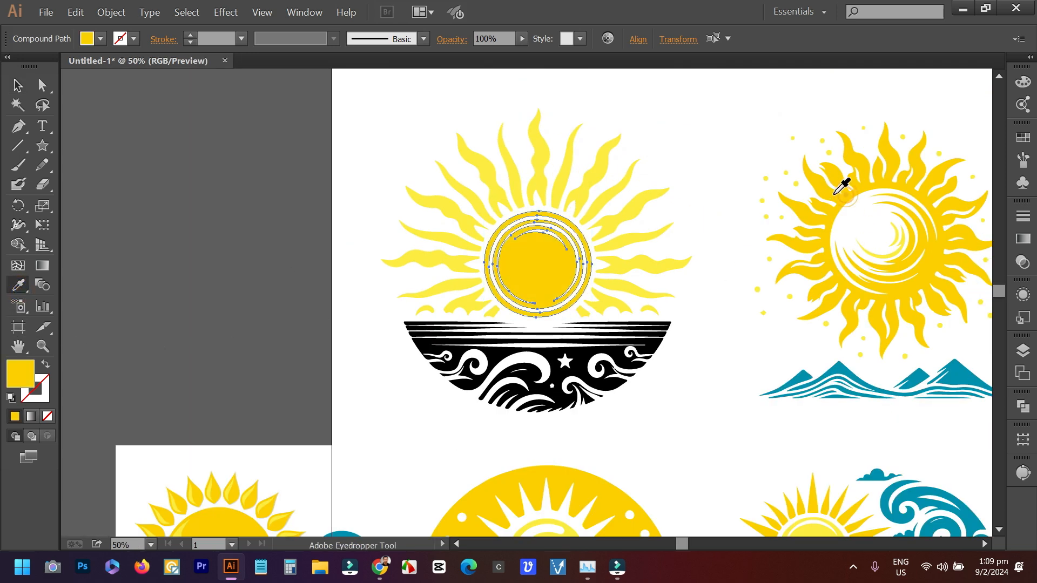
click(18, 84)
click(246, 111)
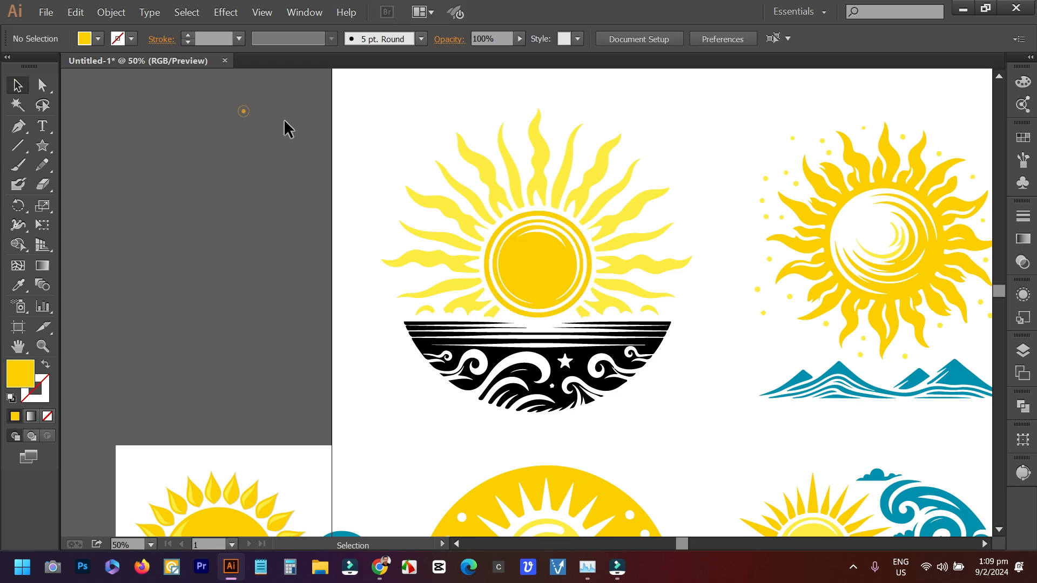
Recolour the black sea and waves below the sun with the teal of the neighbouring mountains
scroll(708, 227, down, 4)
scroll(583, 252, up, 5)
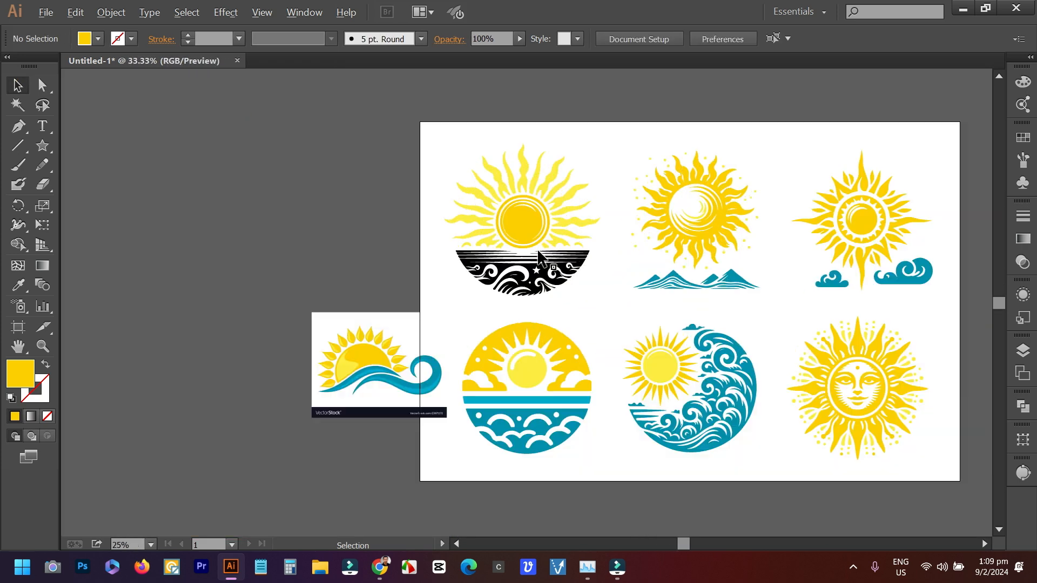
drag(573, 332, 318, 249)
click(18, 284)
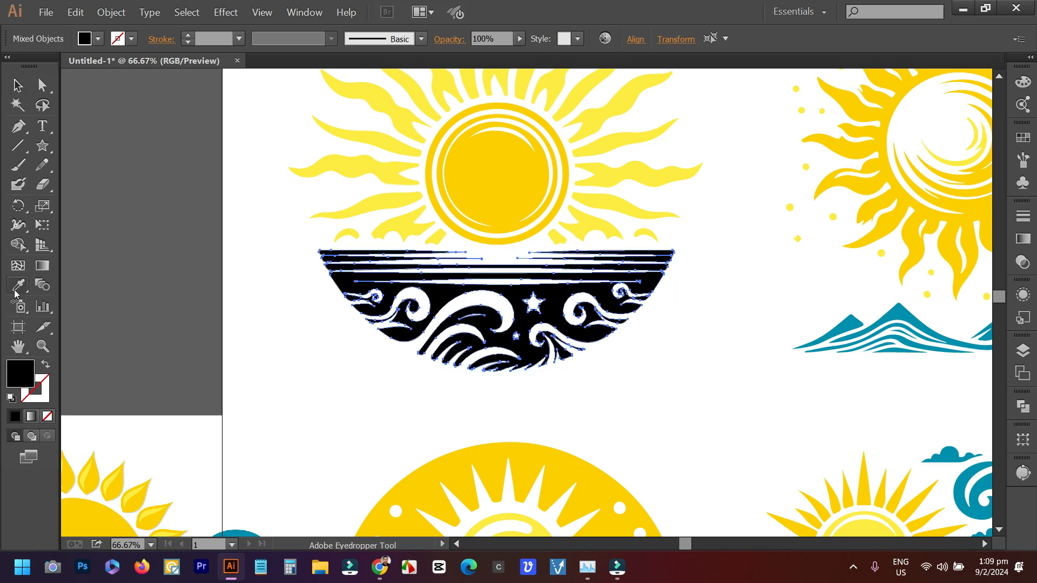
click(894, 316)
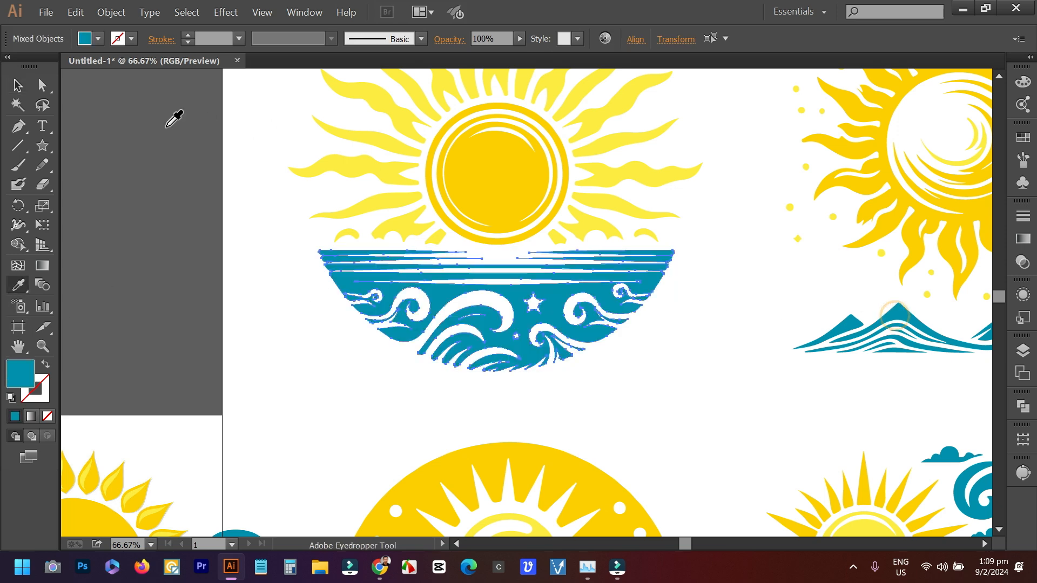
click(18, 85)
click(238, 149)
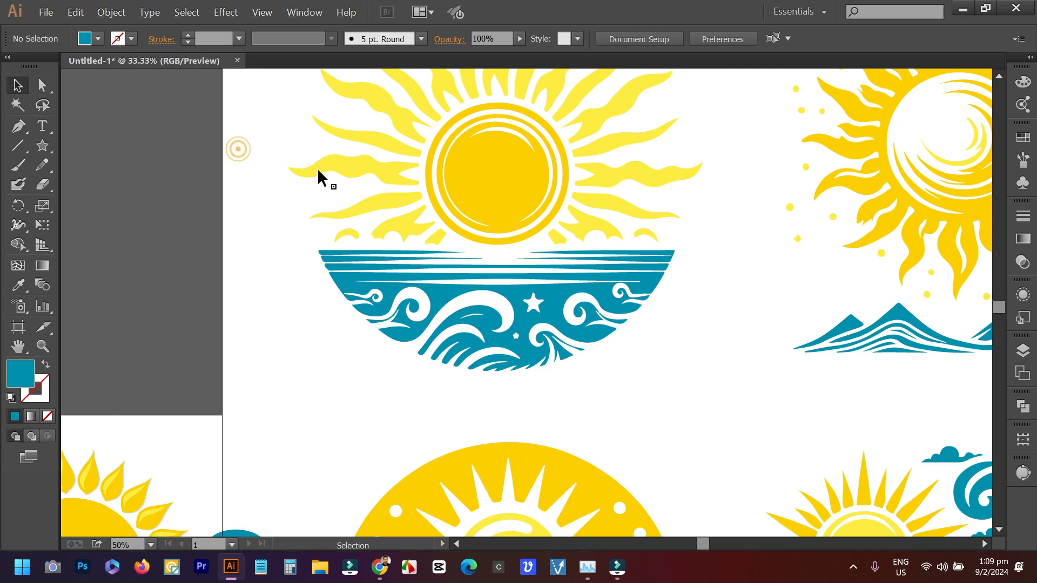
Delete the VectorStock reference image beside the artboard
scroll(317, 165, down, 5)
drag(390, 248, 651, 289)
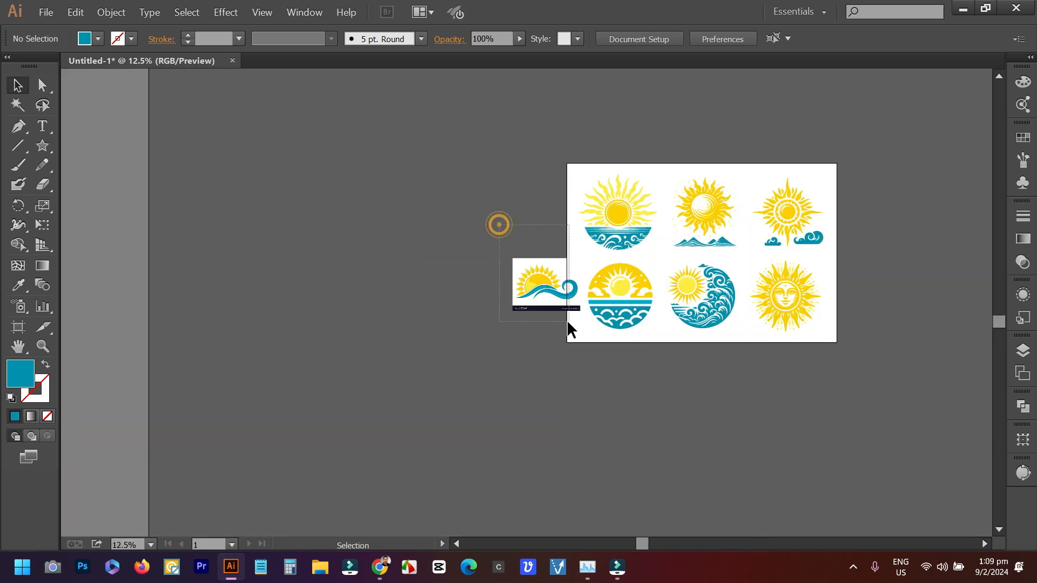
click(558, 303)
key(Delete)
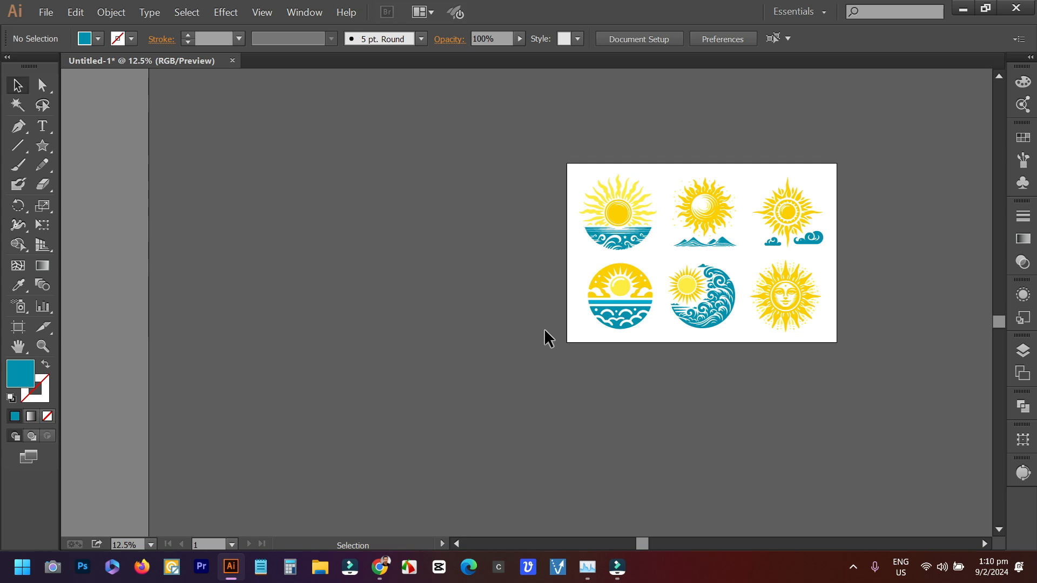
scroll(556, 308, up, 2)
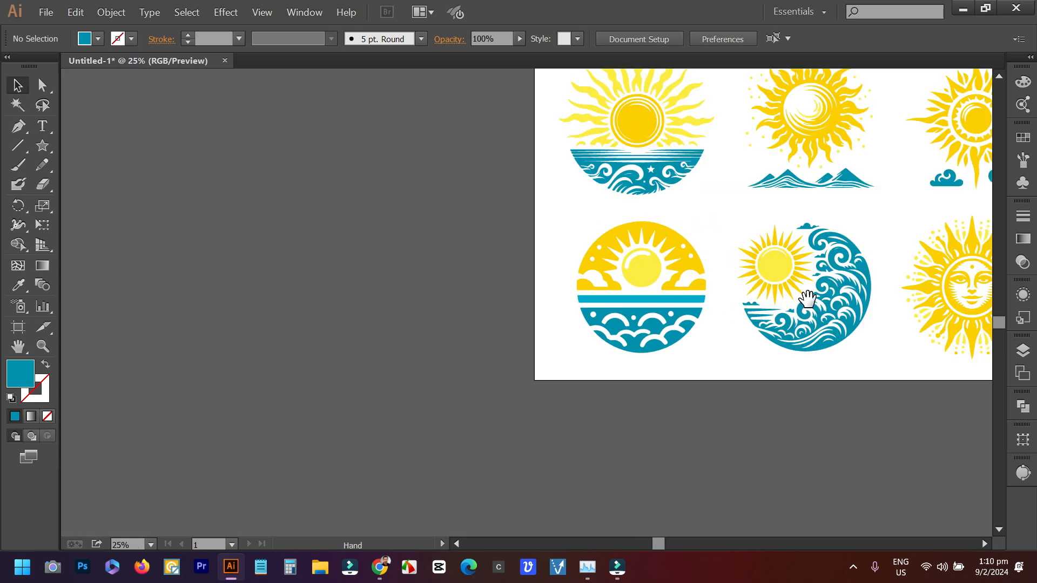
scroll(840, 343, up, 1)
scroll(840, 344, down, 2)
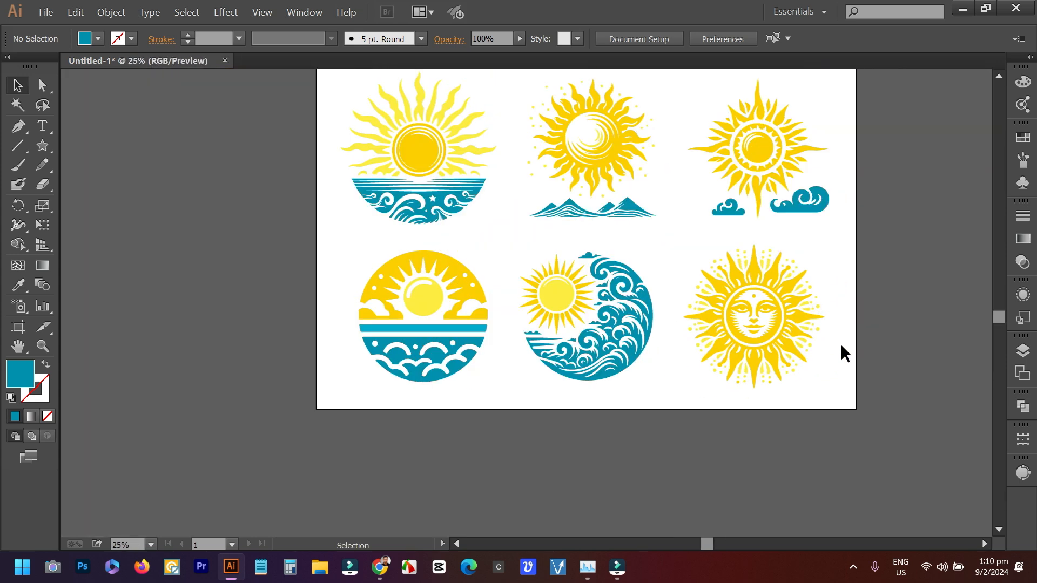
drag(838, 306, 783, 334)
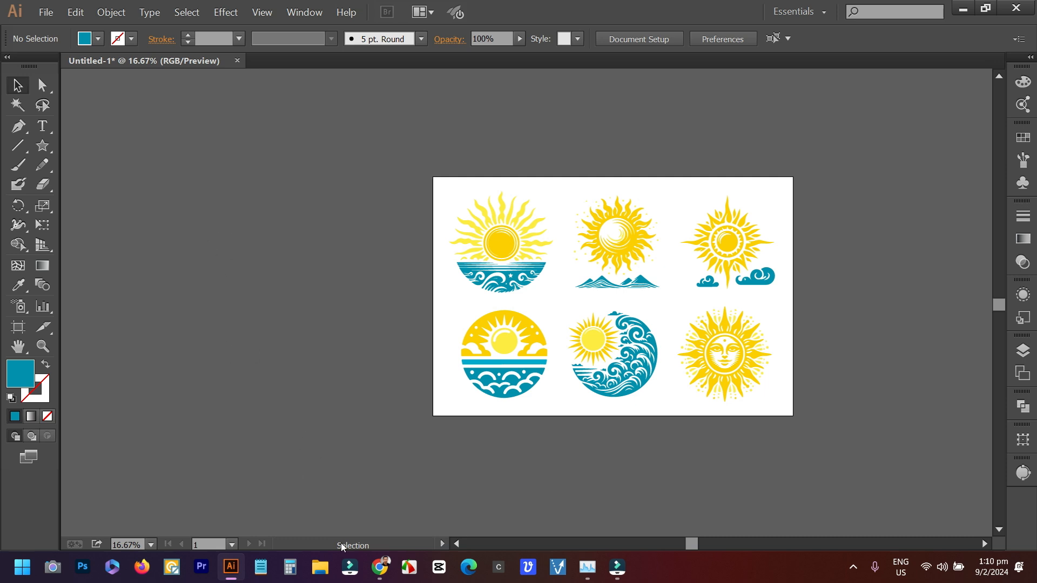
Switch to Chrome and close the Facebook group page
click(381, 568)
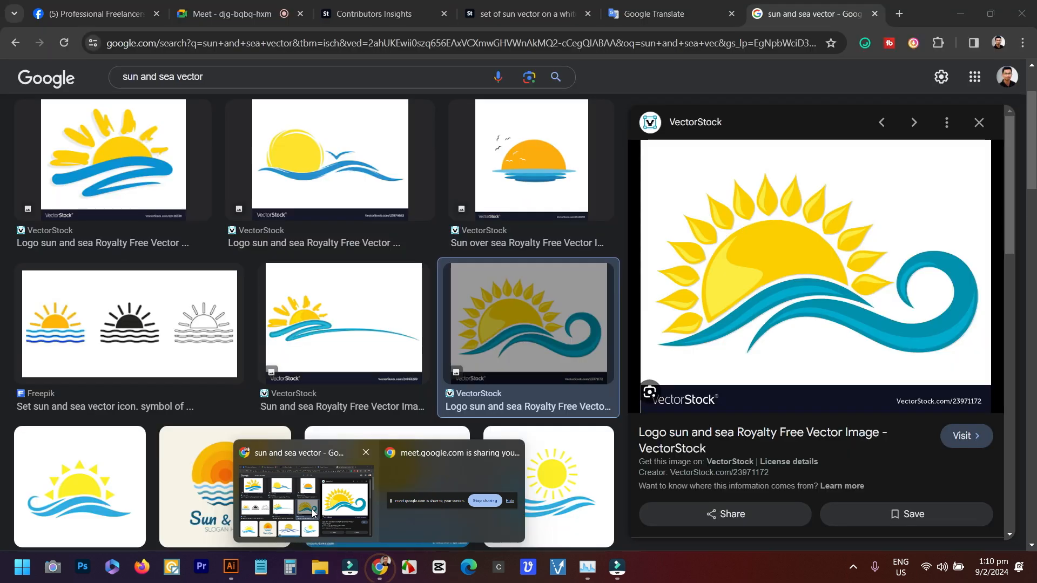
click(312, 512)
click(164, 14)
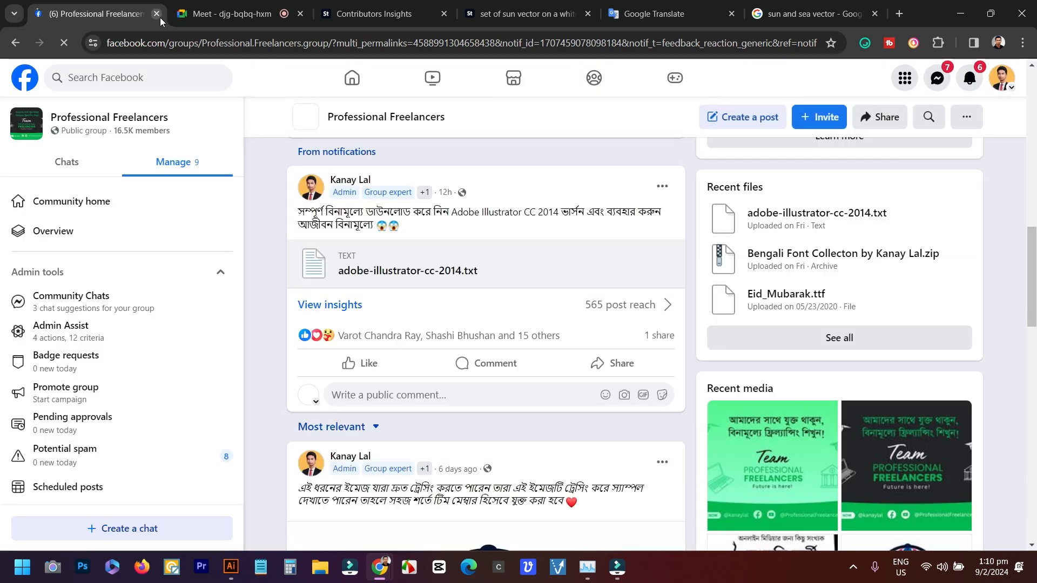
click(157, 14)
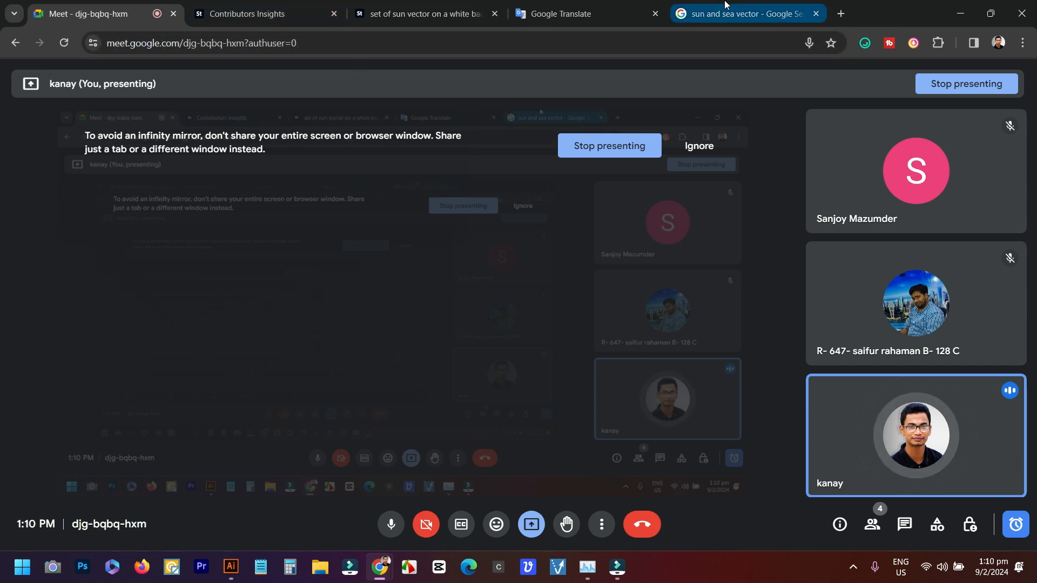
Copy the search phrase "sun and sea vector" from the Google image search page
click(725, 6)
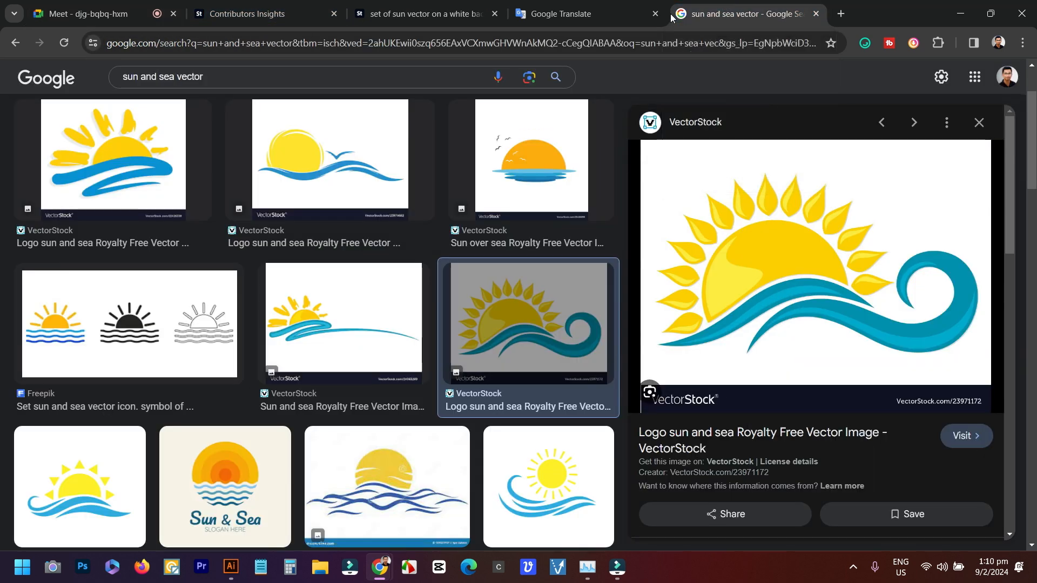
triple_click(233, 78)
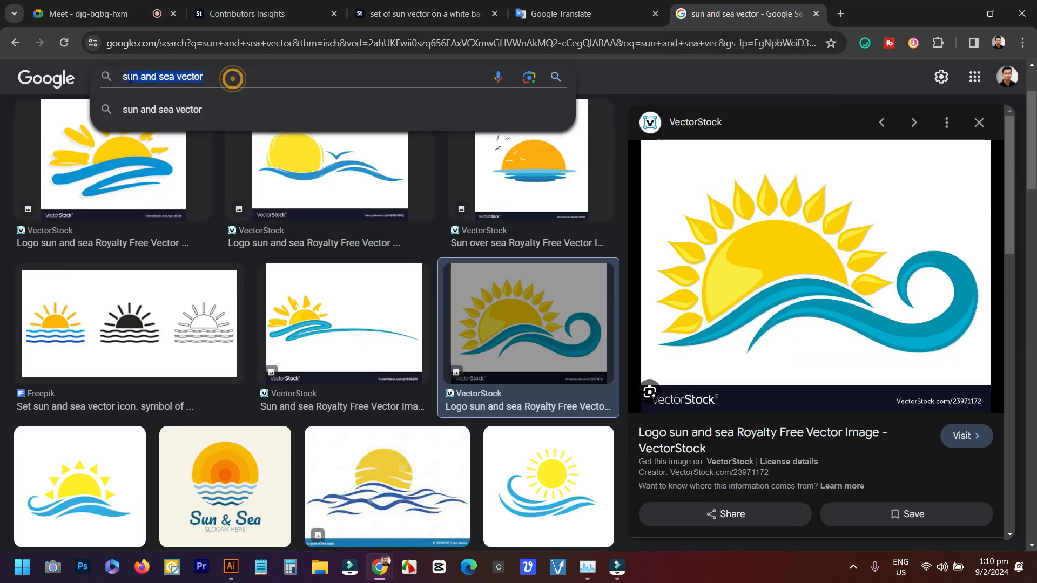
right_click(186, 77)
click(215, 141)
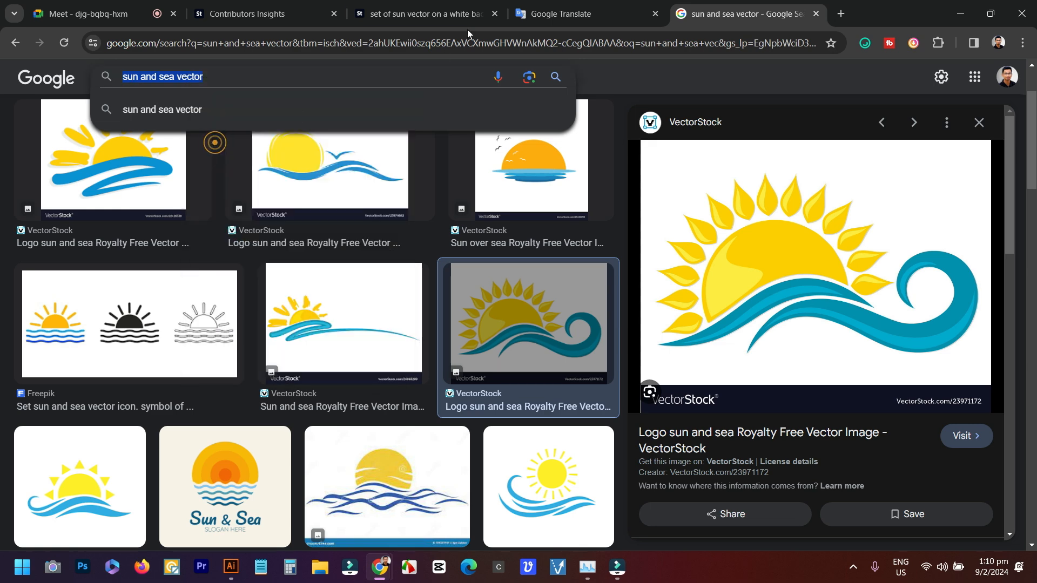
Switch to Illustrator and save the artwork to the Desktop in Illustrator EPS format under the name "sun and sea vector"
click(556, 4)
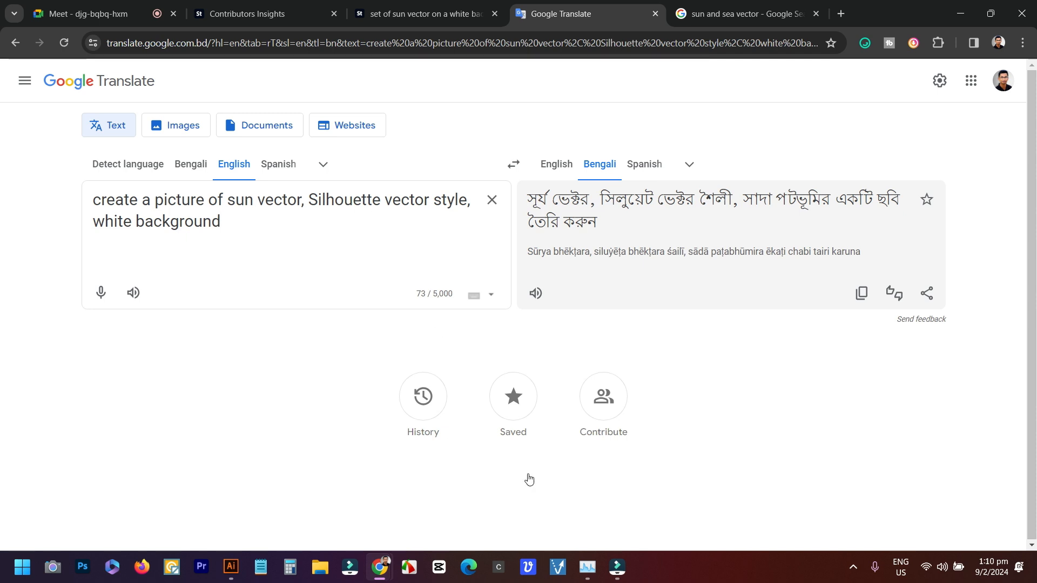
click(237, 576)
click(46, 13)
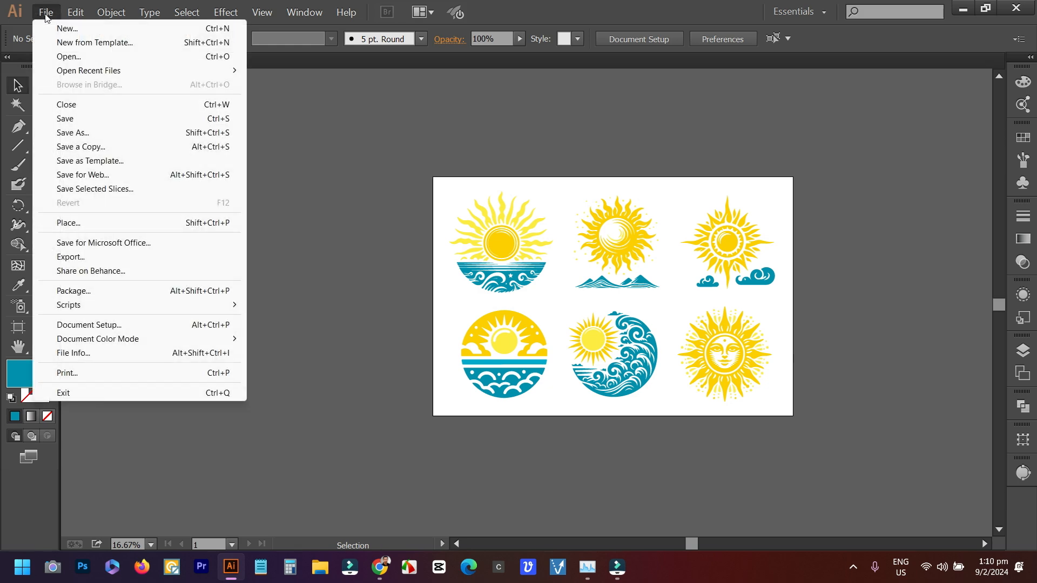
click(74, 132)
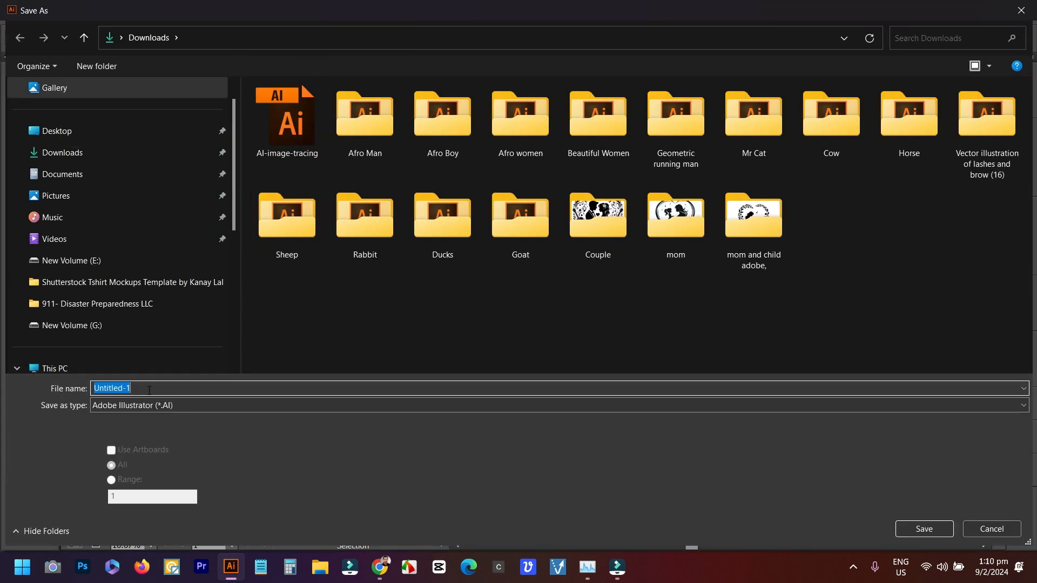
right_click(148, 389)
click(202, 265)
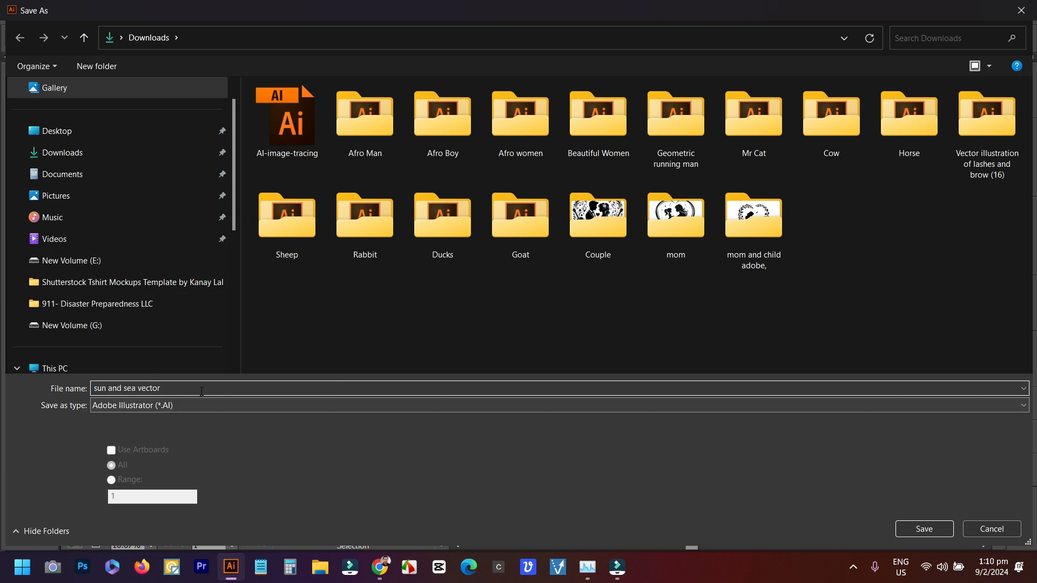
click(184, 404)
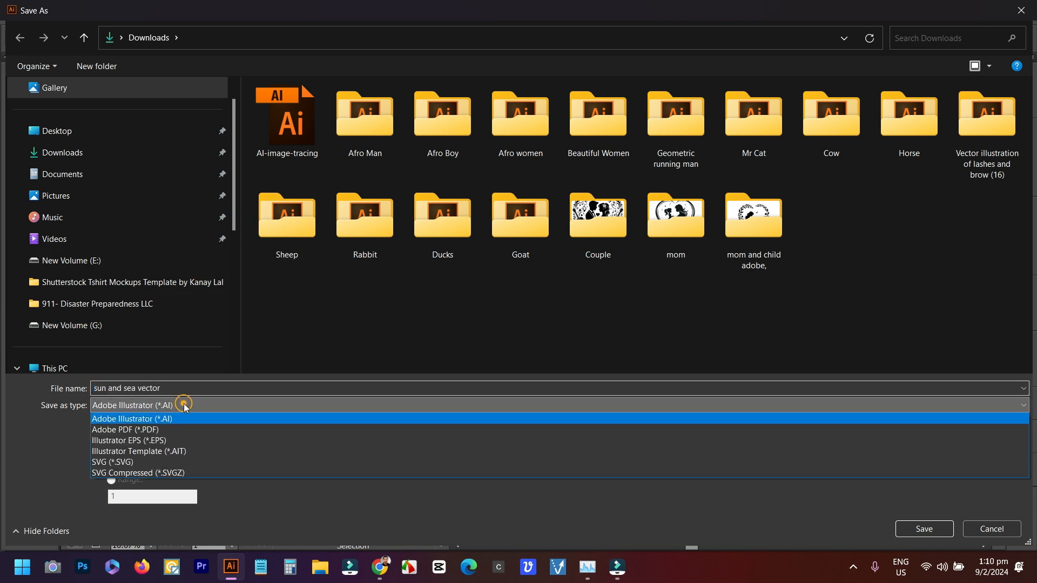
click(154, 441)
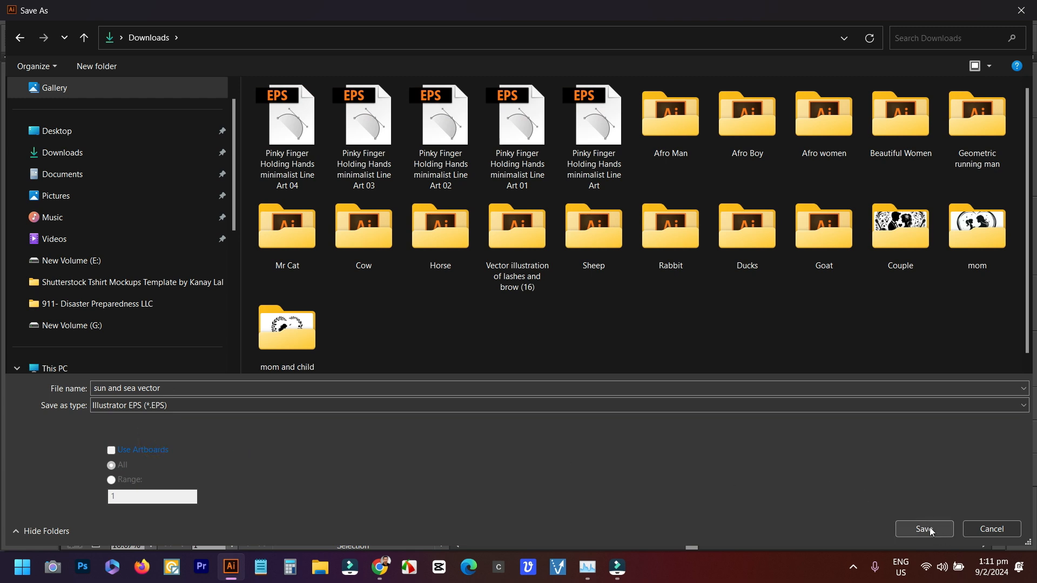
click(70, 135)
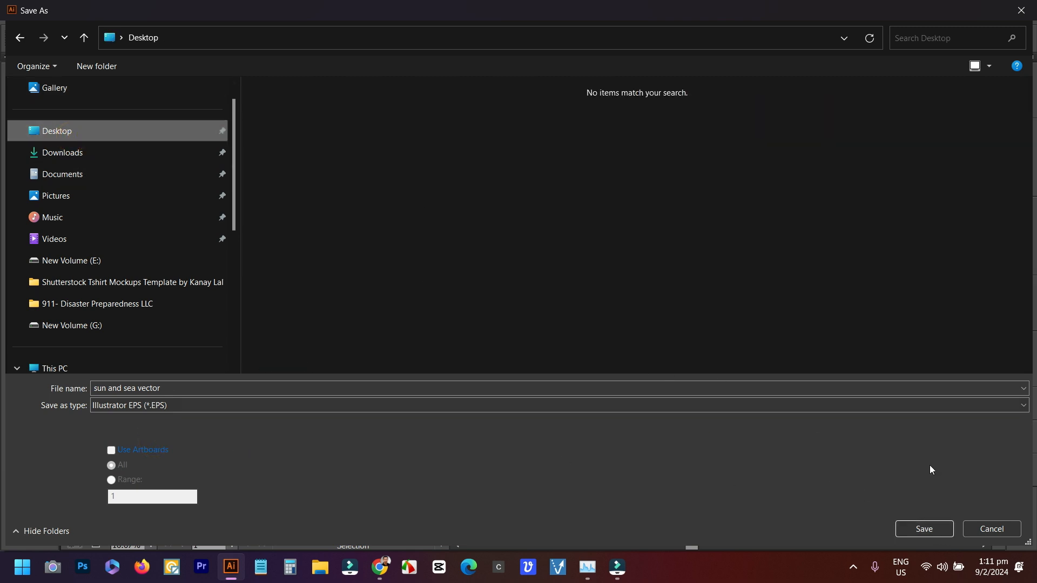
click(939, 527)
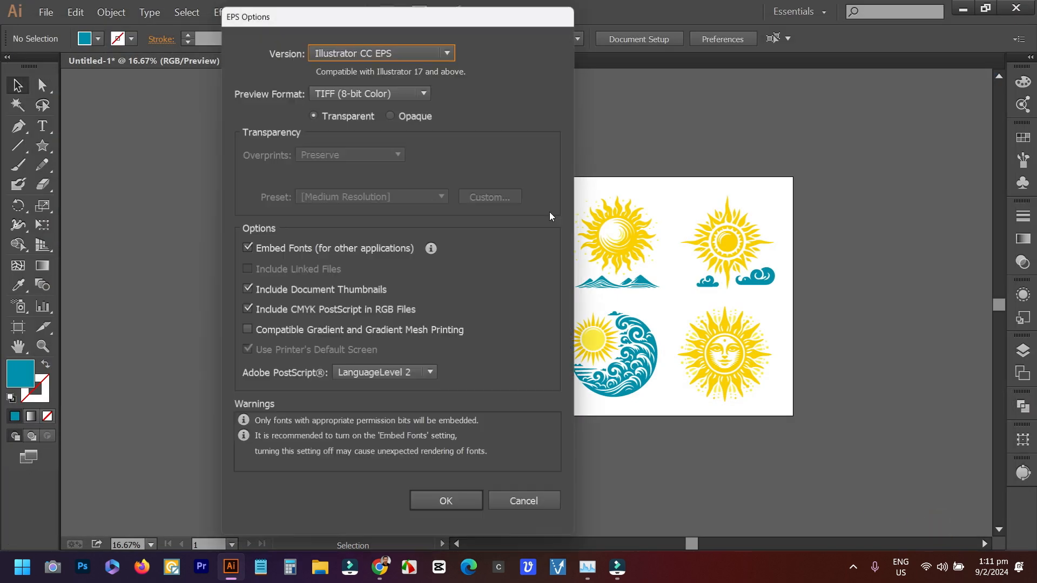
Set the EPS version to Illustrator 10 EPS and confirm the EPS options
click(388, 52)
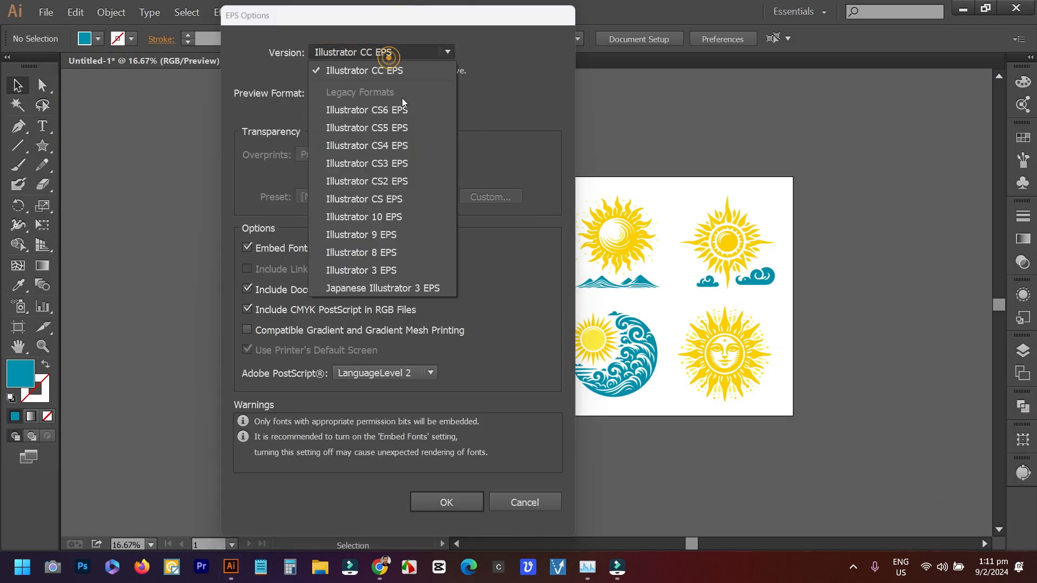
click(390, 217)
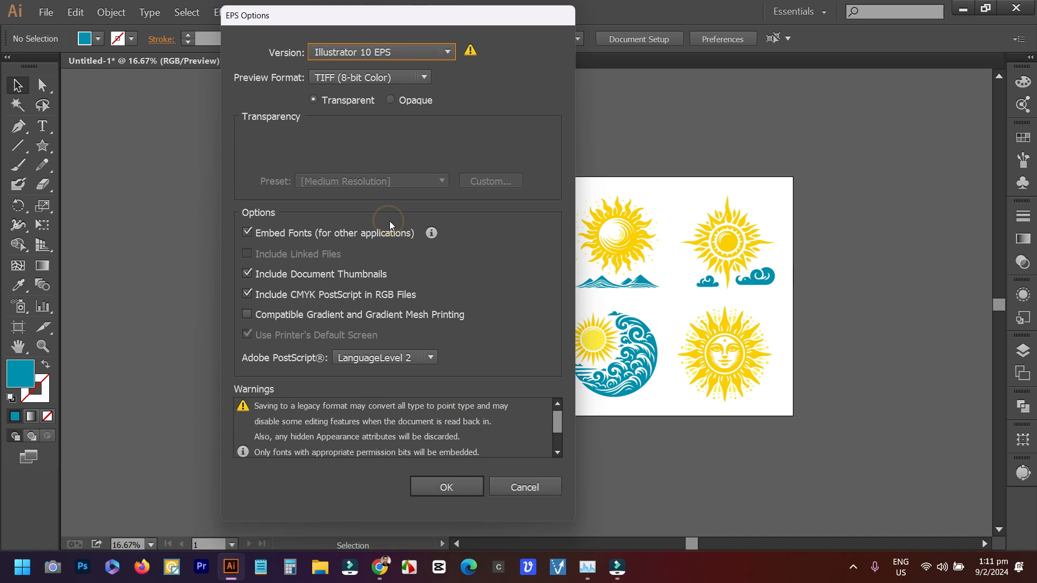
click(461, 496)
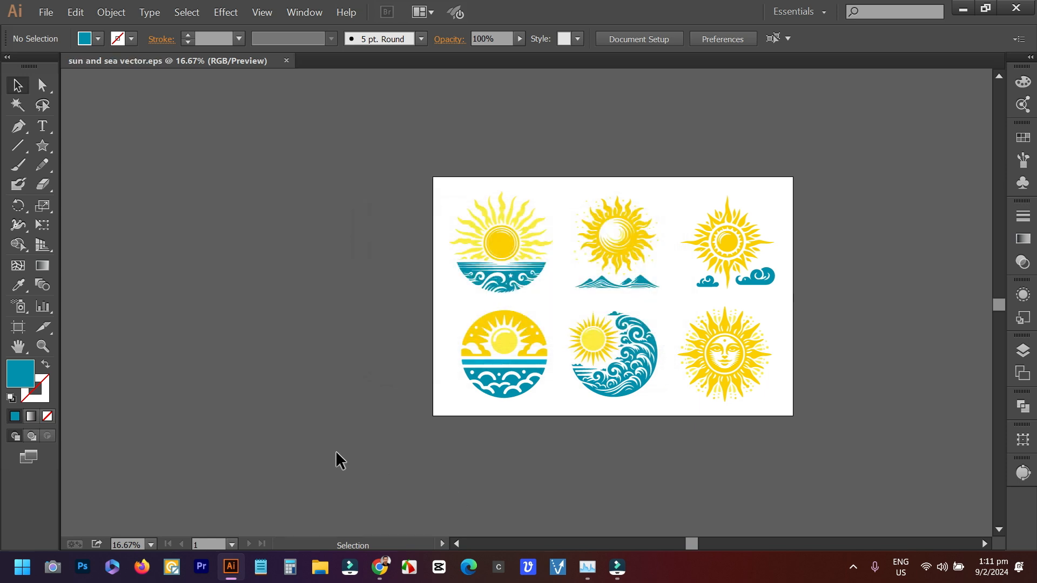
Export the artwork to the Desktop as a JPEG named "sun and sea vector" with Use Artboards enabled for all artboards
click(45, 12)
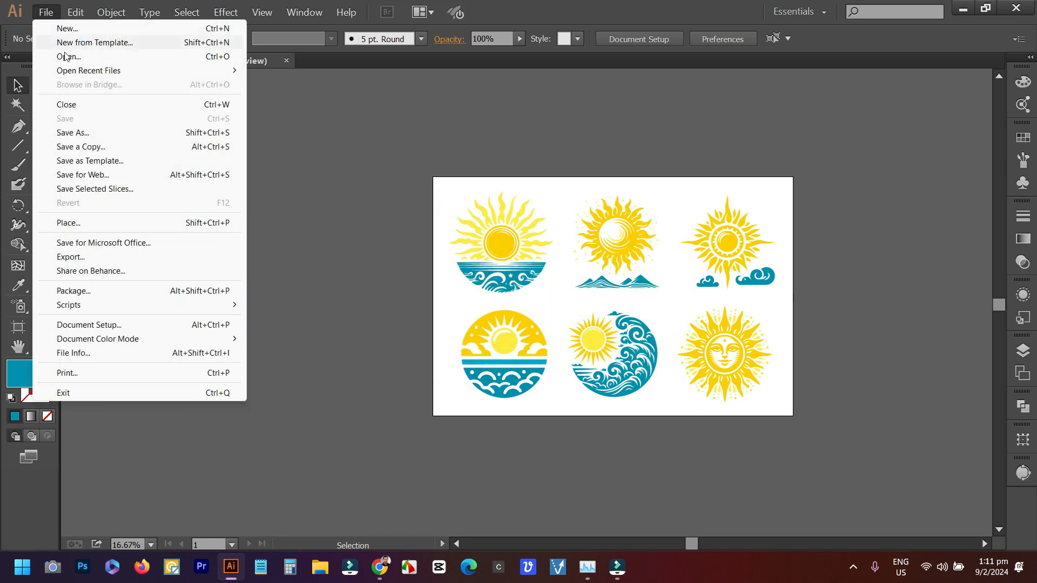
click(73, 258)
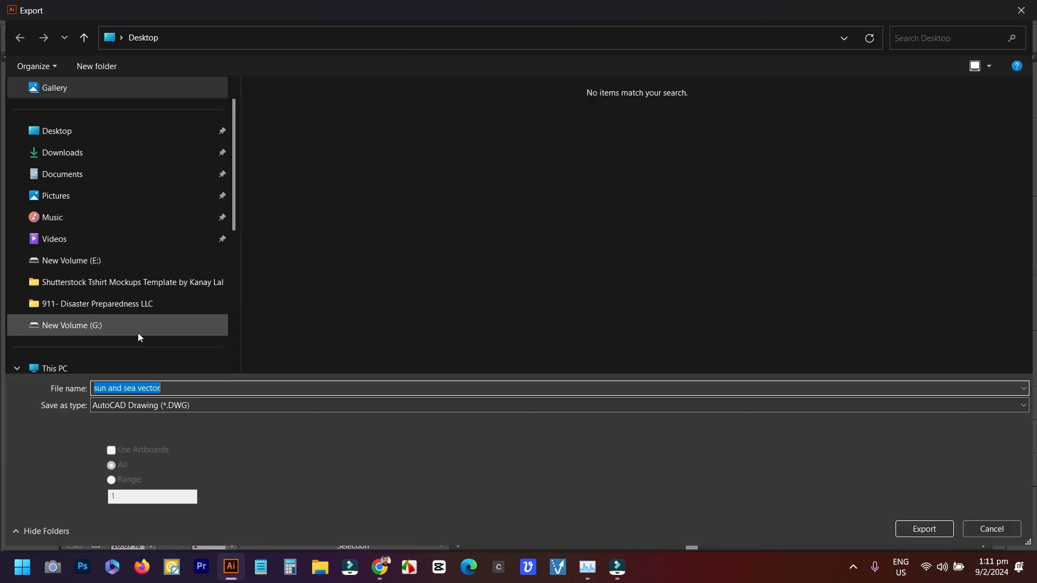
click(145, 407)
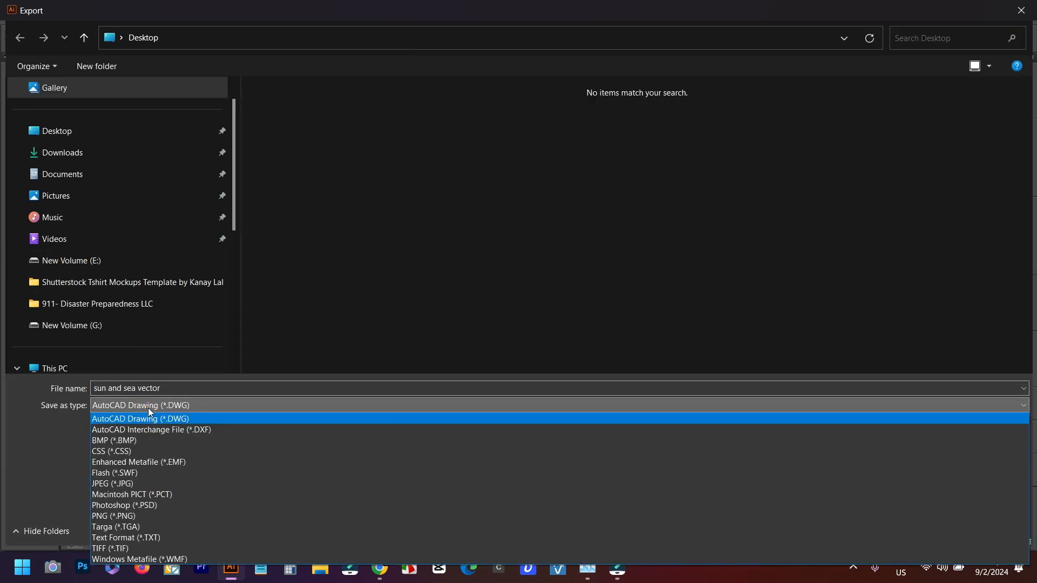
click(144, 484)
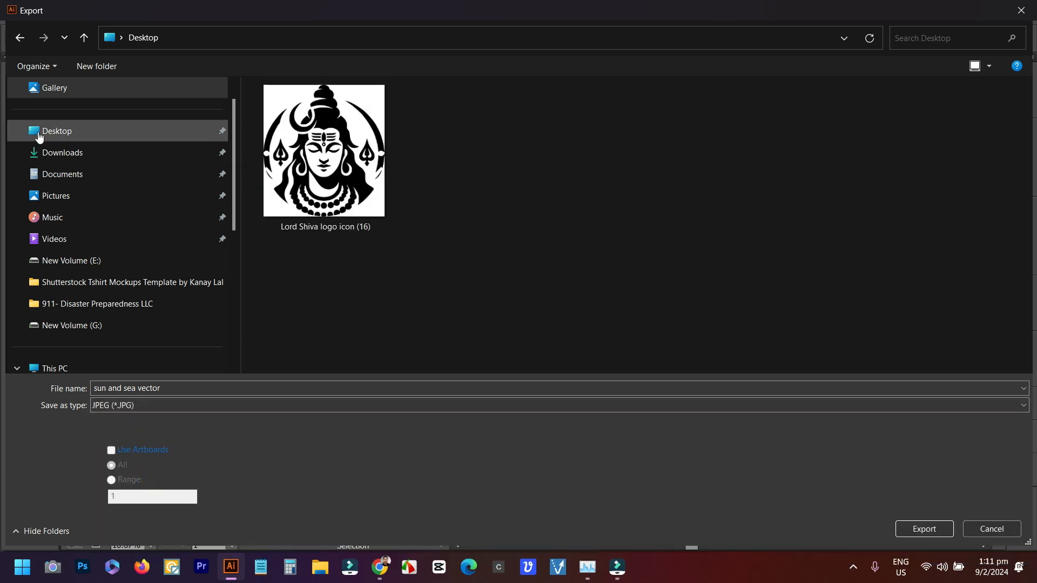
click(60, 135)
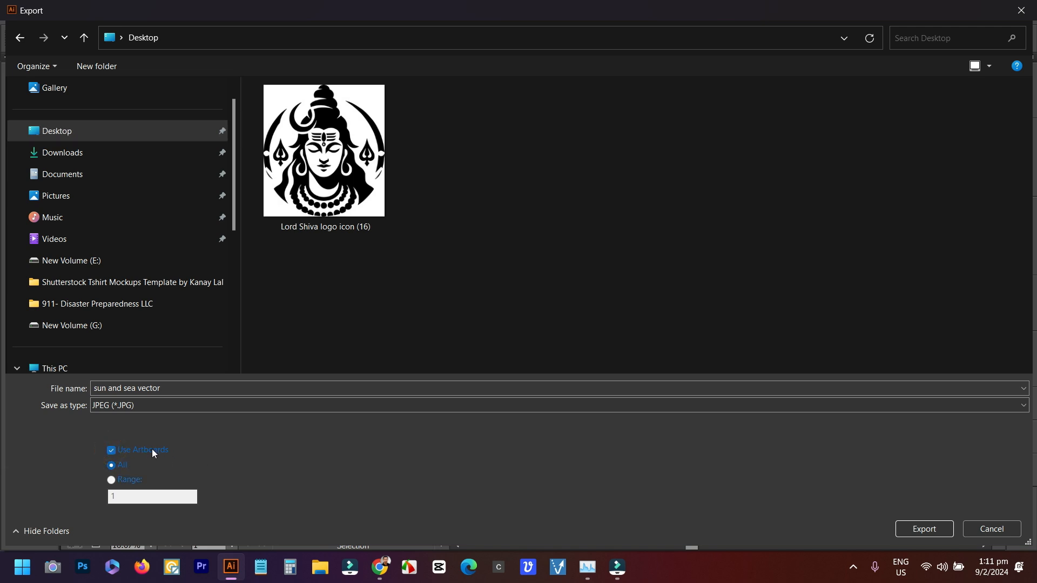
click(912, 532)
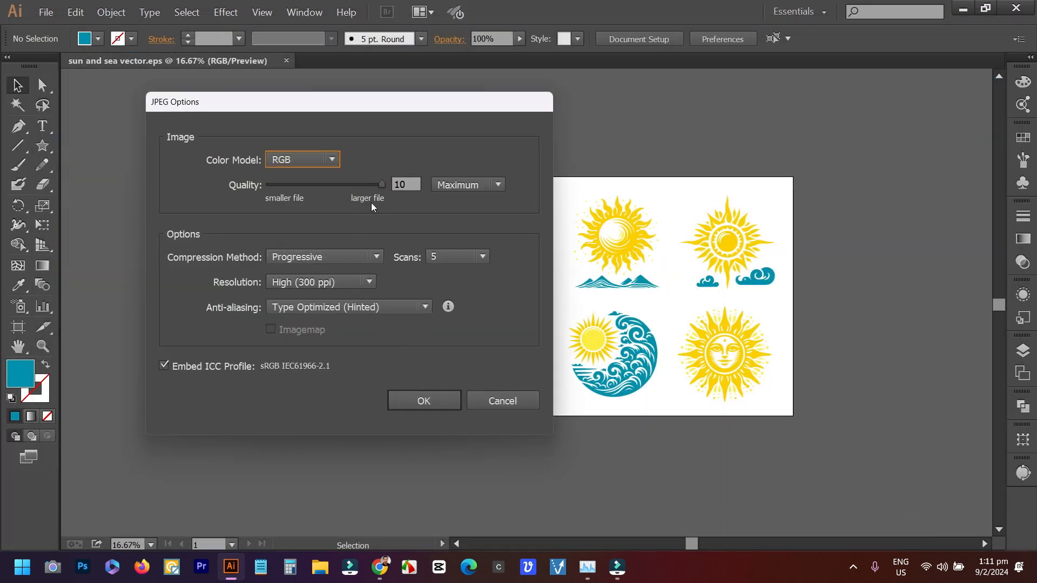
Keep JPEG quality at 10 (Maximum), set the resolution to Screen (72 ppi), and complete the export
drag(381, 186, 441, 192)
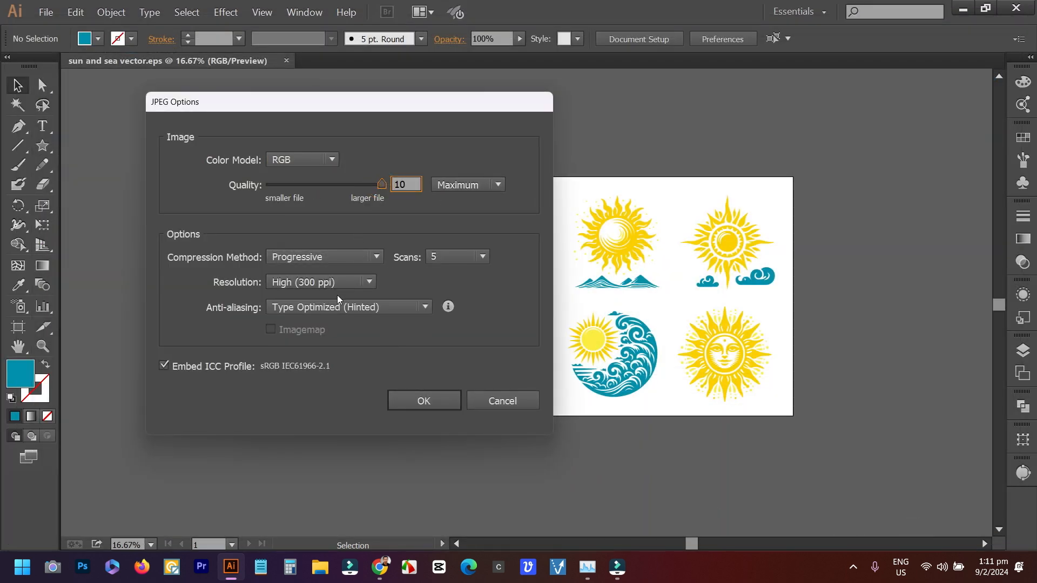
click(318, 263)
click(313, 308)
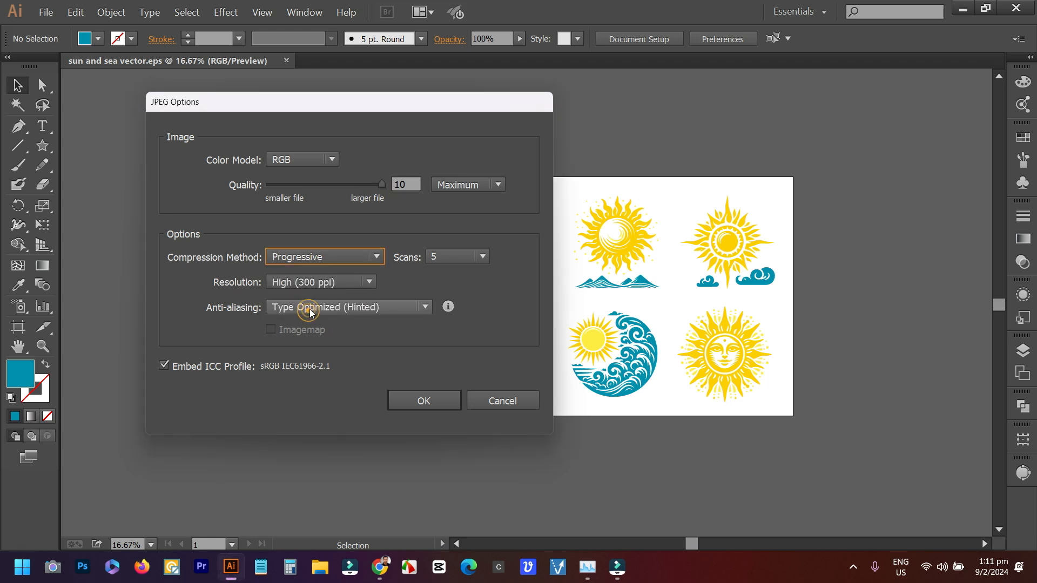
click(326, 288)
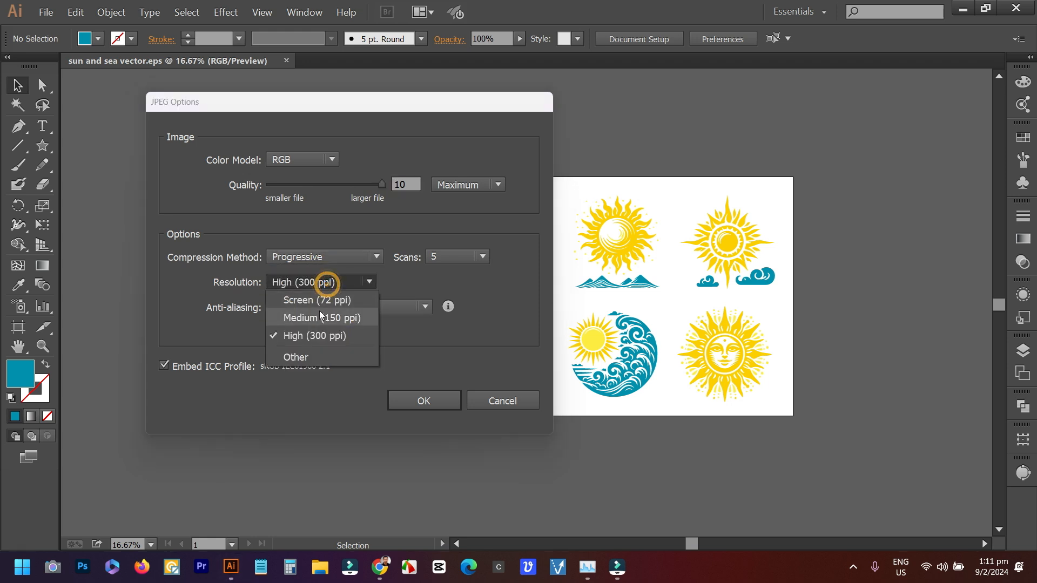
click(325, 300)
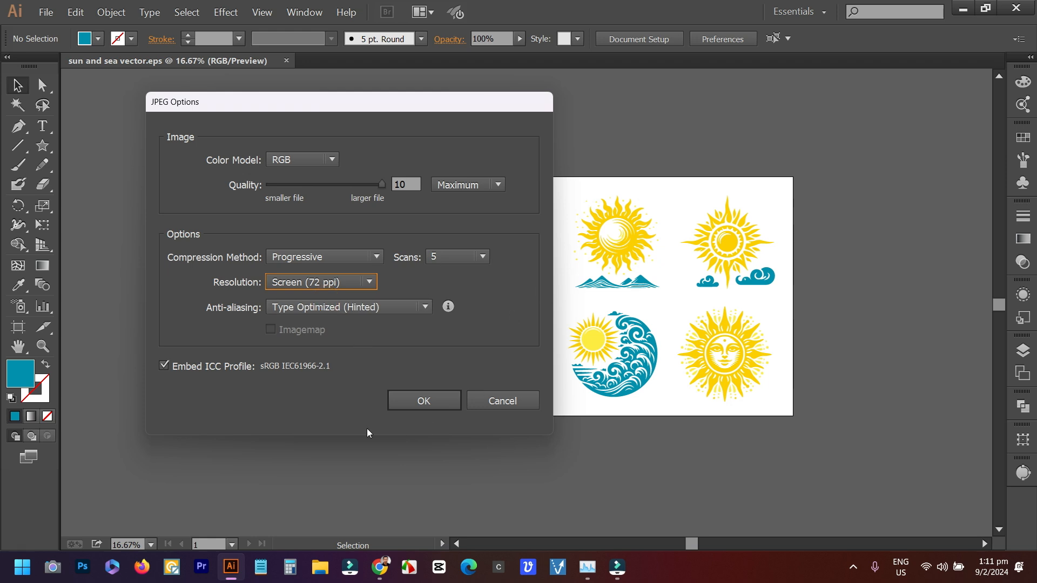
click(424, 402)
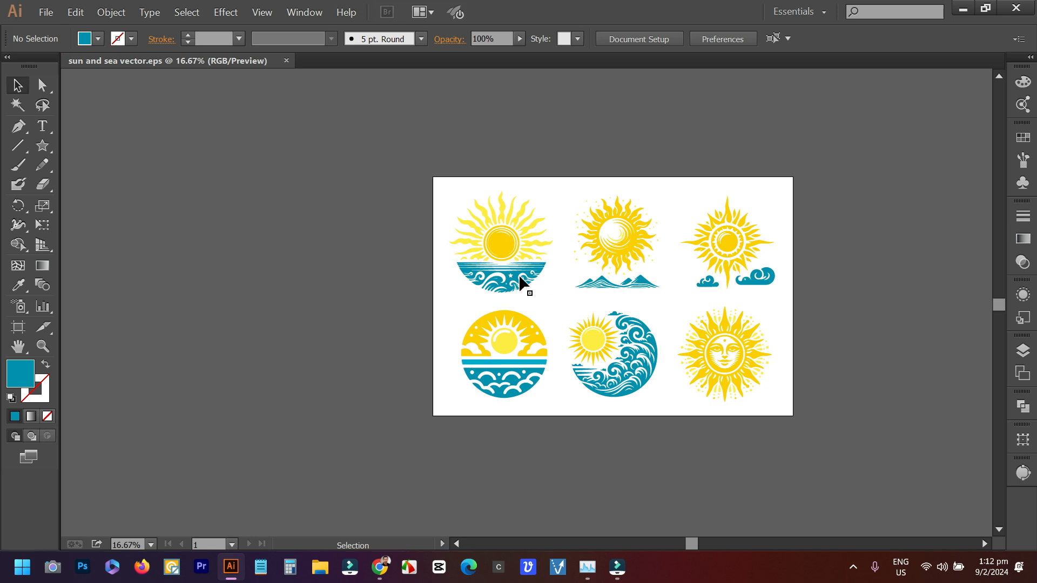
Switch to Chrome and bring up the Adobe Stock Contributors Insights page
click(525, 285)
click(536, 175)
click(963, 9)
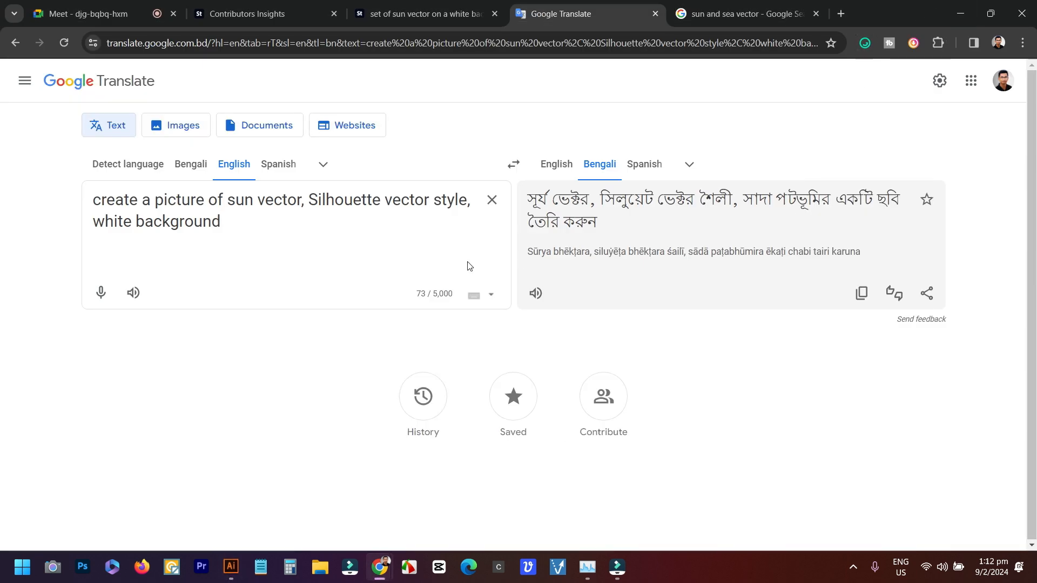
click(423, 13)
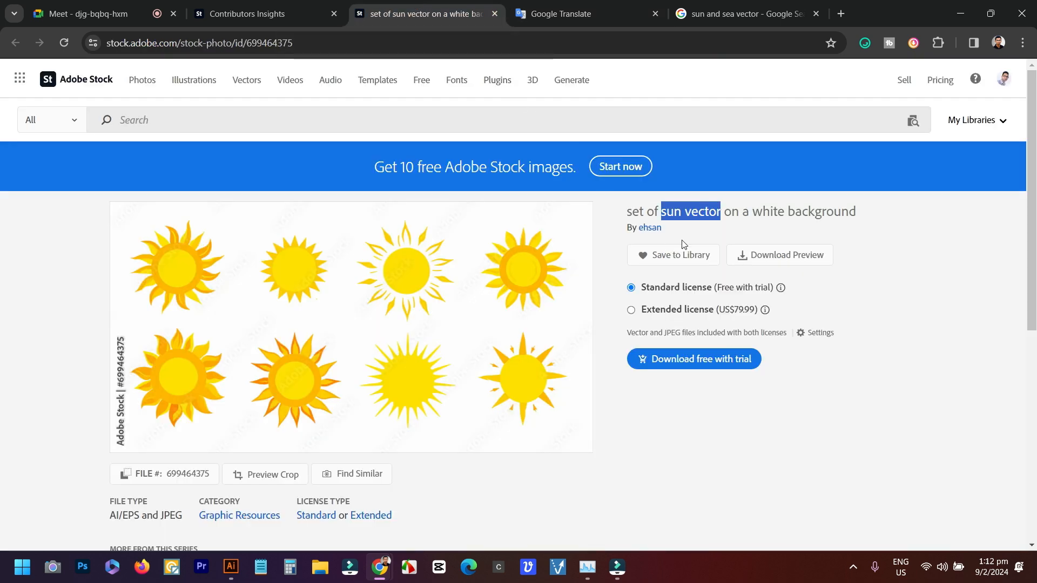
click(276, 5)
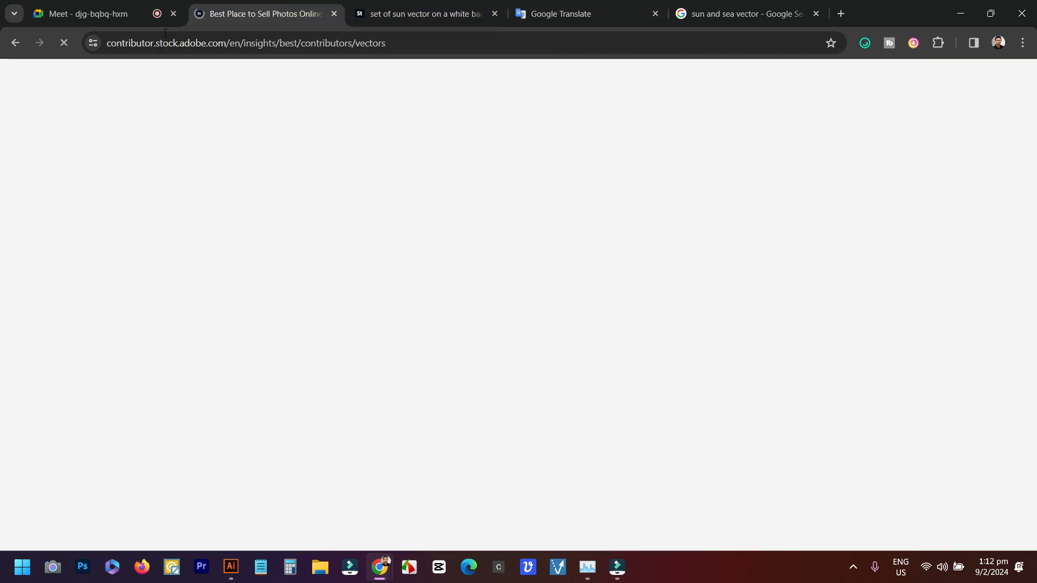
Admit the waiting participant to the Google Meet call
click(104, 5)
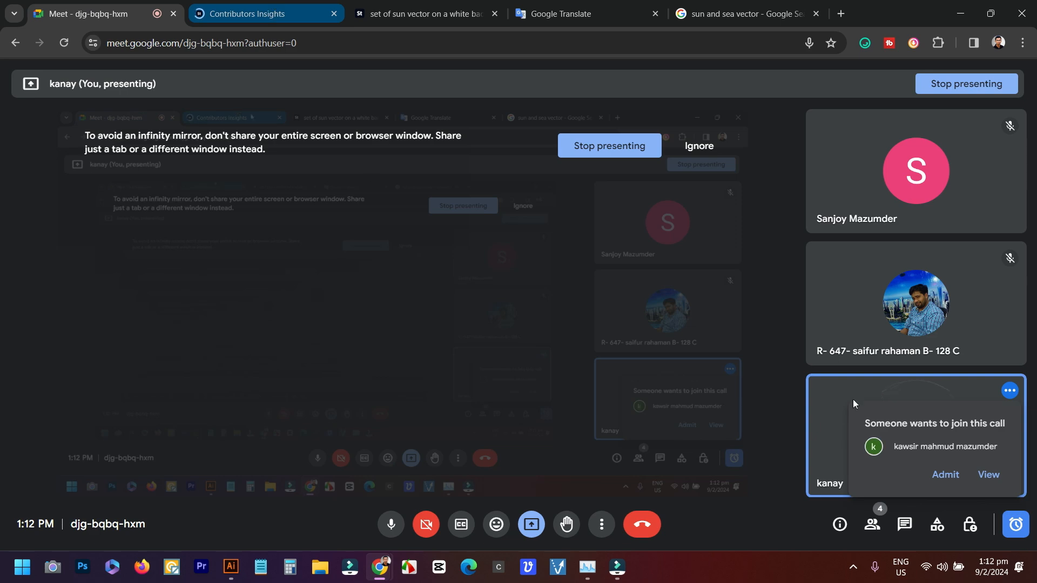
click(948, 486)
Return to the Adobe Stock contributor site and upload the "sun and sea vector" EPS file from the Desktop
click(265, 14)
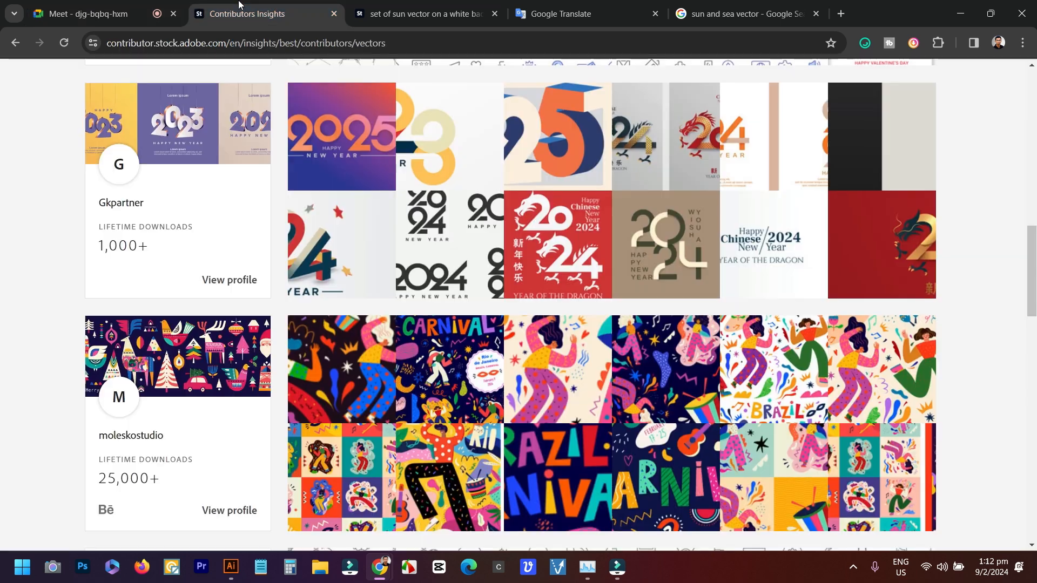
scroll(865, 154, up, 5)
scroll(866, 154, up, 10)
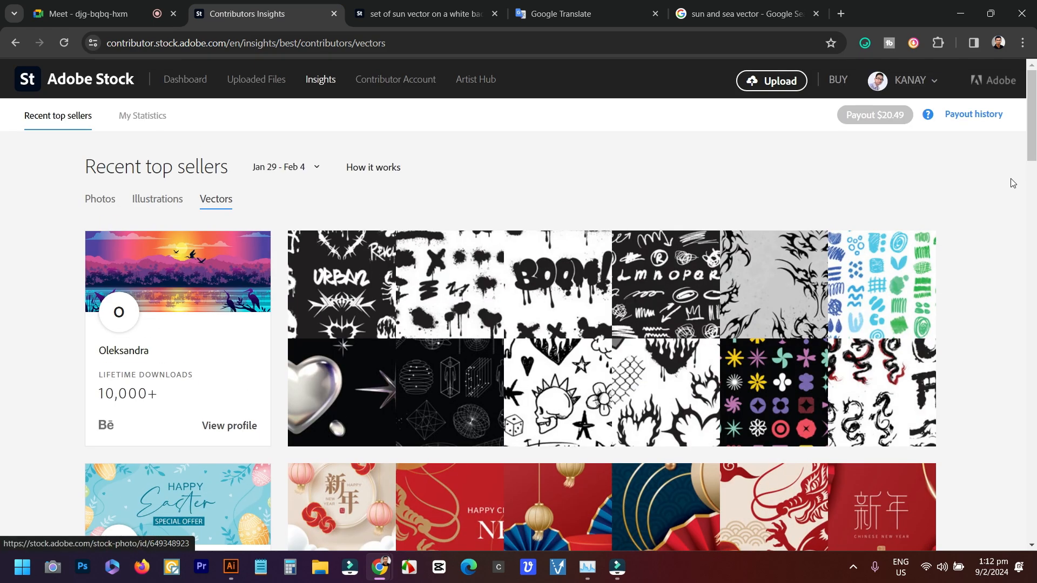
click(887, 114)
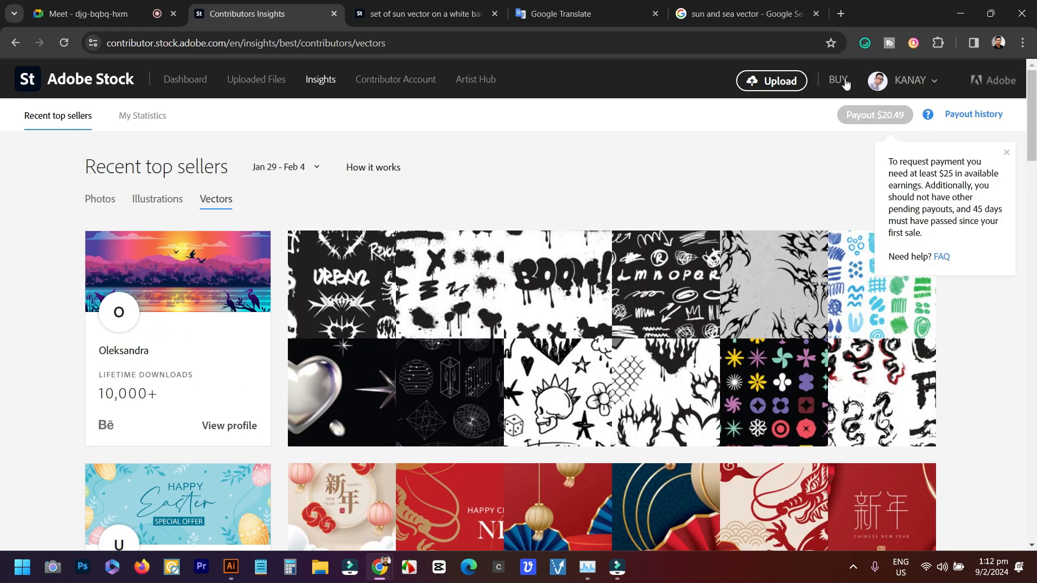
click(789, 82)
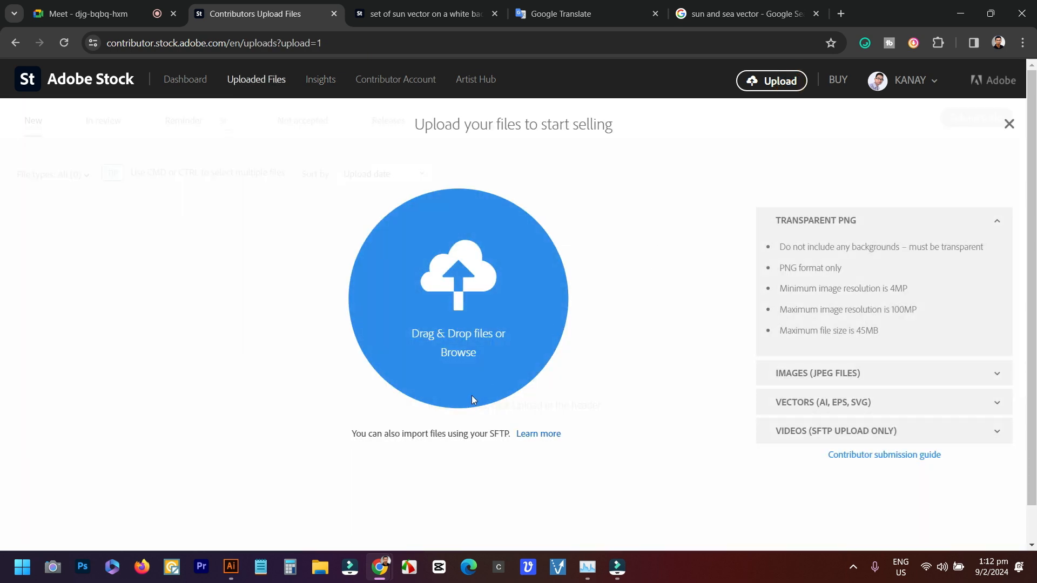
click(460, 350)
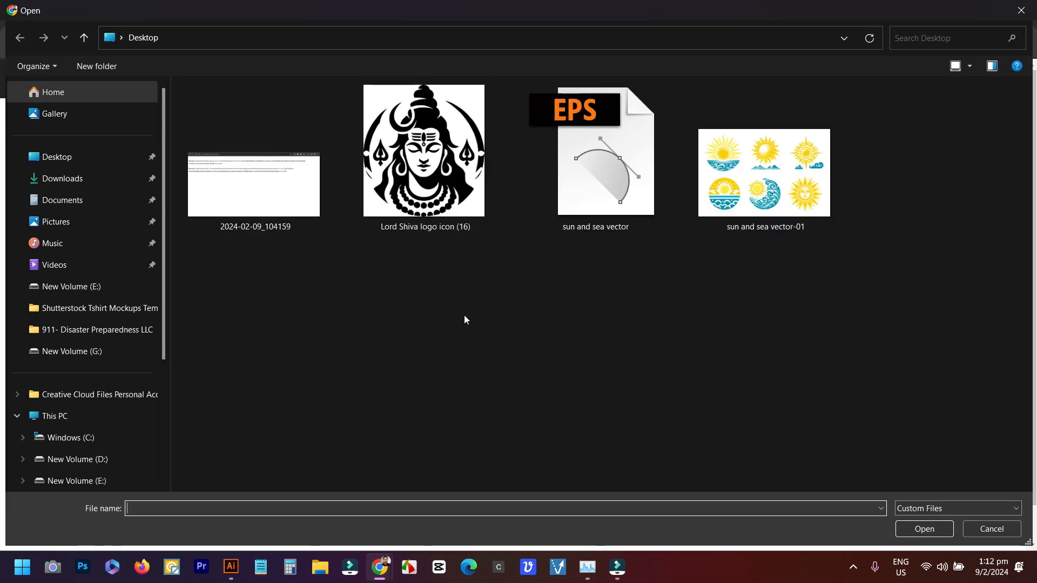
double_click(587, 154)
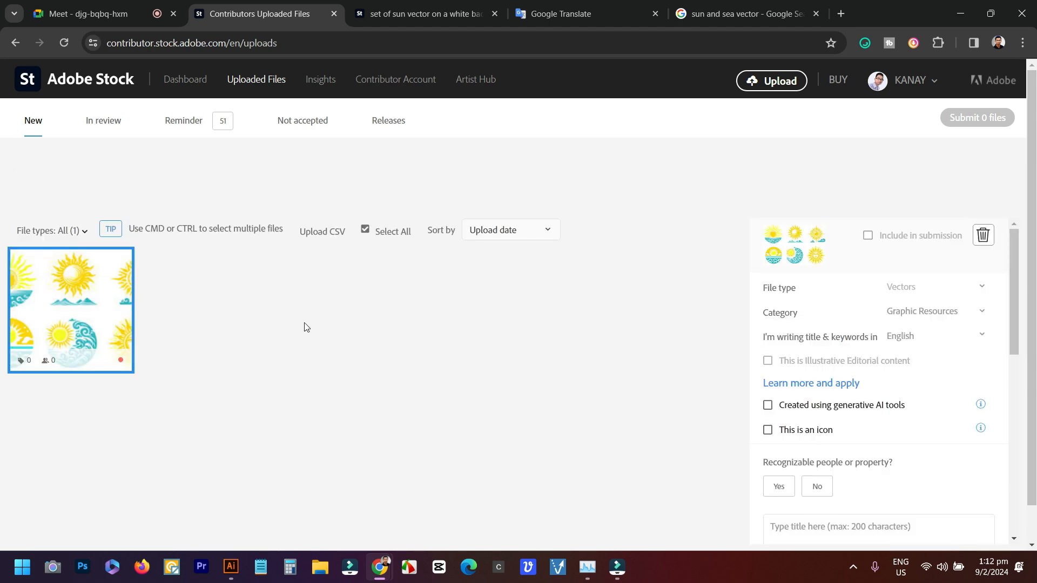
Mark the uploaded vector as containing no recognizable people or property
scroll(683, 381, down, 1)
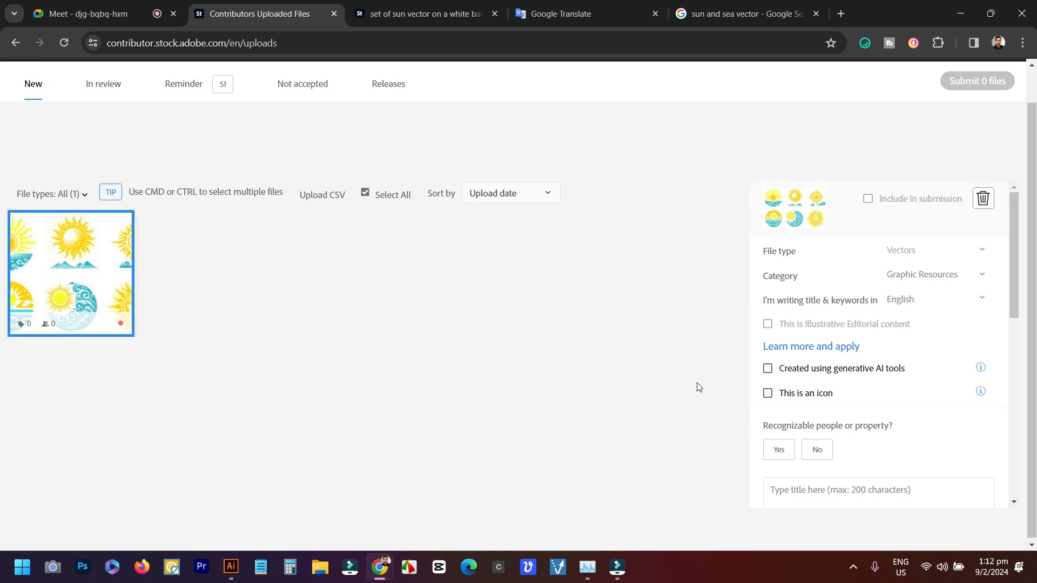
click(815, 449)
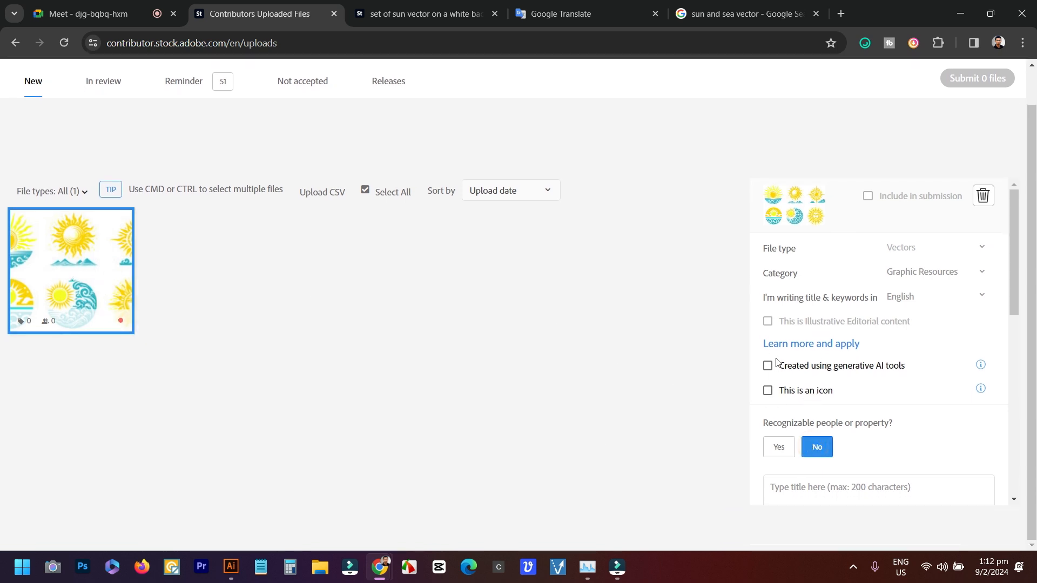
scroll(874, 447, down, 5)
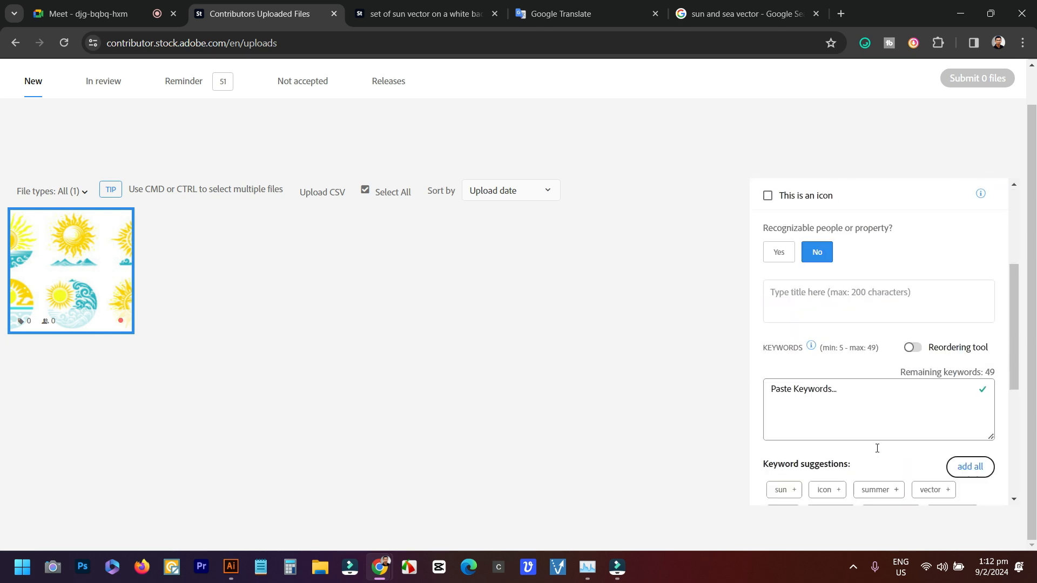
Enter "sun and sea vector icon ," as the start of the uploaded vector's title
click(803, 219)
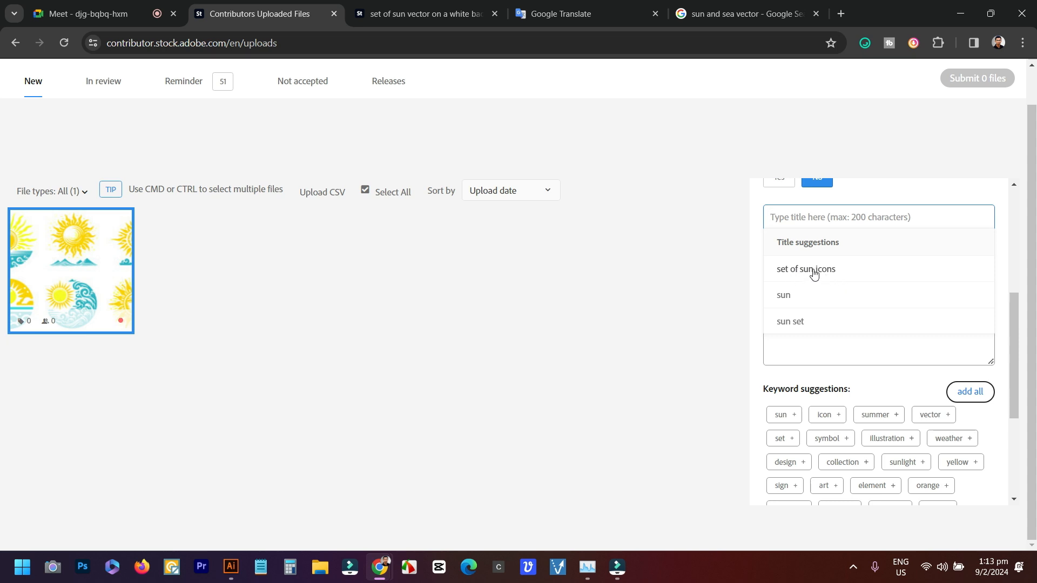
click(671, 270)
right_click(798, 221)
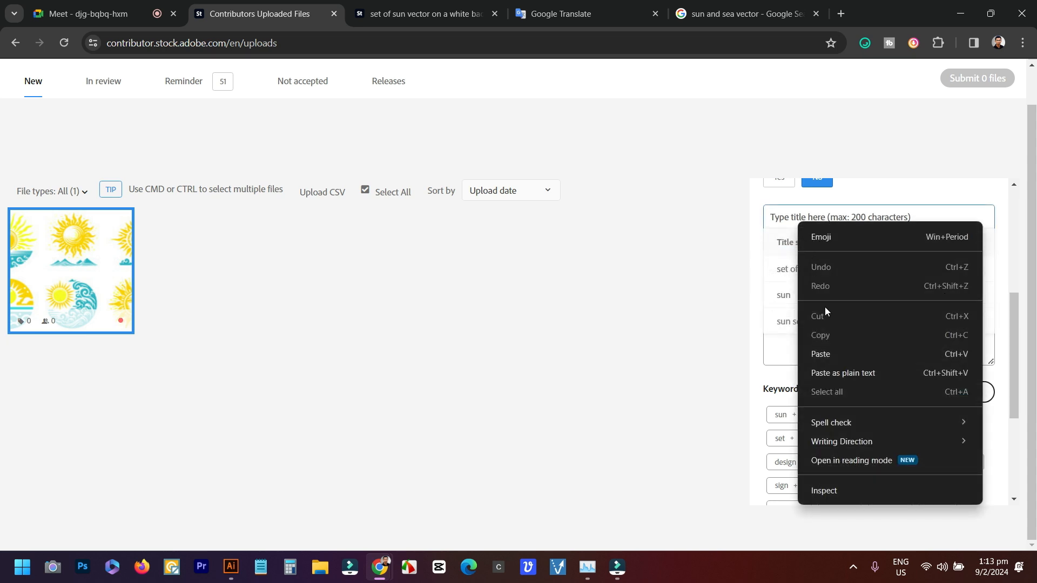
click(820, 354)
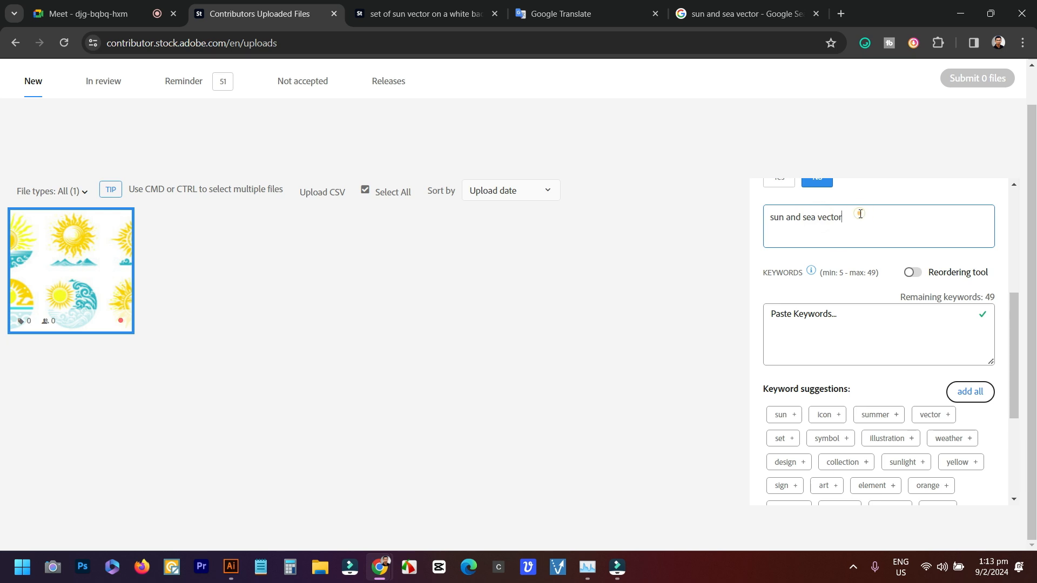
text(icon ,)
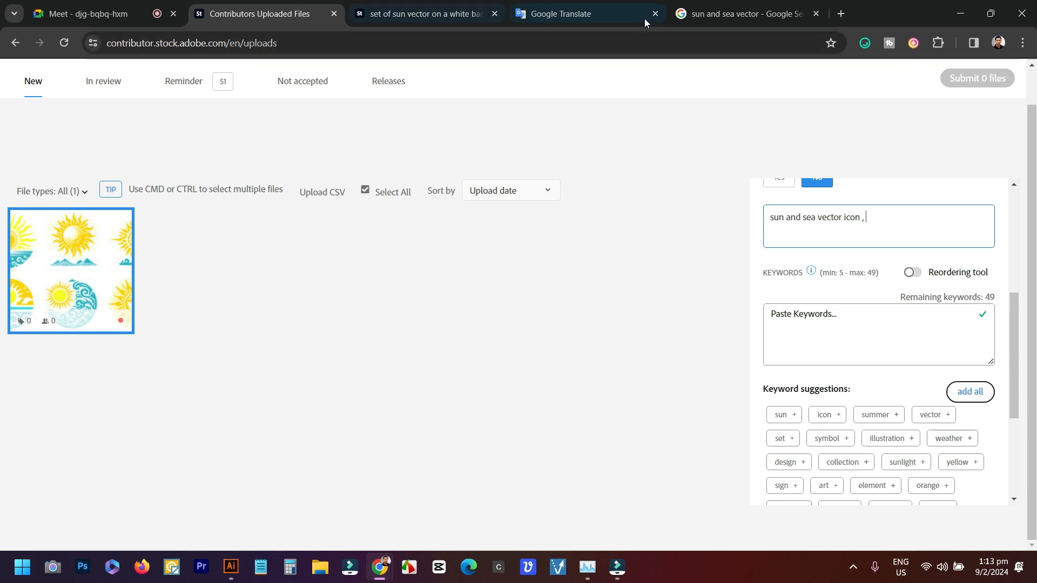
Dictate a phrase in Google Translate's English source text and correct it to "Sun and sea Vector illustration"
click(565, 13)
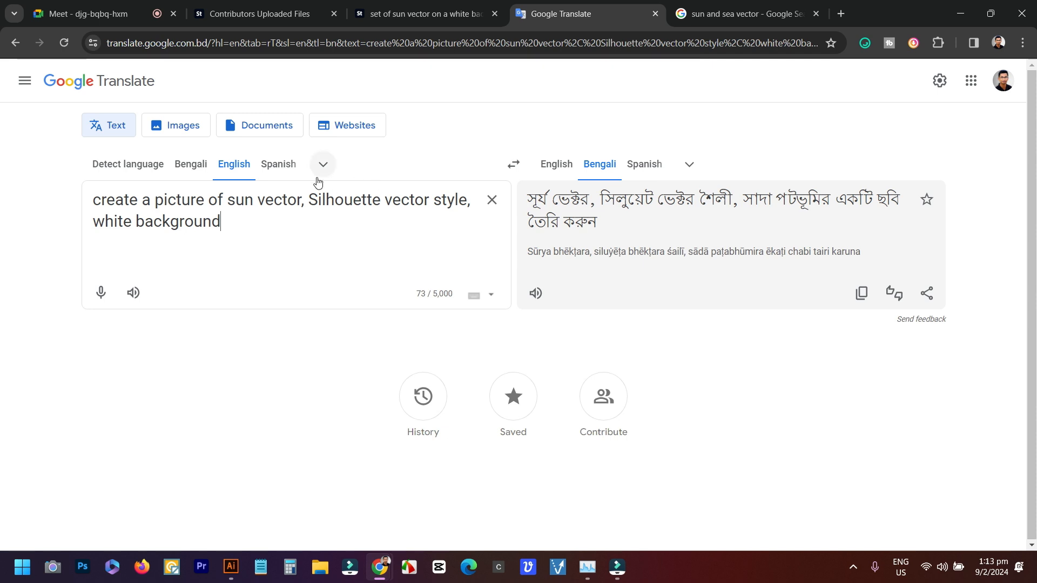
click(100, 292)
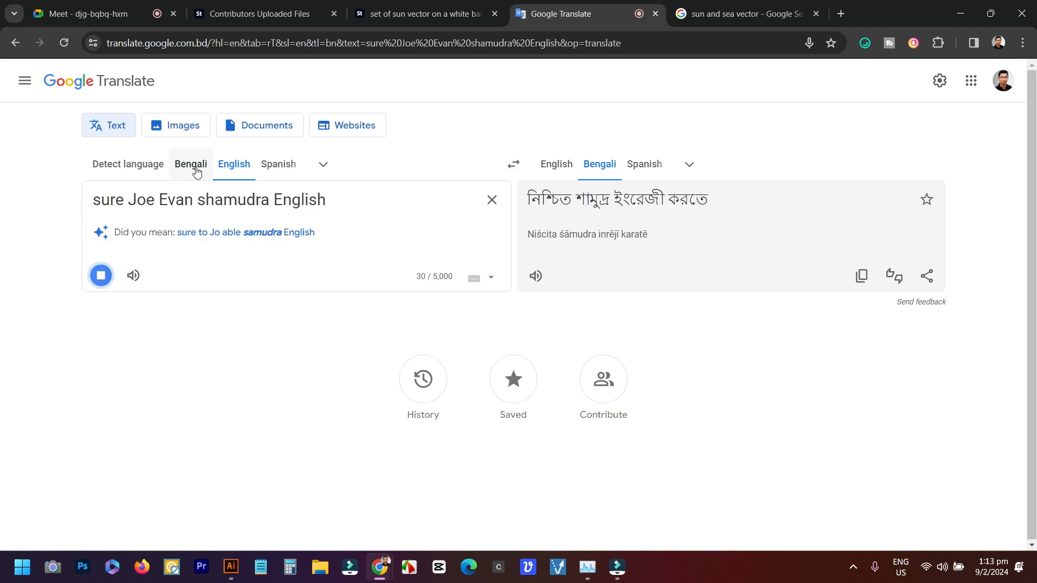
click(102, 276)
click(108, 278)
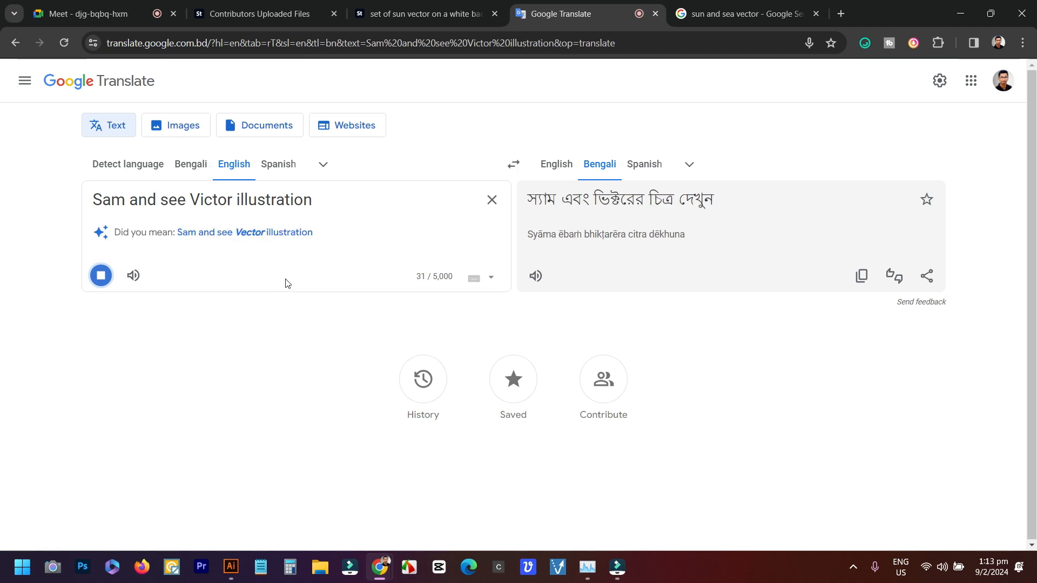
click(102, 276)
drag(103, 200, 125, 201)
text(un)
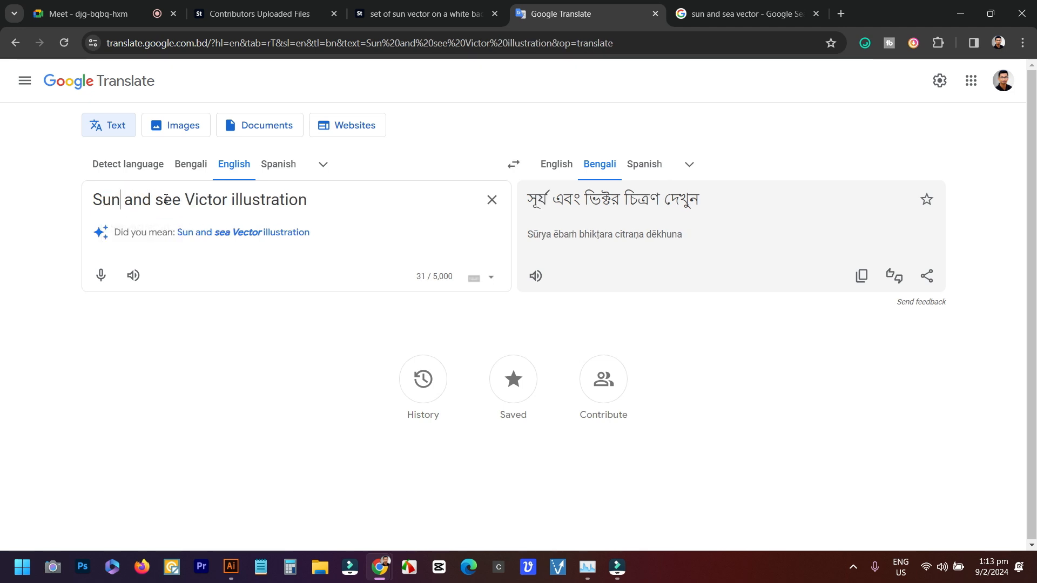
click(238, 237)
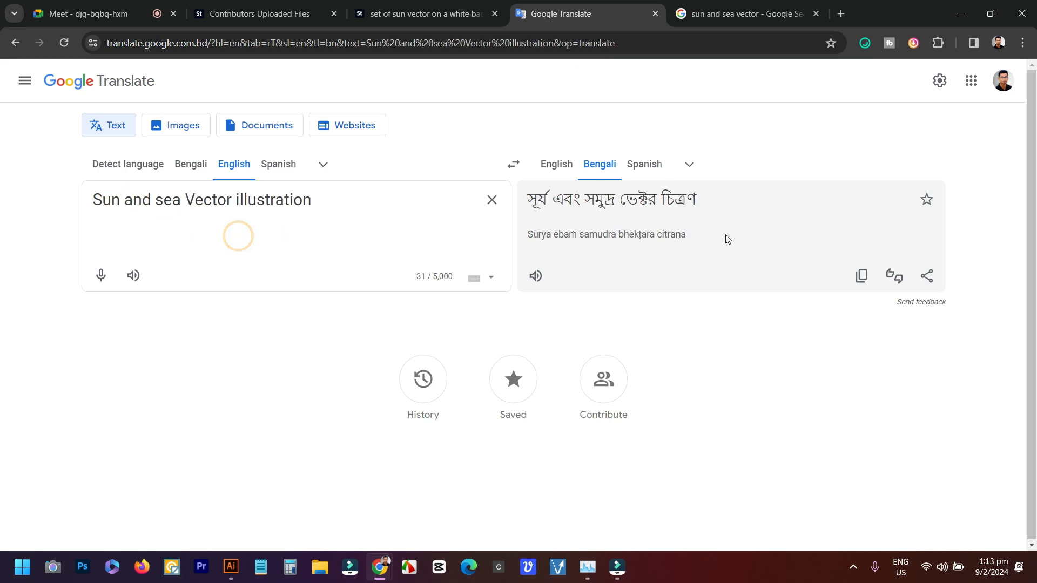
Copy "Sun and sea Vector illustration" from Google Translate and append it to the title on the Adobe Stock uploads page
drag(319, 201, 43, 206)
right_click(122, 197)
click(149, 265)
click(400, 4)
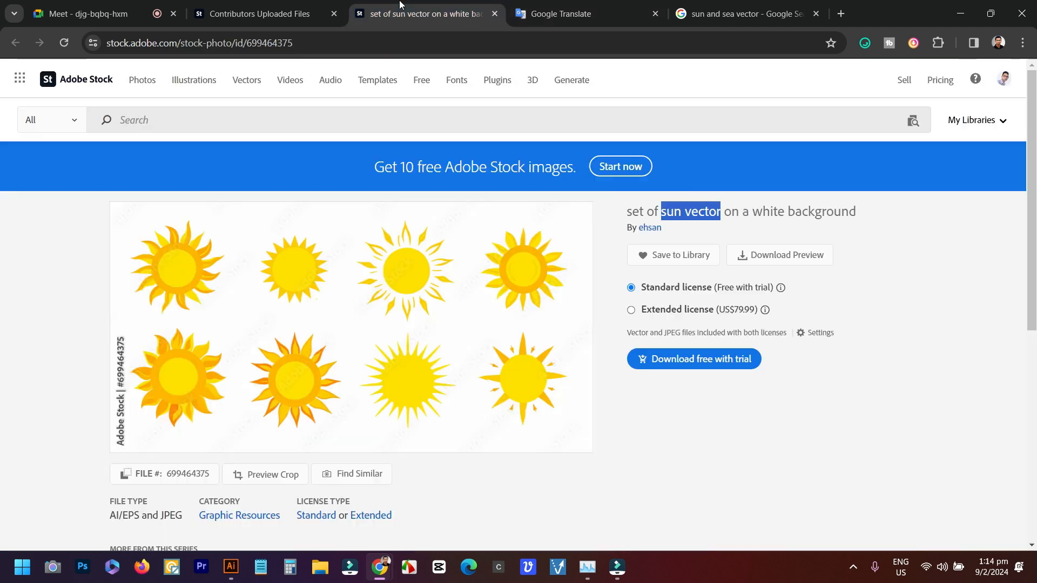
click(254, 12)
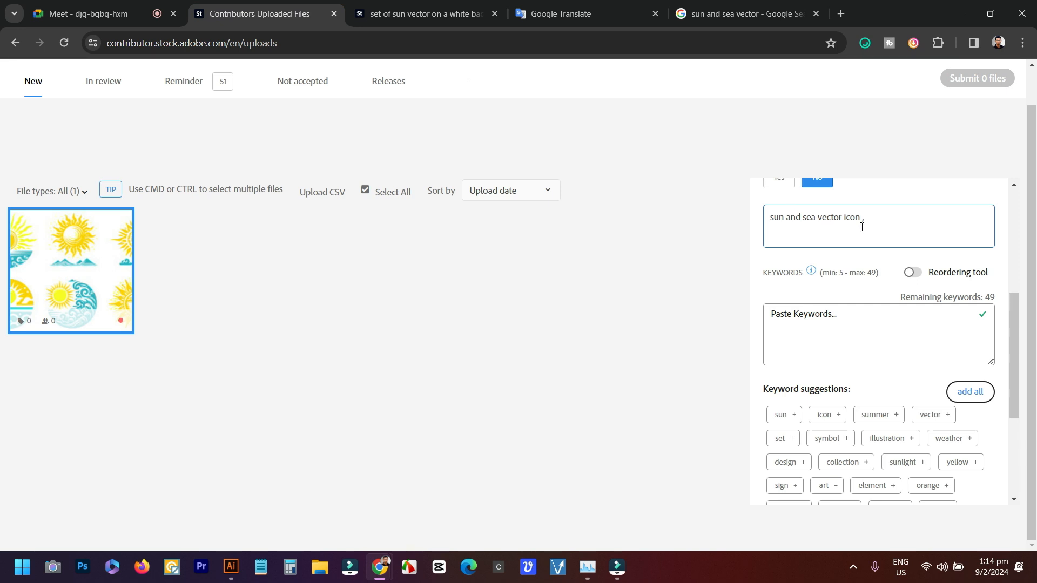
key(ctrl+v)
scroll(786, 229, up, 3)
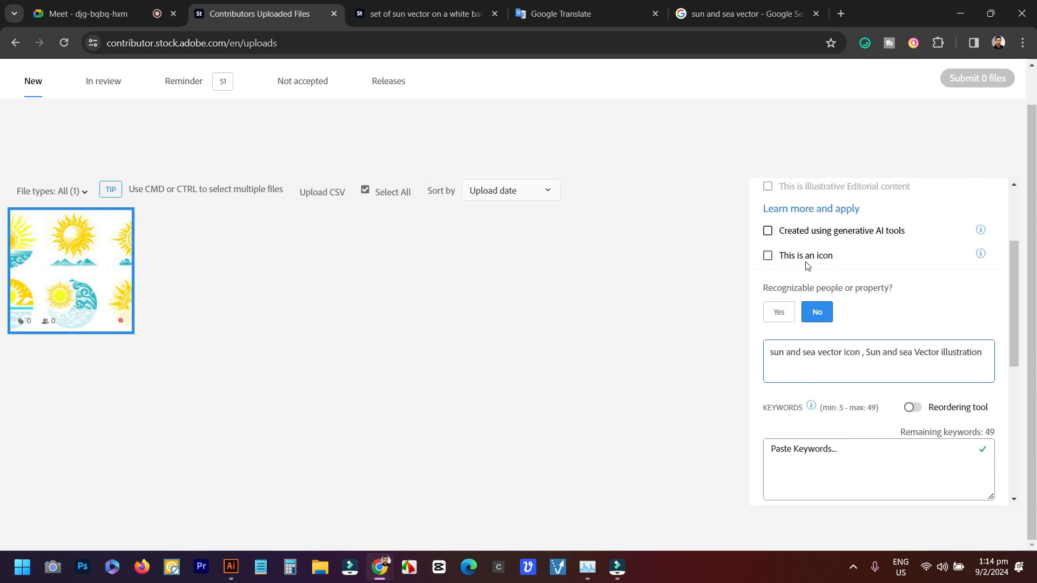
Copy the full title text and add all suggested keywords to the vector
triple_click(845, 353)
right_click(857, 366)
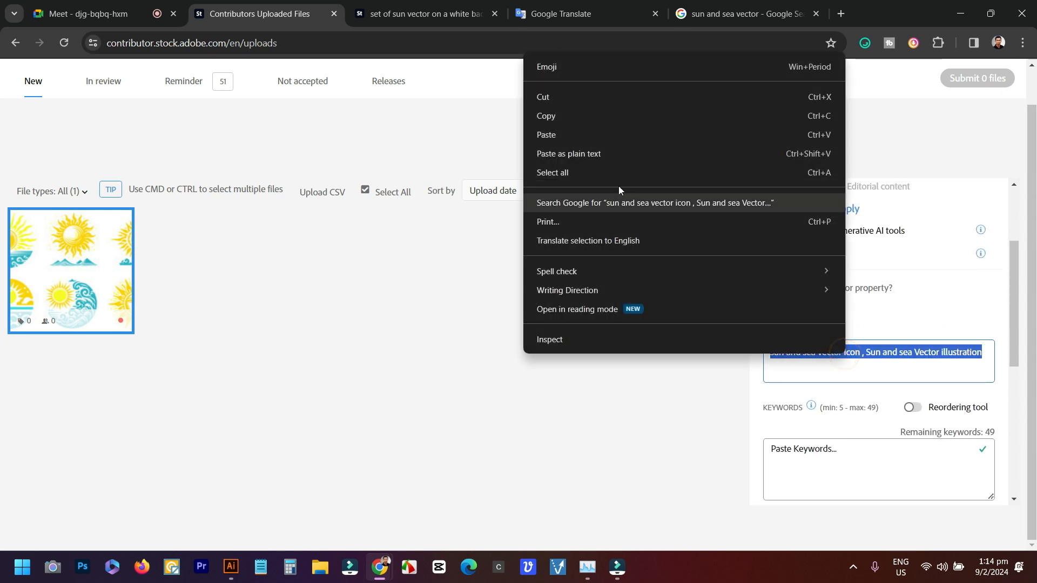
click(550, 119)
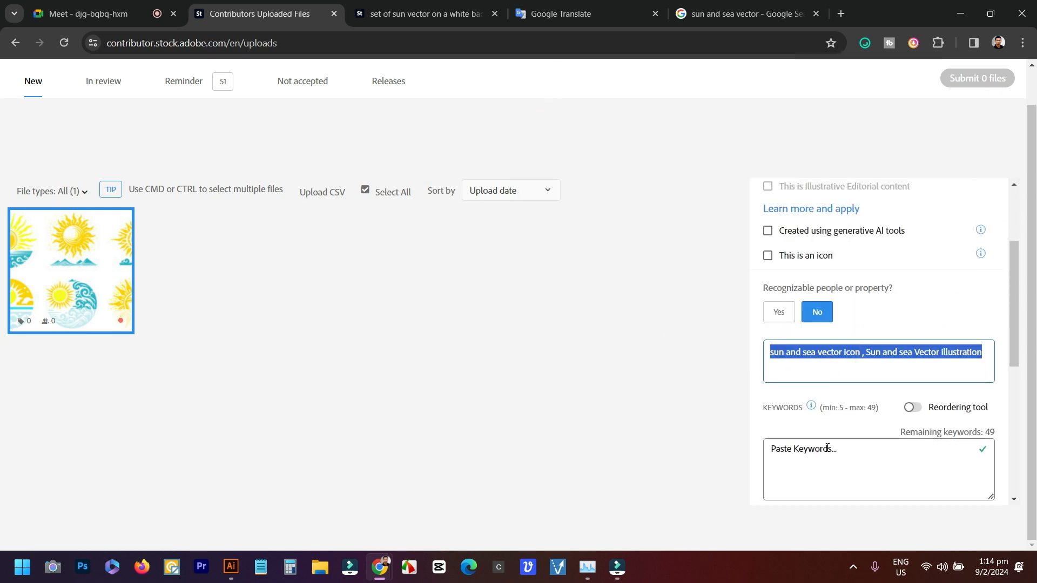
scroll(867, 470, down, 6)
scroll(880, 367, up, 1)
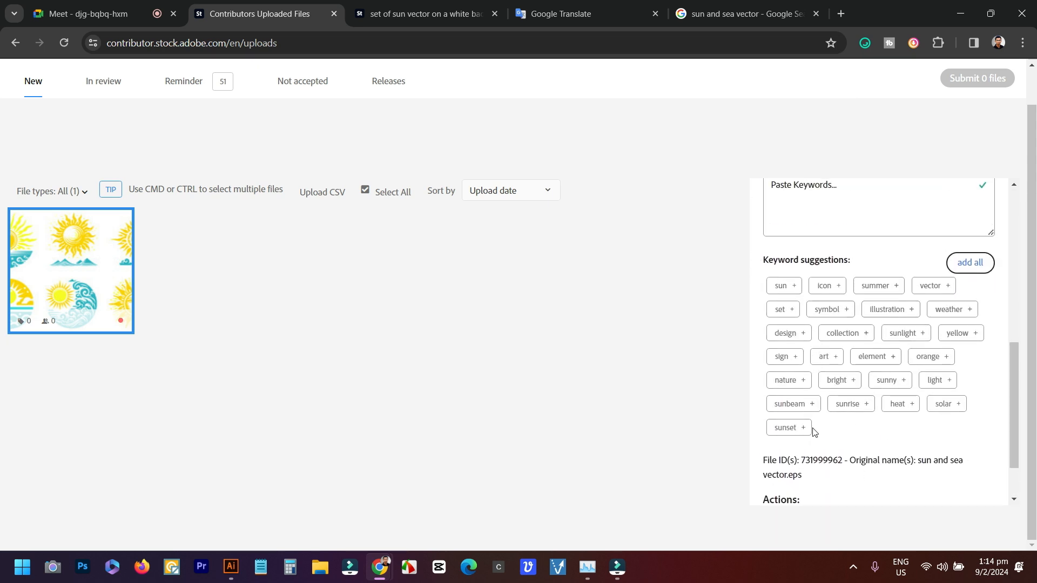
click(978, 264)
scroll(961, 302, up, 2)
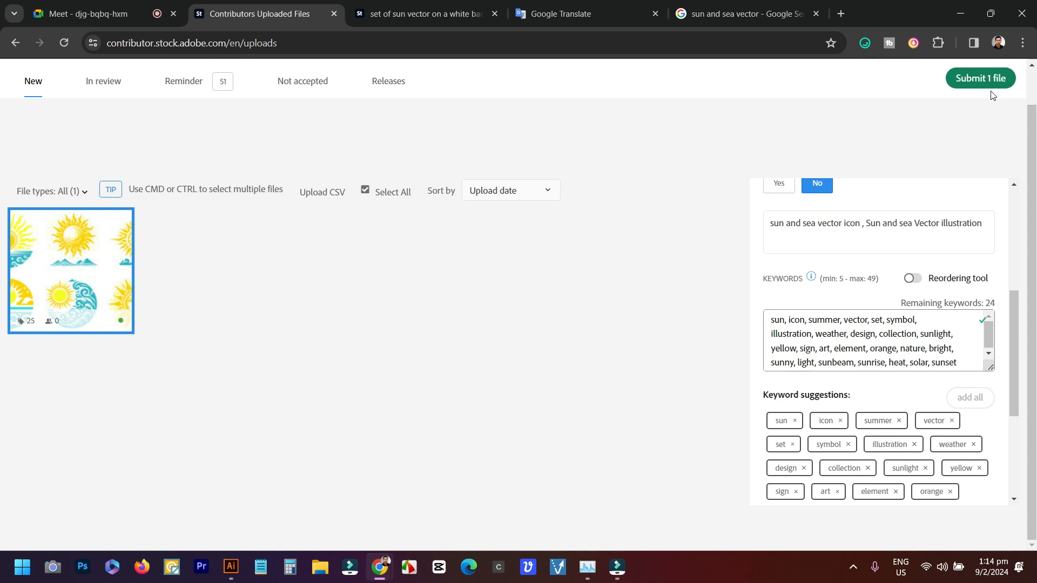
Submit the vector for review, accepting the submission guidelines and the account suspension terms
scroll(941, 278, down, 3)
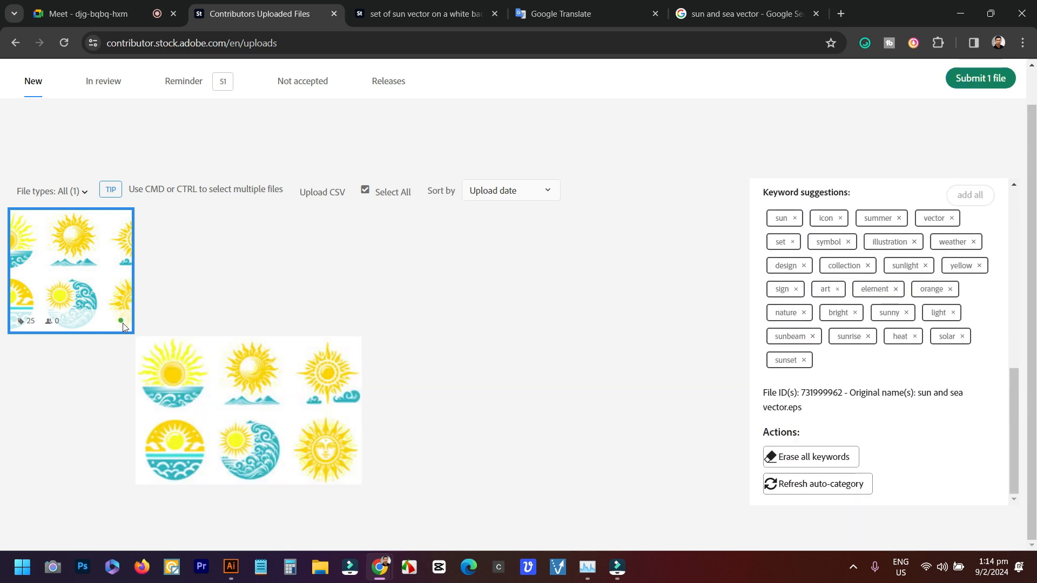
click(990, 77)
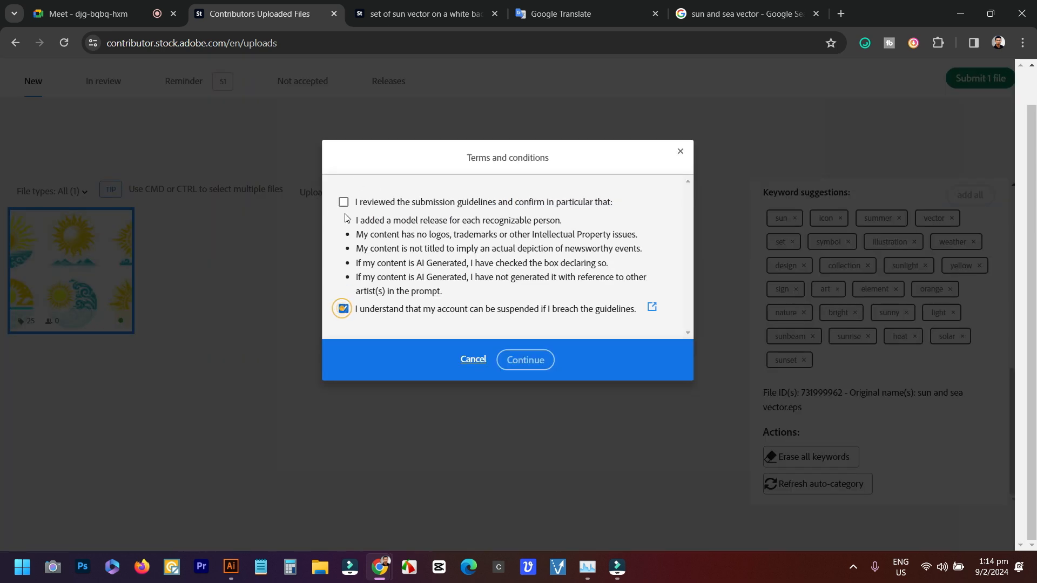
click(344, 201)
click(531, 359)
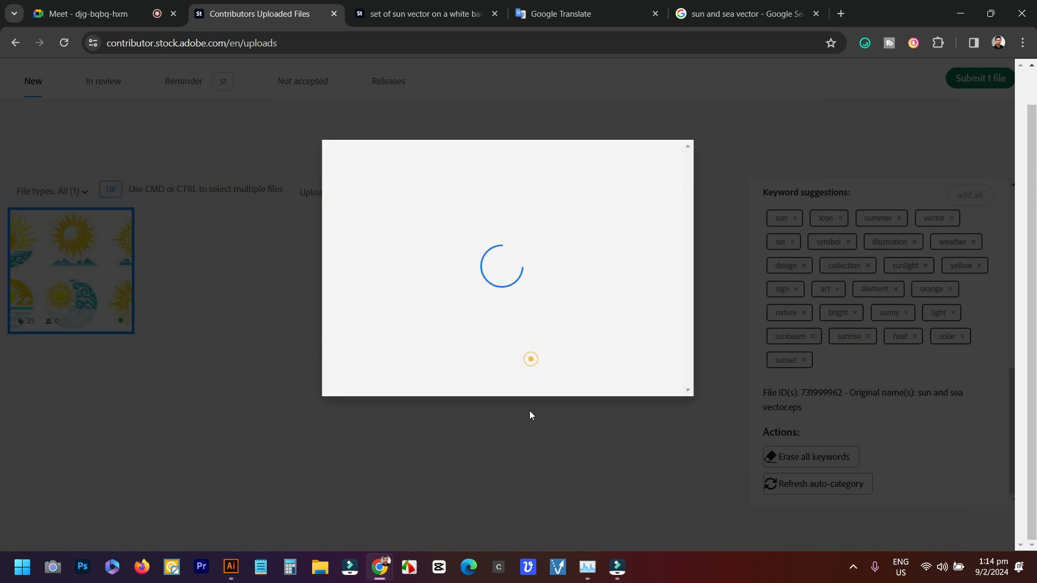
click(506, 341)
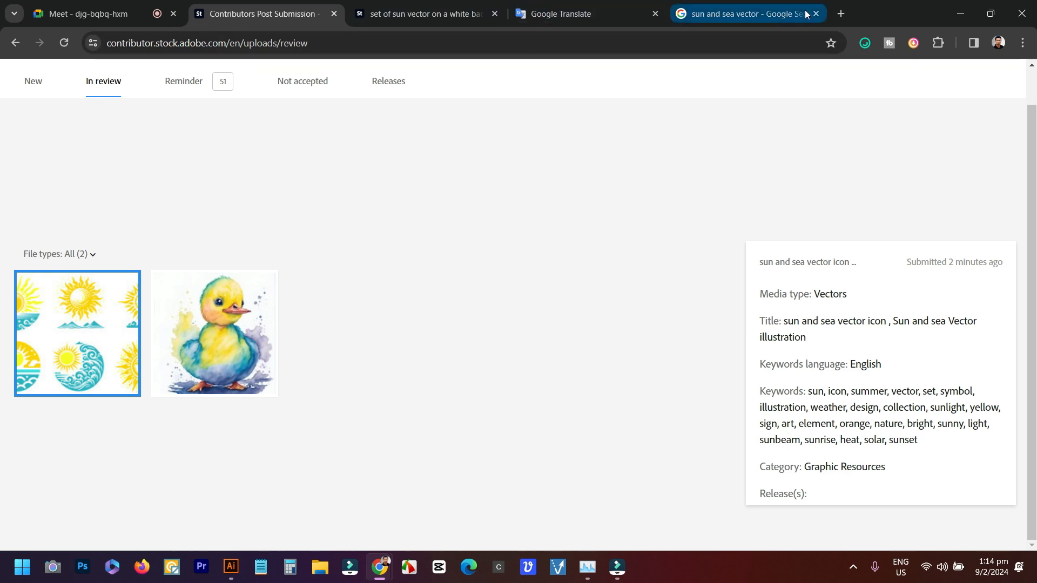
click(842, 13)
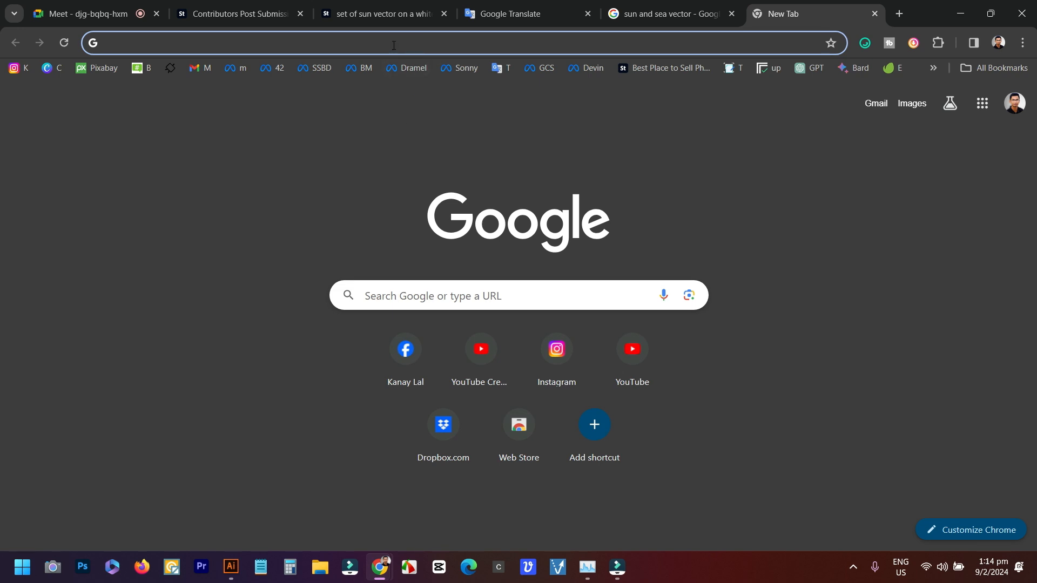
text(shutterstock.com)
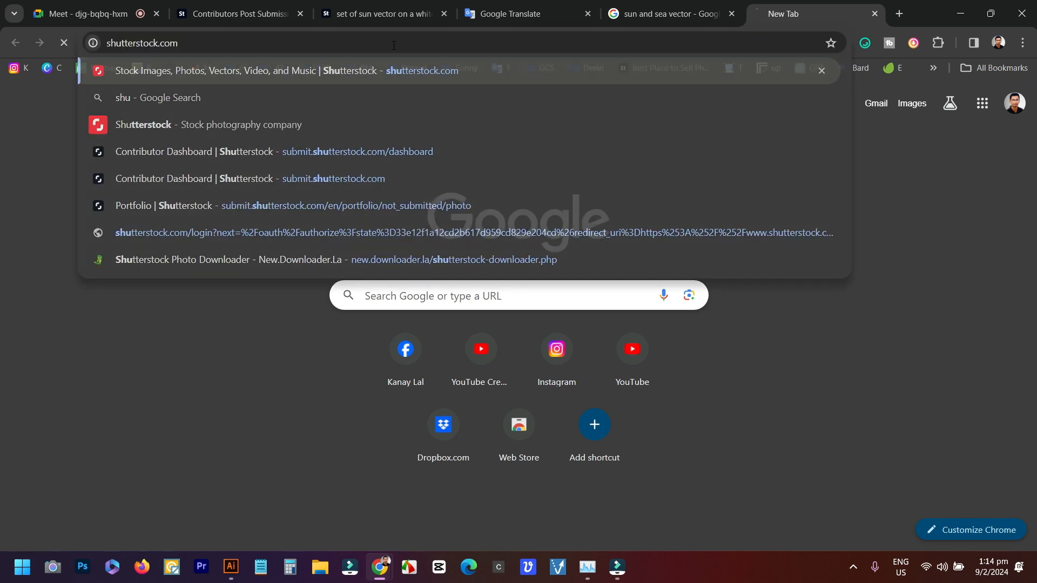
key(Return)
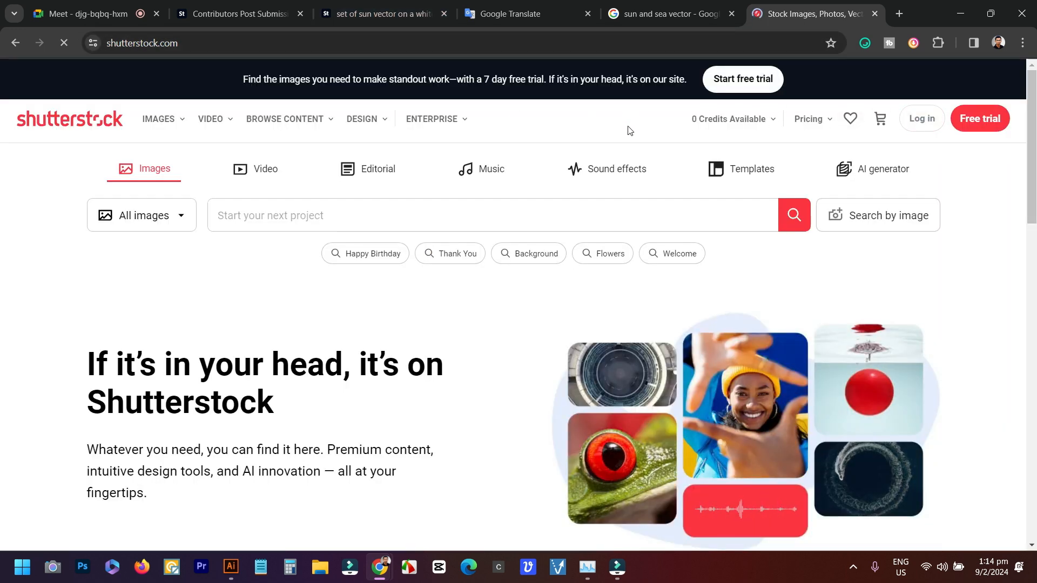
click(875, 13)
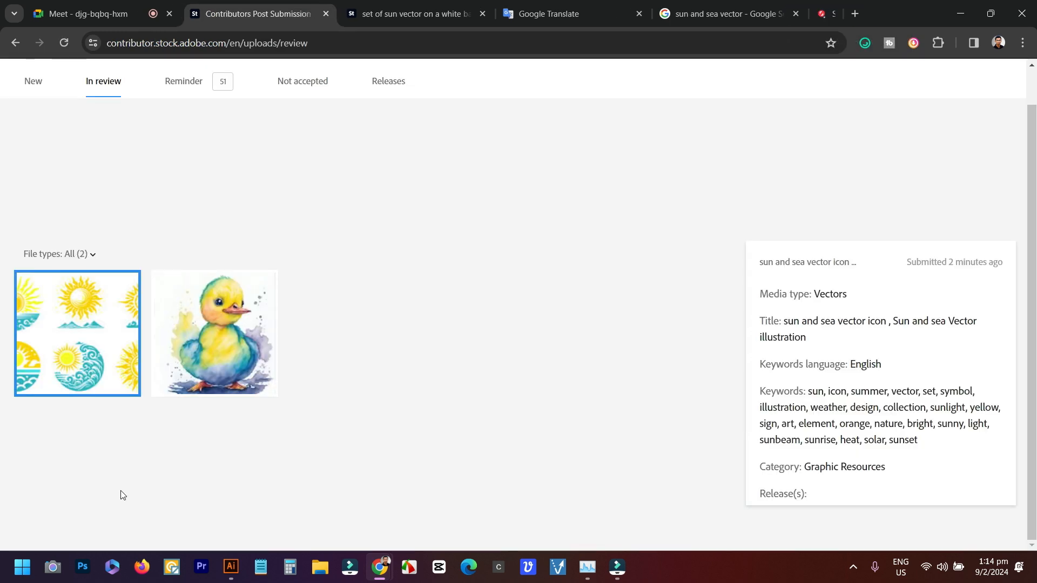
click(141, 569)
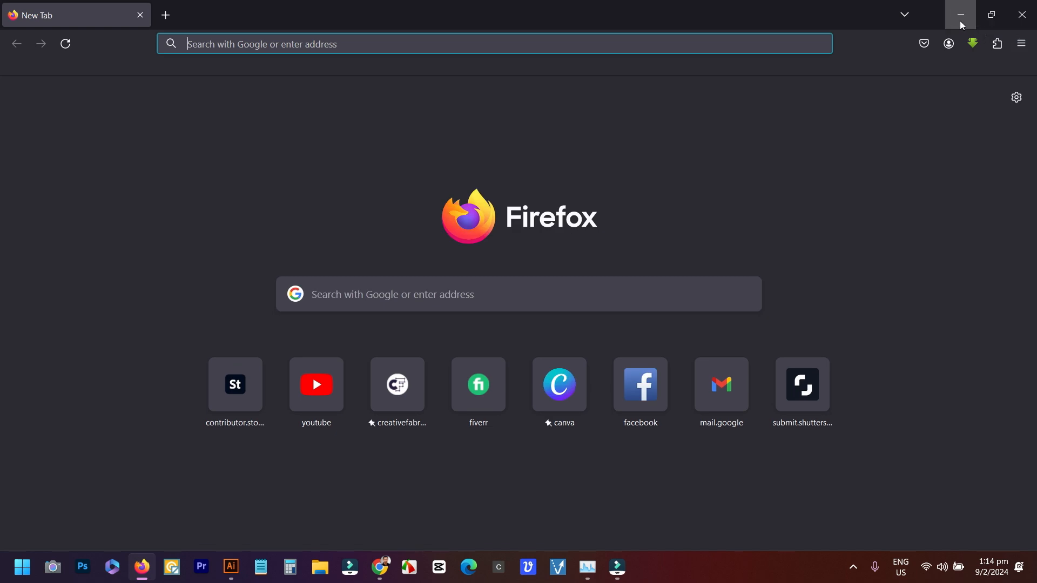
click(1032, 10)
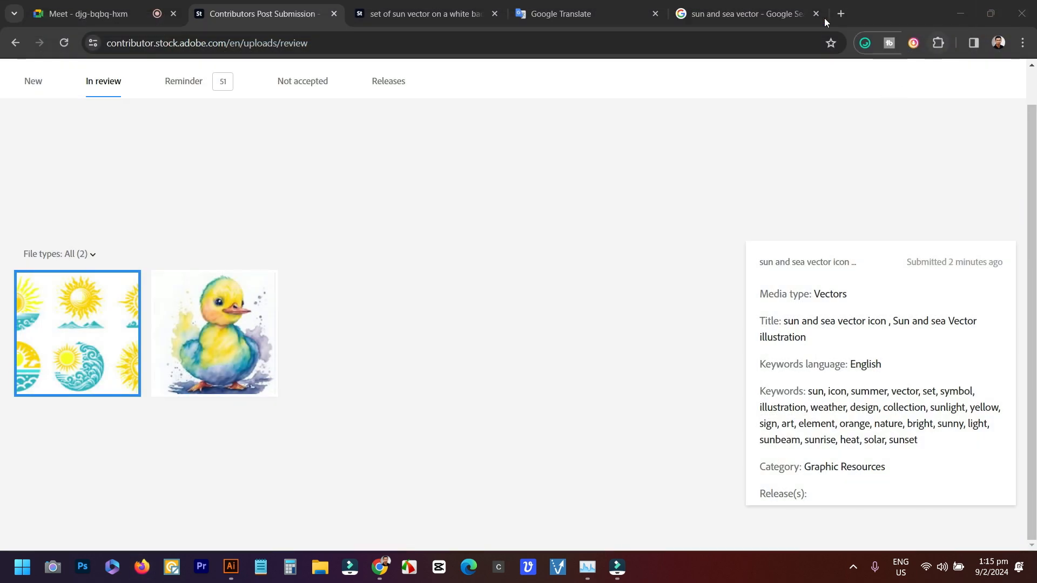
Open the Shutterstock contributor dashboard at submit.shutterstock.com/dashboard in a new browser tab
click(840, 14)
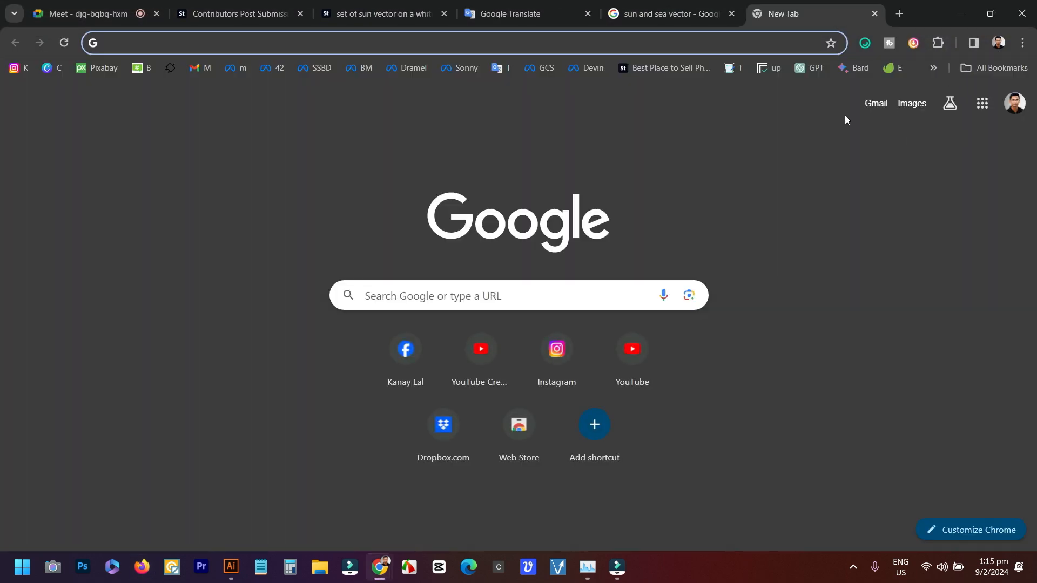
click(504, 40)
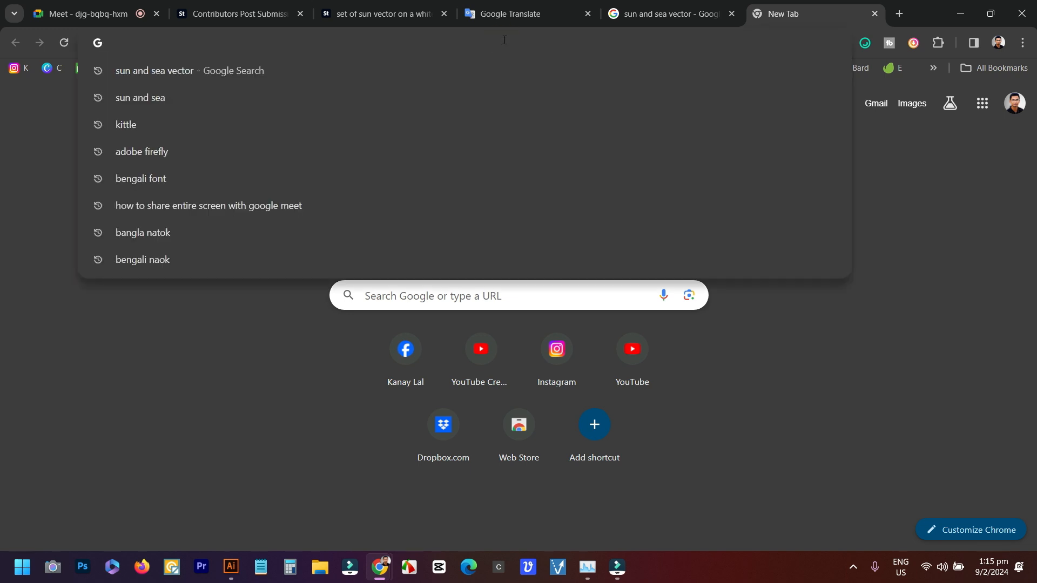
text(su)
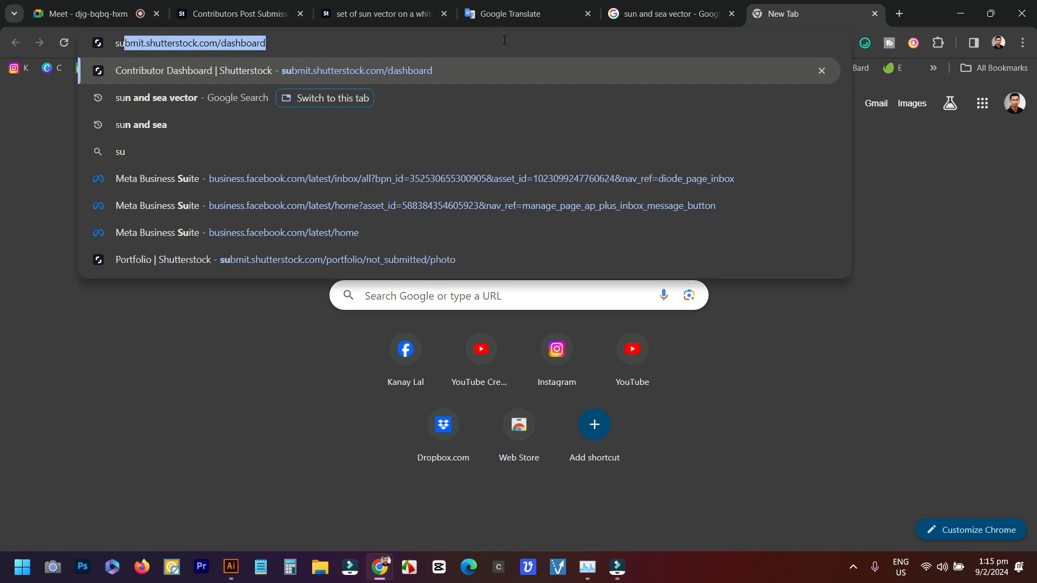
key(Return)
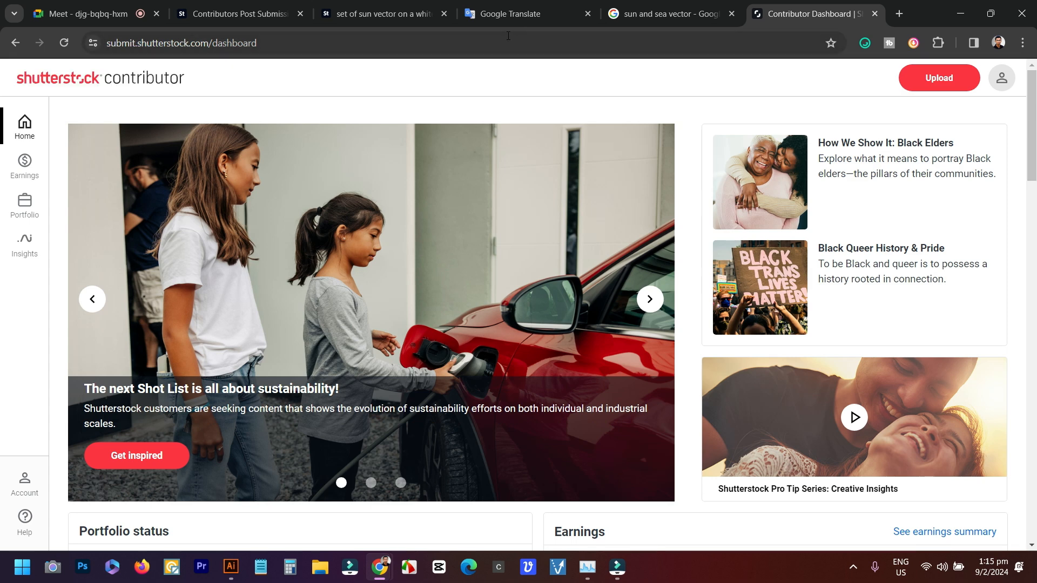
Upload the "sun and sea vector" EPS file from the Desktop to Shutterstock and reload the portfolio page
click(939, 79)
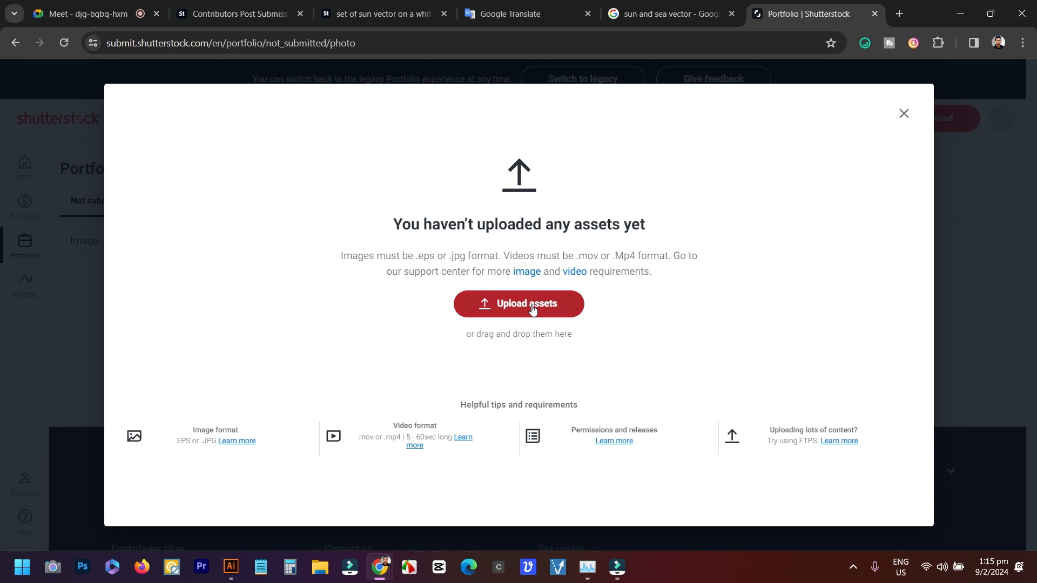
click(532, 304)
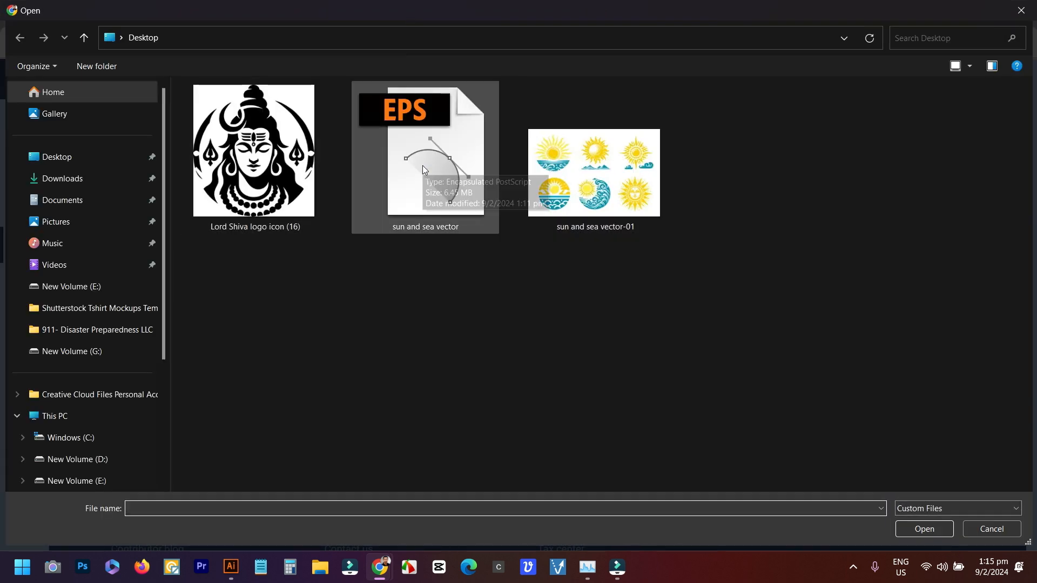
double_click(414, 202)
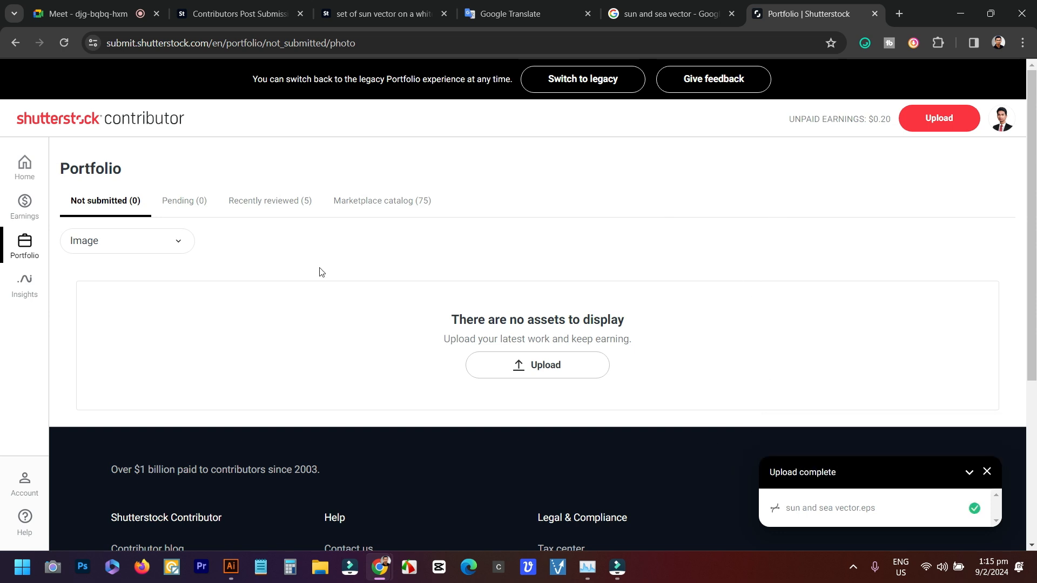
right_click(747, 254)
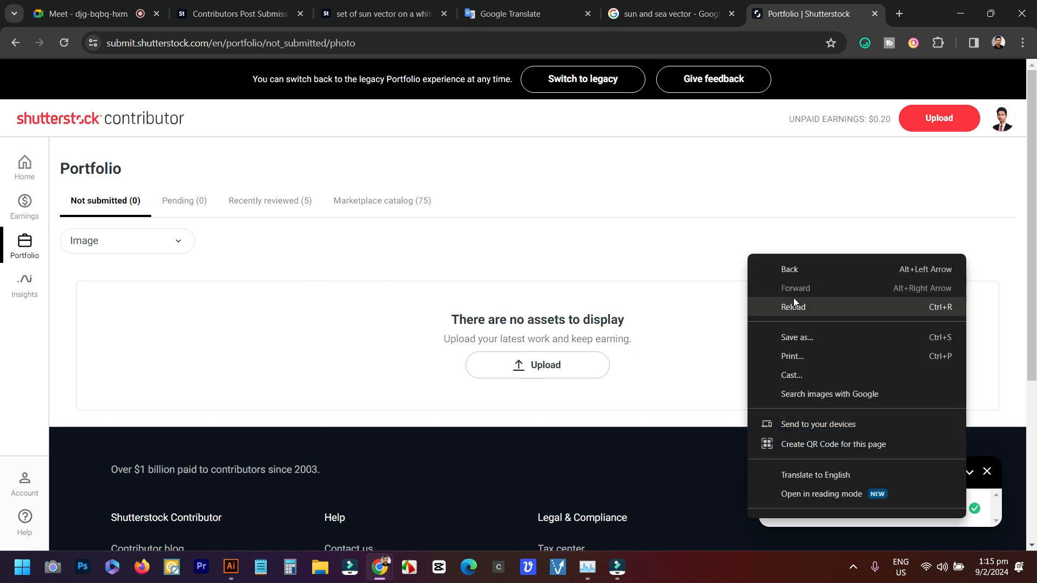
click(801, 306)
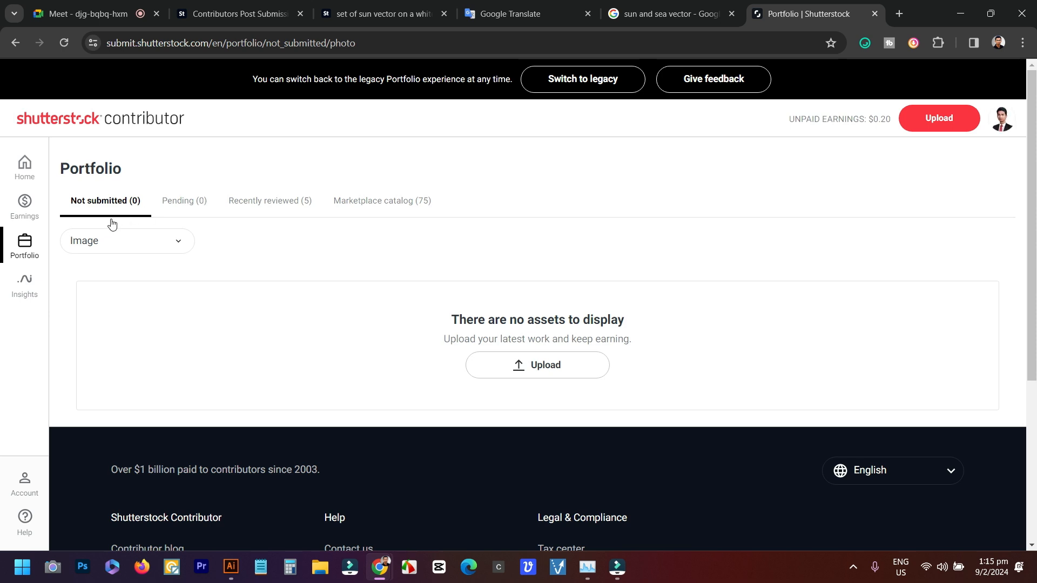
Reload the Shutterstock portfolio page and check the not-submitted list for the uploaded vector
scroll(261, 326, down, 2)
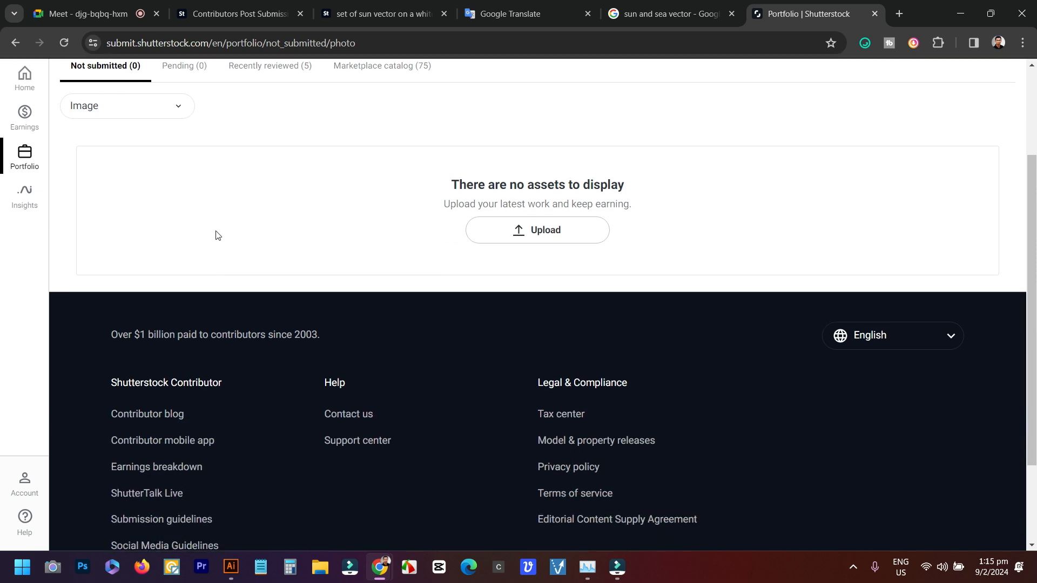
right_click(215, 234)
click(264, 282)
scroll(167, 150, up, 3)
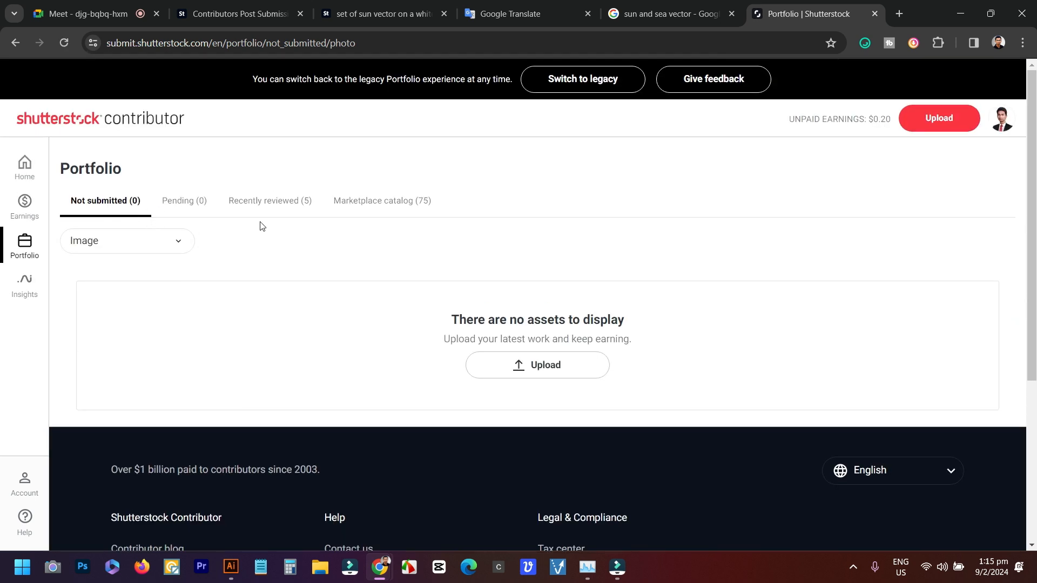
Open dreamstime.com in place of the Google image results and go to its file upload page
click(711, 12)
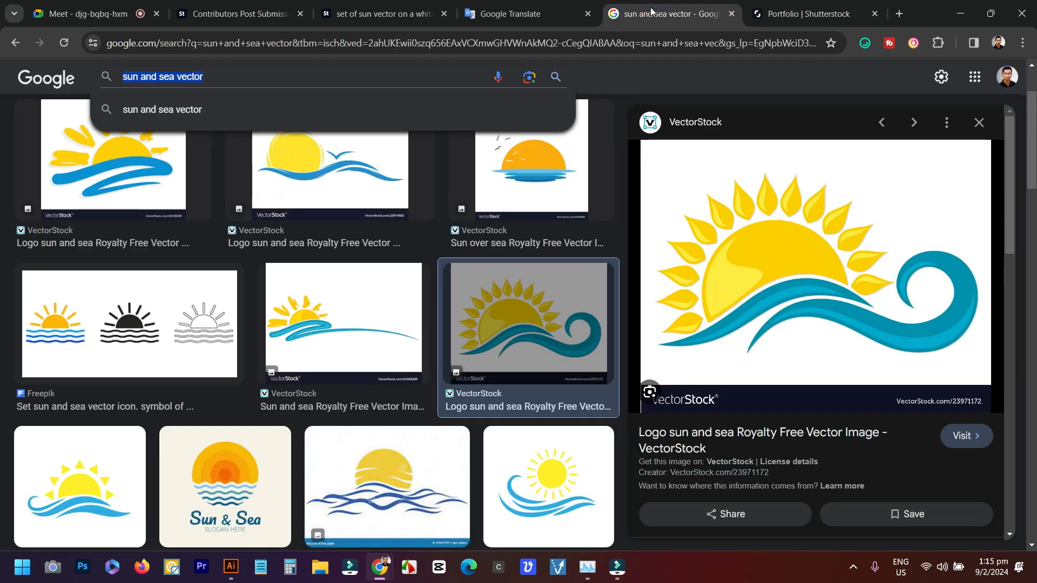
click(398, 43)
text(dreamstime.com)
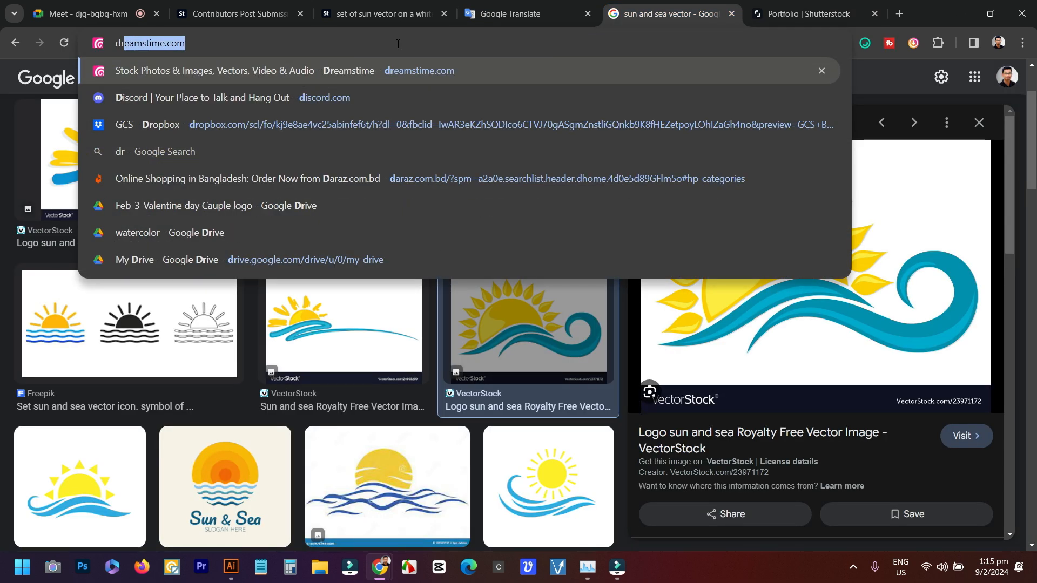
key(Return)
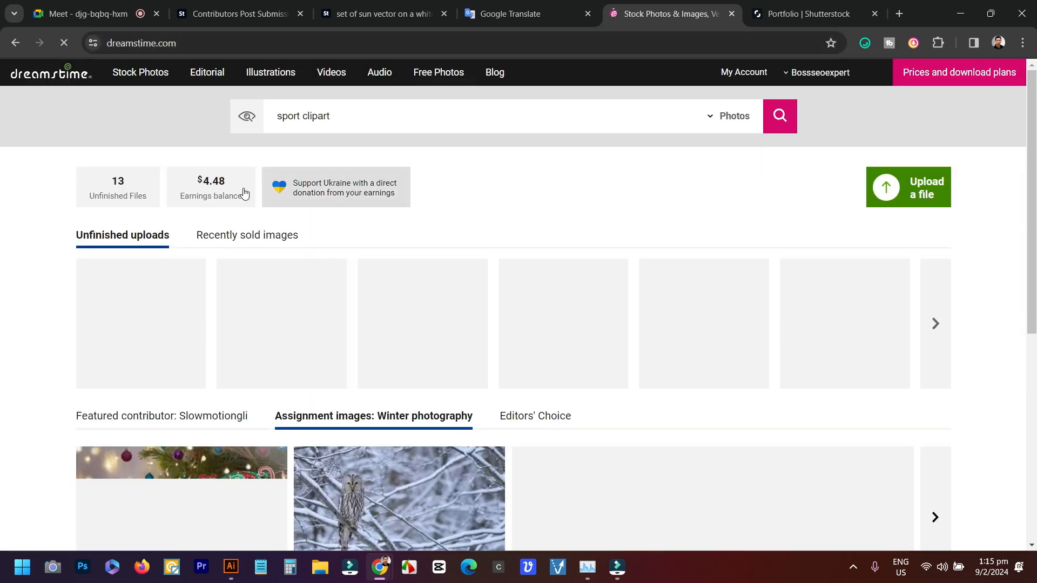
click(919, 196)
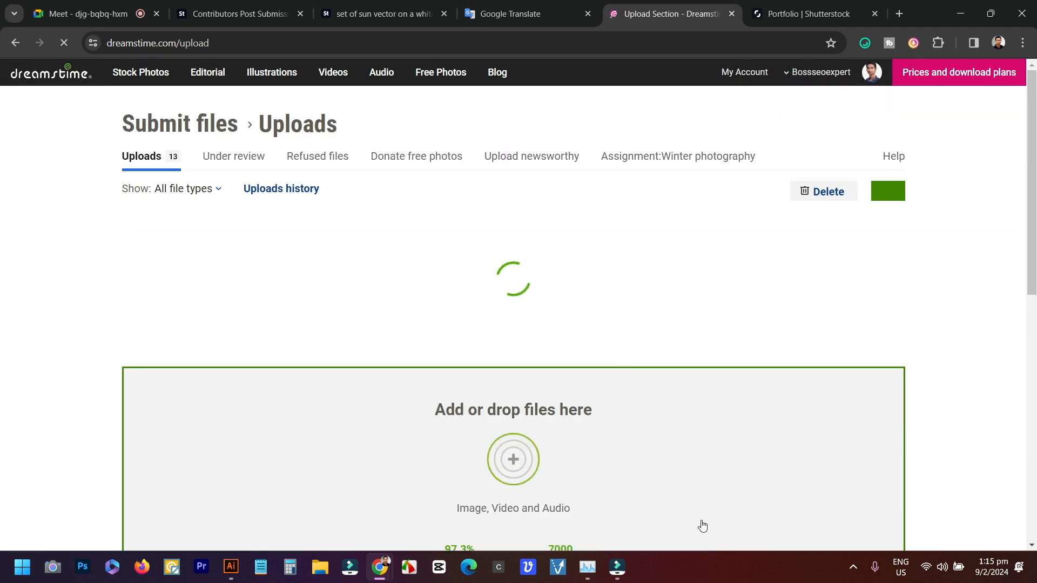
Start adding a file to the Dreamstime uploads and rename the Desktop image "sun and sea vector-01" to "sun and sea vector"
scroll(620, 398, down, 4)
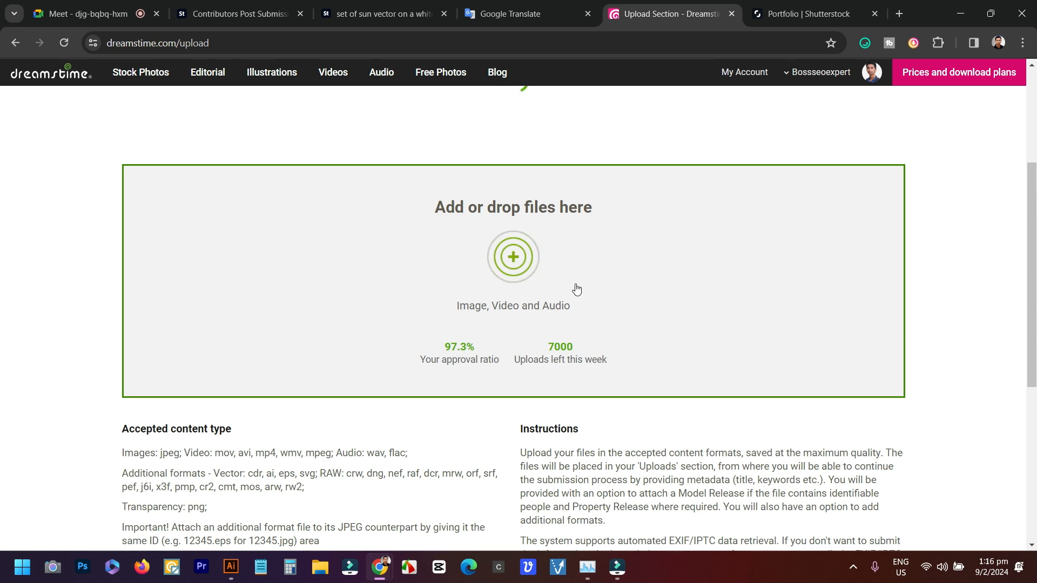
scroll(474, 266, down, 8)
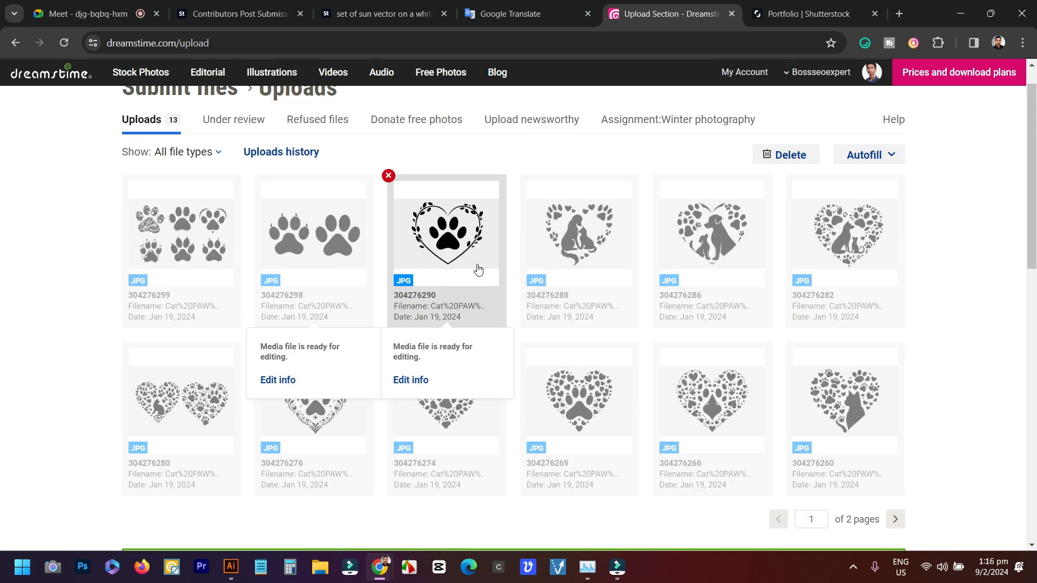
click(519, 210)
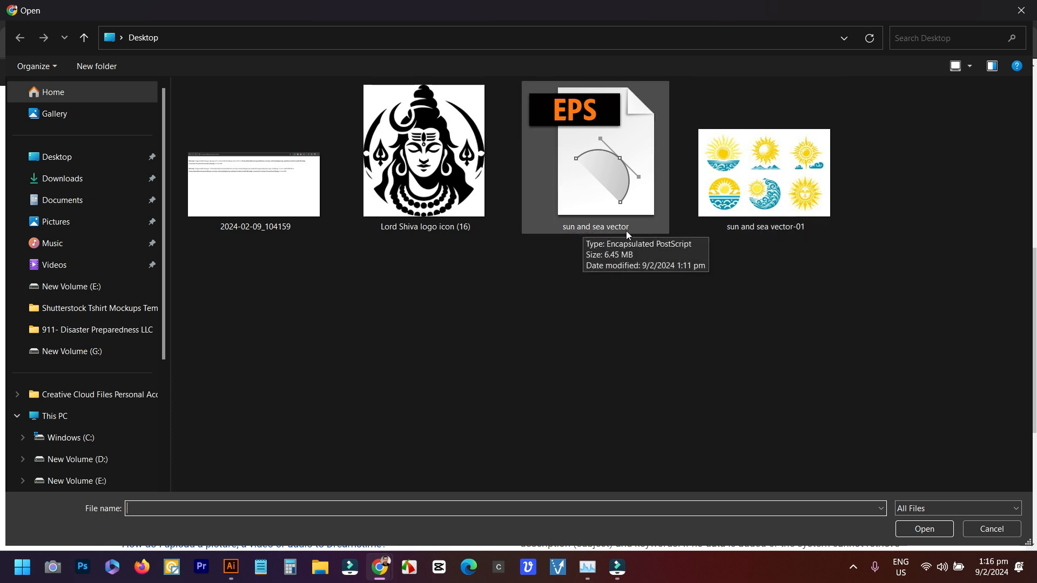
click(799, 231)
right_click(799, 233)
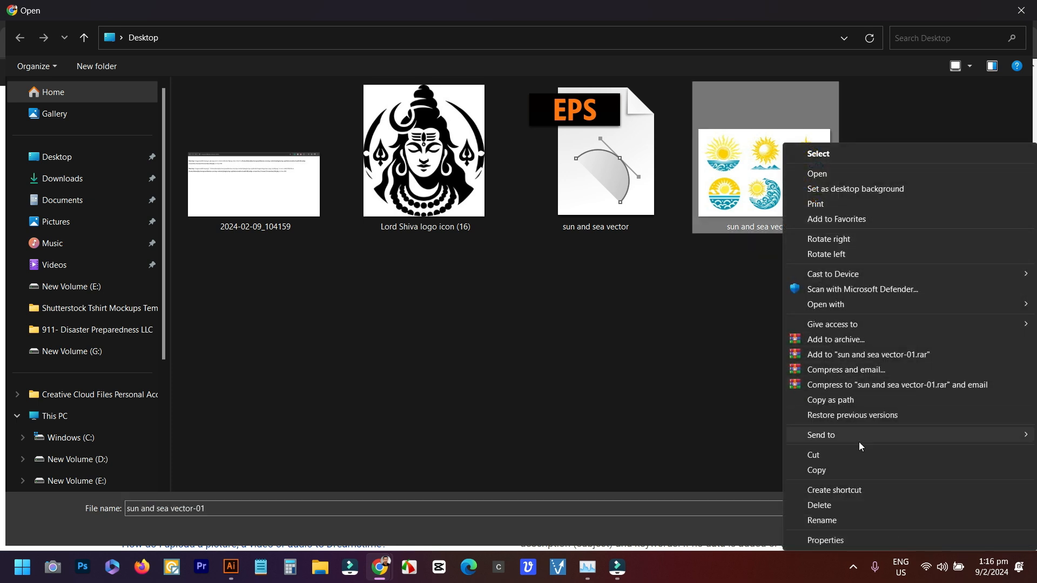
click(818, 522)
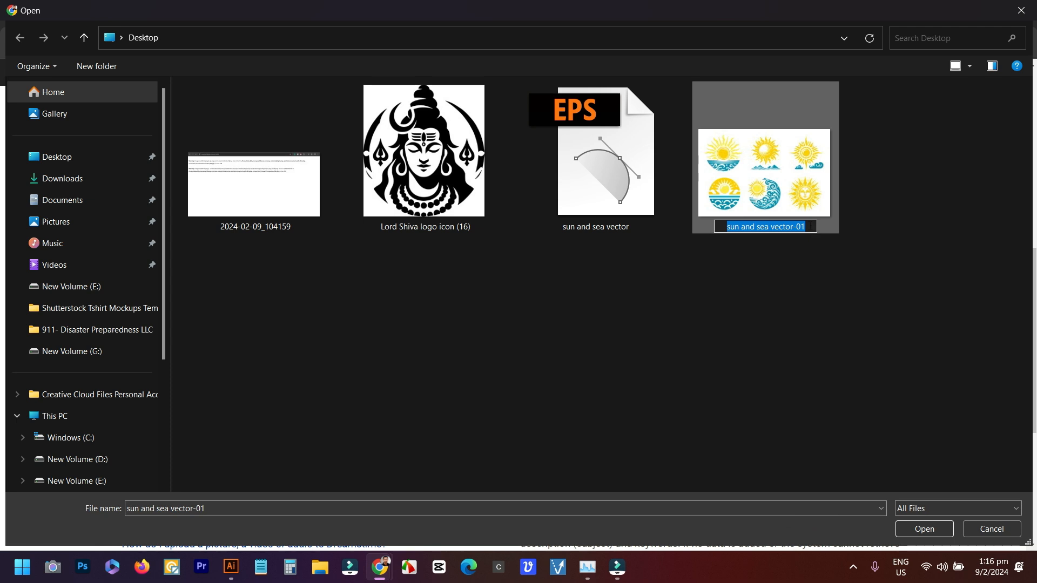
click(812, 227)
key(BackSpace)
key(BackSpace)
key(BackSpace)
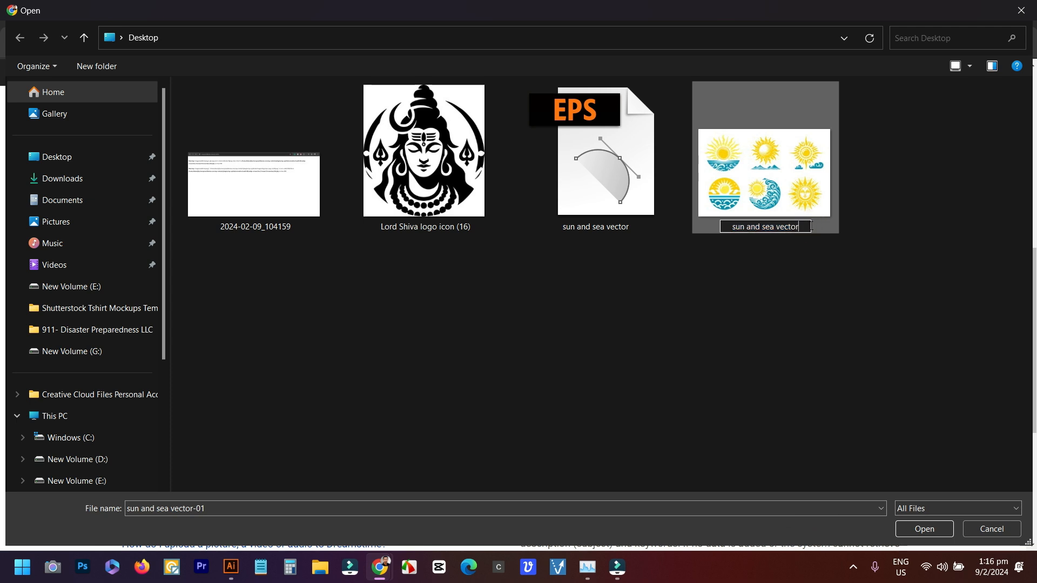
click(735, 170)
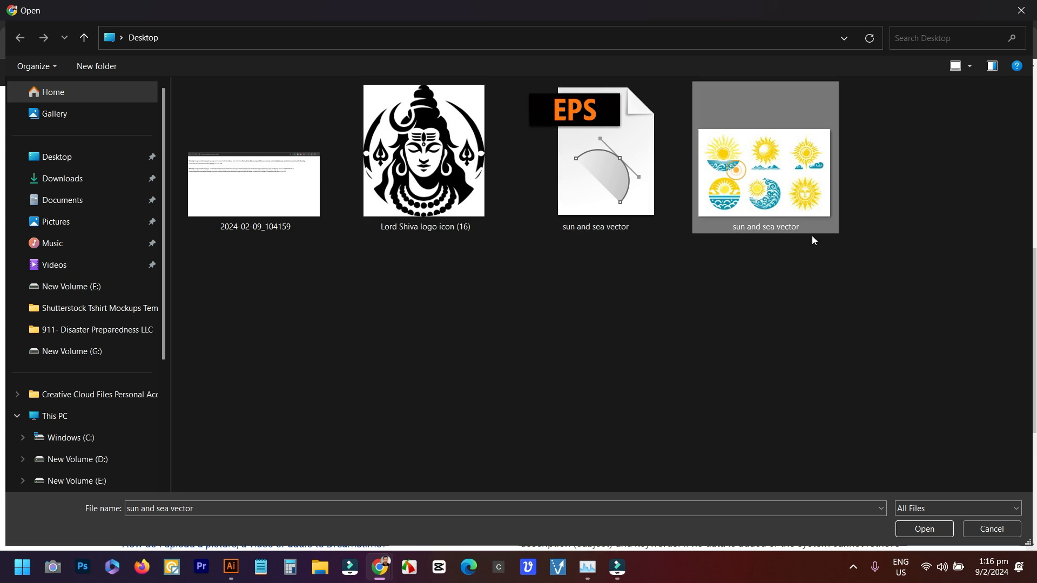
Upload the "sun and sea vector" JPG to Dreamstime and open its submission form
double_click(744, 177)
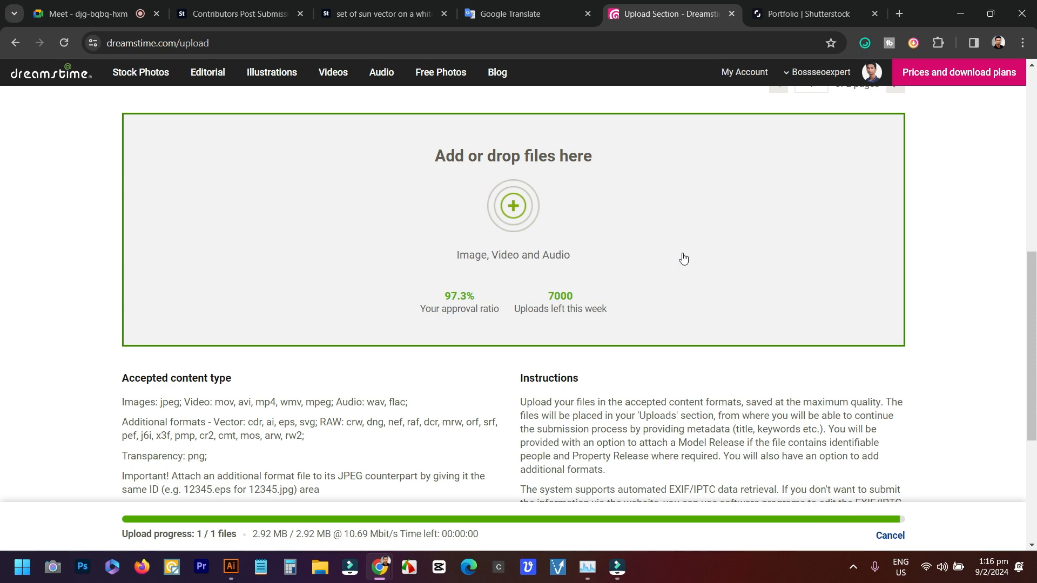
scroll(683, 258, down, 5)
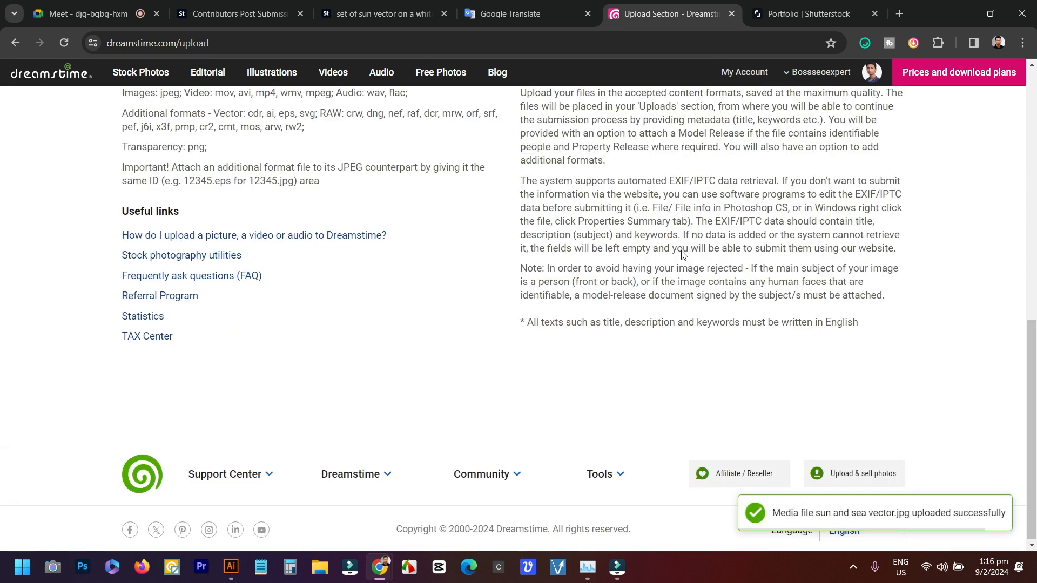
scroll(683, 255, up, 10)
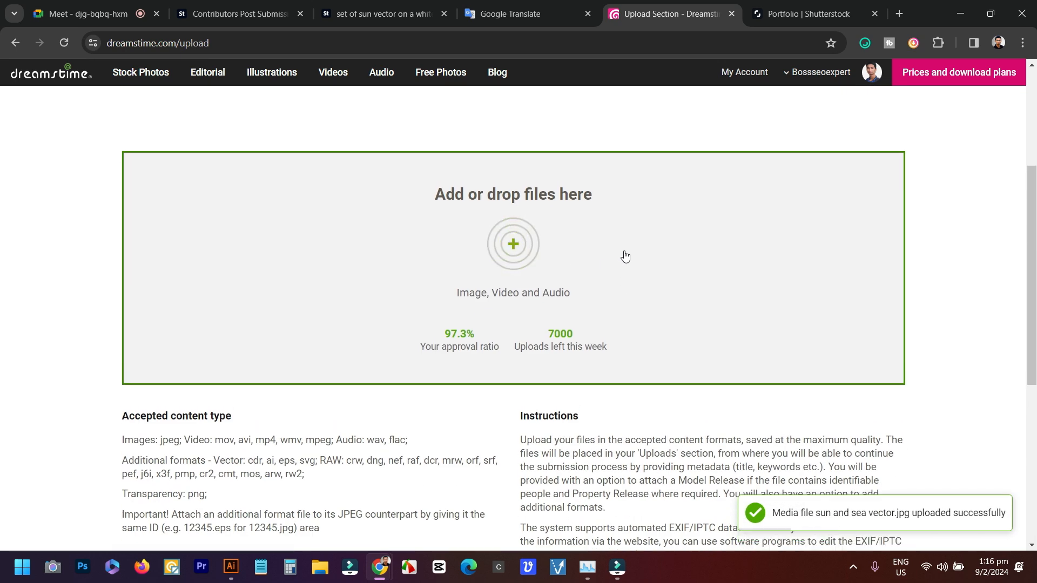
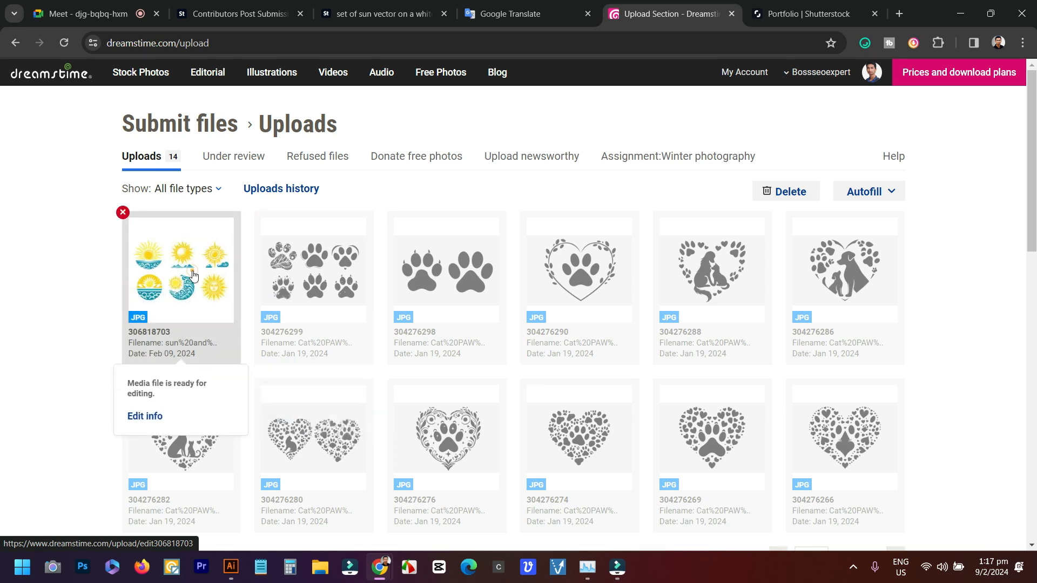
click(194, 275)
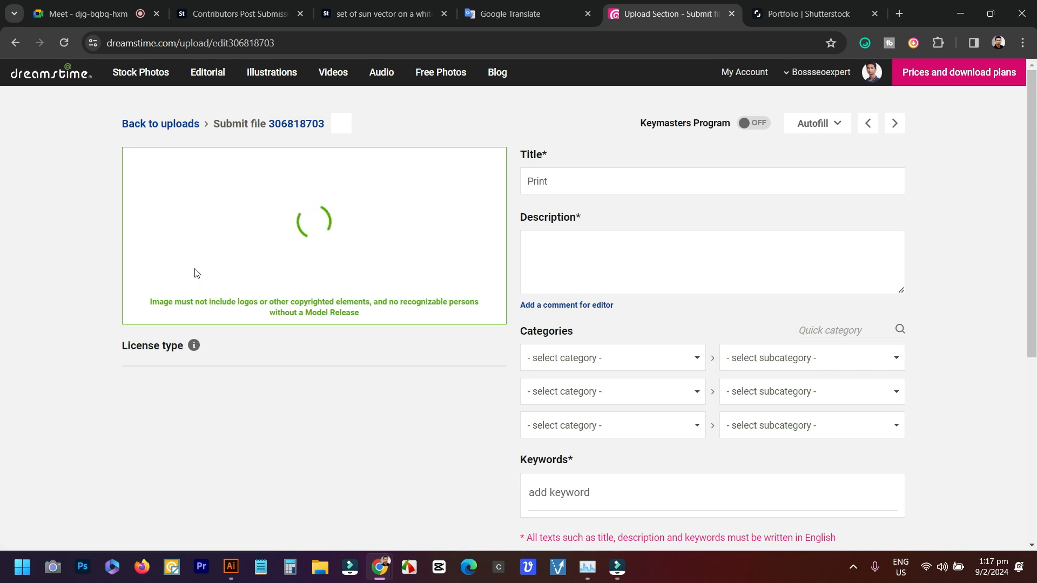
Paste "sun and sea vector icon , Sun and sea Vector illustration" as both the title and the description
double_click(536, 182)
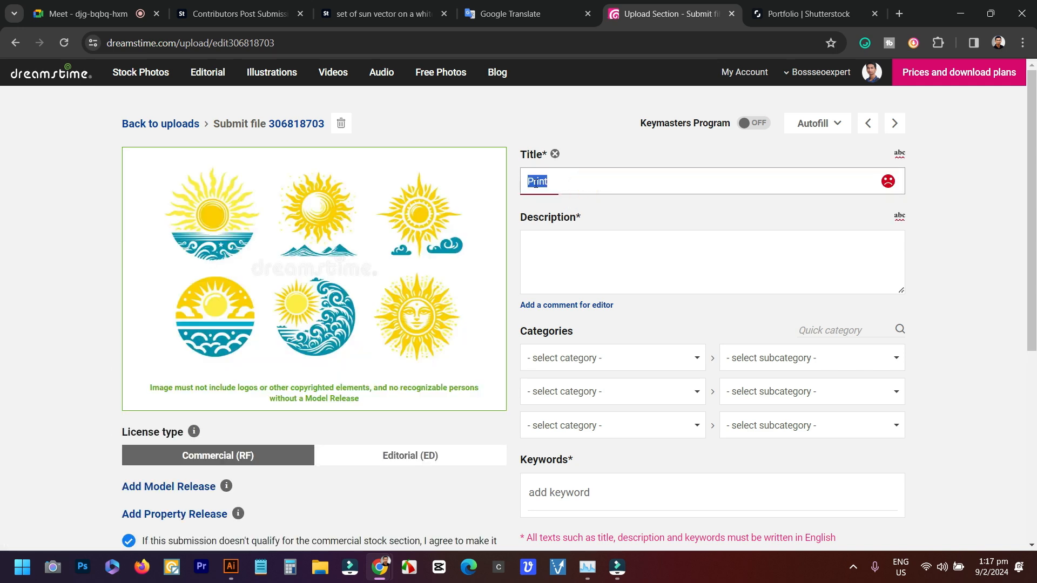
right_click(536, 182)
click(552, 243)
key(ctrl+v)
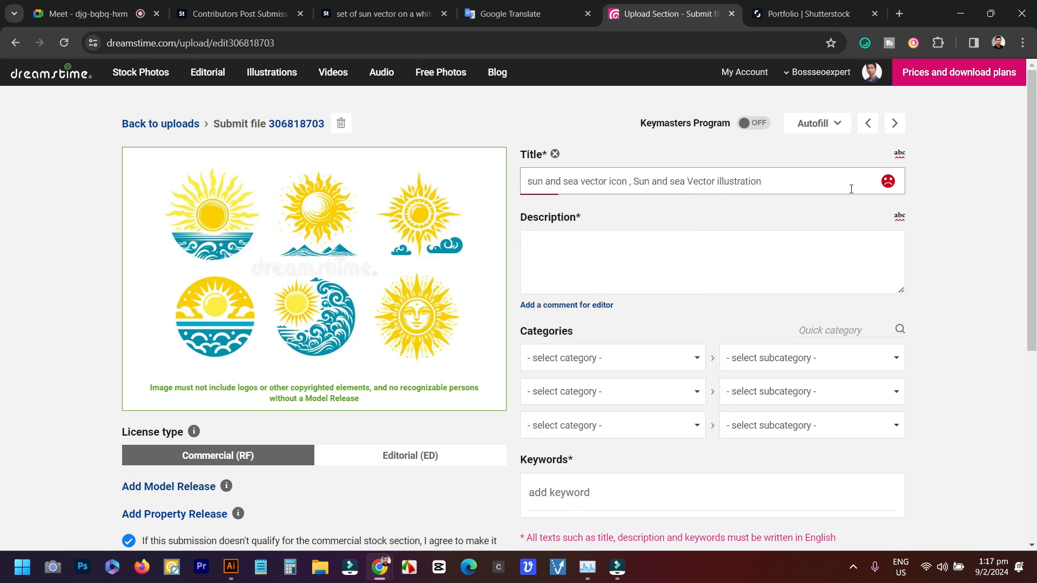
click(794, 213)
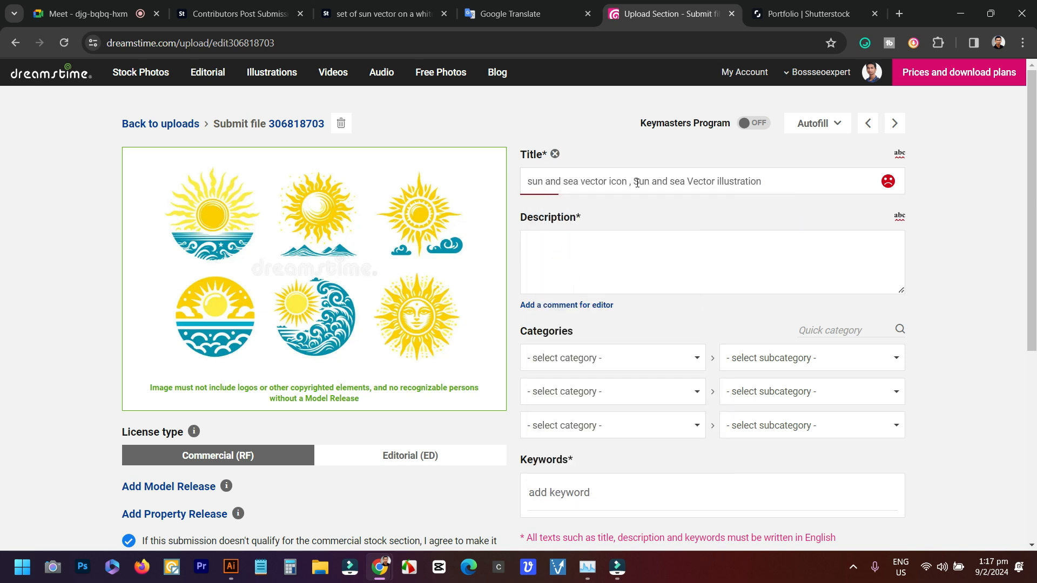
click(637, 183)
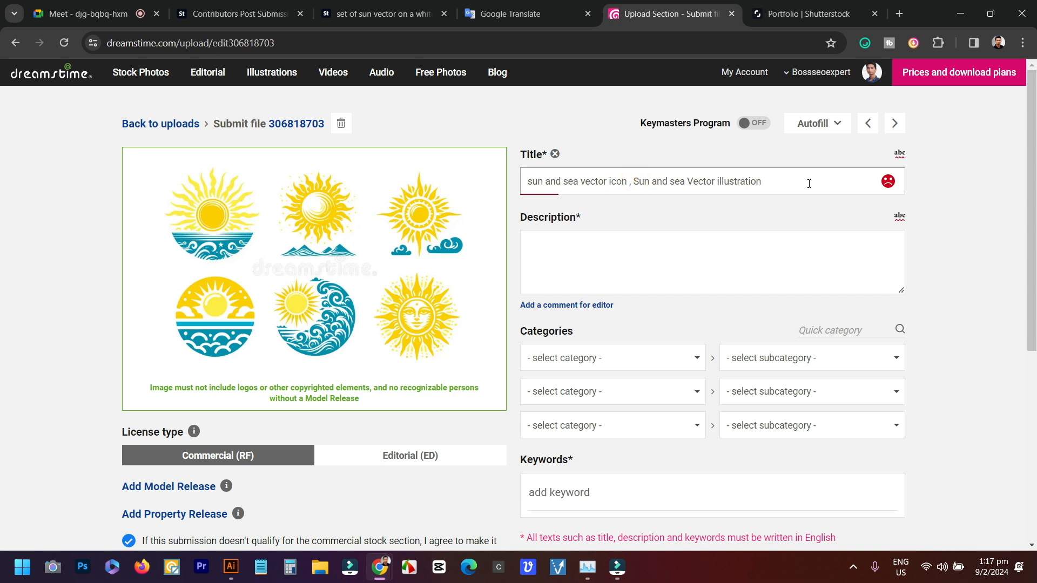
click(586, 234)
right_click(592, 235)
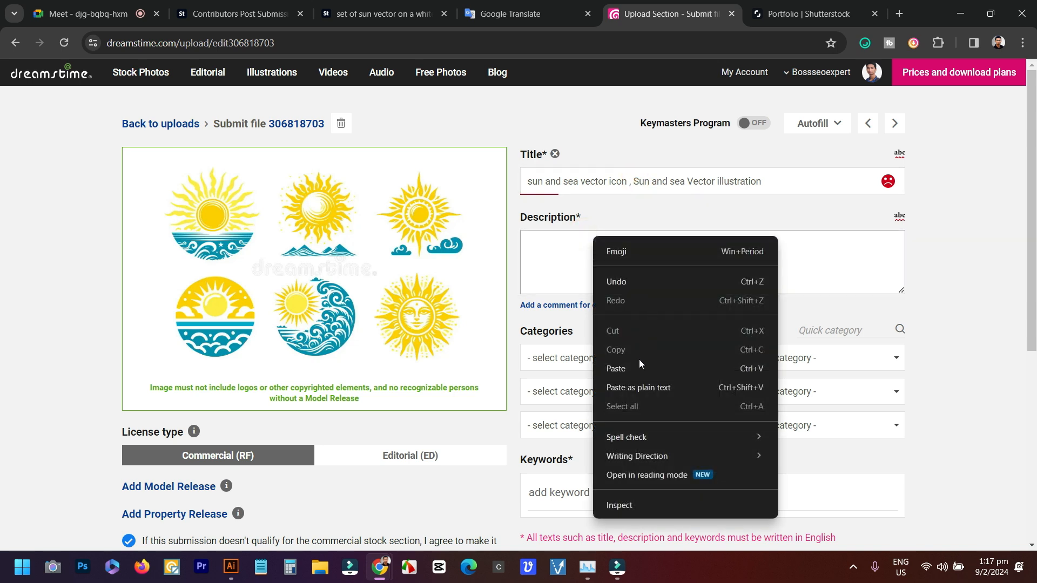
click(634, 368)
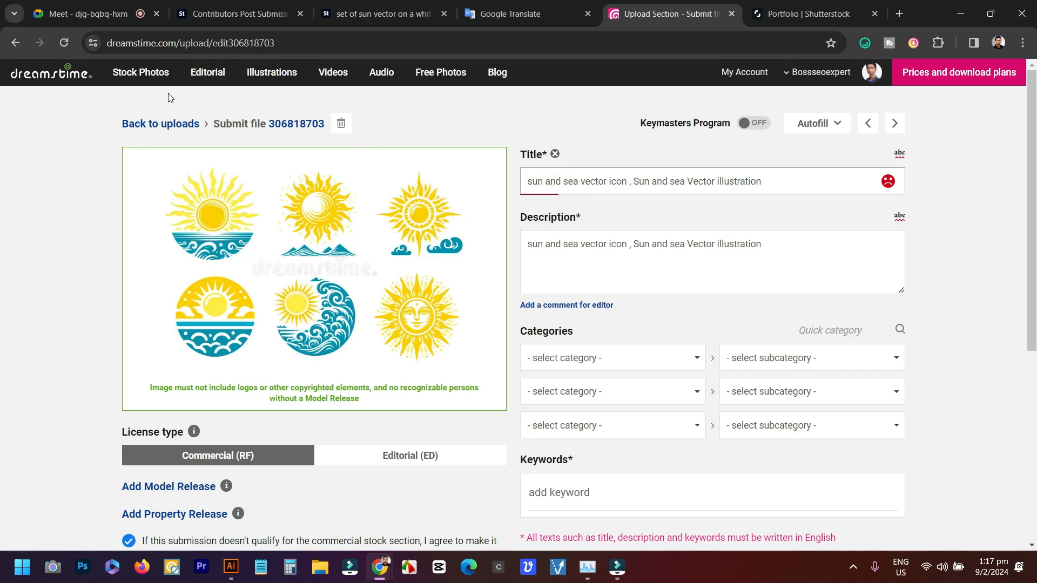
Attach the "sun and sea vector" EPS file from the Desktop as the additional format file
scroll(393, 222, down, 4)
scroll(469, 239, up, 3)
scroll(470, 239, up, 1)
scroll(257, 441, down, 5)
scroll(189, 358, up, 5)
scroll(386, 364, down, 6)
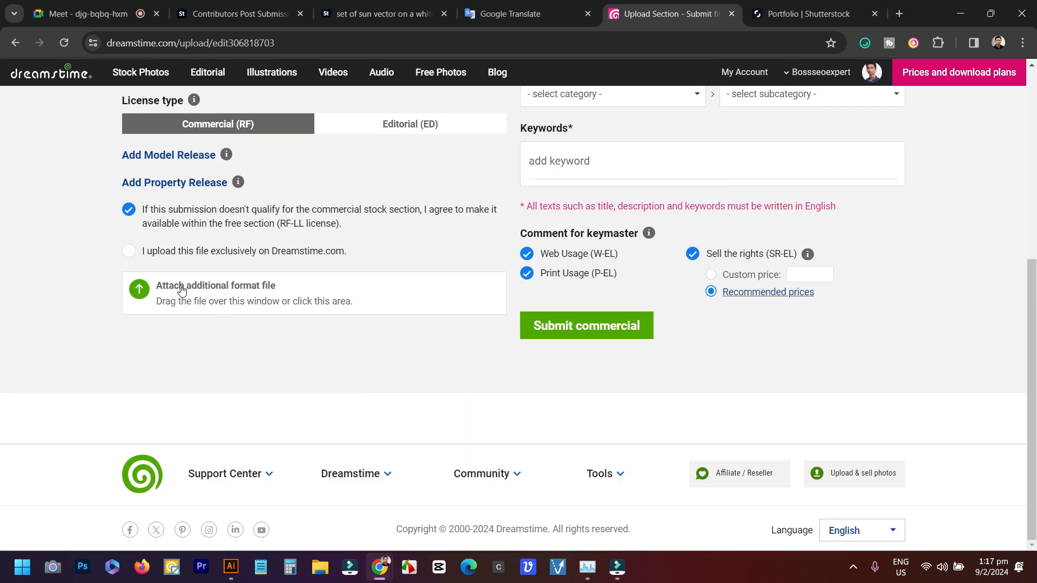
click(216, 294)
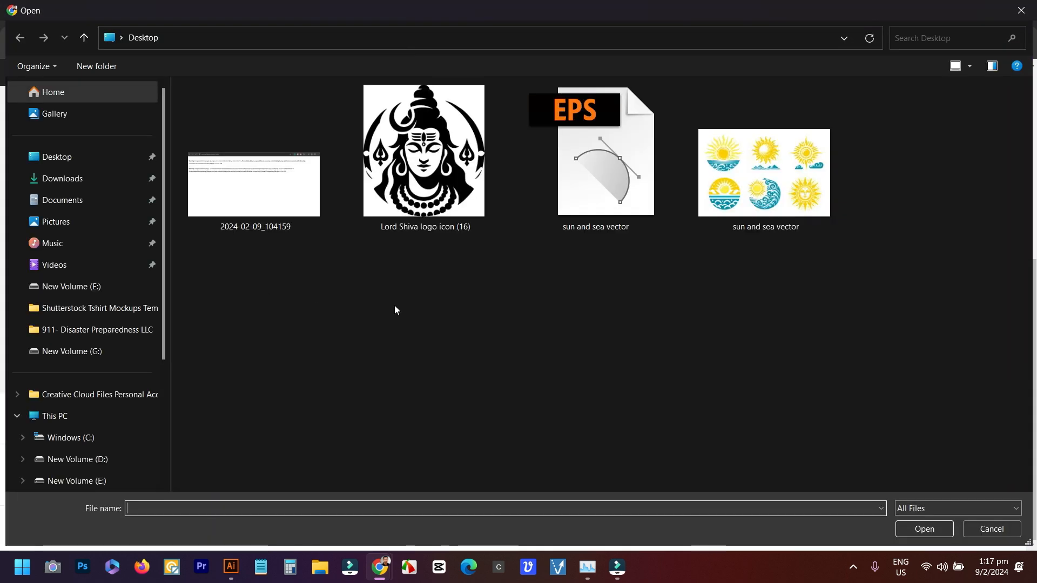
click(592, 176)
double_click(592, 176)
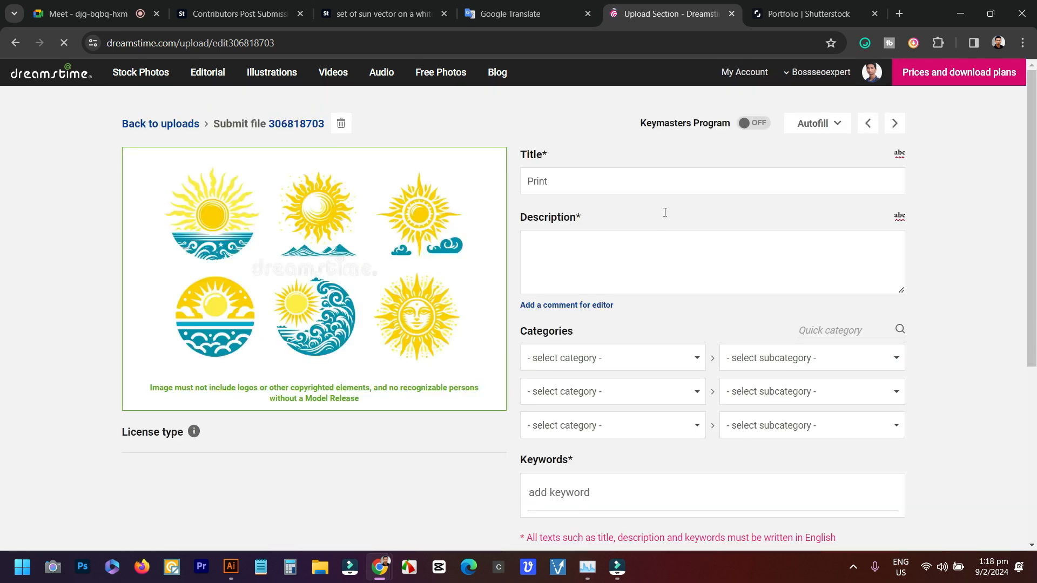
Replace the title "Print" with the copied title, corrected to "sun and sea vector icon, Sun and sea Vector illustration"
double_click(576, 181)
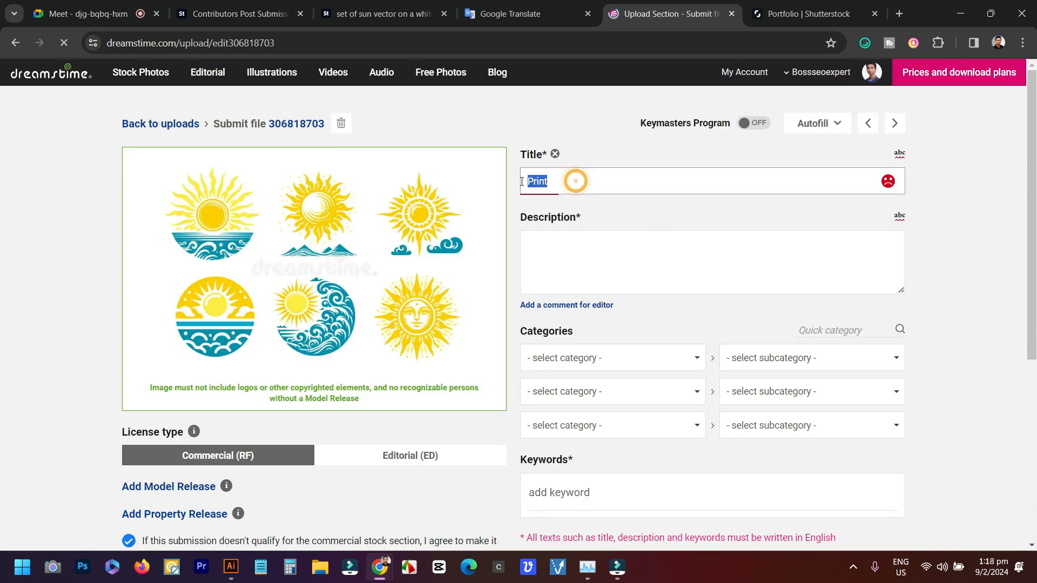
right_click(556, 183)
click(586, 259)
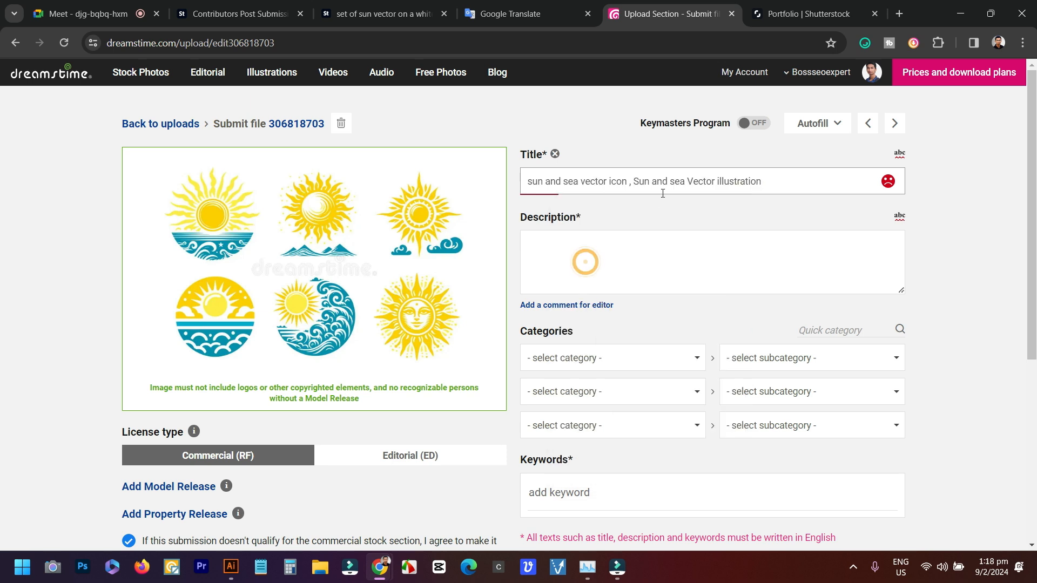
click(634, 182)
key(BackSpace)
key(BackSpace)
key(BackSpace)
text(,)
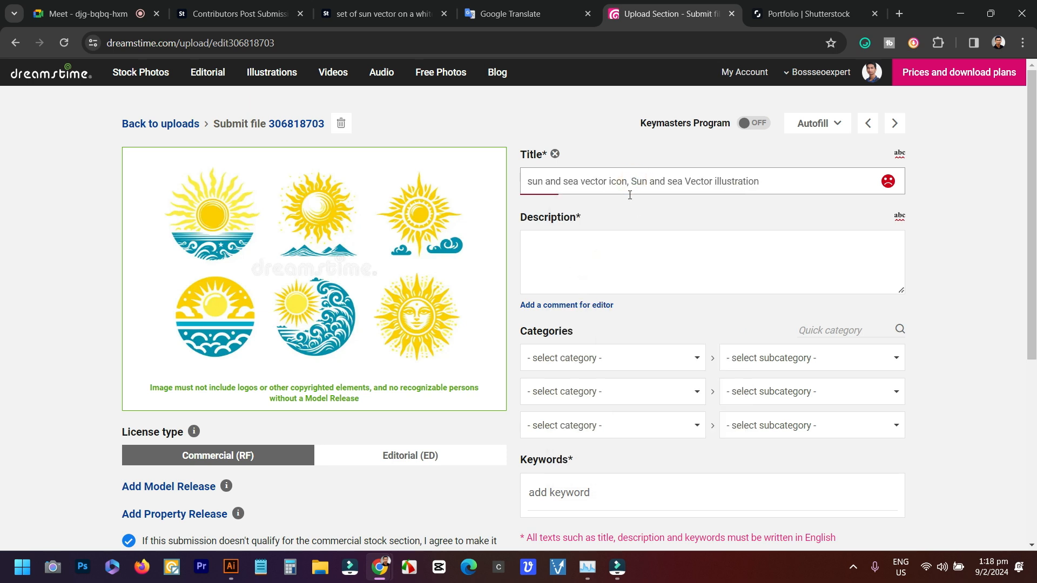
Paste "sun and sea vector icon , Sun and sea Vector illustration" as the file's description
click(651, 266)
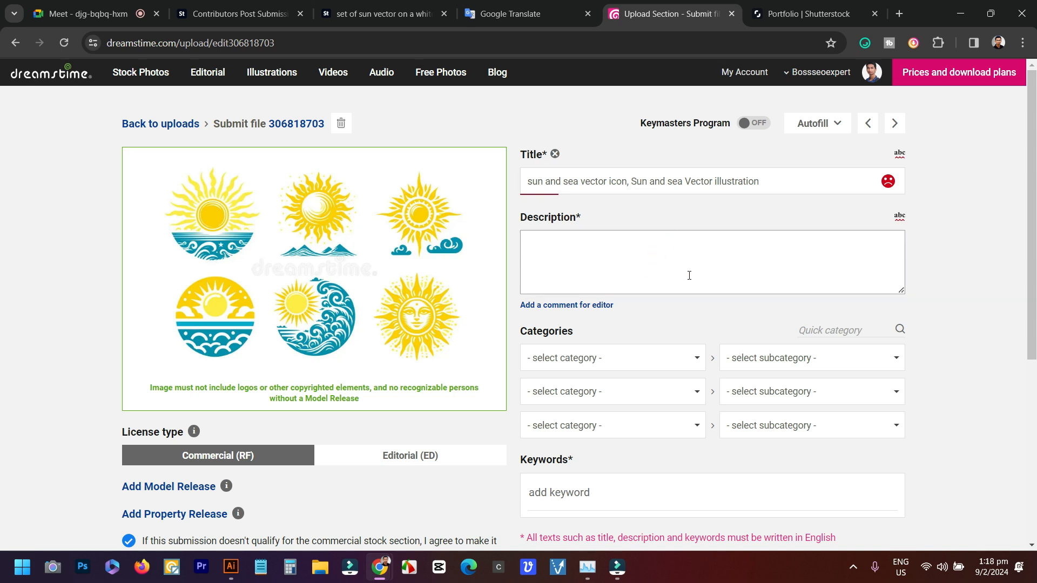
right_click(649, 260)
click(571, 249)
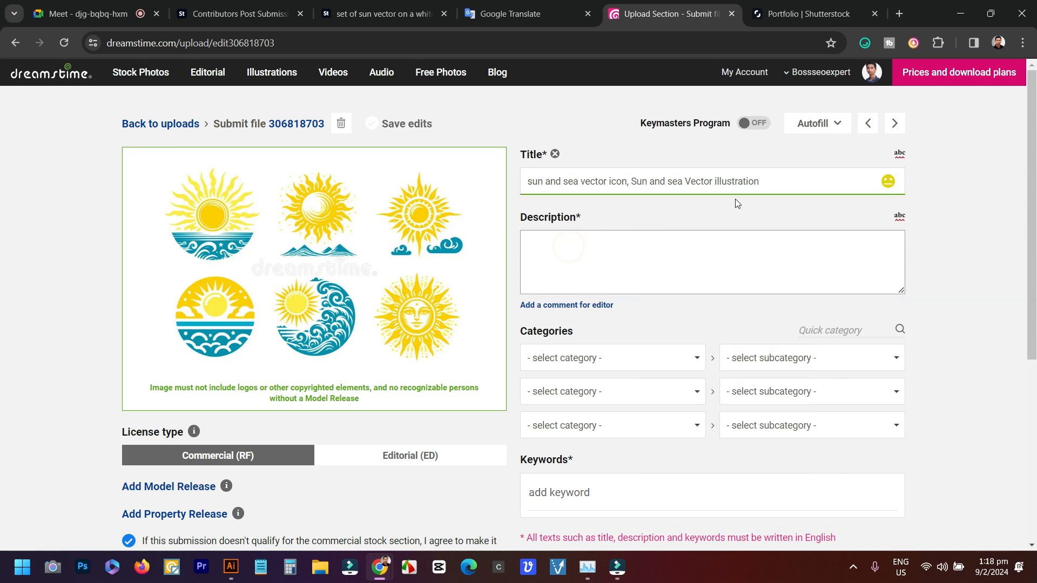
right_click(562, 236)
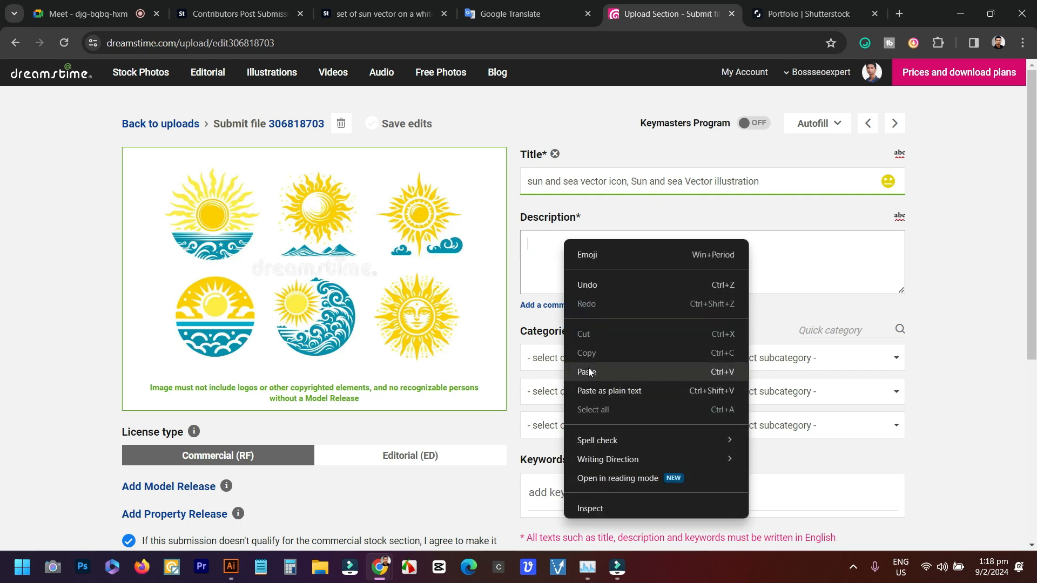
click(588, 368)
scroll(659, 359, down, 3)
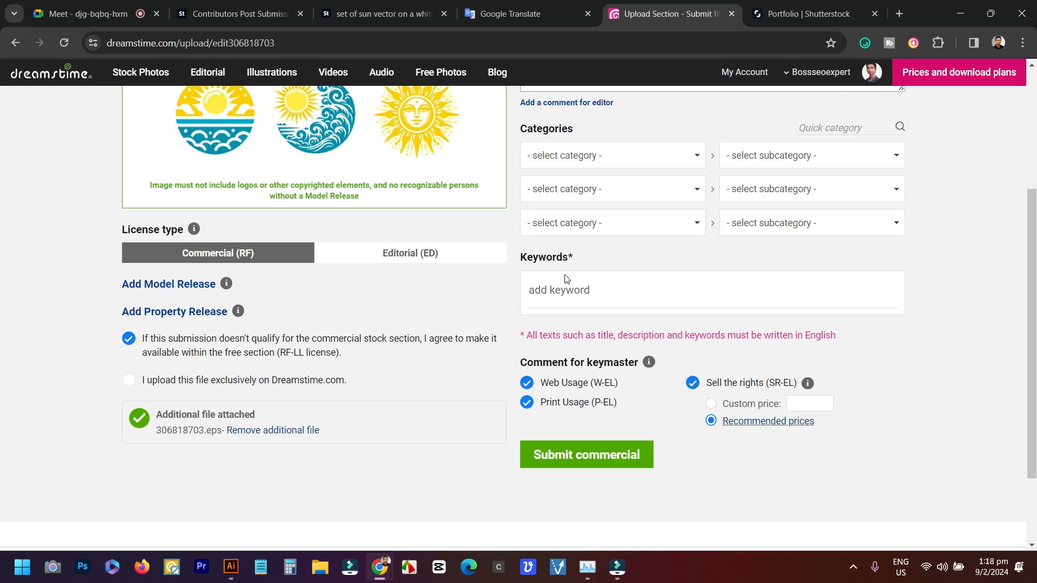
scroll(398, 292, up, 2)
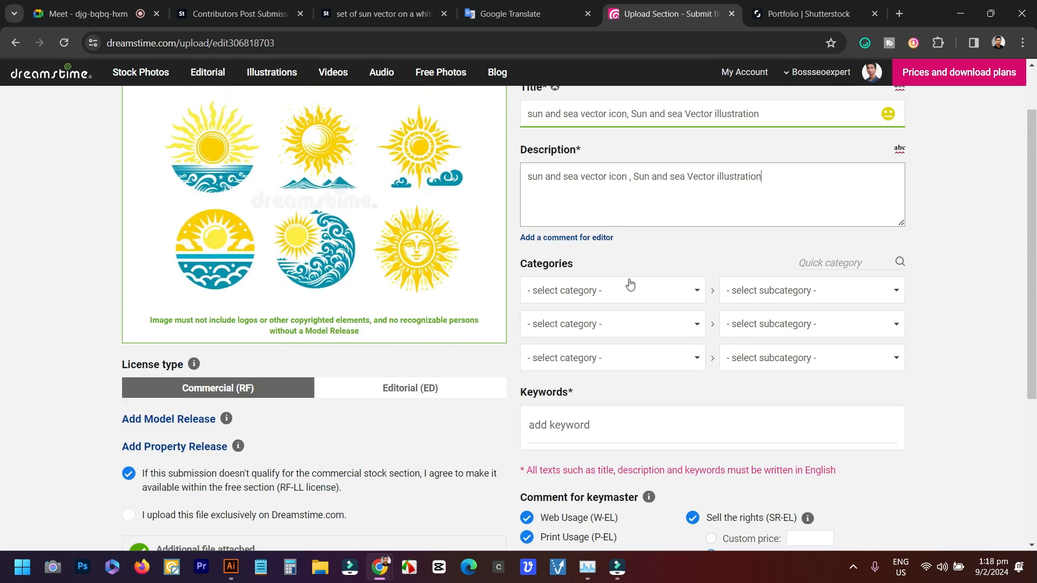
Set the first category to Abstract > Backgrounds and the second to Illustrations & Clipart > Illustrations
click(625, 299)
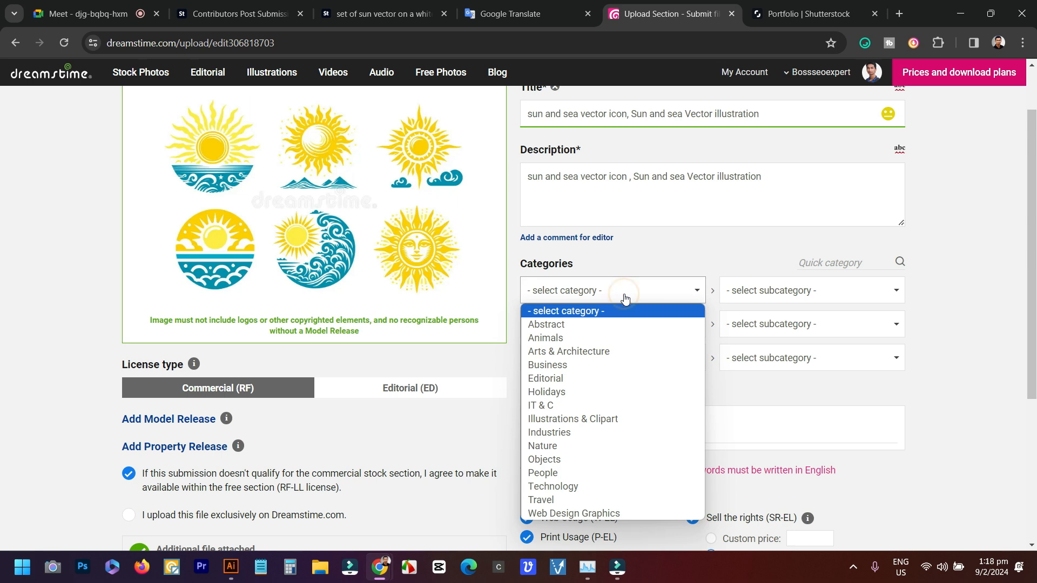
click(625, 326)
click(771, 296)
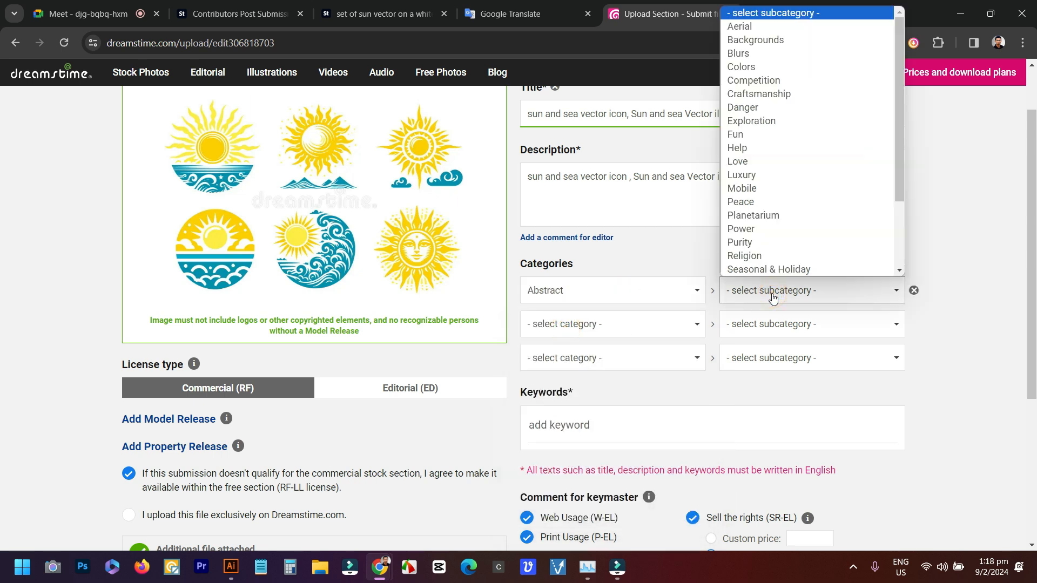
click(757, 41)
click(598, 324)
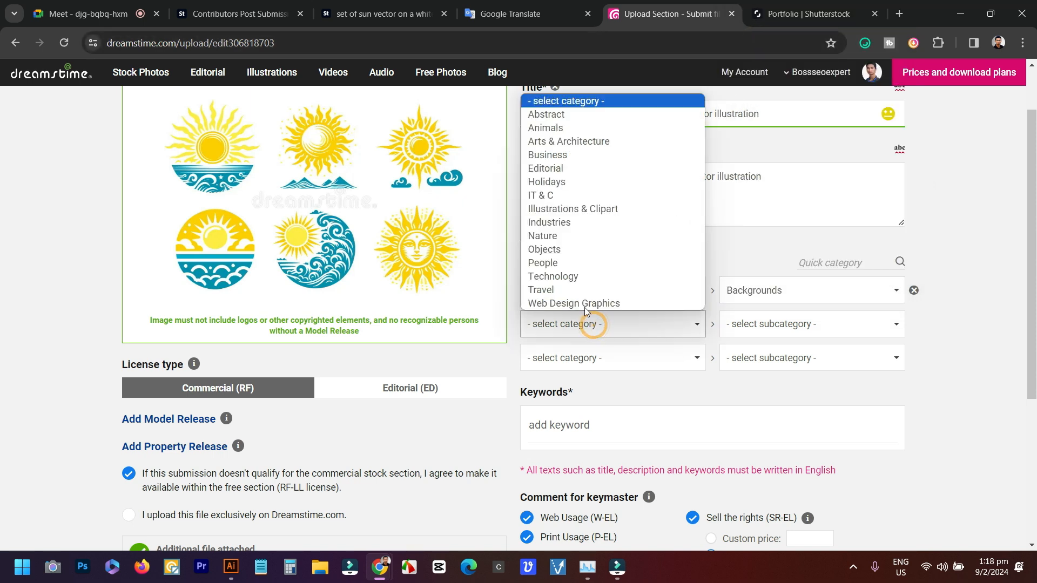
click(579, 214)
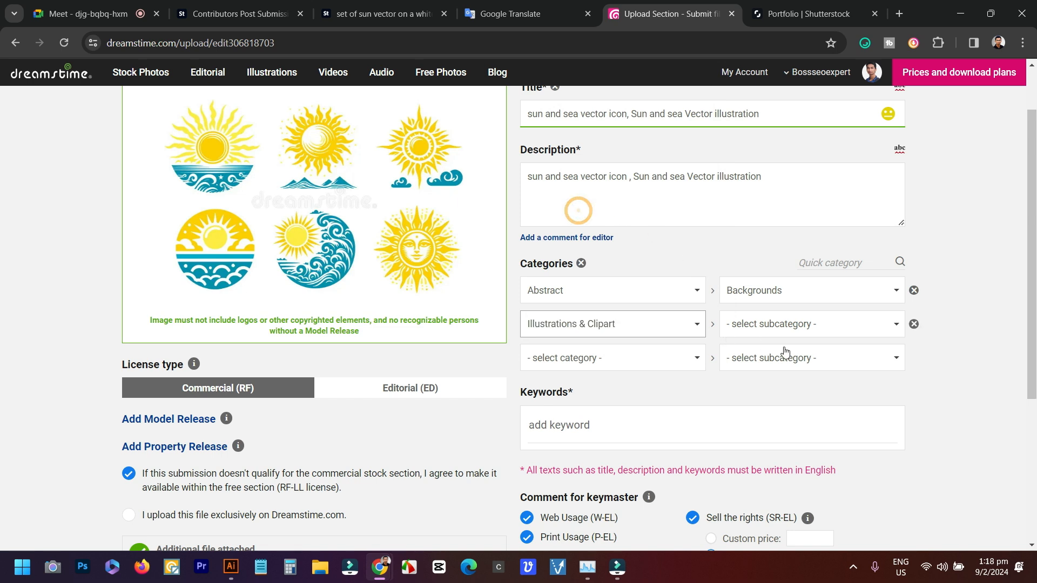
click(796, 328)
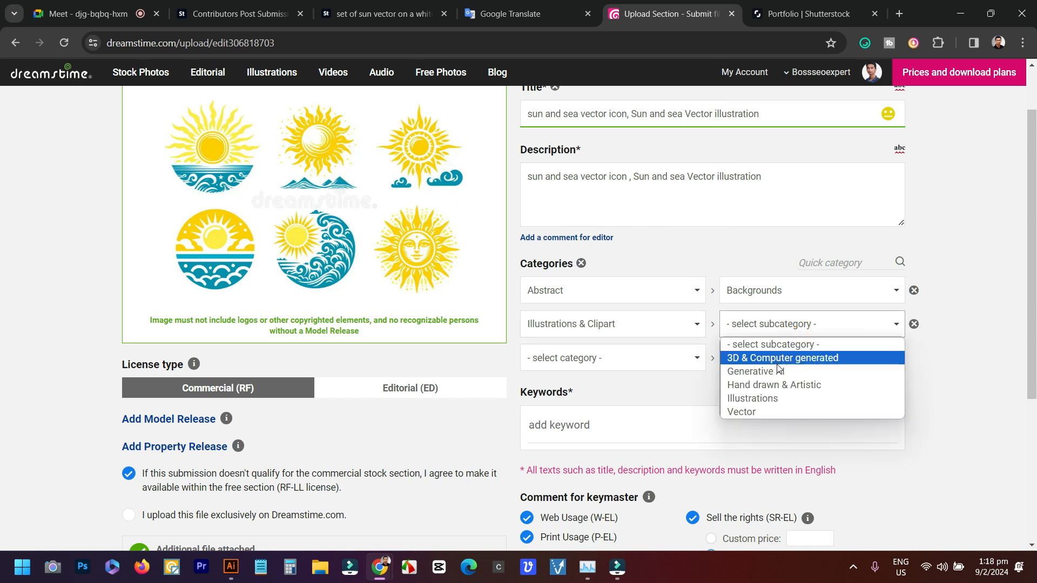
click(760, 405)
Set the third category to Nature with the subcategory Sunsets & Sunrises
click(599, 359)
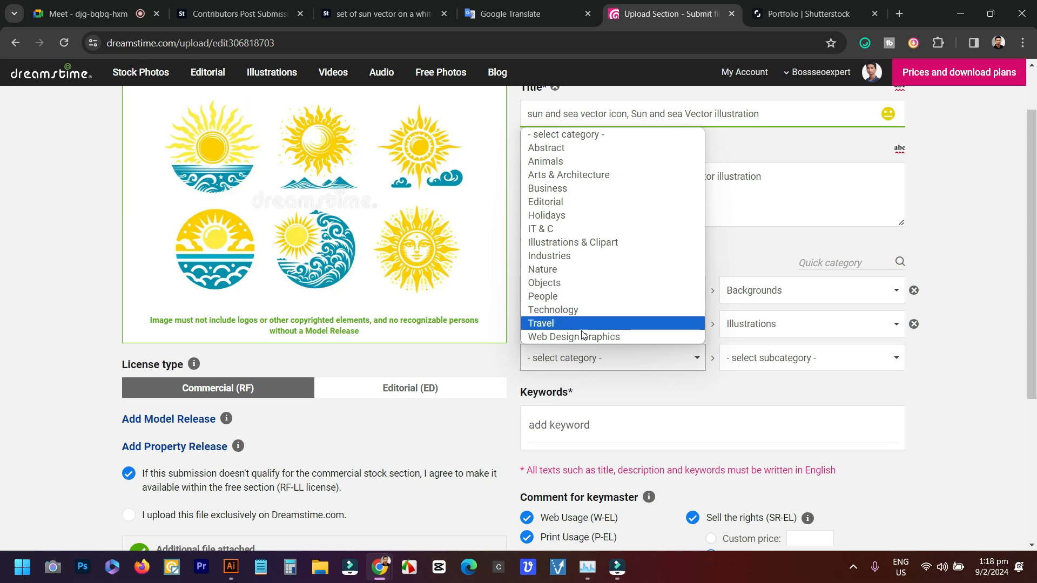
click(546, 269)
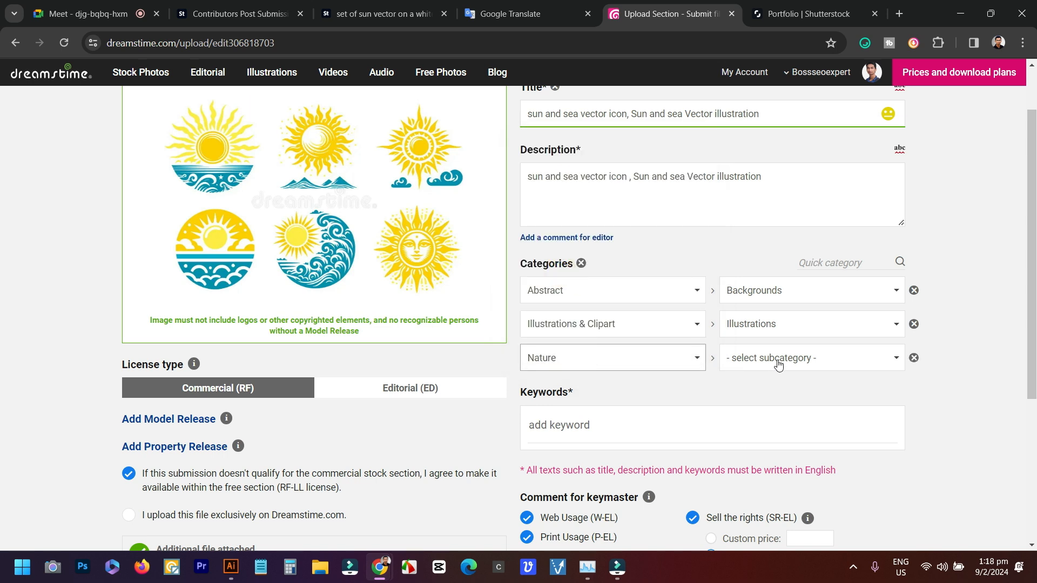
click(777, 361)
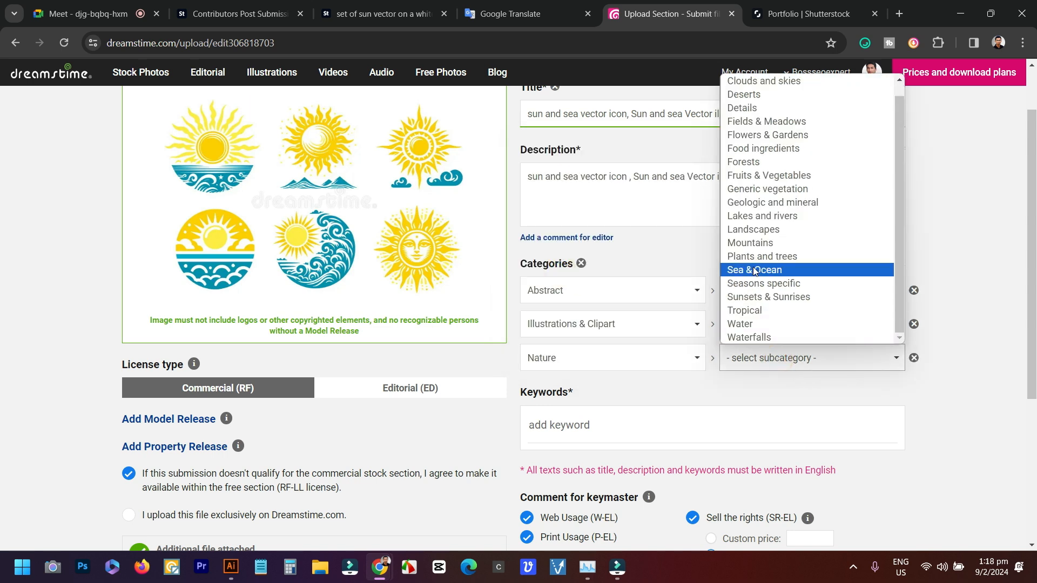
scroll(783, 189, up, 1)
scroll(796, 238, down, 1)
click(790, 303)
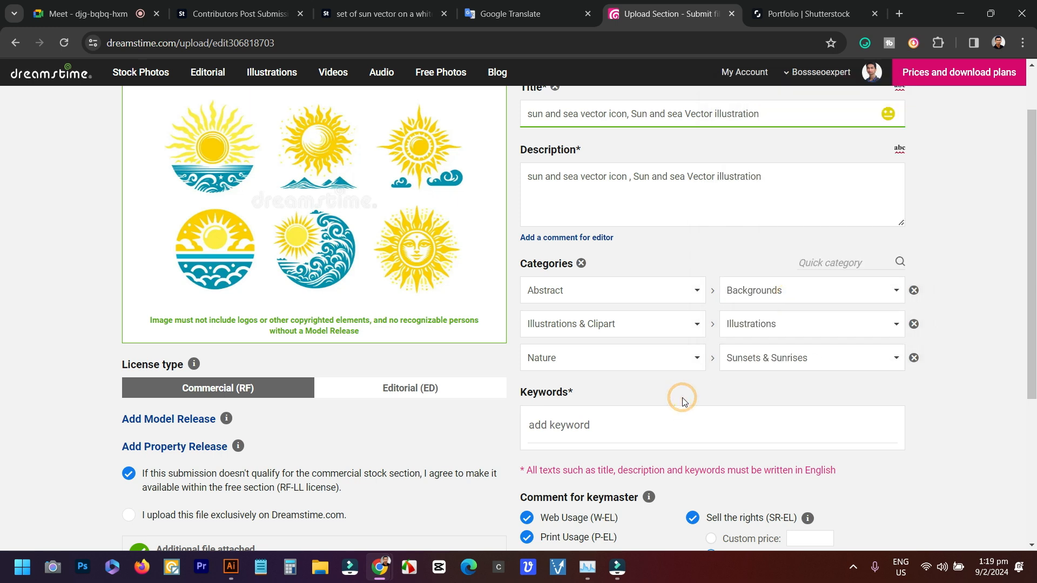
Copy the complete keyword list from the sun and sea vector's submission details on Adobe Stock
scroll(471, 367, down, 4)
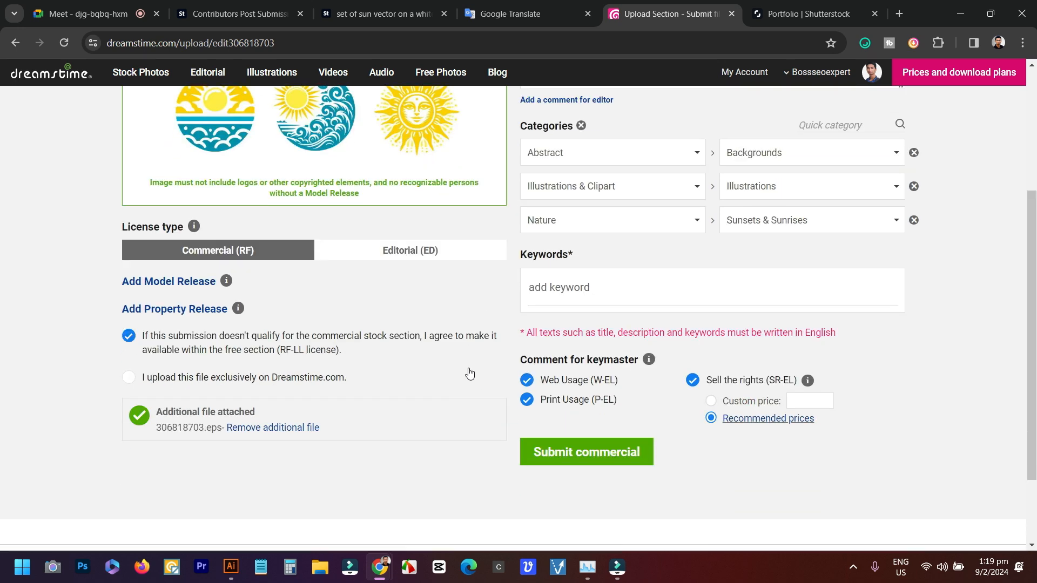
click(587, 225)
scroll(586, 226, up, 3)
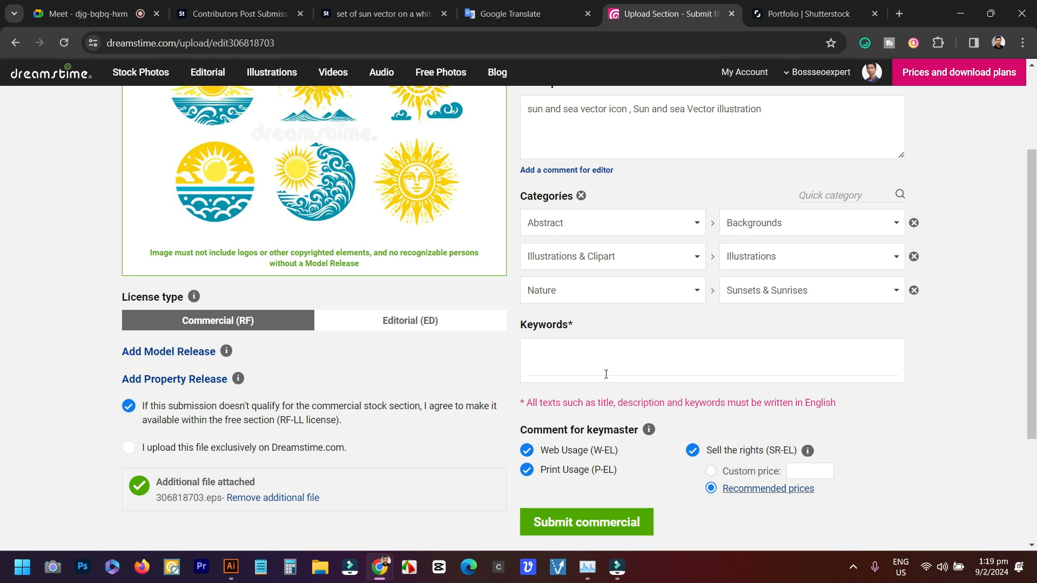
click(590, 357)
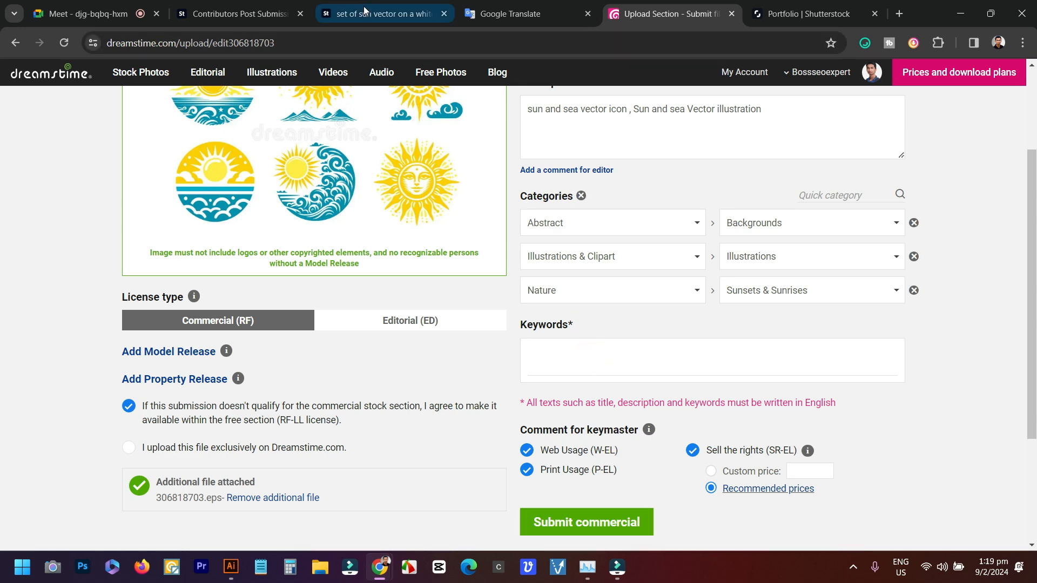
click(364, 7)
click(237, 14)
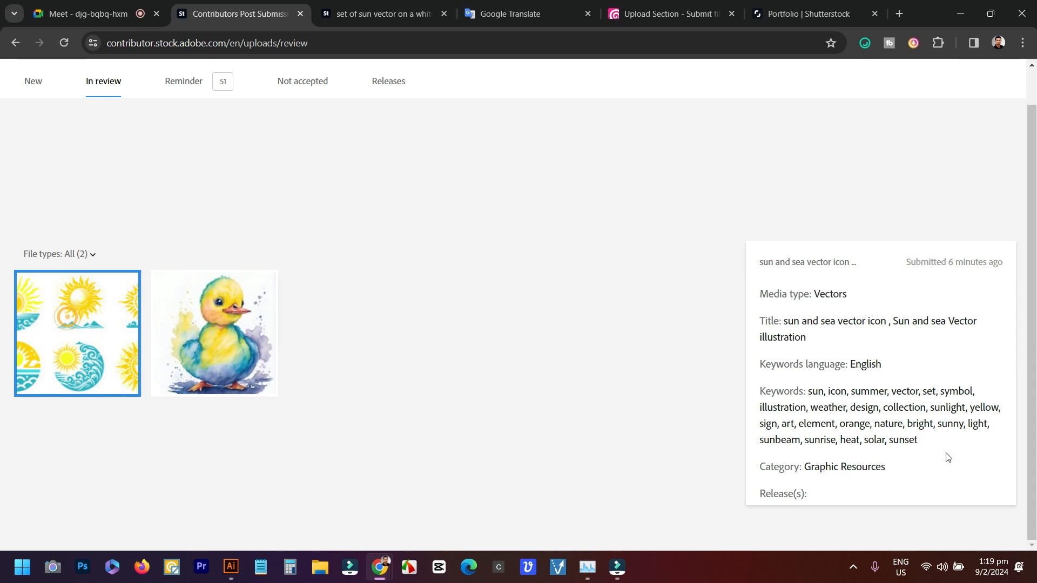
drag(919, 447, 815, 393)
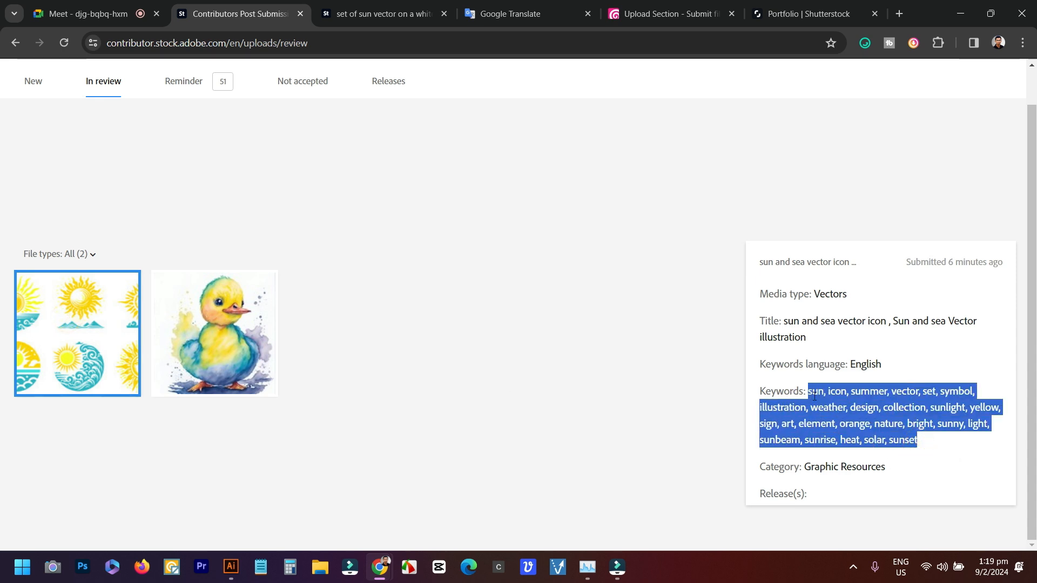
right_click(814, 395)
click(562, 261)
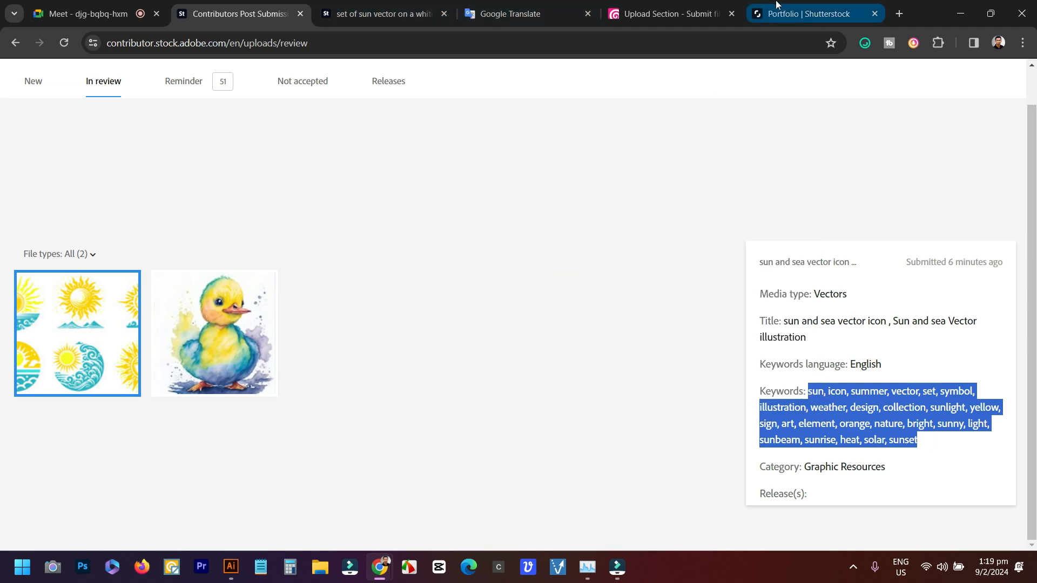
Return to the Dreamstime submission and add the copied Adobe Stock keywords to the file
click(648, 5)
right_click(568, 356)
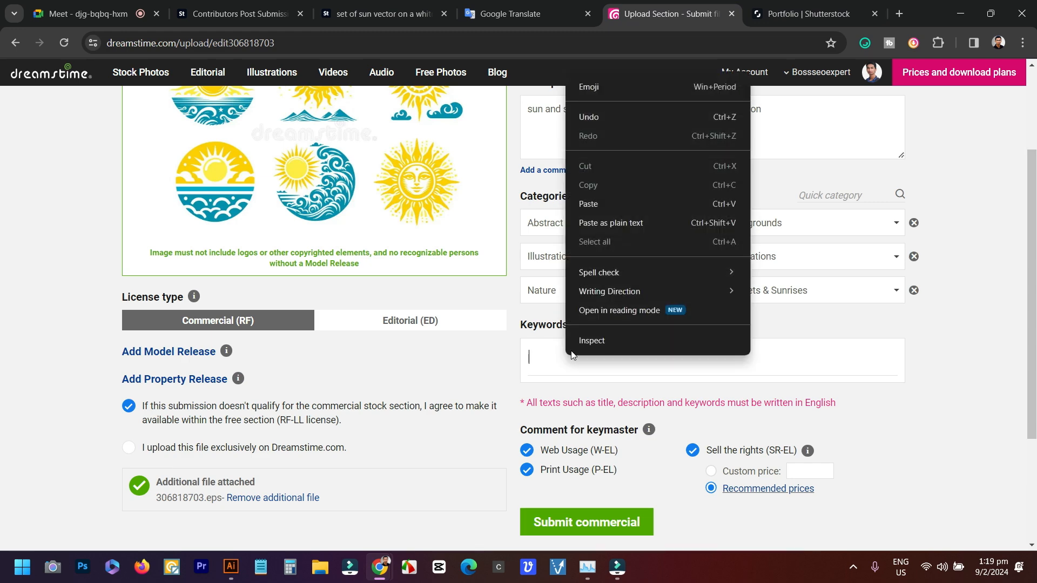
click(624, 205)
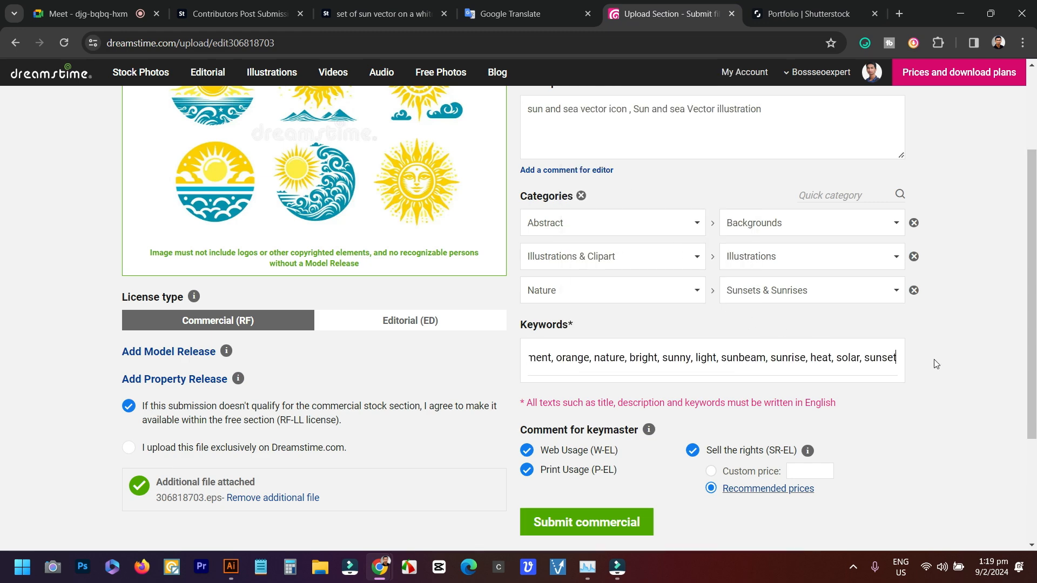
key(Return)
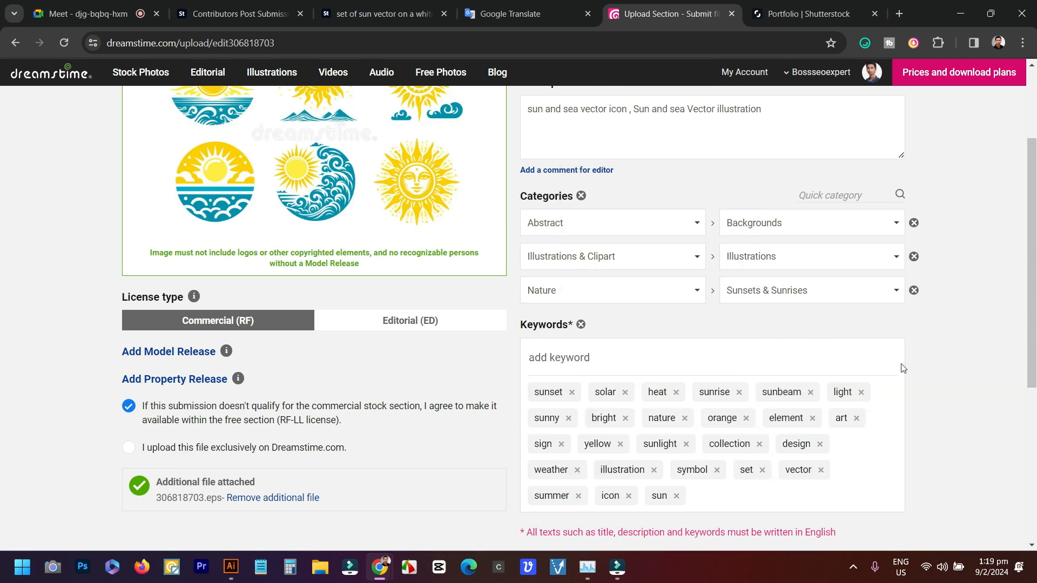
Check the completed form and submit the sun and sea file under the Commercial (RF) license type
scroll(792, 386, down, 3)
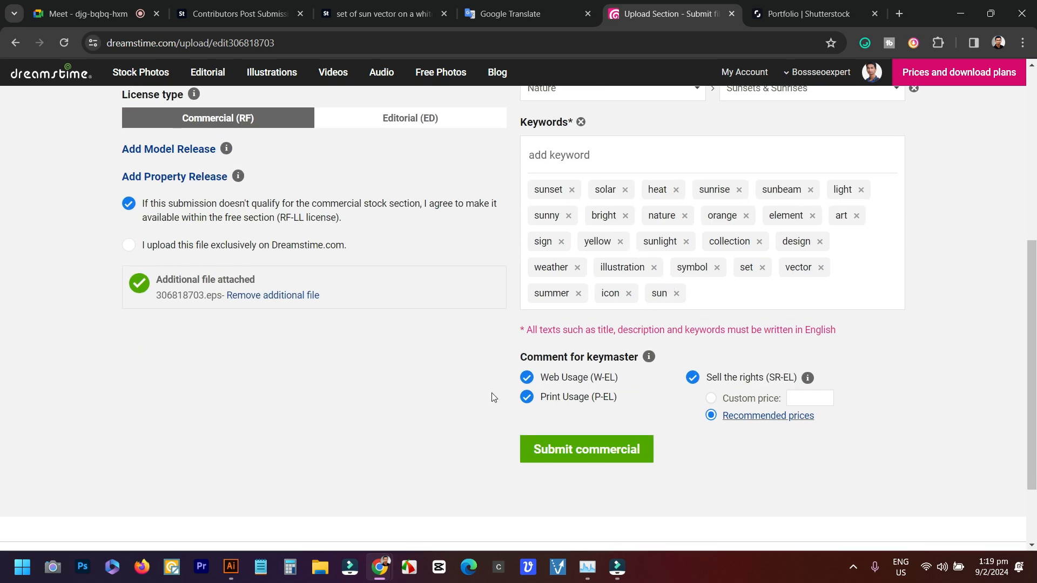
scroll(448, 313, up, 7)
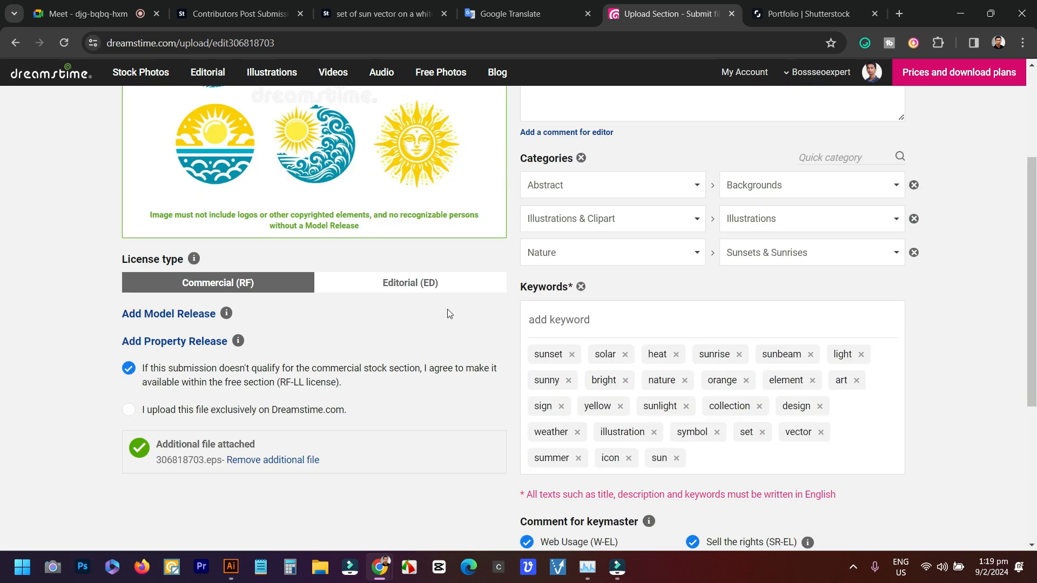
scroll(433, 398, down, 5)
scroll(434, 398, down, 3)
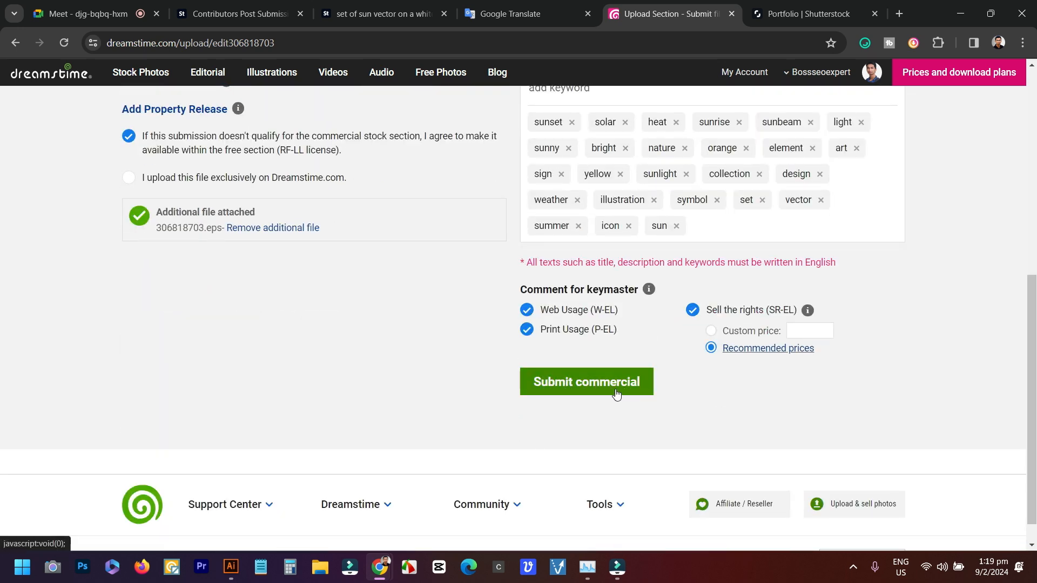
scroll(600, 393, up, 4)
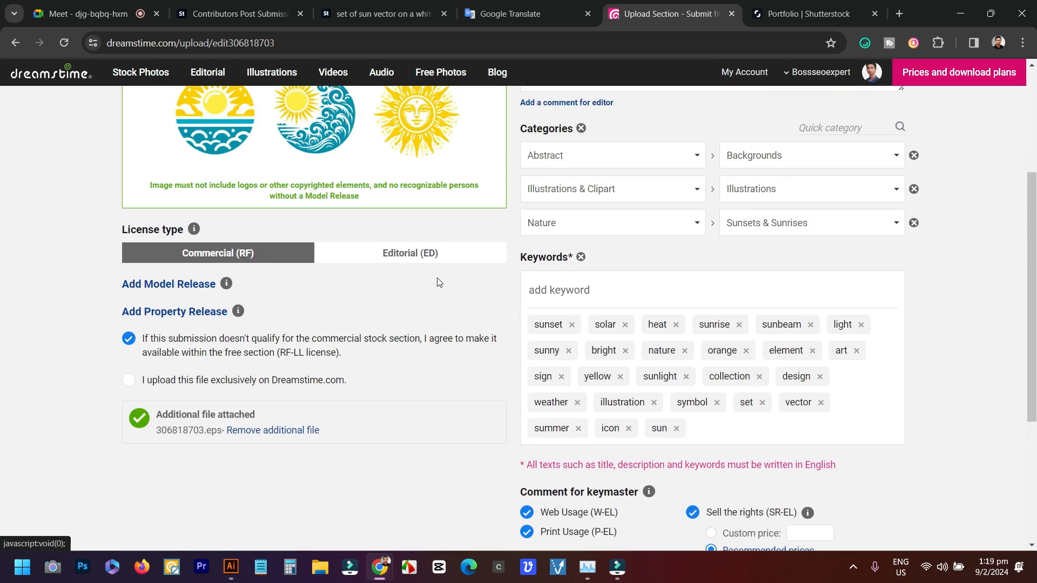
click(214, 253)
scroll(386, 313, down, 5)
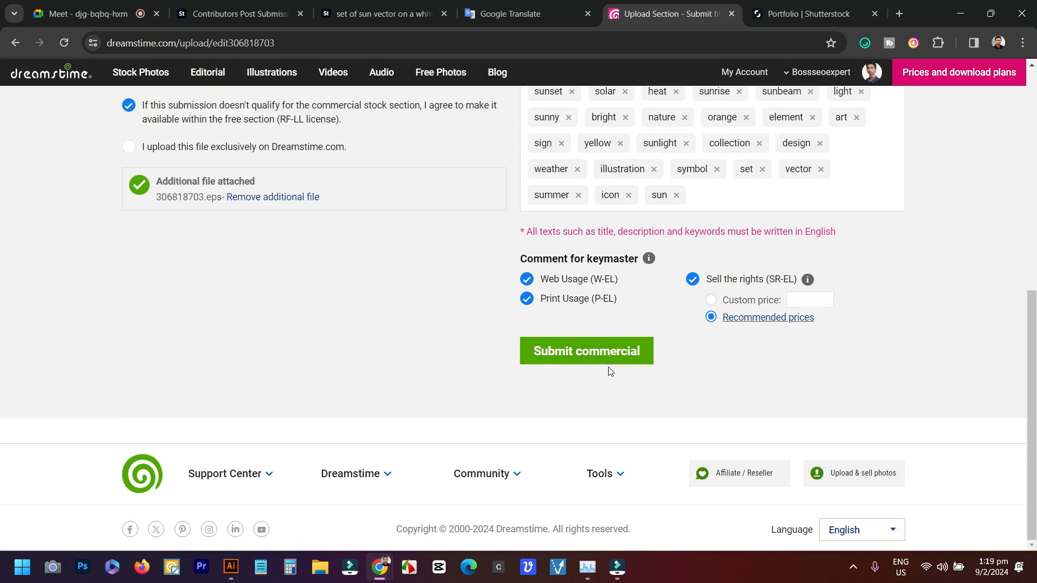
click(582, 351)
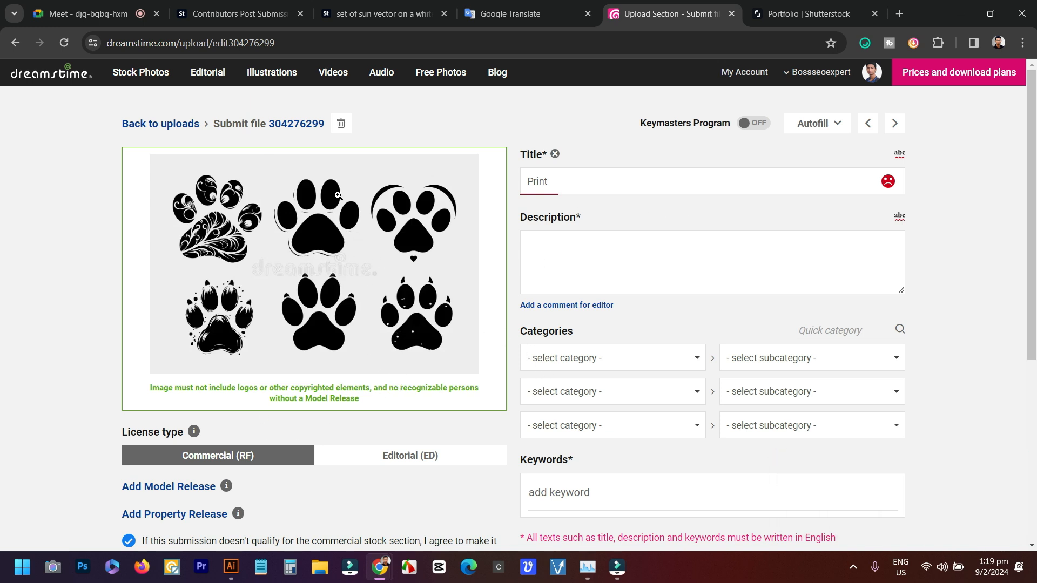
Leave the next file's form for the uploads overview and check the submitted vector among the files under review
scroll(448, 274, down, 4)
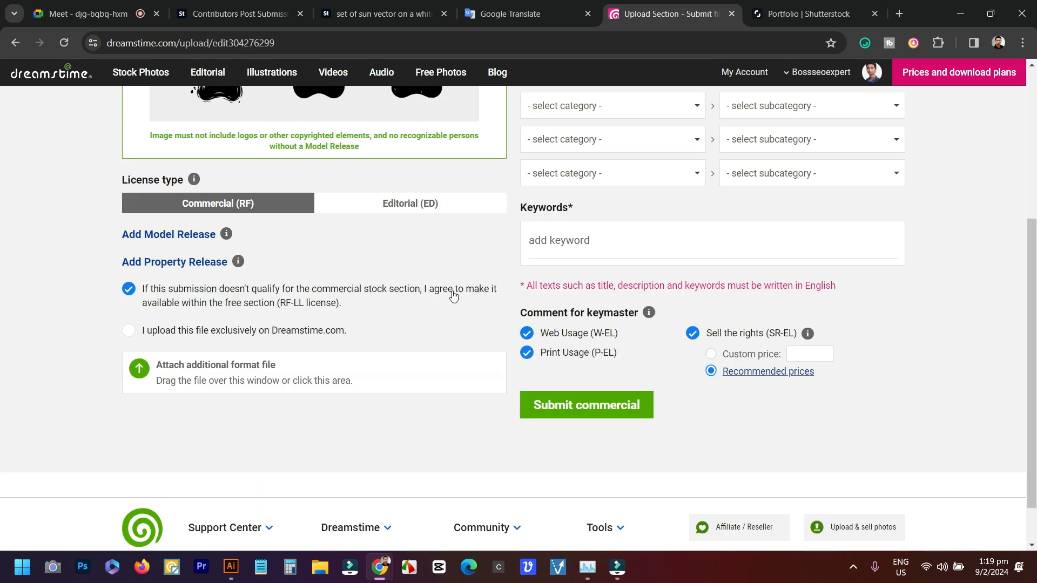
scroll(454, 292, up, 4)
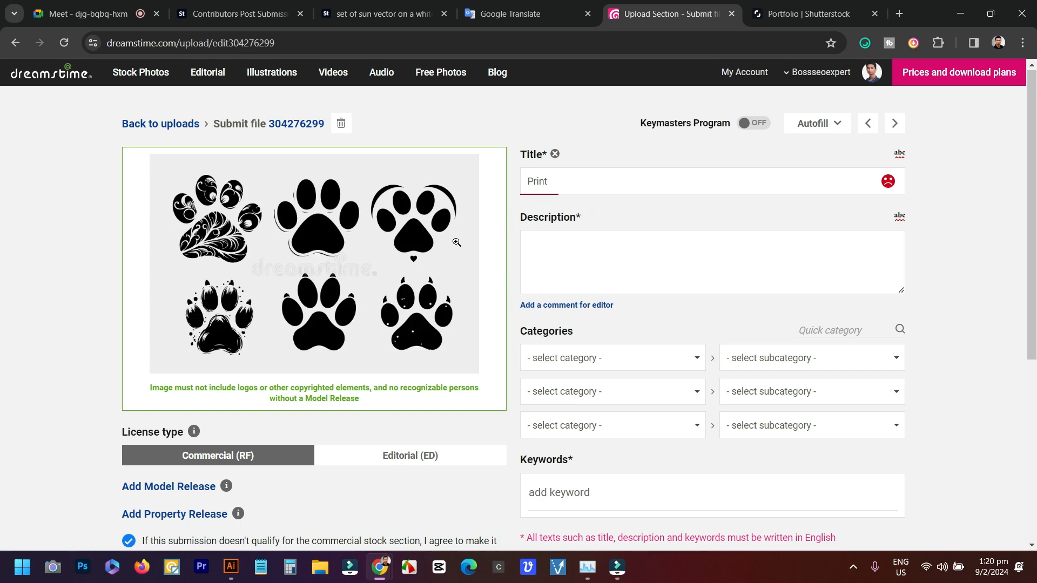
scroll(448, 270, down, 5)
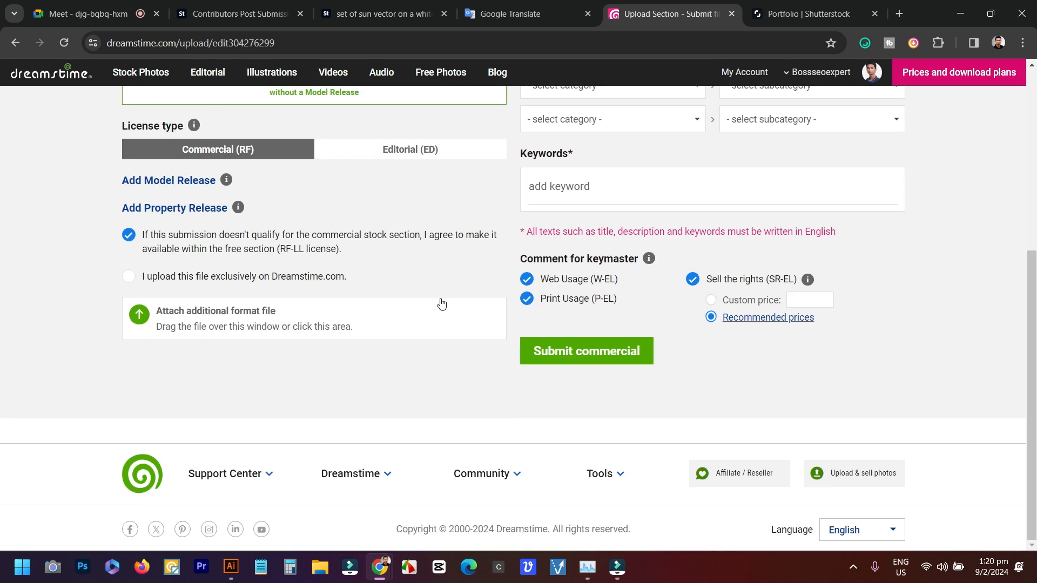
click(867, 474)
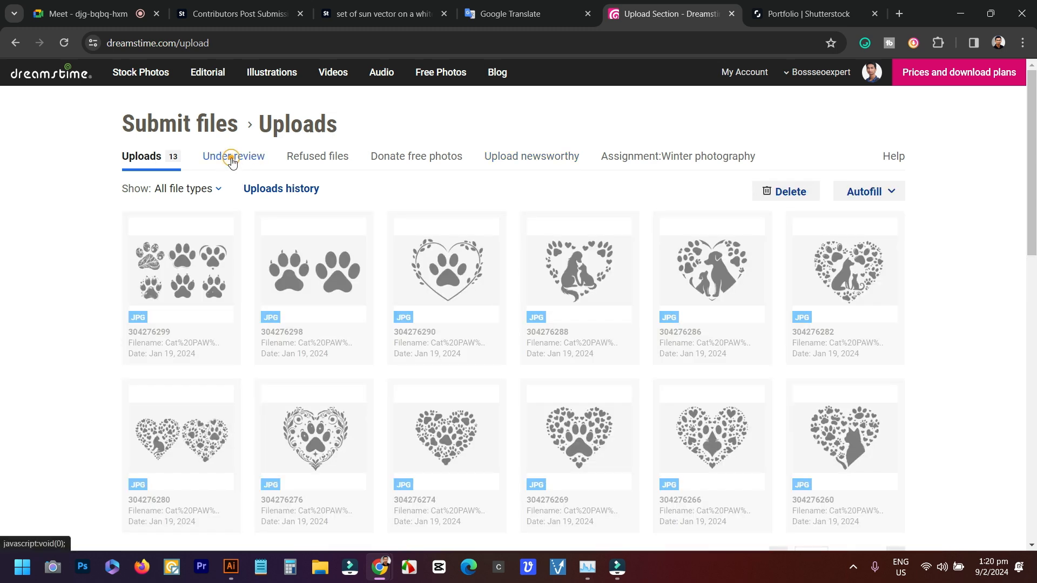
click(232, 161)
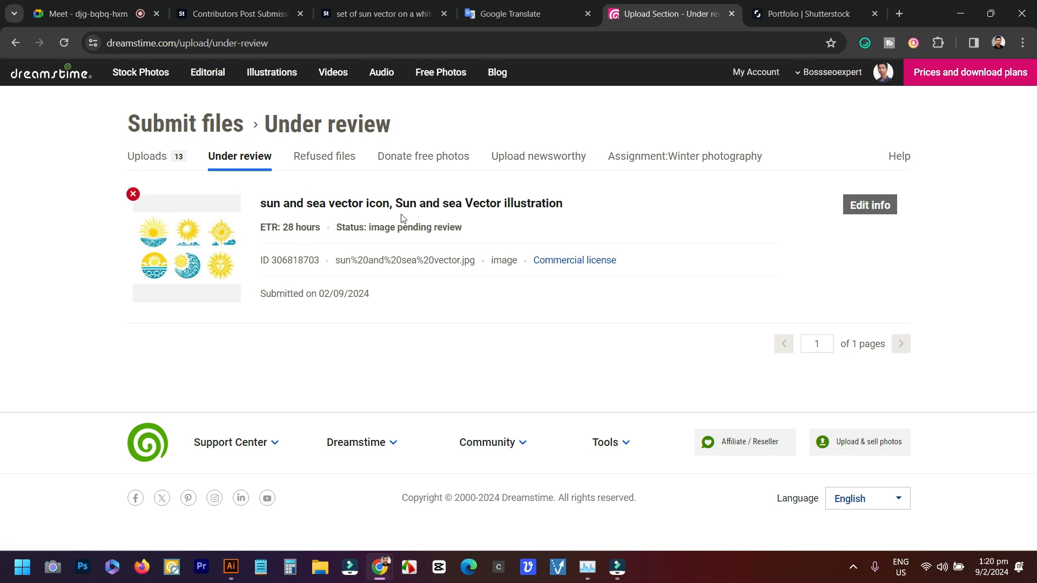
Open the refused files list and read the note on how long submissions are shown there
click(327, 157)
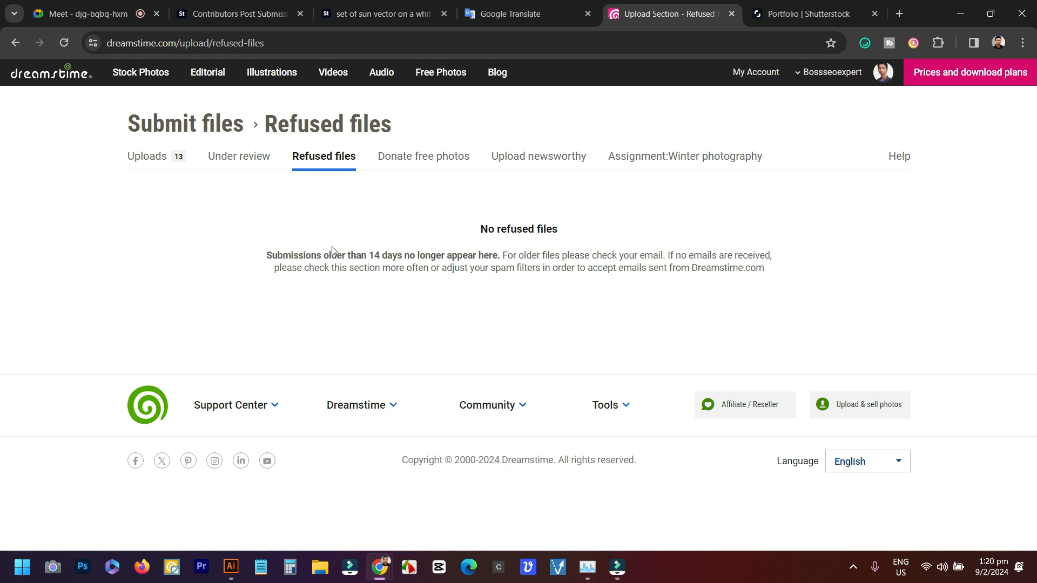
drag(332, 251, 597, 251)
click(593, 292)
drag(364, 255, 492, 255)
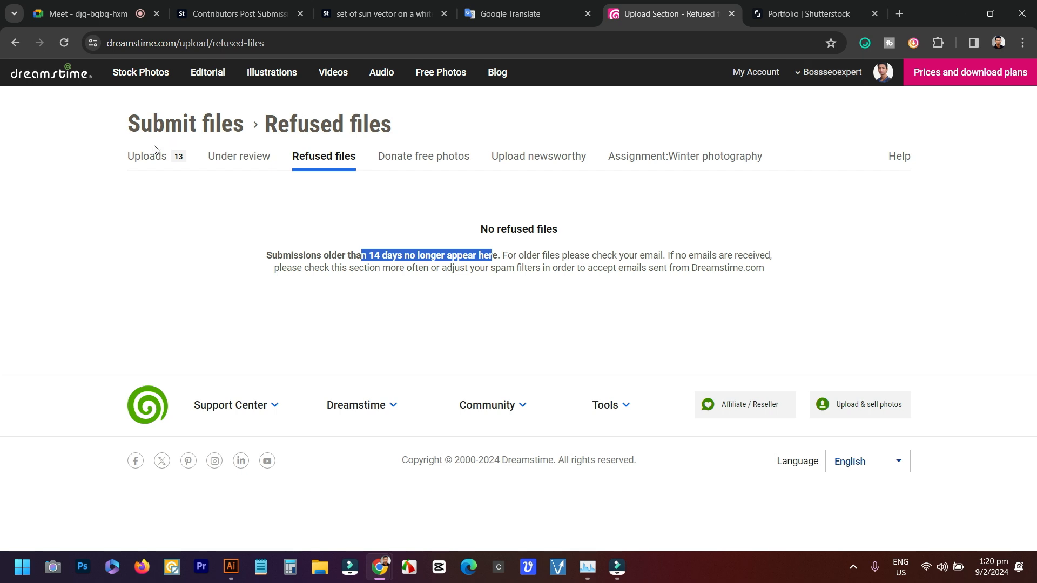
Open the account dashboard and look over the file statistics, current earnings and 12-month portfolio performance
click(773, 74)
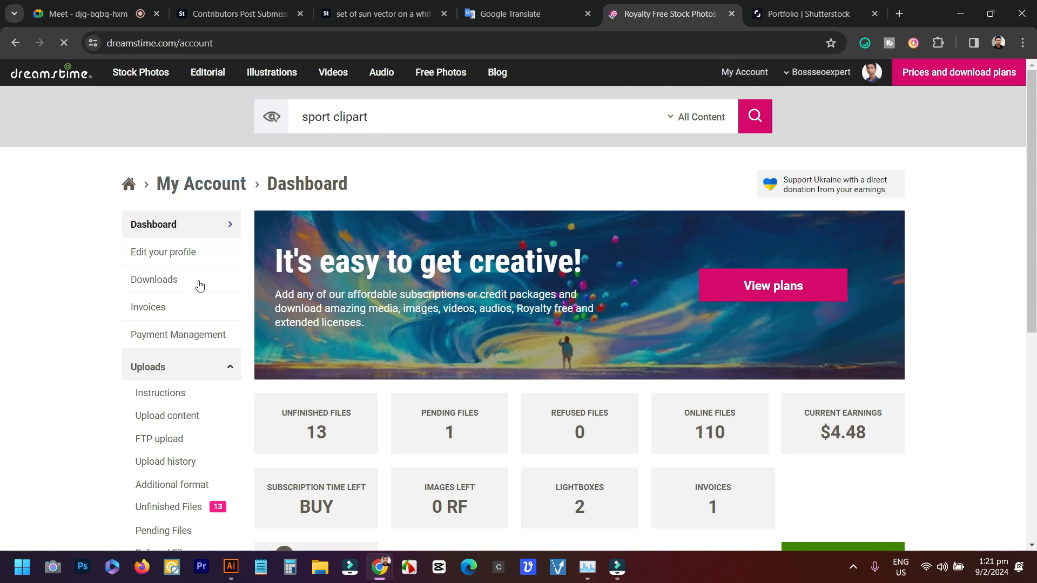
scroll(378, 302, down, 2)
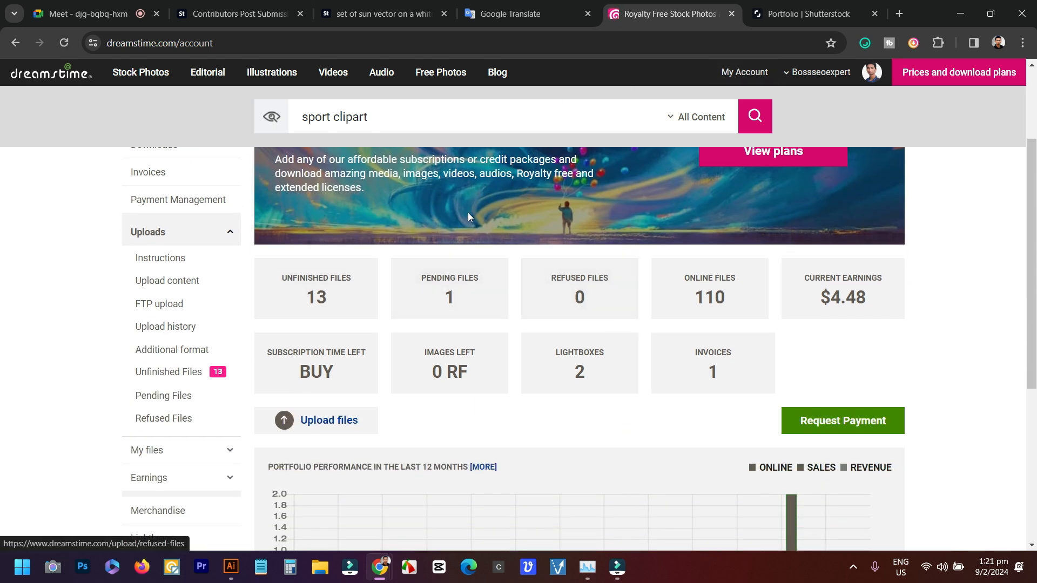
scroll(342, 293, up, 2)
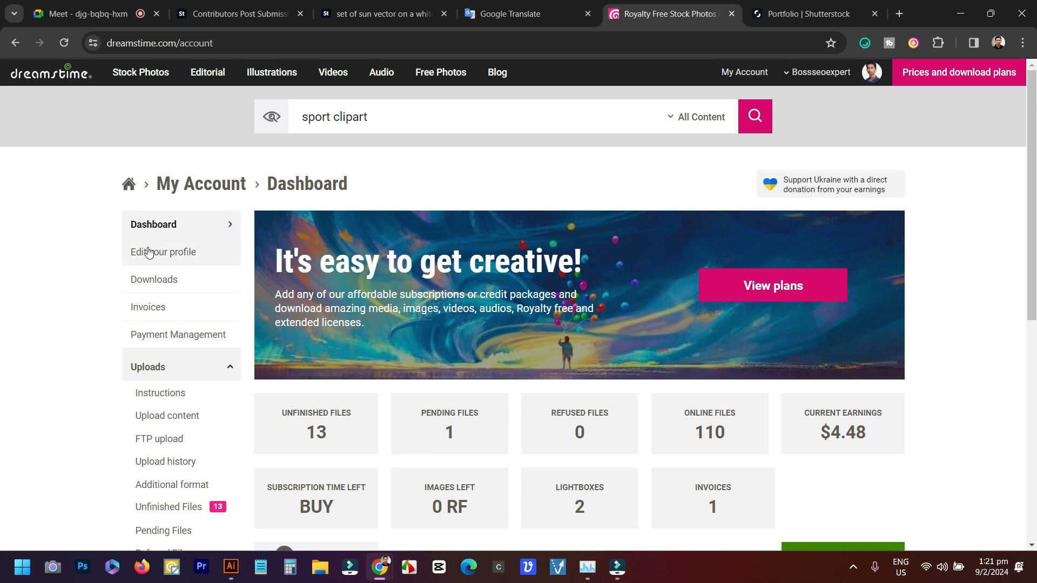
scroll(416, 346, down, 6)
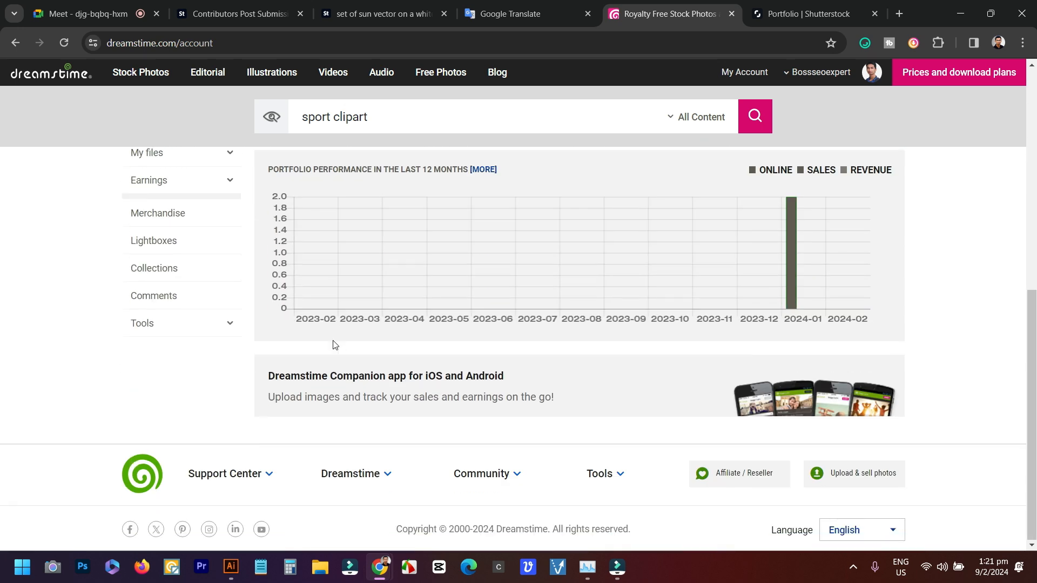
Open the list of online files from the account dashboard and look through the published images
scroll(499, 367, up, 4)
scroll(205, 370, up, 1)
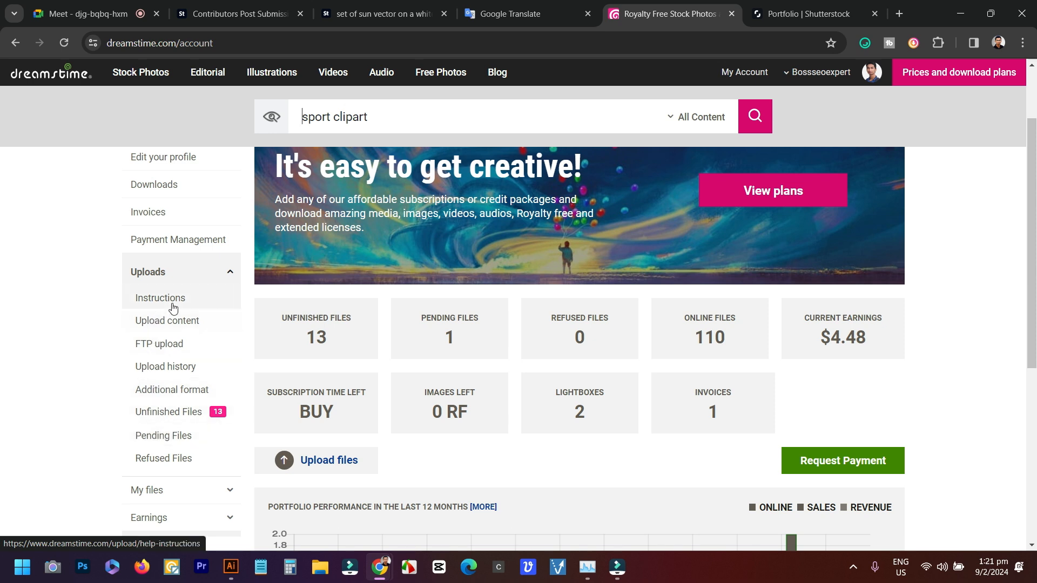
scroll(169, 316, down, 1)
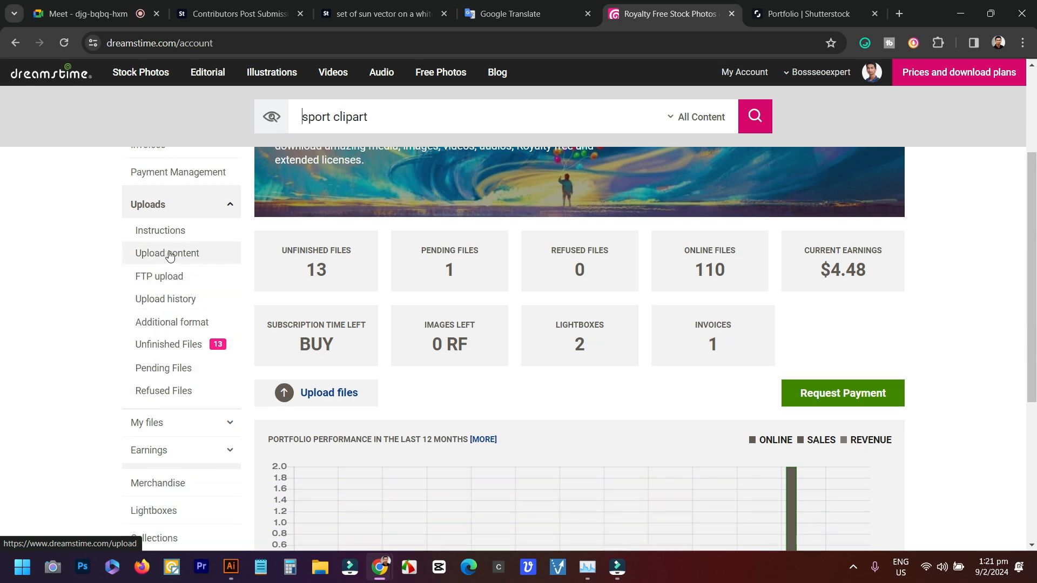
scroll(162, 355, down, 1)
scroll(162, 355, down, 1)
click(225, 294)
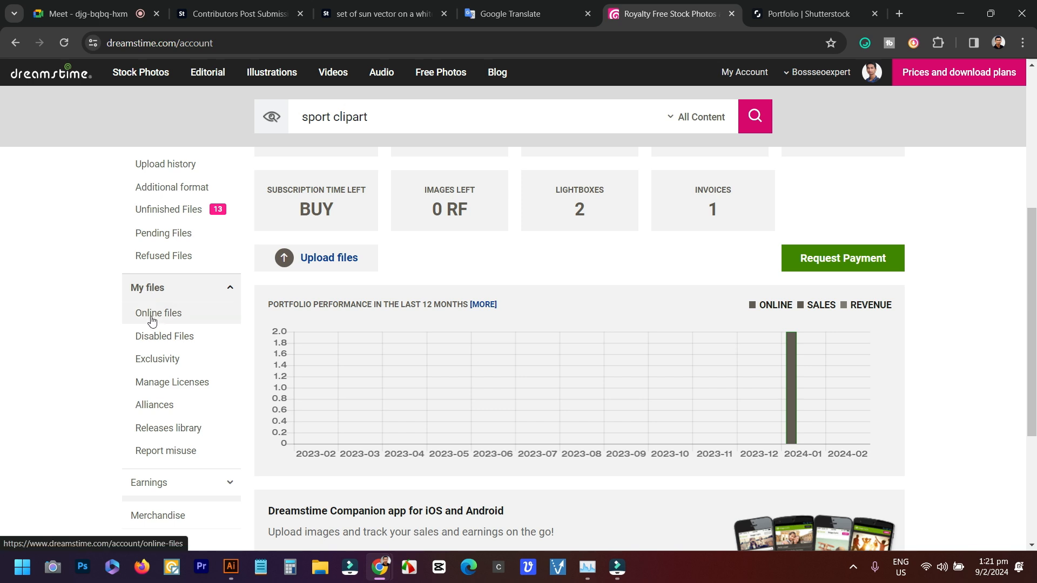
click(170, 318)
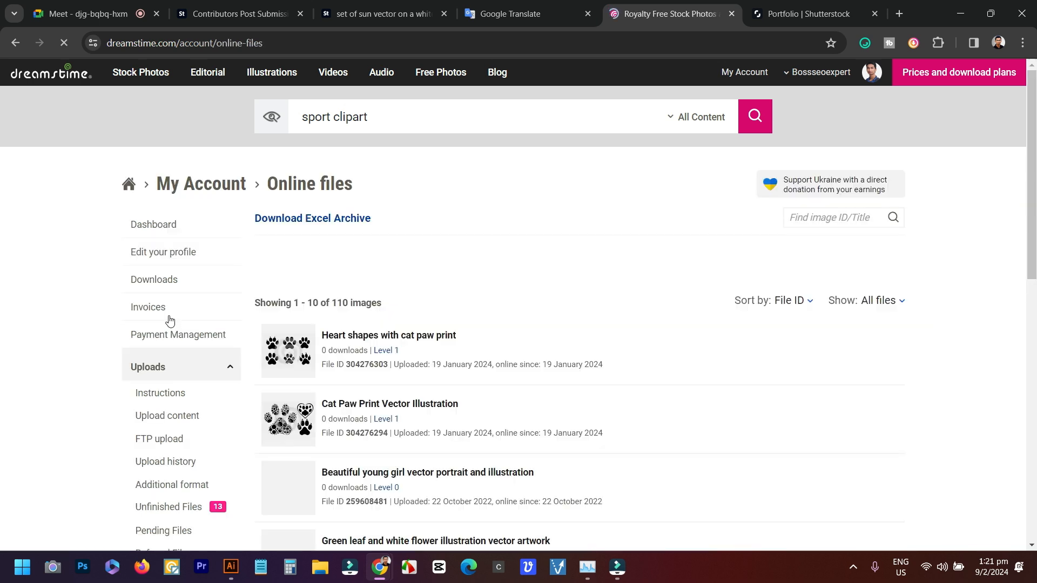
scroll(367, 325, down, 2)
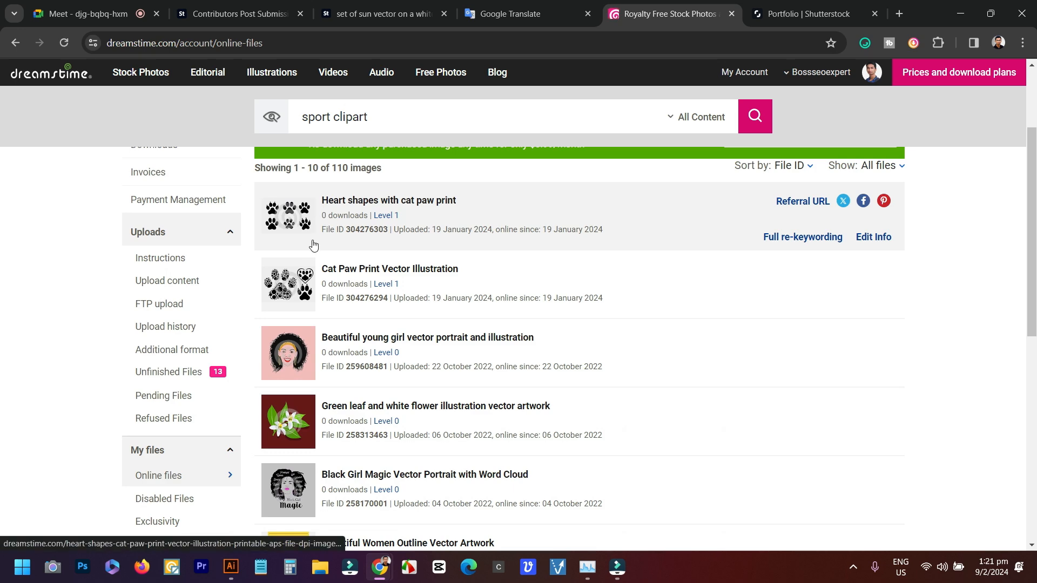
scroll(335, 378, down, 4)
scroll(341, 415, down, 2)
scroll(346, 378, up, 10)
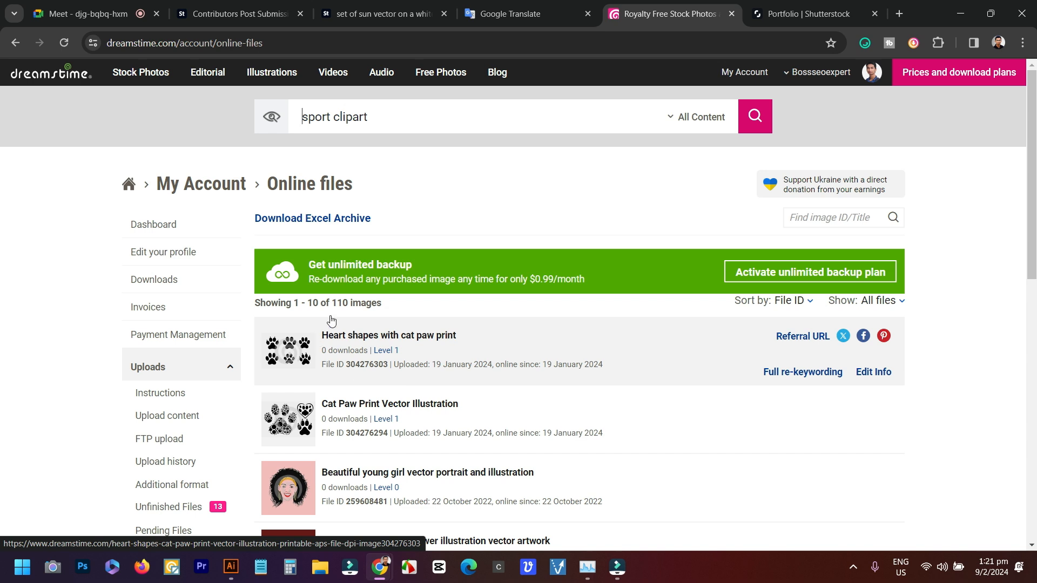
Return to the account dashboard, open My Earnings and look through the image sales
click(144, 223)
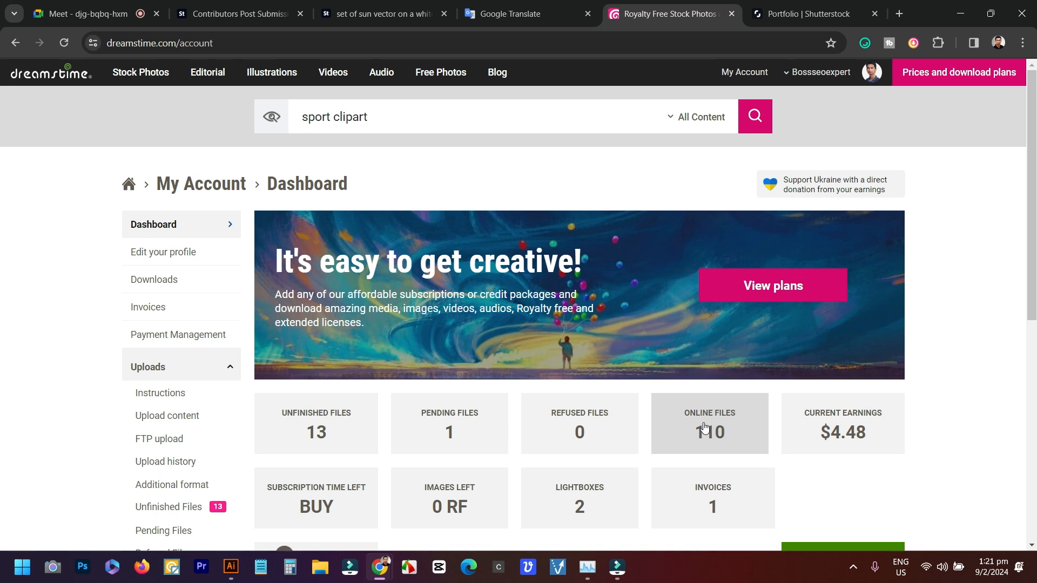
scroll(737, 416, down, 2)
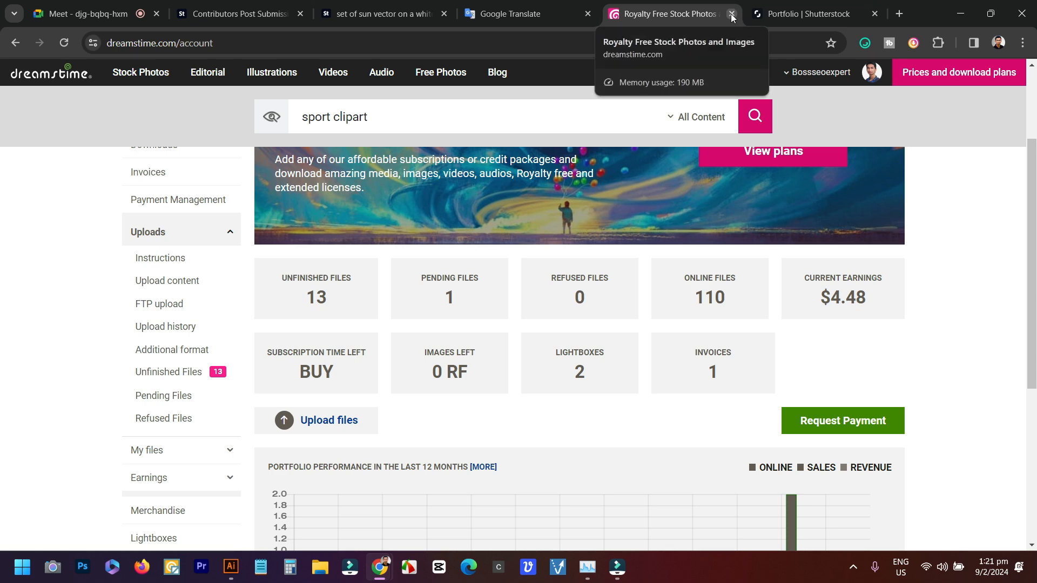
scroll(542, 216, up, 3)
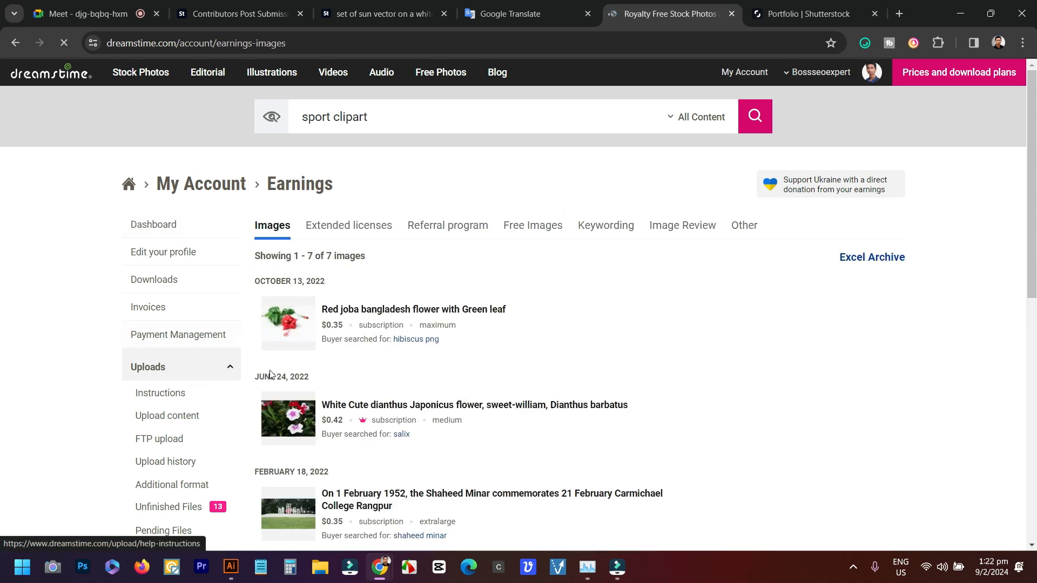
scroll(357, 277, down, 5)
scroll(378, 281, down, 10)
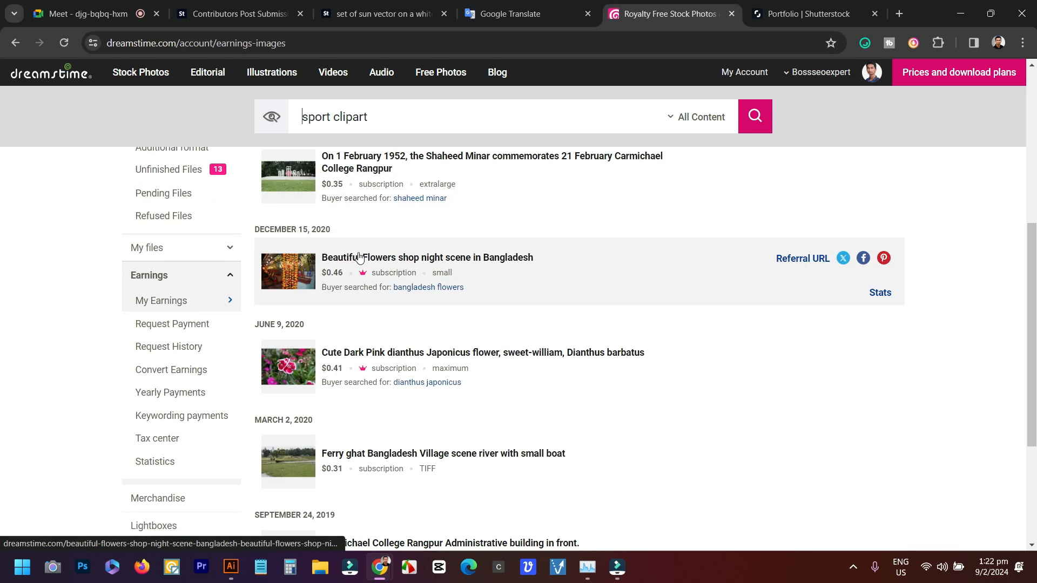
scroll(333, 291, down, 1)
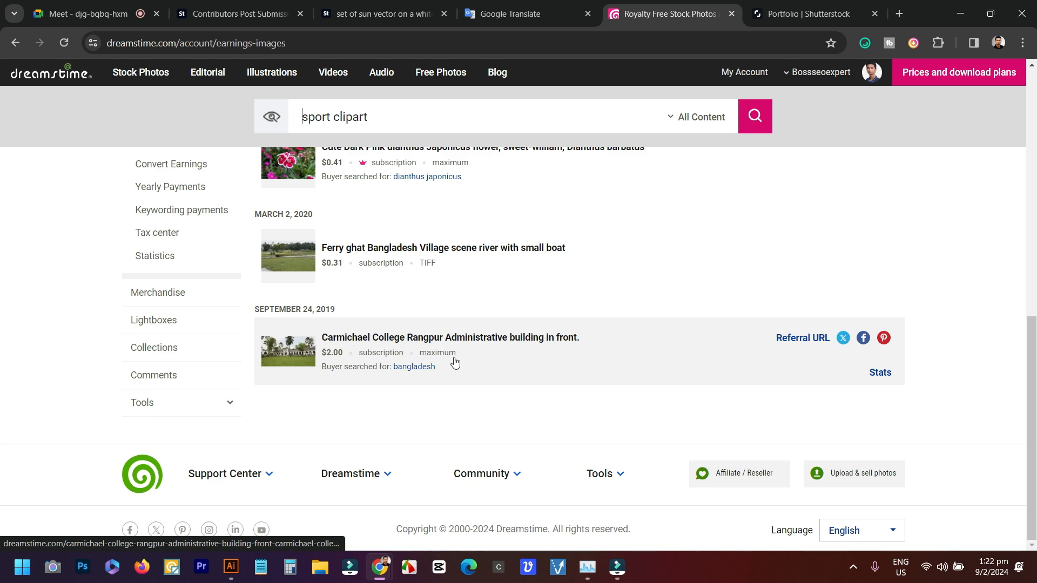
scroll(340, 275, up, 3)
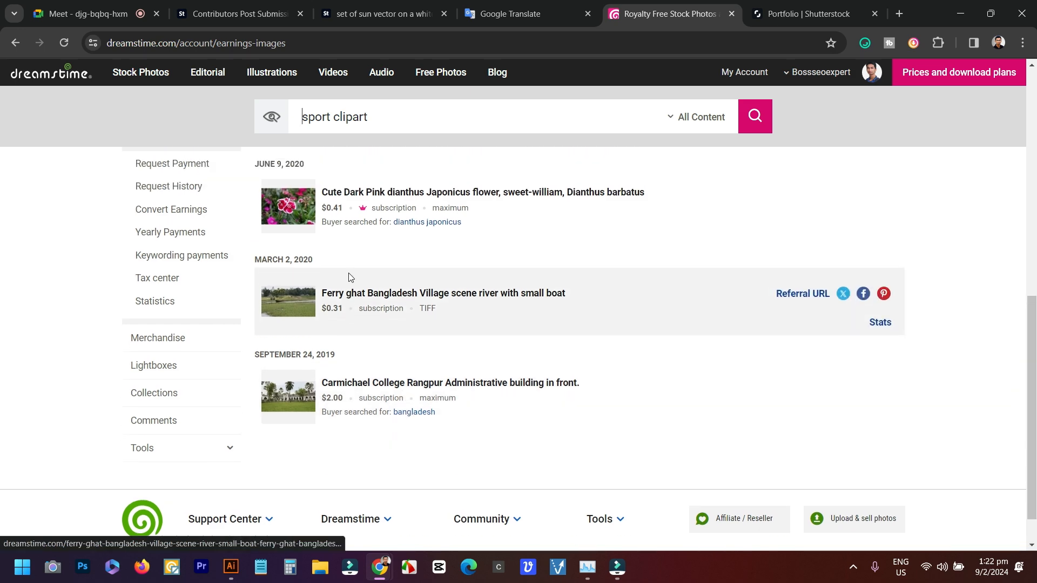
scroll(343, 303, up, 7)
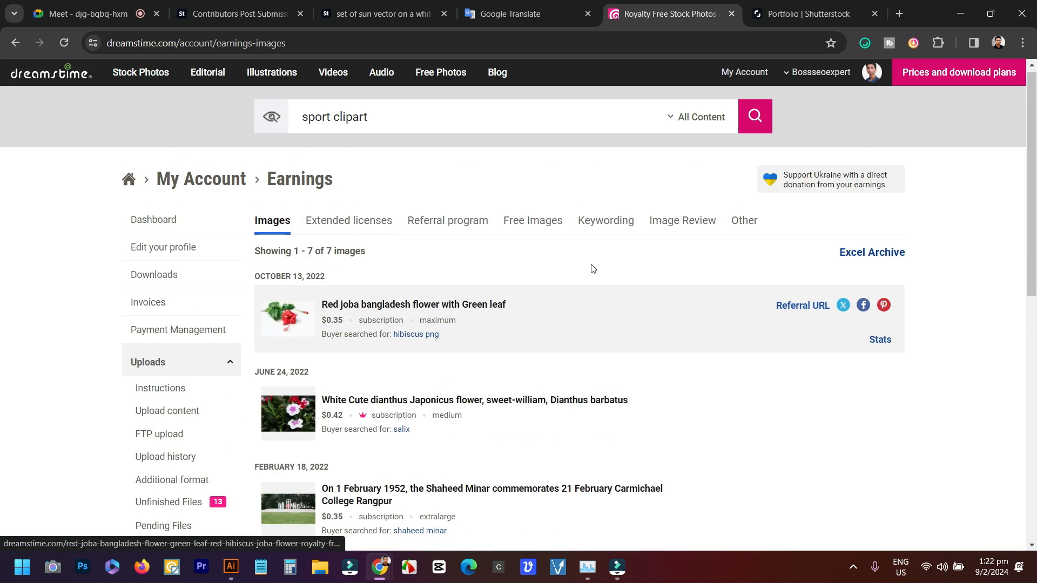
Close the Dreamstime page and open the unsubmitted sun and sea vector.eps for editing in the Shutterstock portfolio
click(730, 14)
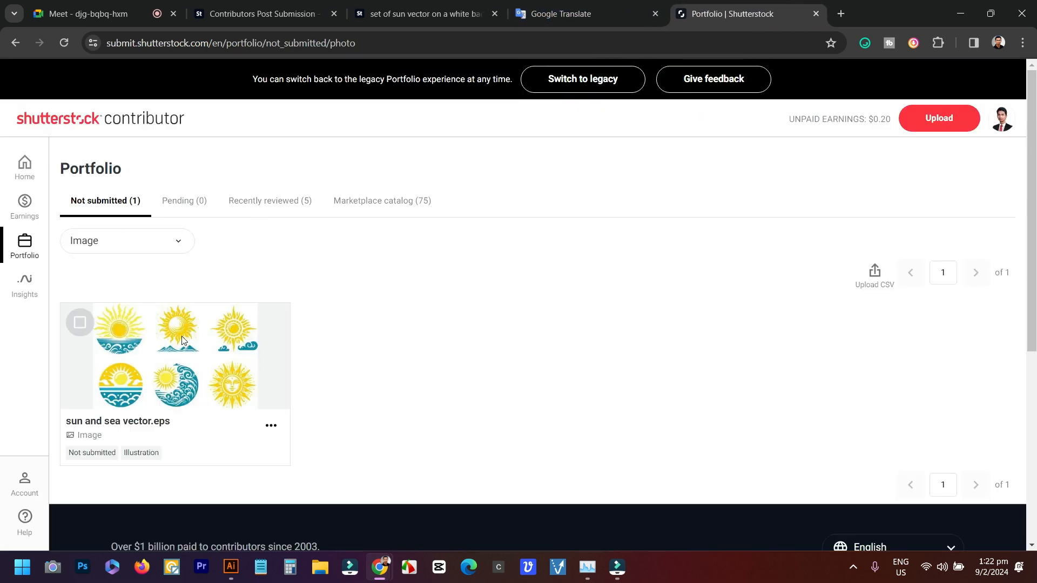
scroll(194, 324, down, 1)
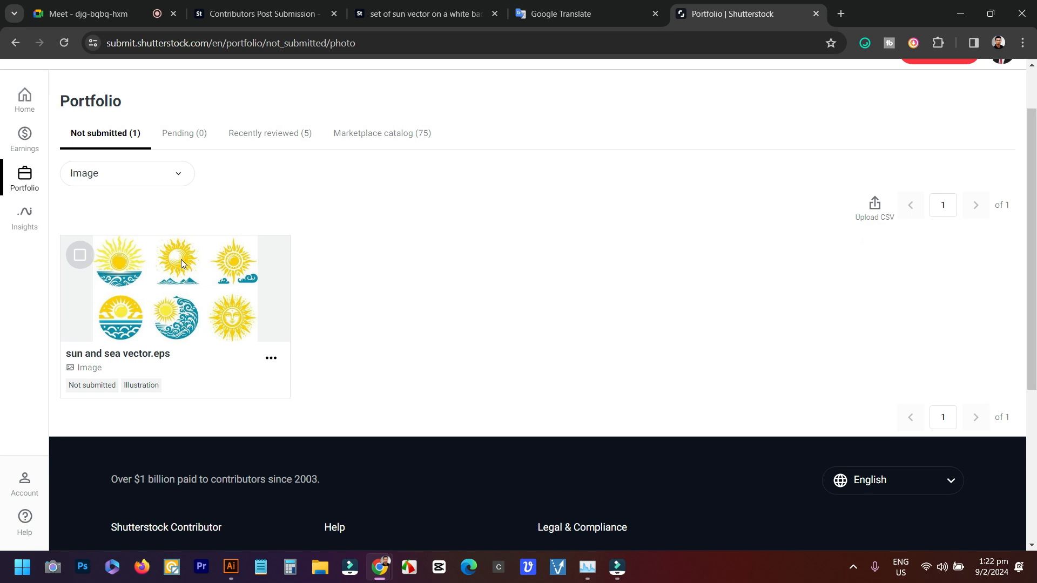
click(83, 258)
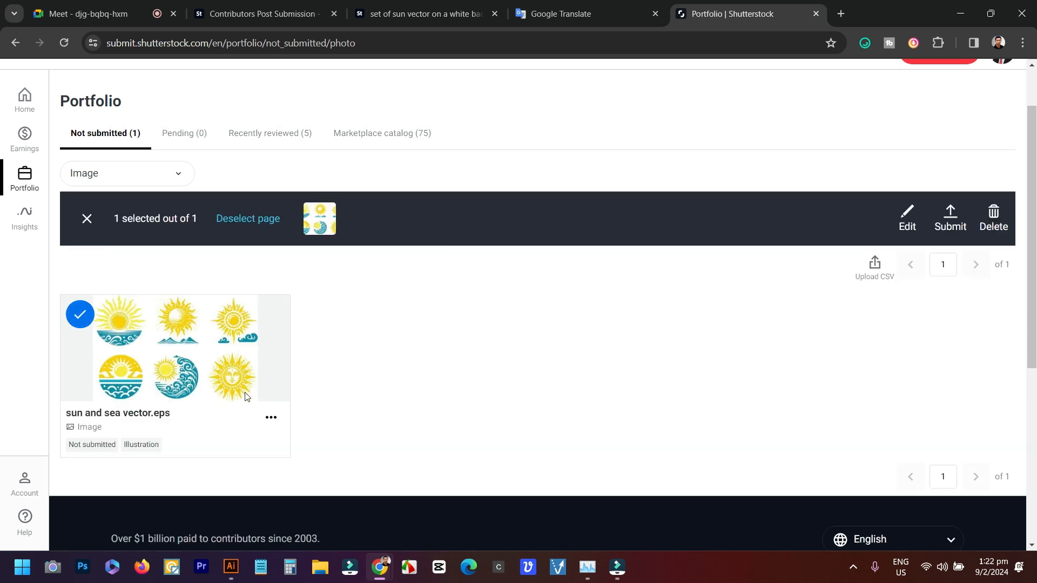
click(909, 229)
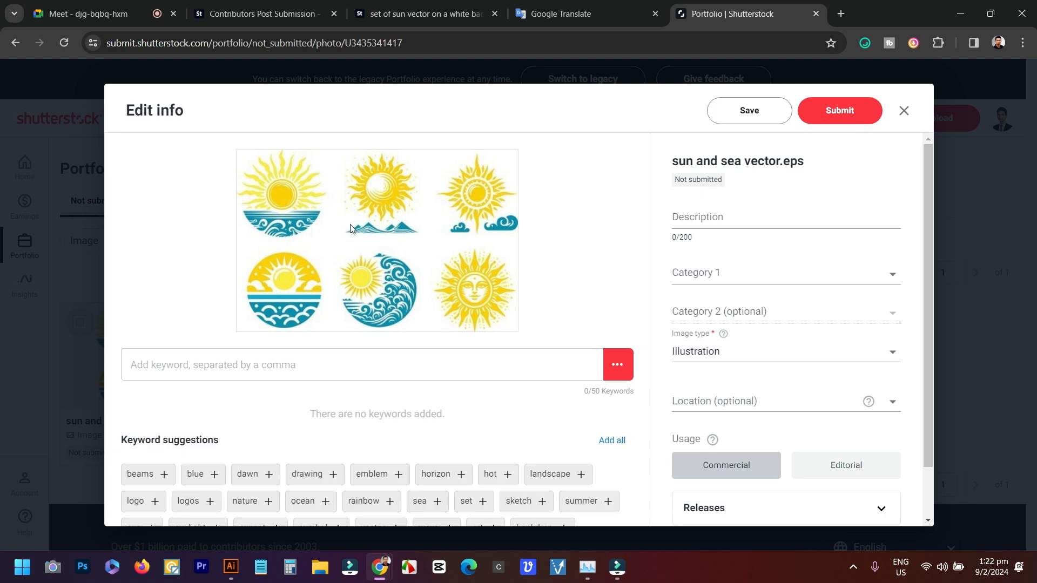
click(783, 217)
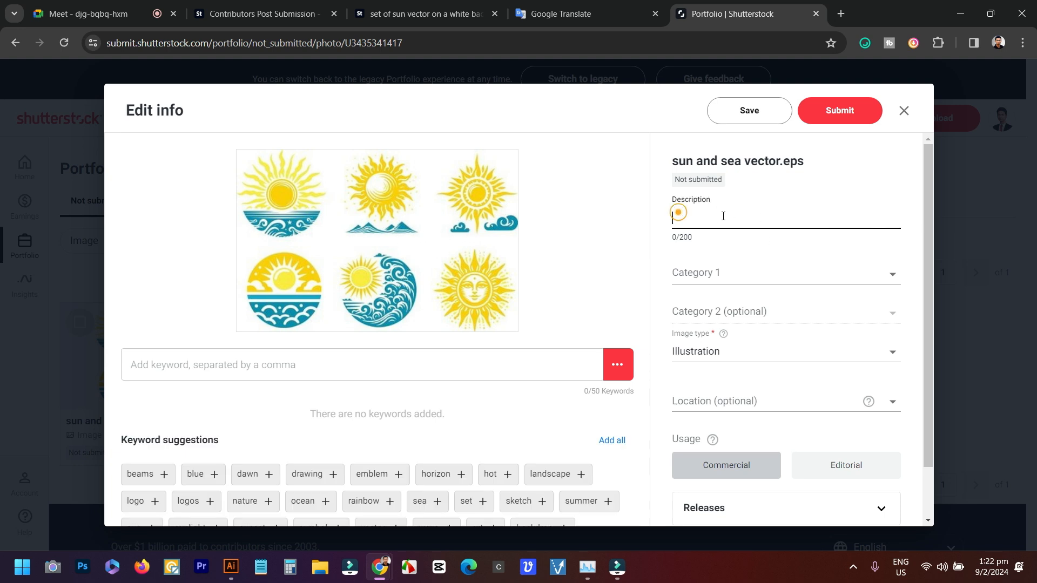
right_click(698, 216)
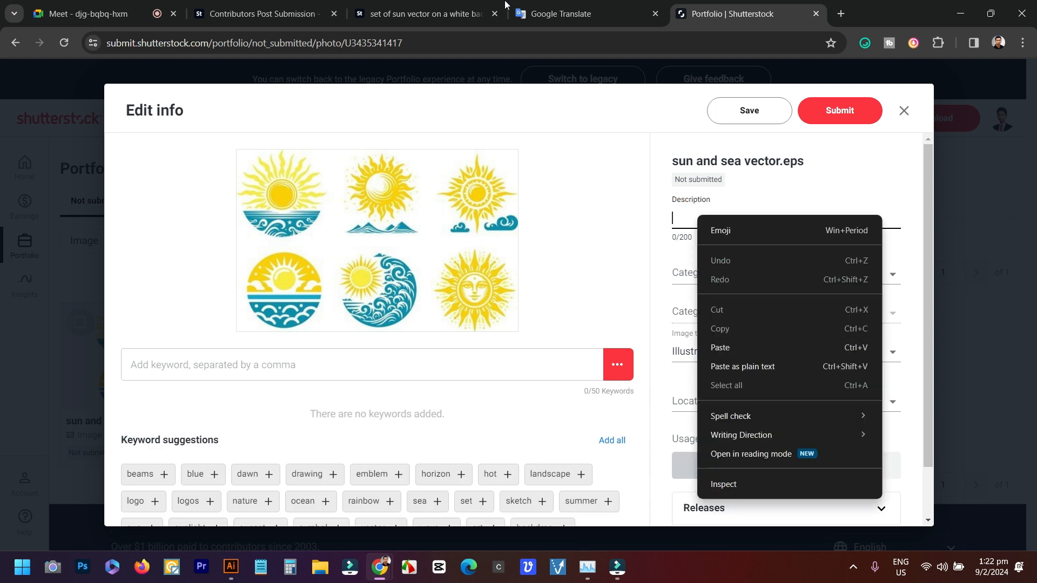
click(437, 4)
Copy "sun and sea vector" from the file name into the file's description
drag(676, 161, 786, 165)
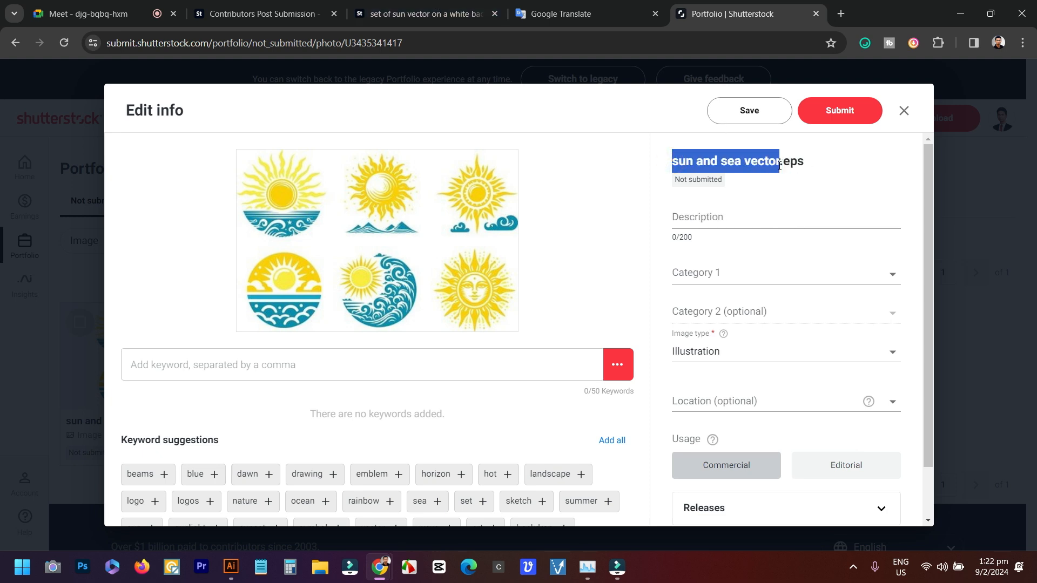
right_click(769, 169)
click(777, 179)
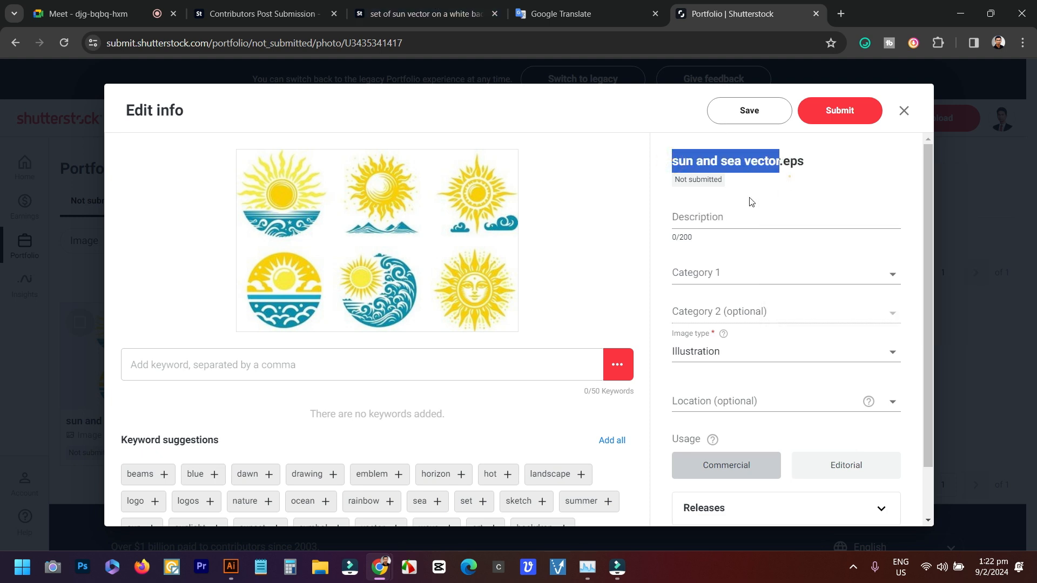
click(716, 218)
right_click(716, 217)
click(747, 344)
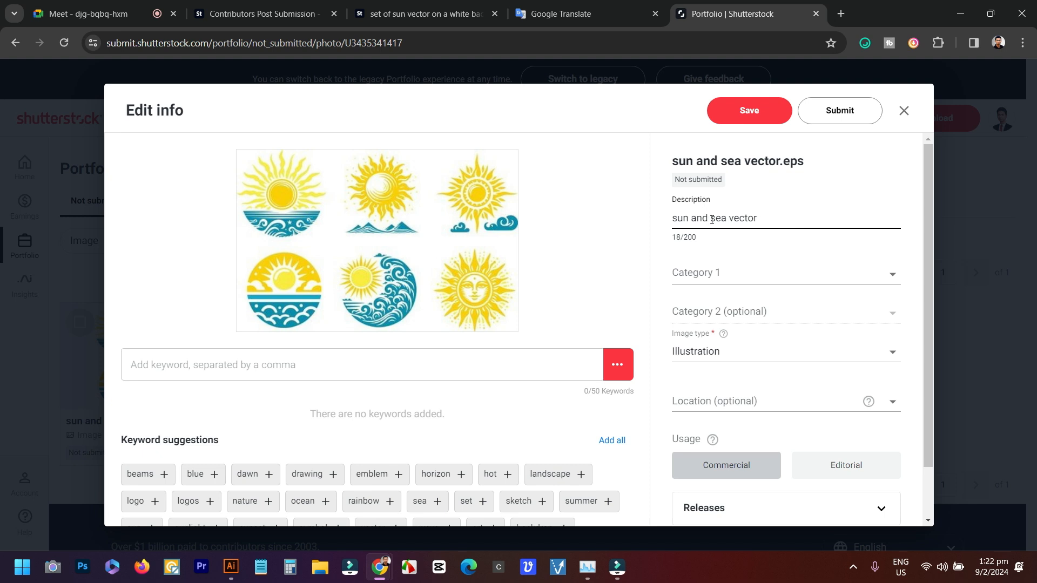
Extend the description with a comma and "Sun and sea Vector illustration", copied from the Google Translate page
drag(709, 218, 814, 220)
click(816, 219)
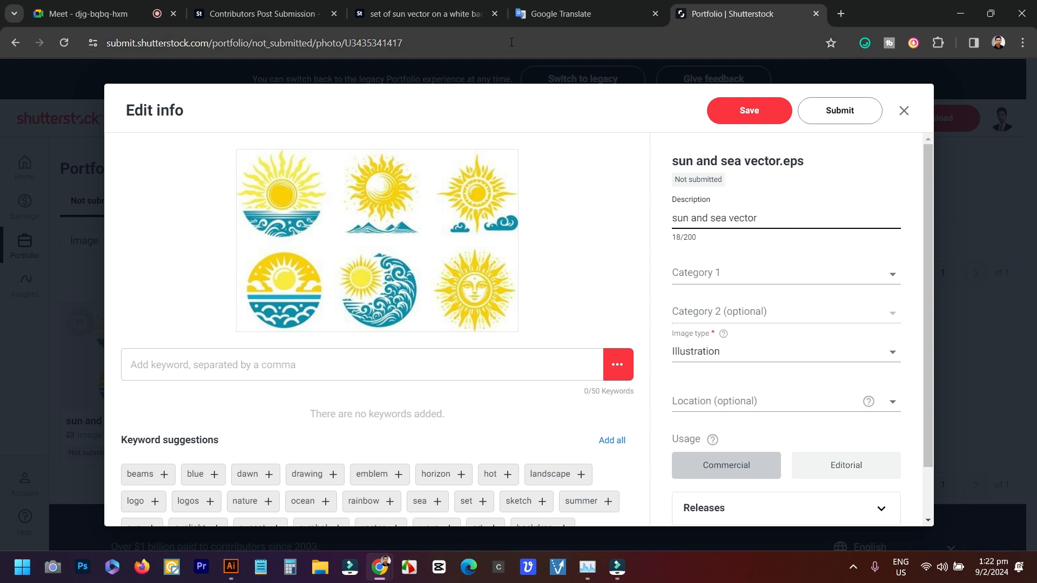
click(562, 13)
drag(344, 202, 86, 205)
right_click(144, 200)
click(157, 263)
click(718, 13)
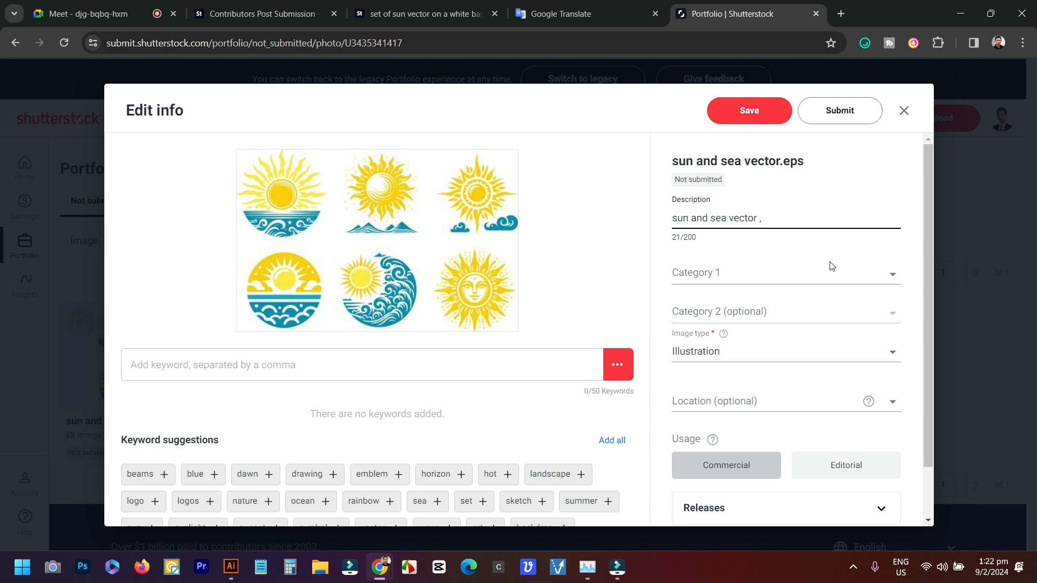
key(ctrl+v)
Set the file's first category to Nature and its second category to Backgrounds/Textures
click(714, 273)
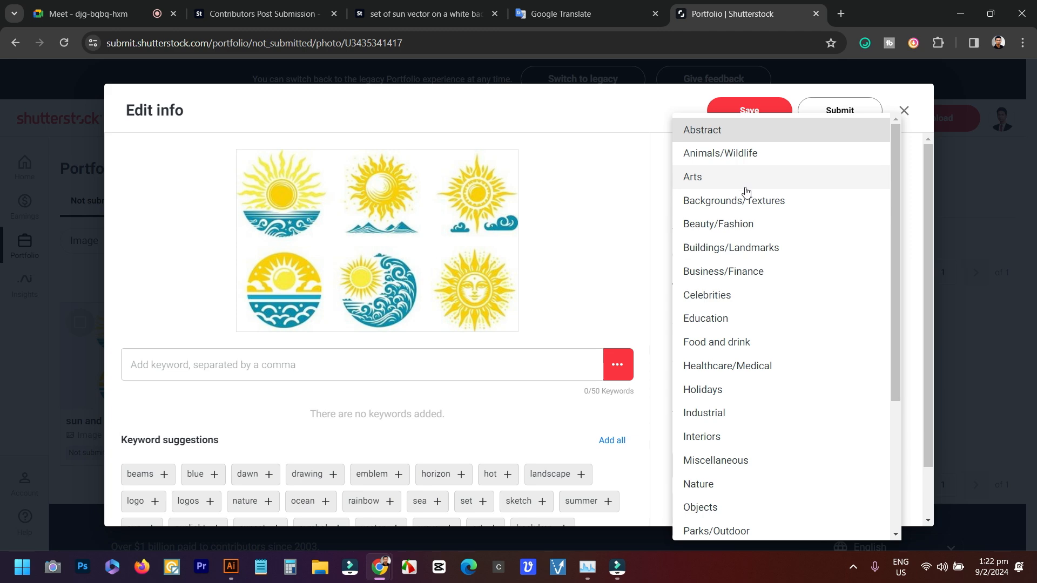
scroll(742, 270, down, 3)
scroll(696, 284, down, 2)
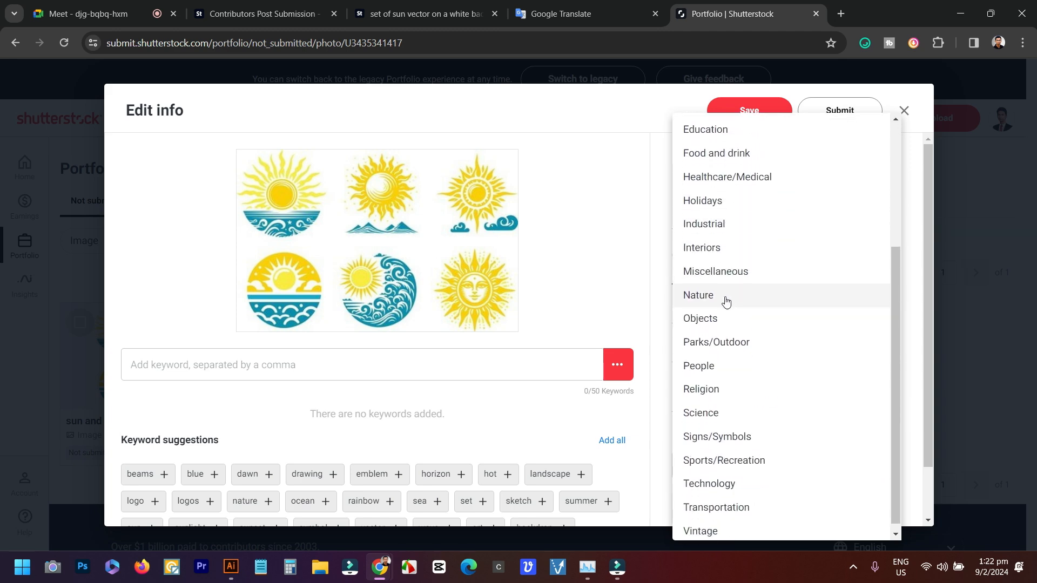
click(703, 297)
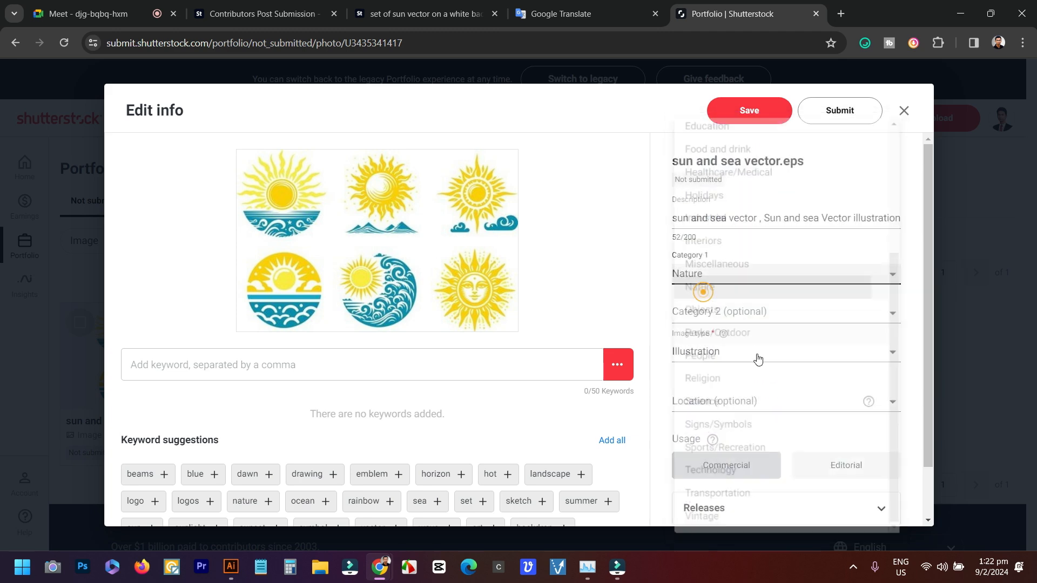
click(714, 316)
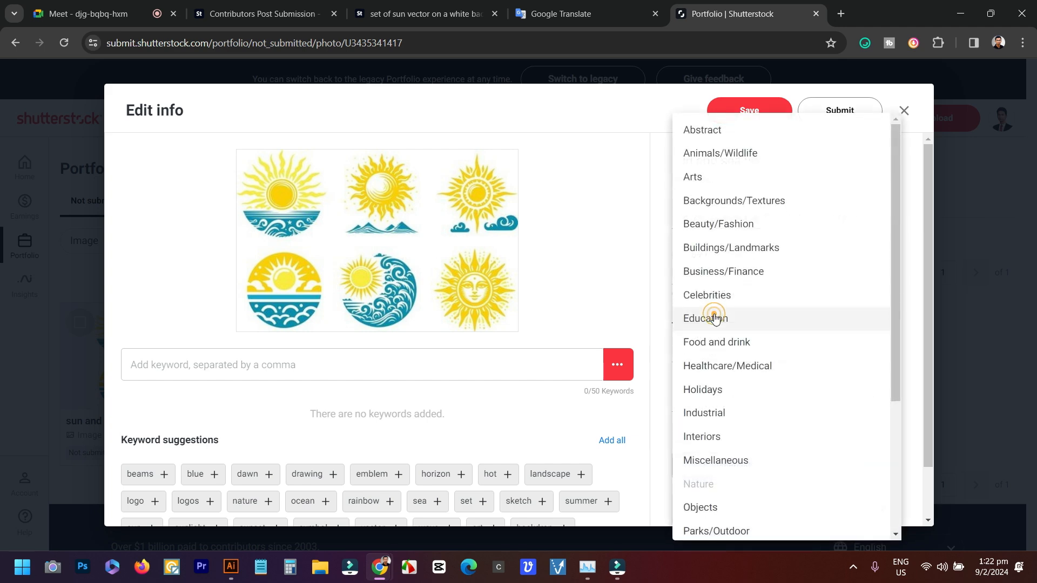
click(722, 204)
Add all suggested keywords to the sun and sea vector and save its info
scroll(777, 432, down, 1)
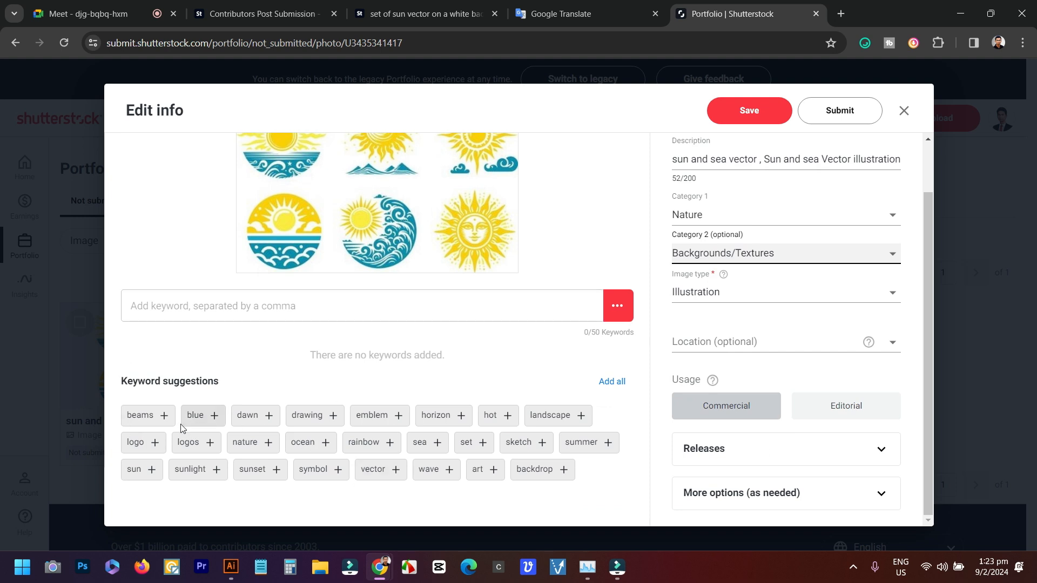
click(620, 382)
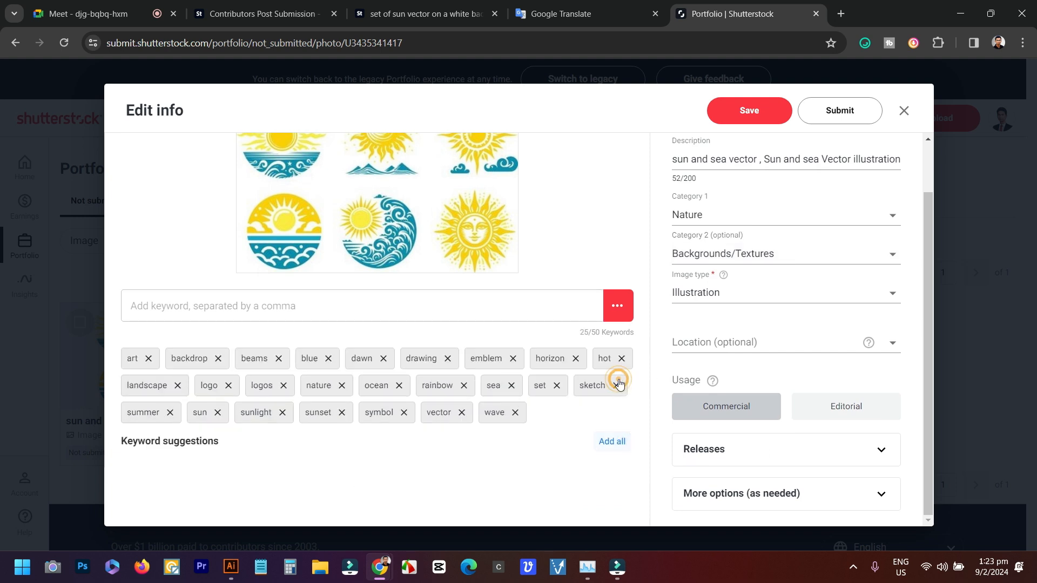
click(779, 102)
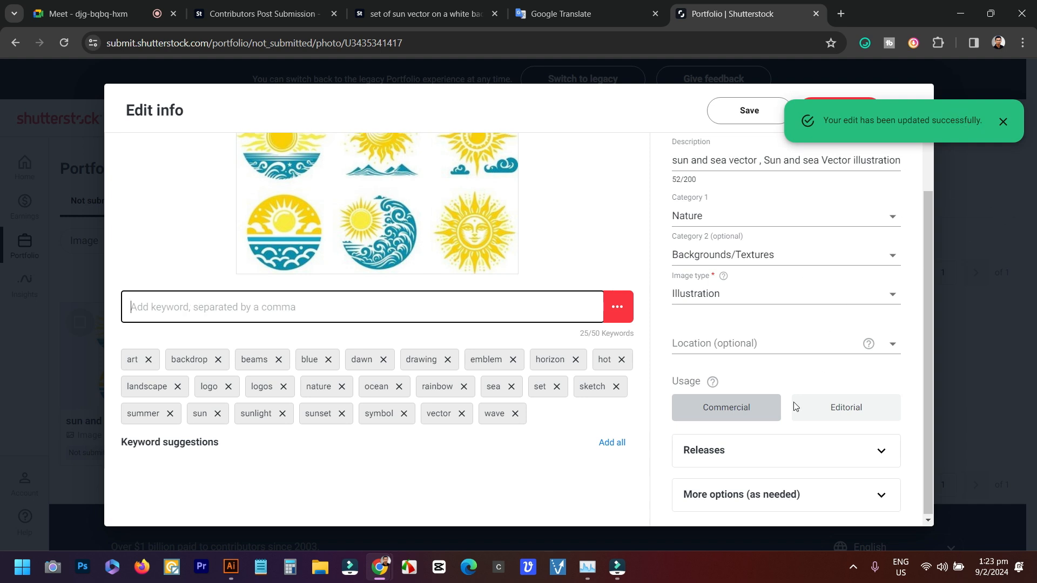
Submit the sun and sea vector to Shutterstock and check it among the pending files
scroll(810, 378, up, 1)
click(851, 113)
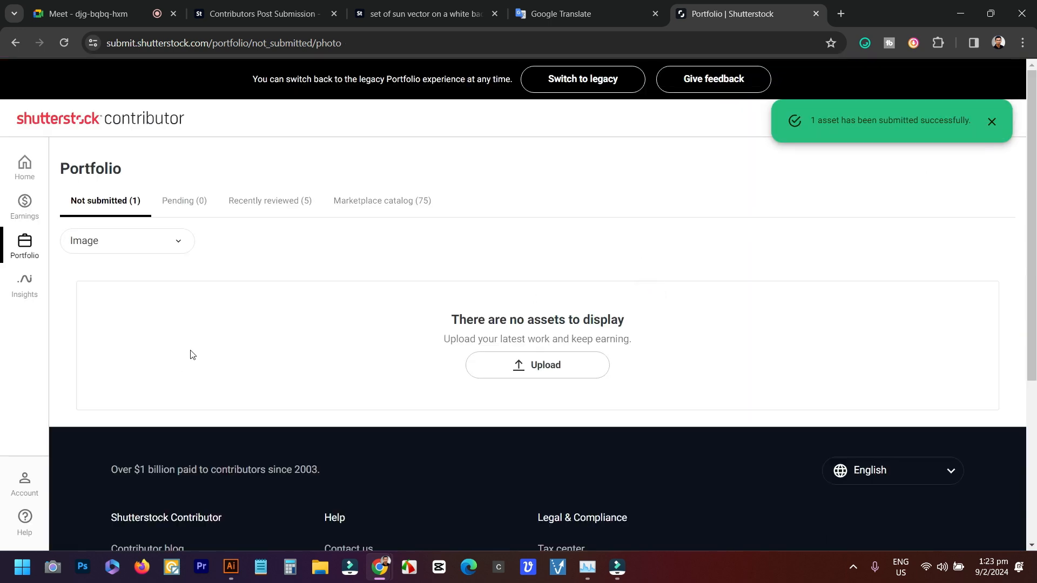
click(185, 204)
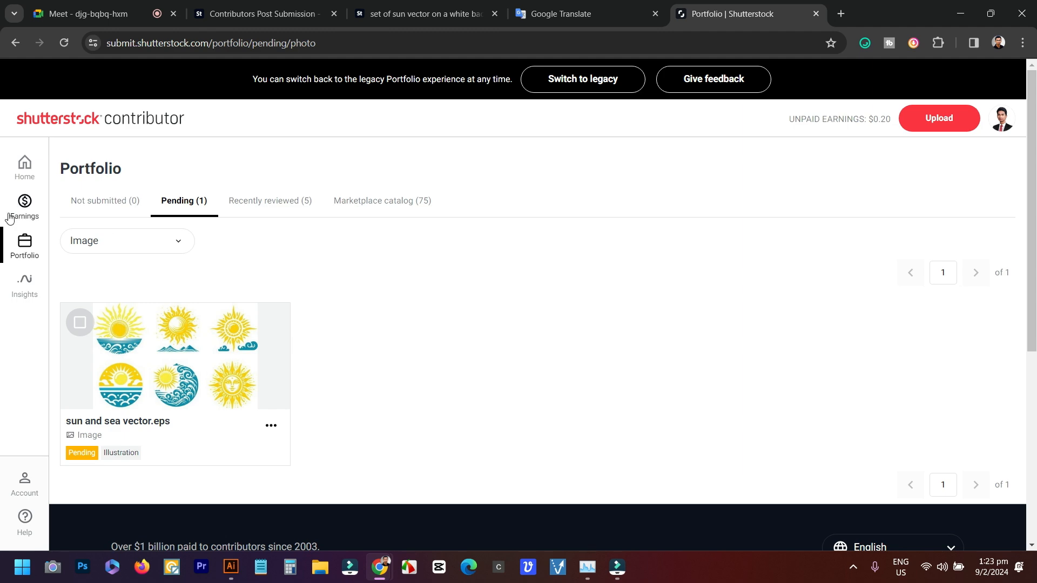
Open the contributor home dashboard and look over the portfolio status and lifetime earnings
click(25, 170)
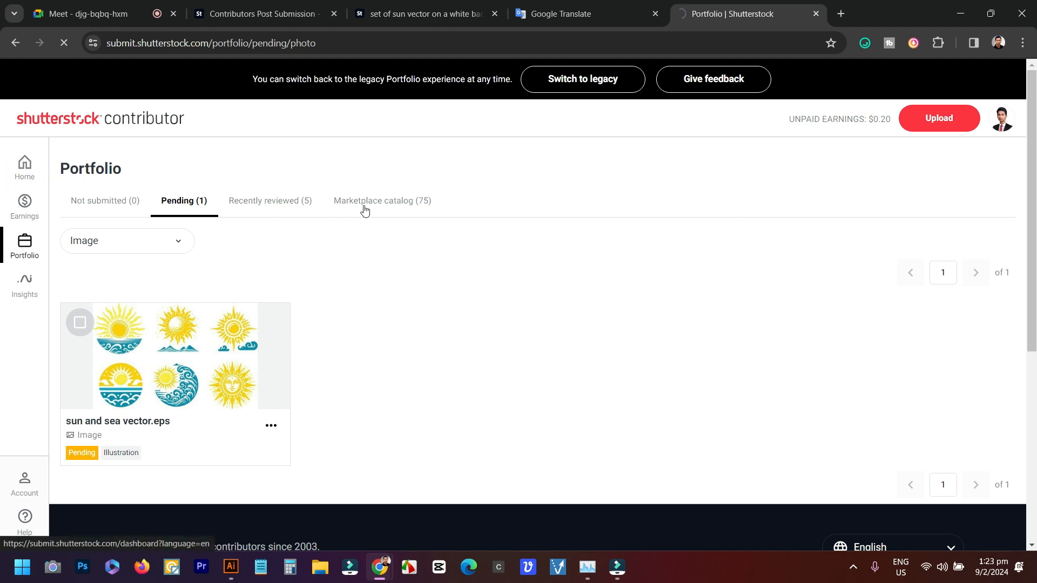
scroll(286, 358, down, 6)
scroll(249, 335, down, 1)
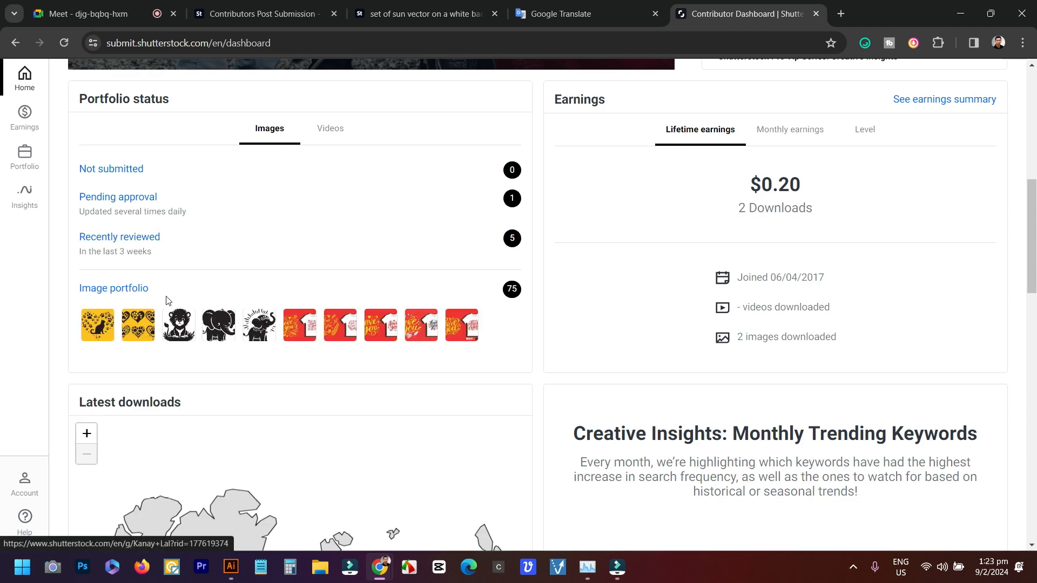
Close the Shutterstock contributor dashboard and dismiss the call time-limit notice in the Google Meet call
scroll(449, 316, up, 8)
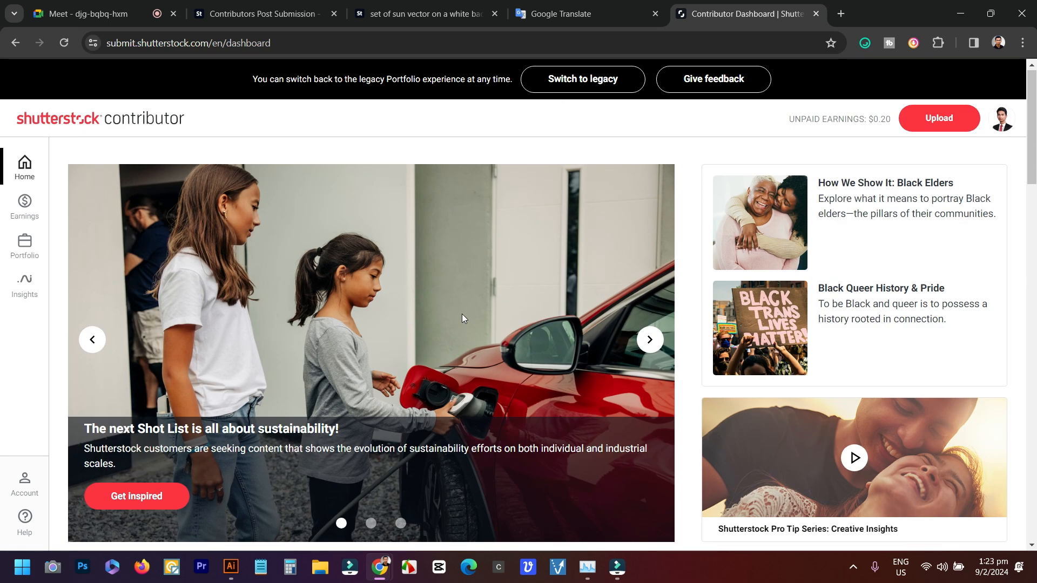
click(815, 14)
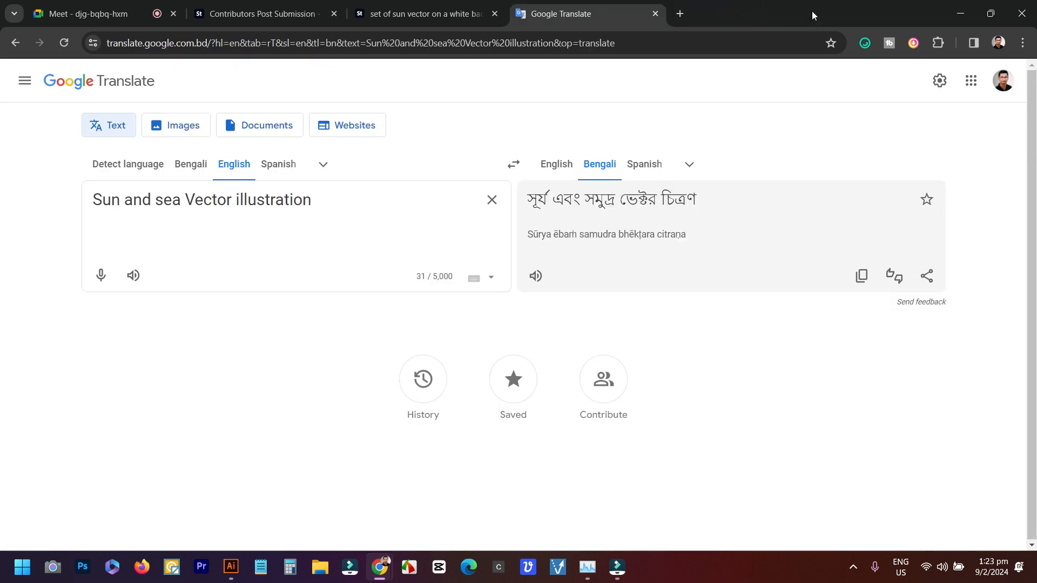
click(679, 14)
click(65, 9)
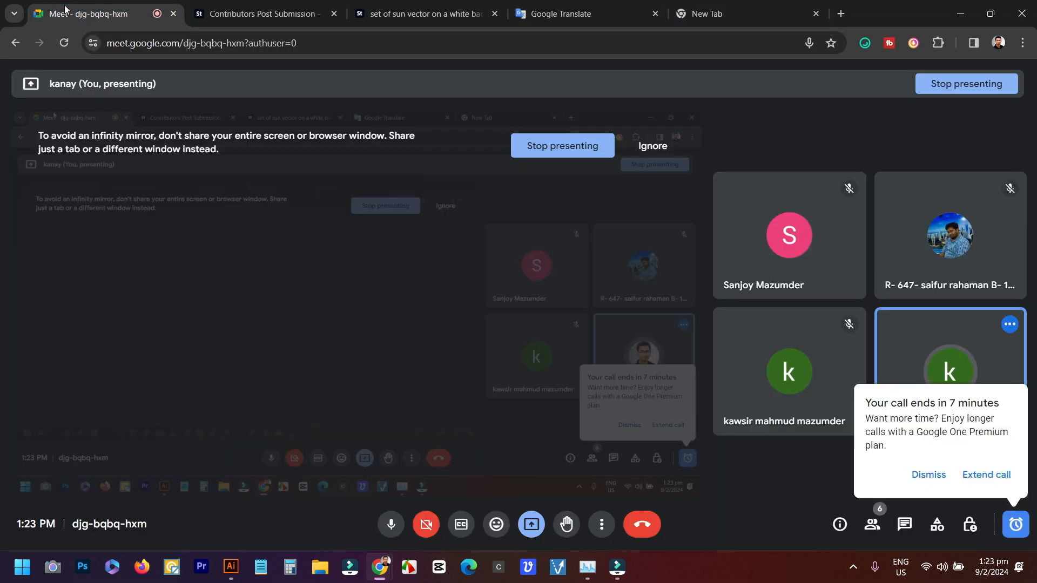
click(928, 475)
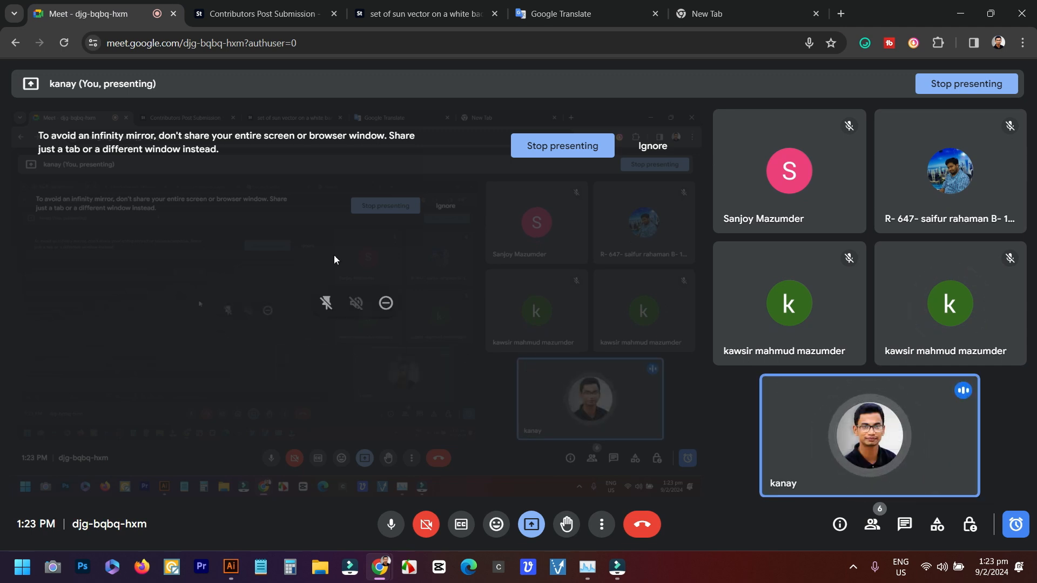
Go to freepik.com and open the contributor dashboard through the option to sell content
click(718, 13)
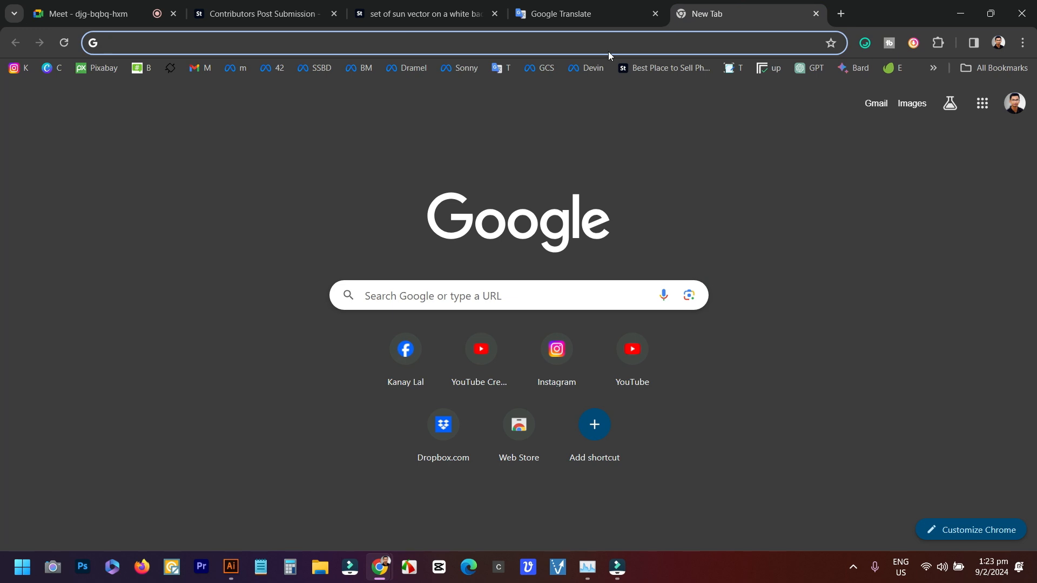
click(606, 40)
text(freepik.com)
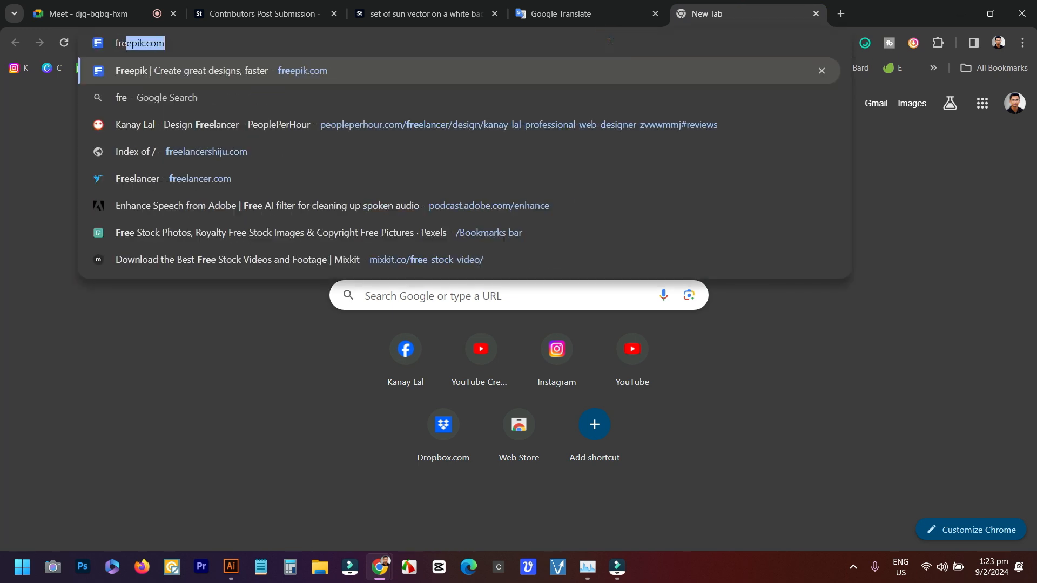
key(Return)
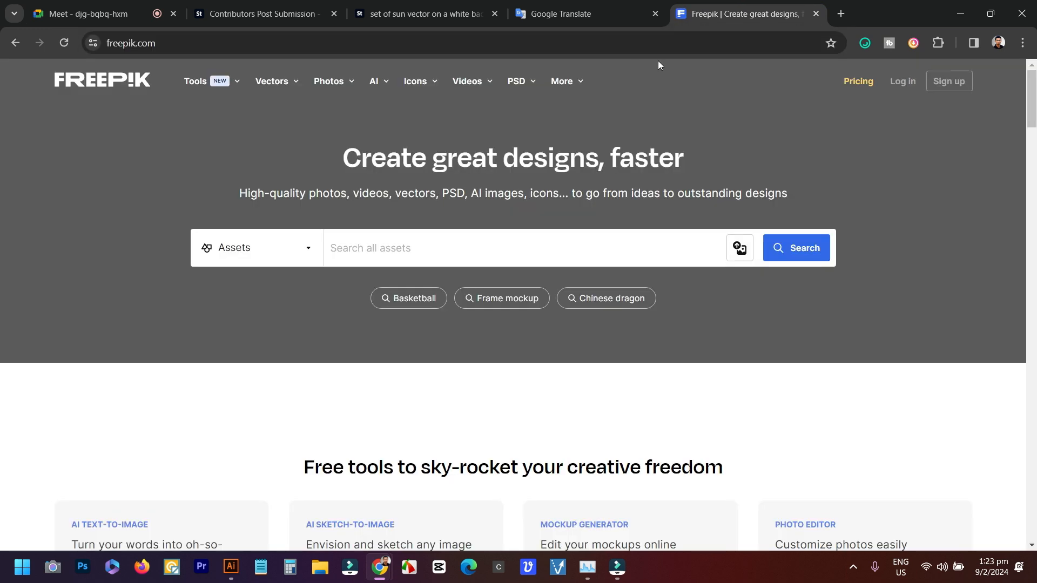
scroll(719, 337, down, 1)
scroll(719, 336, down, 20)
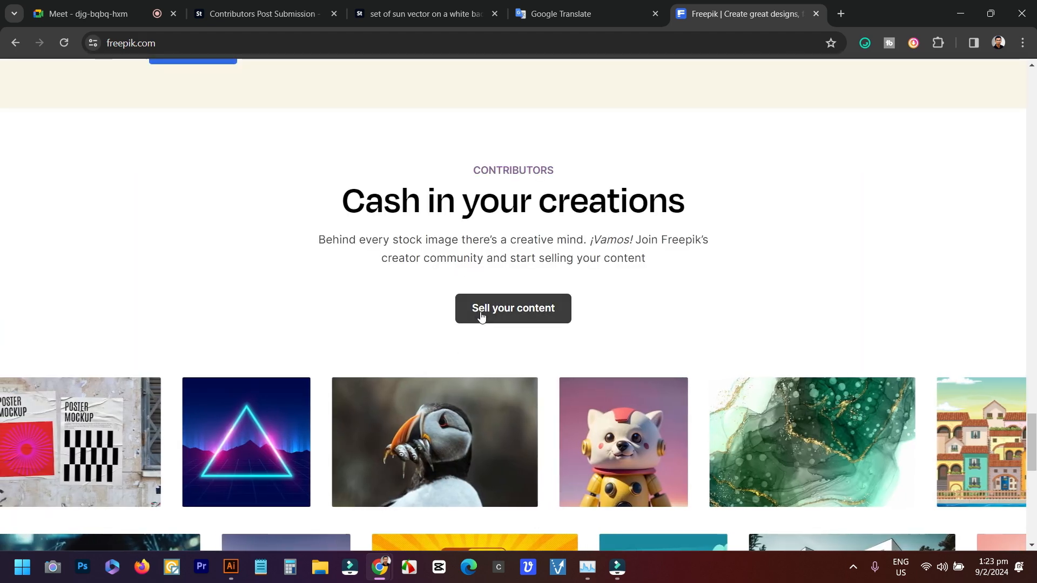
click(514, 316)
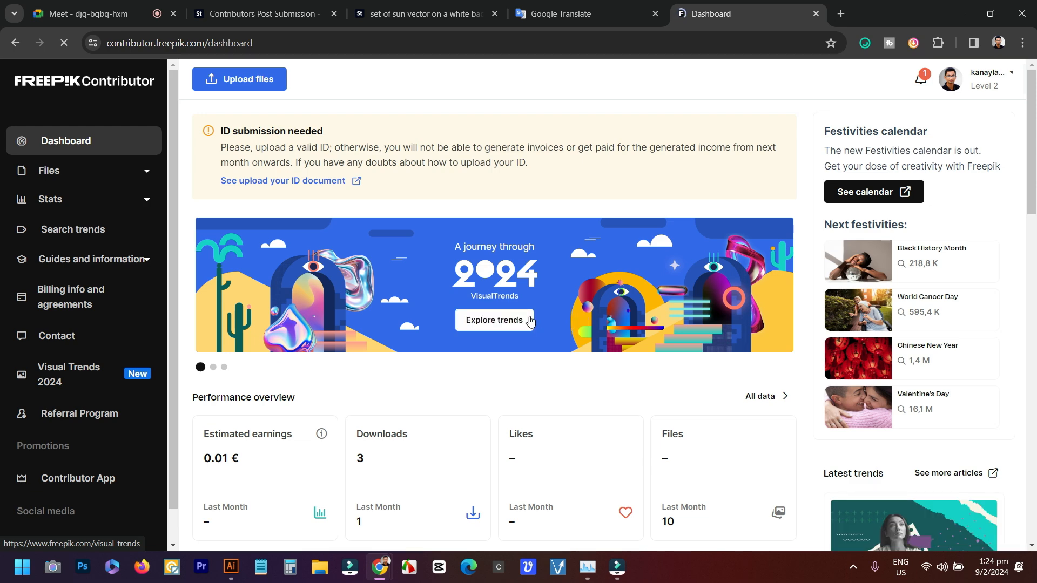
scroll(565, 371, down, 3)
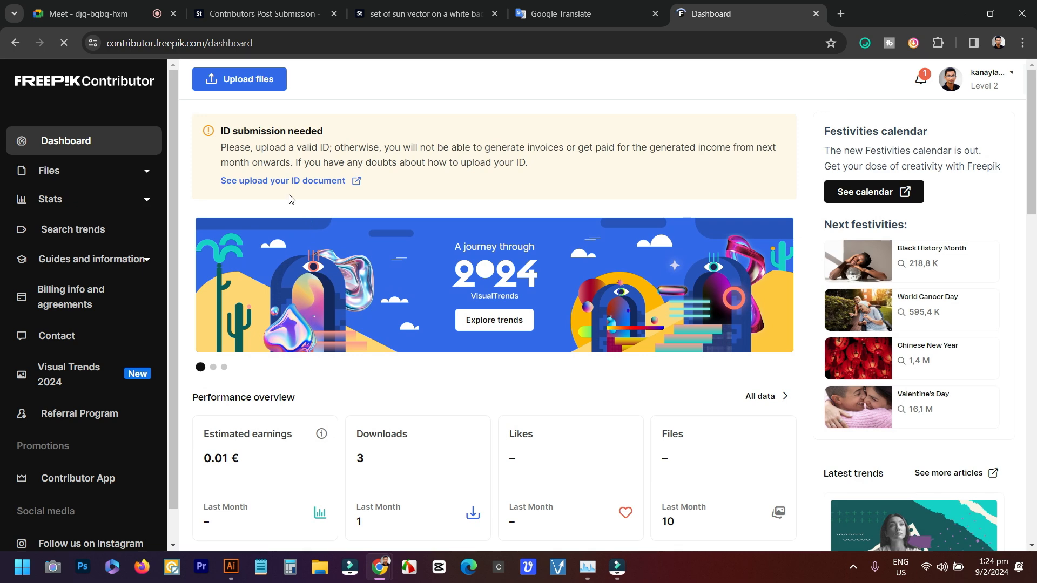
Upload the EPS and JPG versions of sun and sea vector from the Desktop to Freepik
click(244, 87)
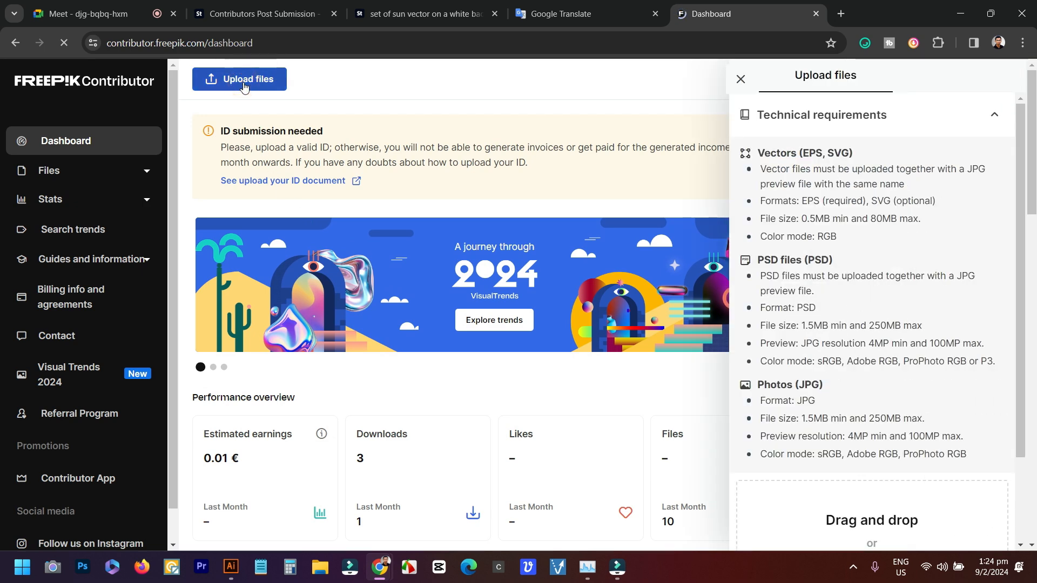
scroll(869, 392, down, 2)
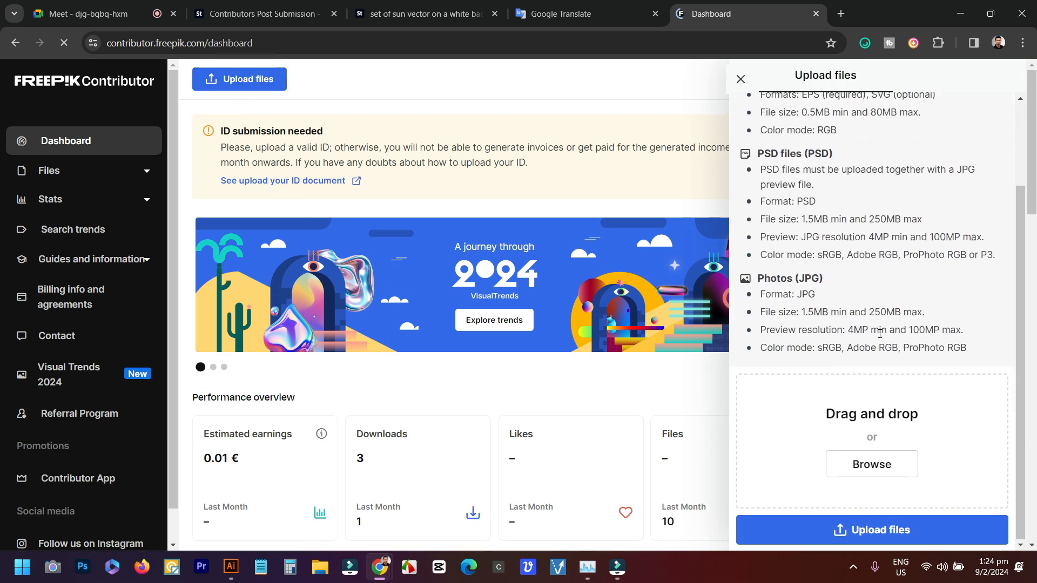
click(871, 464)
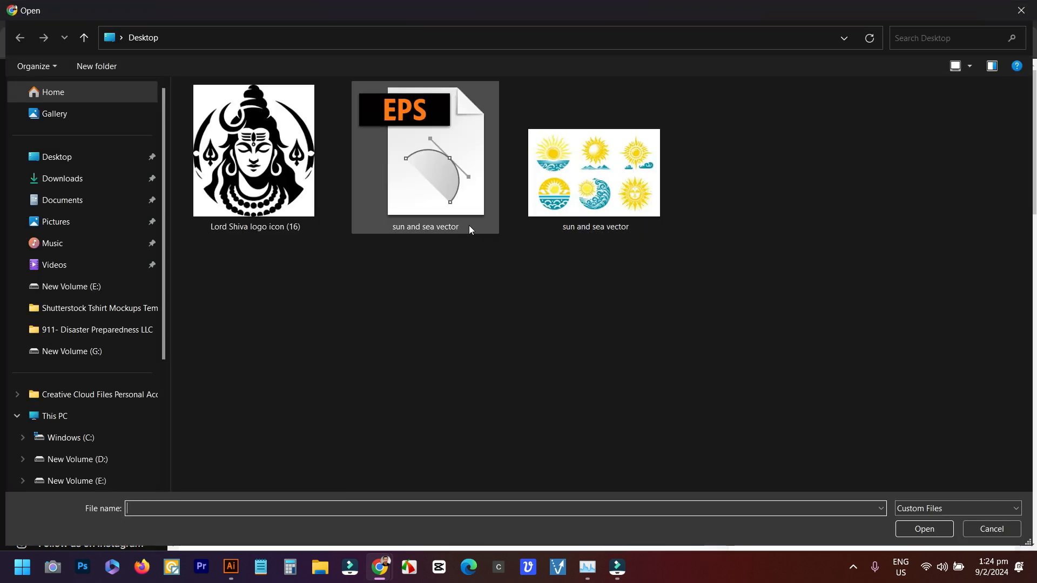
drag(662, 271, 448, 200)
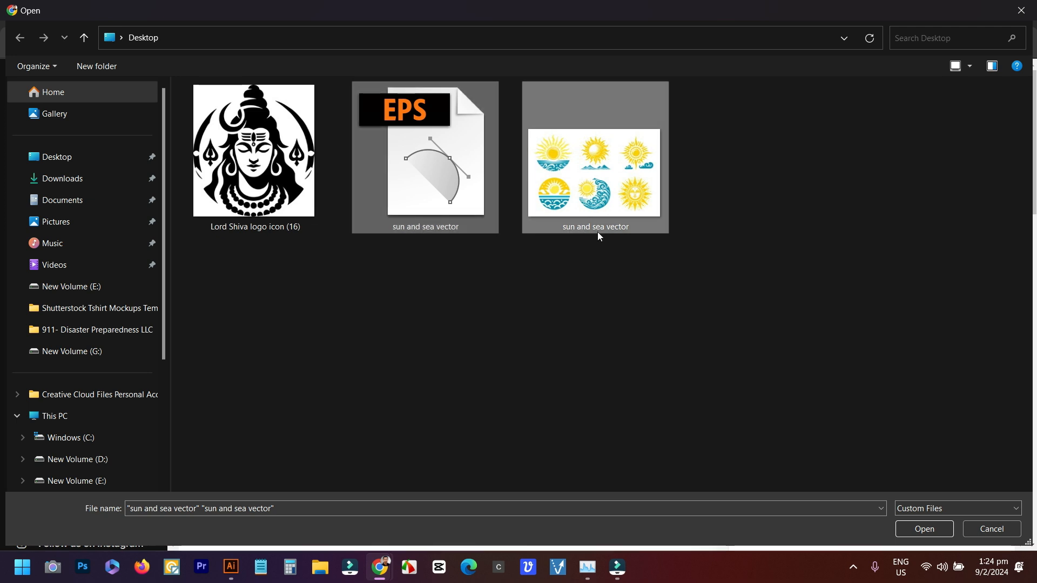
click(924, 529)
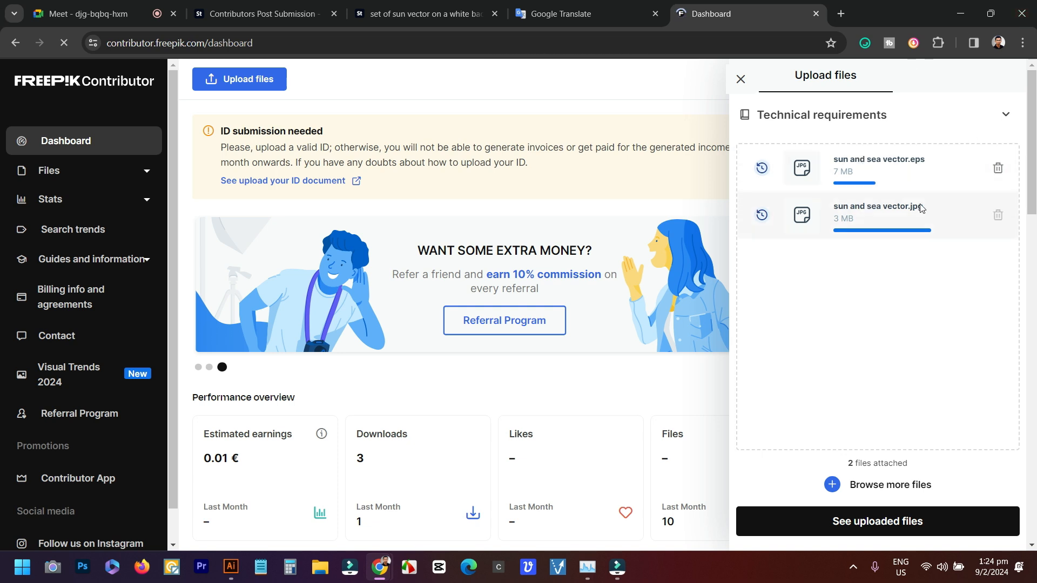
scroll(493, 379, down, 7)
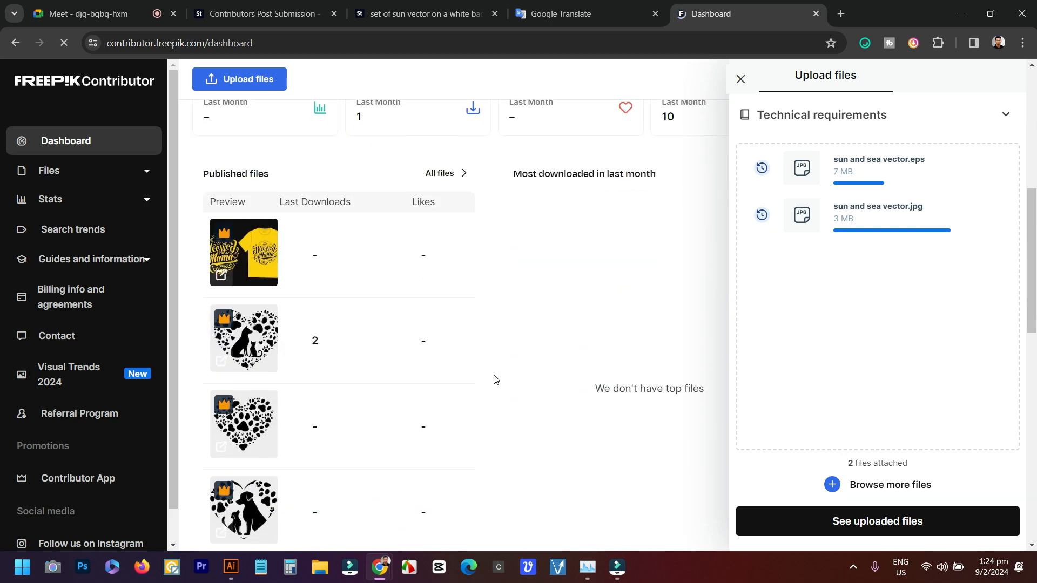
scroll(493, 379, up, 4)
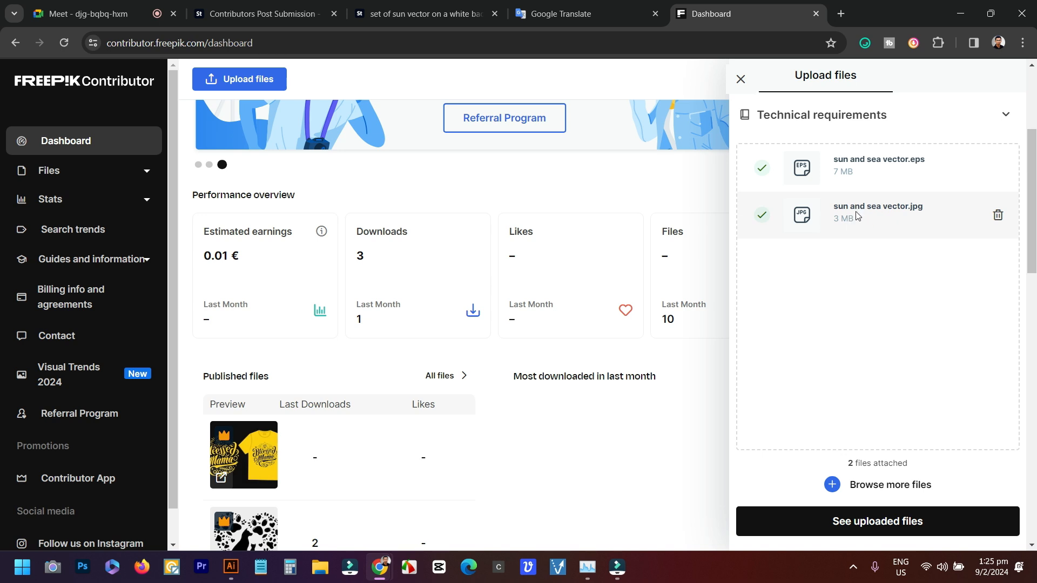
click(832, 221)
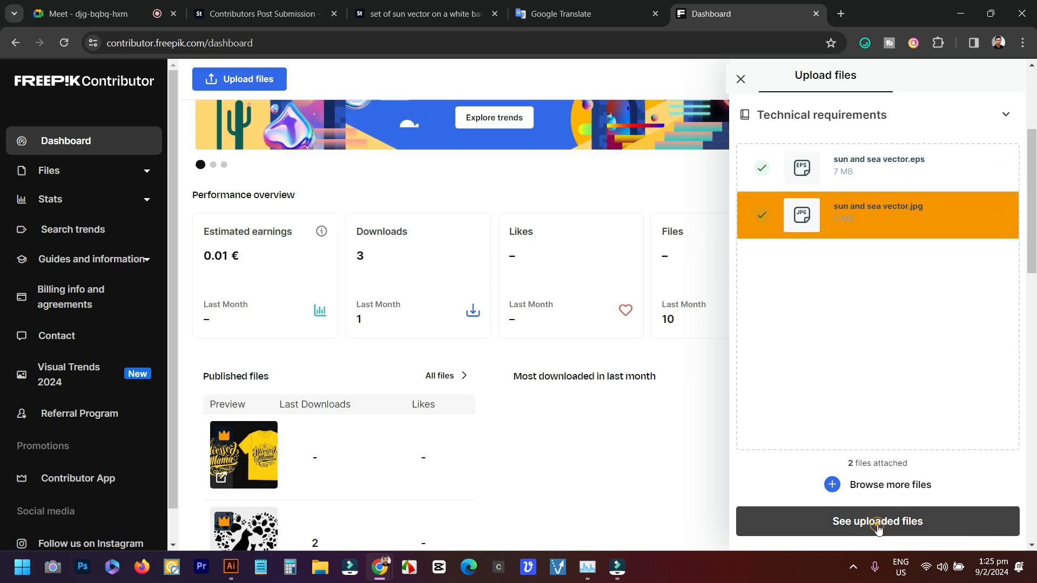
Select the uploaded sun and sea vector among the pending files and replace its title with "Sun and sea Vector illustration"
click(877, 526)
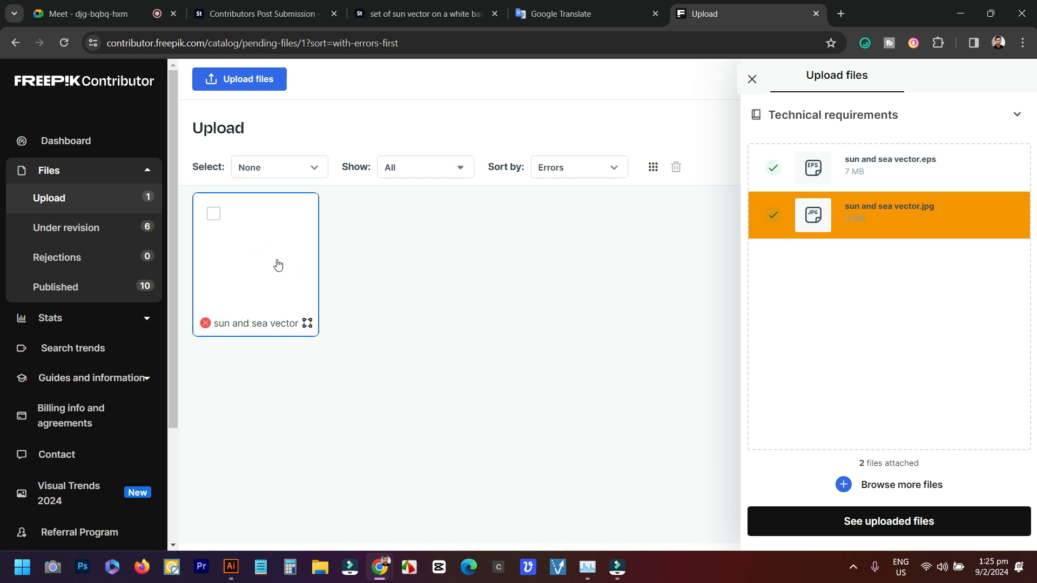
click(752, 79)
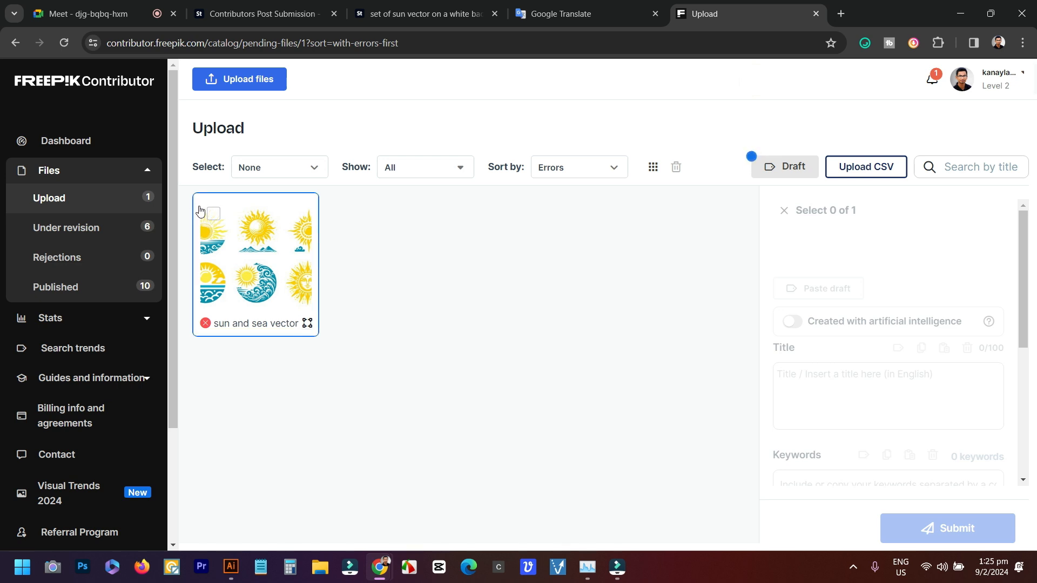
click(216, 216)
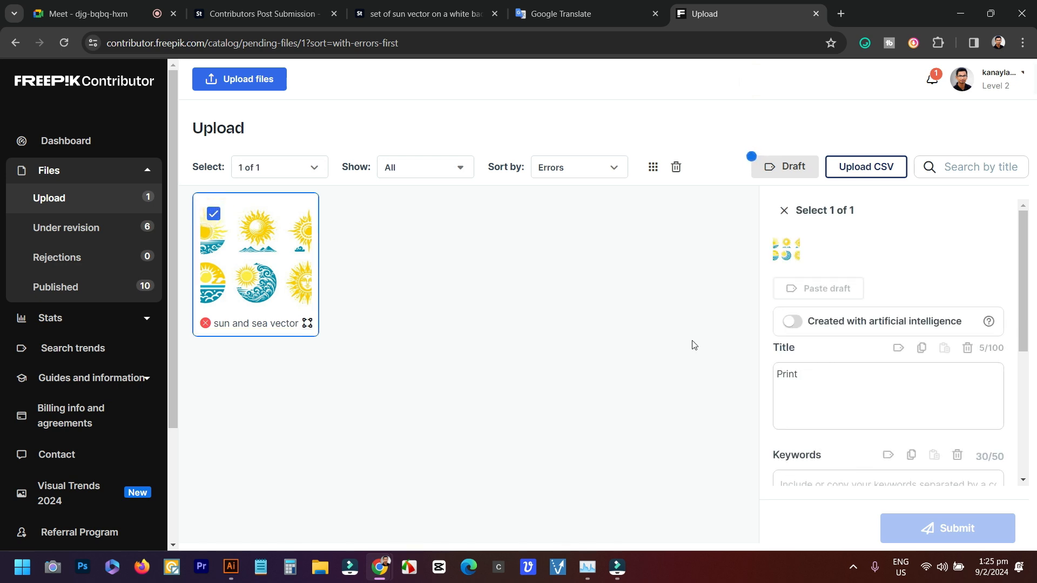
click(834, 381)
double_click(816, 381)
right_click(804, 371)
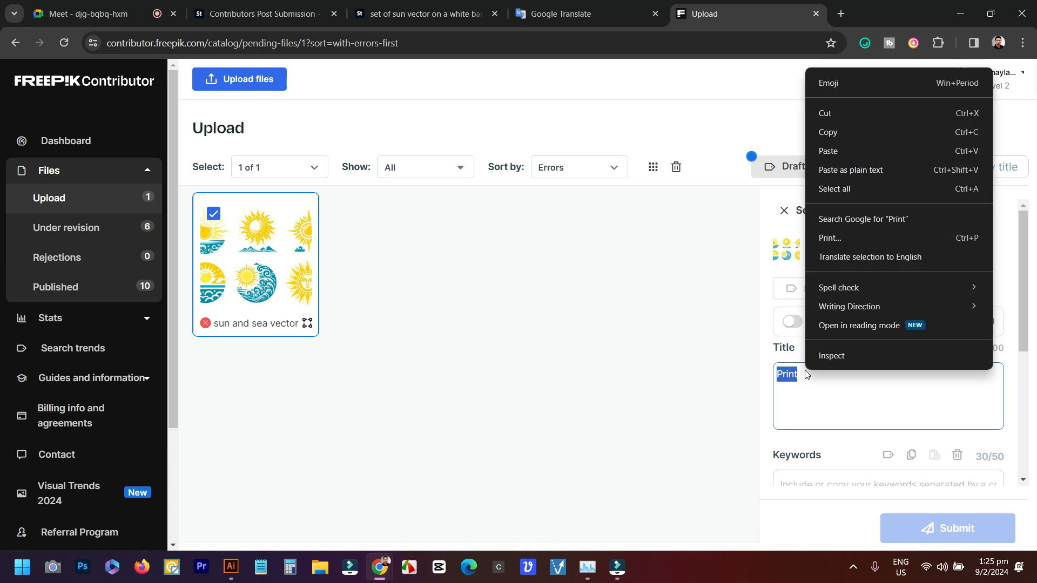
click(838, 152)
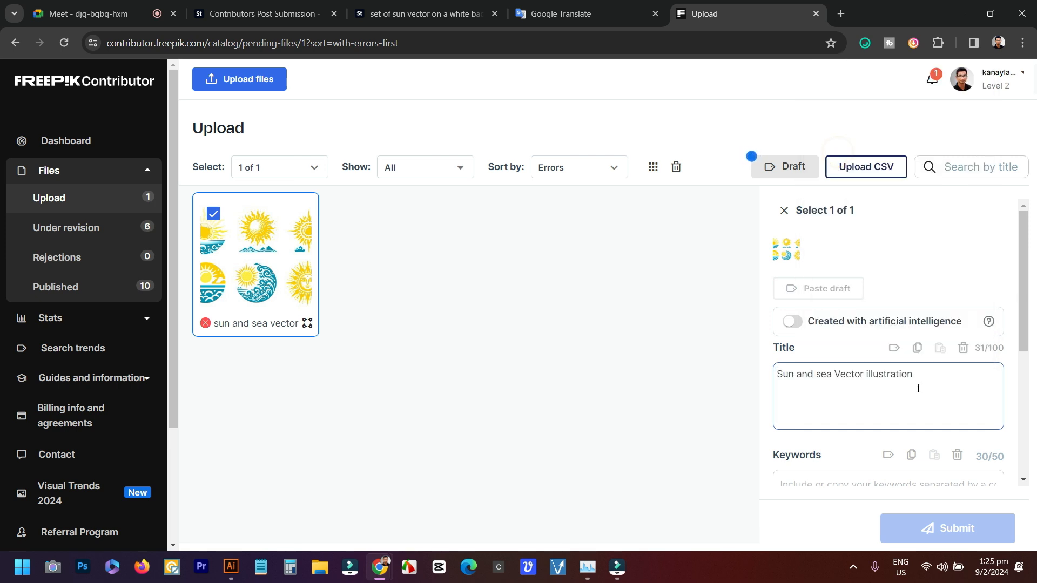
Review the file's keywords, then save a draft containing the copied title and apply it to the sun and sea vector
scroll(913, 378, down, 3)
scroll(902, 354, up, 3)
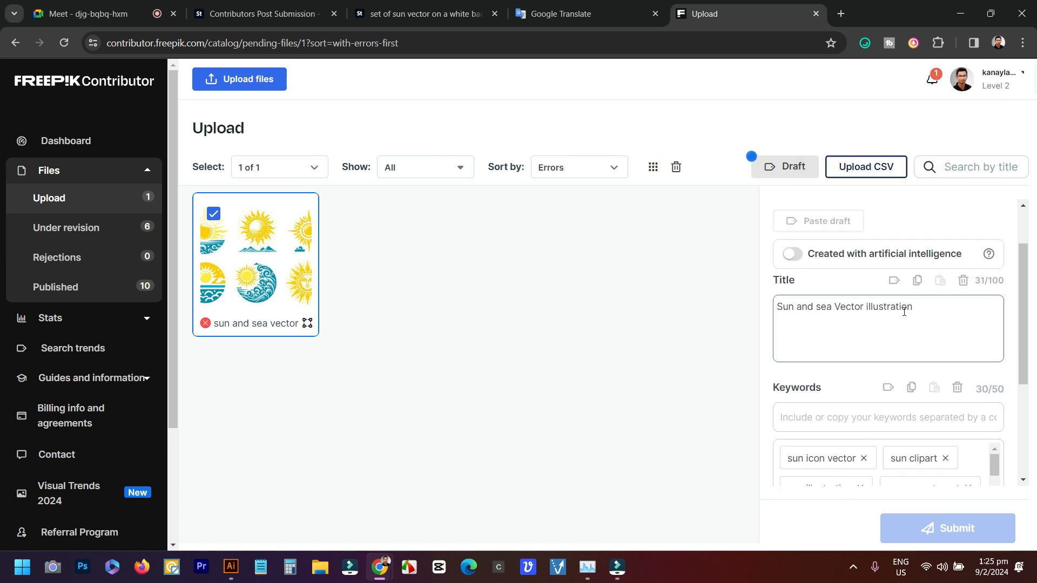
scroll(864, 388, down, 2)
scroll(898, 370, down, 4)
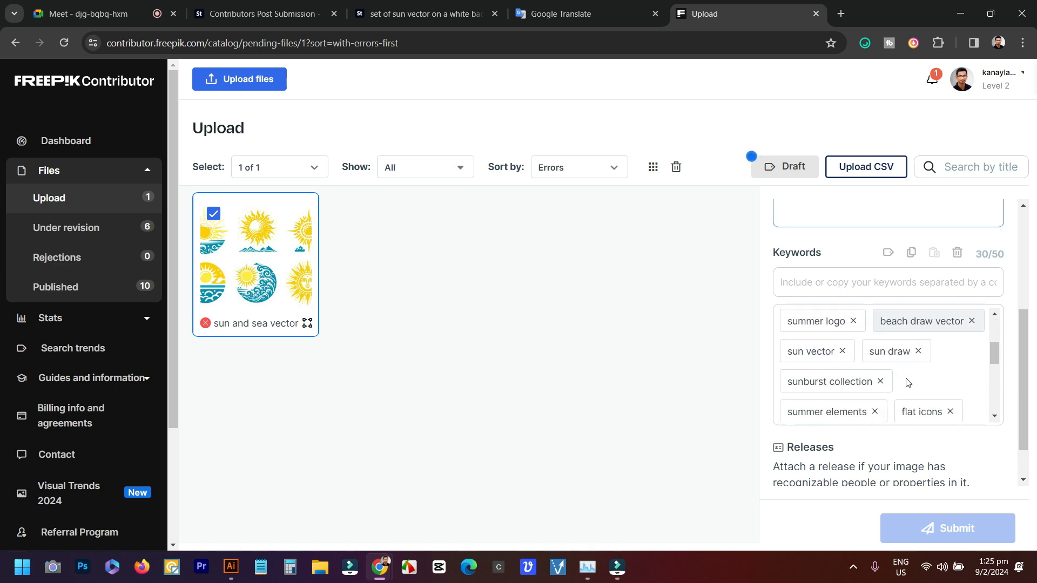
scroll(919, 382, down, 3)
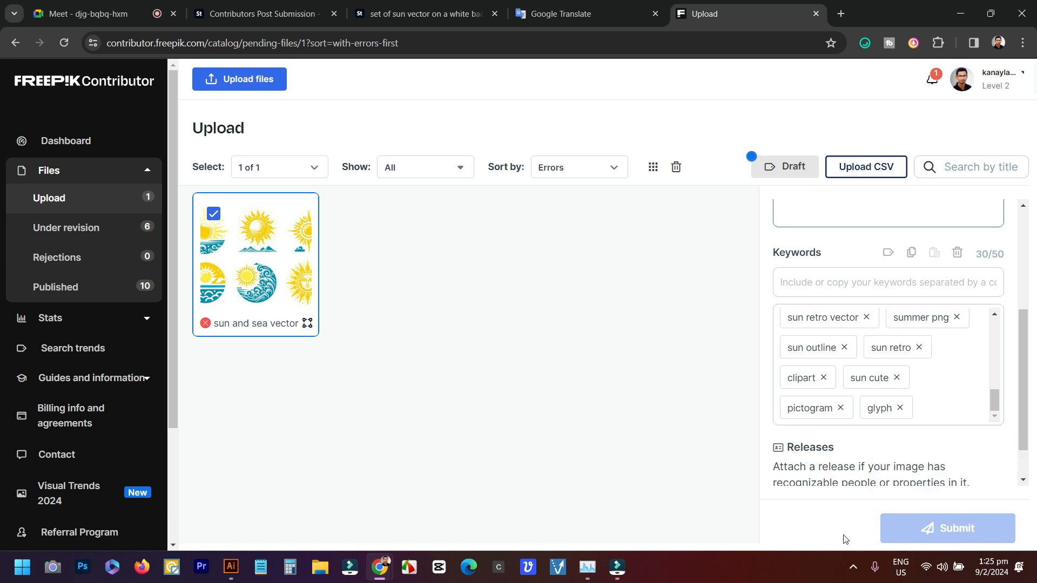
scroll(800, 364, up, 10)
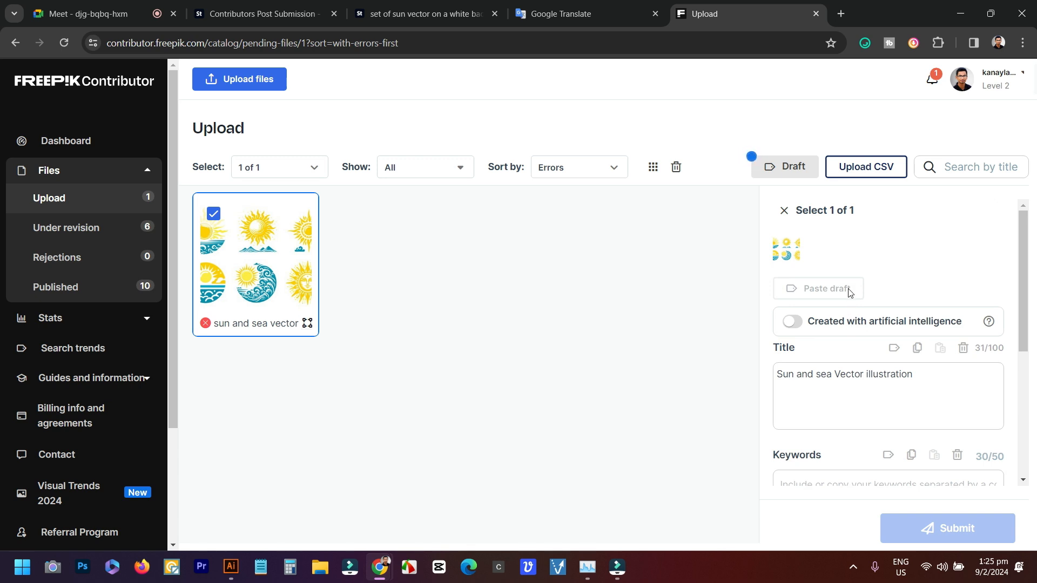
click(788, 173)
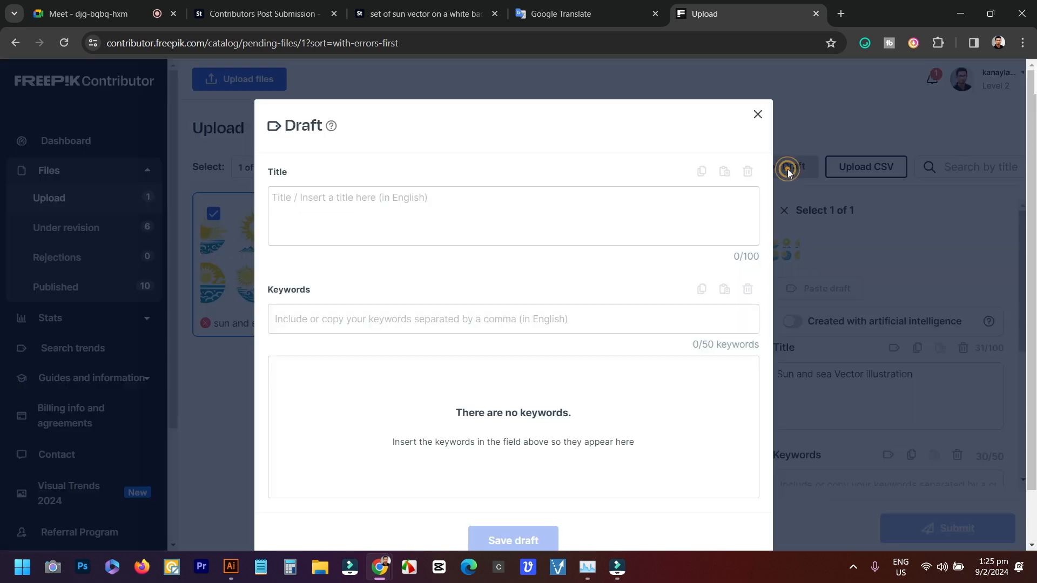
click(372, 203)
right_click(372, 203)
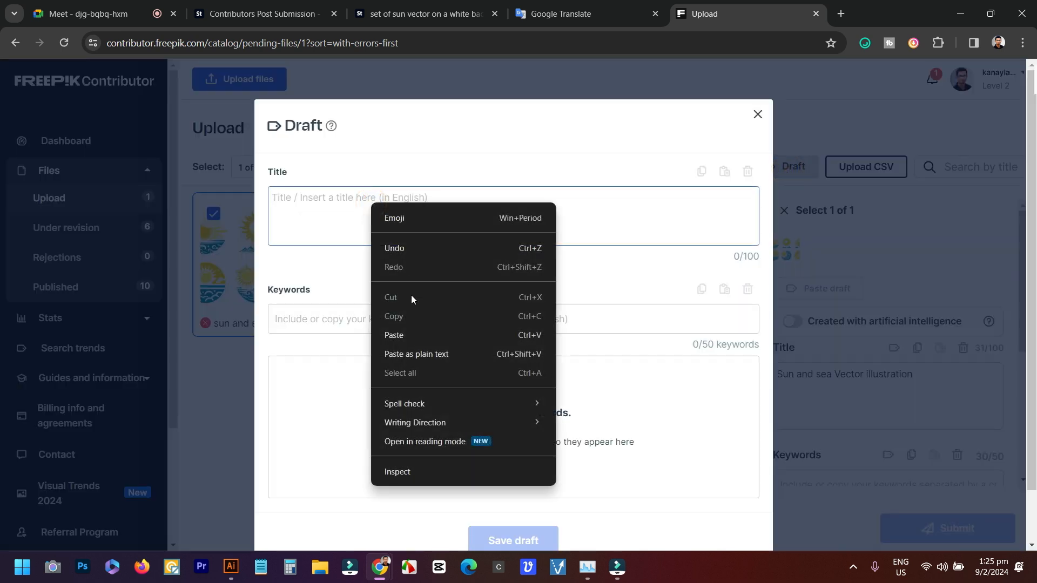
click(409, 339)
click(512, 535)
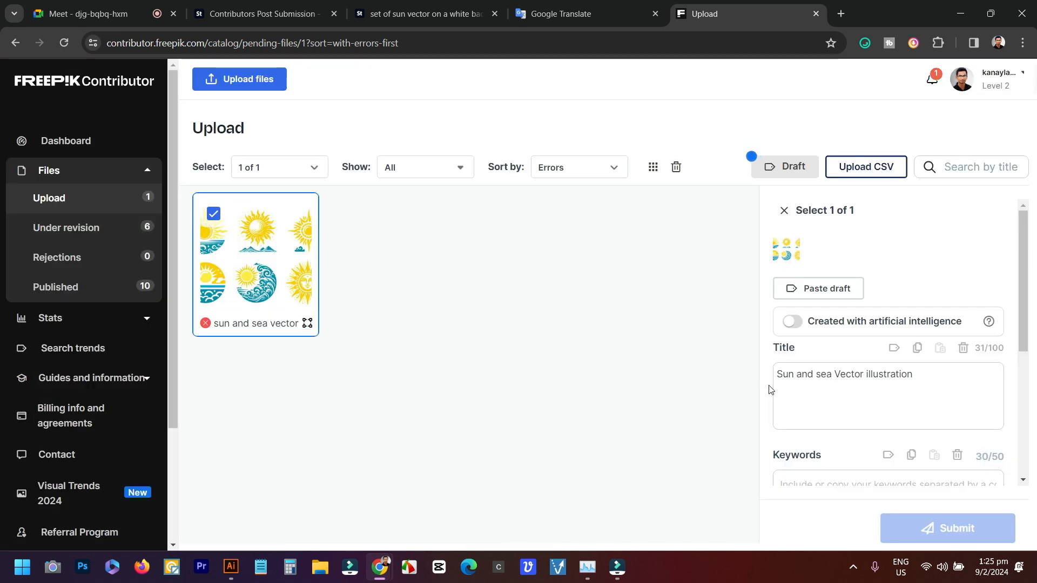
click(832, 289)
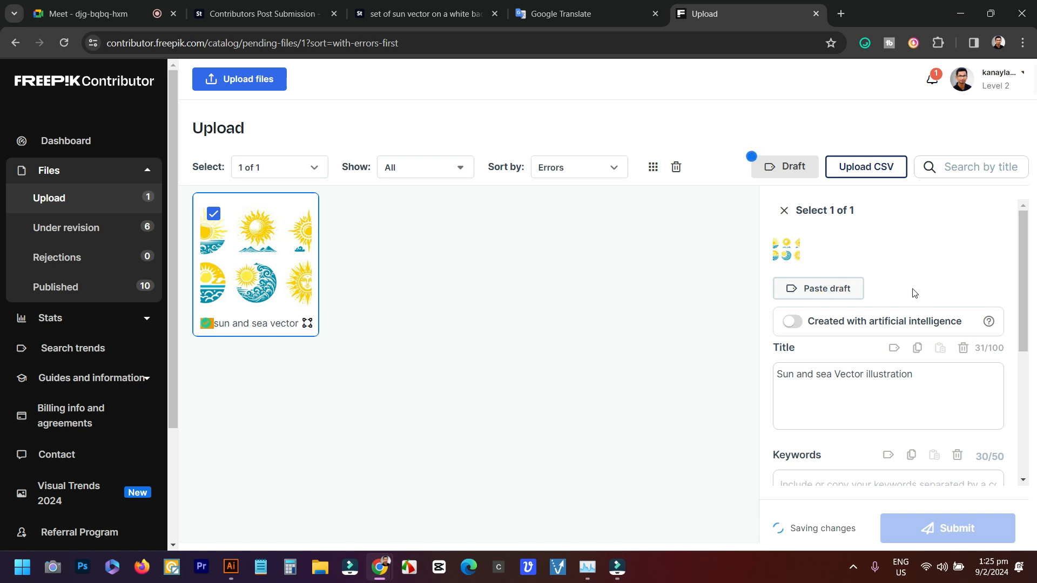
Submit the sun and sea vector for review on Freepik and close the contributor page
scroll(918, 378, down, 4)
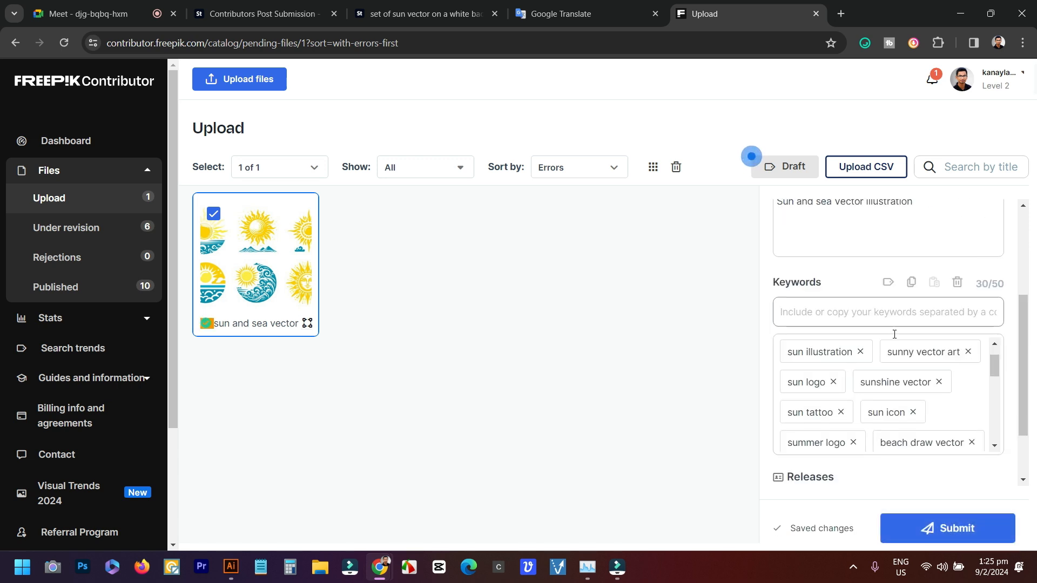
click(952, 529)
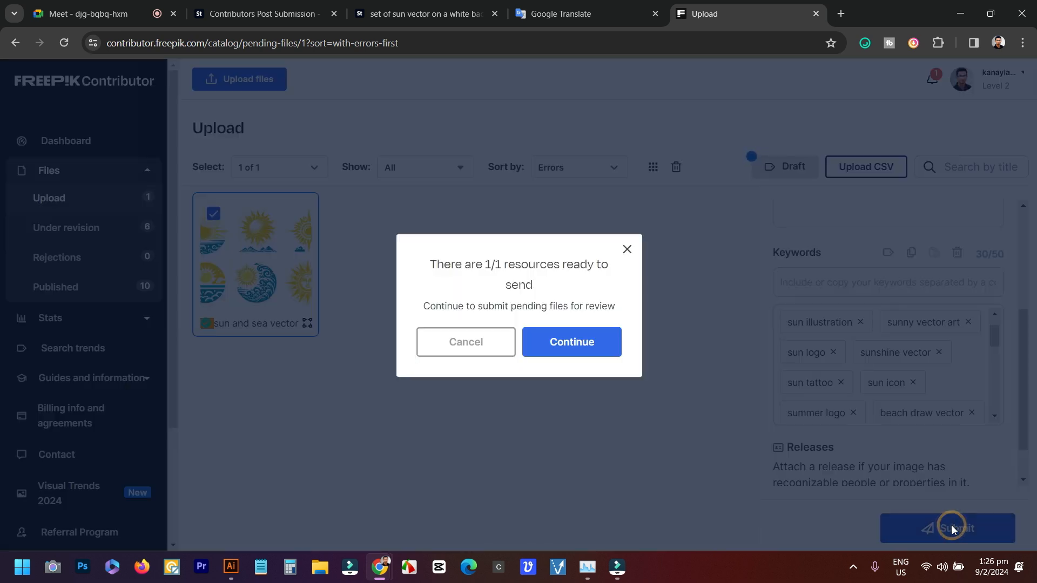
click(579, 345)
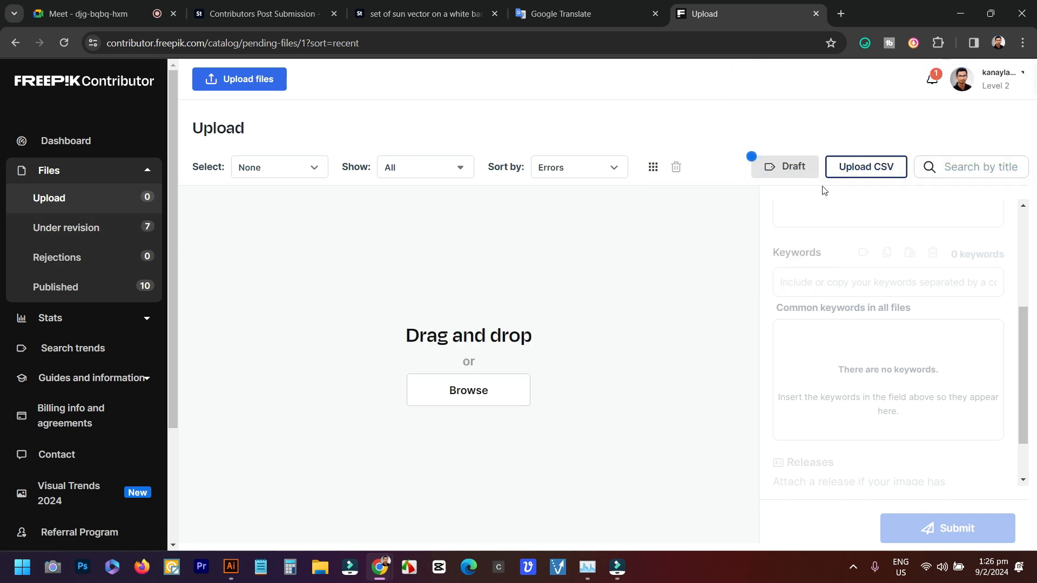
click(816, 14)
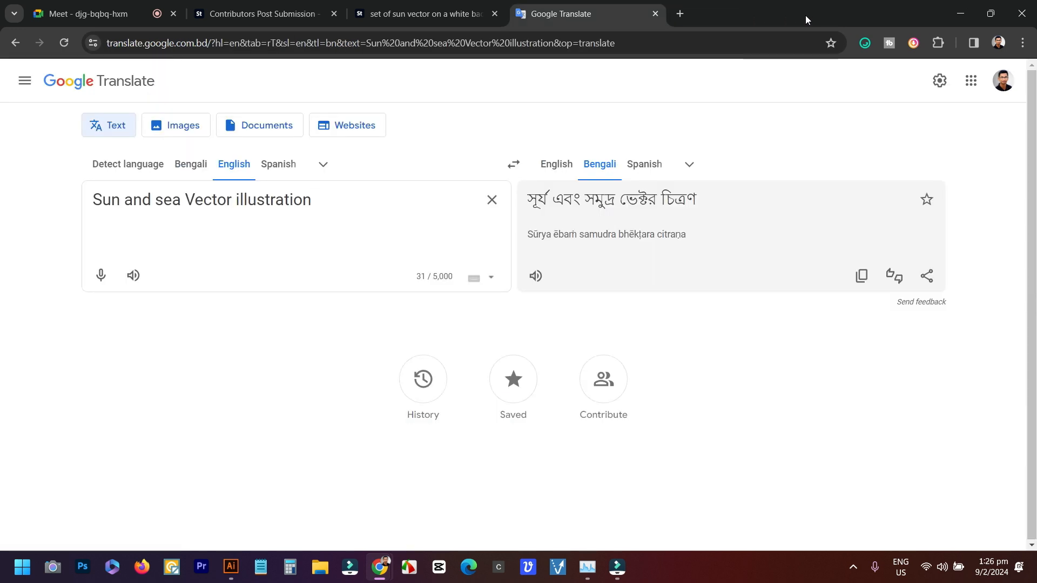
click(92, 6)
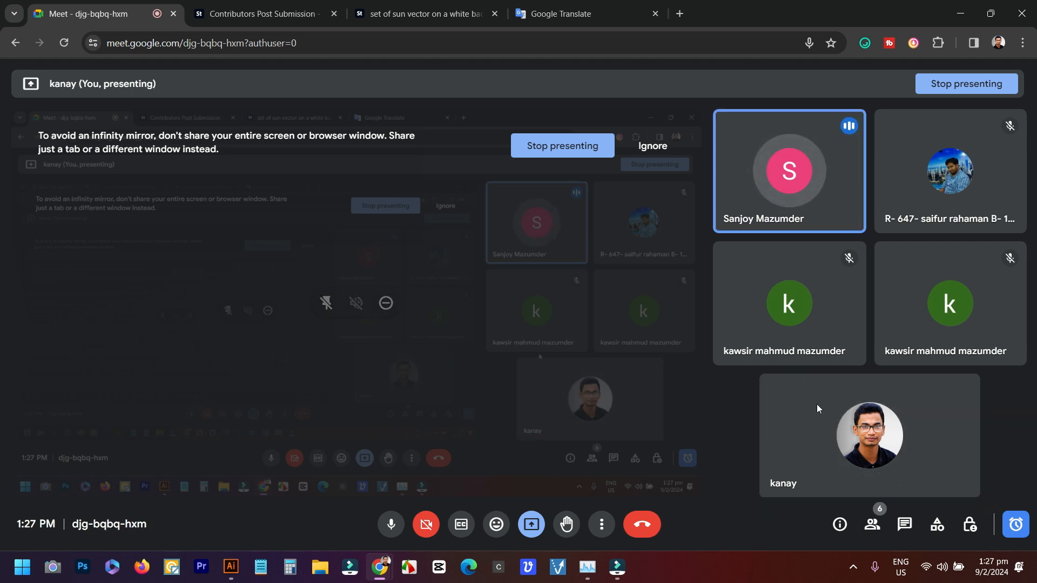
click(852, 567)
right_click(804, 501)
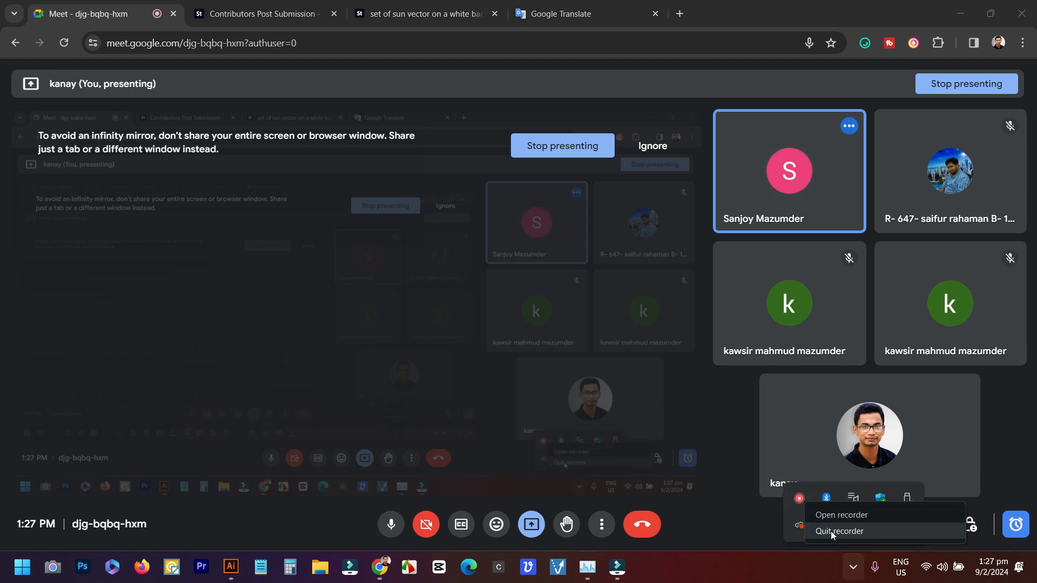